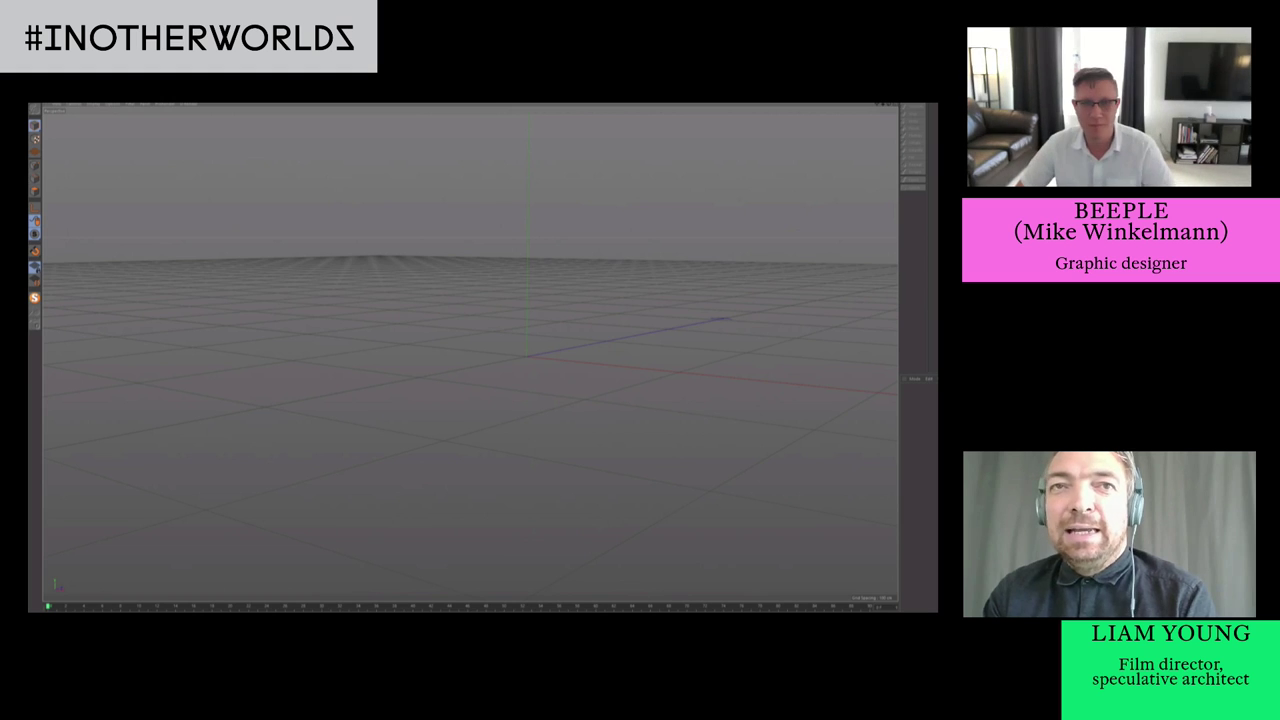
# Open the Content Browser and enlarge its window over the viewport to fit more preset thumbnails
pyautogui.click(412, 103)
pyautogui.click(425, 118)
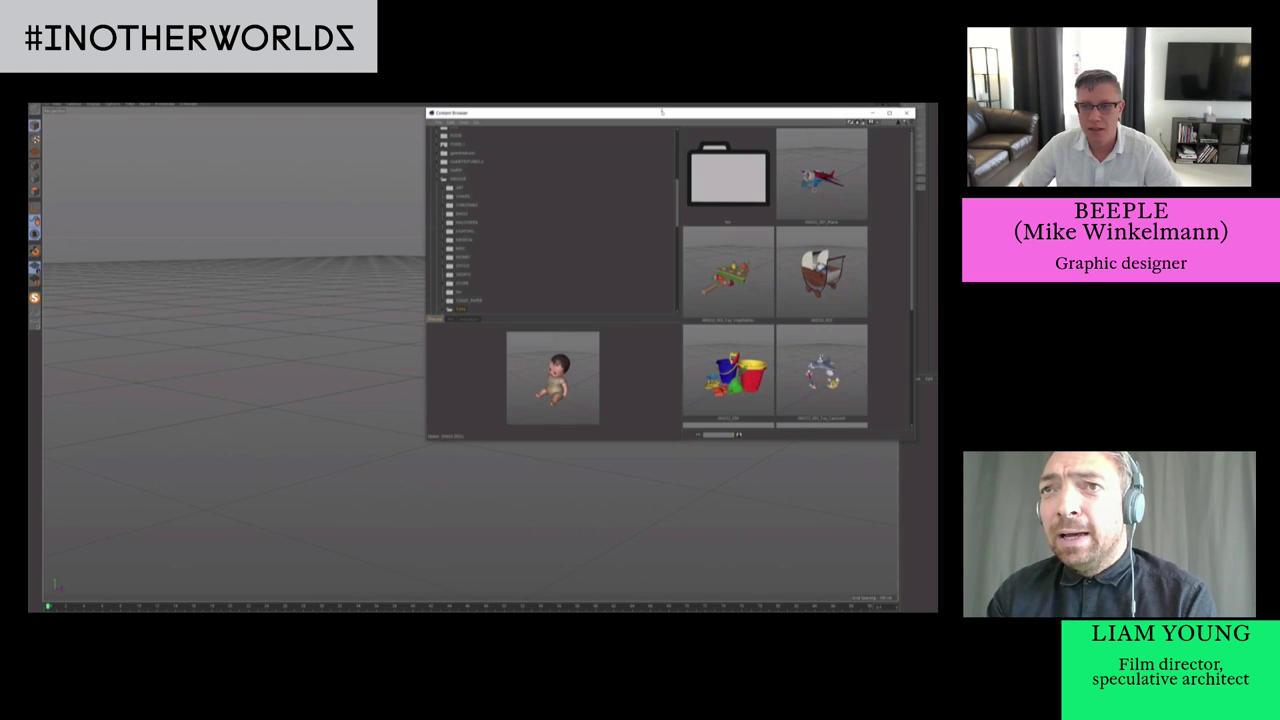
pyautogui.moveTo(658, 116); pyautogui.dragTo(440, 108)
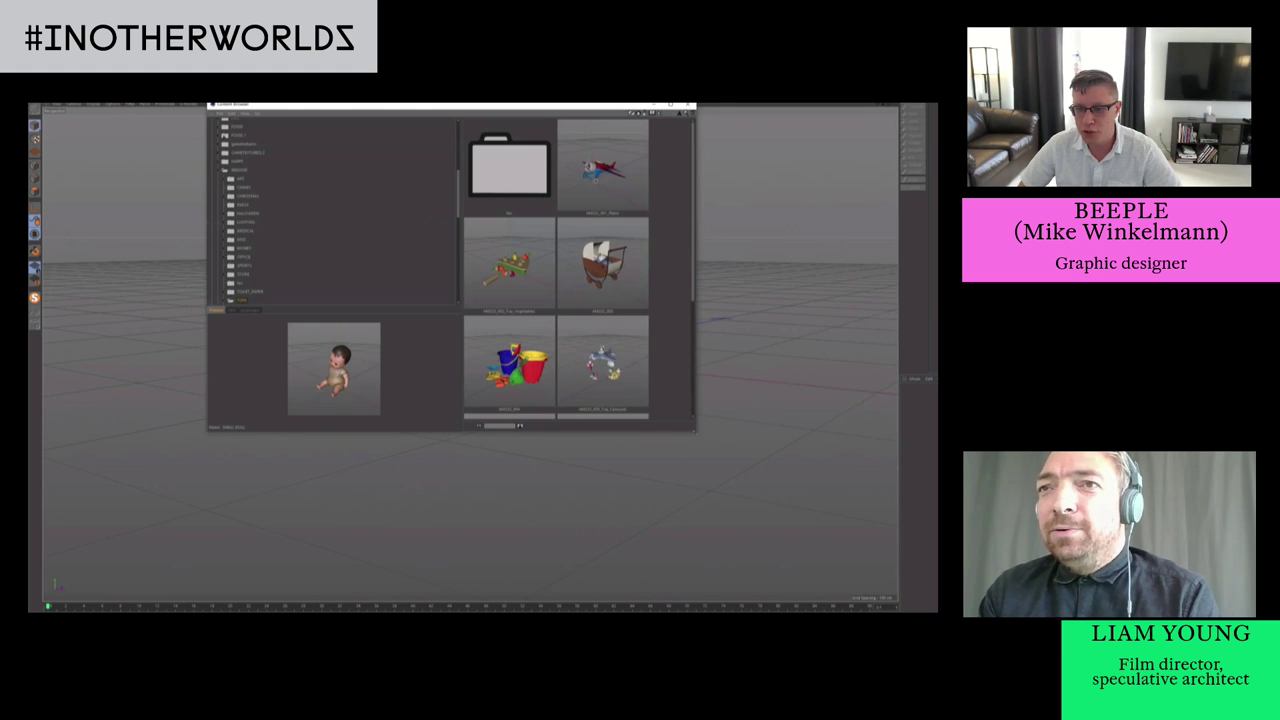
pyautogui.moveTo(695, 431); pyautogui.dragTo(877, 585)
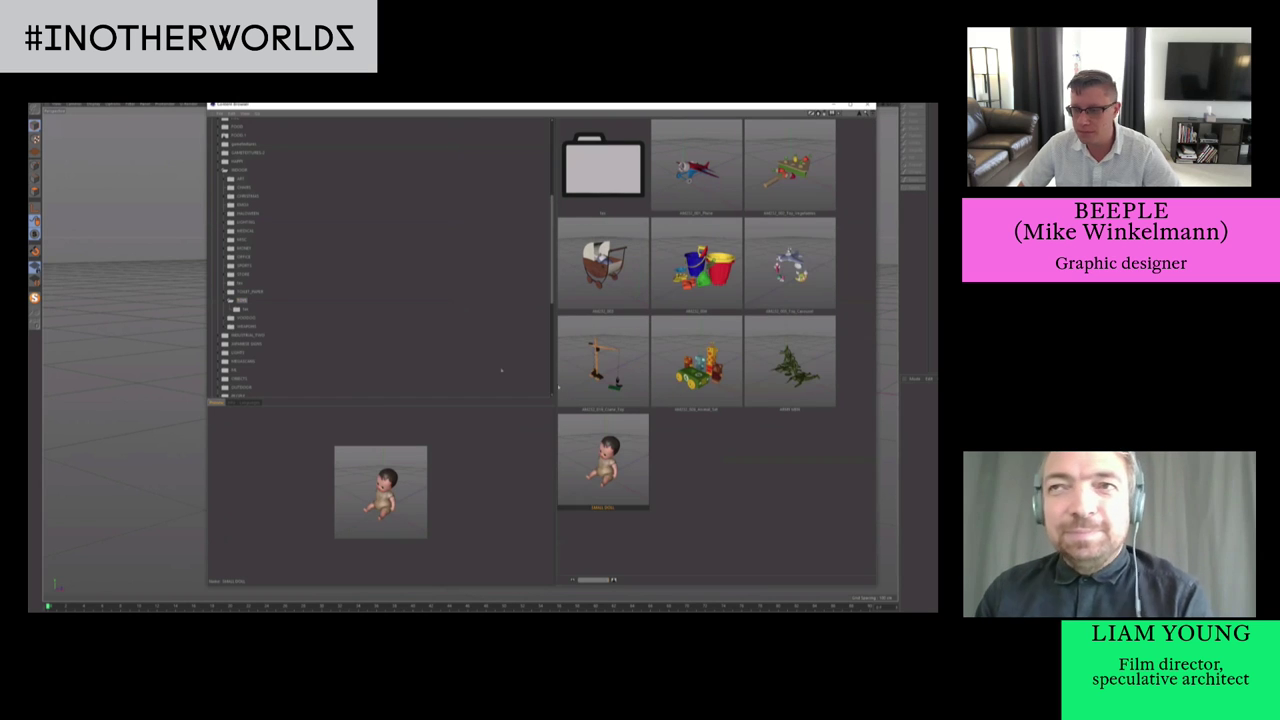
# Browse the preset library from its root, examining the ANATOMY and ANIMALS categories
pyautogui.scroll(5, 308, 289)
pyautogui.click(219, 356)
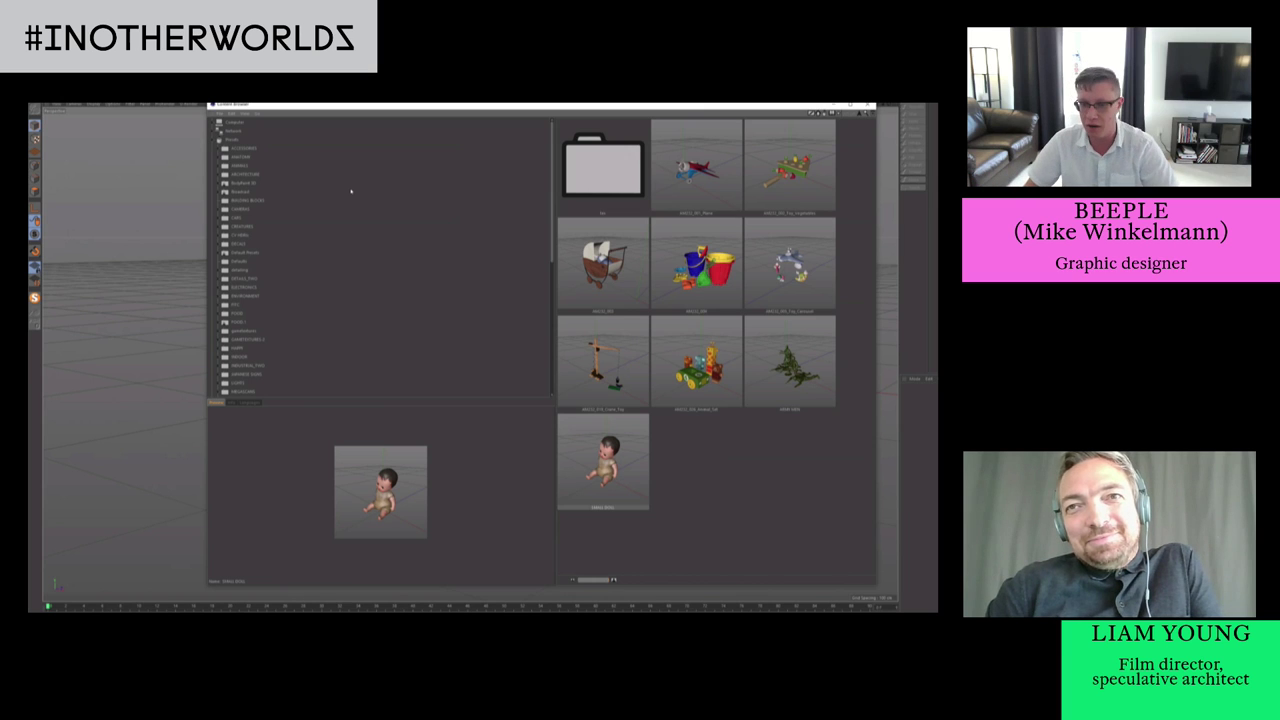
pyautogui.click(245, 156)
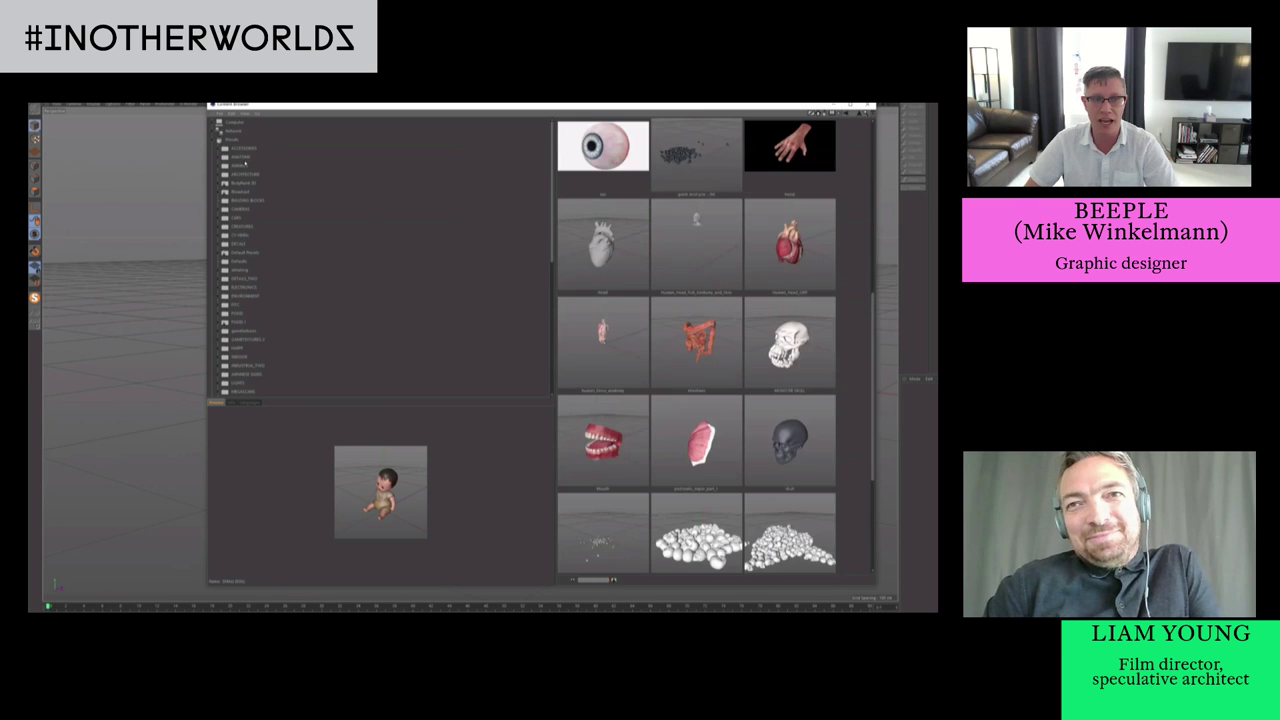
pyautogui.click(243, 165)
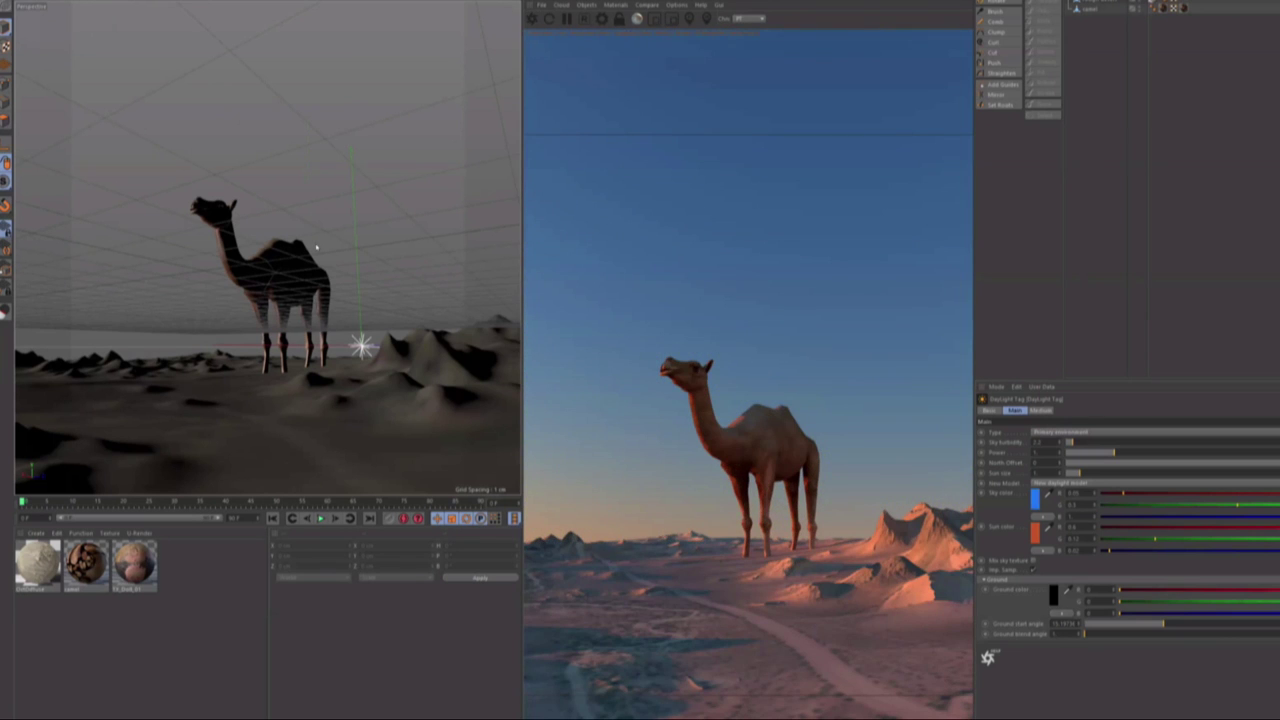
# Select the camel in the desert scene with the Move tool active
pyautogui.click(274, 287)
pyautogui.press('e')
pyautogui.moveTo(366, 258); pyautogui.dragTo(374, 297)
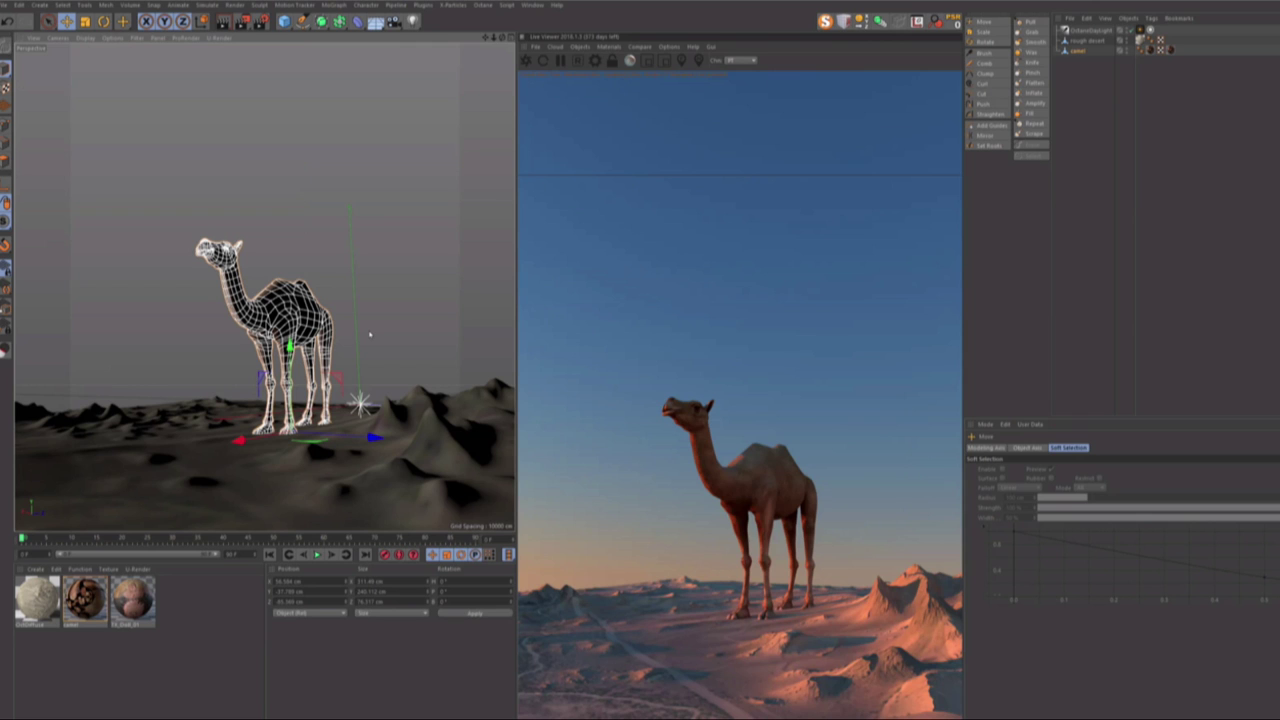
# Open the Content Browser and look through the figures and subfolders in the PEOPLE 2 presets
pyautogui.click(535, 6)
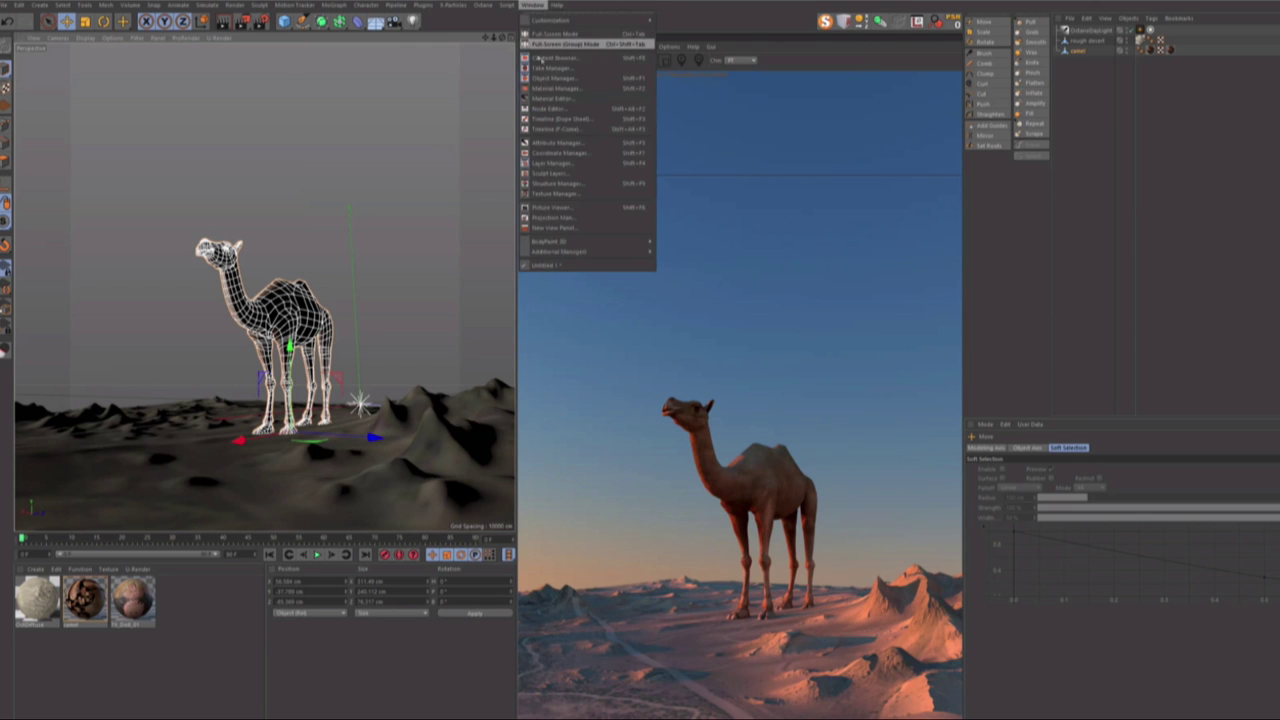
pyautogui.click(542, 60)
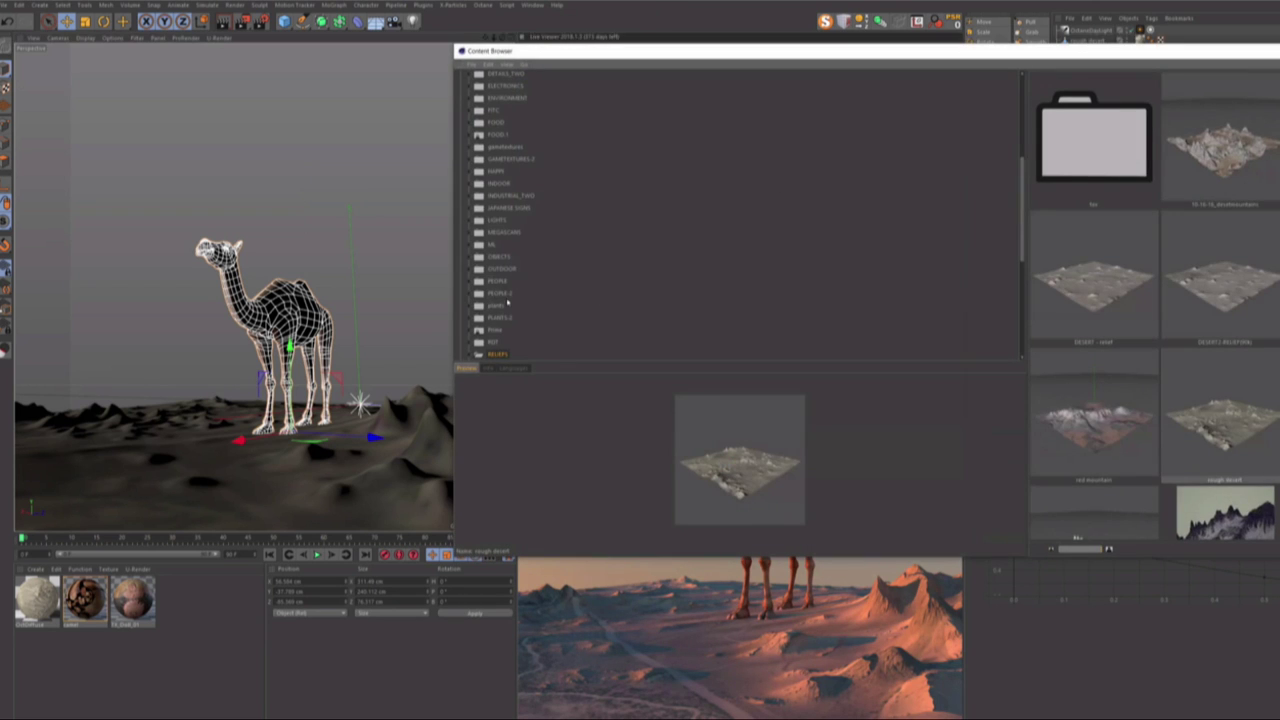
pyautogui.click(500, 293)
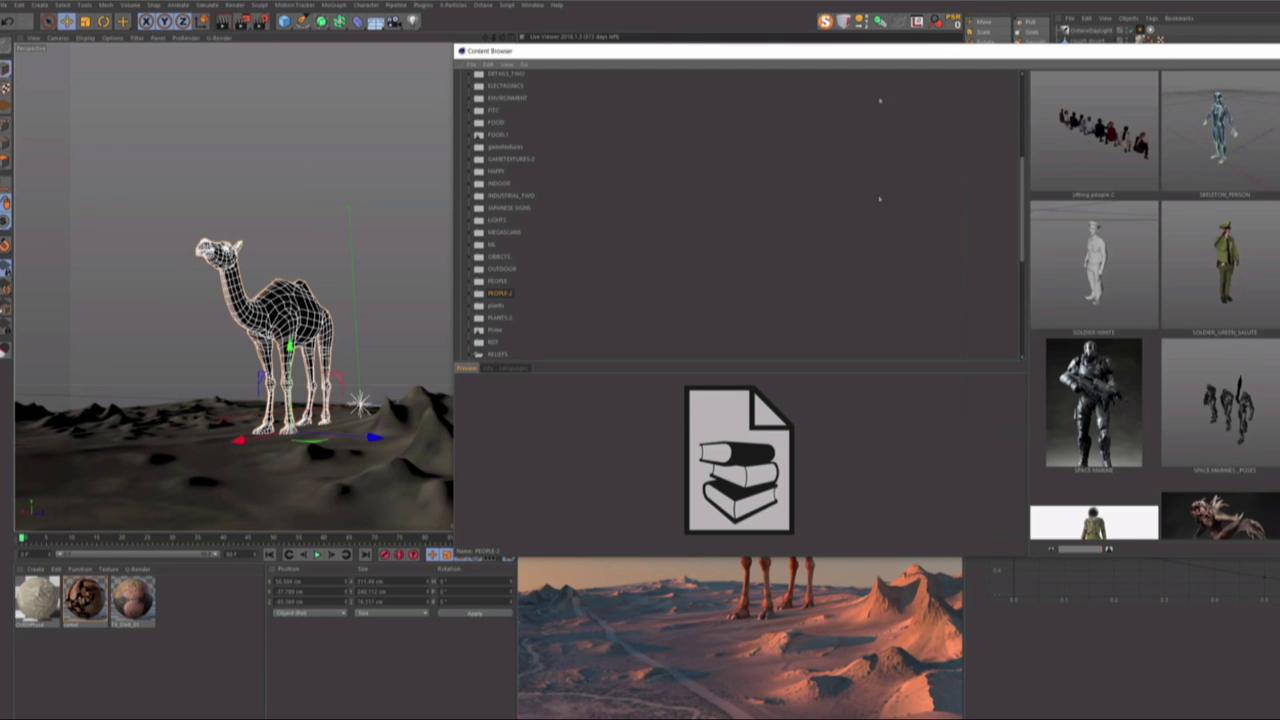
pyautogui.moveTo(1168, 51); pyautogui.dragTo(881, 68)
pyautogui.scroll(-5, 925, 376)
pyautogui.scroll(15, 925, 376)
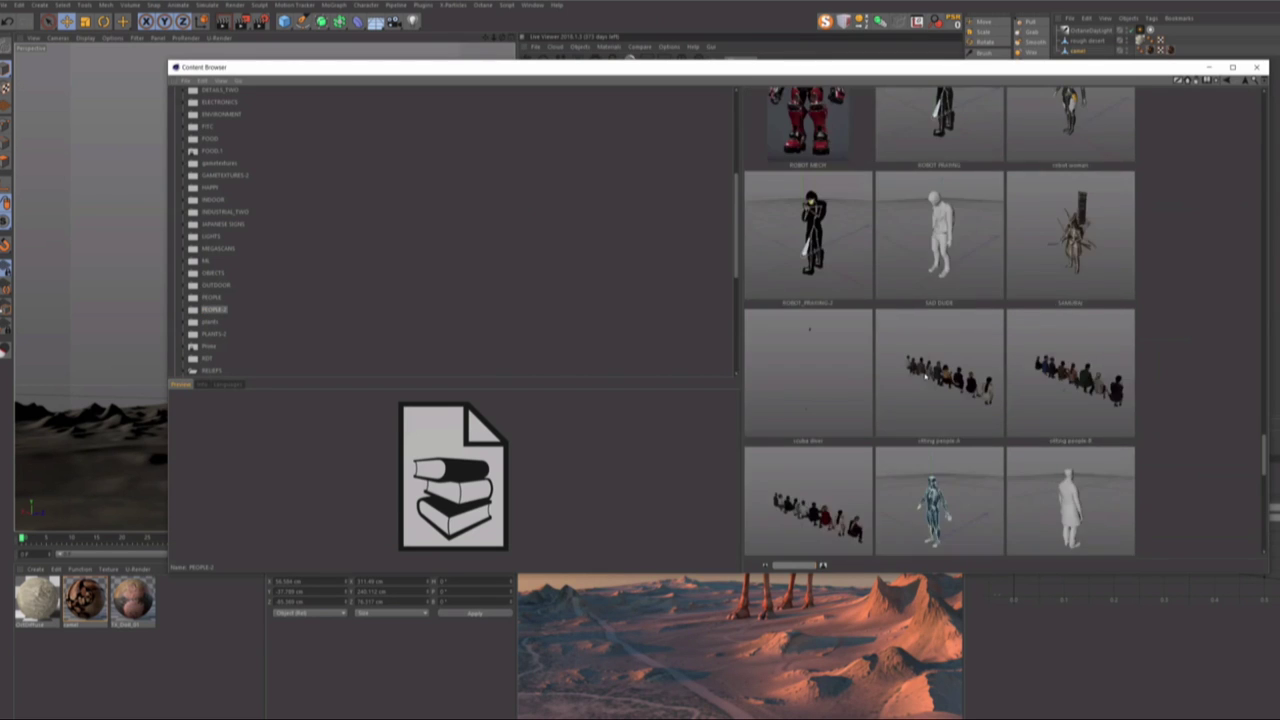
pyautogui.scroll(15, 925, 376)
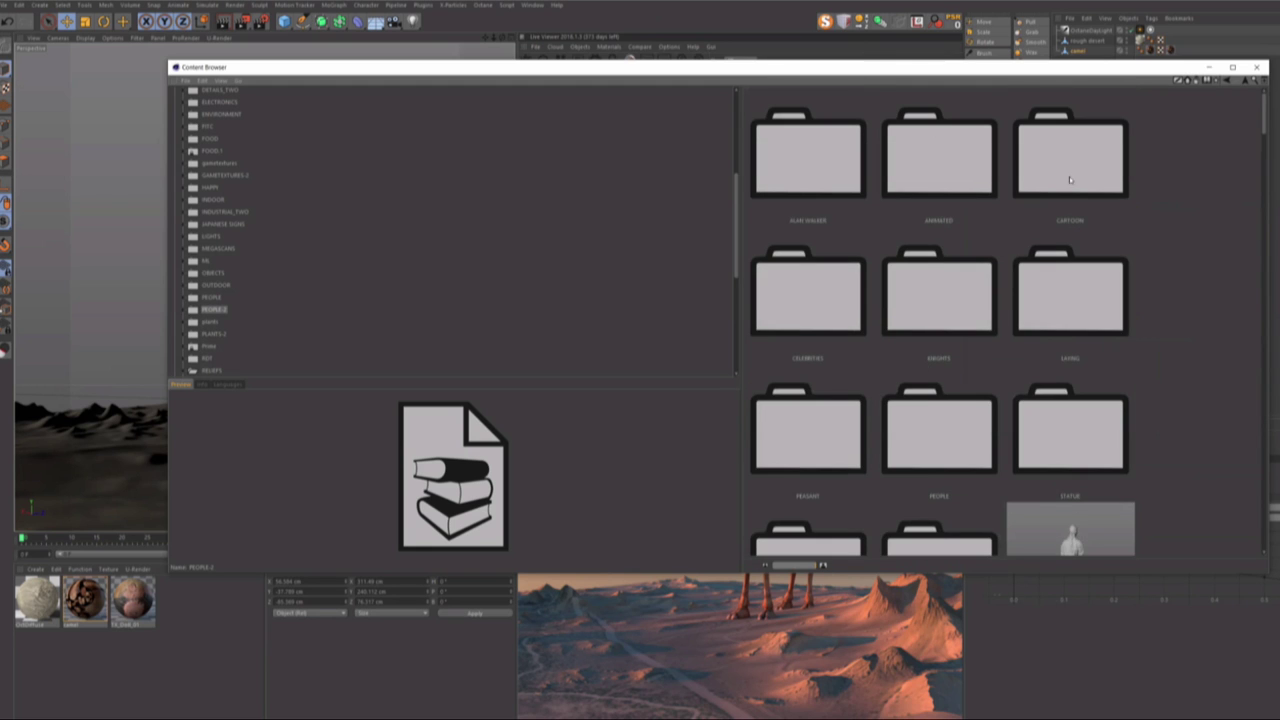
# Examine the character models in the CARTOON and CELEBRITIES folders of the PEOPLE 2 presets
pyautogui.doubleClick(1069, 176)
pyautogui.scroll(-5, 1013, 405)
pyautogui.scroll(3, 1030, 380)
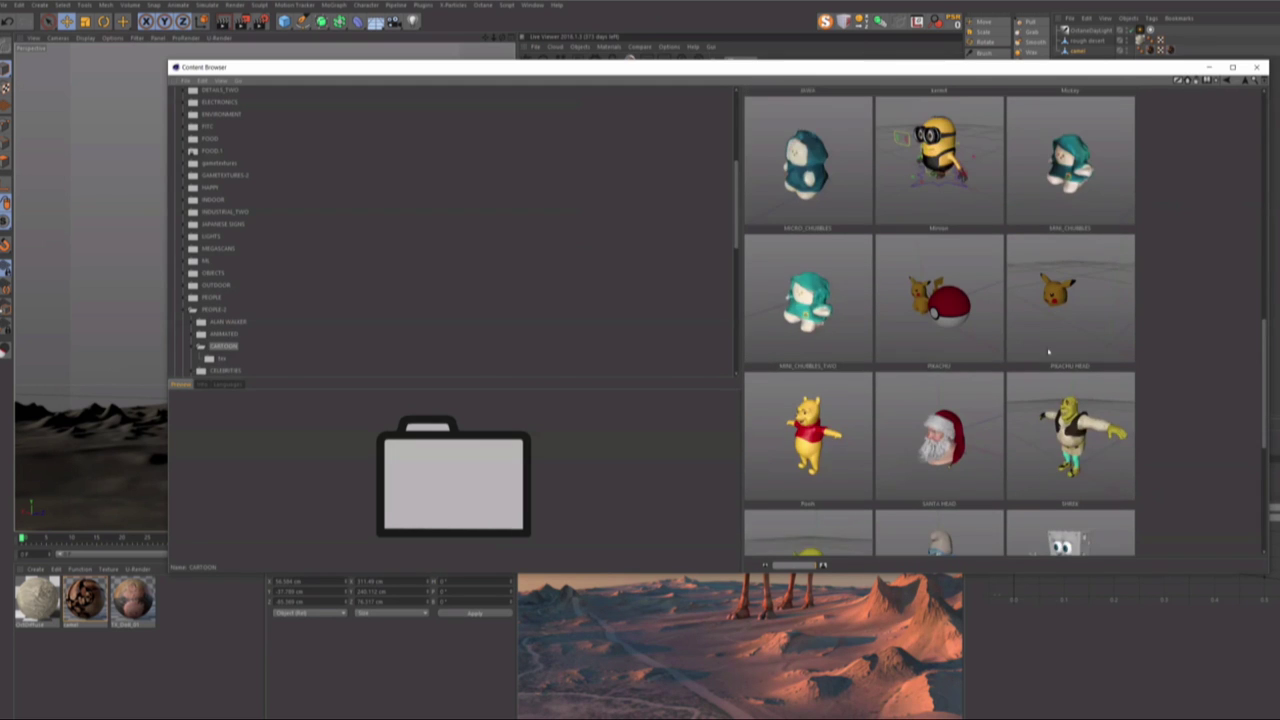
pyautogui.click(1245, 84)
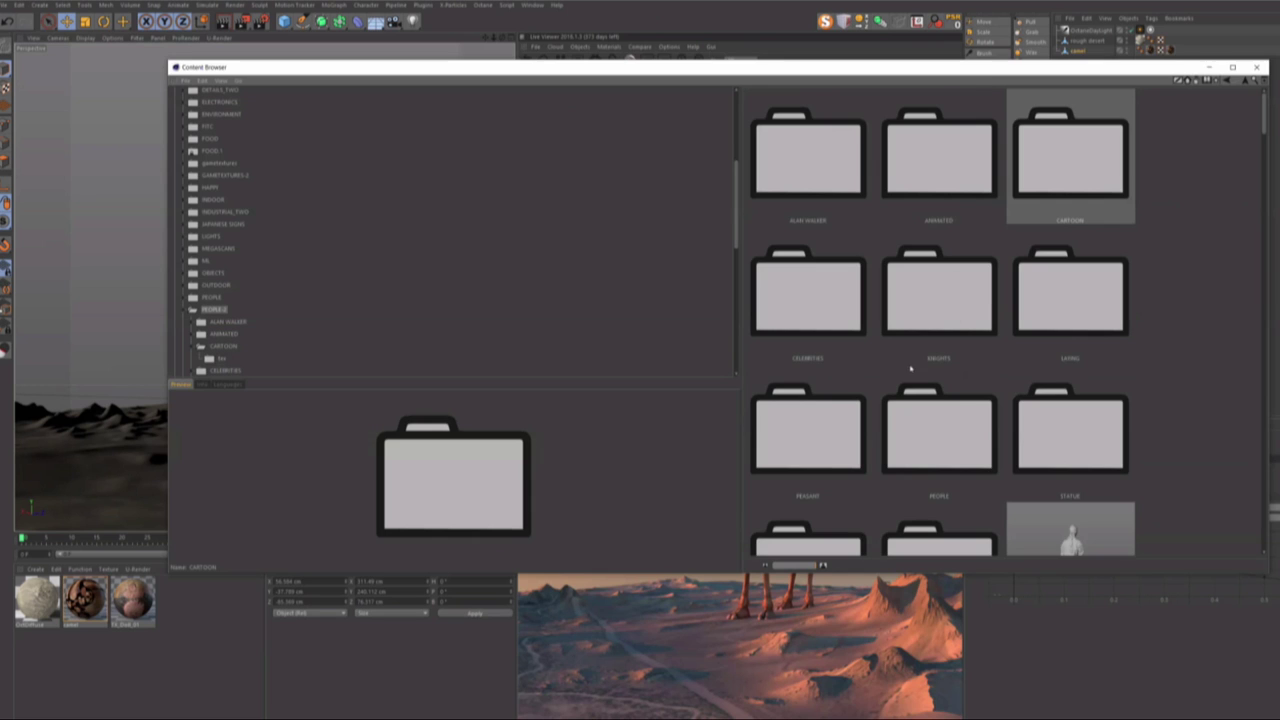
pyautogui.scroll(-2, 910, 369)
pyautogui.doubleClick(835, 280)
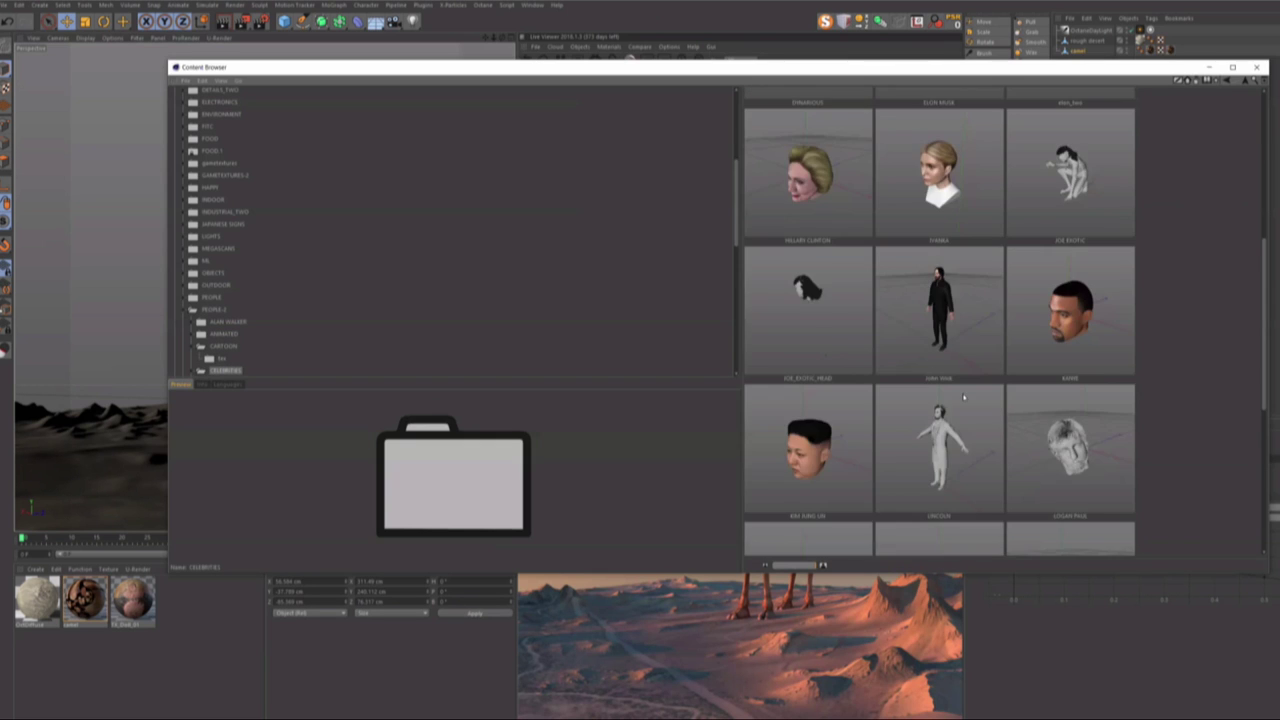
pyautogui.scroll(-3, 960, 392)
pyautogui.scroll(6, 960, 392)
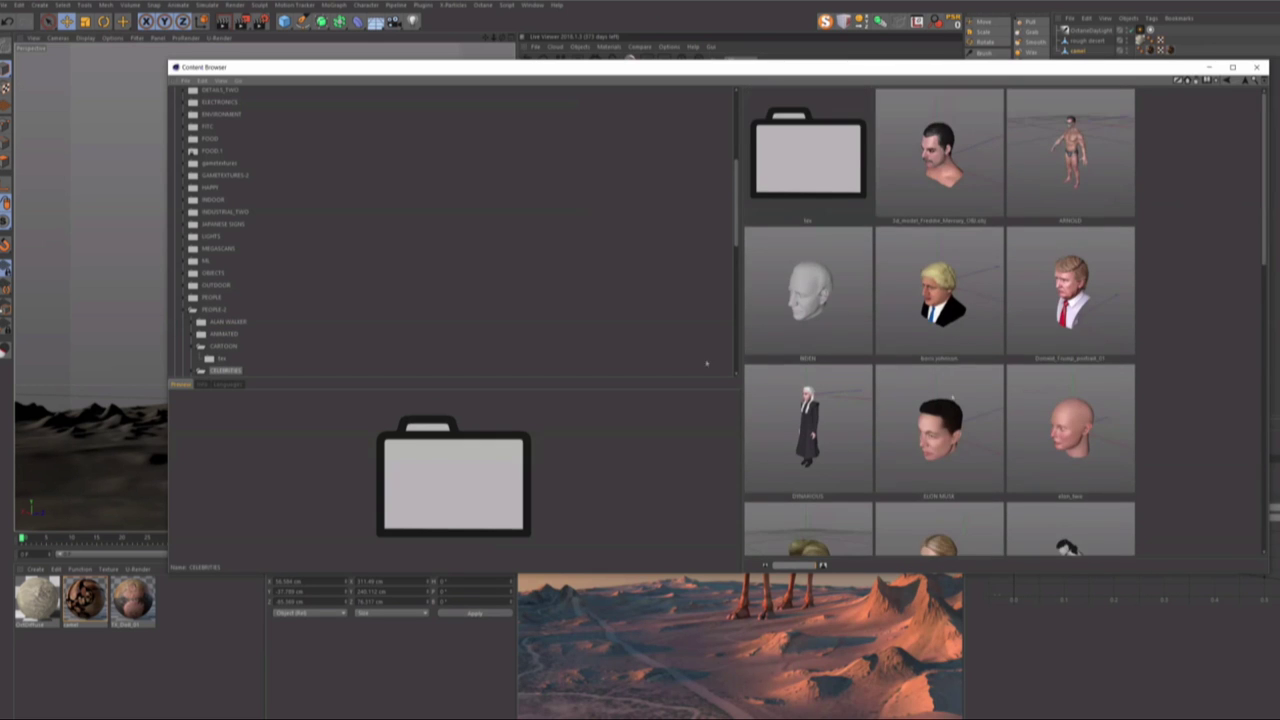
# Look through the INDOOR and FOOD preset categories in the library
pyautogui.click(215, 285)
pyautogui.click(215, 200)
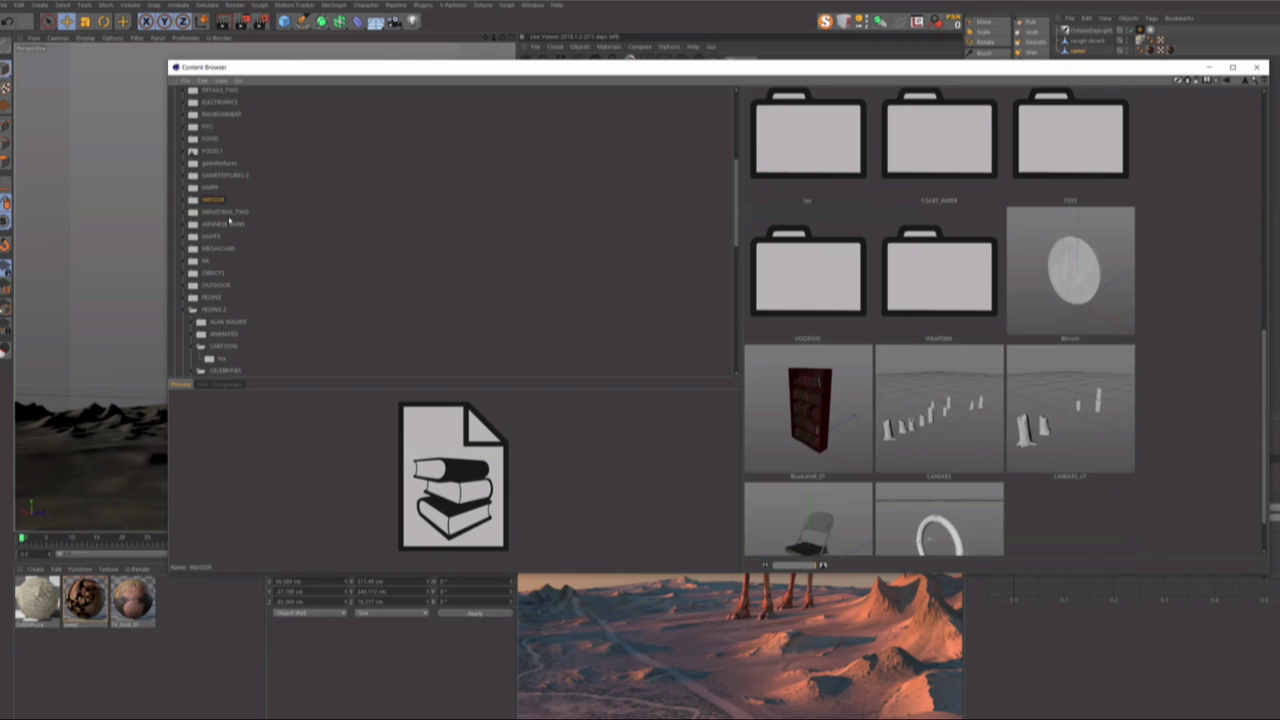
pyautogui.scroll(3, 227, 219)
pyautogui.click(219, 212)
pyautogui.click(213, 201)
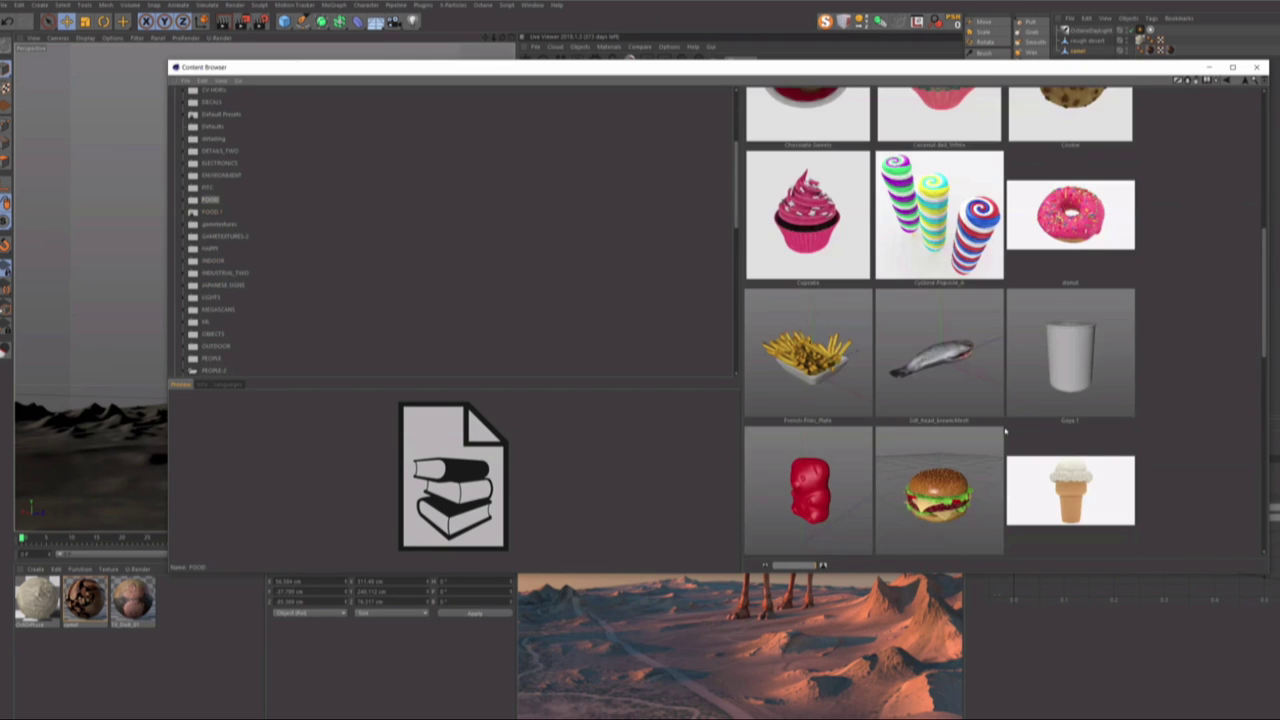
pyautogui.scroll(5, 1005, 432)
pyautogui.scroll(5, 239, 213)
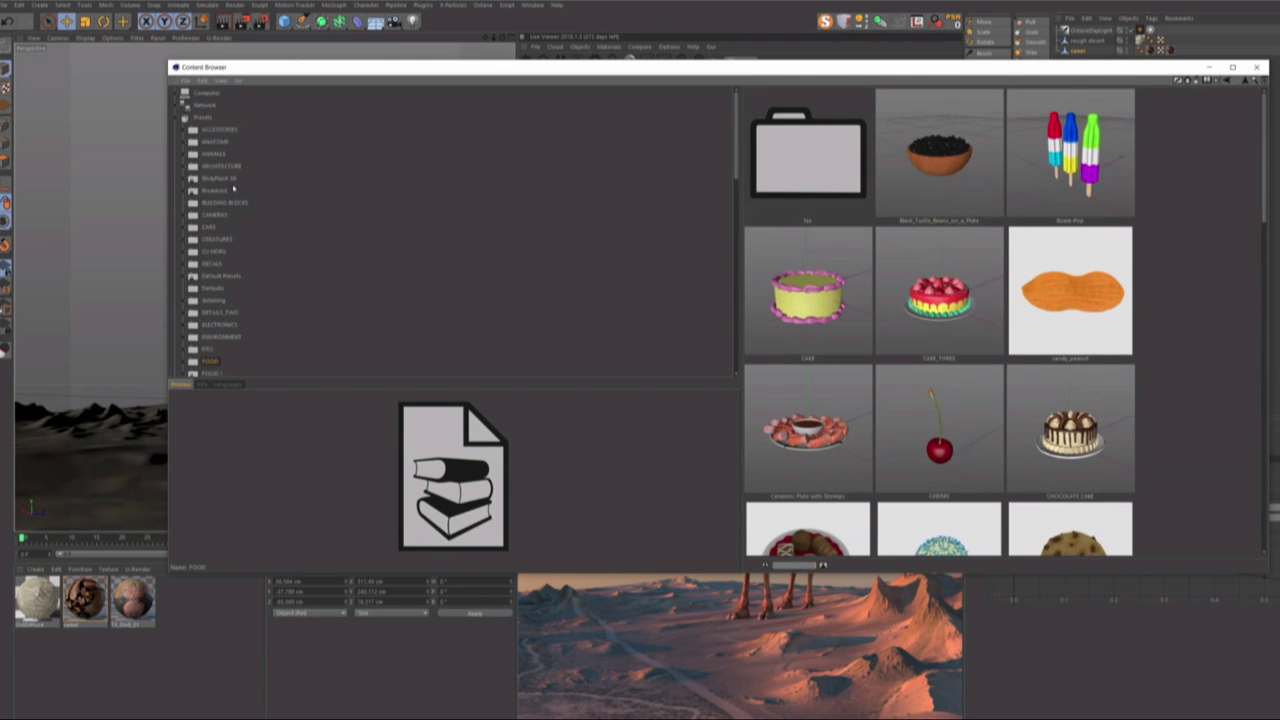
# Look through the models in the ANIMALS and ROBOTS preset categories, collapsing the expanded RELIEFS folder
pyautogui.click(214, 153)
pyautogui.scroll(-6, 1059, 411)
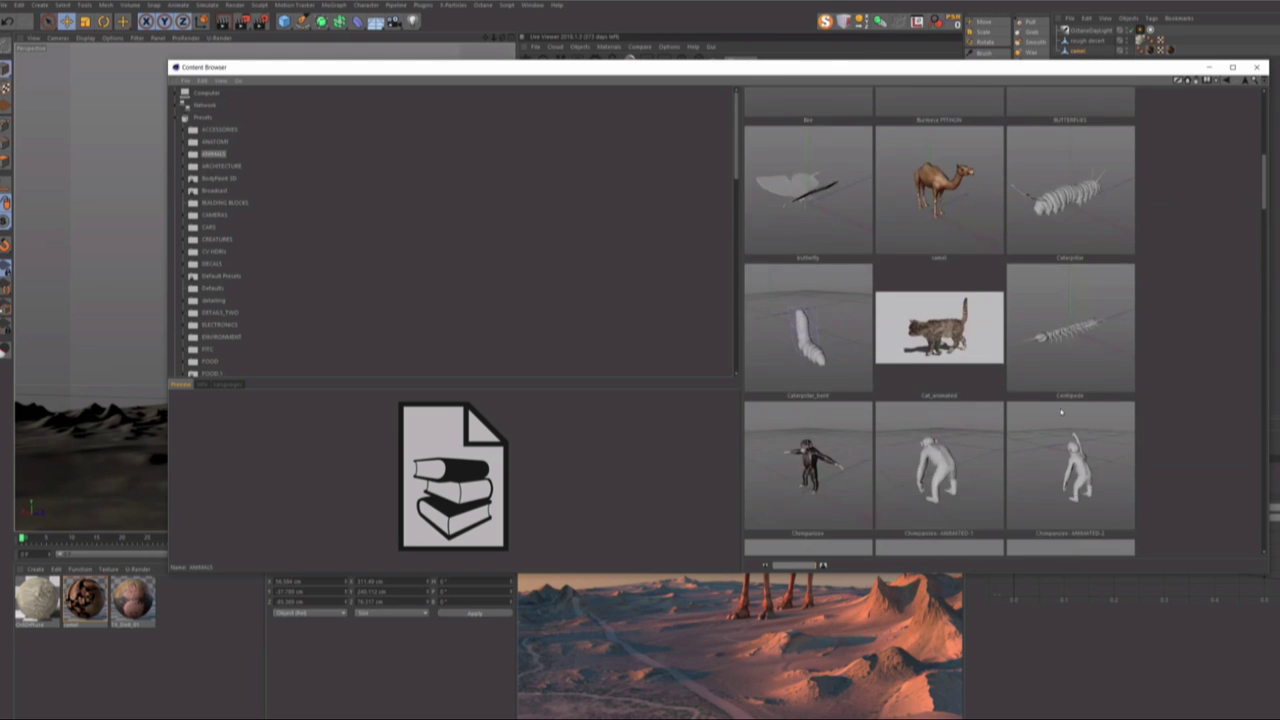
pyautogui.scroll(-5, 1059, 411)
pyautogui.scroll(-8, 233, 362)
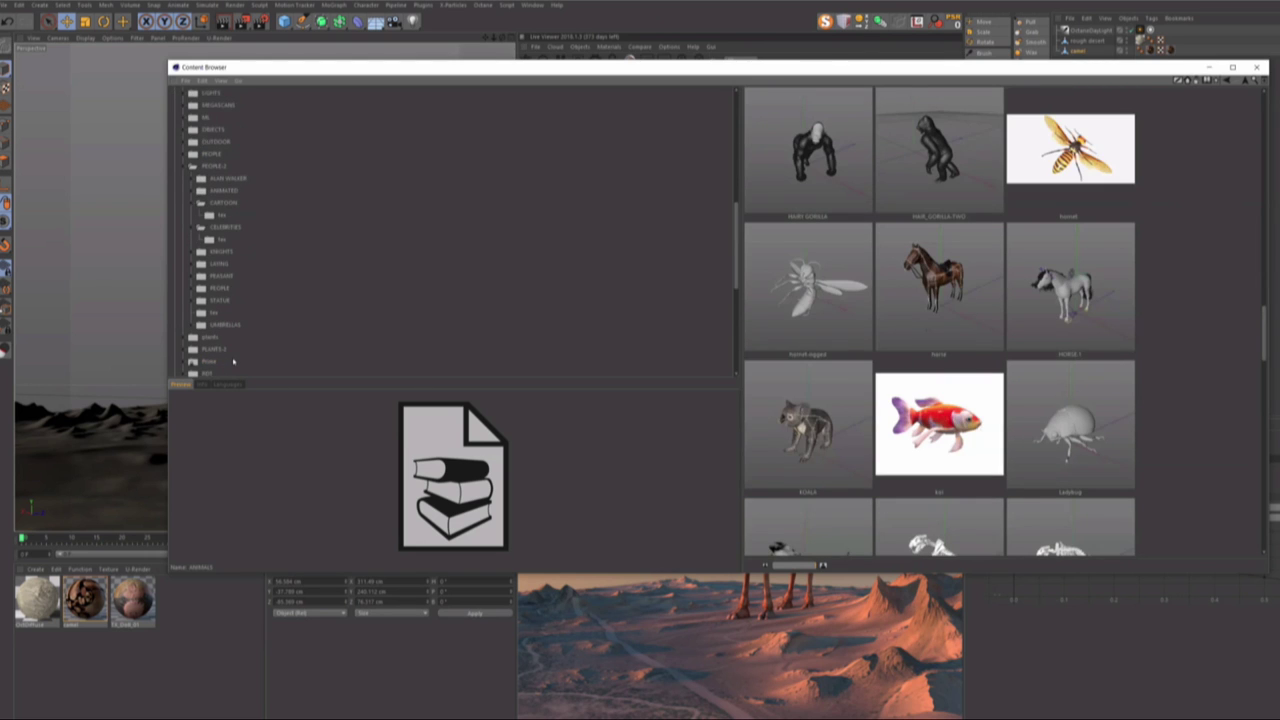
pyautogui.scroll(-3, 233, 362)
pyautogui.click(213, 301)
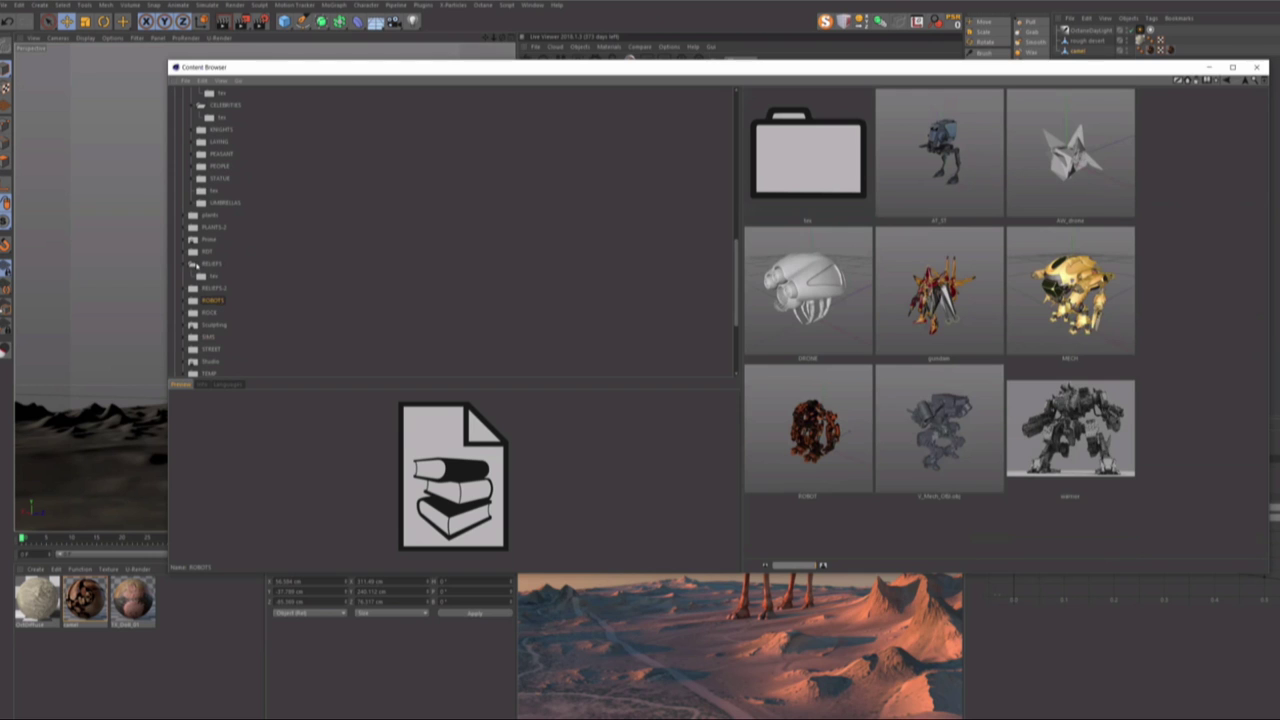
pyautogui.click(187, 264)
pyautogui.scroll(-2, 217, 324)
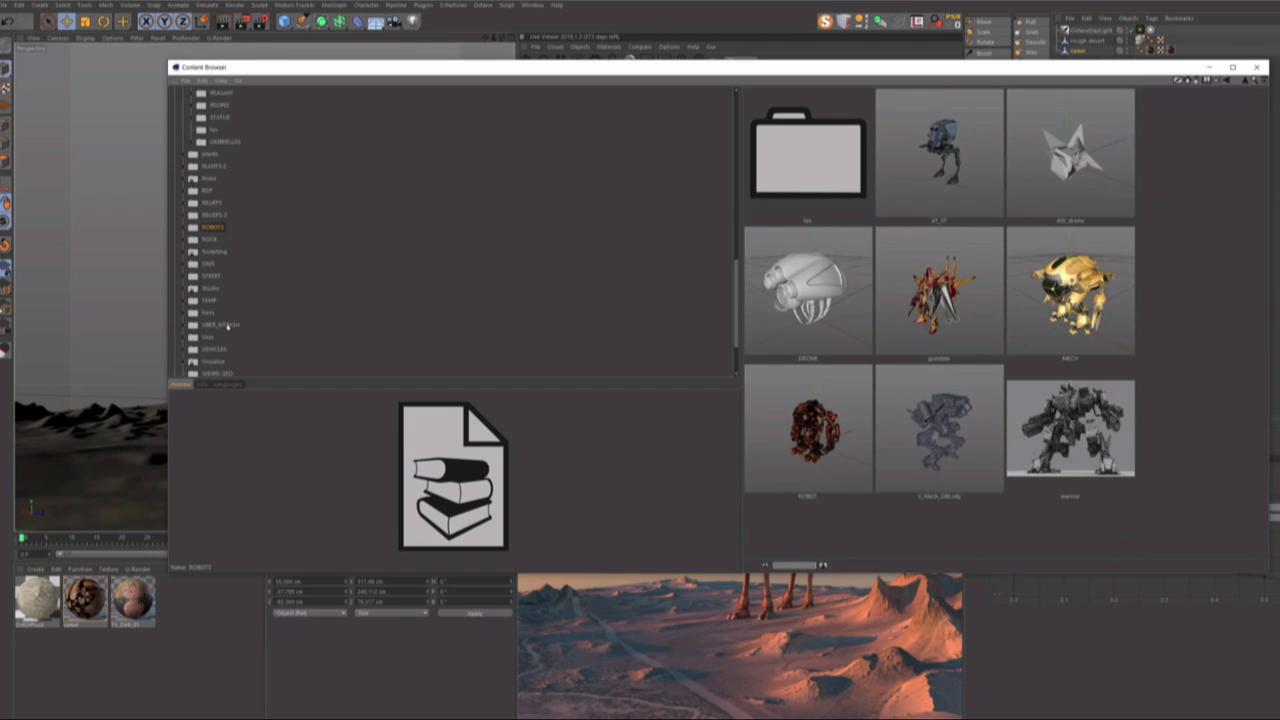
# Examine the SCI-FI MILITARY PROPS and PIPES folders among the kitbash presets, and close the Content Browser
pyautogui.click(214, 324)
pyautogui.doubleClick(966, 281)
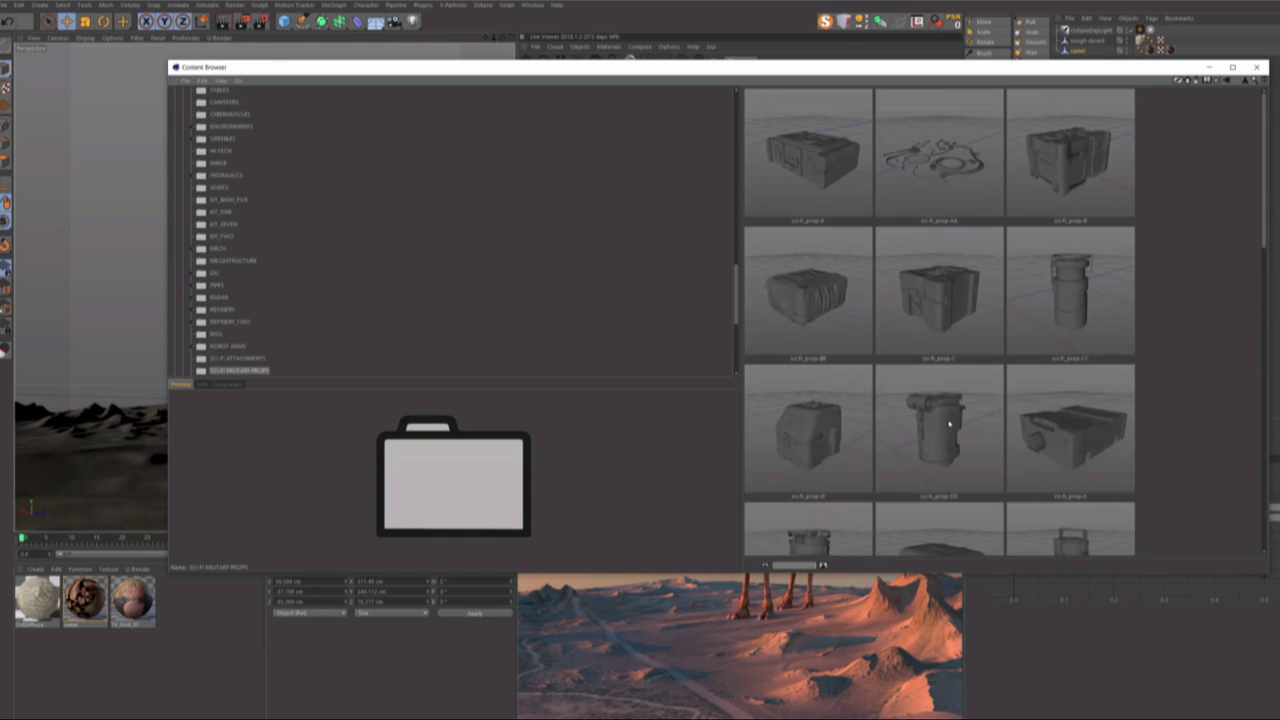
pyautogui.scroll(-4, 949, 424)
pyautogui.scroll(-3, 247, 358)
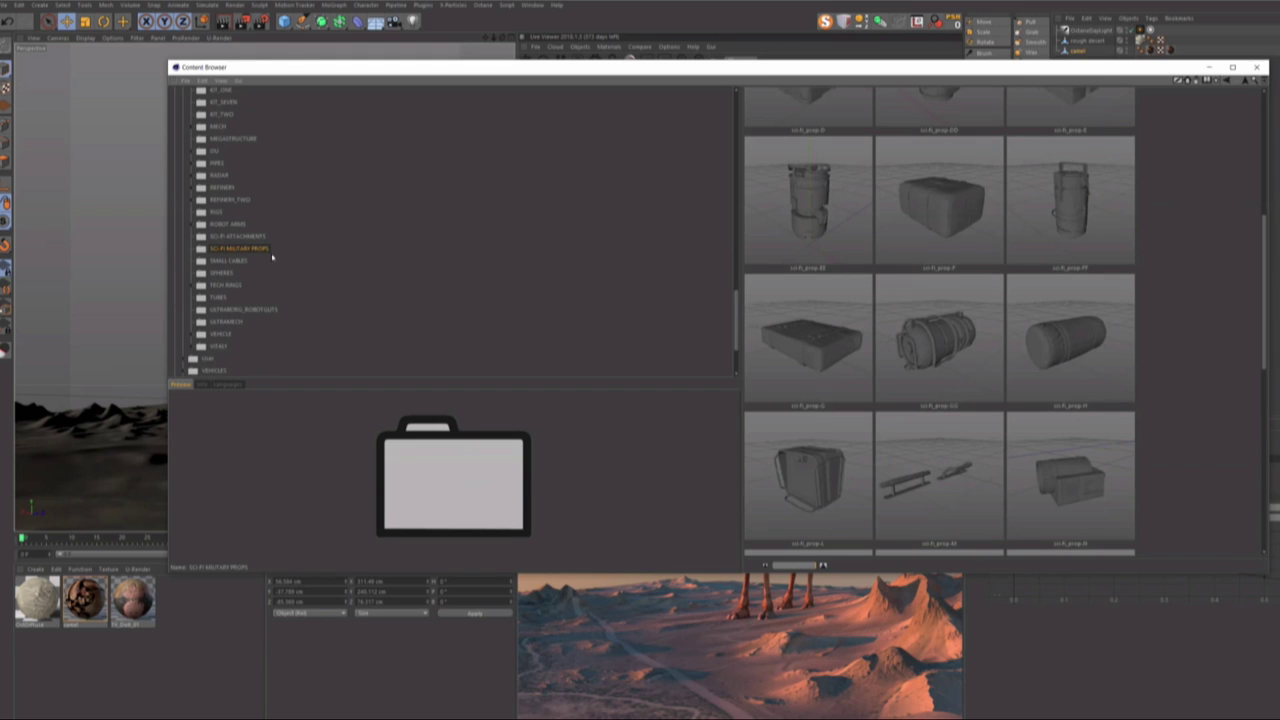
pyautogui.click(837, 379)
pyautogui.click(222, 188)
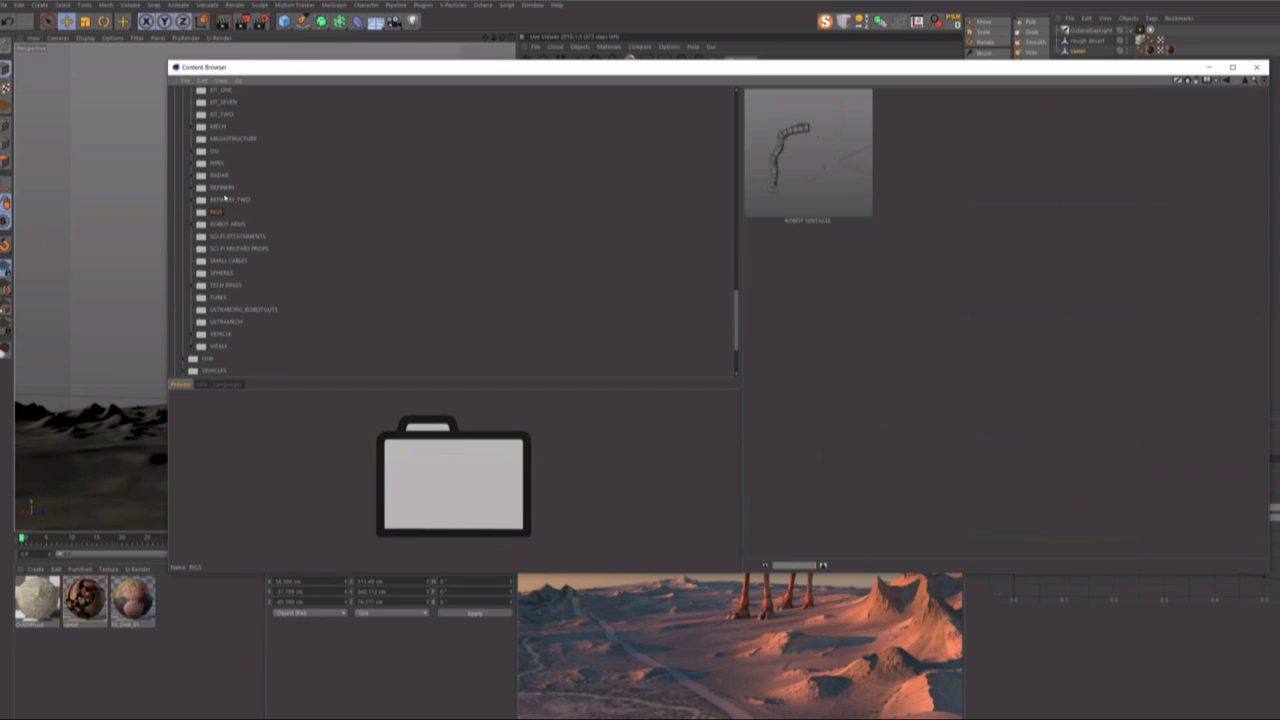
pyautogui.click(216, 164)
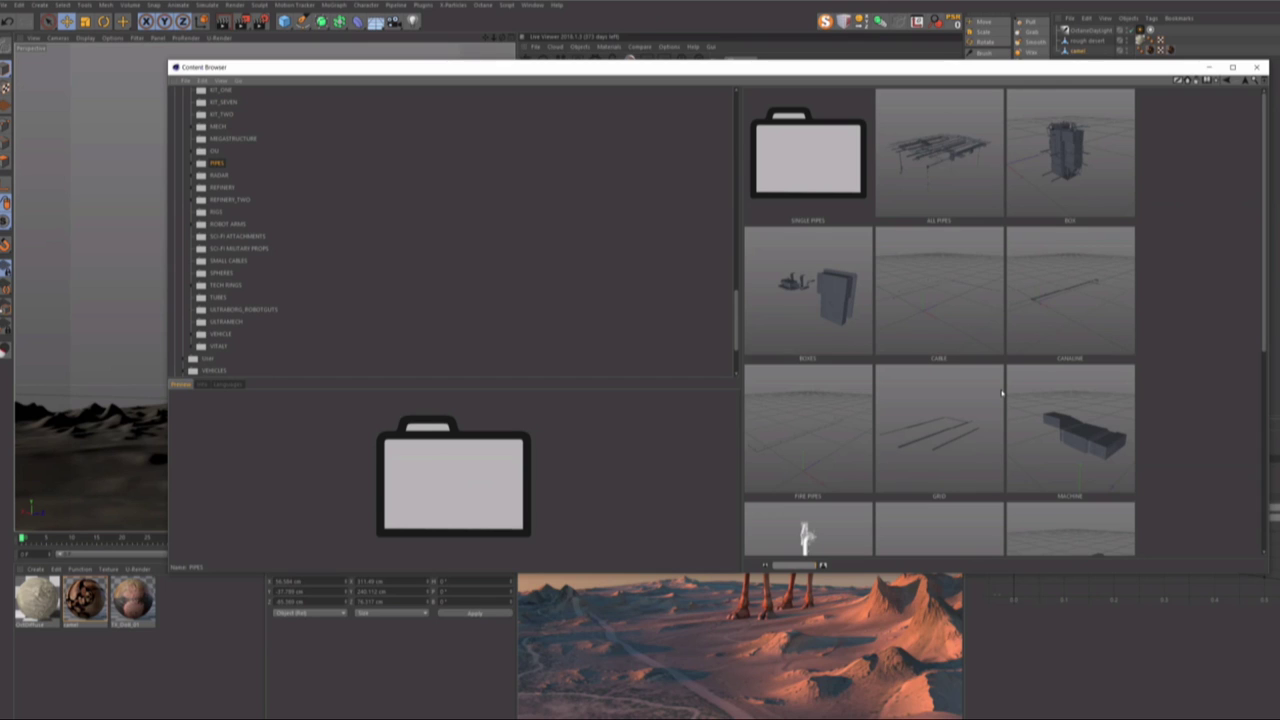
pyautogui.click(1257, 67)
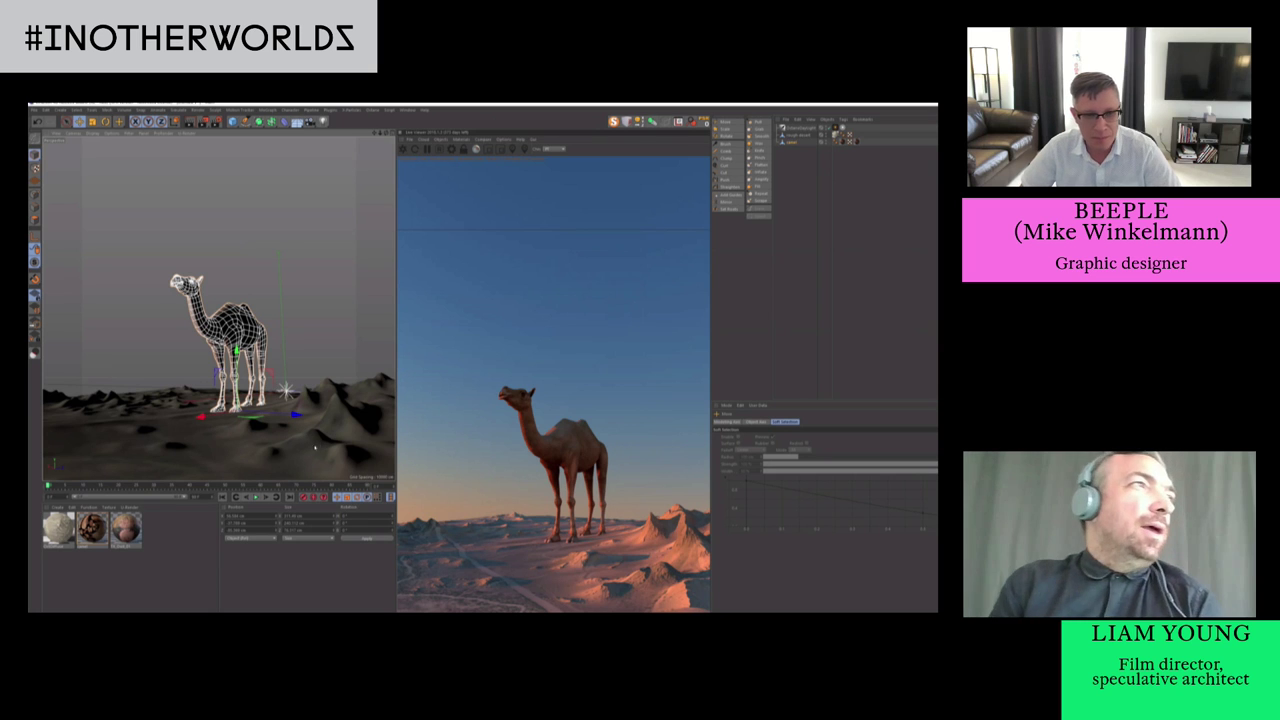
# Add the magenta coronavirus model from the ANATOMY presets to the camel scene and select its polygon object inside the subdivision surface
pyautogui.keyDown('alt'); pyautogui.moveTo(343, 449); pyautogui.dragTo(338, 288); pyautogui.keyUp('alt')
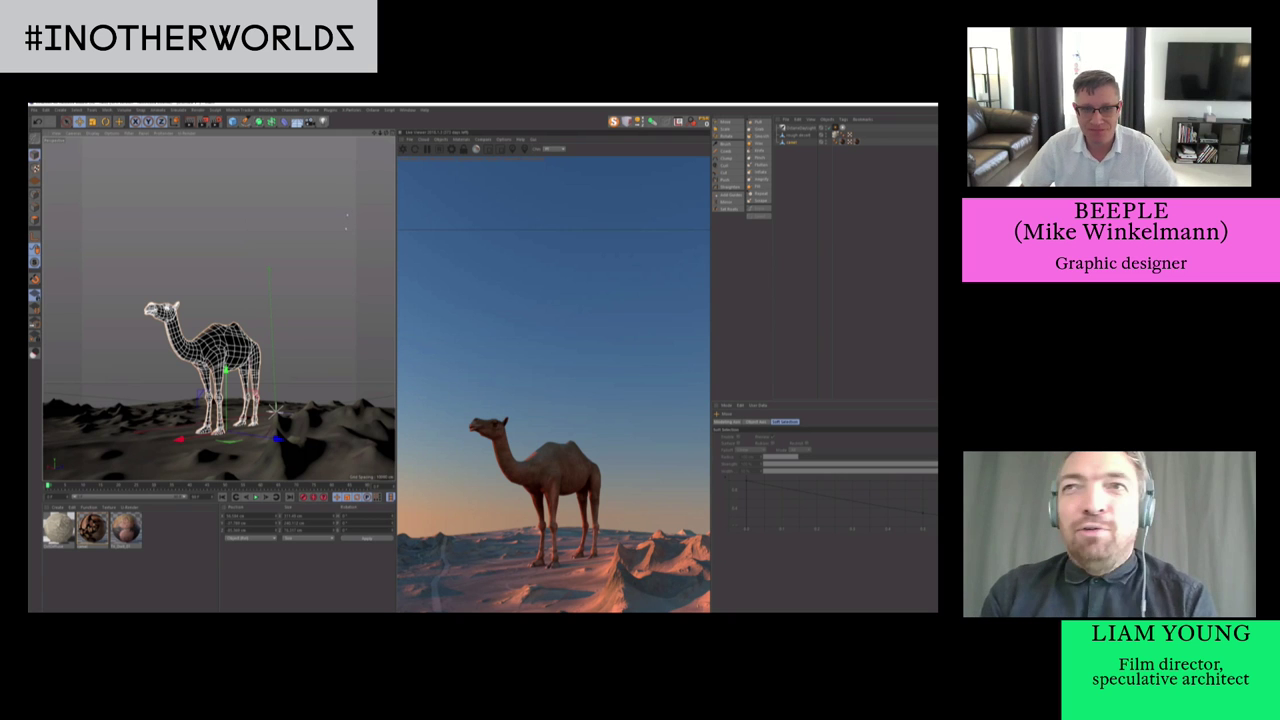
pyautogui.keyDown('alt'); pyautogui.moveTo(331, 258); pyautogui.dragTo(350, 224); pyautogui.keyUp('alt')
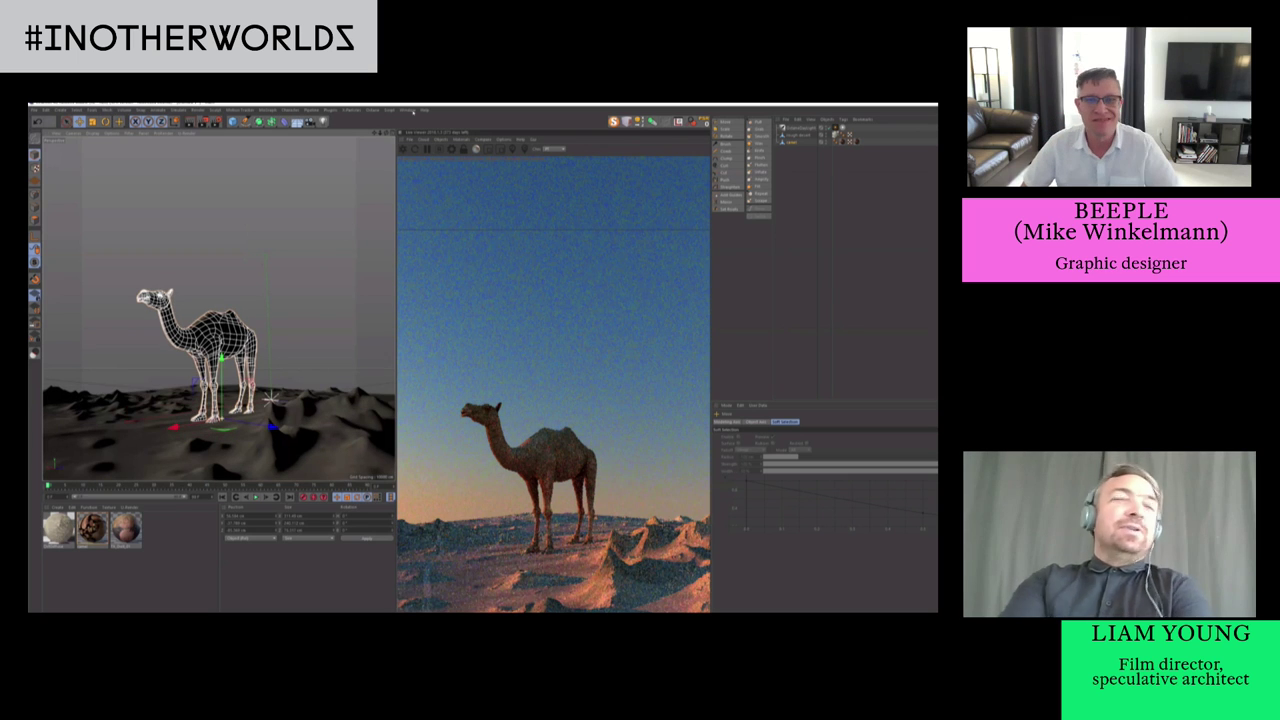
pyautogui.click(408, 111)
pyautogui.click(406, 222)
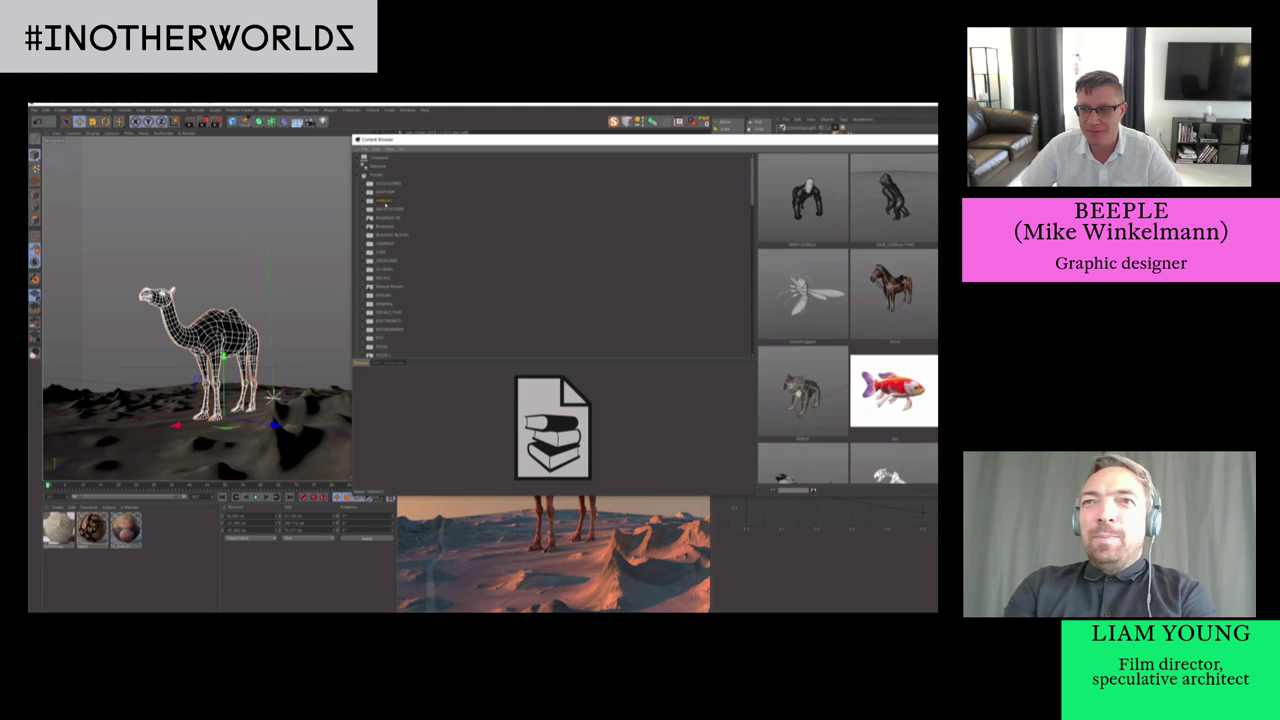
pyautogui.press('Up')
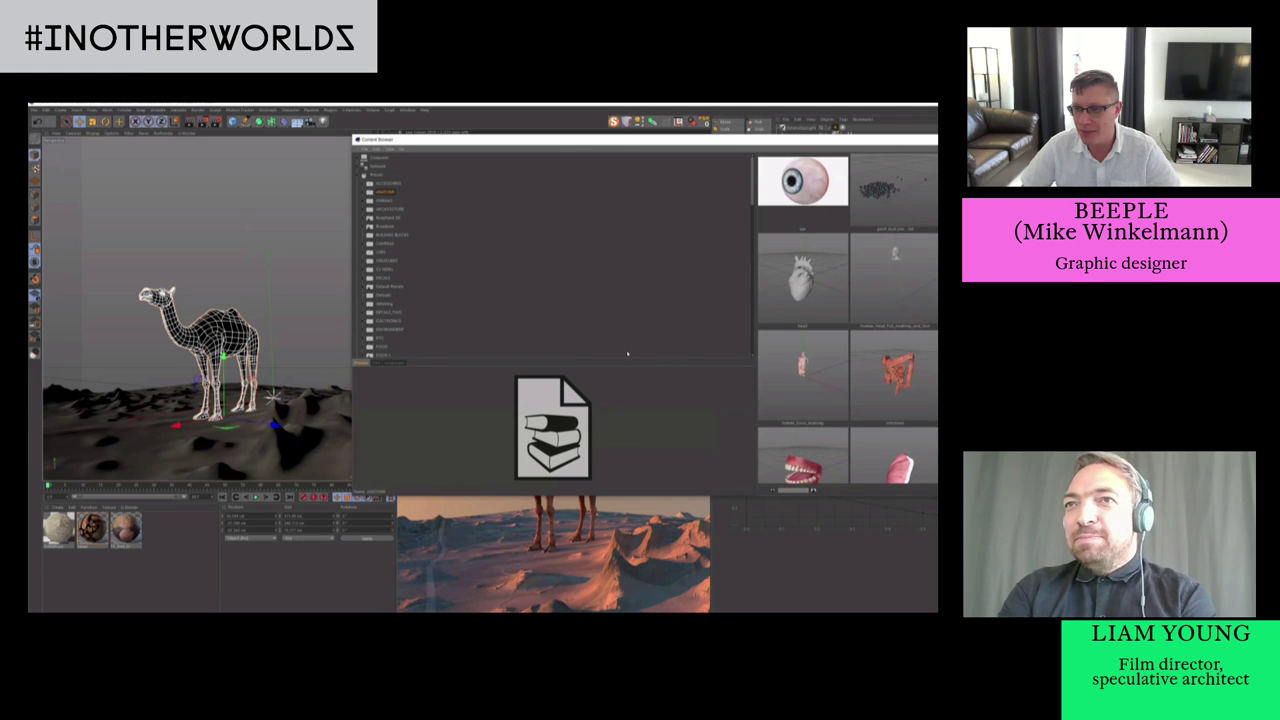
pyautogui.moveTo(640, 140); pyautogui.dragTo(353, 140)
pyautogui.scroll(8, 608, 330)
pyautogui.click(608, 331)
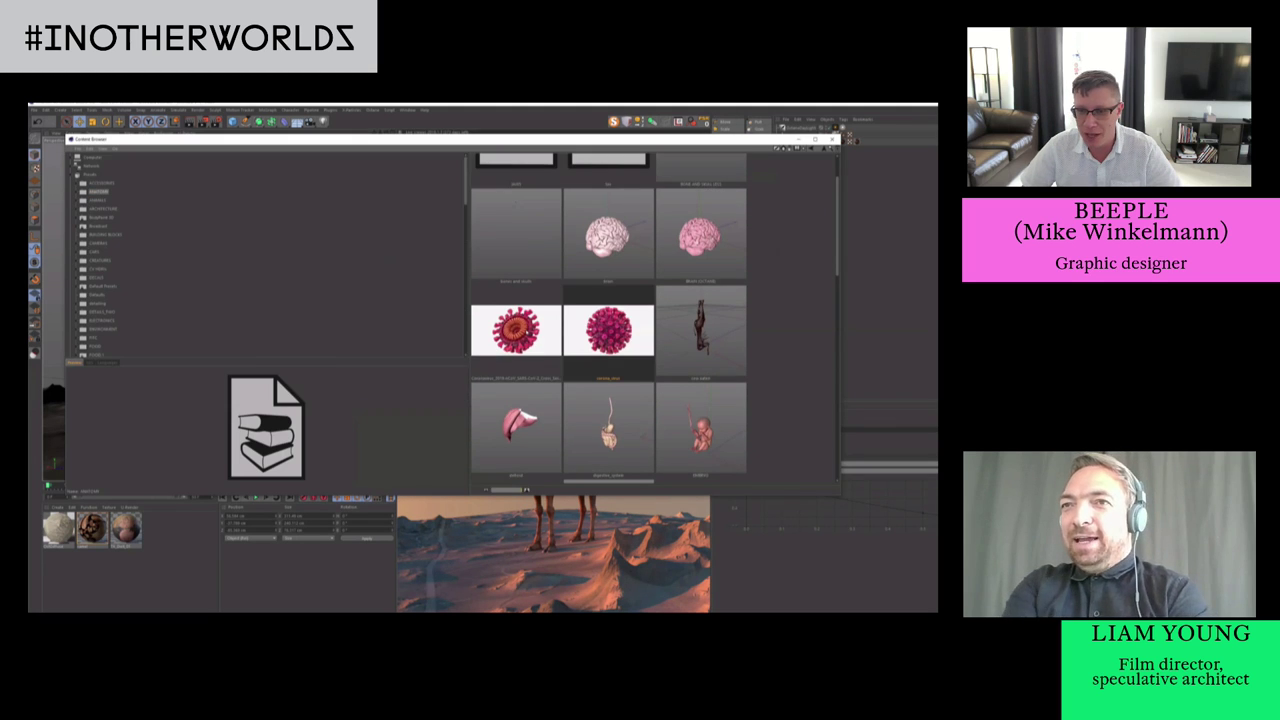
pyautogui.click(832, 139)
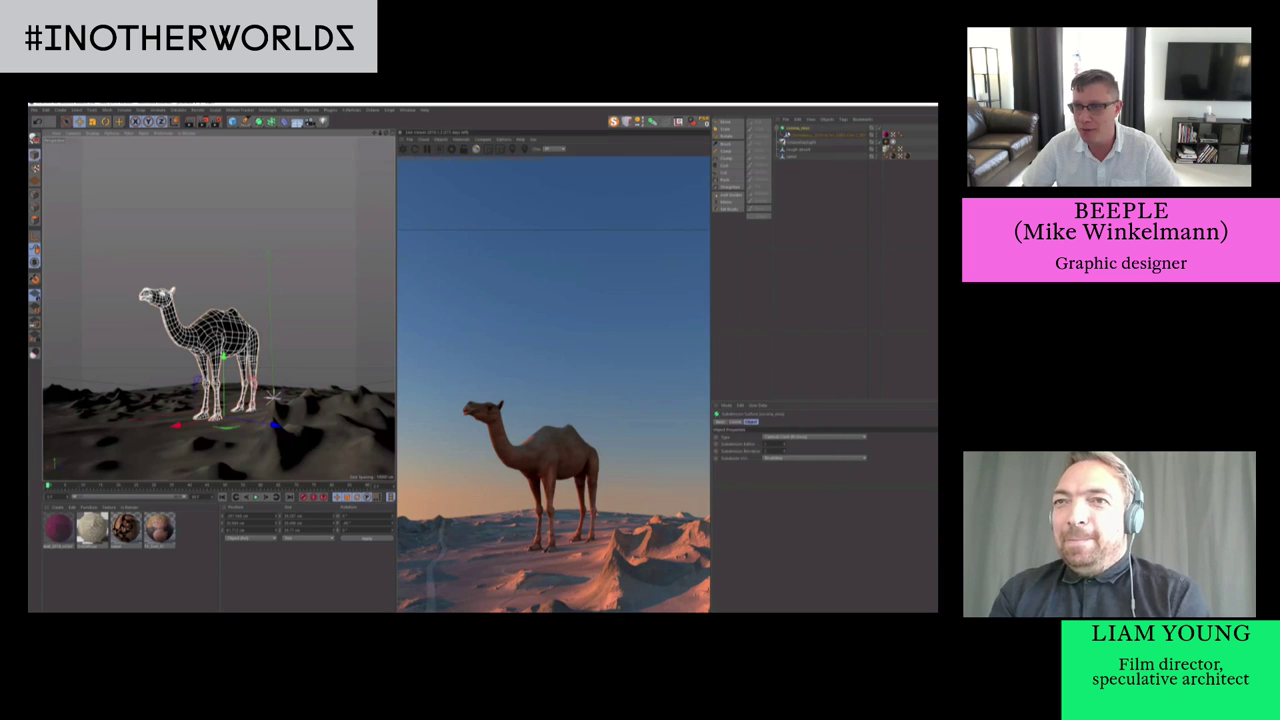
pyautogui.press('Down')
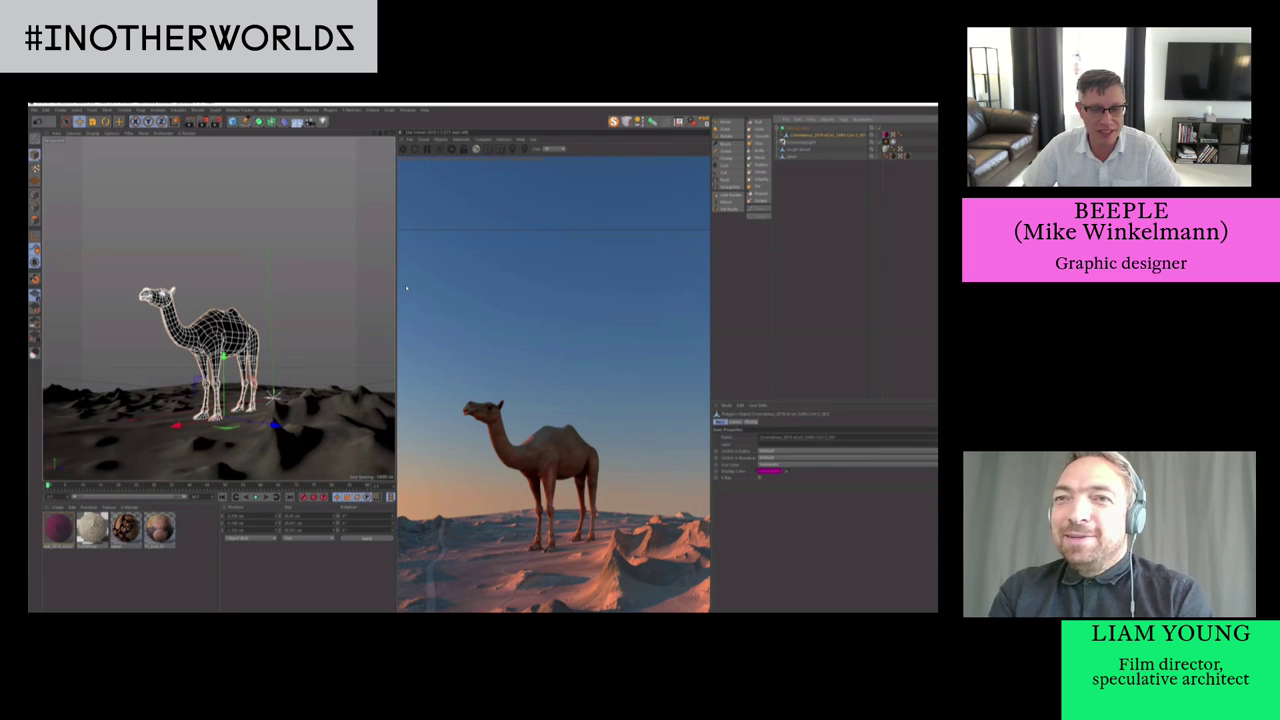
# Move the coronavirus model up beside the camel's hump
pyautogui.click(891, 263)
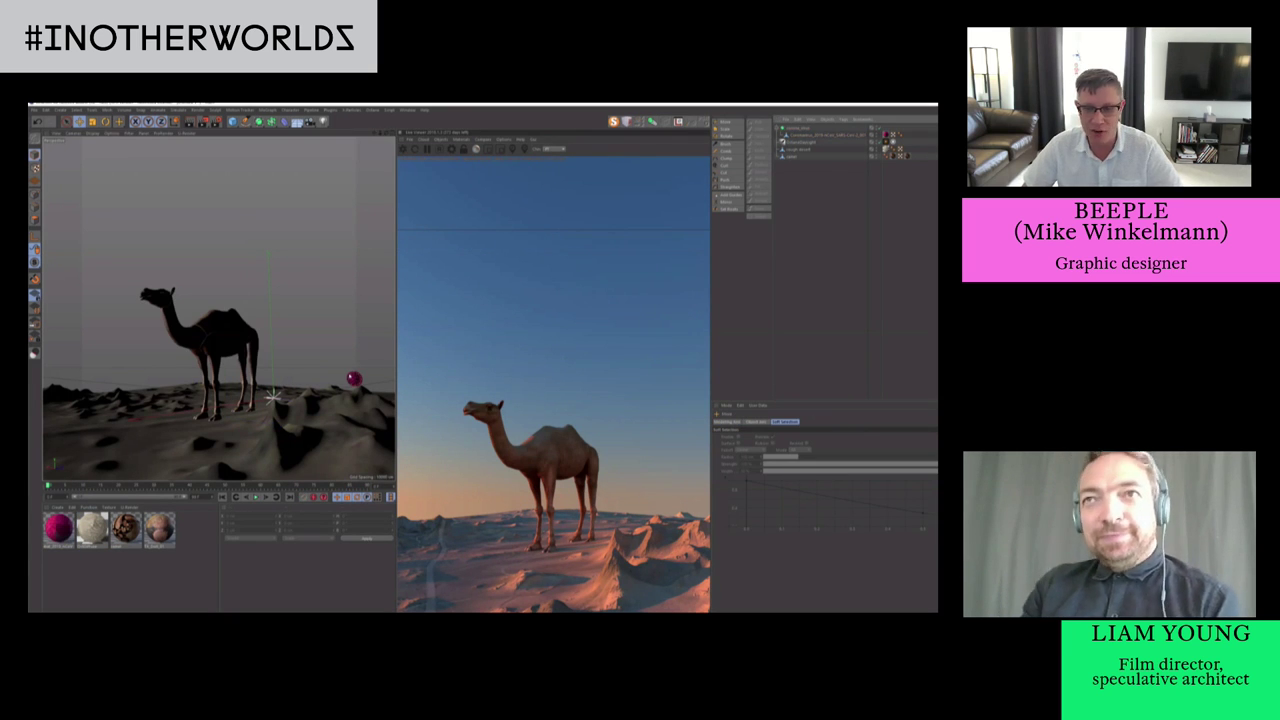
pyautogui.click(353, 378)
pyautogui.moveTo(354, 378); pyautogui.dragTo(250, 302)
# Take the coronavirus polygon object out of its subdivision surface and scale it up until it towers behind the camel
pyautogui.press('t')
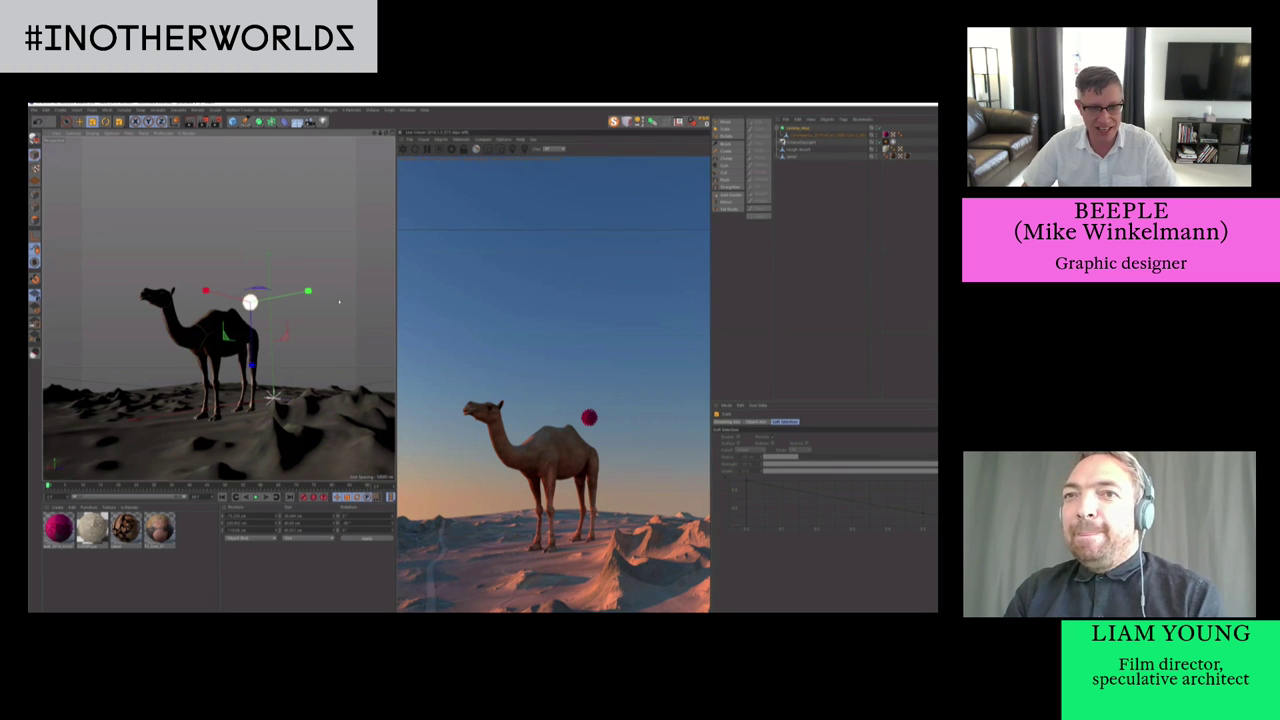
pyautogui.click(803, 134)
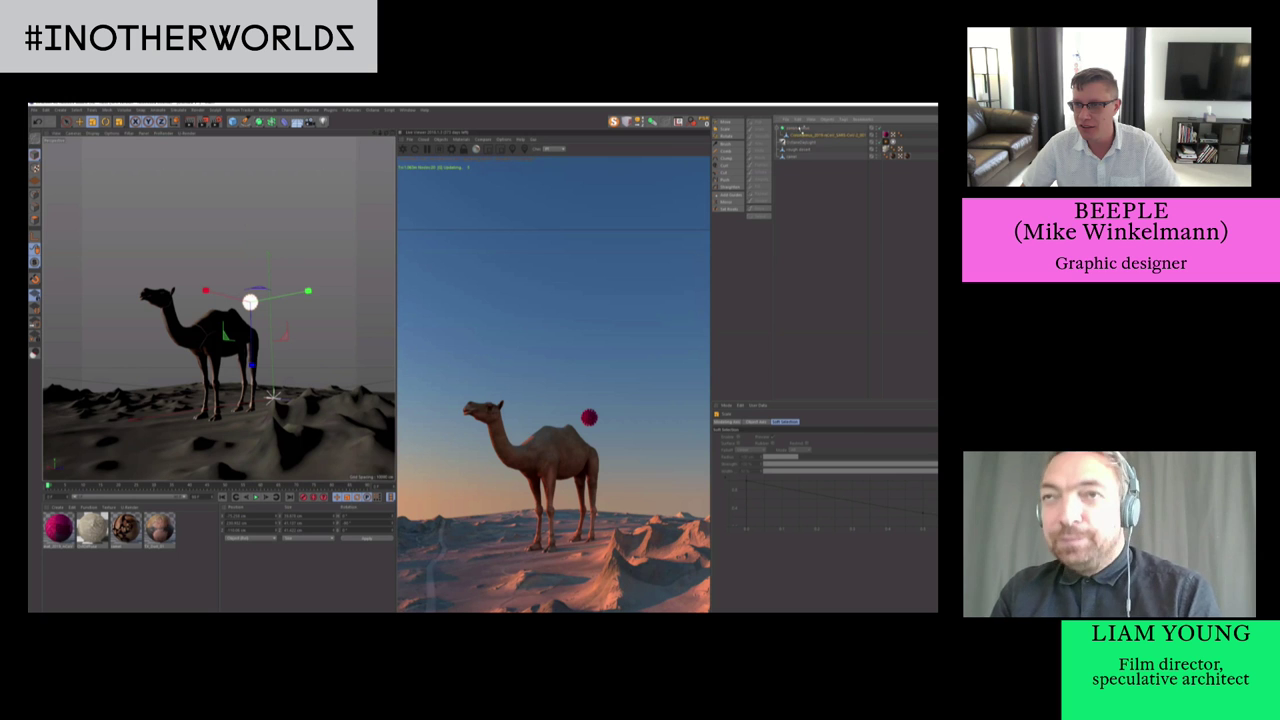
pyautogui.click(803, 133)
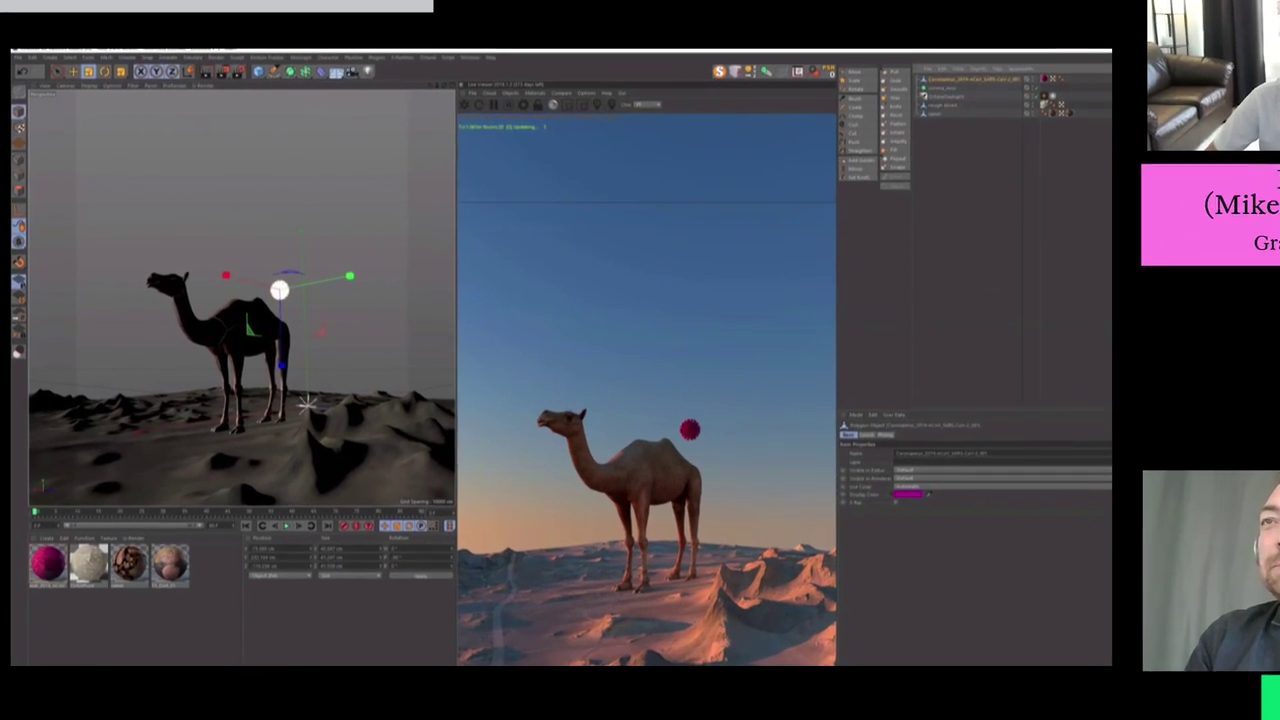
pyautogui.moveTo(306, 248); pyautogui.dragTo(440, 220)
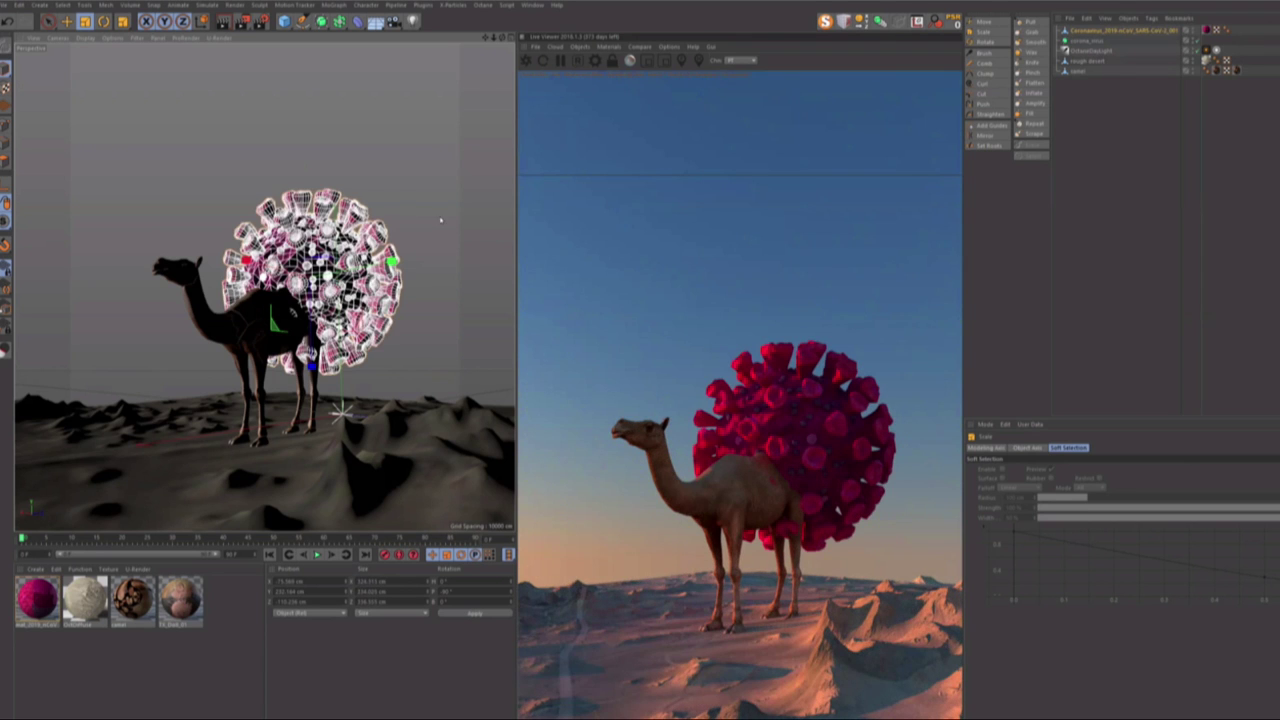
pyautogui.keyDown('alt'); pyautogui.moveTo(435, 249); pyautogui.dragTo(424, 231, button='middle'); pyautogui.keyUp('alt')
pyautogui.keyDown('alt'); pyautogui.moveTo(285, 296); pyautogui.dragTo(290, 281); pyautogui.keyUp('alt')
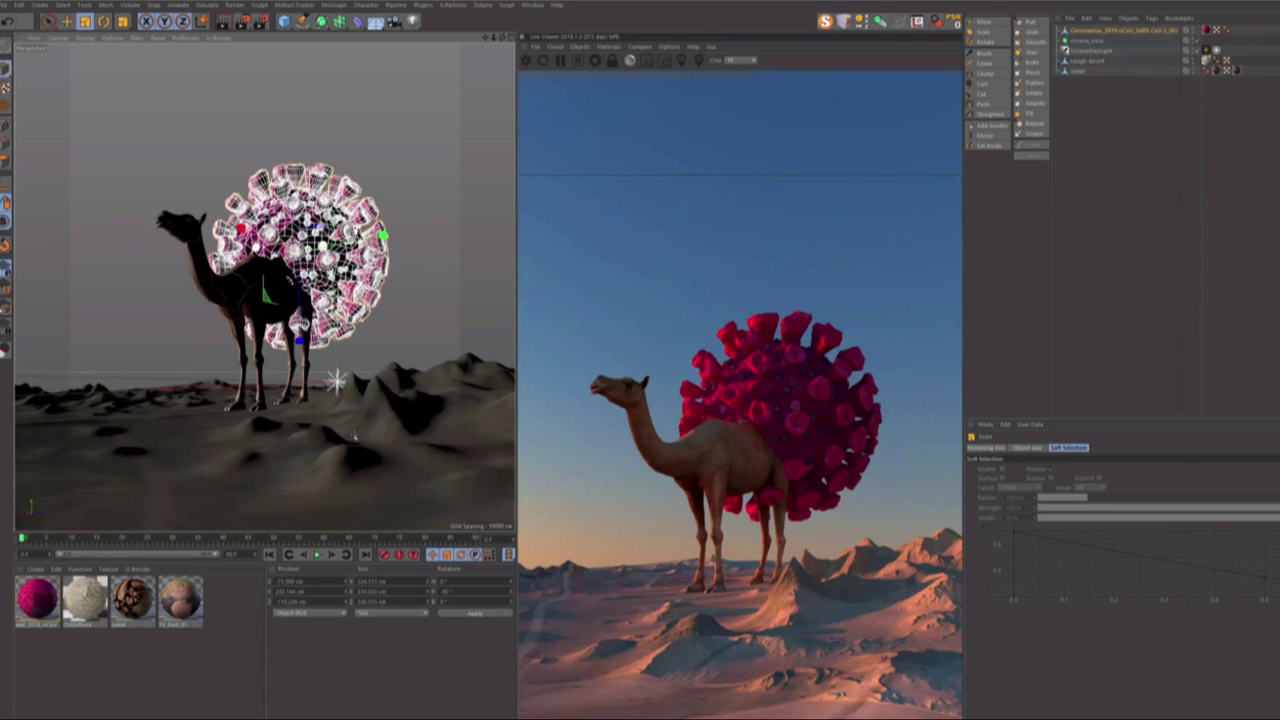
# Turn the camel to face the camera and delete it from the scene
pyautogui.keyDown('alt'); pyautogui.moveTo(353, 436); pyautogui.dragTo(300, 437); pyautogui.keyUp('alt')
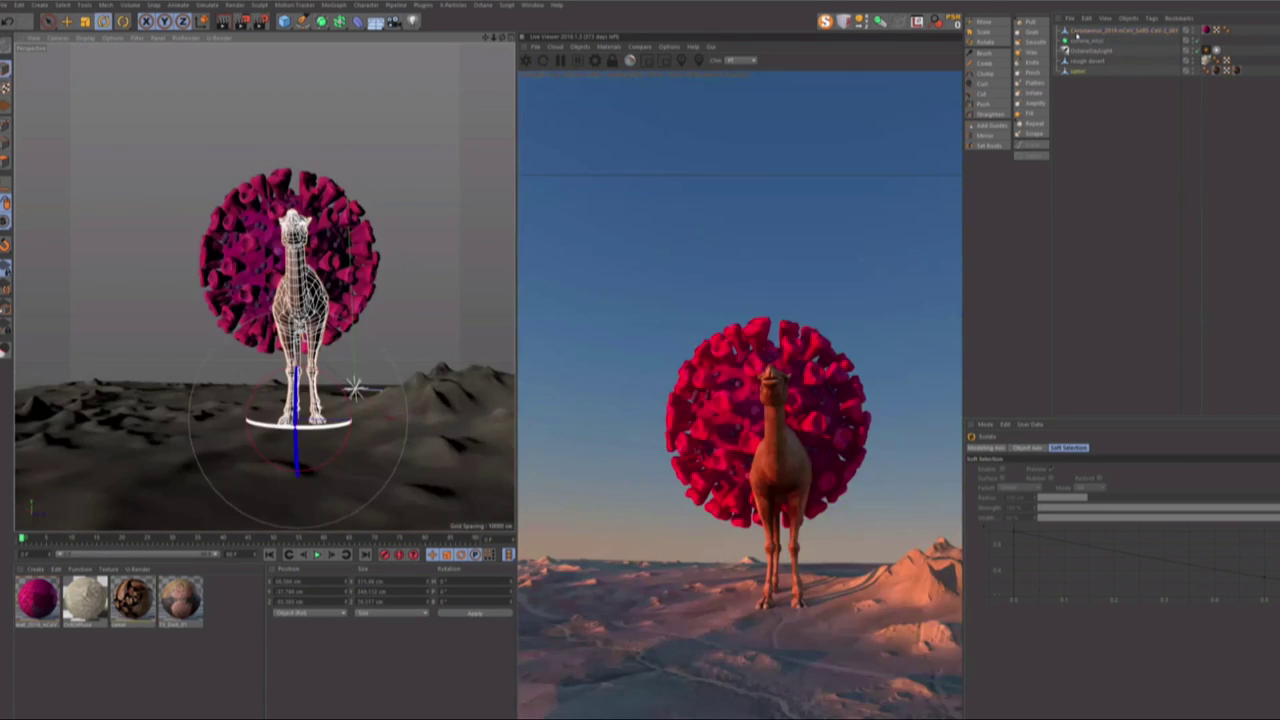
pyautogui.moveTo(298, 428); pyautogui.dragTo(254, 423)
pyautogui.press('Delete')
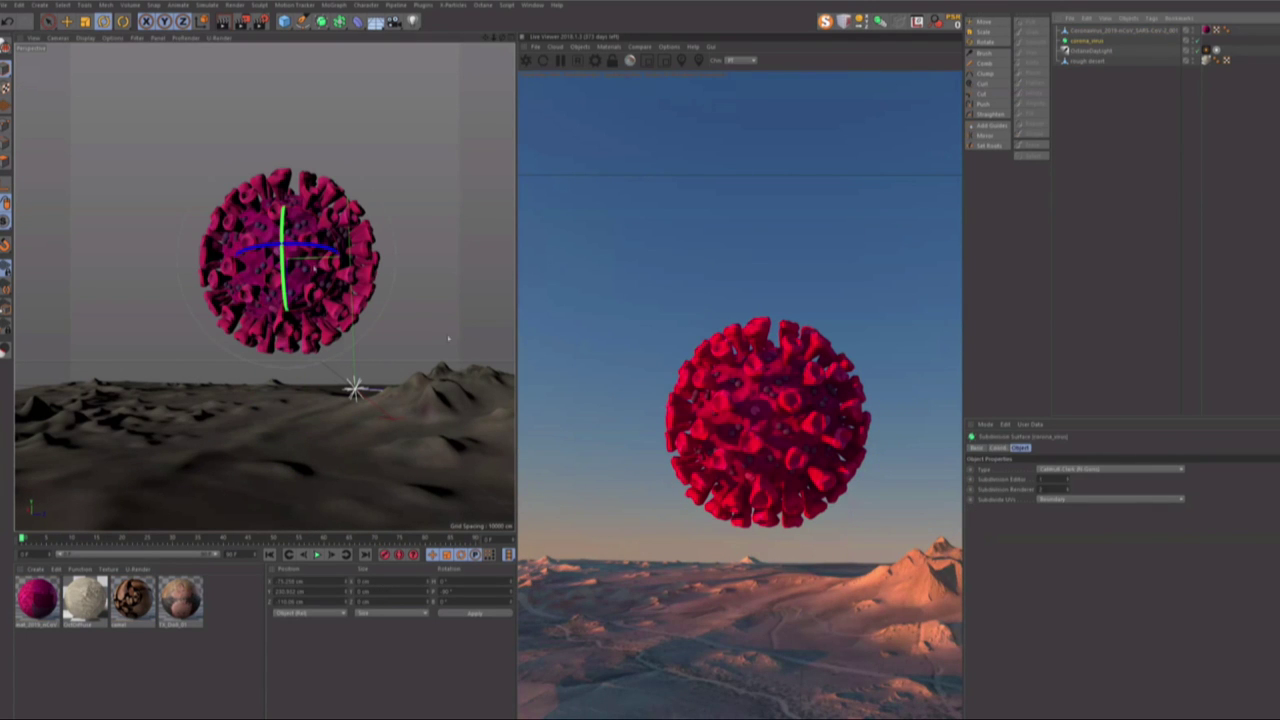
# Scale up the coronavirus polygon object so it fills more of the frame above the desert
pyautogui.click(314, 268)
pyautogui.press('t')
pyautogui.moveTo(376, 388)
pyautogui.mouseDown()
pyautogui.moveTo(420, 387)
pyautogui.moveTo(358, 370)
pyautogui.mouseUp()
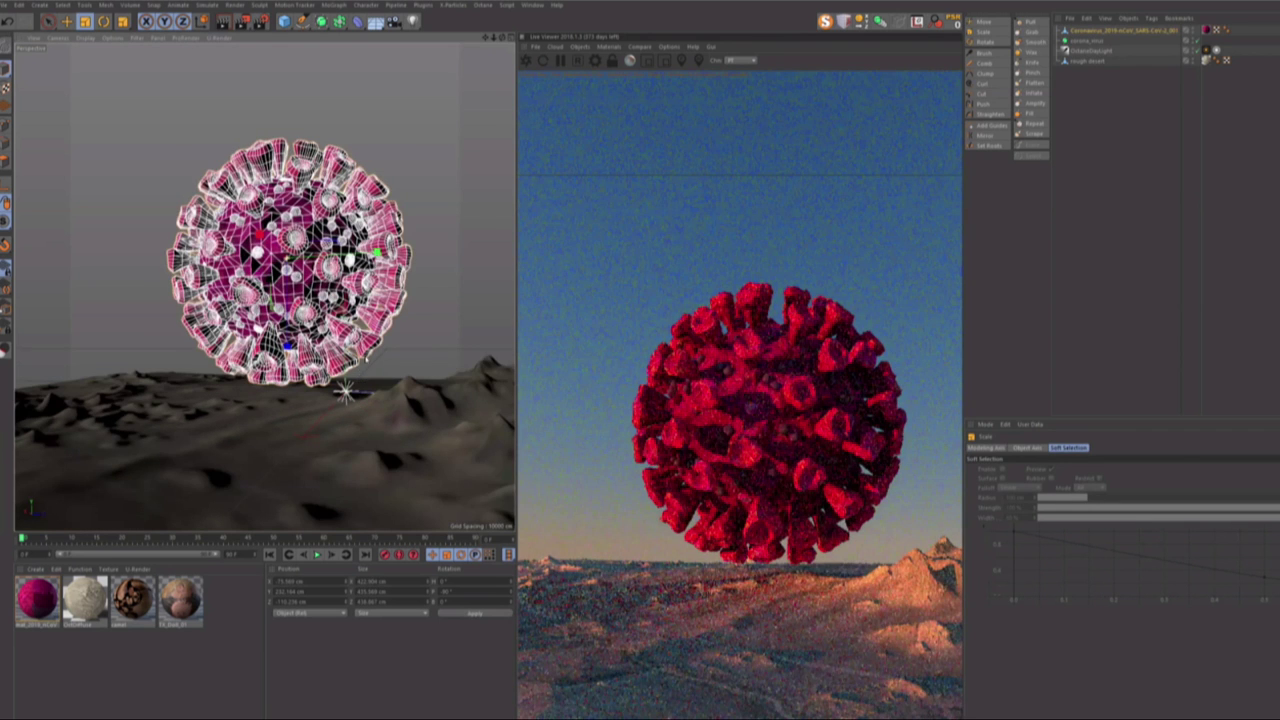
pyautogui.keyDown('alt'); pyautogui.moveTo(282, 440); pyautogui.dragTo(277, 420); pyautogui.keyUp('alt')
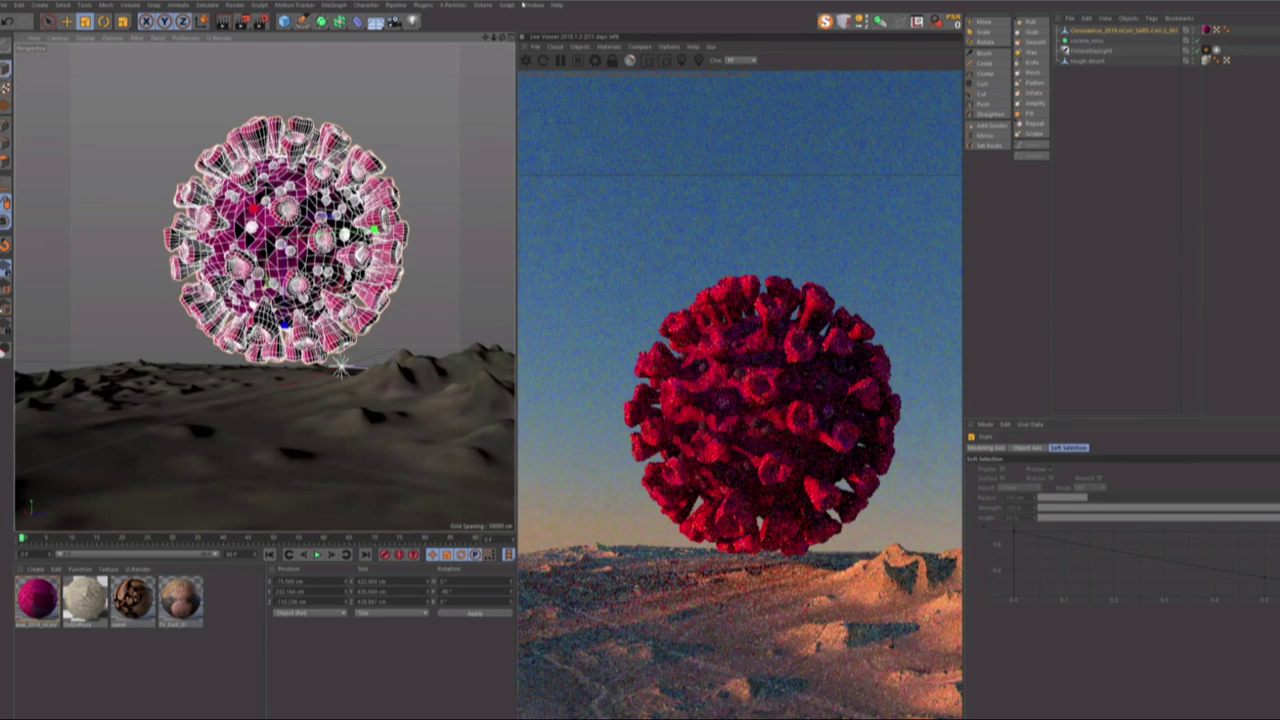
# Replace the rough desert terrain with a large flat plane as the ground beneath the coronavirus
pyautogui.keyDown('alt'); pyautogui.moveTo(523, 4); pyautogui.dragTo(542, 23); pyautogui.keyUp('alt')
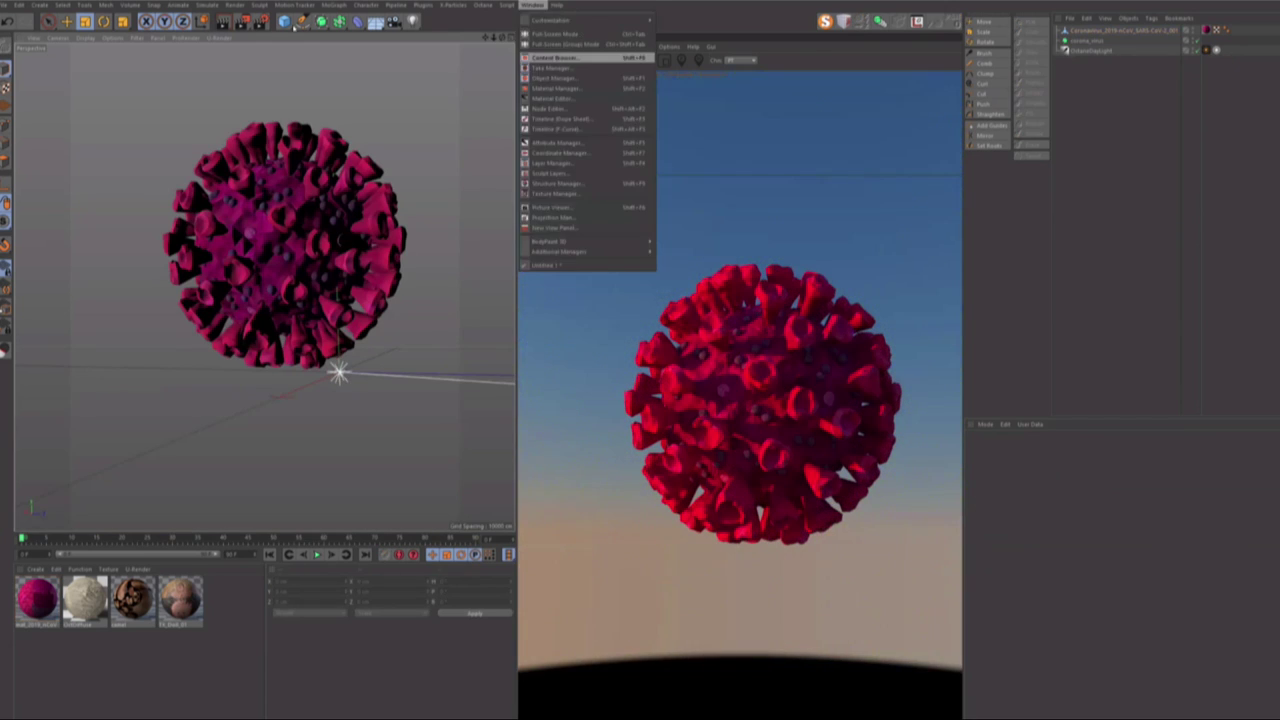
pyautogui.click(375, 48)
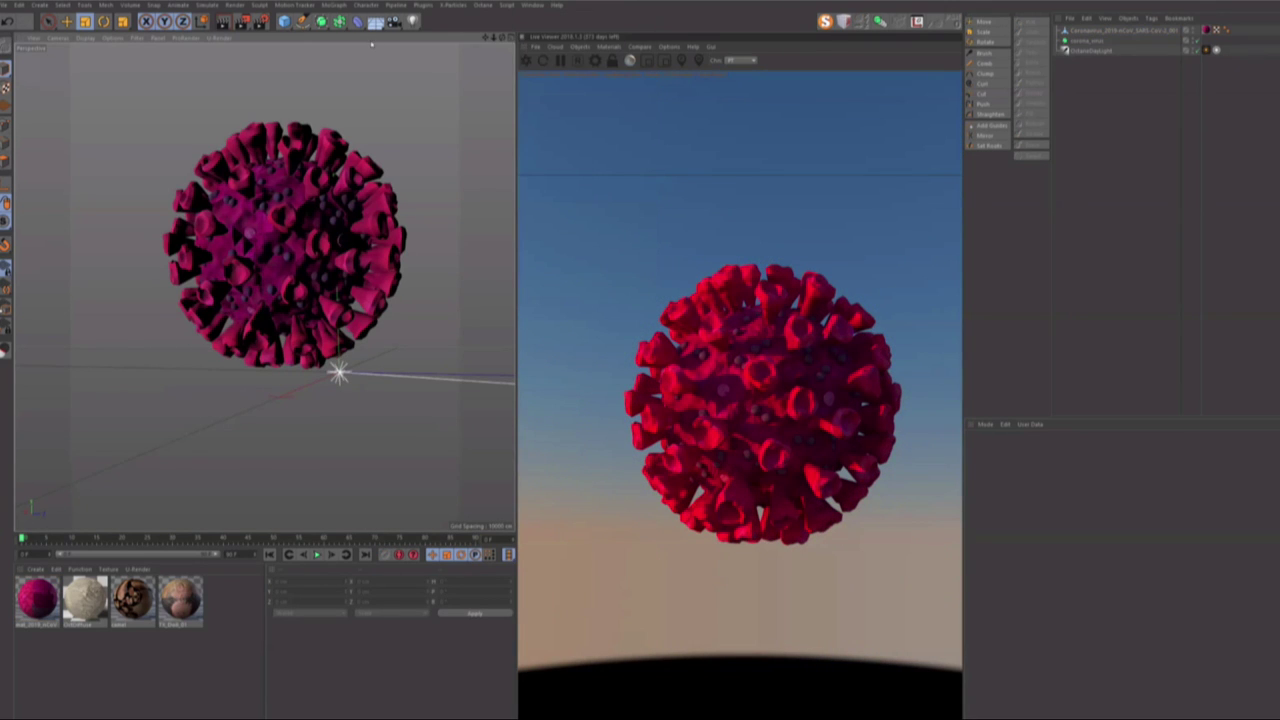
pyautogui.click(284, 21)
pyautogui.click(374, 53)
pyautogui.moveTo(246, 290); pyautogui.dragTo(328, 287)
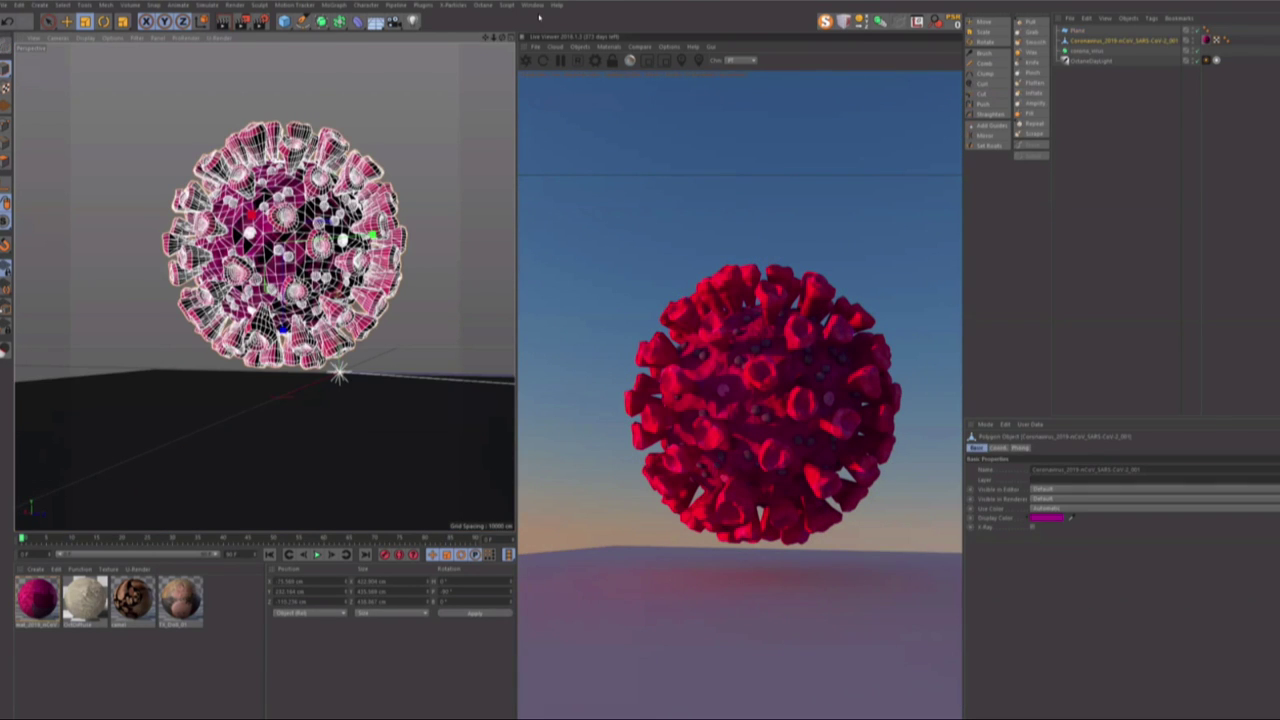
# Open the Content Browser and look through the models in the ELECTRONICS preset category
pyautogui.click(537, 7)
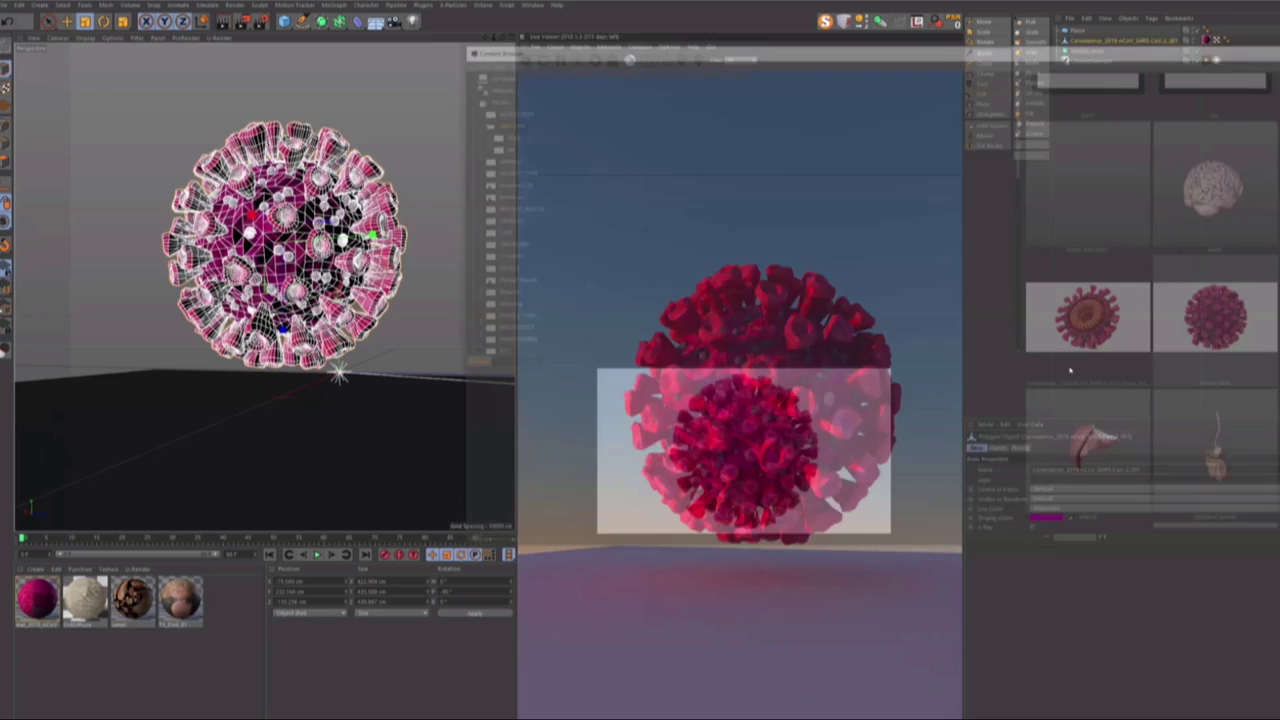
pyautogui.click(565, 44)
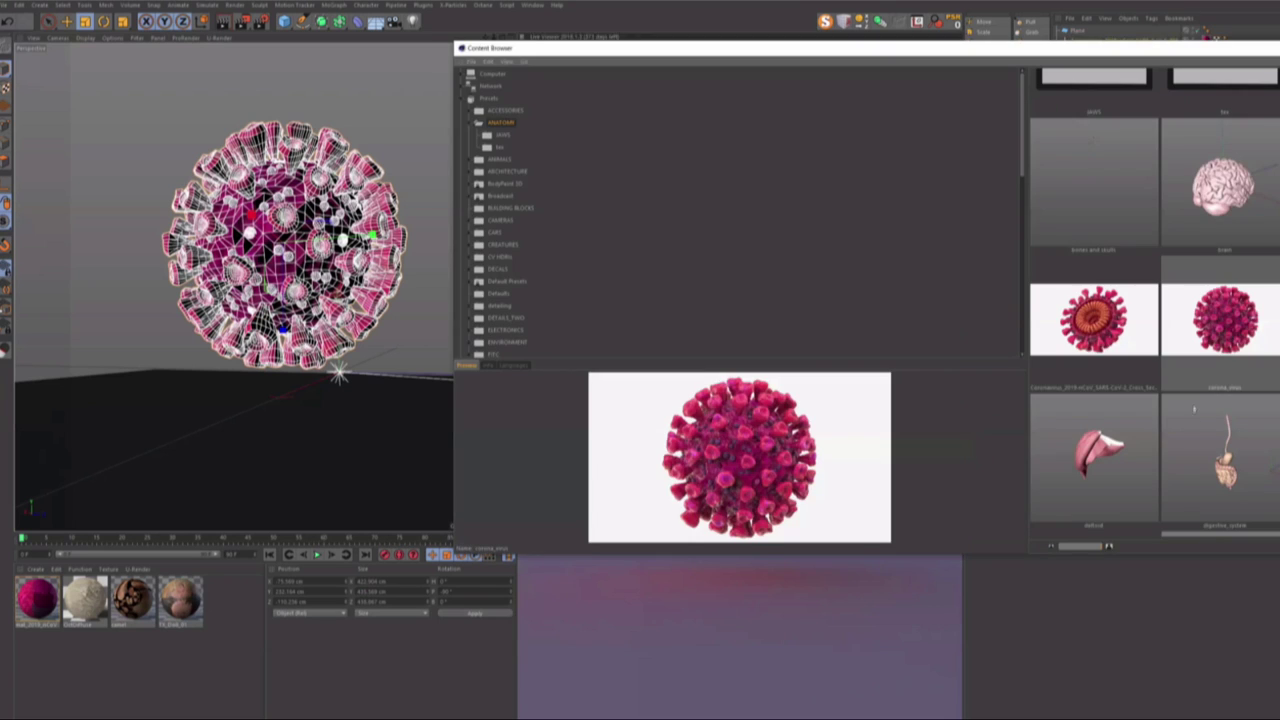
pyautogui.click(498, 329)
pyautogui.moveTo(1197, 60); pyautogui.dragTo(1022, 70)
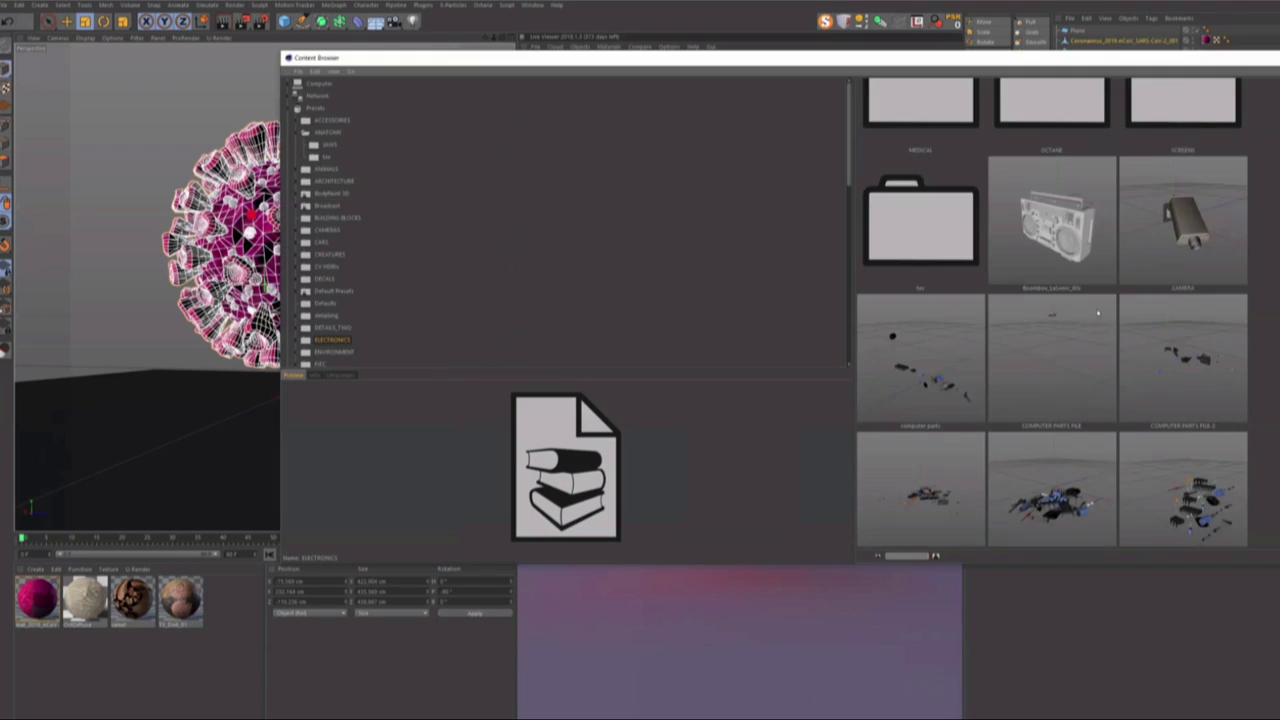
pyautogui.scroll(1, 1099, 321)
pyautogui.scroll(-5, 1099, 321)
pyautogui.scroll(-5, 1099, 321)
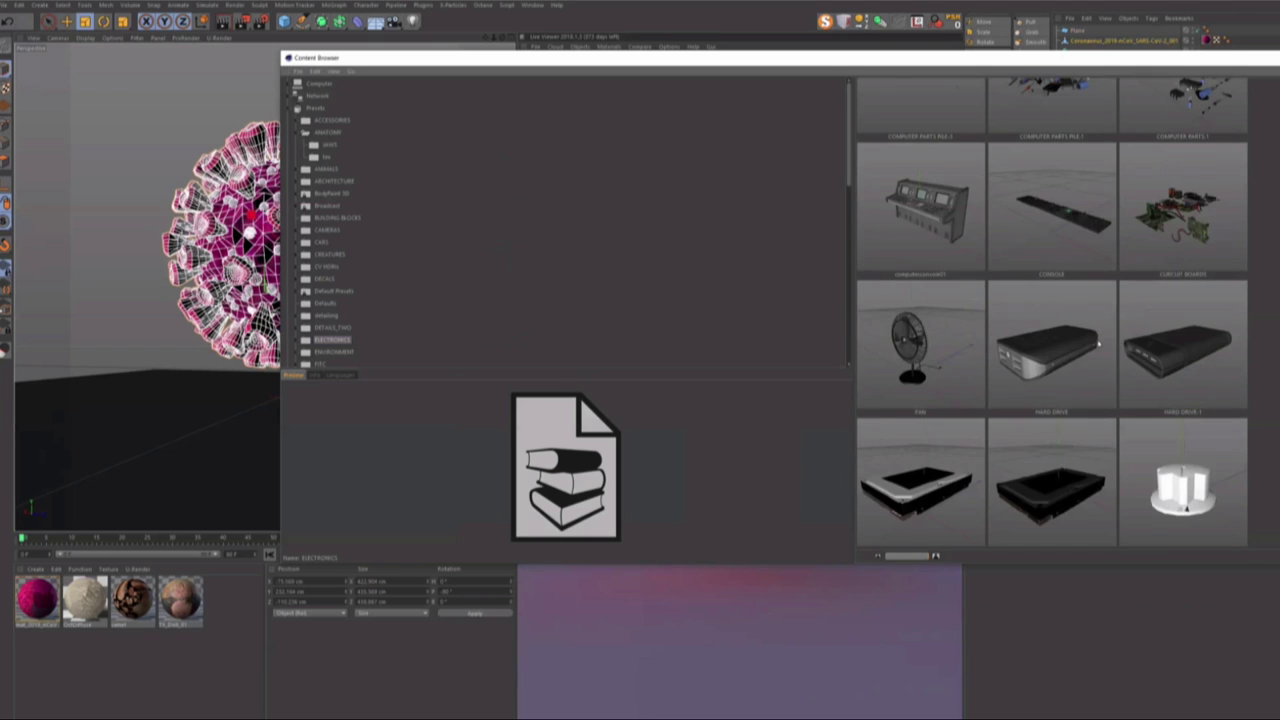
pyautogui.scroll(-9, 1113, 362)
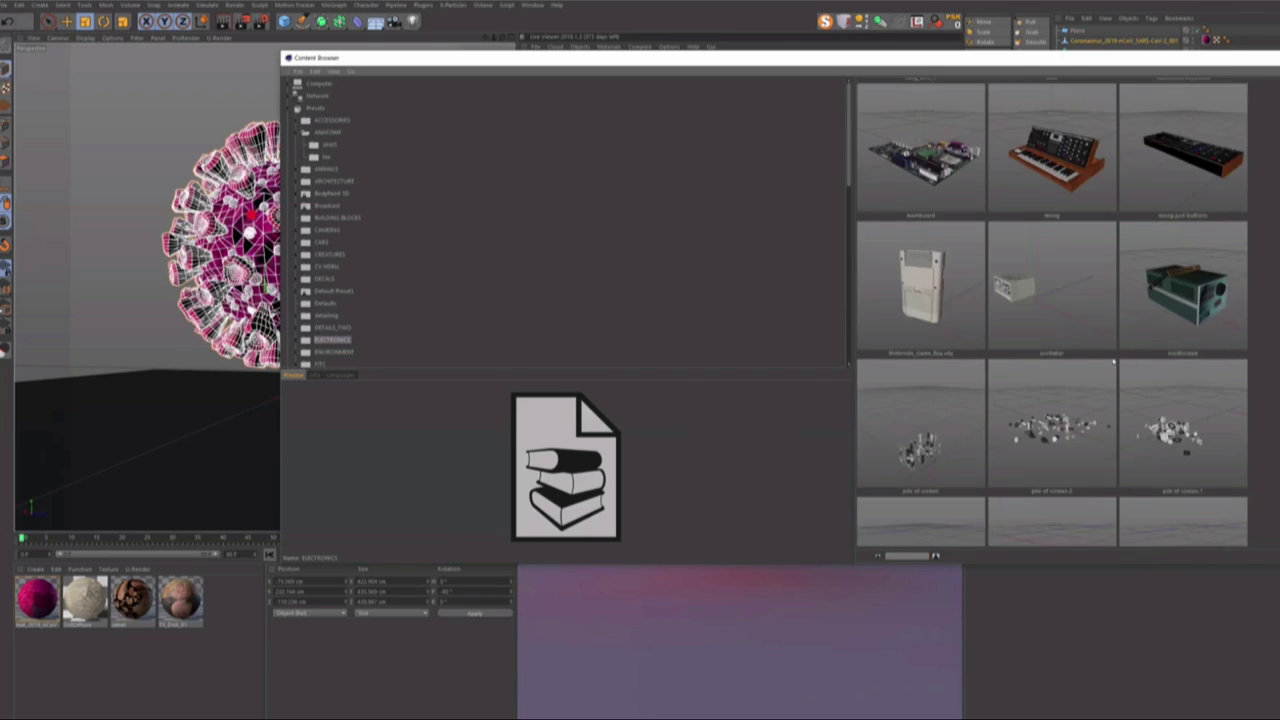
pyautogui.scroll(-3, 1113, 362)
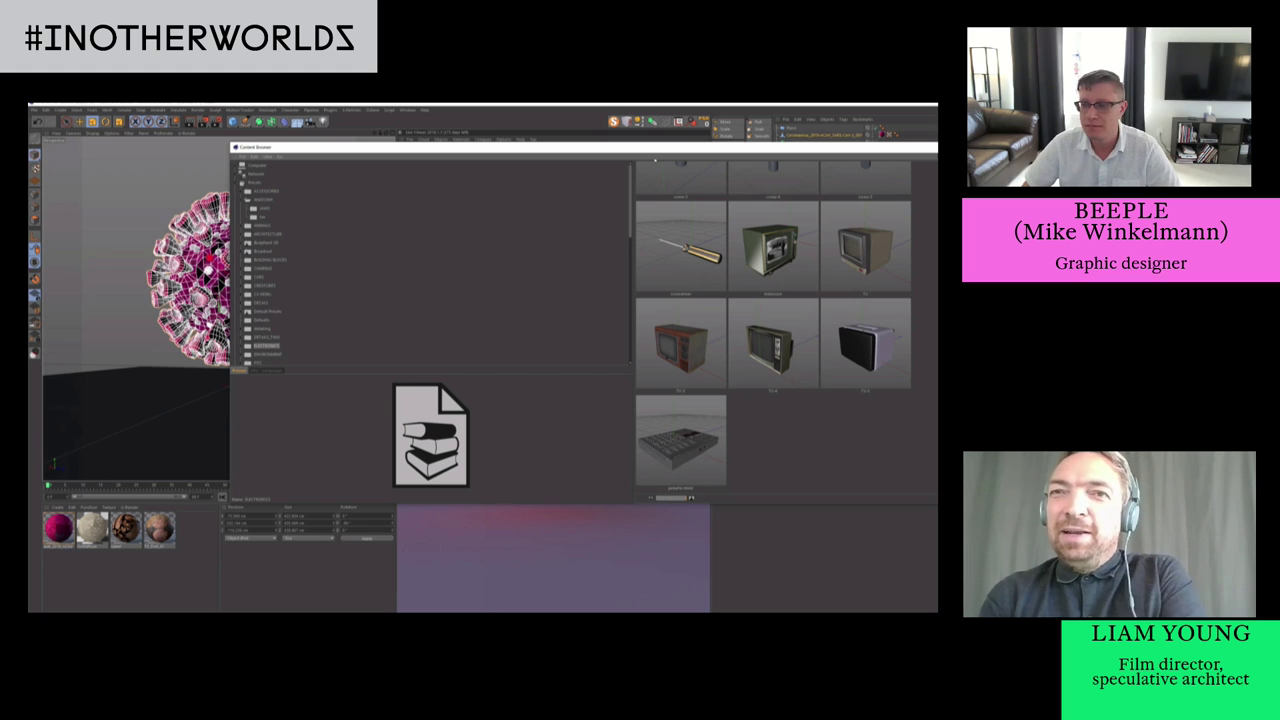
# Look through the BodyPaint 3D, DETAILS_TWO and PEOPLE preset categories
pyautogui.moveTo(655, 159); pyautogui.dragTo(639, 167)
pyautogui.click(248, 249)
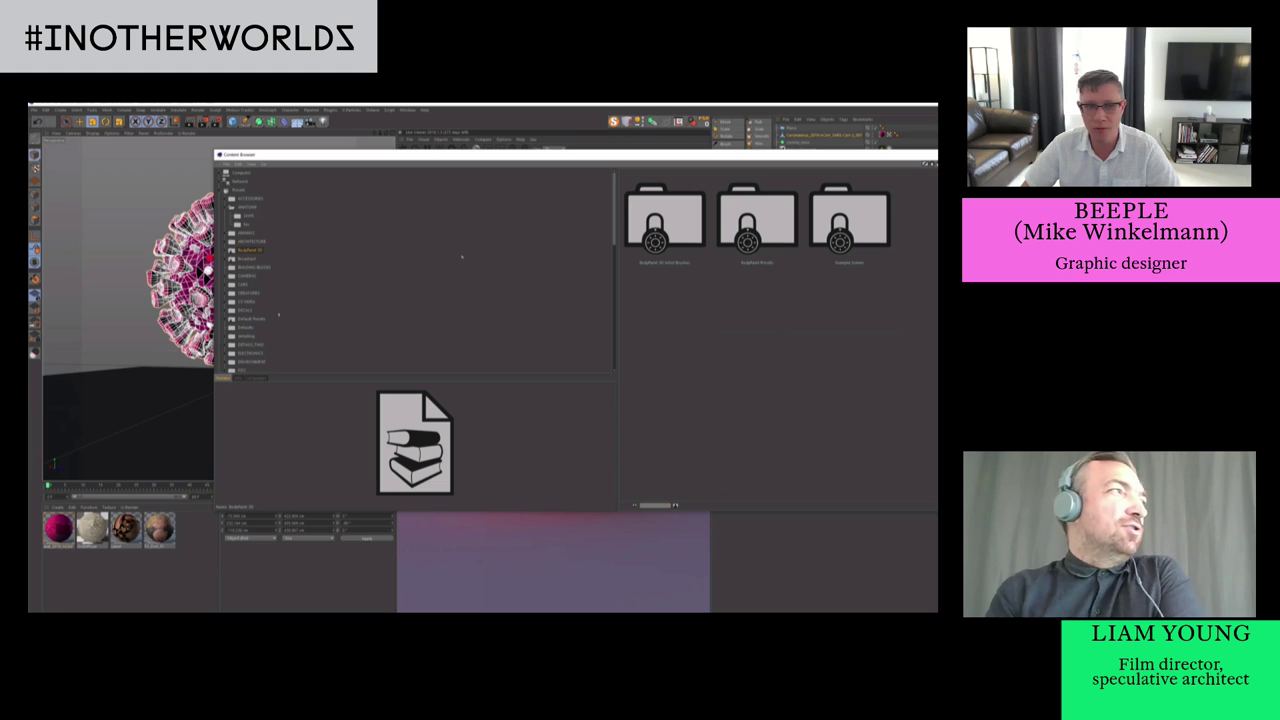
pyautogui.click(250, 344)
pyautogui.scroll(-5, 258, 343)
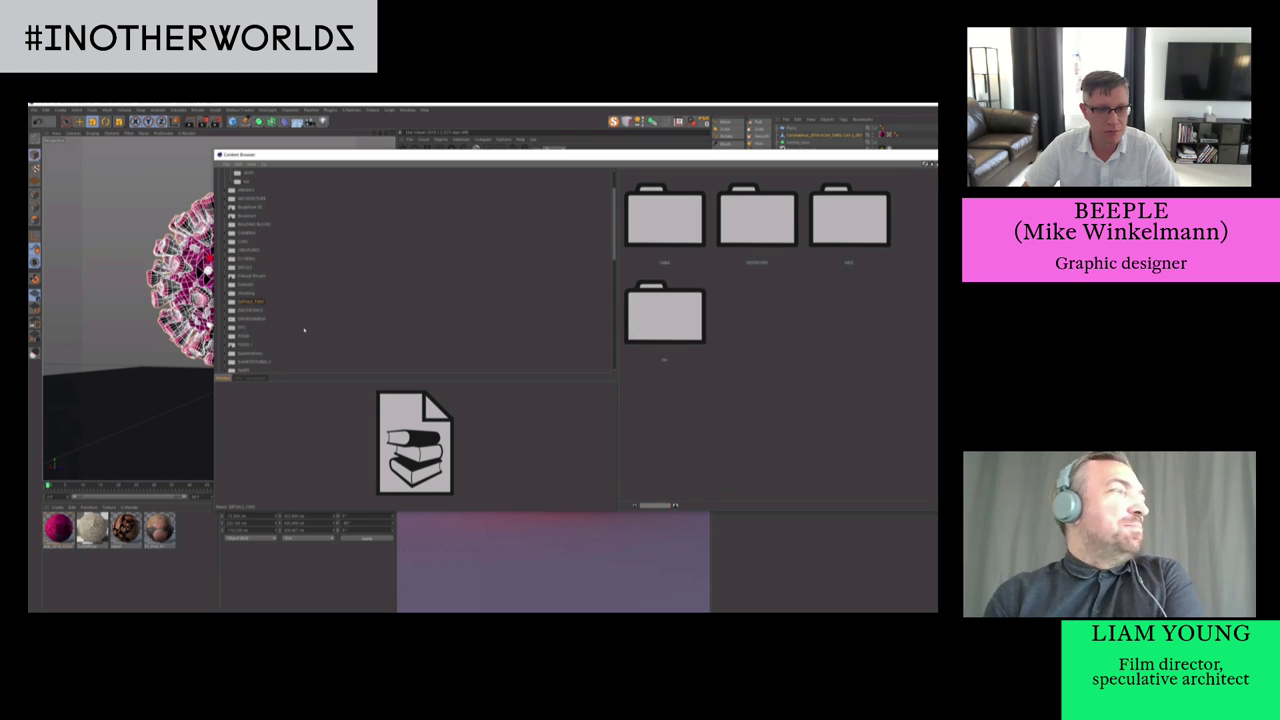
pyautogui.click(250, 337)
pyautogui.click(249, 320)
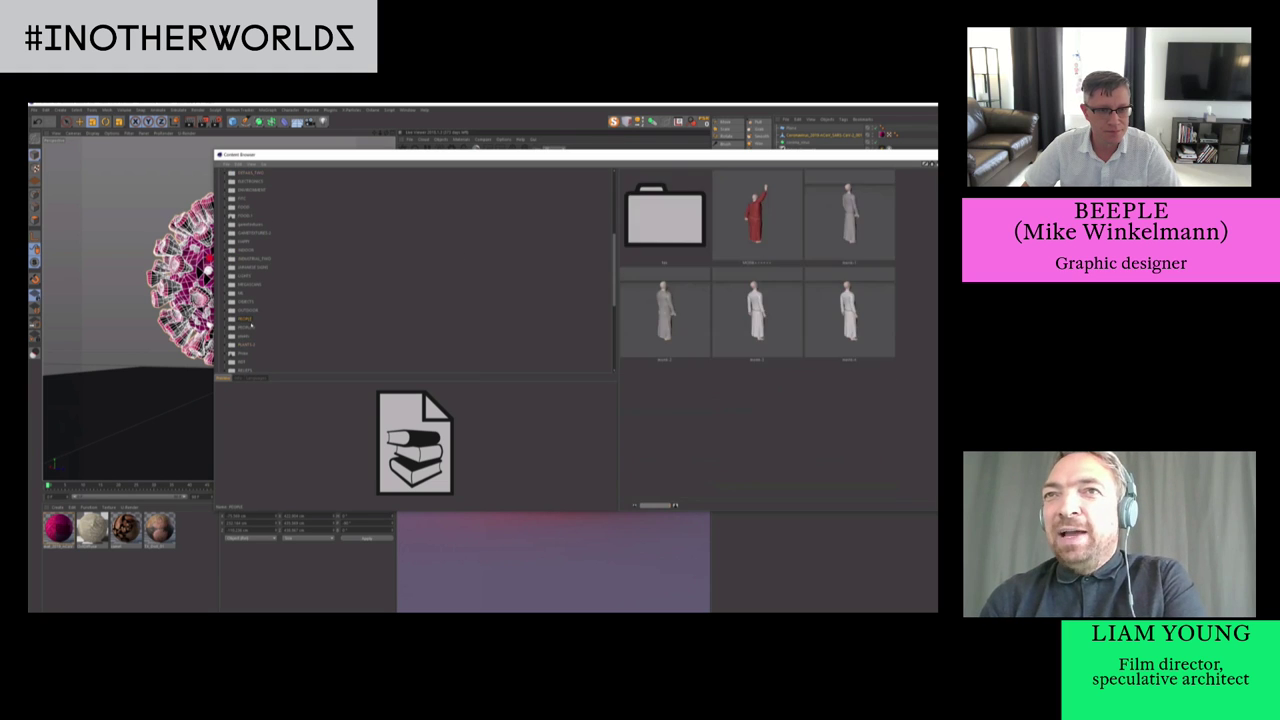
# Add the hazmat people group from the second PEOPLE preset category to the coronavirus scene
pyautogui.click(251, 329)
pyautogui.scroll(-6, 831, 407)
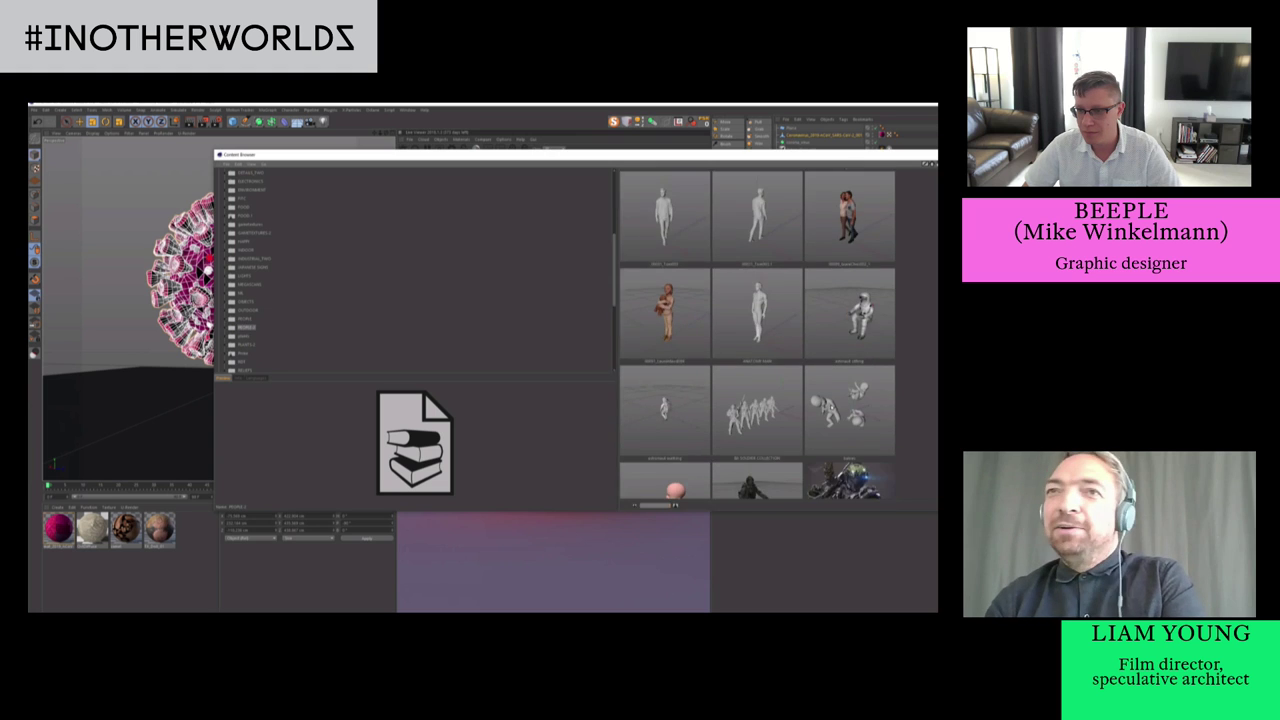
pyautogui.scroll(-2, 831, 407)
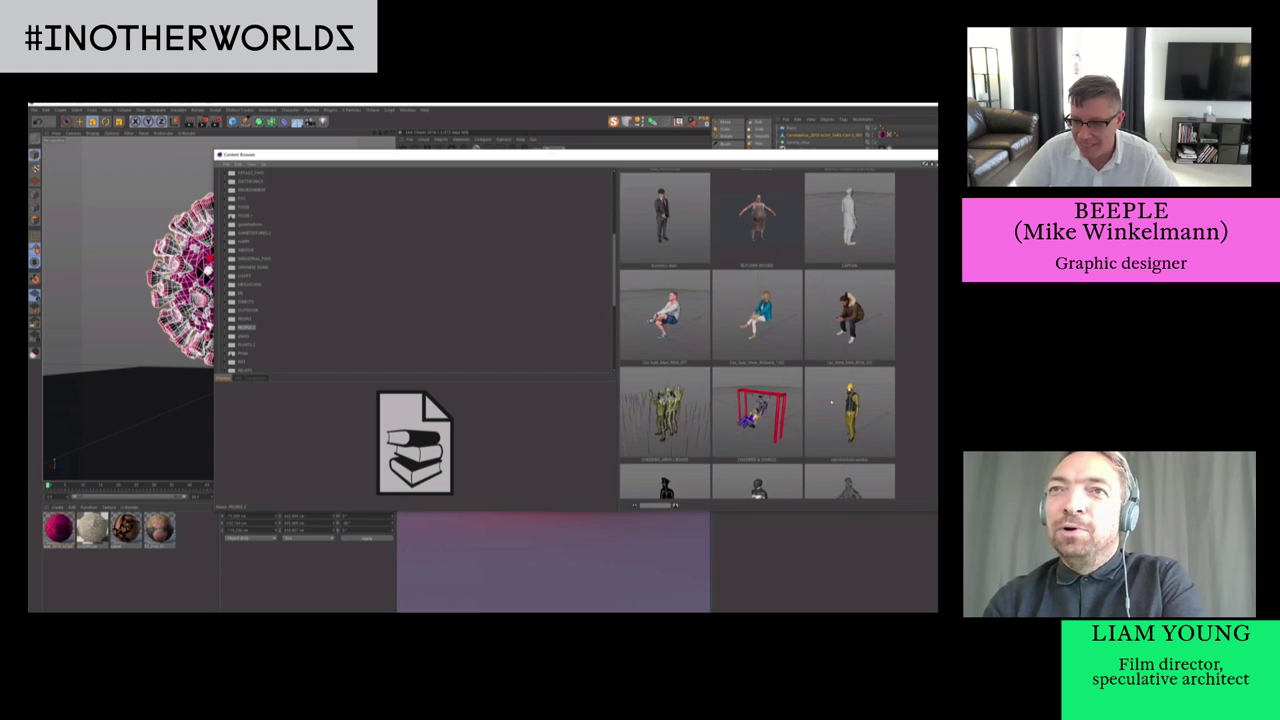
pyautogui.scroll(-8, 831, 403)
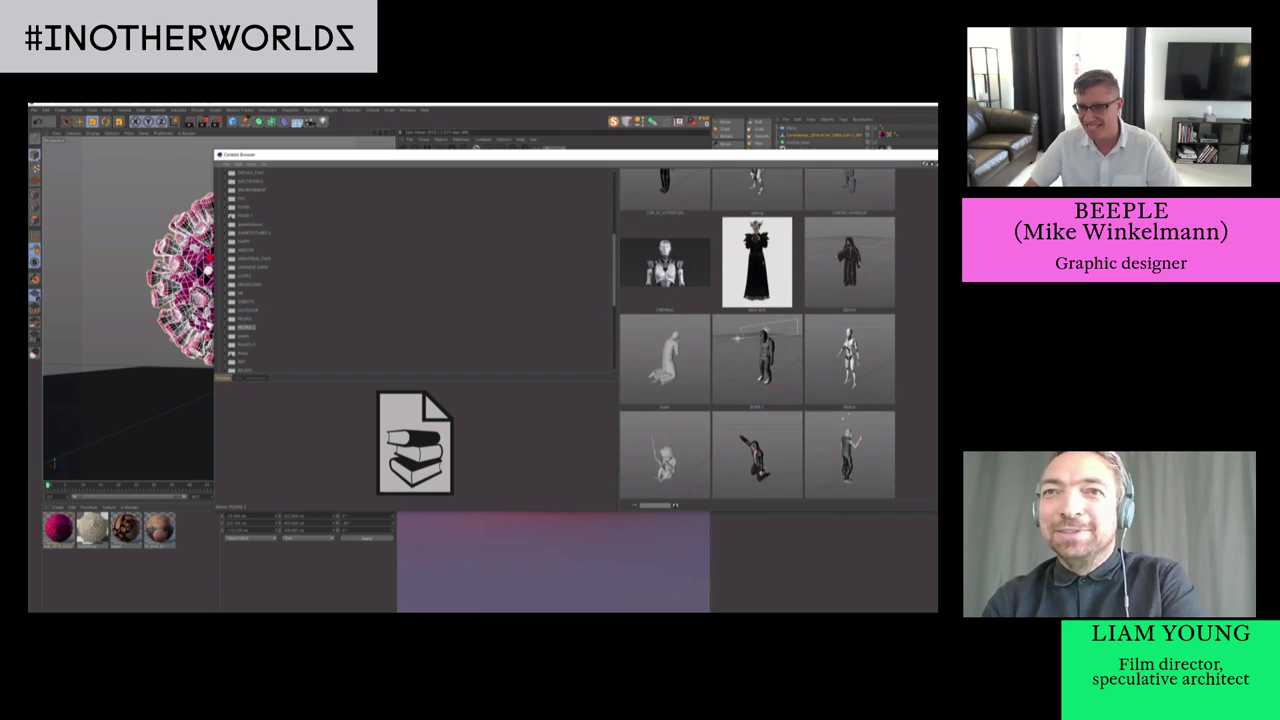
pyautogui.scroll(-3, 831, 403)
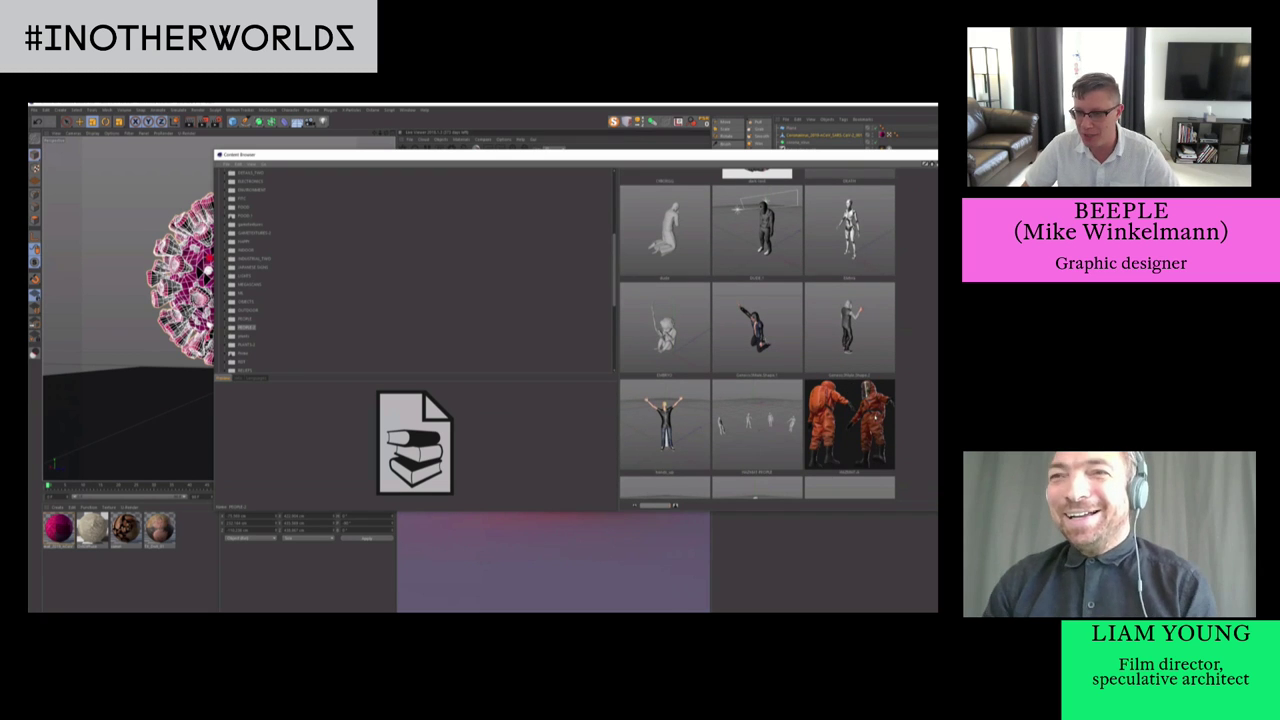
pyautogui.scroll(-2, 831, 403)
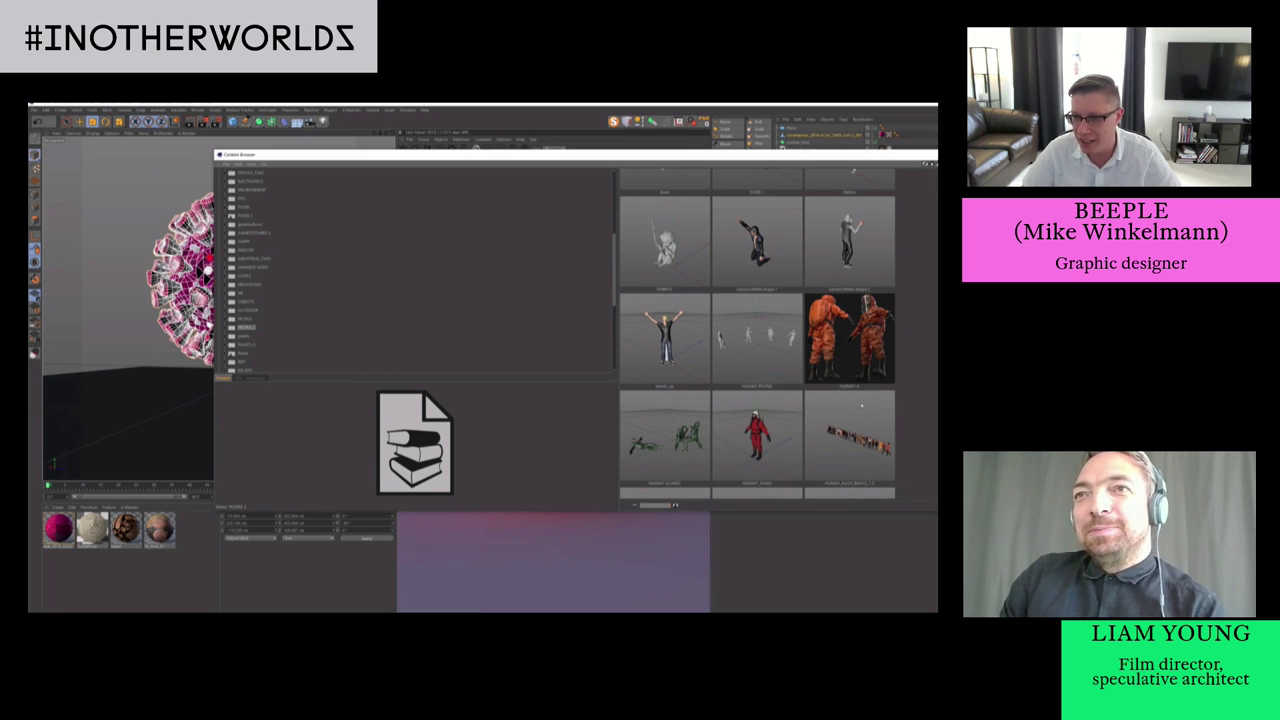
pyautogui.scroll(-5, 793, 354)
pyautogui.scroll(4, 793, 354)
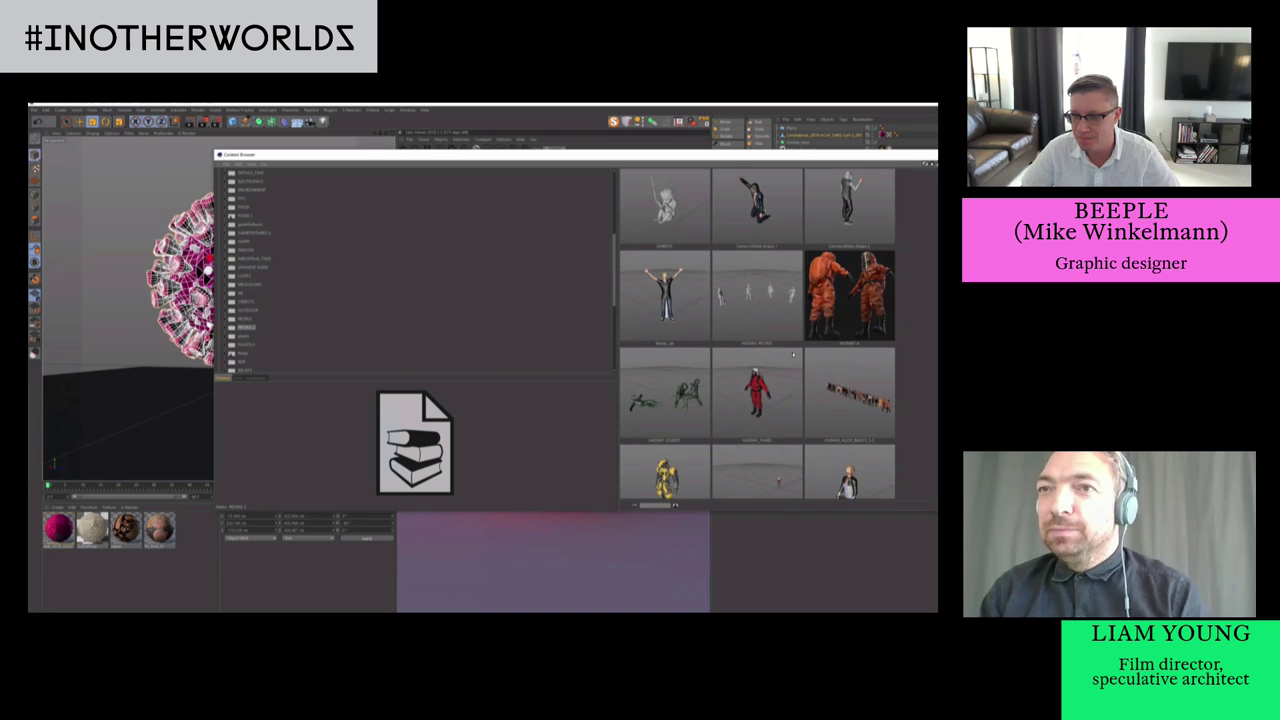
pyautogui.click(763, 318)
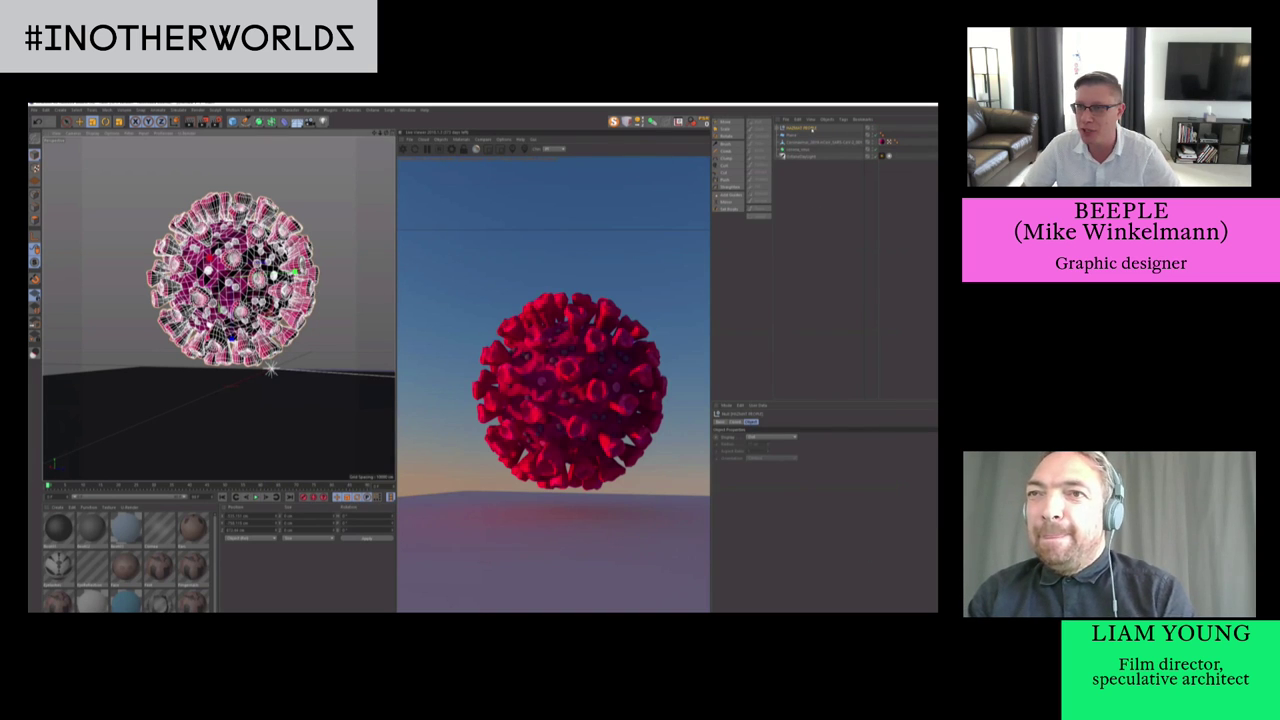
# Move the hazmat people group onto the ground below the coronavirus and adjust its scale
pyautogui.click(843, 198)
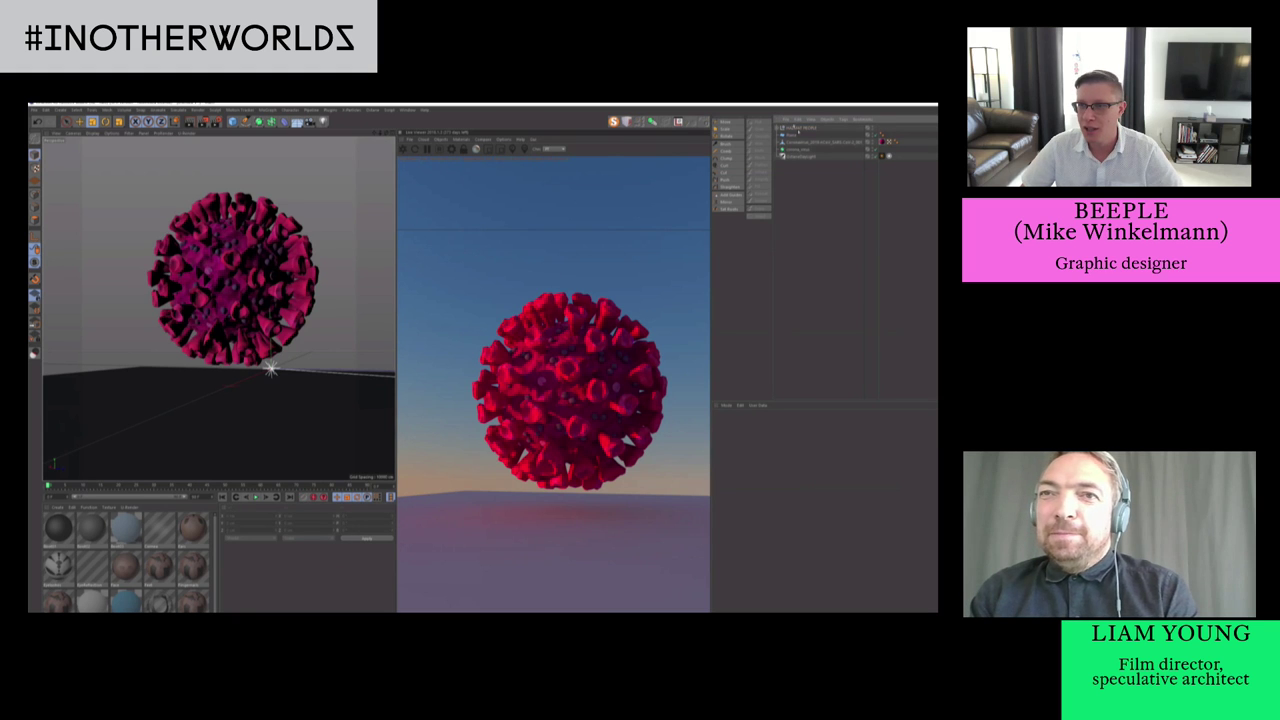
pyautogui.press('e')
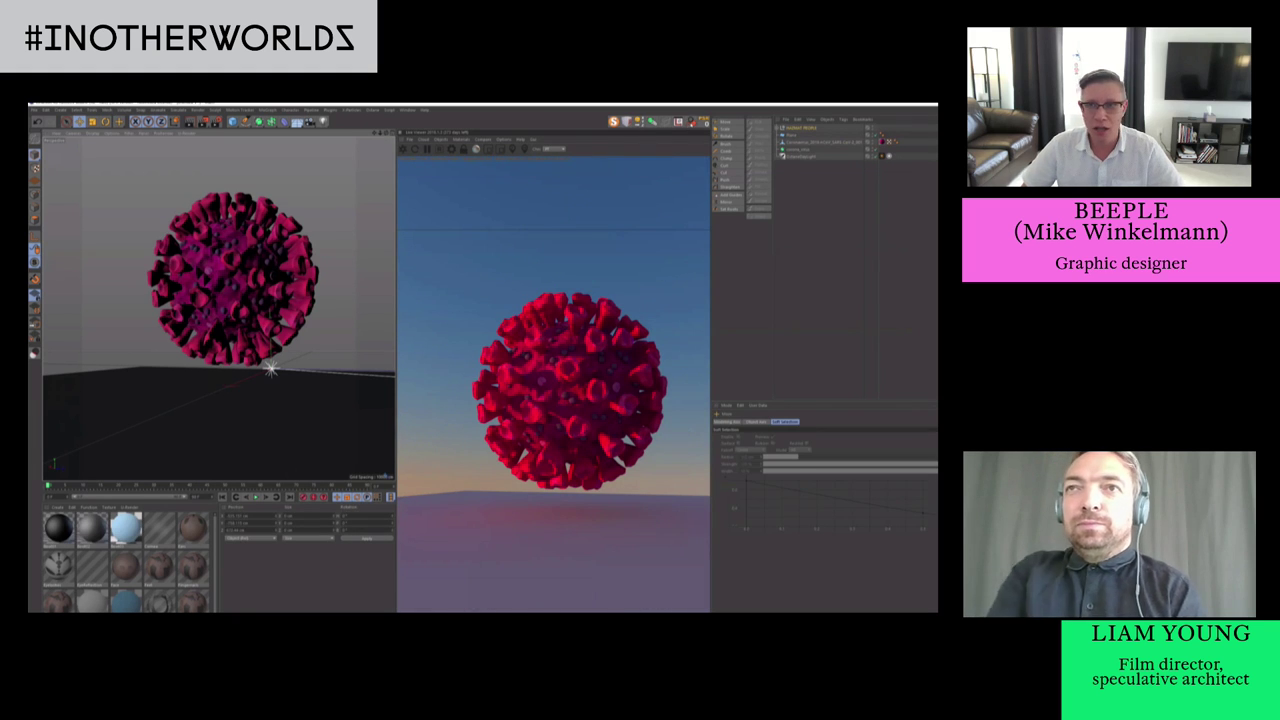
pyautogui.hotkey('alt', '0')
pyautogui.moveTo(348, 272)
pyautogui.mouseDown()
pyautogui.moveTo(296, 335)
pyautogui.moveTo(270, 342)
pyautogui.mouseUp()
pyautogui.press('t')
pyautogui.press('e')
pyautogui.moveTo(270, 342)
pyautogui.mouseDown()
pyautogui.moveTo(265, 325)
pyautogui.moveTo(232, 345)
pyautogui.mouseUp()
pyautogui.press('t')
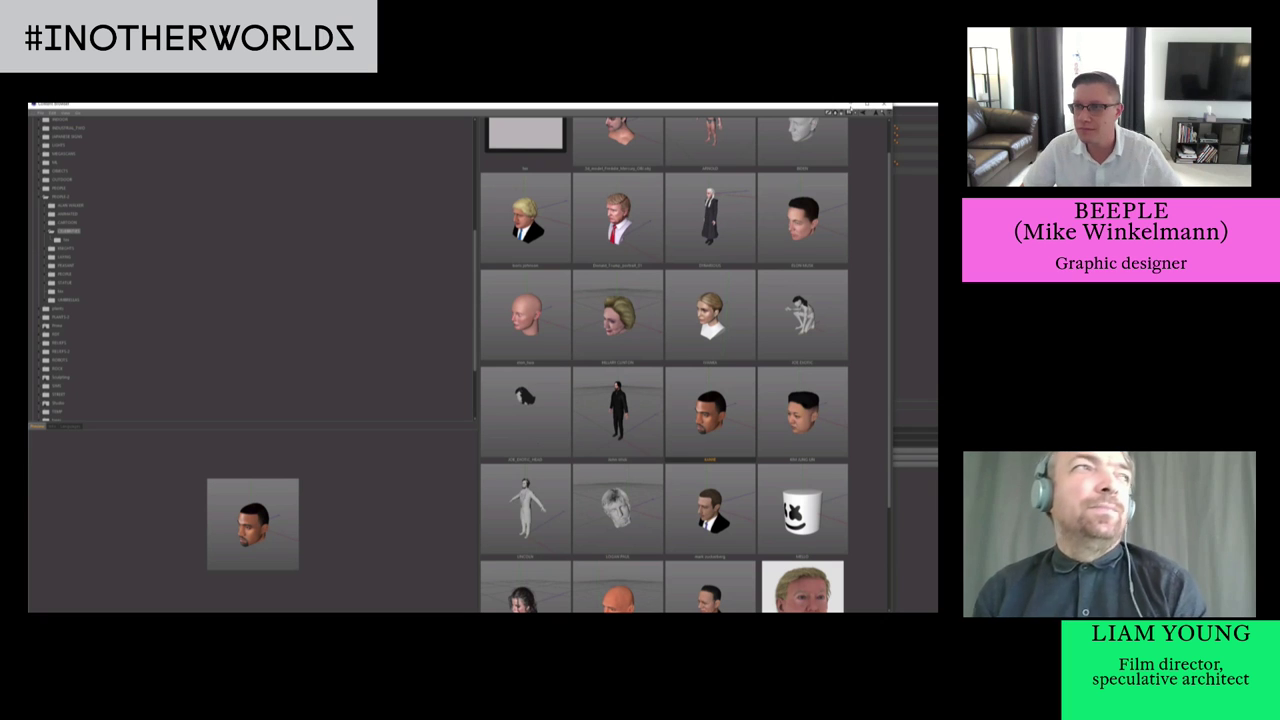
# Look through the Sculpting and RELIEFS preset categories
pyautogui.click(851, 105)
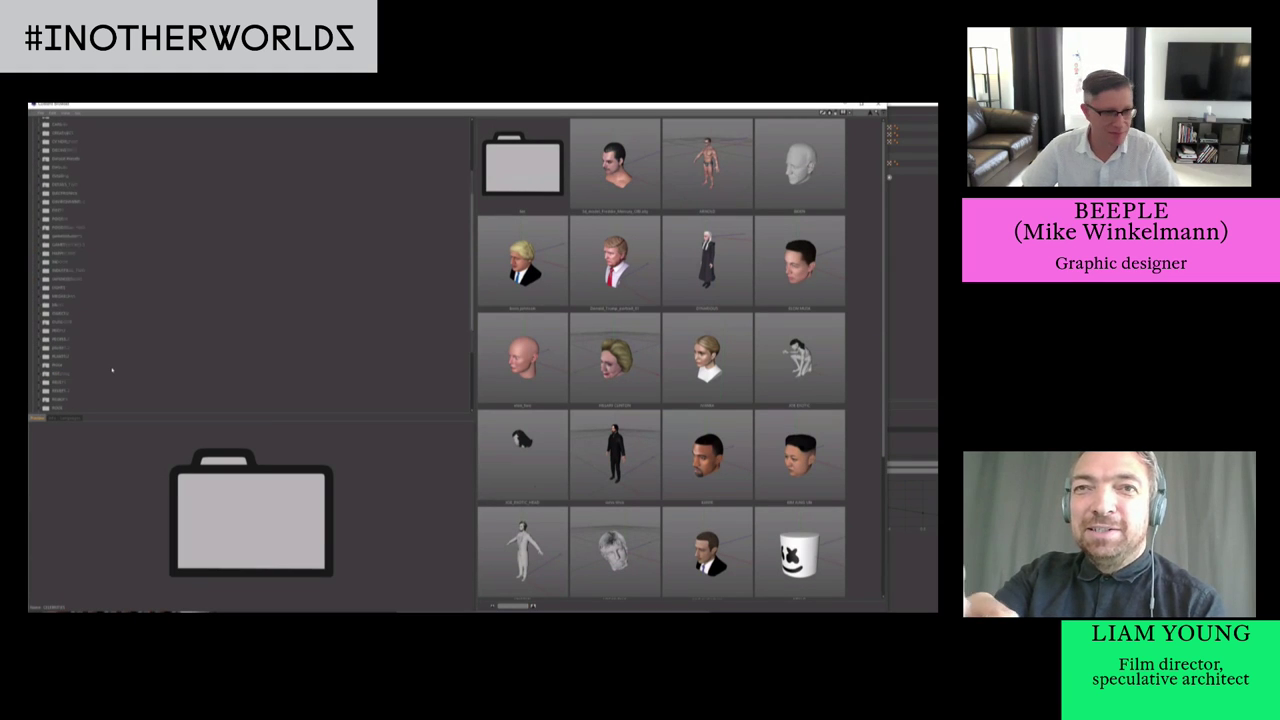
pyautogui.click(68, 332)
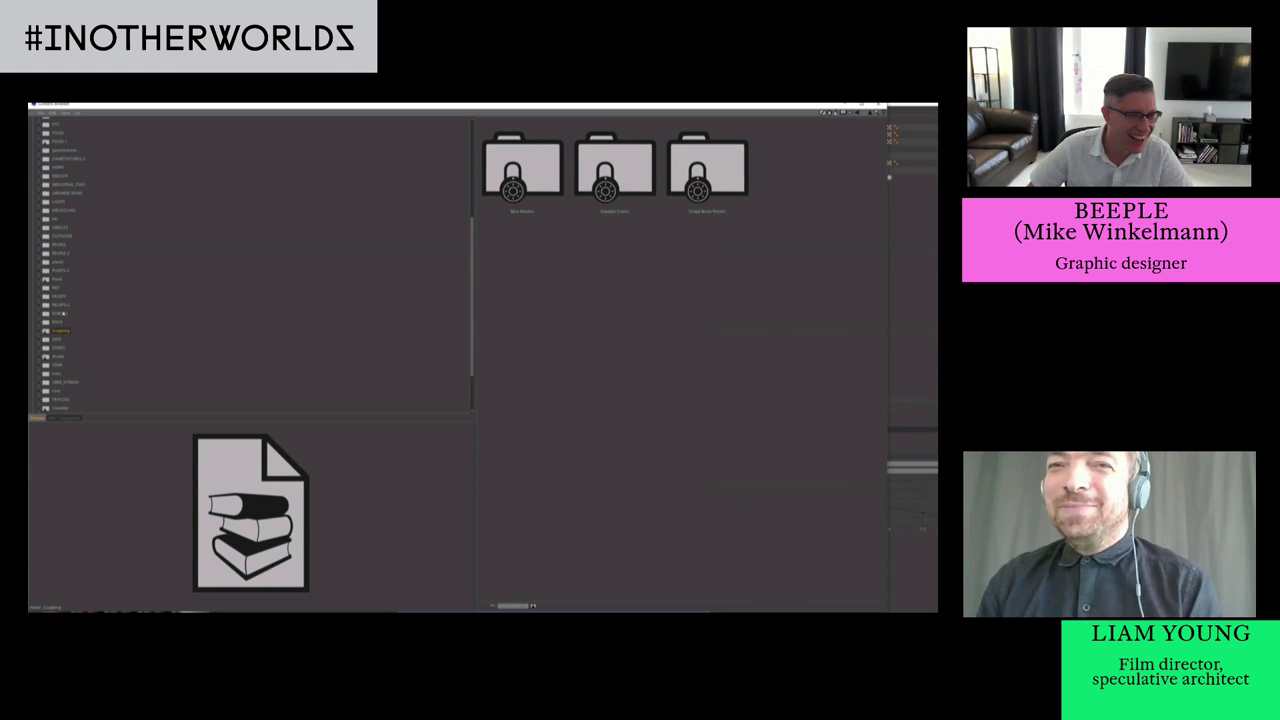
pyautogui.click(58, 296)
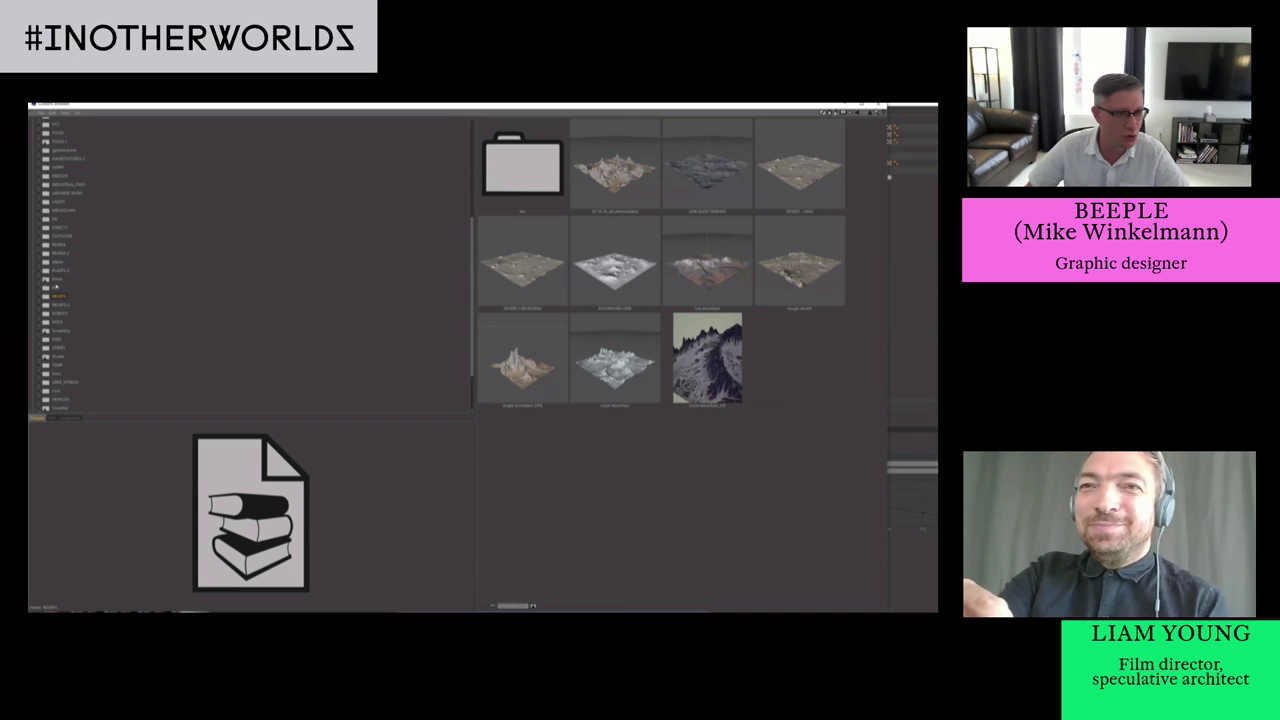
# Apply the gray metal panel material with yellow stripes from the GAMETEXTURES 2 category to the ground and adjust its tiling
pyautogui.scroll(2, 60, 285)
pyautogui.click(82, 202)
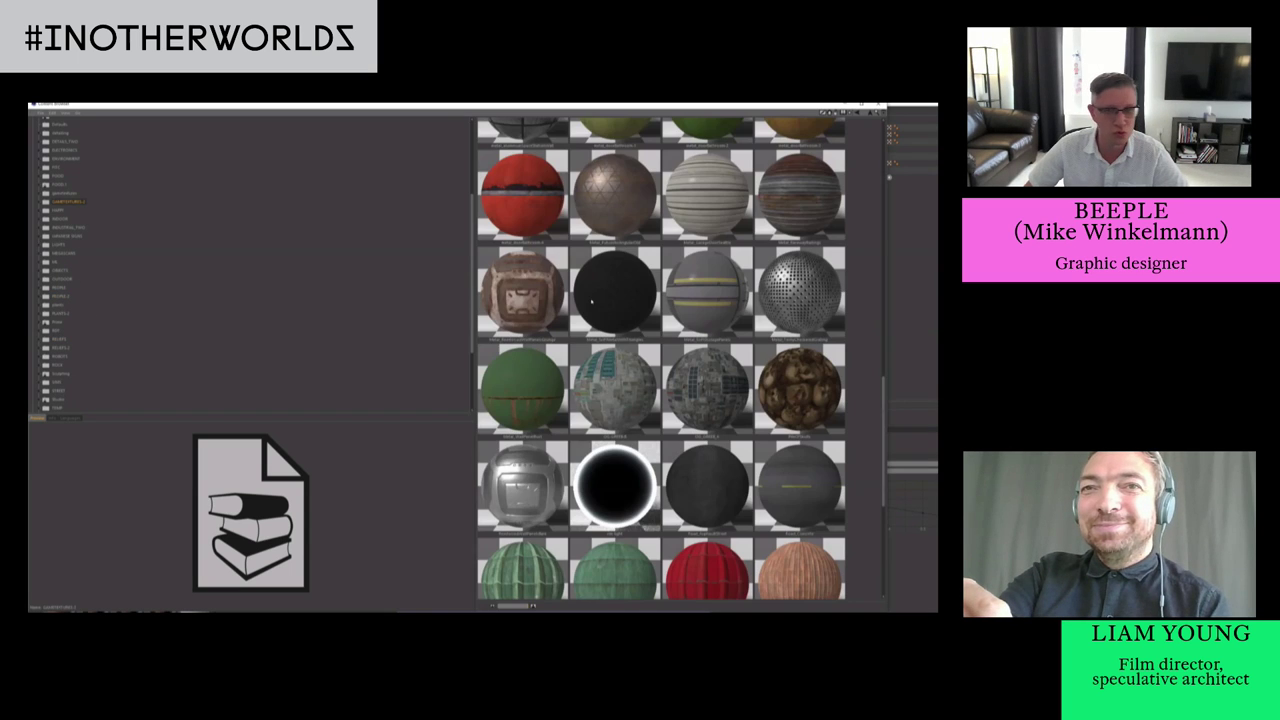
pyautogui.click(733, 312)
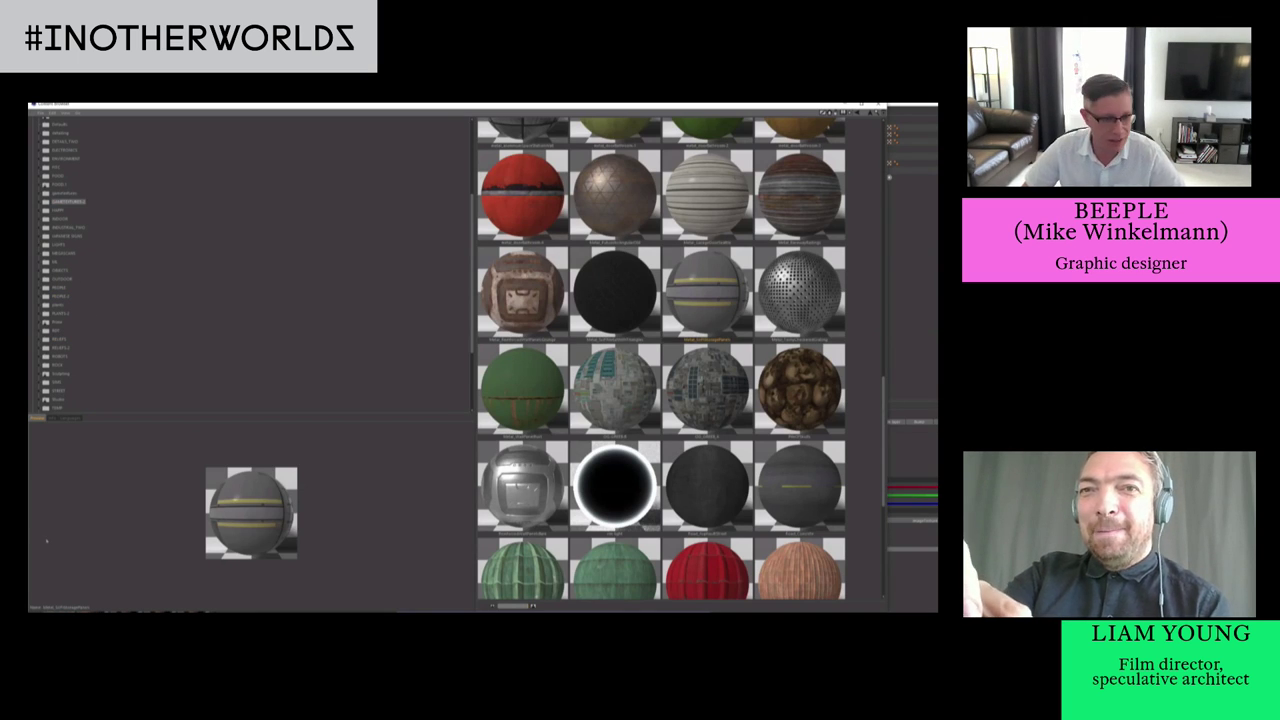
pyautogui.moveTo(54, 531); pyautogui.dragTo(173, 440)
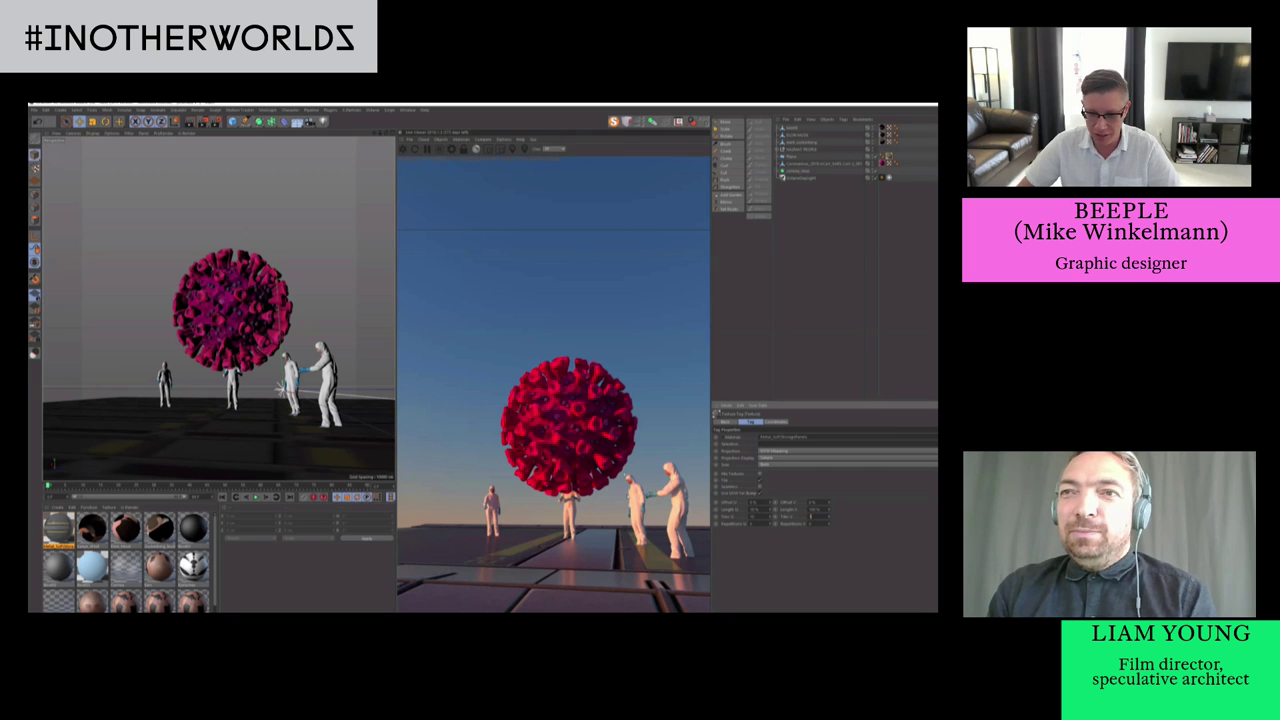
pyautogui.write('0')
pyautogui.press('Return')
# Turn off the displacement channel of the ground's metal panel material
pyautogui.click(54, 525)
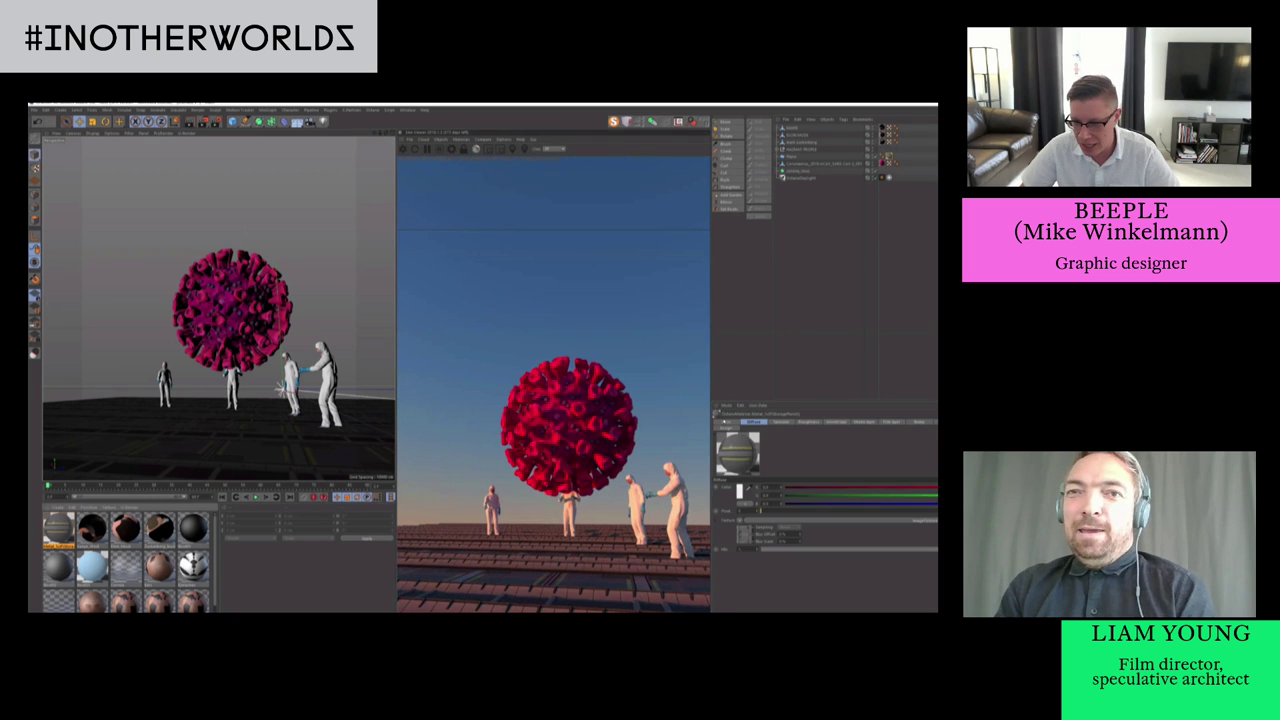
pyautogui.click(727, 422)
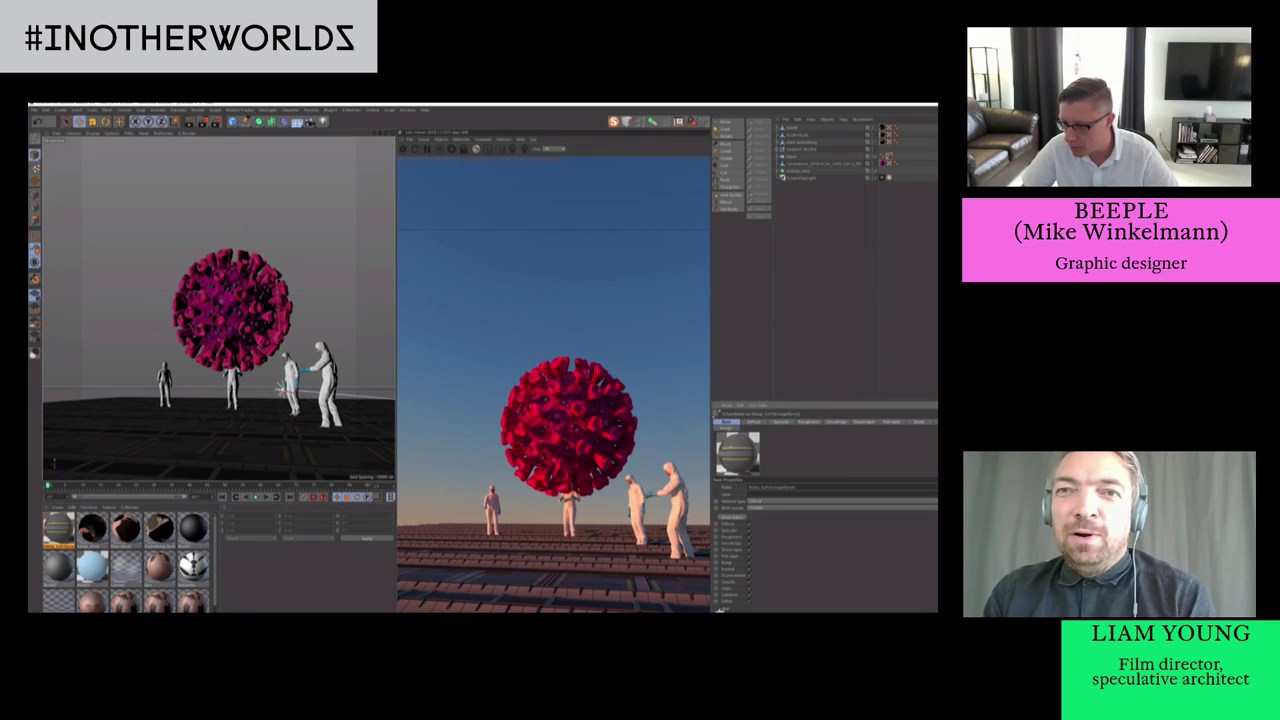
pyautogui.click(808, 422)
pyautogui.click(781, 422)
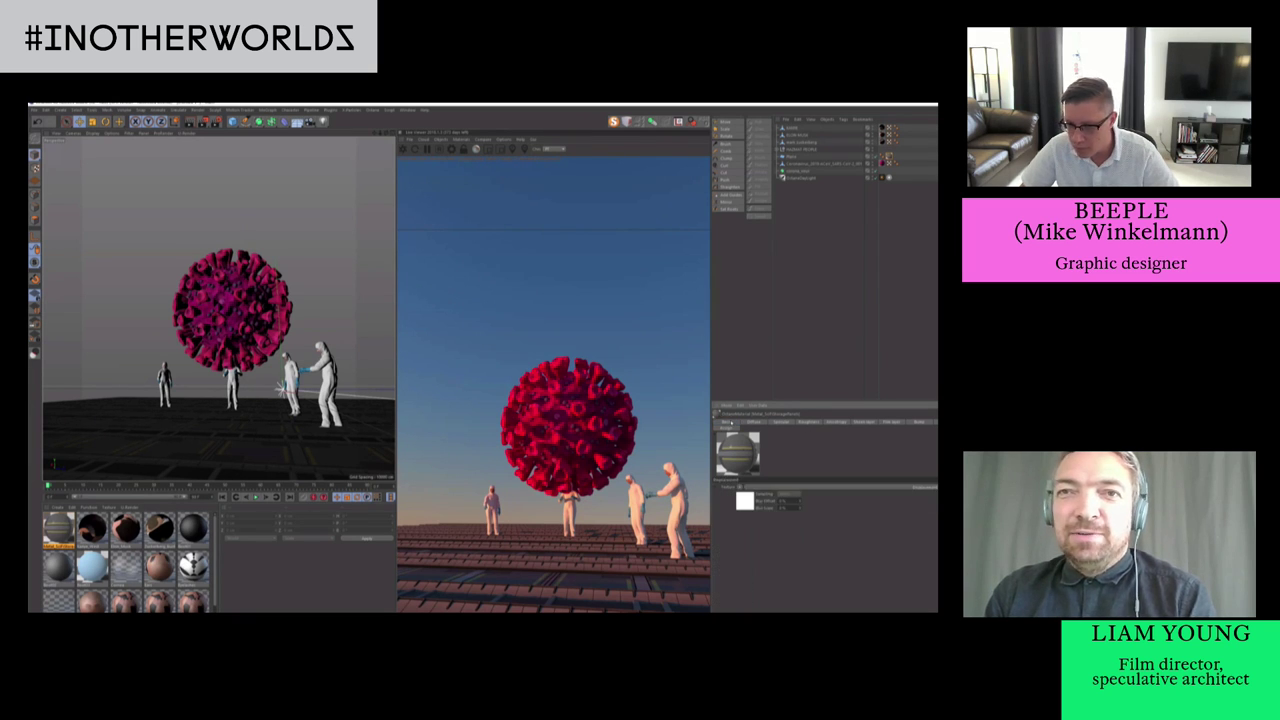
pyautogui.click(727, 422)
pyautogui.click(748, 575)
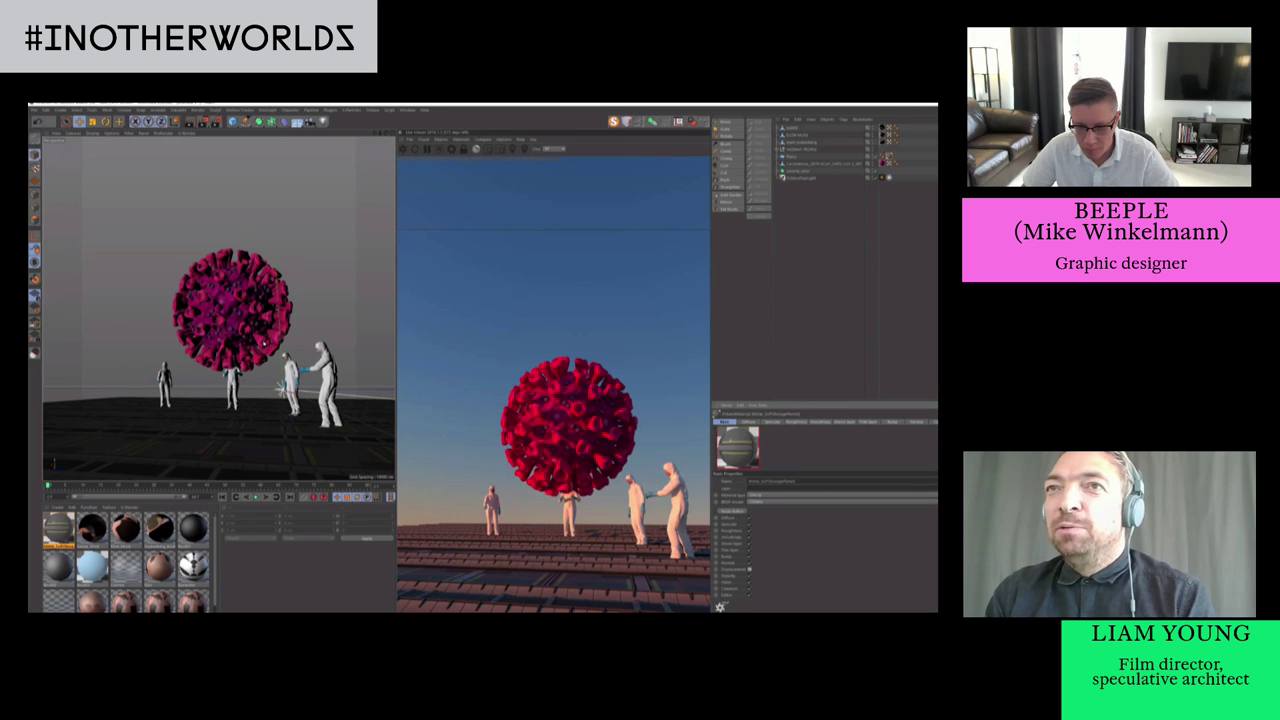
pyautogui.click(749, 569)
# Look through the RELIEFS, PLANTS 2 and Prime preset categories for further scene elements
pyautogui.click(232, 310)
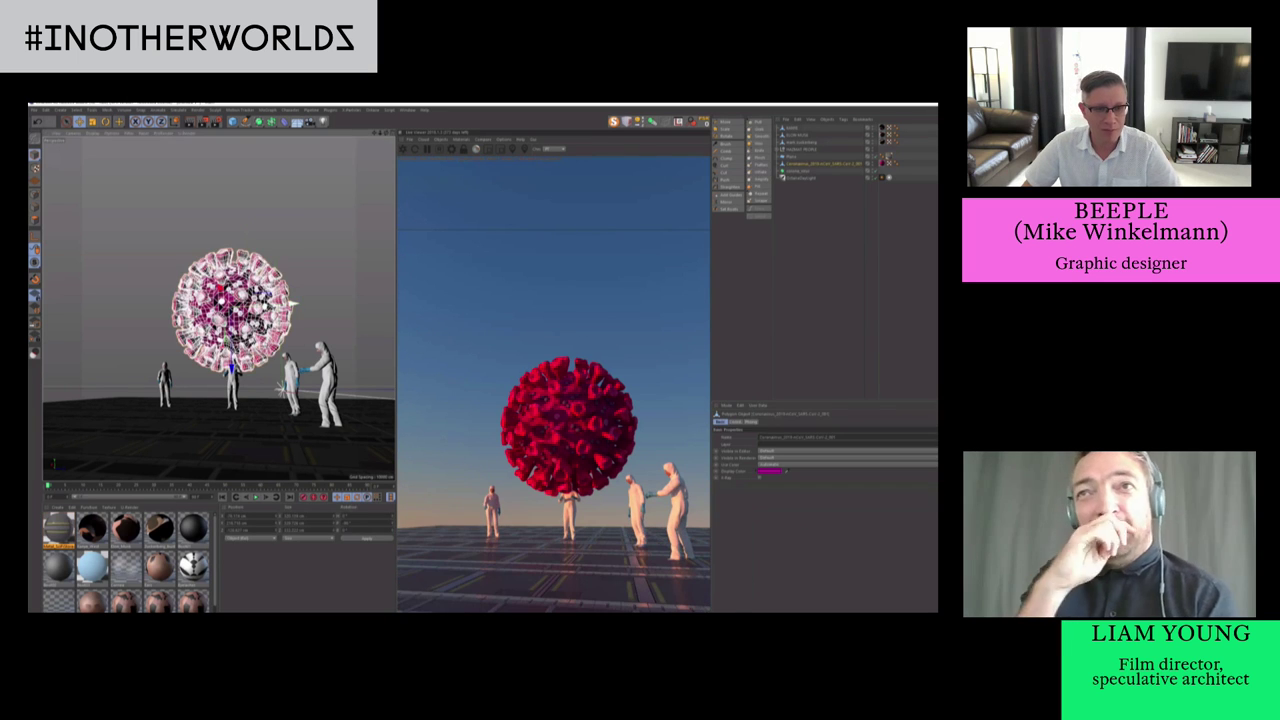
pyautogui.keyDown('alt'); pyautogui.moveTo(150, 214); pyautogui.dragTo(135, 212); pyautogui.keyUp('alt')
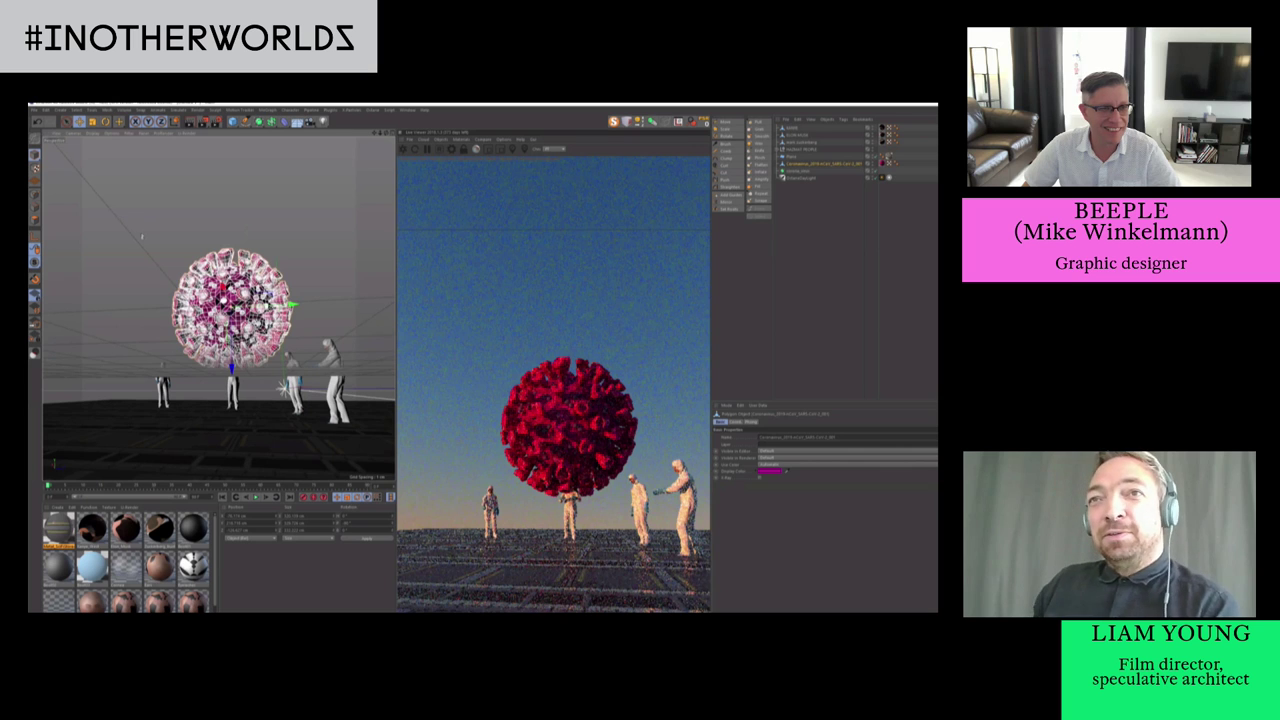
pyautogui.scroll(3, 220, 305)
pyautogui.click(126, 133)
pyautogui.click(148, 236)
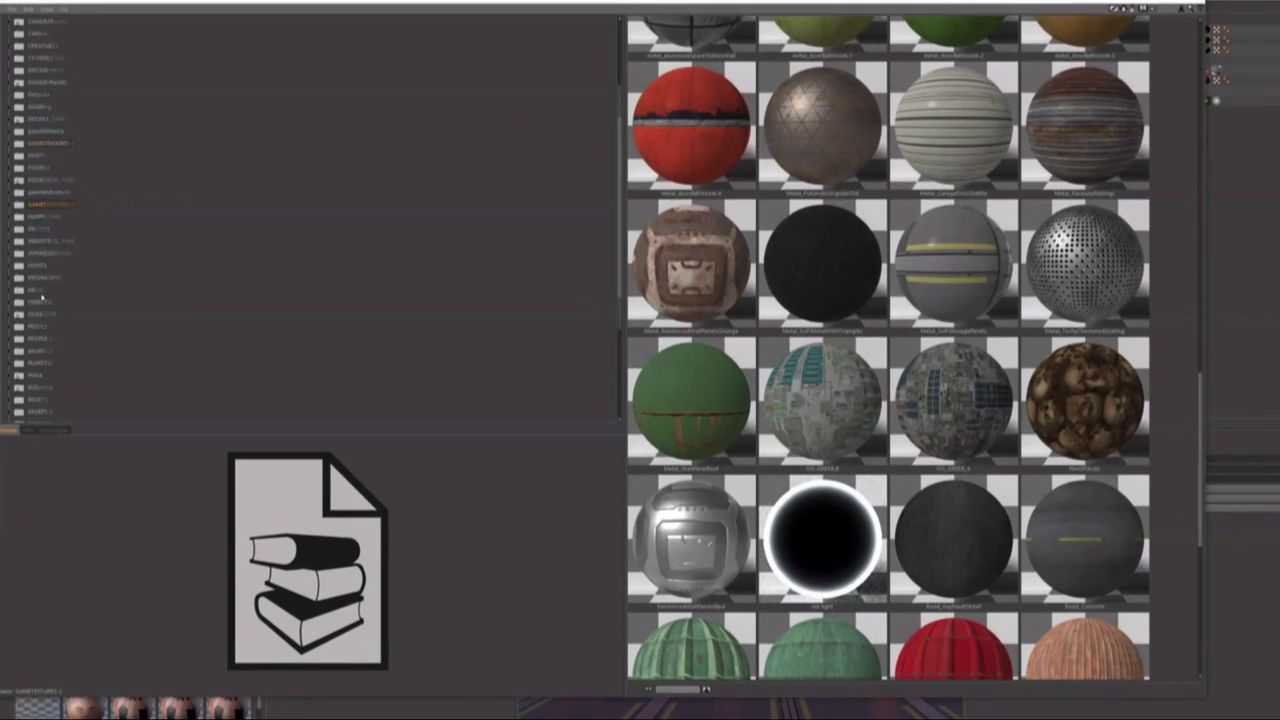
pyautogui.scroll(-3, 42, 296)
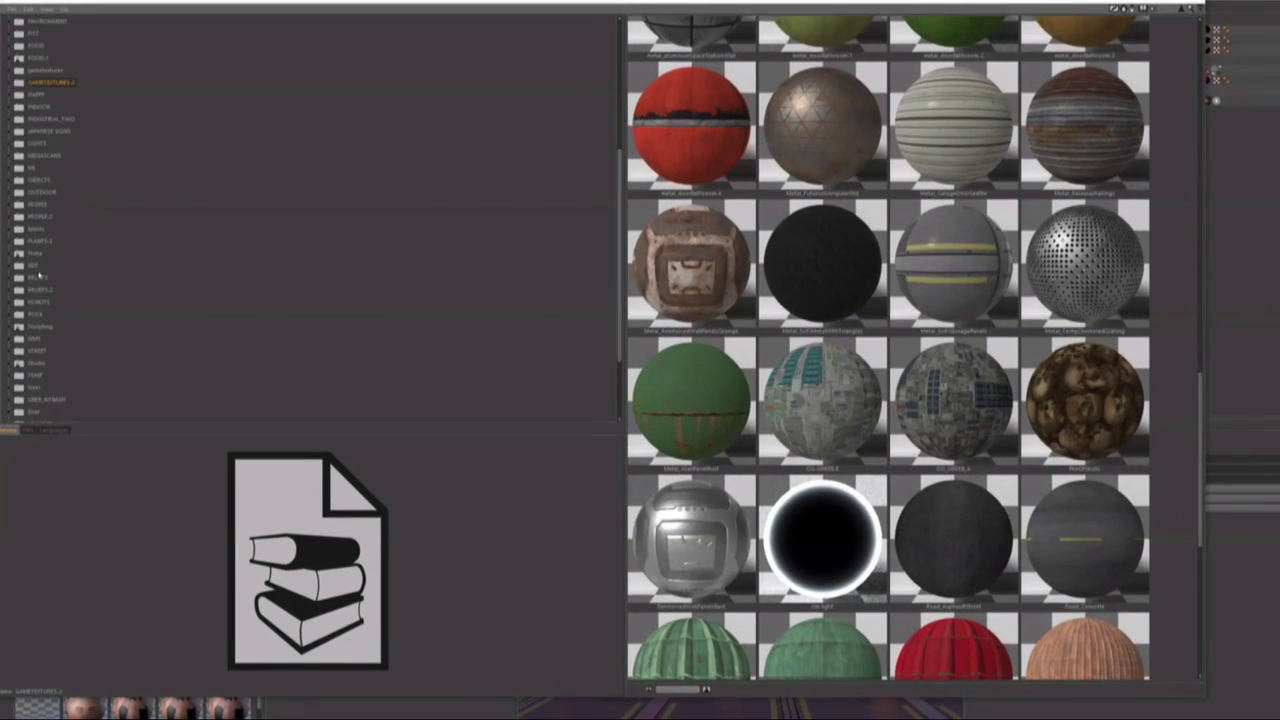
pyautogui.click(38, 277)
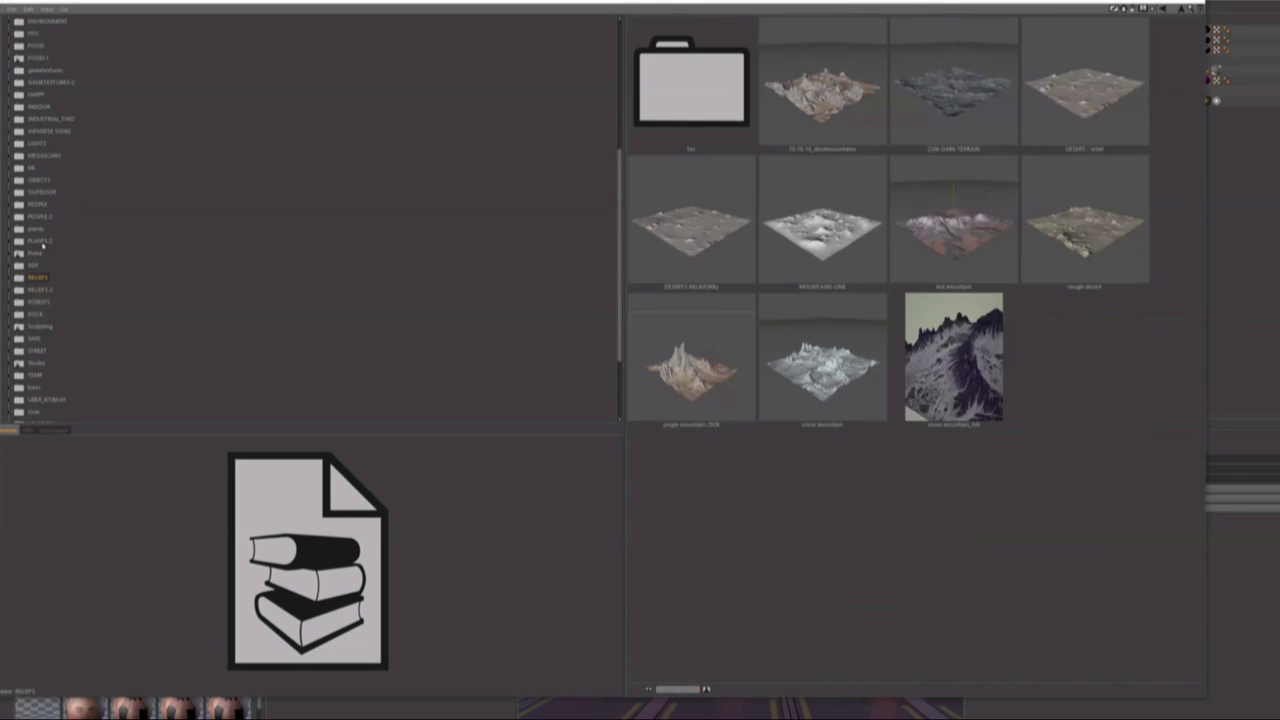
pyautogui.click(42, 243)
pyautogui.click(36, 253)
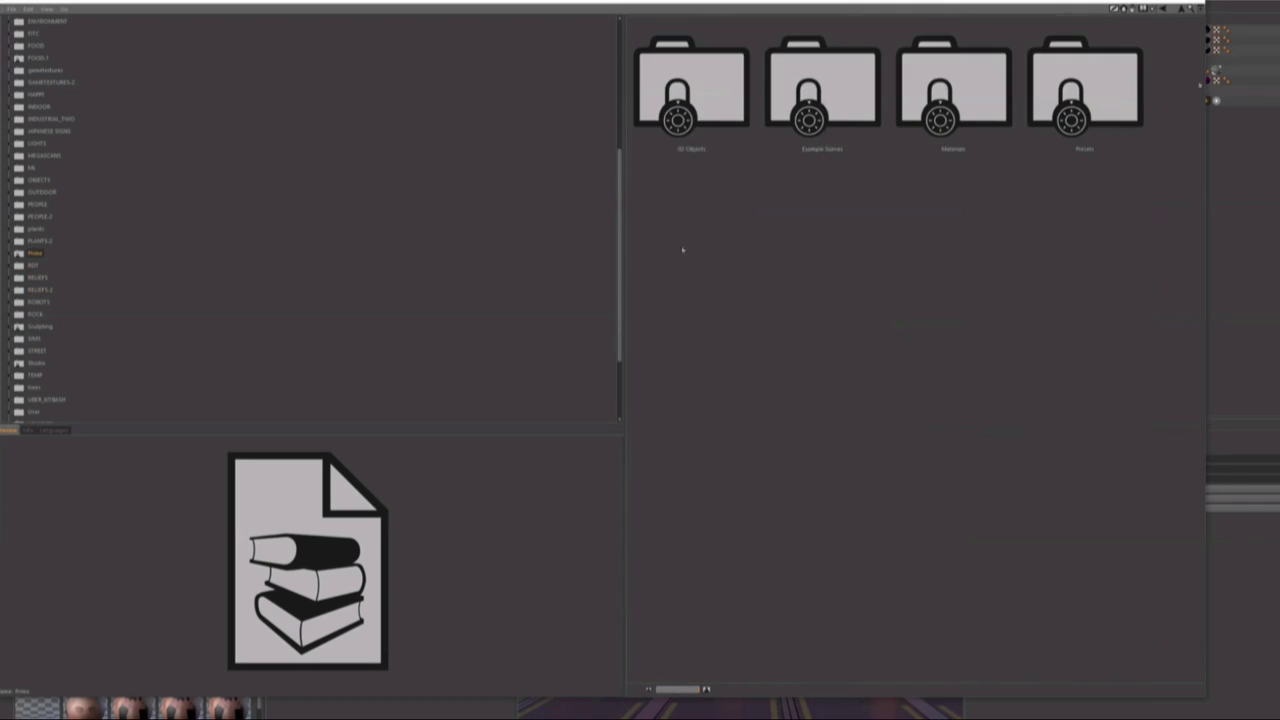
pyautogui.click(1161, 9)
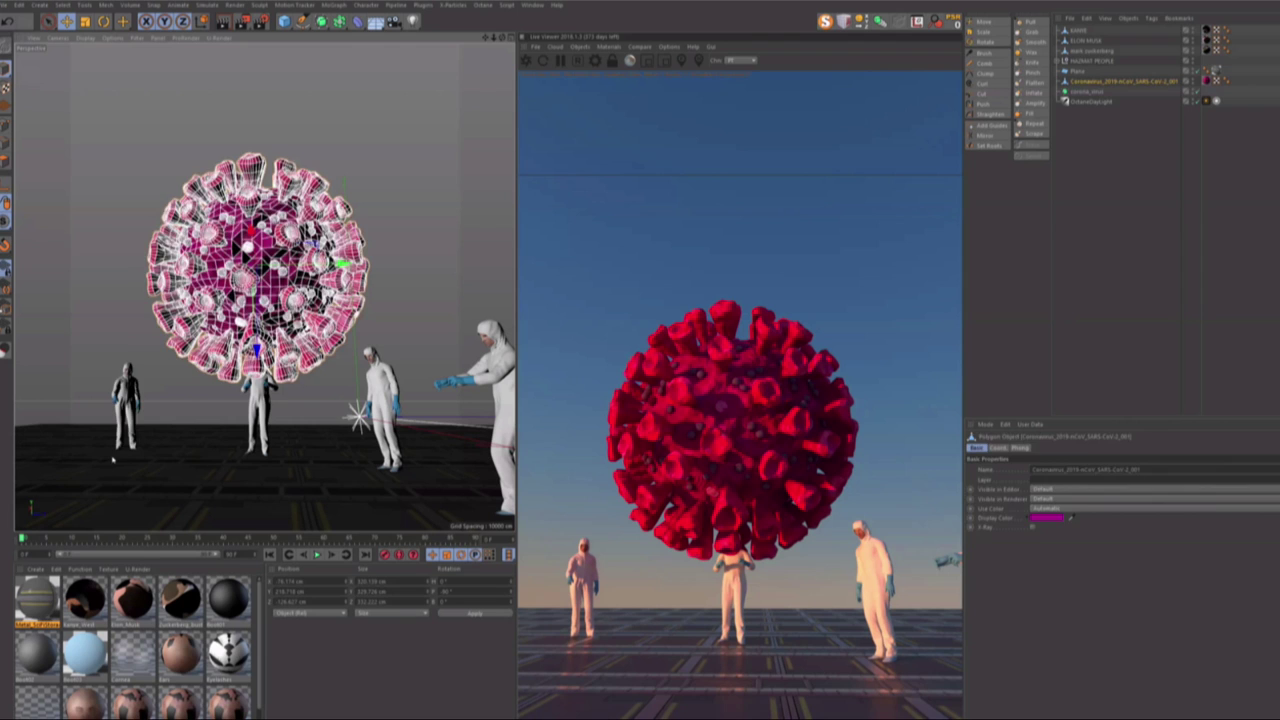
# Try to move the leftmost hazmat person farther back and outward on the ground
pyautogui.click(113, 455)
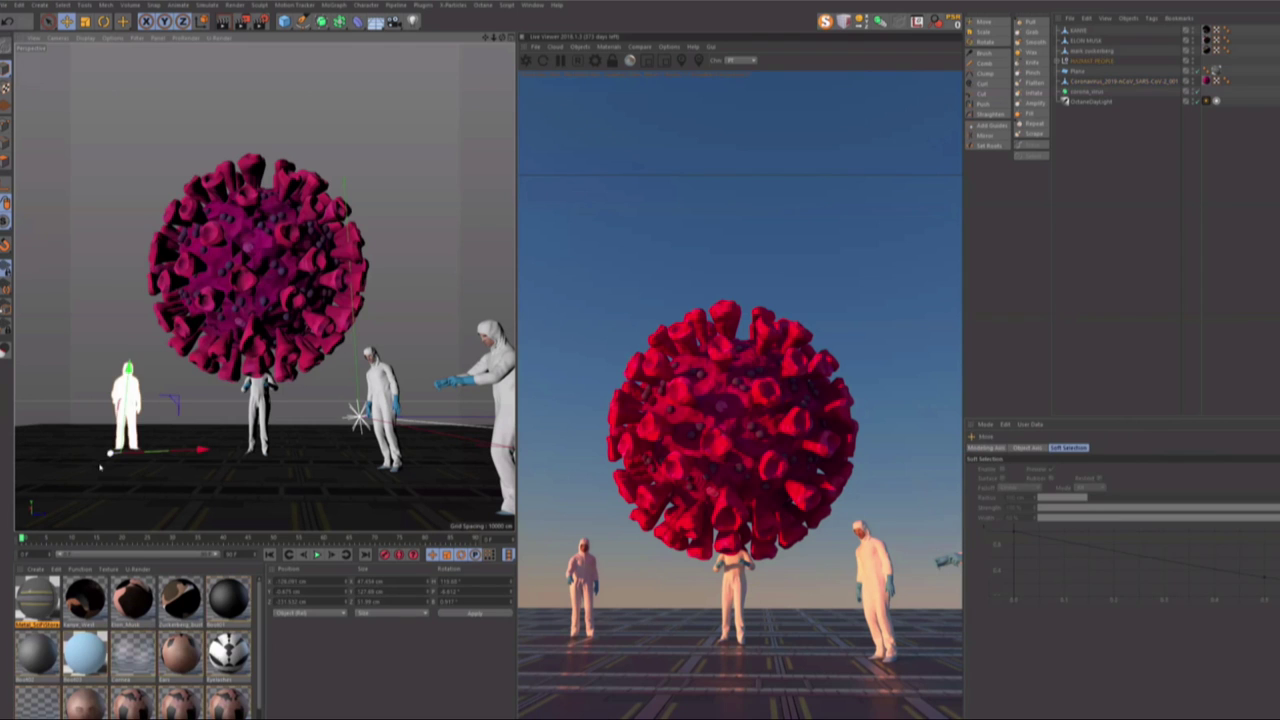
pyautogui.moveTo(326, 398); pyautogui.dragTo(320, 343)
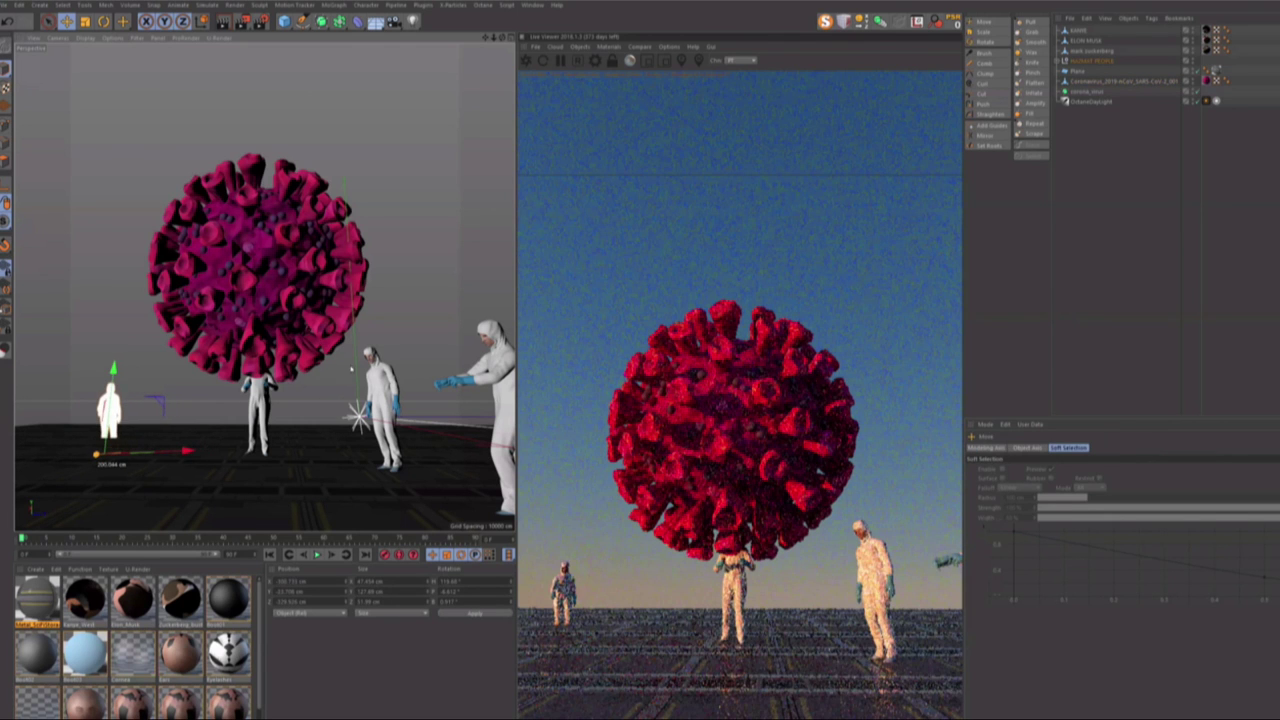
pyautogui.hotkey('ctrl', 'z')
pyautogui.hotkey('ctrl', 'z')
# Raise the coronavirus above the hazmat people's heads and bring the two right-hand people together farther back on the ground
pyautogui.moveTo(383, 410); pyautogui.dragTo(385, 396)
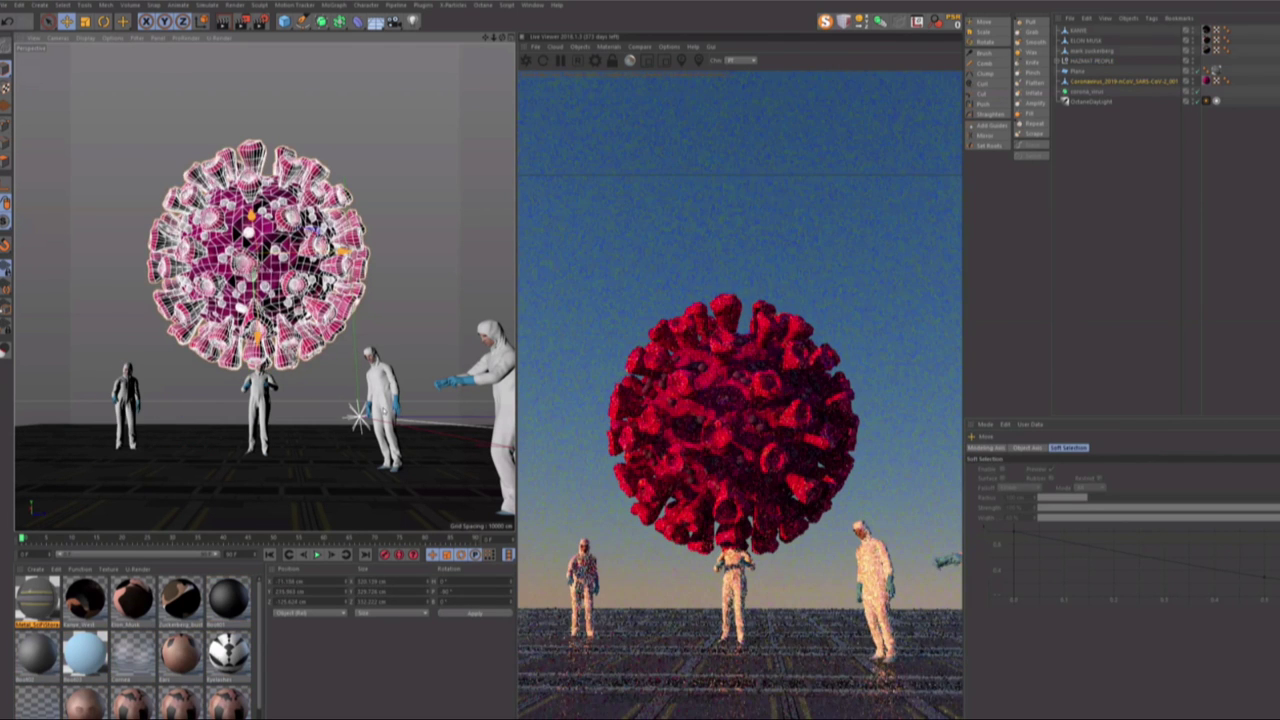
pyautogui.hotkey('ctrl', 'z')
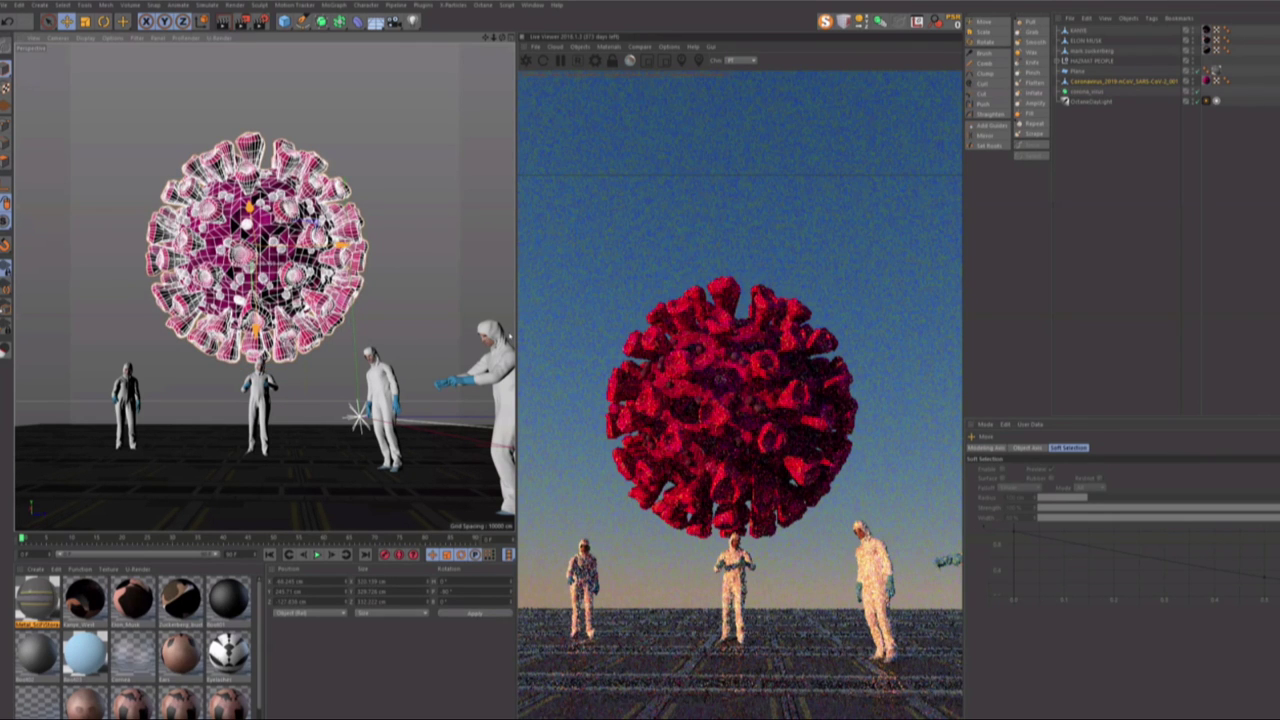
pyautogui.click(381, 400)
pyautogui.moveTo(455, 470); pyautogui.dragTo(395, 519)
pyautogui.click(498, 400)
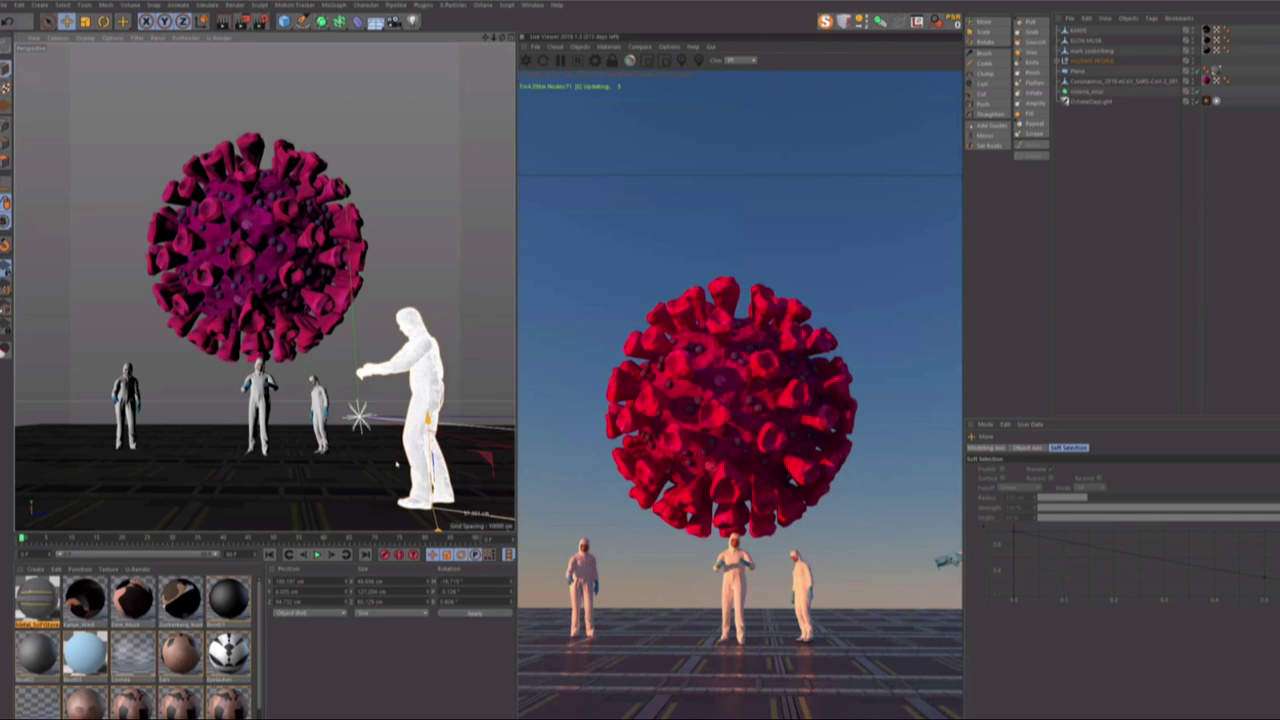
pyautogui.hotkey('ctrl', 'z')
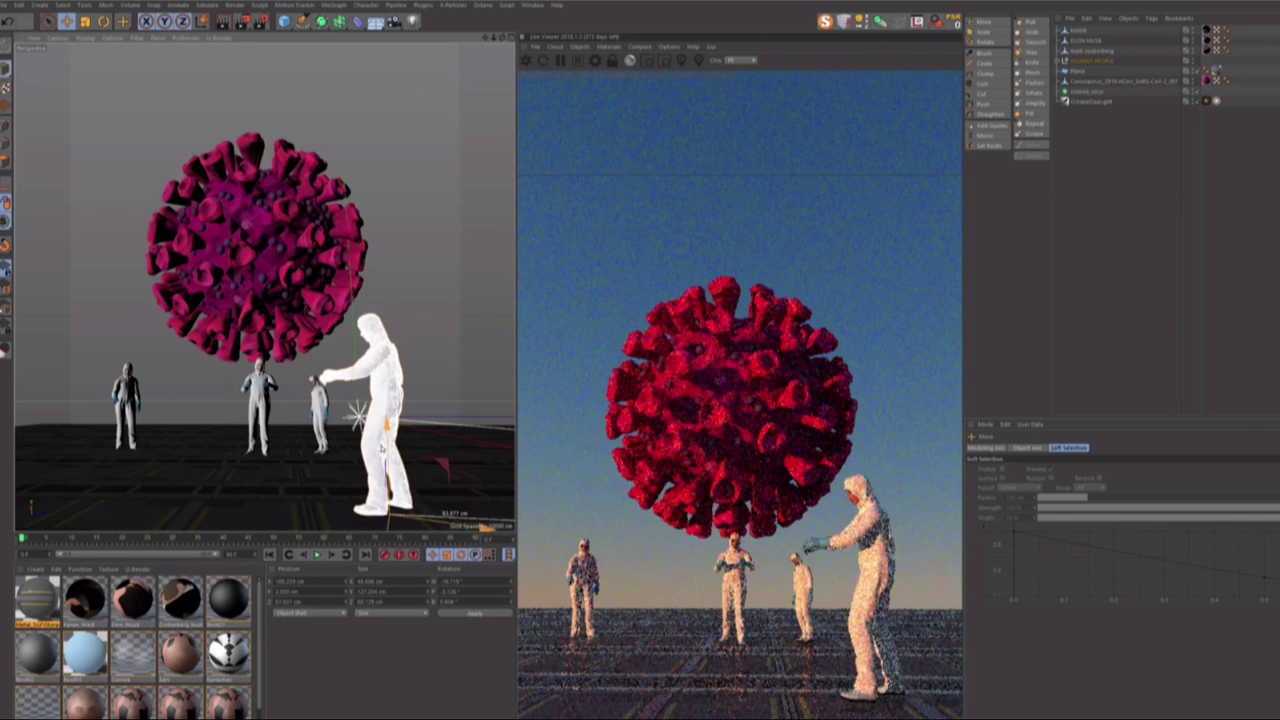
pyautogui.hotkey('ctrl', 'z')
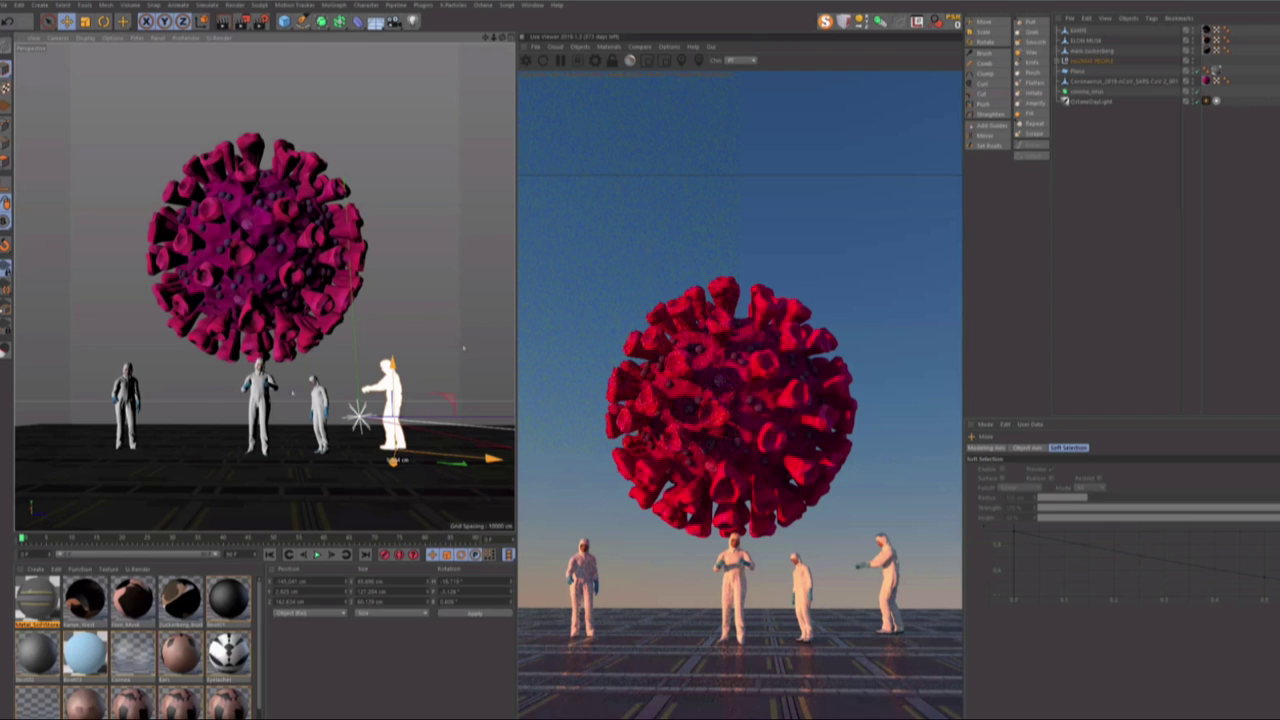
pyautogui.hotkey('ctrl', 'z')
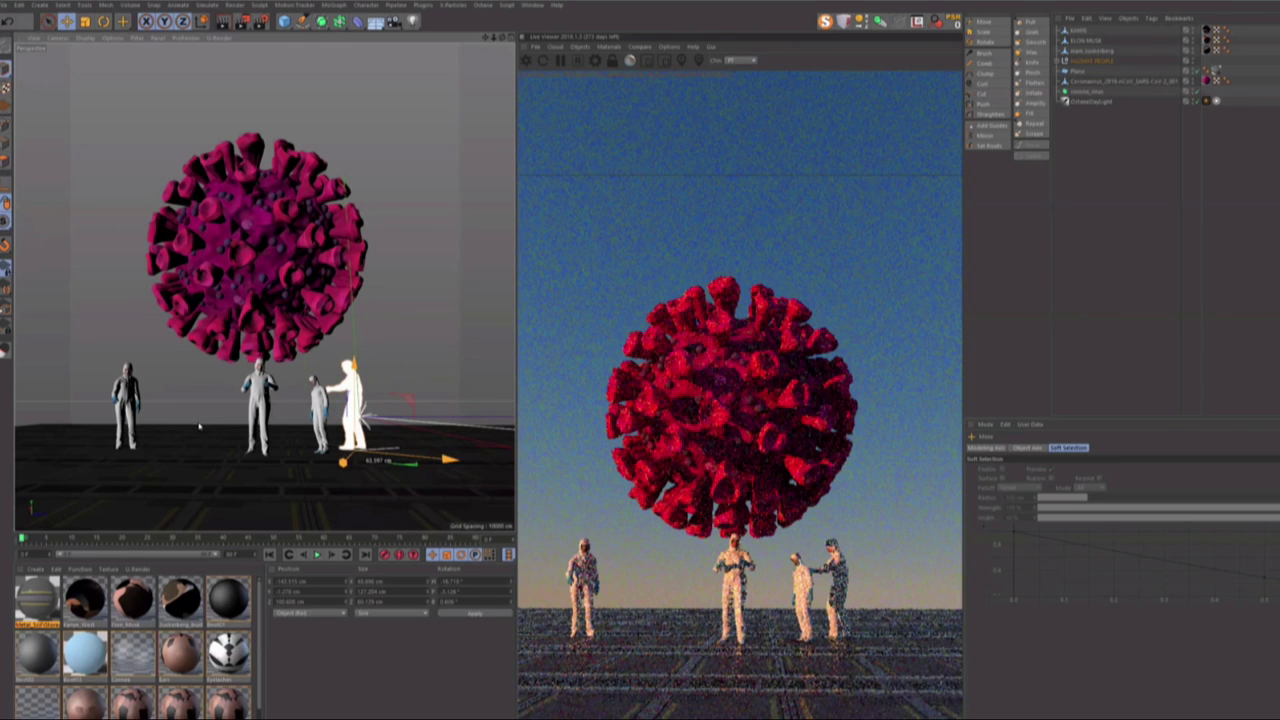
# Place the centre hazmat person beside the leftmost one and shift the right-hand pair outward, away from the coronavirus
pyautogui.press('r')
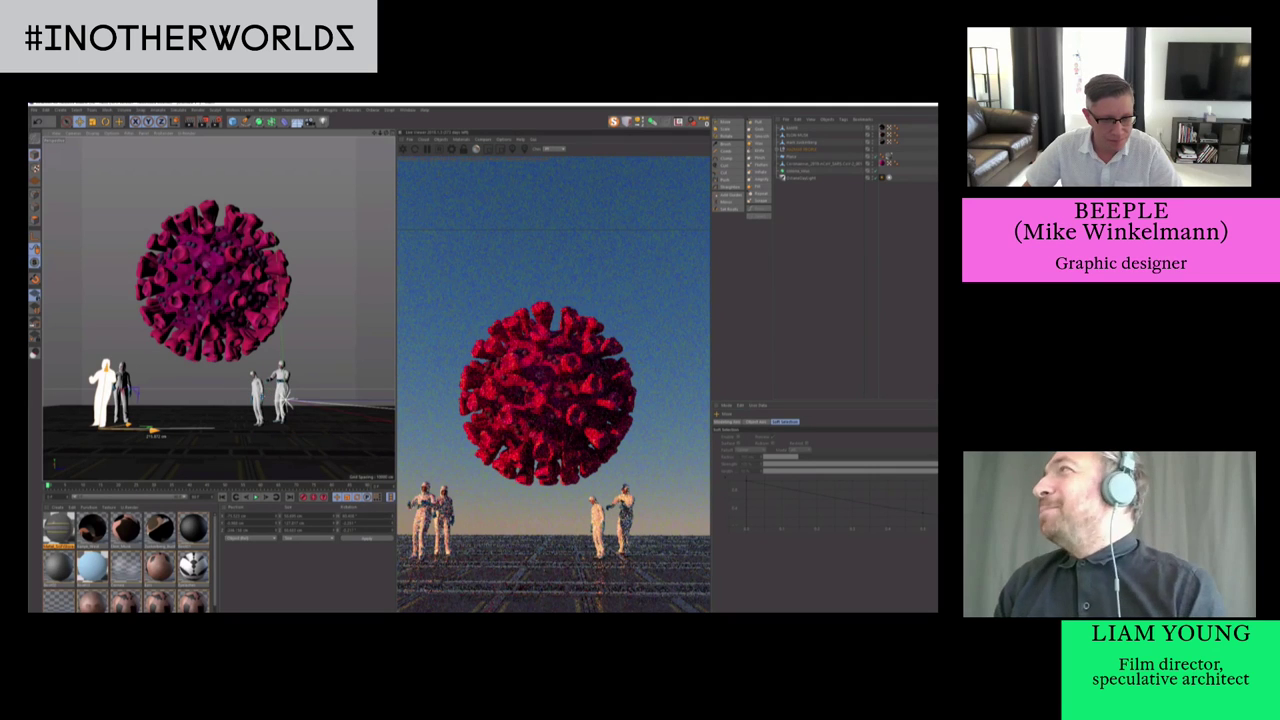
pyautogui.click(327, 340)
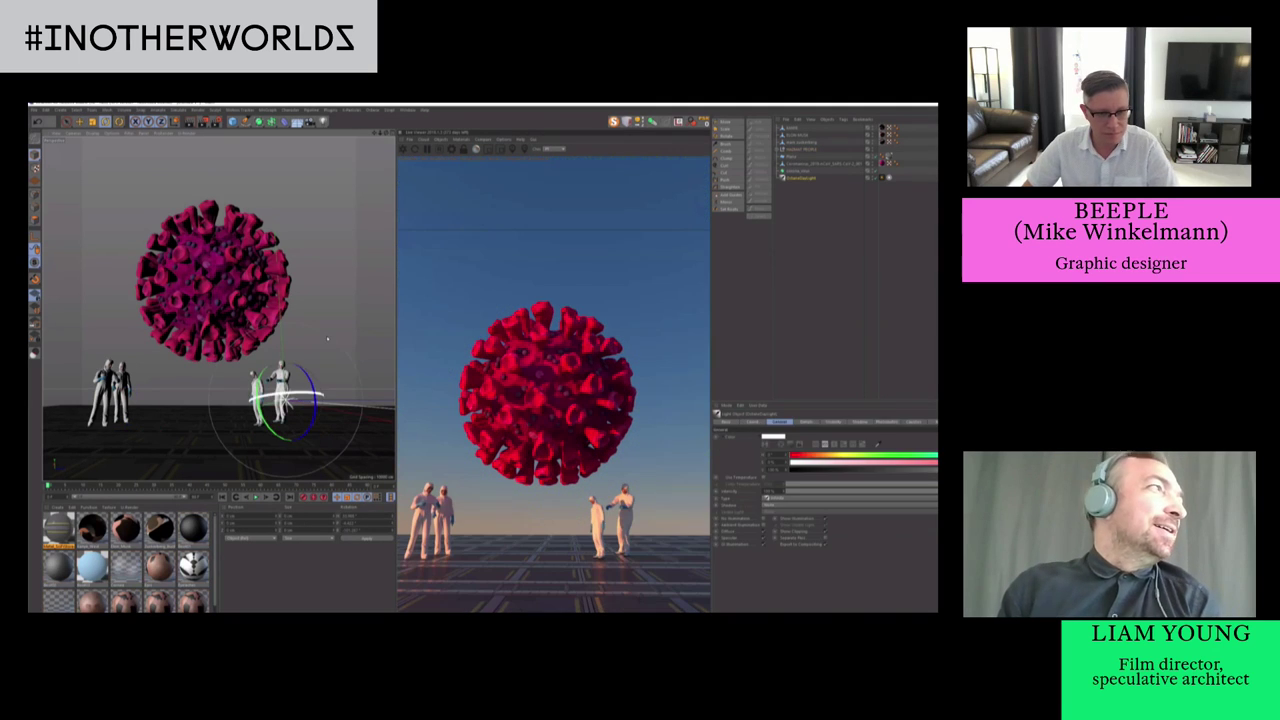
pyautogui.click(281, 390)
pyautogui.press('e')
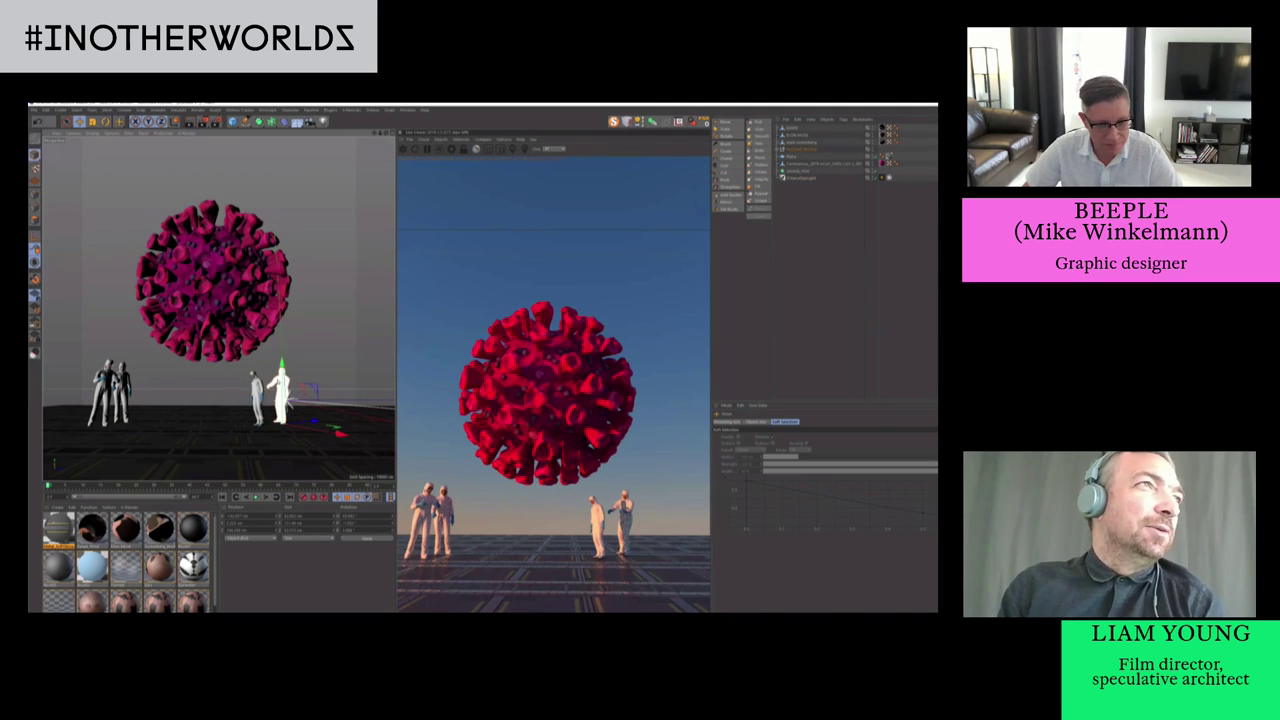
pyautogui.moveTo(282, 398); pyautogui.dragTo(297, 398)
pyautogui.moveTo(332, 358); pyautogui.dragTo(351, 360)
pyautogui.click(257, 393)
pyautogui.moveTo(257, 393); pyautogui.dragTo(289, 397)
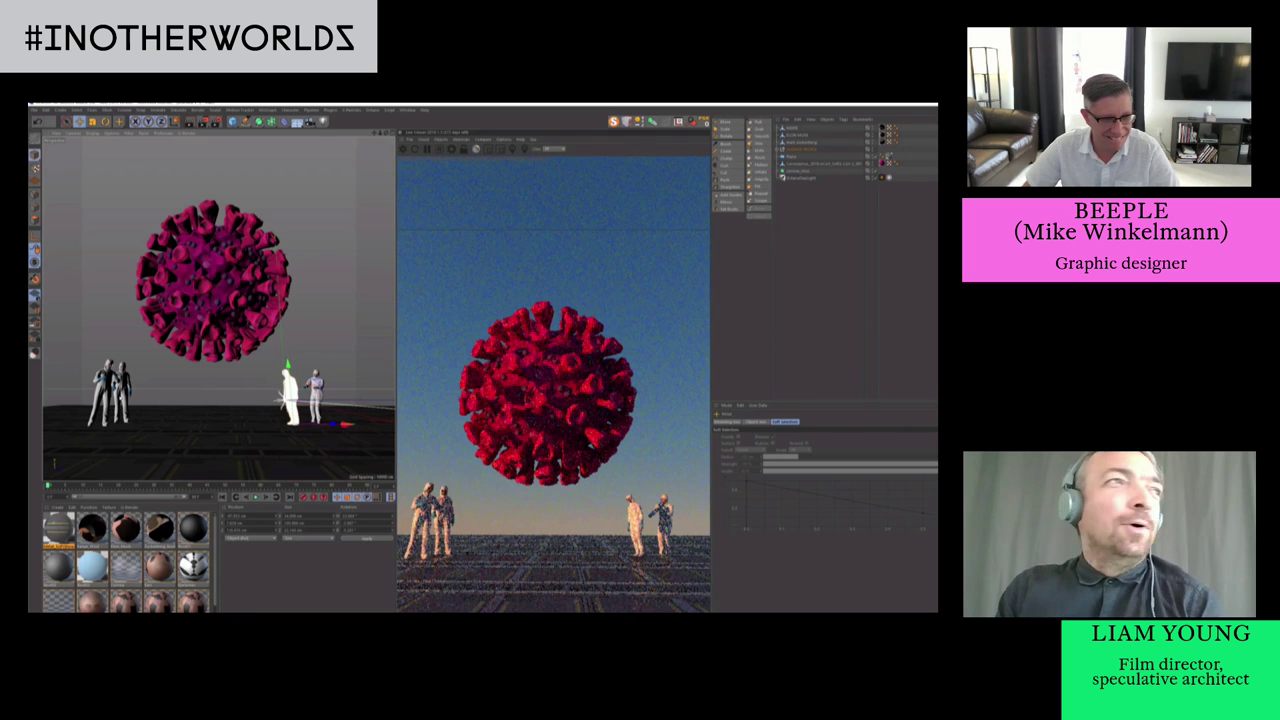
# Spread the left-hand pair of hazmat people apart and rotate the outermost one
pyautogui.click(105, 392)
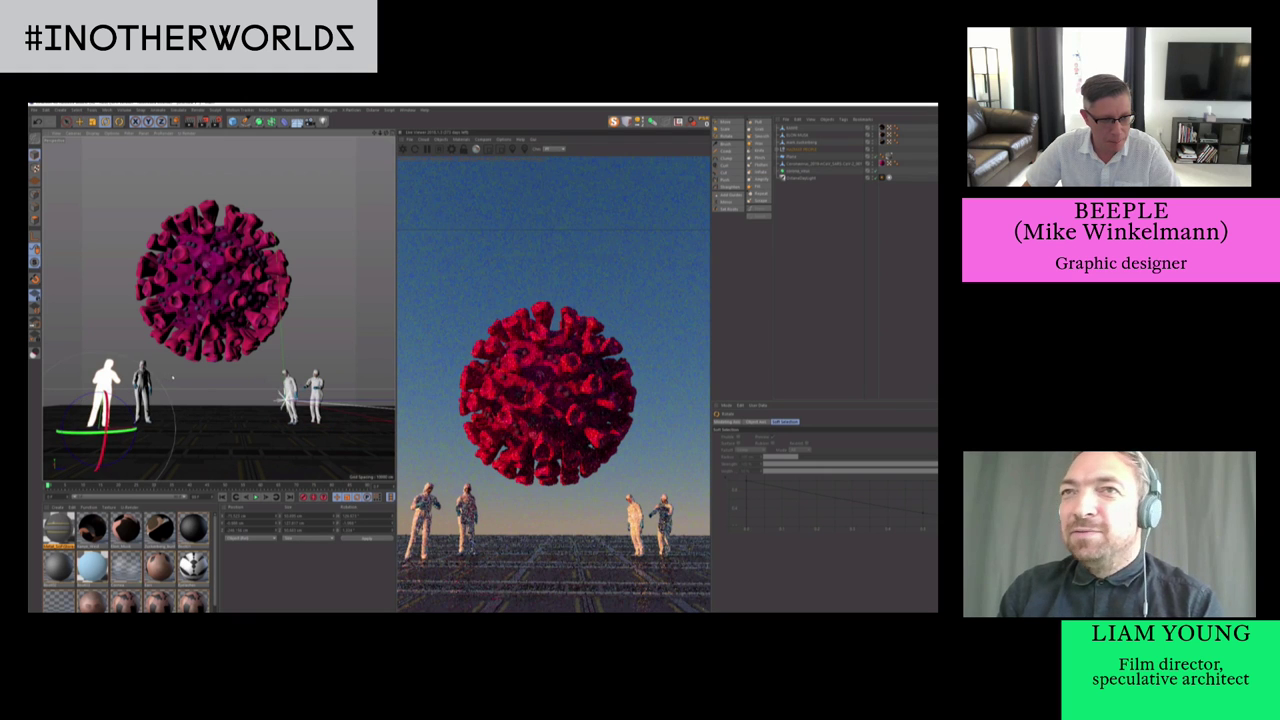
pyautogui.moveTo(131, 412); pyautogui.dragTo(169, 421)
pyautogui.press('e')
# Look through the PLANTS 2, RELIEFS and RELIEFS 2 categories and the stone and ground materials in the preset library
pyautogui.click(407, 110)
pyautogui.click(421, 150)
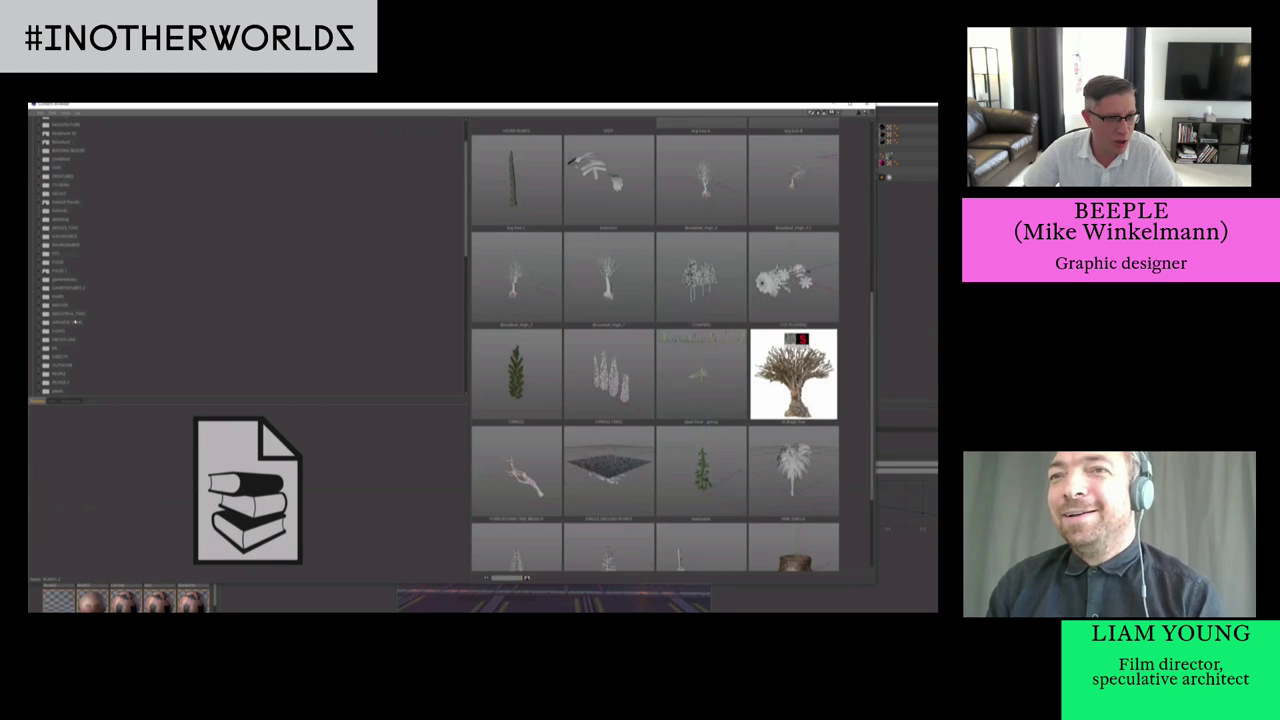
pyautogui.scroll(-5, 75, 322)
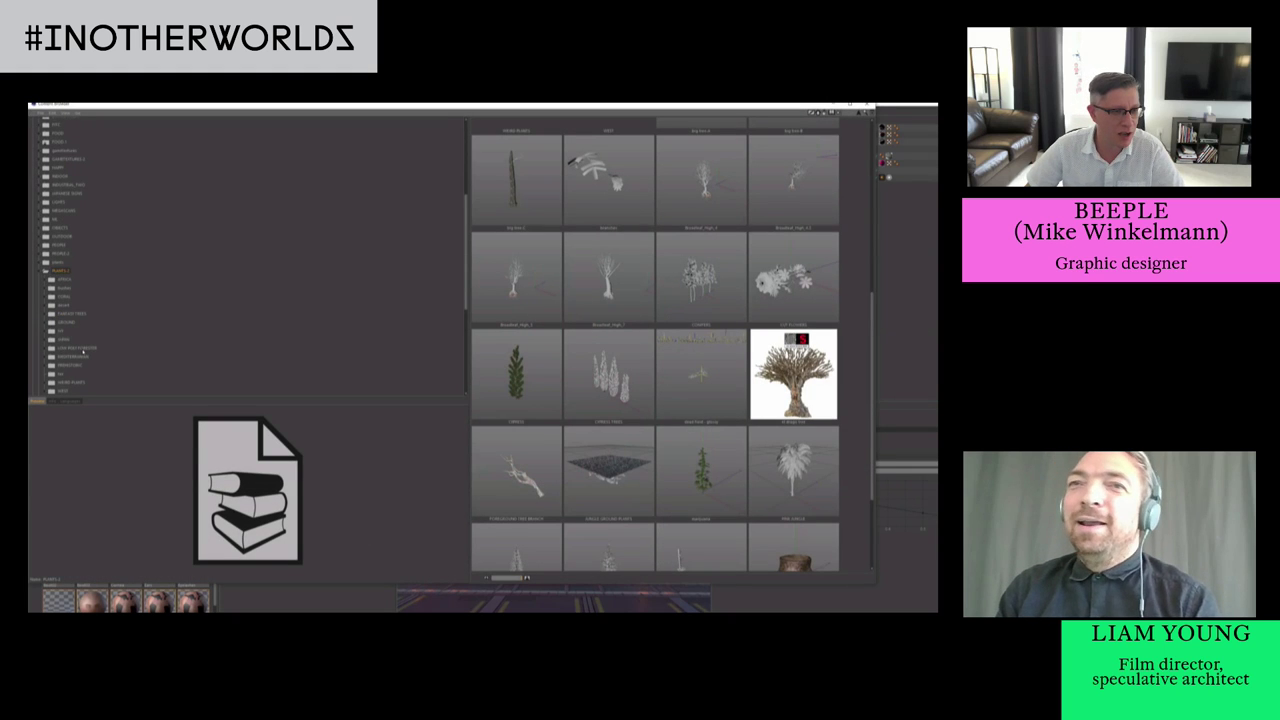
pyautogui.scroll(-2, 84, 350)
pyautogui.scroll(-2, 78, 366)
pyautogui.click(58, 327)
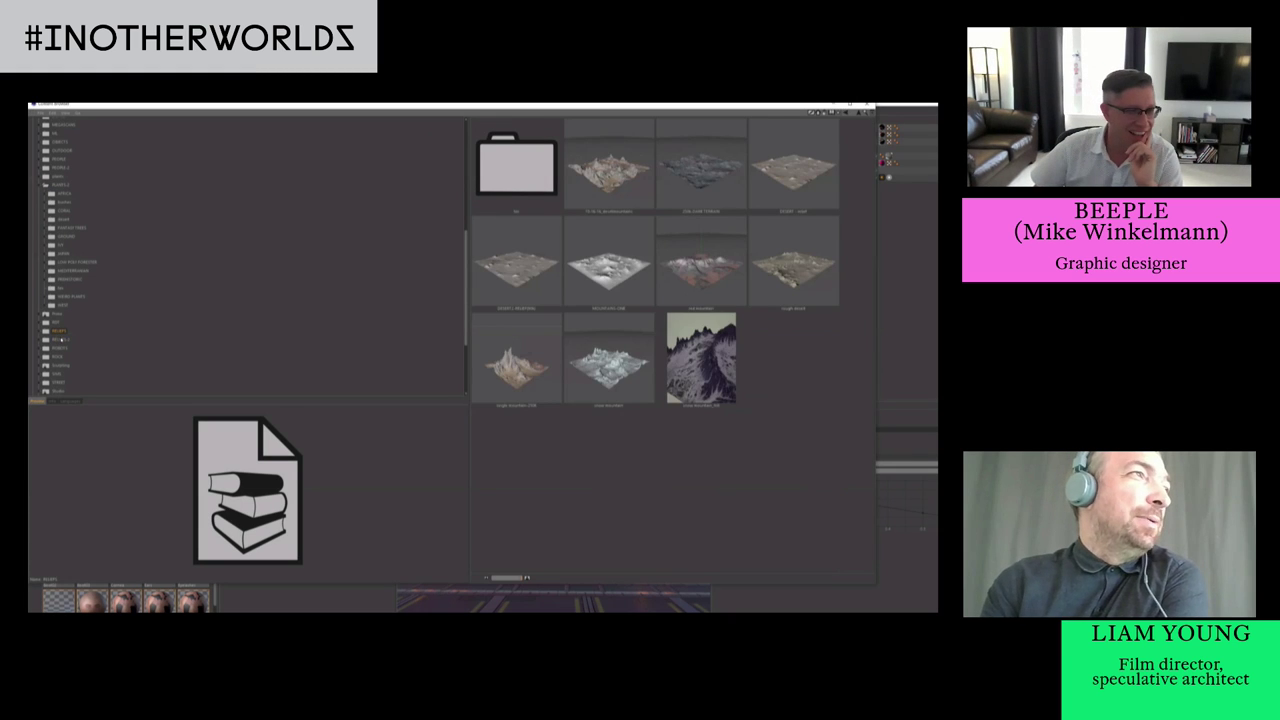
pyautogui.click(60, 338)
pyautogui.click(59, 329)
pyautogui.click(61, 324)
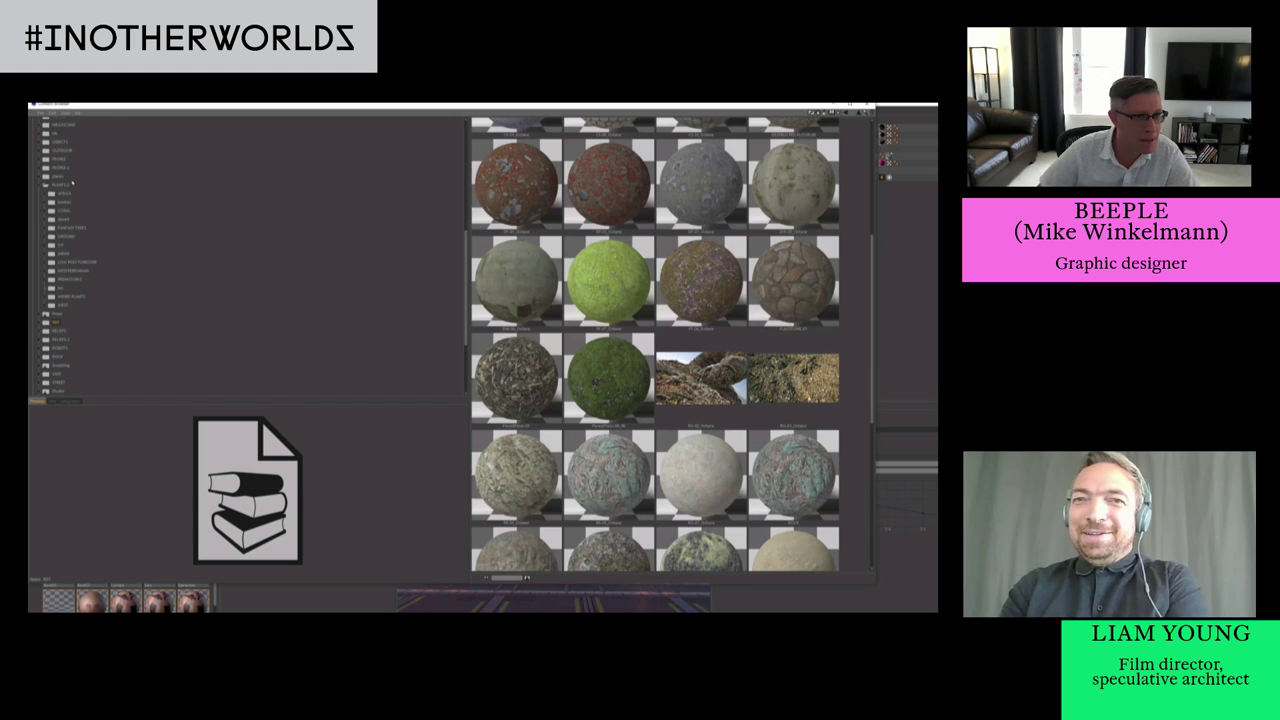
# Add the full-body man in black clothing from the celebrities folder of the second PEOPLE category to the scene
pyautogui.click(61, 167)
pyautogui.click(610, 177)
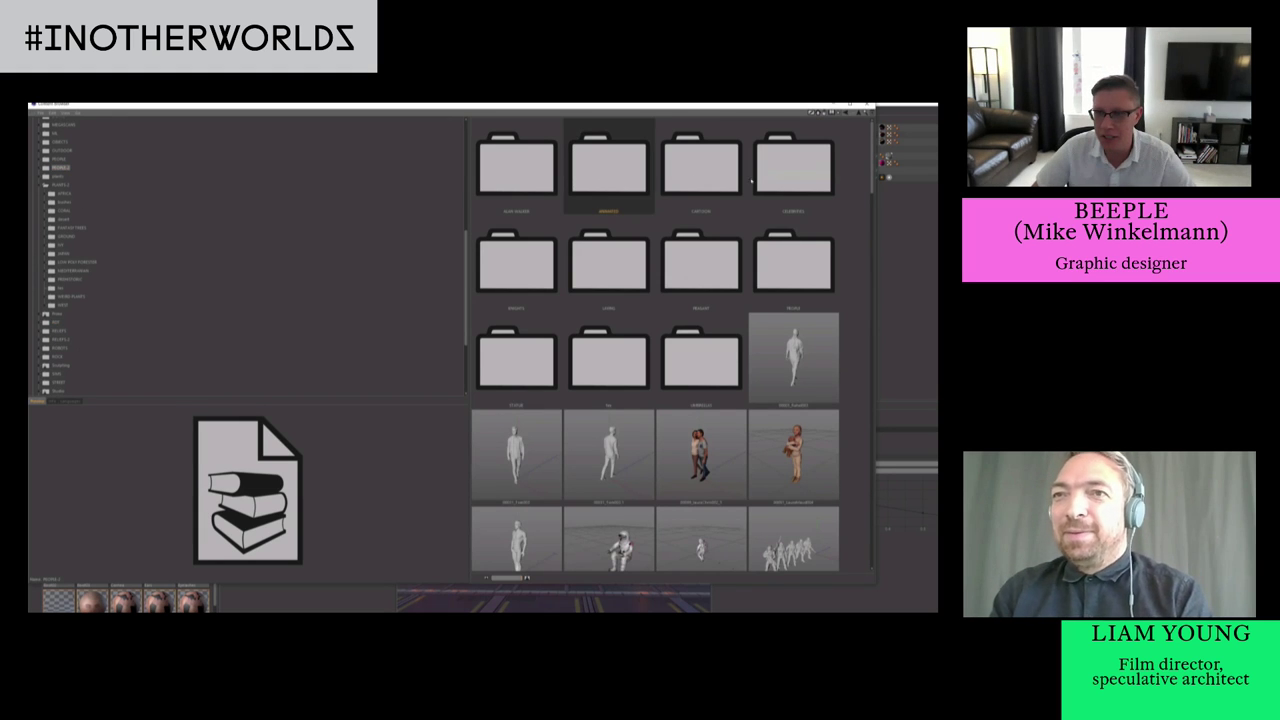
pyautogui.click(790, 182)
pyautogui.doubleClick(790, 182)
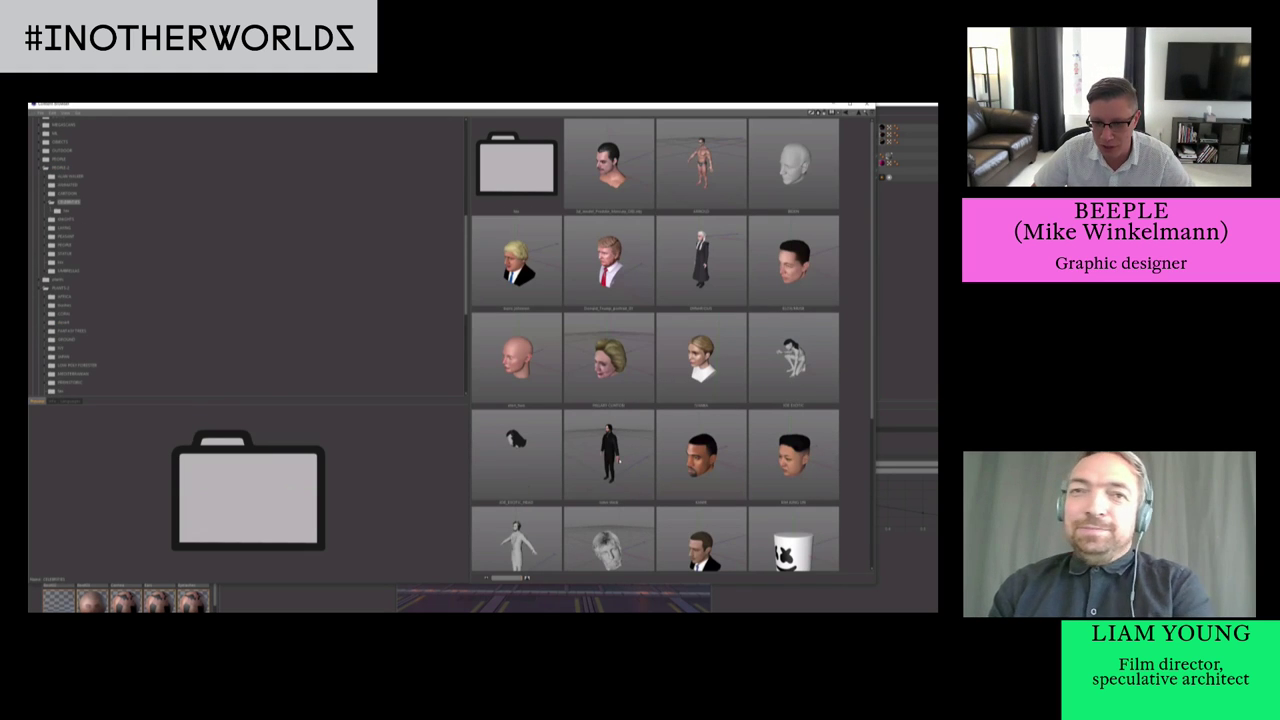
pyautogui.click(623, 458)
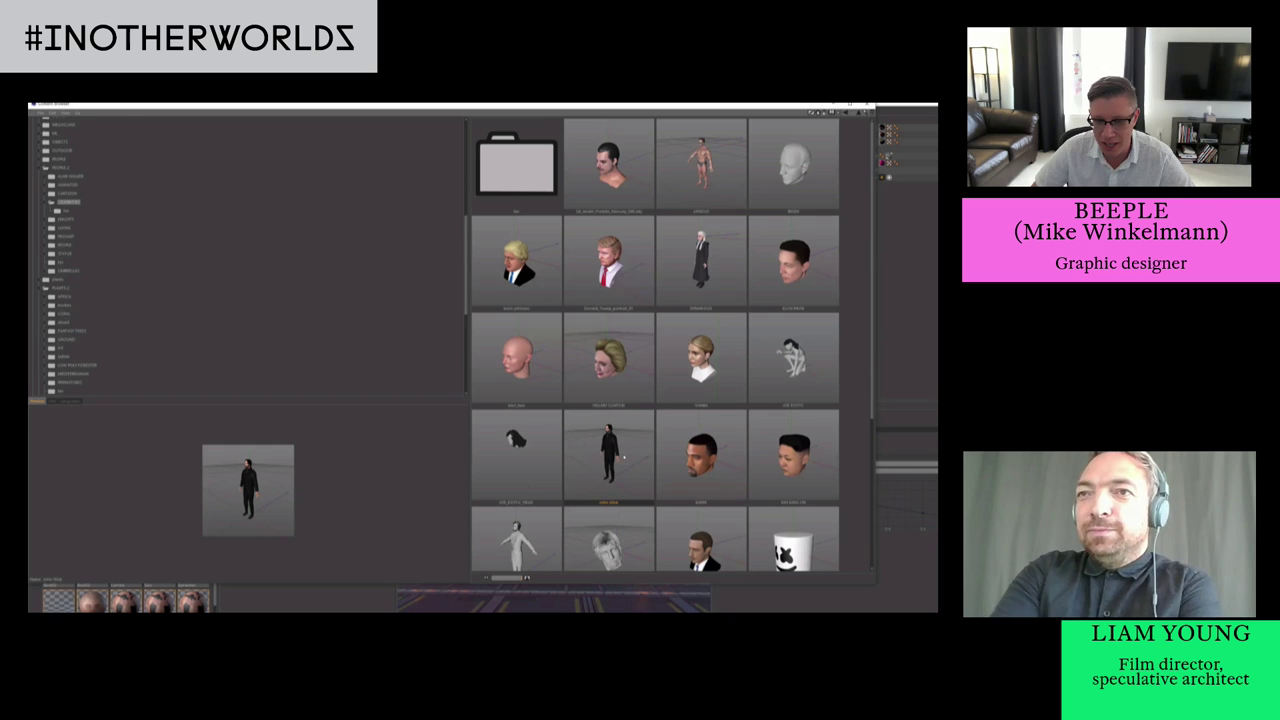
pyautogui.scroll(-2, 624, 457)
pyautogui.scroll(2, 624, 457)
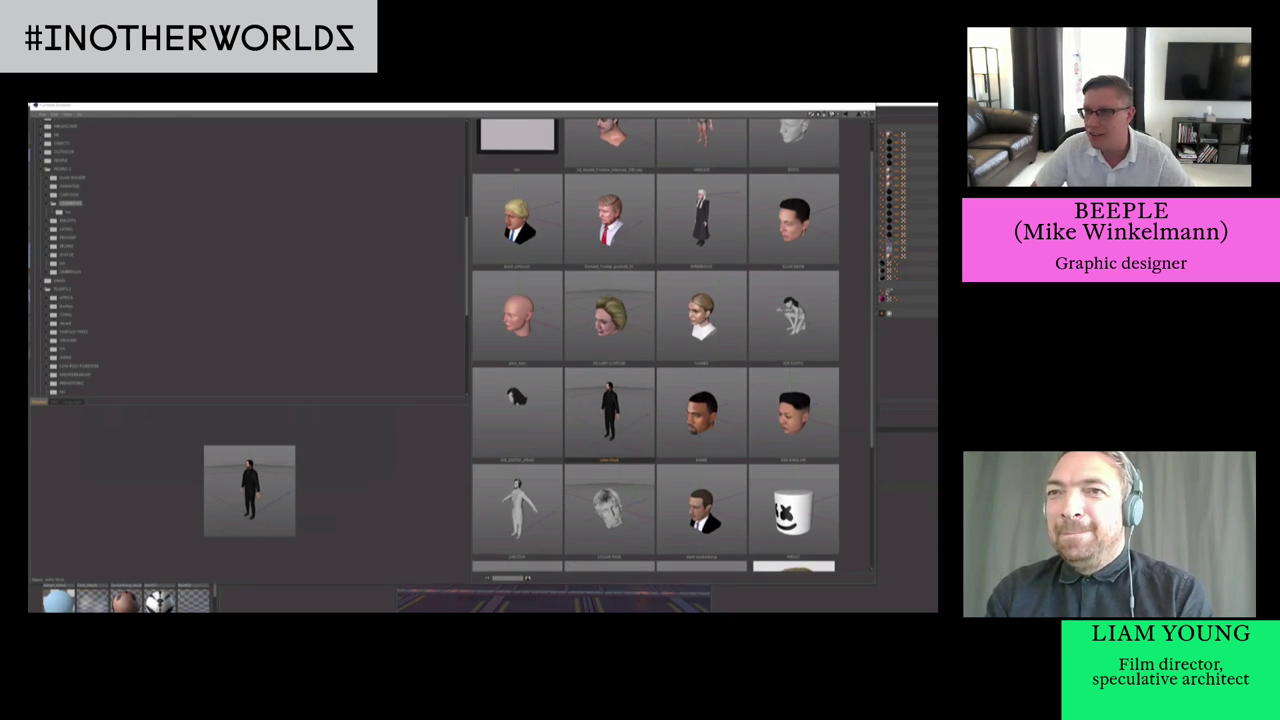
# Close the preset library and turn the man in black to face the camera
pyautogui.click(837, 105)
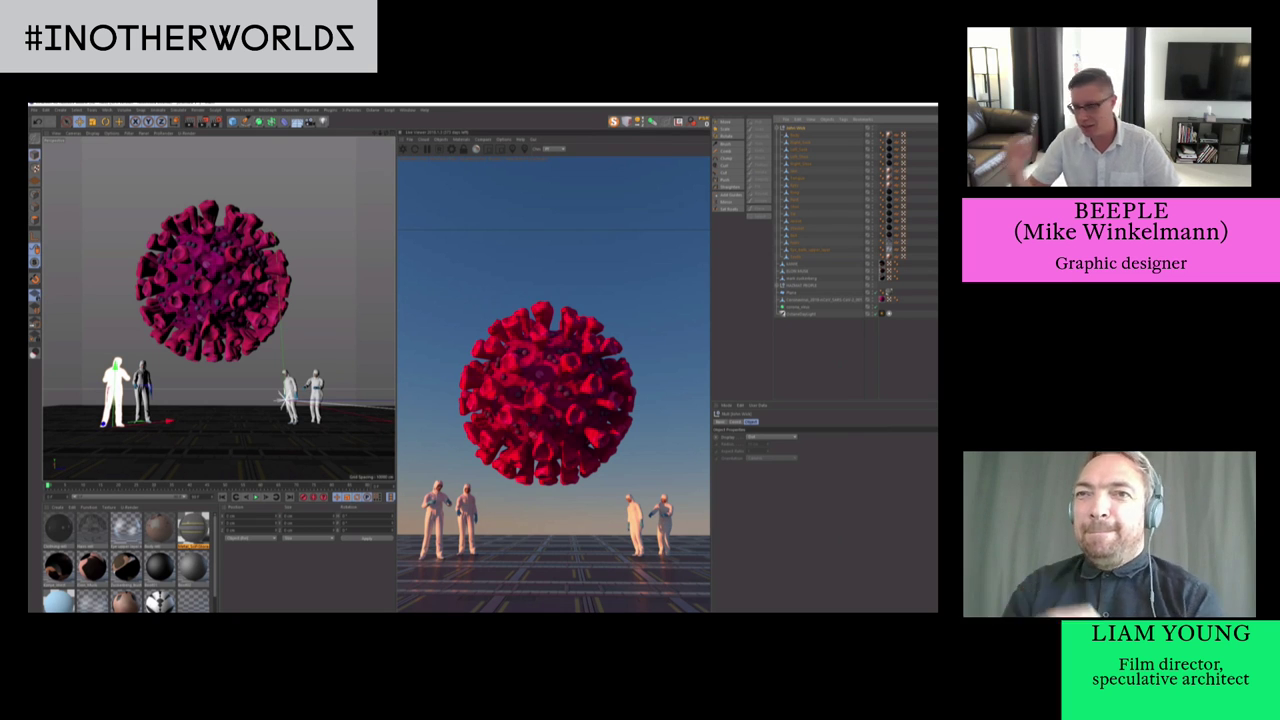
pyautogui.hotkey('ctrl', 'z')
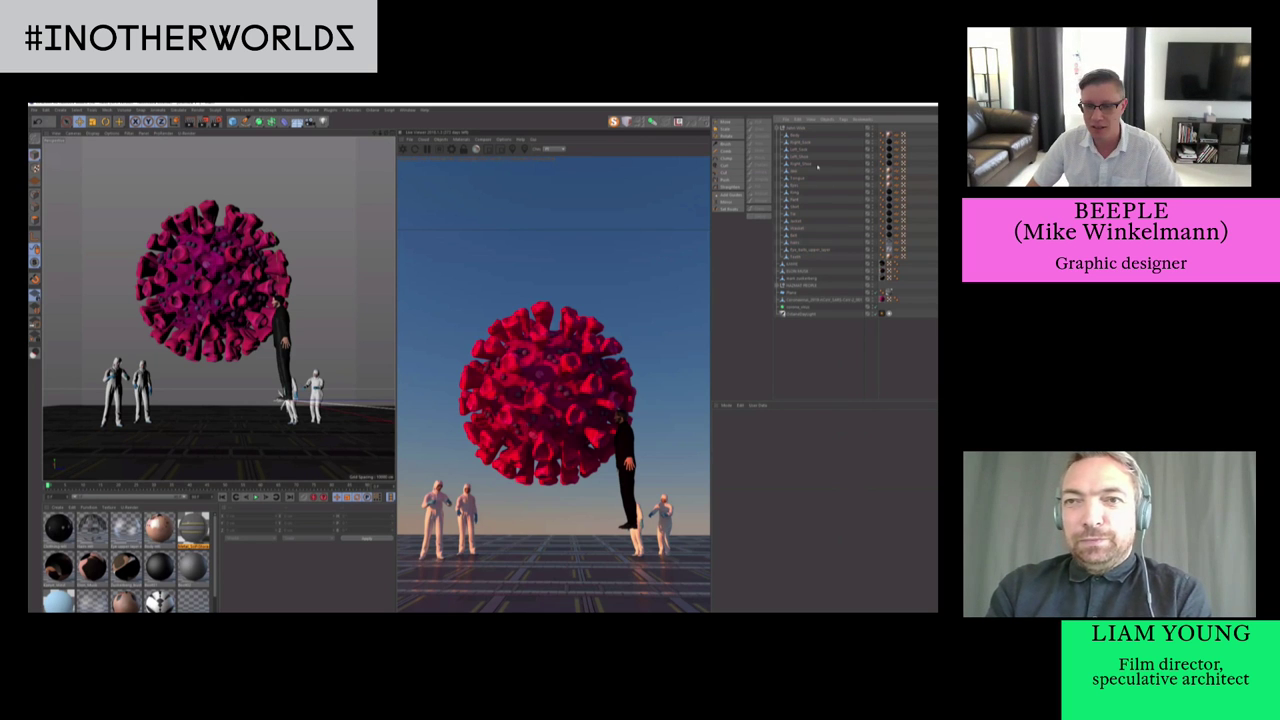
pyautogui.click(798, 129)
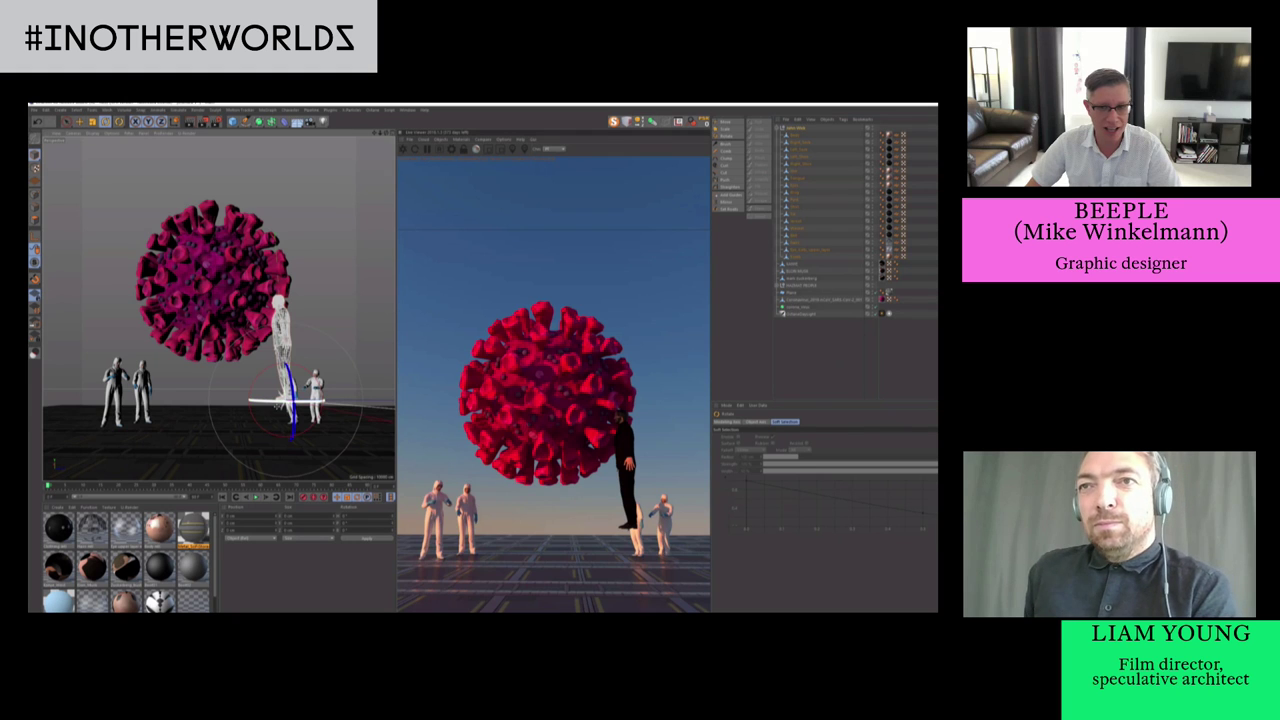
pyautogui.moveTo(353, 284); pyautogui.dragTo(340, 288)
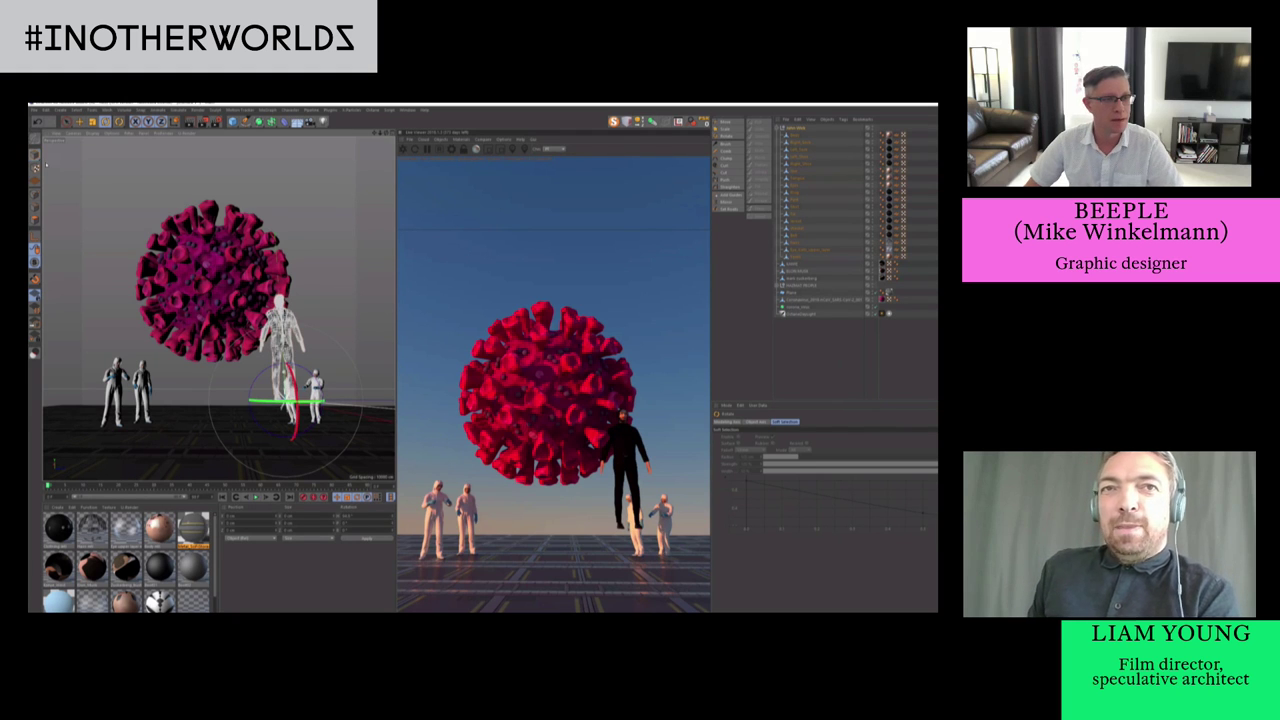
# Scale the man in black up to giant size and place him on the ground directly behind the coronavirus
pyautogui.press('e')
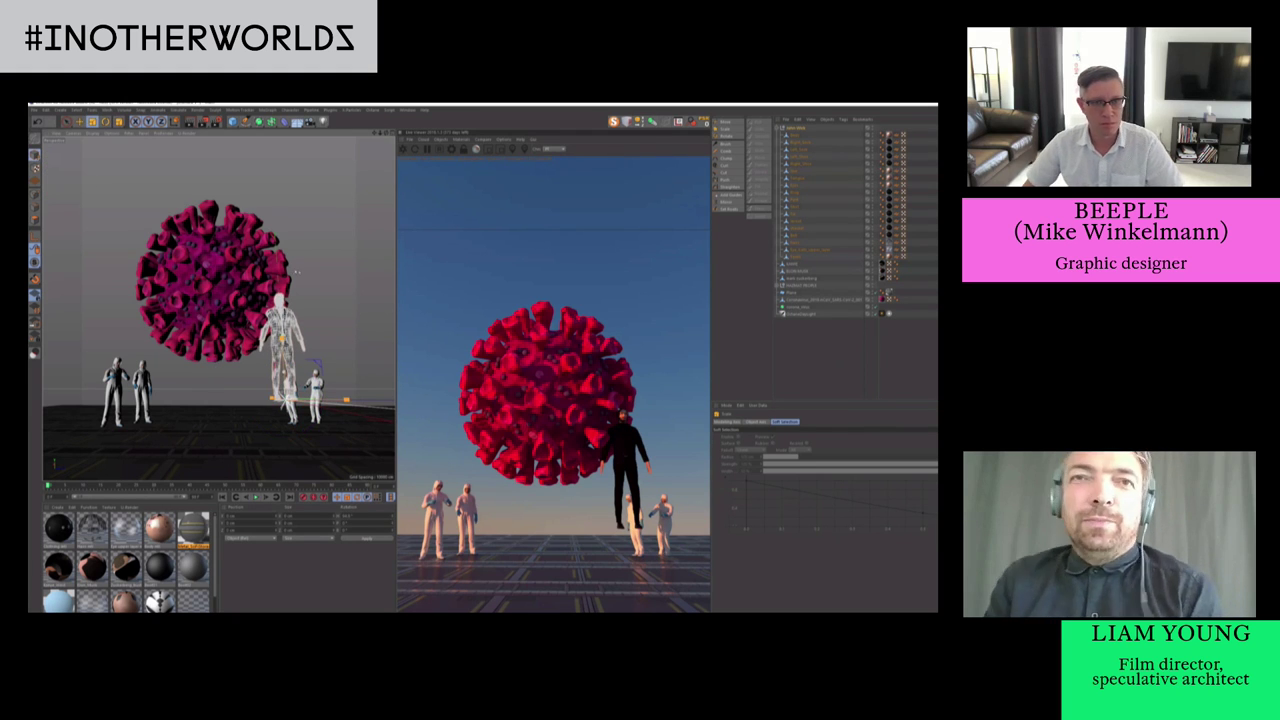
pyautogui.moveTo(297, 272); pyautogui.dragTo(318, 270)
pyautogui.moveTo(251, 320); pyautogui.dragTo(318, 318)
pyautogui.press('e')
pyautogui.moveTo(260, 430); pyautogui.dragTo(241, 295)
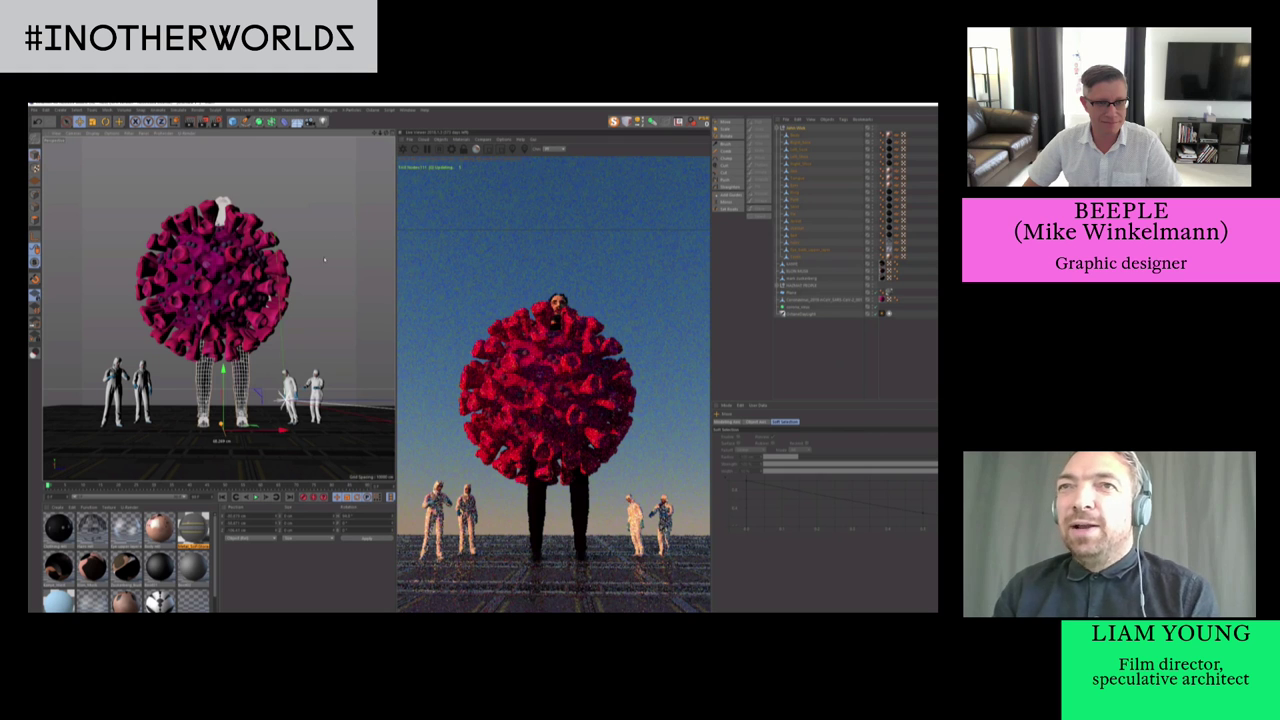
pyautogui.moveTo(325, 260); pyautogui.dragTo(332, 254)
# Scale the coronavirus down and lower it to the ground in front of the giant man's legs
pyautogui.click(264, 285)
pyautogui.press('t')
pyautogui.moveTo(342, 303); pyautogui.dragTo(289, 309)
pyautogui.press('e')
pyautogui.moveTo(298, 200); pyautogui.dragTo(306, 318)
pyautogui.click(310, 420)
pyautogui.press('t')
pyautogui.keyDown('alt'); pyautogui.moveTo(306, 378); pyautogui.dragTo(296, 345); pyautogui.keyUp('alt')
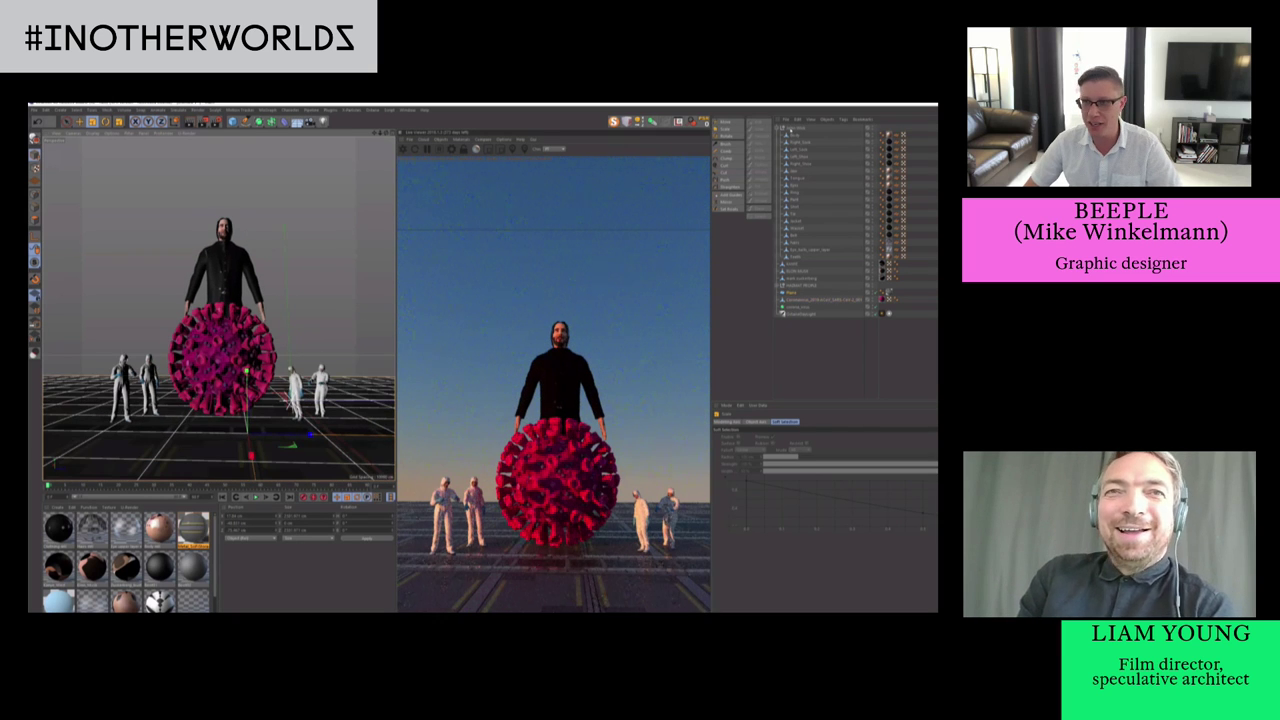
# Merge all the separate body and clothing meshes of the man in black into one object, deleting the originals
pyautogui.click(797, 128)
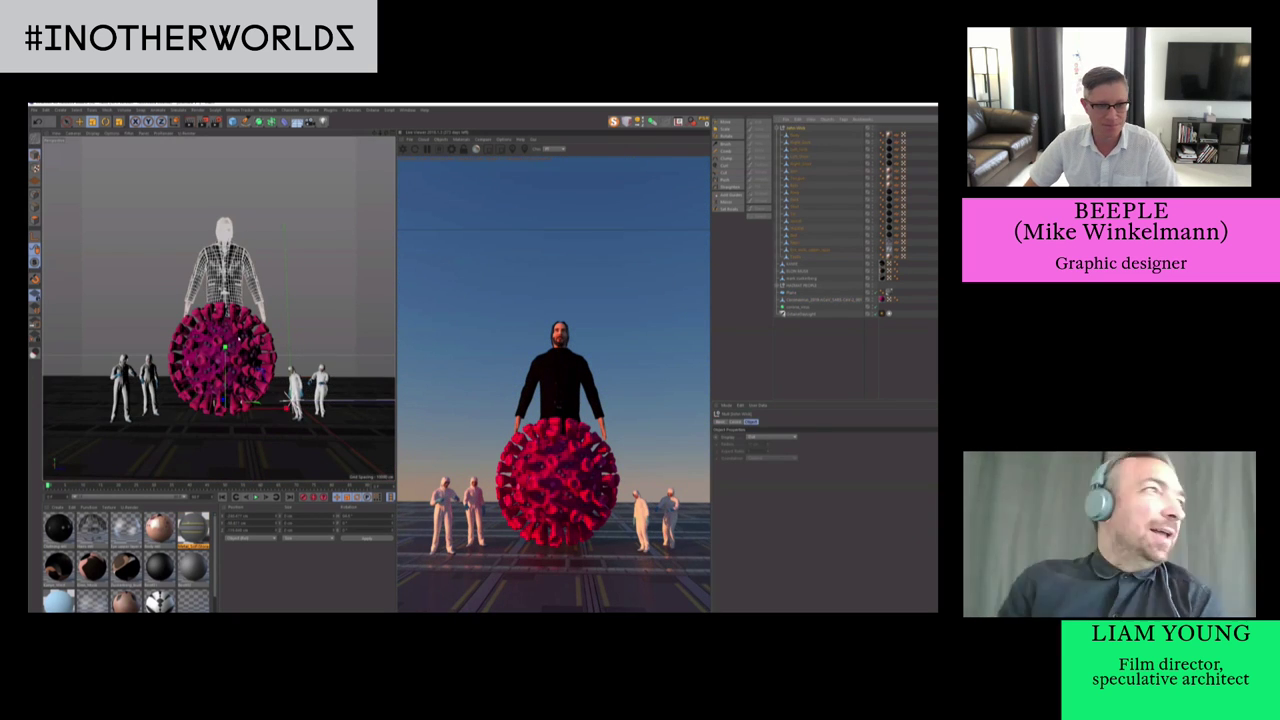
pyautogui.click(238, 350)
pyautogui.click(202, 260)
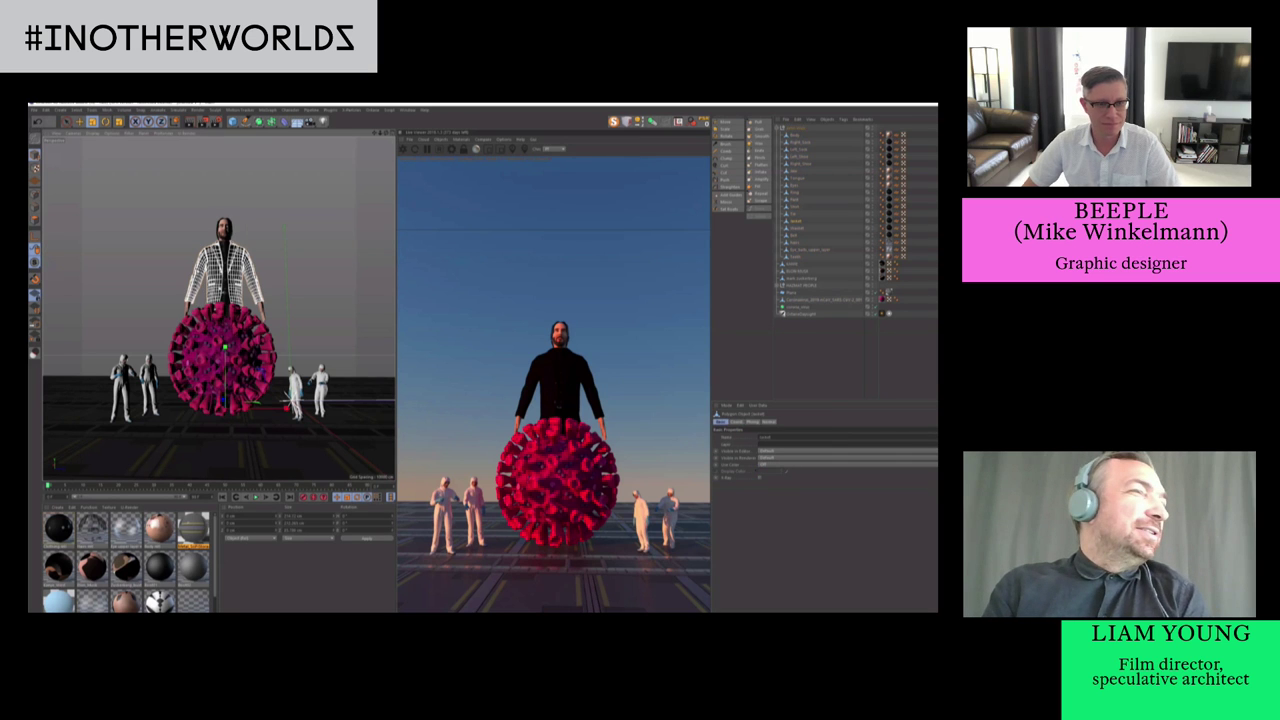
pyautogui.click(797, 128)
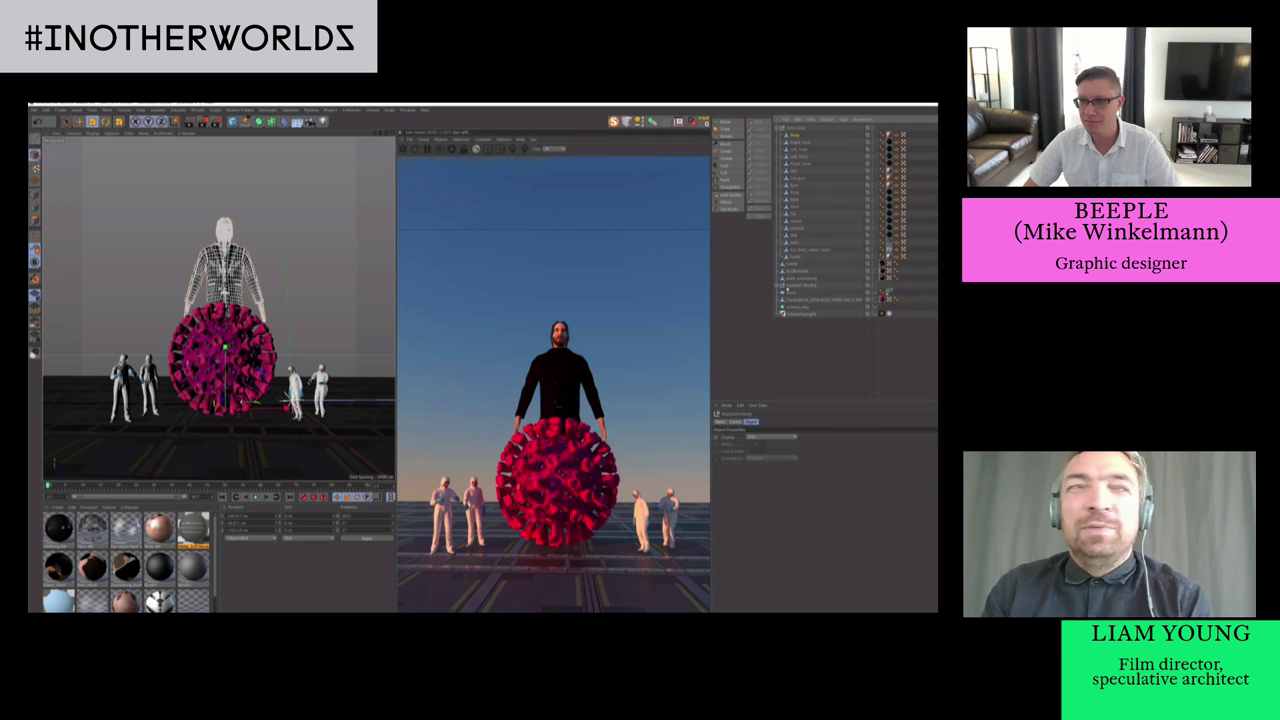
pyautogui.click(795, 135)
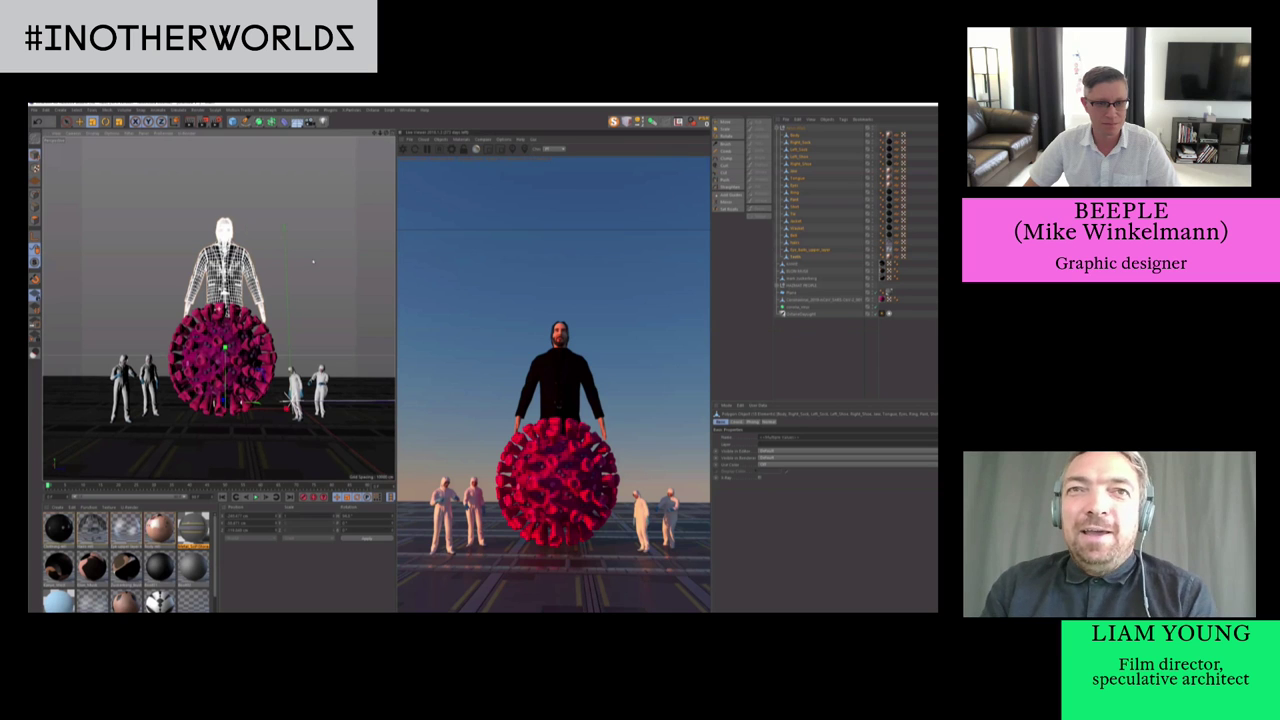
pyautogui.keyDown('alt'); pyautogui.moveTo(312, 272); pyautogui.dragTo(310, 245, button='middle'); pyautogui.keyUp('alt')
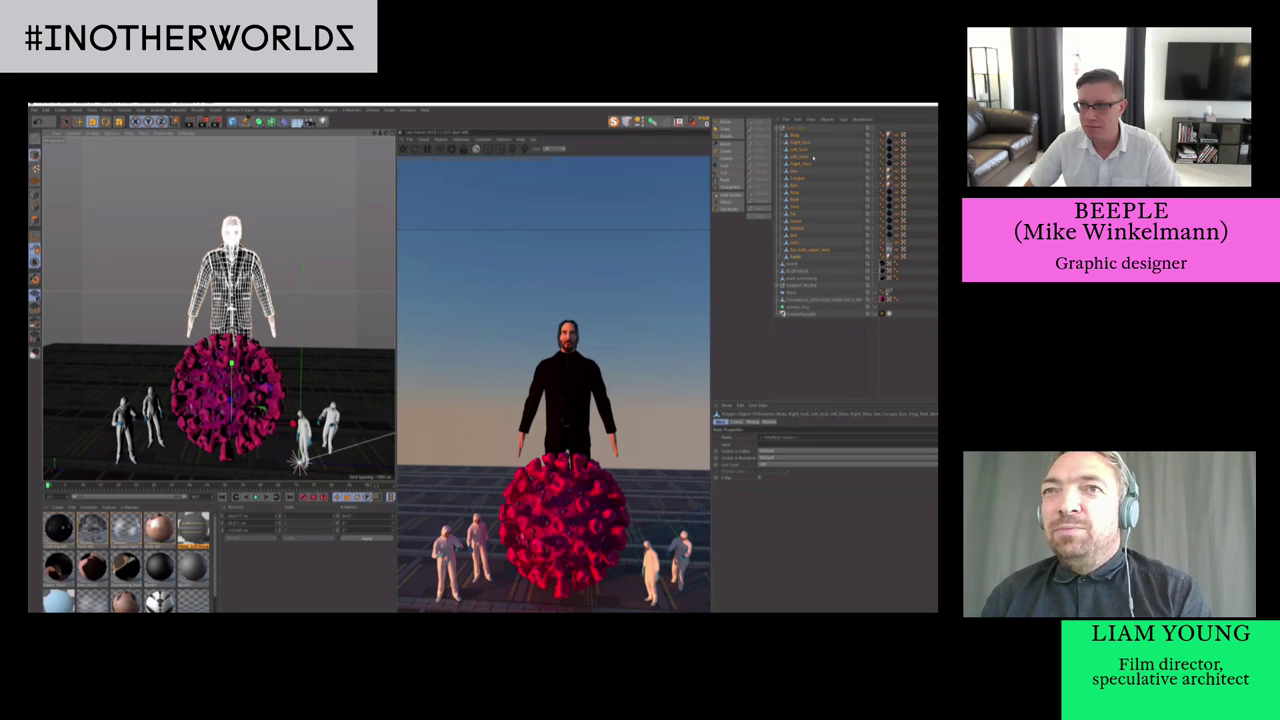
pyautogui.rightClick(811, 329)
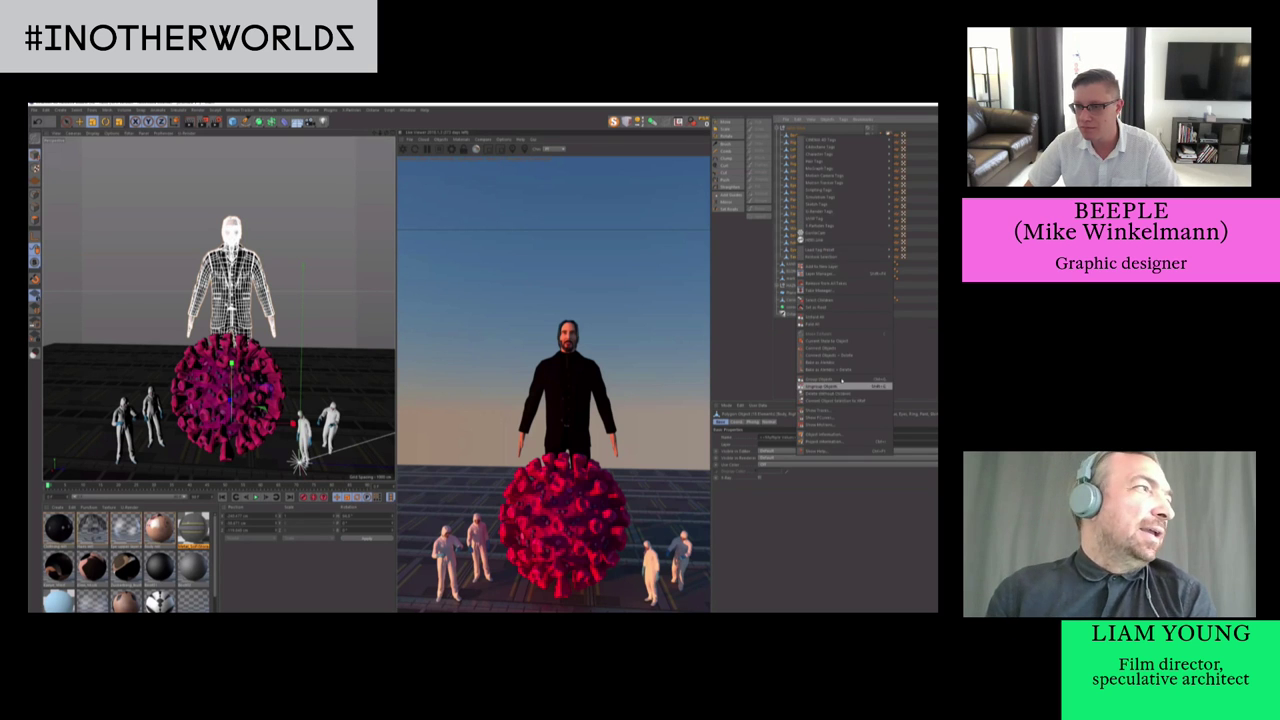
pyautogui.click(830, 369)
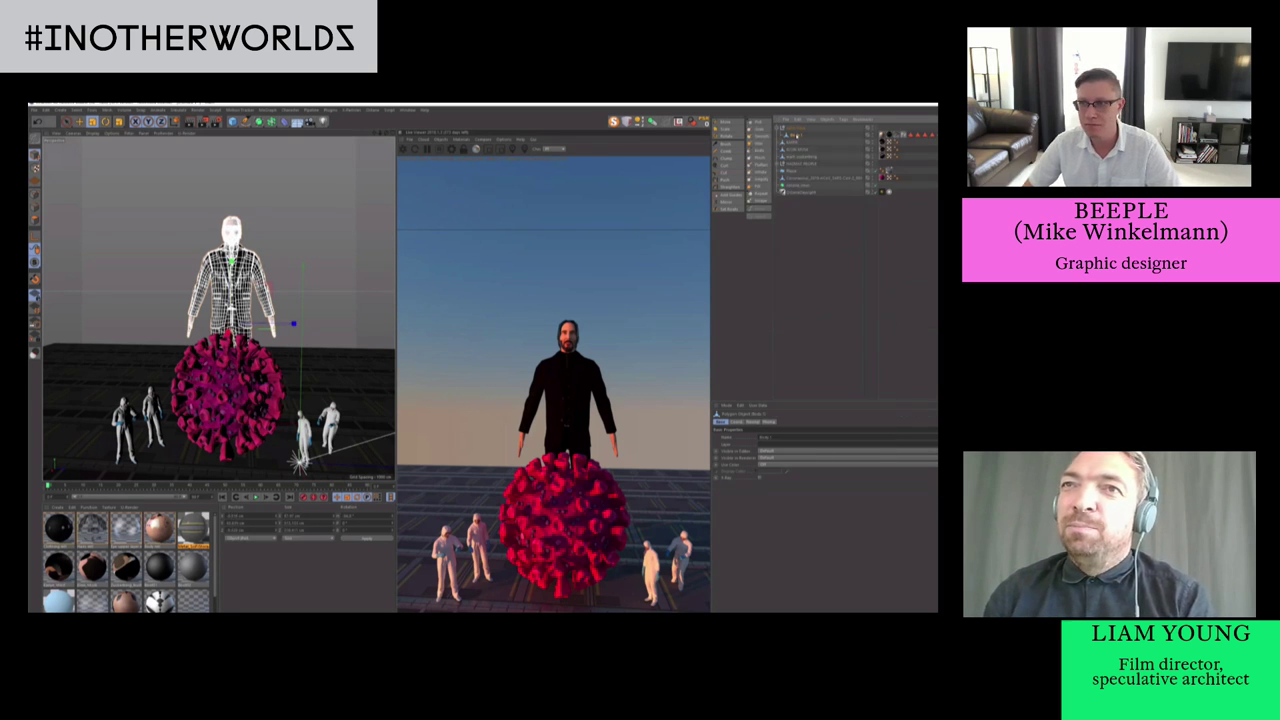
# Raise the merged man so that he stands on top of the coronavirus
pyautogui.press('e')
pyautogui.moveTo(295, 231); pyautogui.dragTo(295, 225)
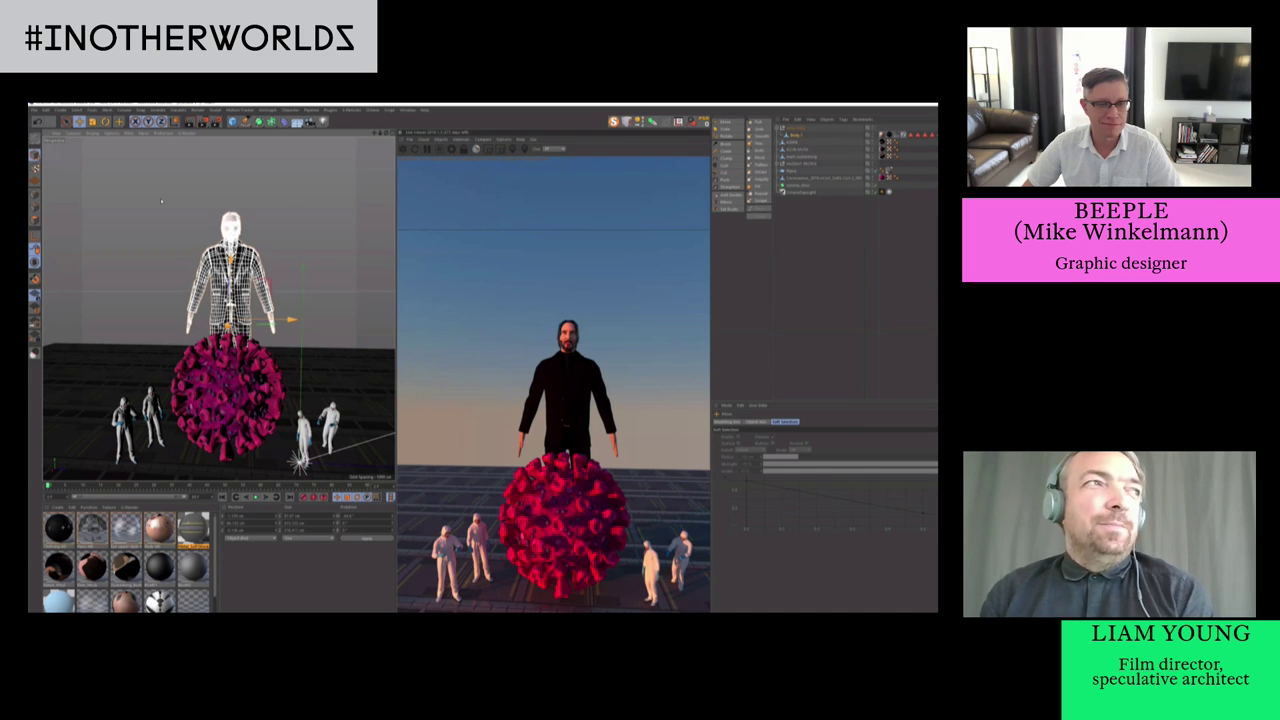
pyautogui.moveTo(161, 201); pyautogui.dragTo(163, 183)
pyautogui.moveTo(193, 265); pyautogui.dragTo(193, 252)
# Select the polygons of each of the man's arms in turn and rotate both arms up into an outstretched pose
pyautogui.press('Return')
pyautogui.press('space')
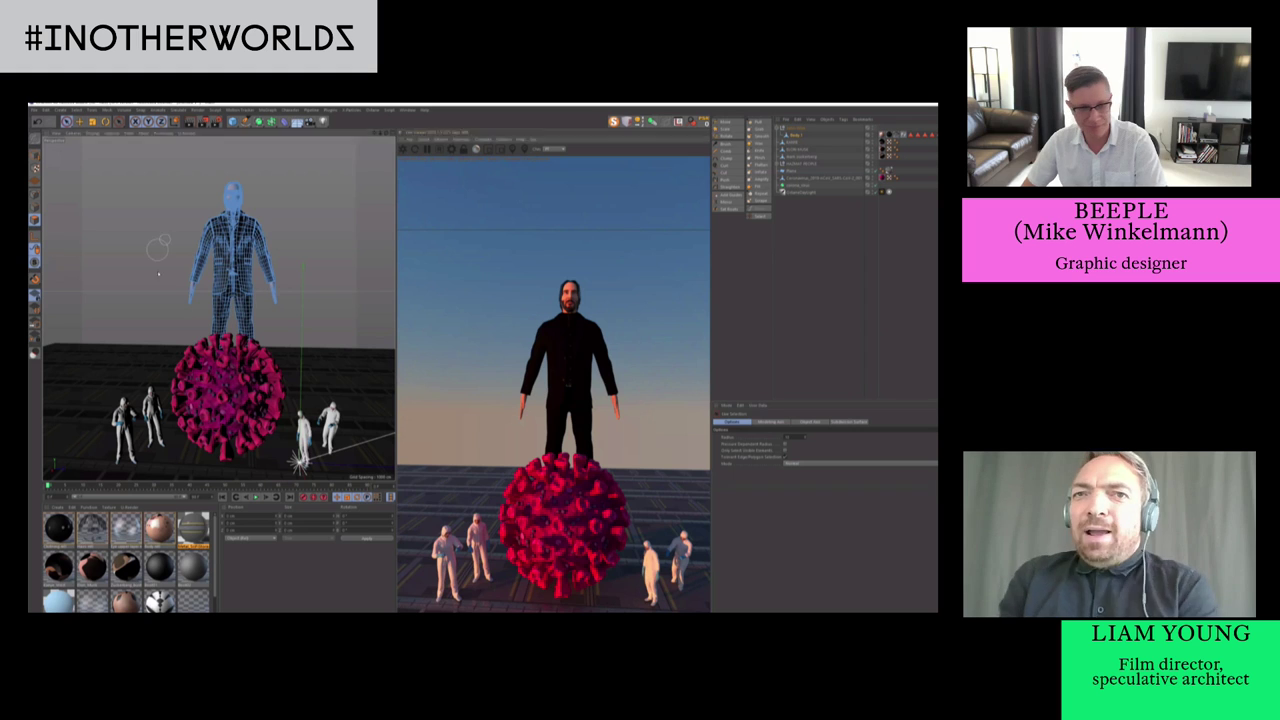
pyautogui.click(175, 281)
pyautogui.moveTo(175, 281); pyautogui.dragTo(185, 223)
pyautogui.press('r')
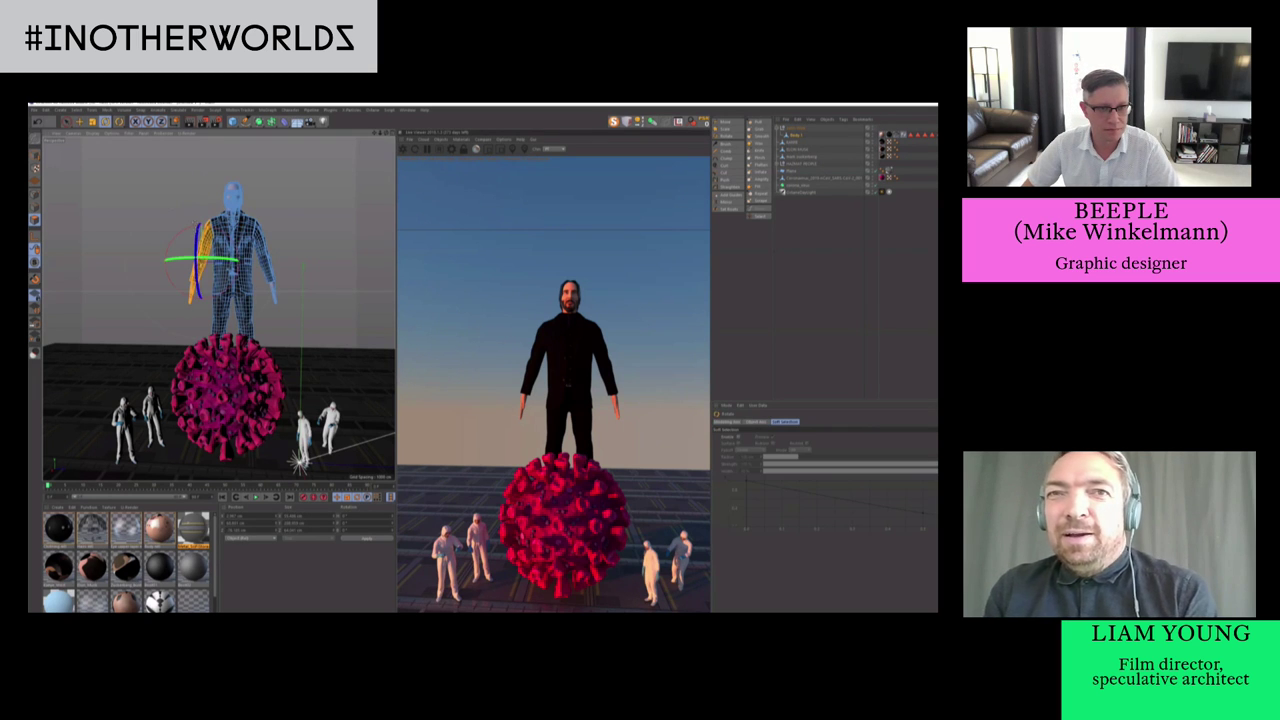
pyautogui.moveTo(236, 254); pyautogui.dragTo(305, 240)
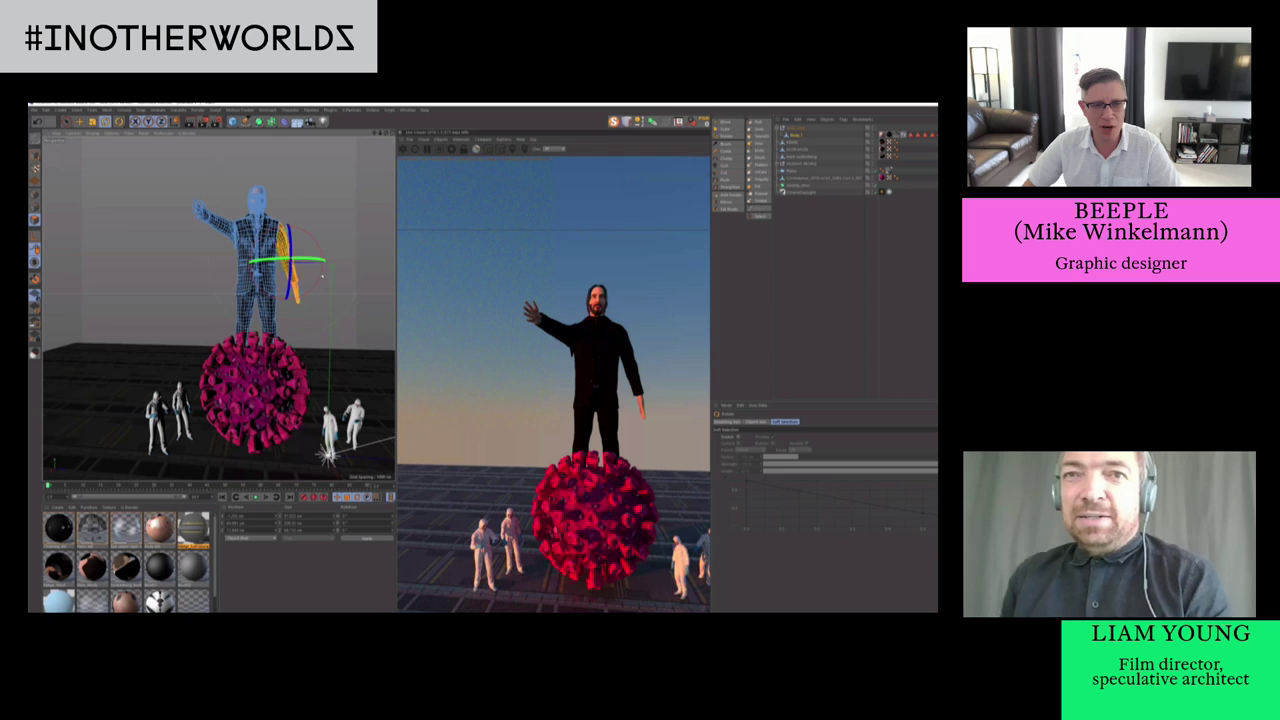
pyautogui.moveTo(292, 264); pyautogui.dragTo(239, 279)
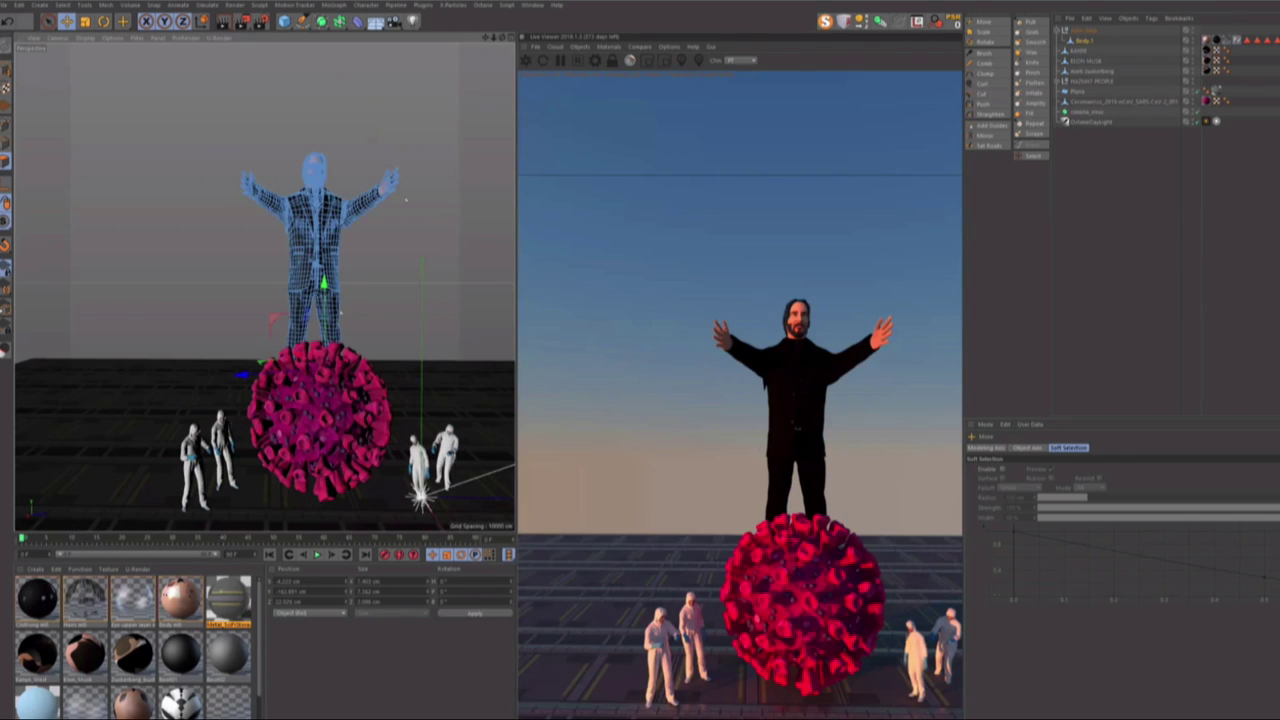
# Take the man's merged mesh out of its parent group and delete the group
pyautogui.click(1081, 32)
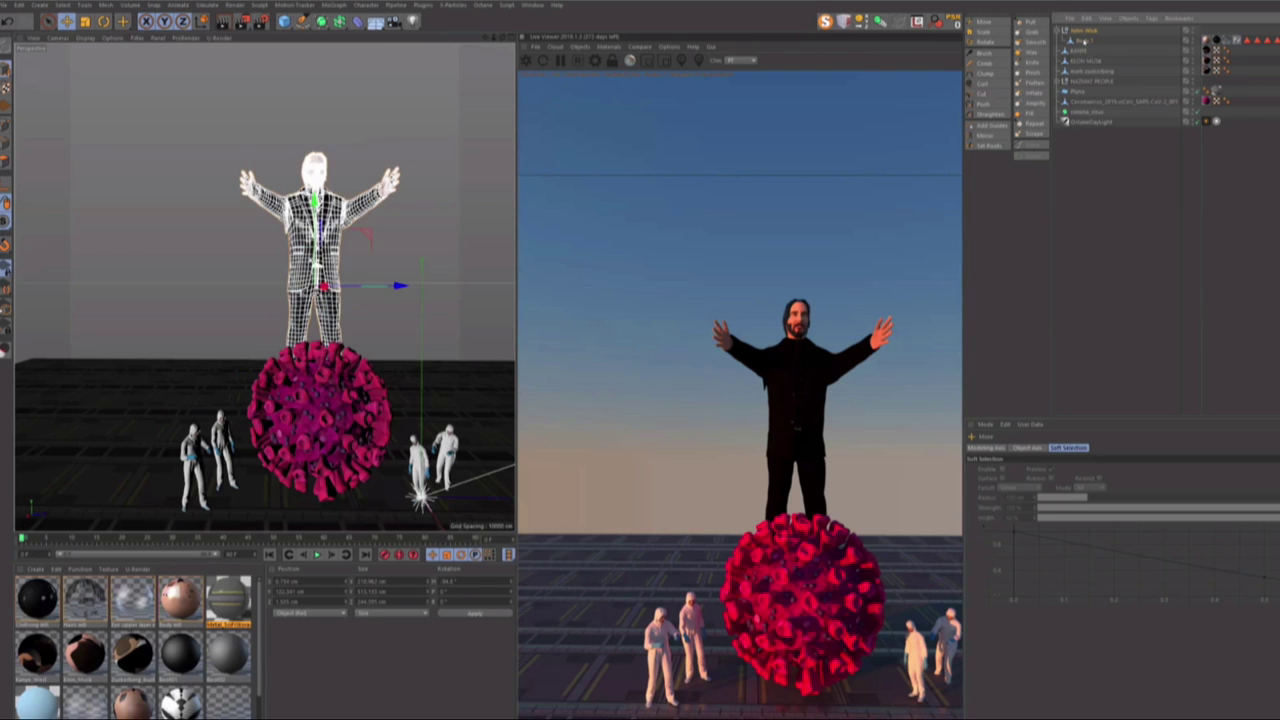
pyautogui.click(1084, 31)
pyautogui.click(1085, 41)
pyautogui.moveTo(1085, 41); pyautogui.dragTo(1083, 27)
pyautogui.click(1084, 41)
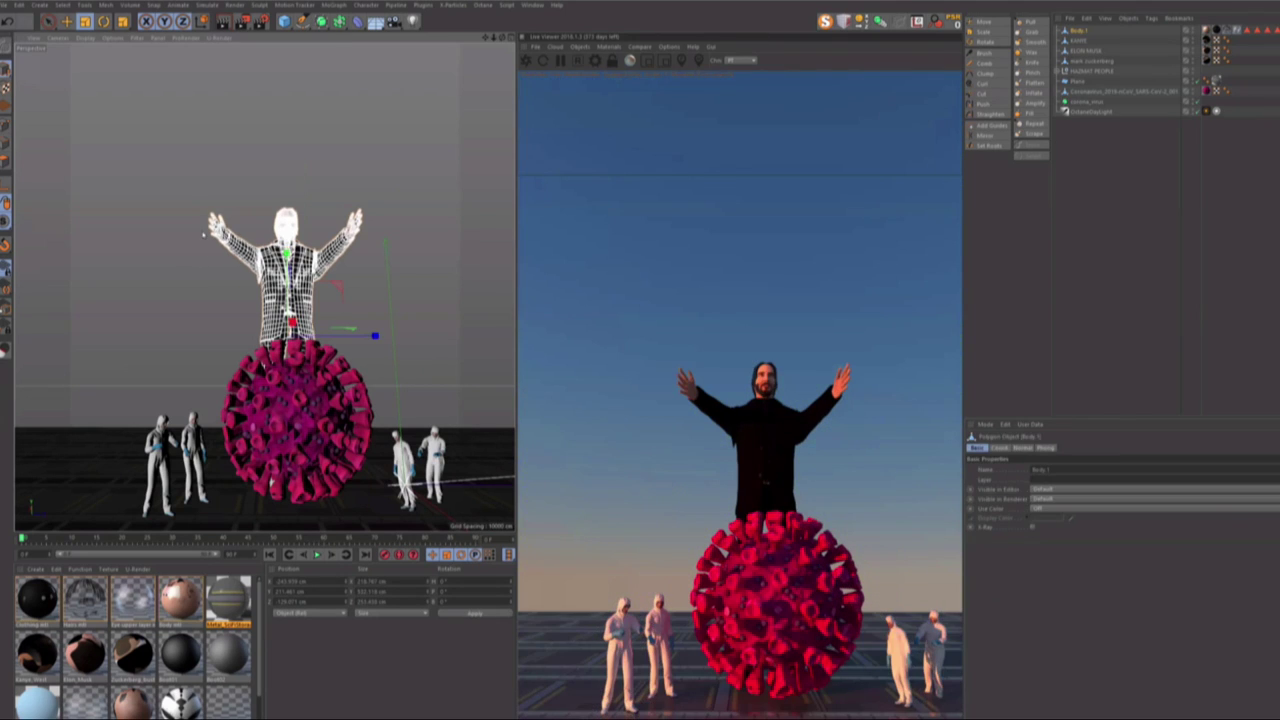
# Select the polygons of one of the man's forearms and enable soft selection with a much smaller radius
pyautogui.click(5, 160)
pyautogui.click(48, 21)
pyautogui.moveTo(236, 244); pyautogui.dragTo(205, 229)
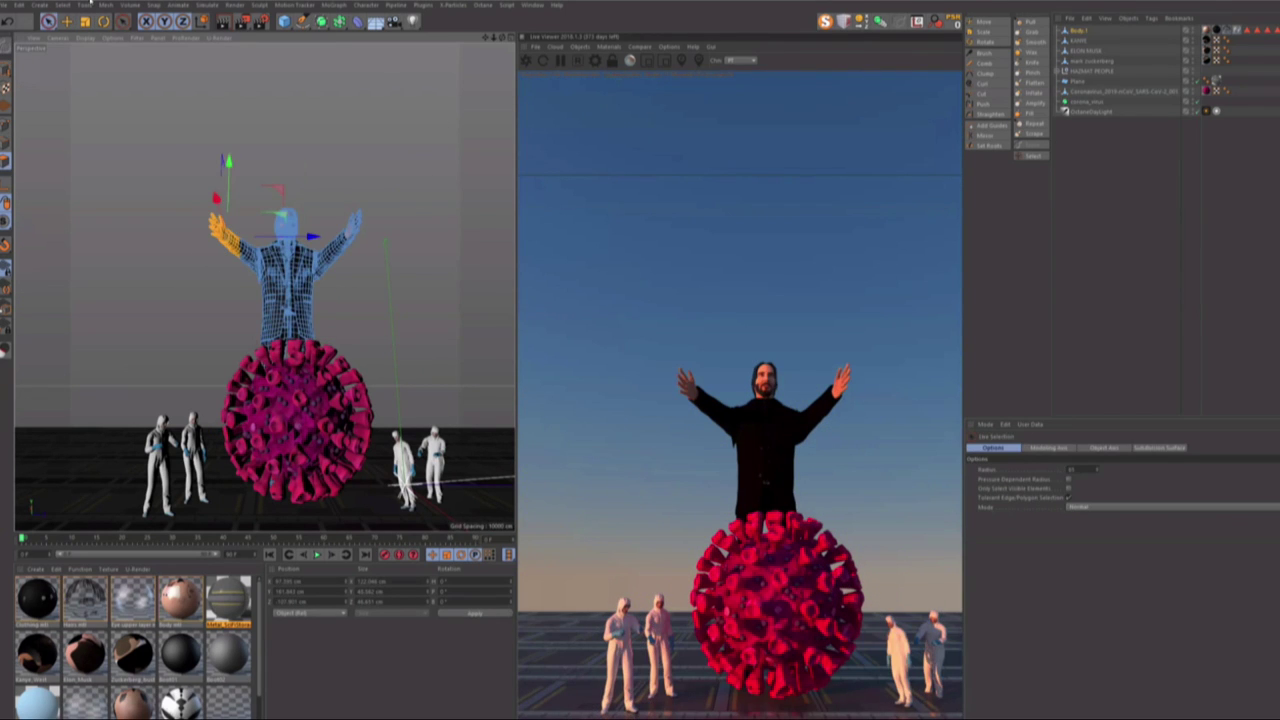
pyautogui.click(66, 21)
pyautogui.click(1003, 470)
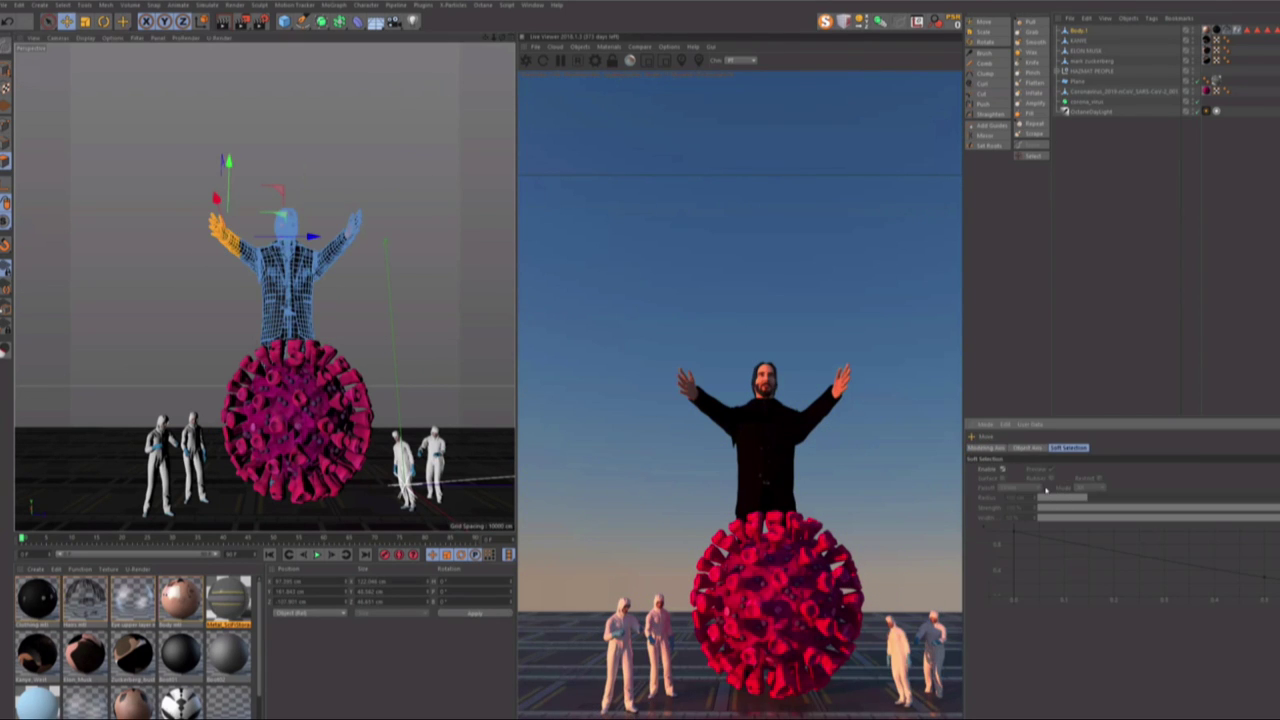
pyautogui.moveTo(1066, 499); pyautogui.dragTo(1048, 500)
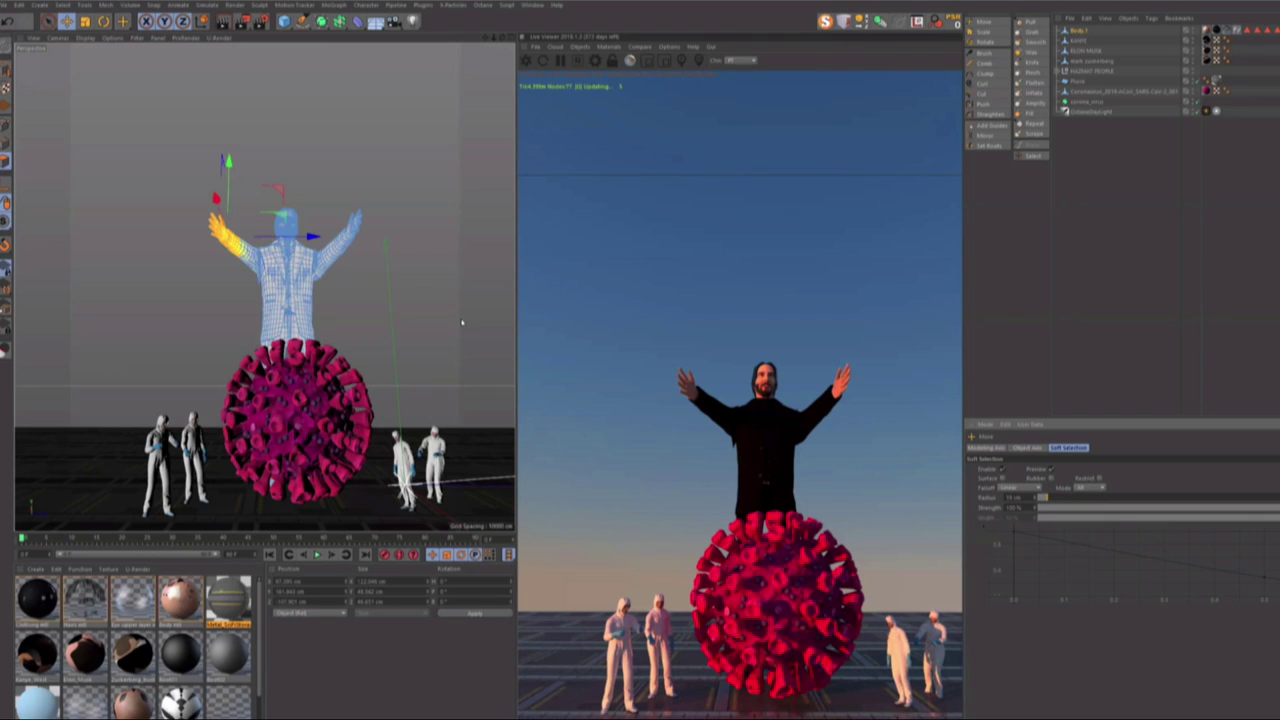
# Try to bend the man's arm by rotating the soft-selected forearm and hand
pyautogui.press('r')
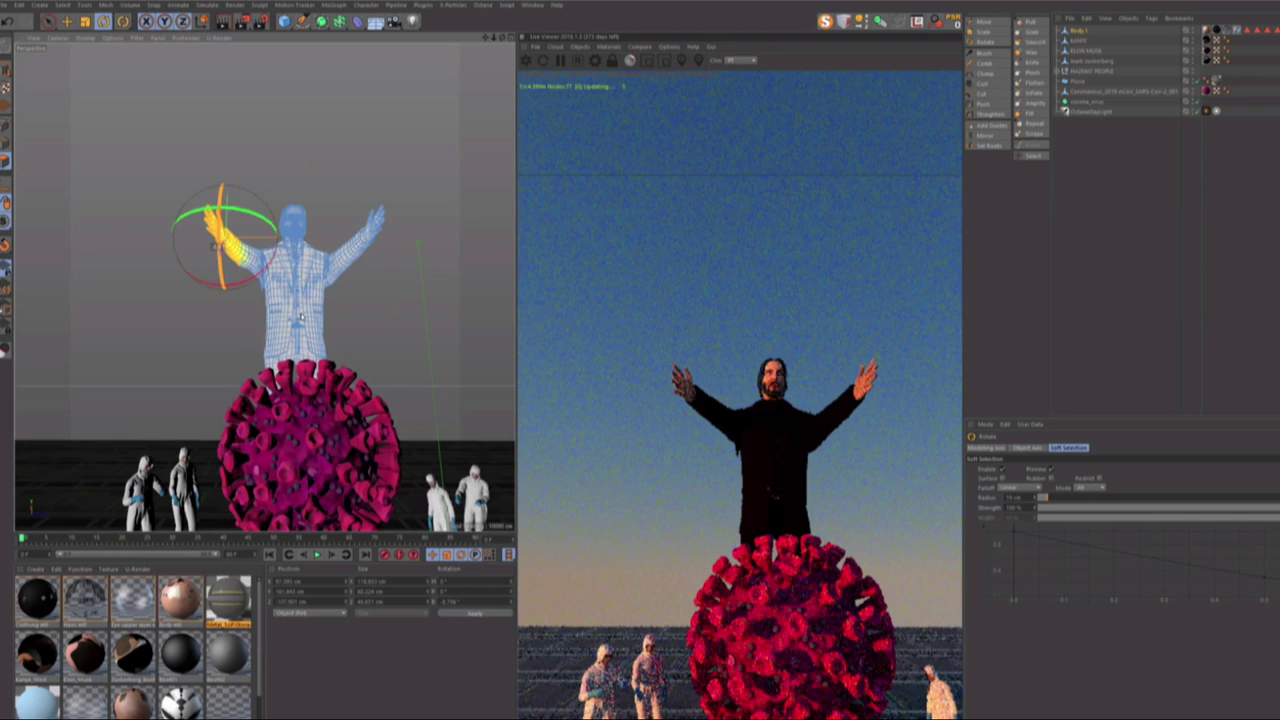
pyautogui.moveTo(402, 316); pyautogui.dragTo(254, 299)
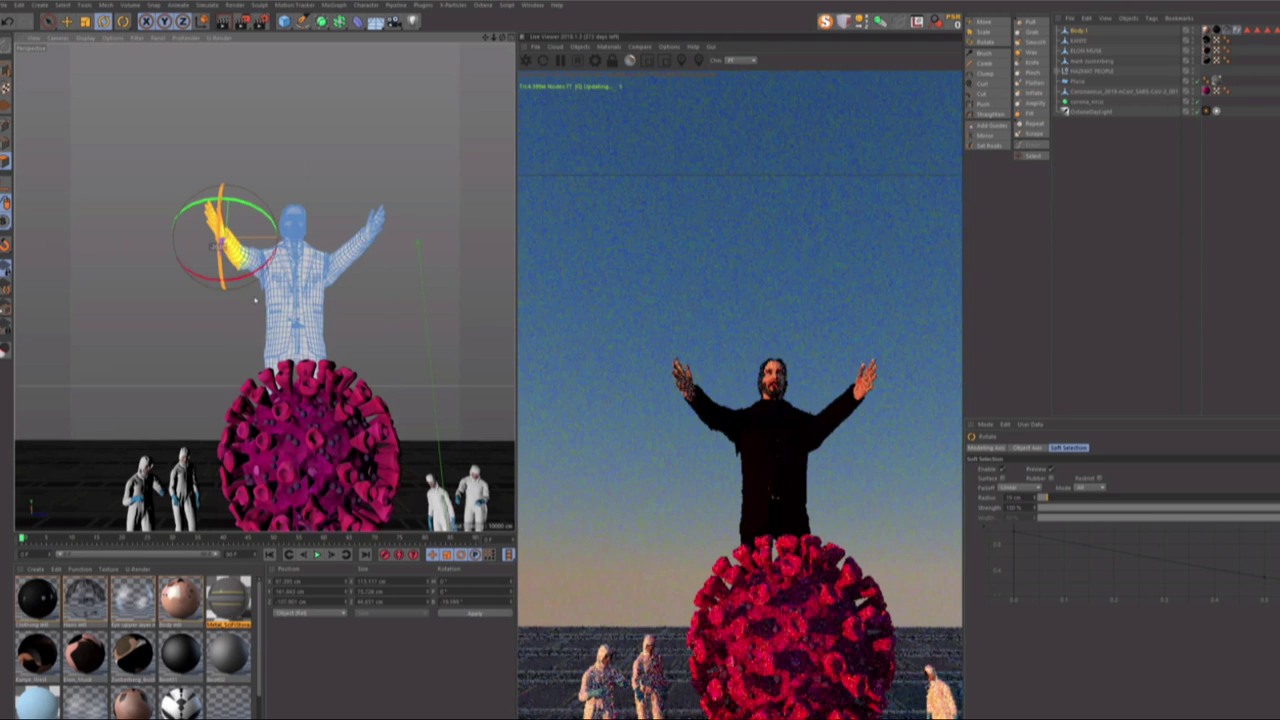
pyautogui.click(306, 316)
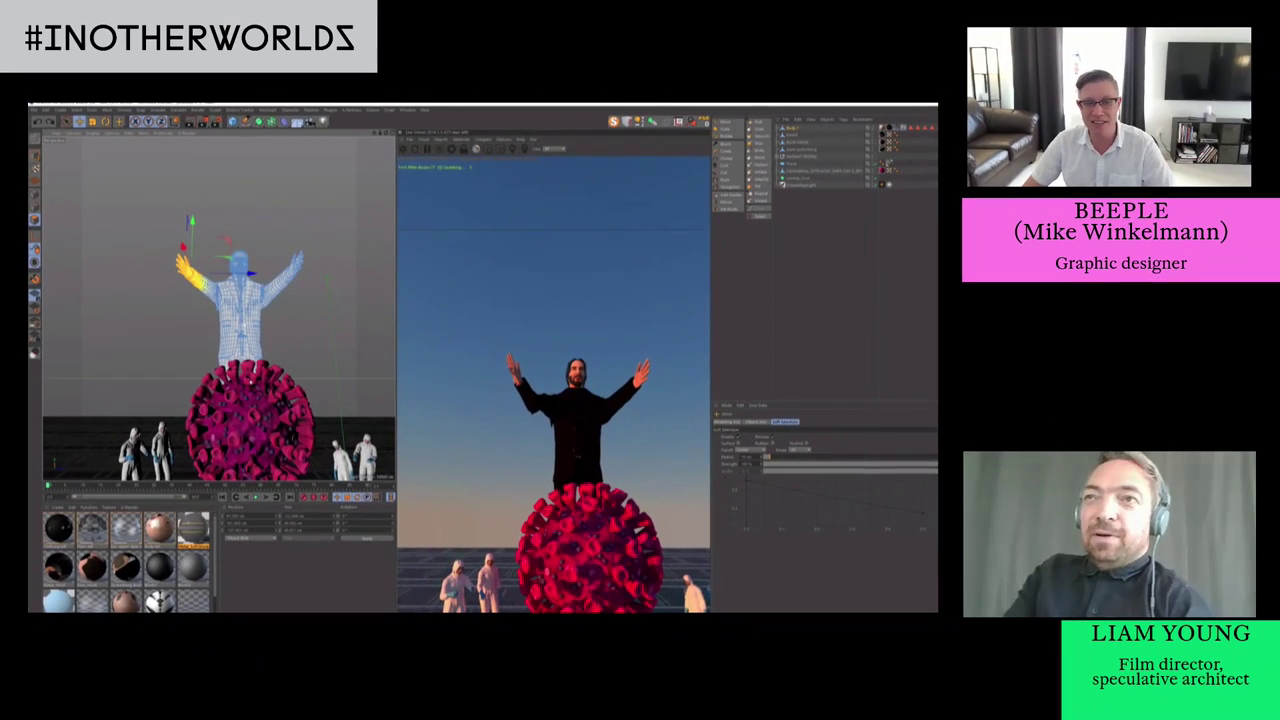
# Move the whole coronavirus from beneath the man to float high above his head
pyautogui.click(824, 170)
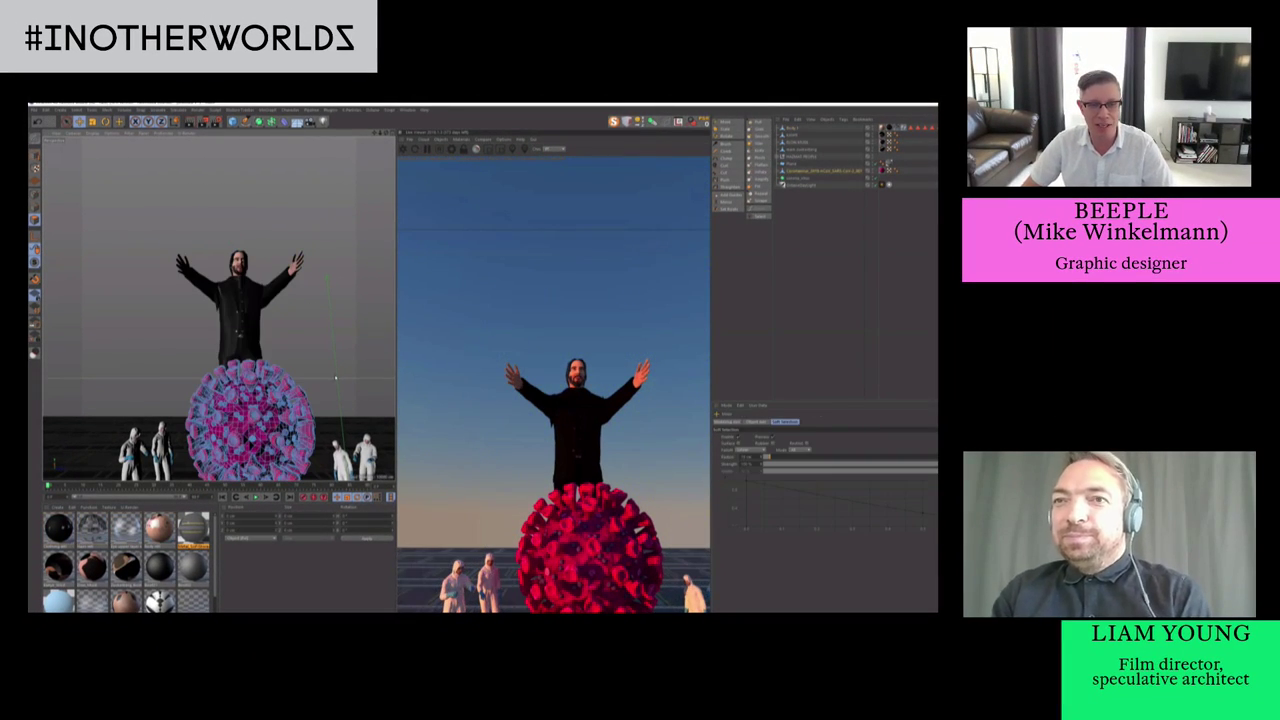
pyautogui.click(35, 155)
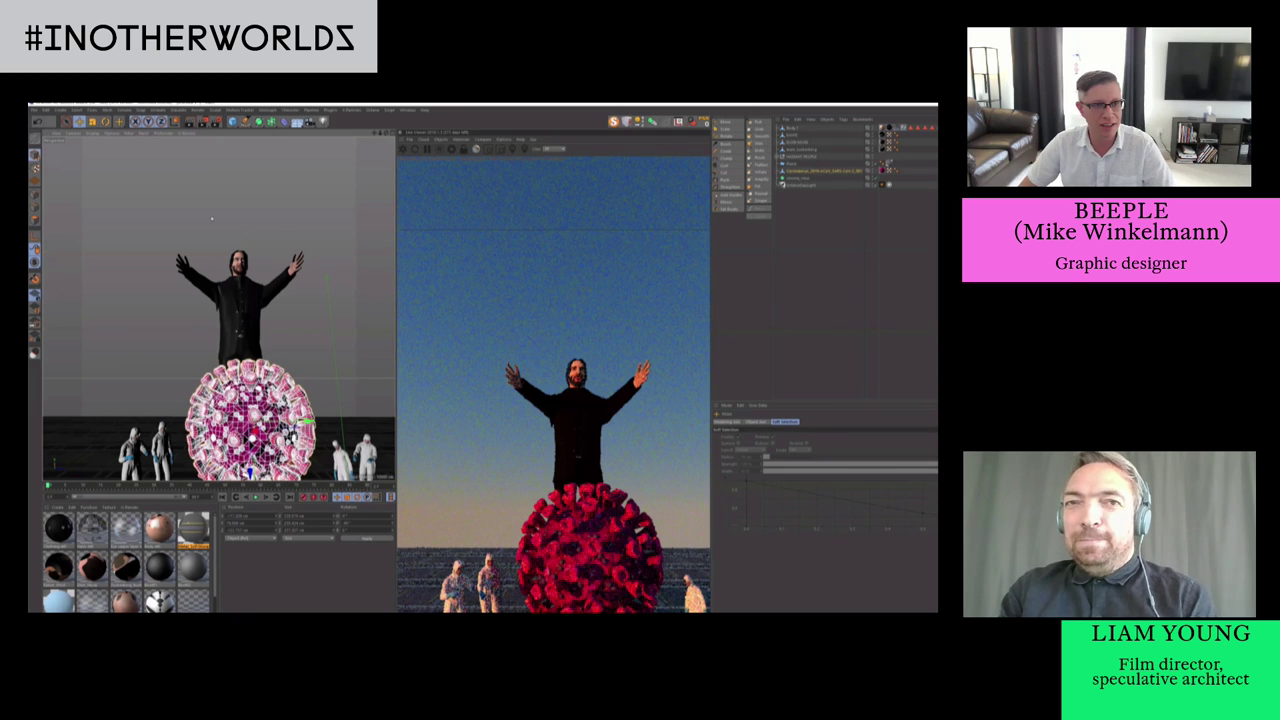
pyautogui.keyDown('alt'); pyautogui.moveTo(249, 286); pyautogui.dragTo(190, 274); pyautogui.keyUp('alt')
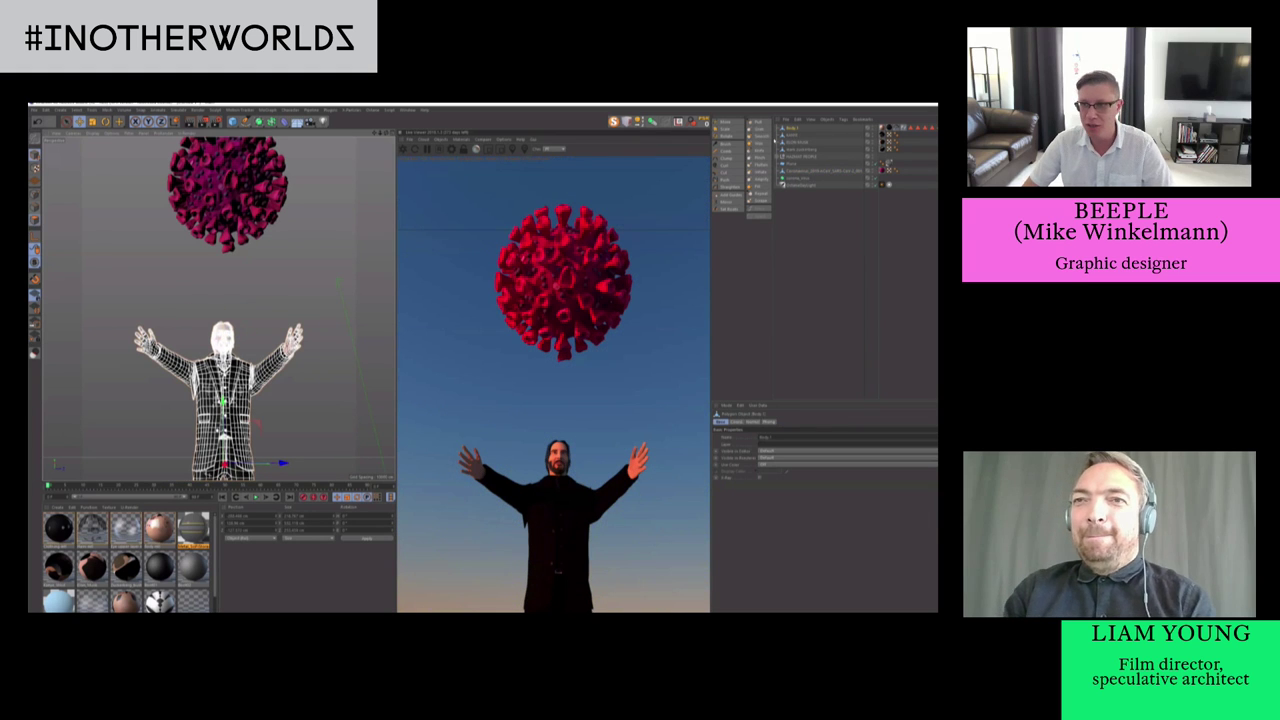
pyautogui.click(903, 127)
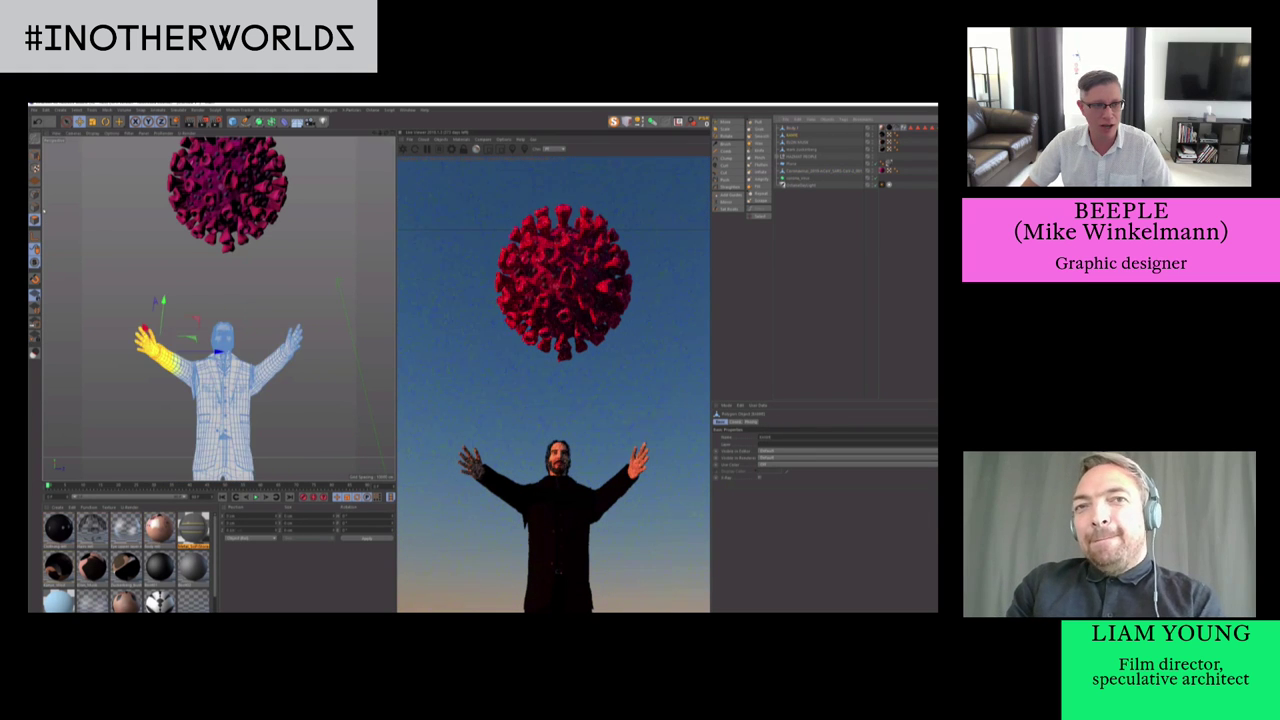
pyautogui.click(792, 135)
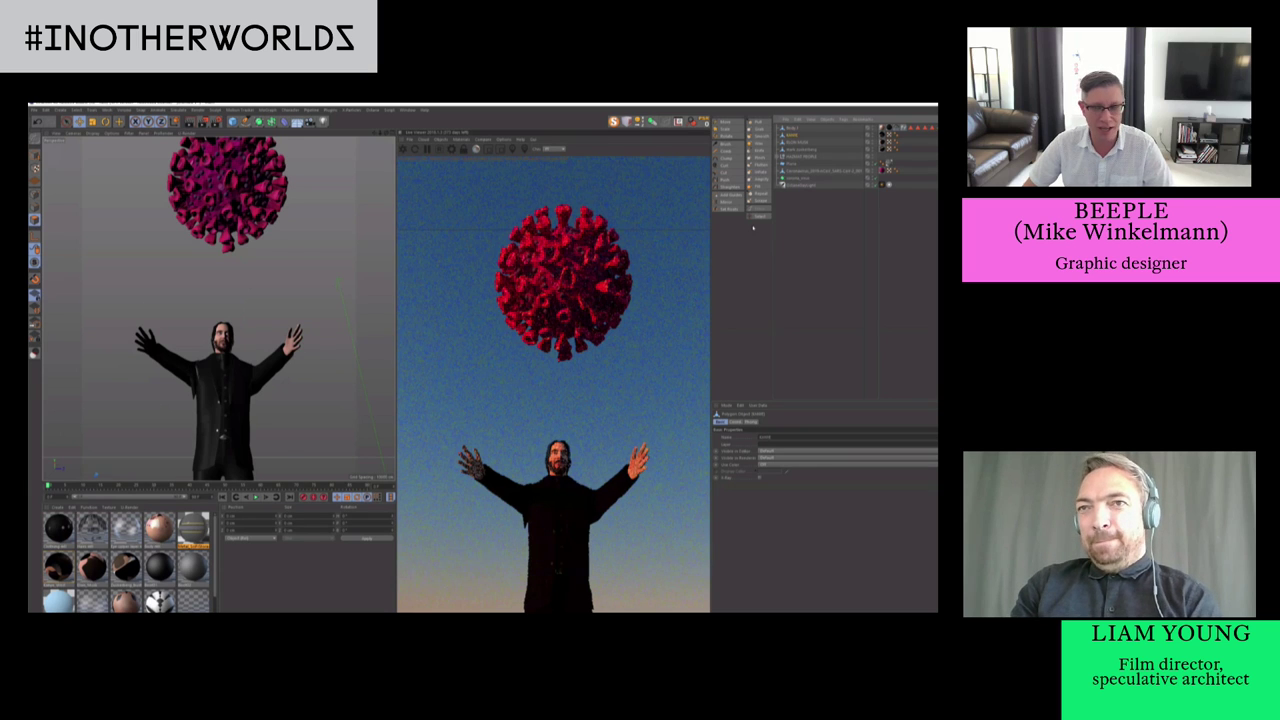
pyautogui.click(792, 128)
pyautogui.press('space')
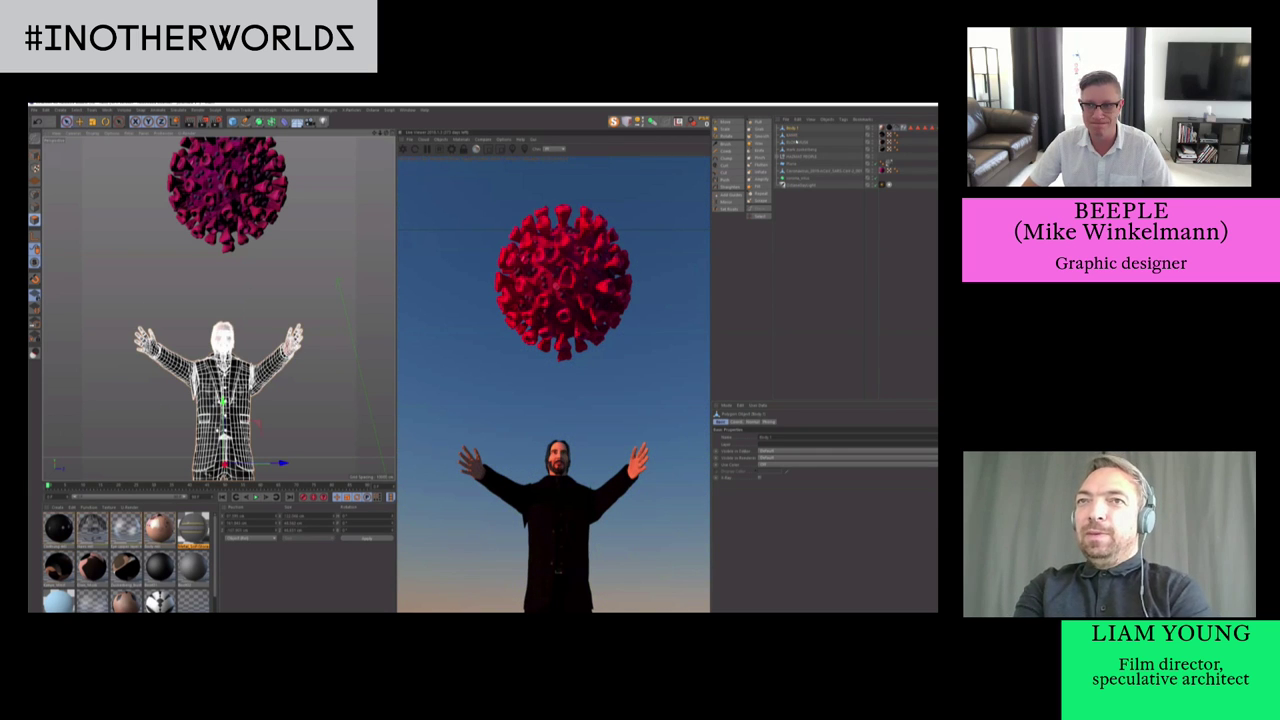
pyautogui.click(889, 128)
pyautogui.click(792, 135)
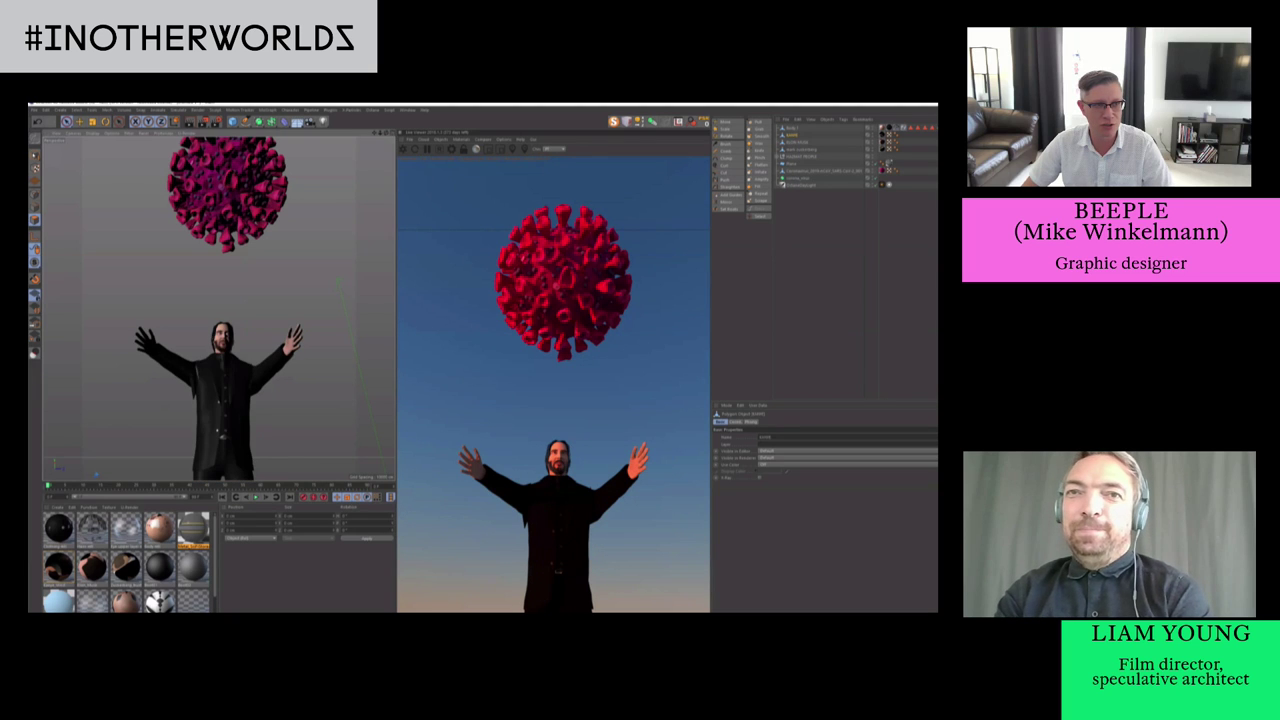
pyautogui.click(227, 359)
pyautogui.click(35, 155)
pyautogui.press('space')
pyautogui.click(223, 430)
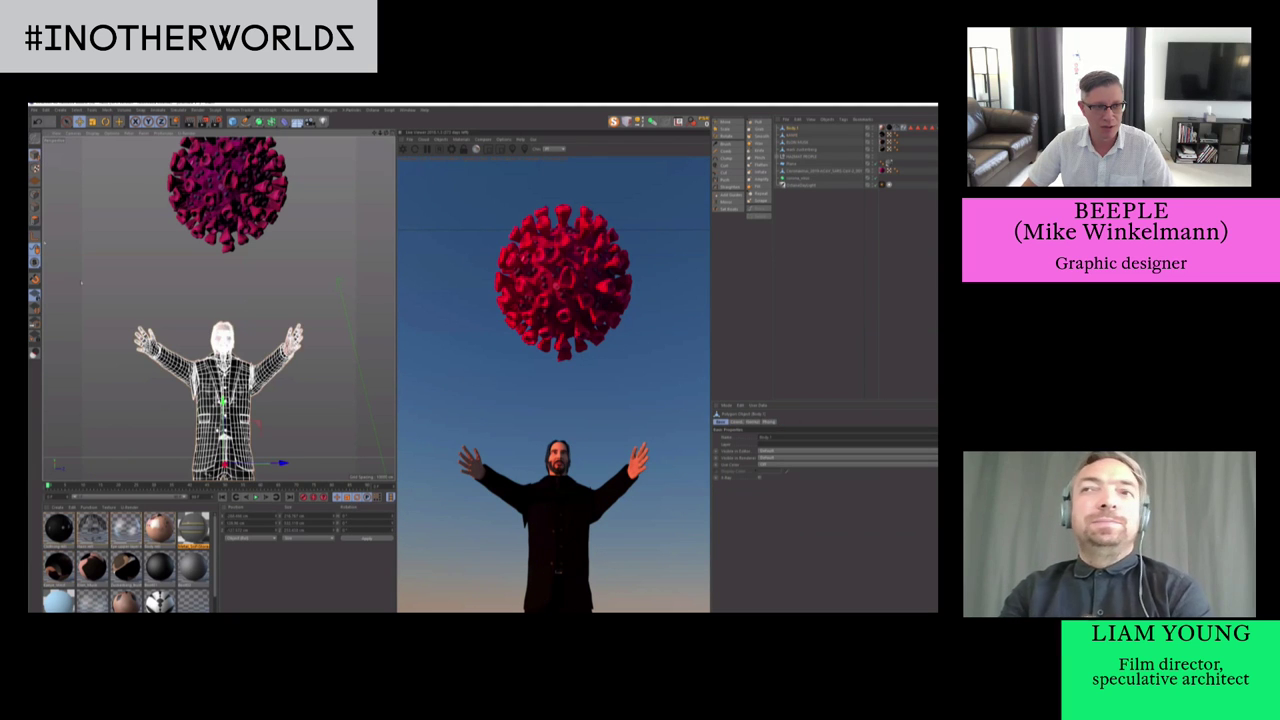
# Adjust the soft selection radius and rotate the man's already selected forearm and hand so they point upward
pyautogui.click(35, 219)
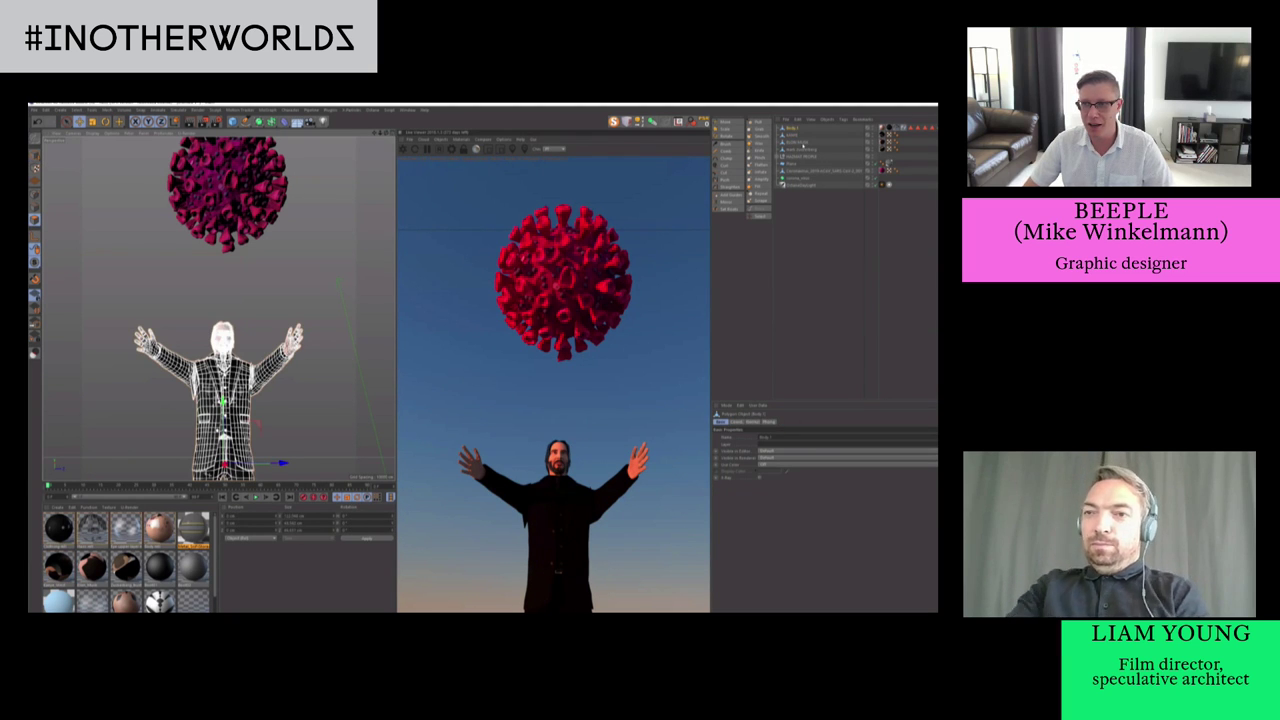
pyautogui.press('r')
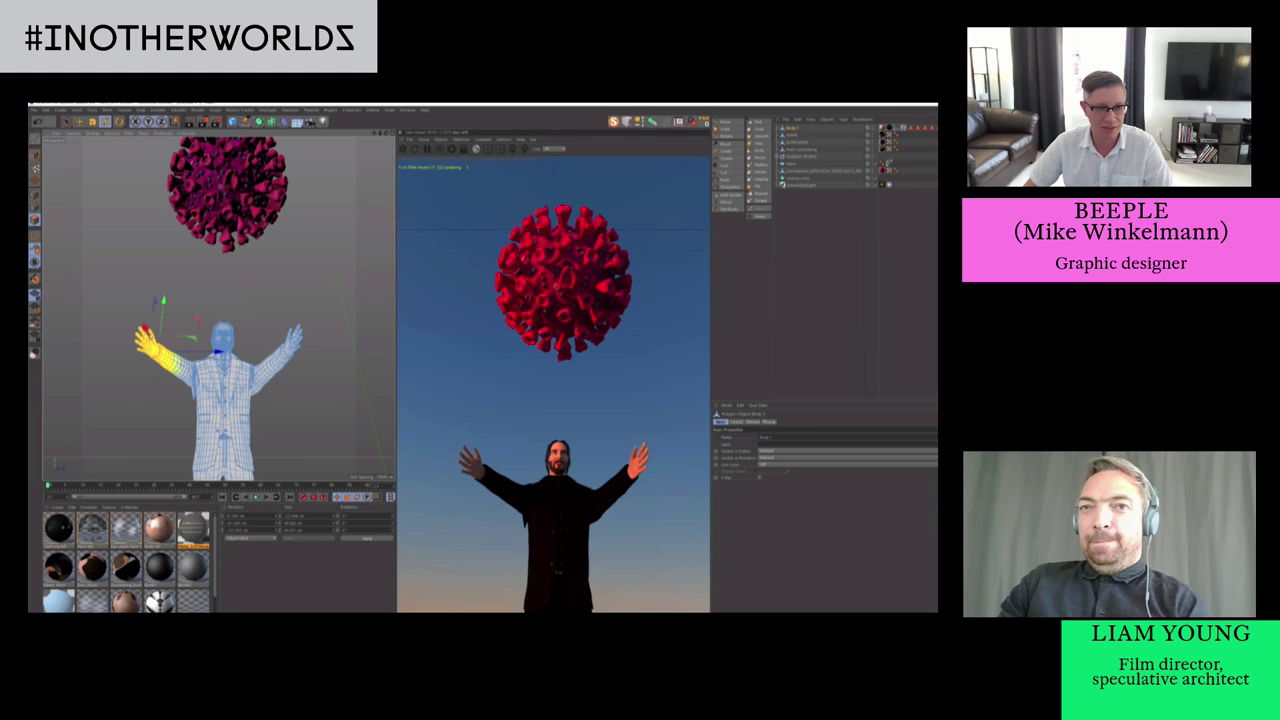
pyautogui.moveTo(149, 347); pyautogui.dragTo(154, 324)
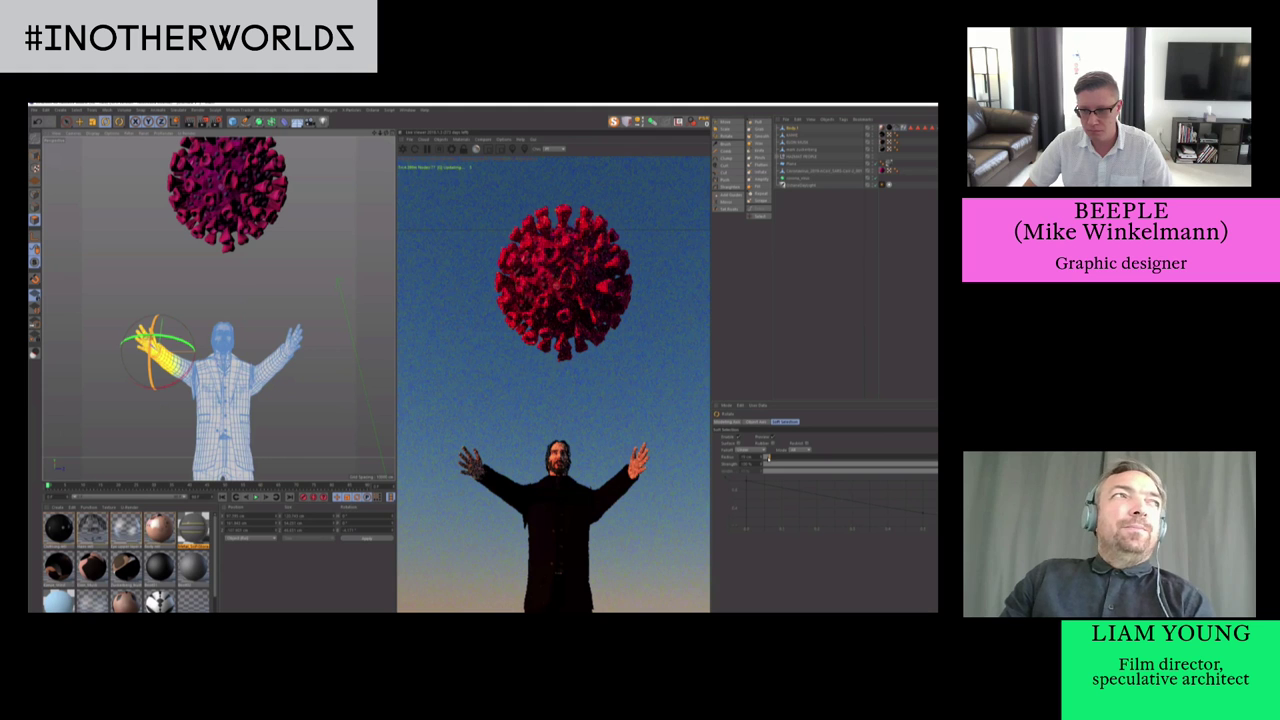
pyautogui.moveTo(768, 459); pyautogui.dragTo(773, 458)
pyautogui.hotkey('ctrl', 'z')
pyautogui.hotkey('ctrl', 'z')
pyautogui.press('e')
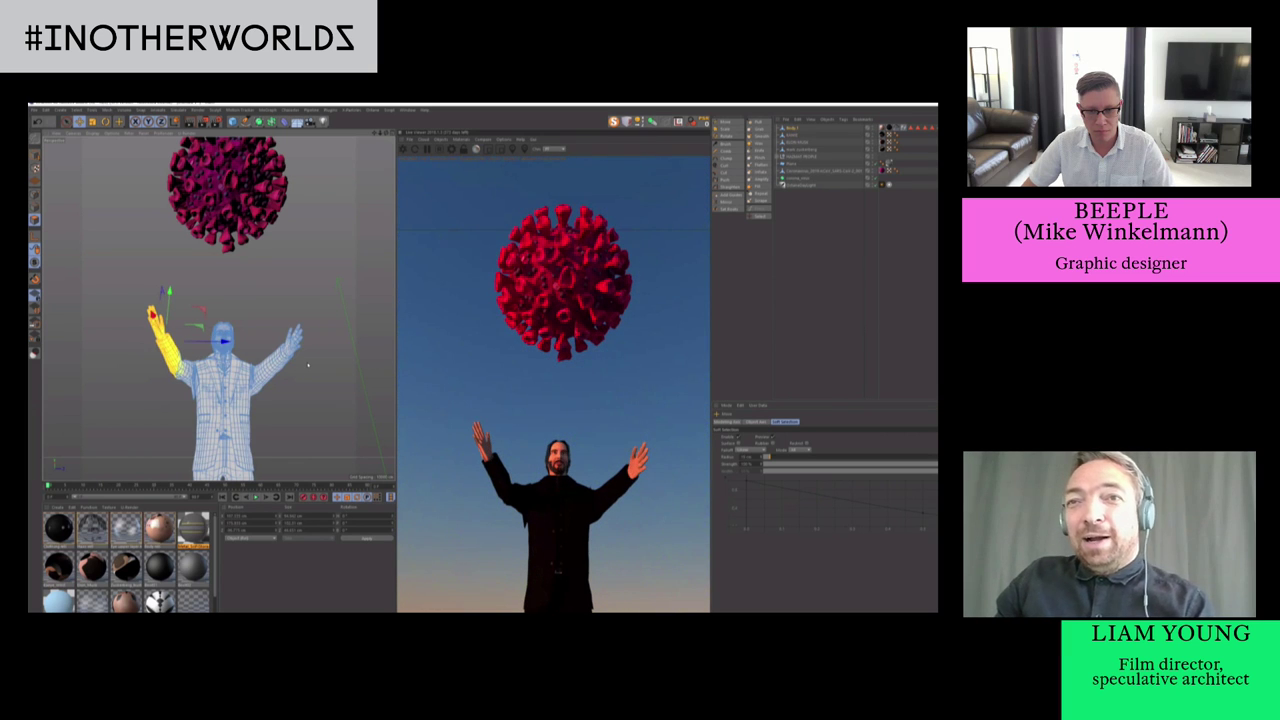
# Select the hand and forearm on the man's other side and rotate them upward to match the first arm
pyautogui.press('9')
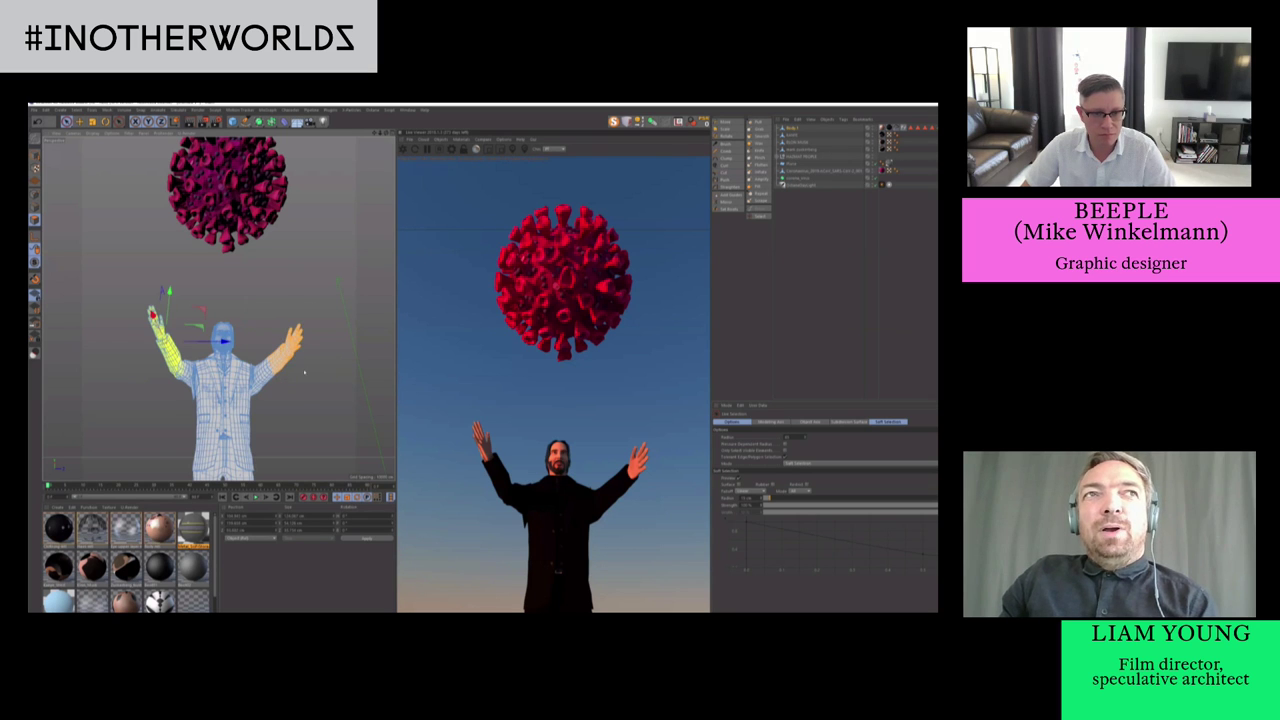
pyautogui.click(298, 325)
pyautogui.press('r')
pyautogui.press('r')
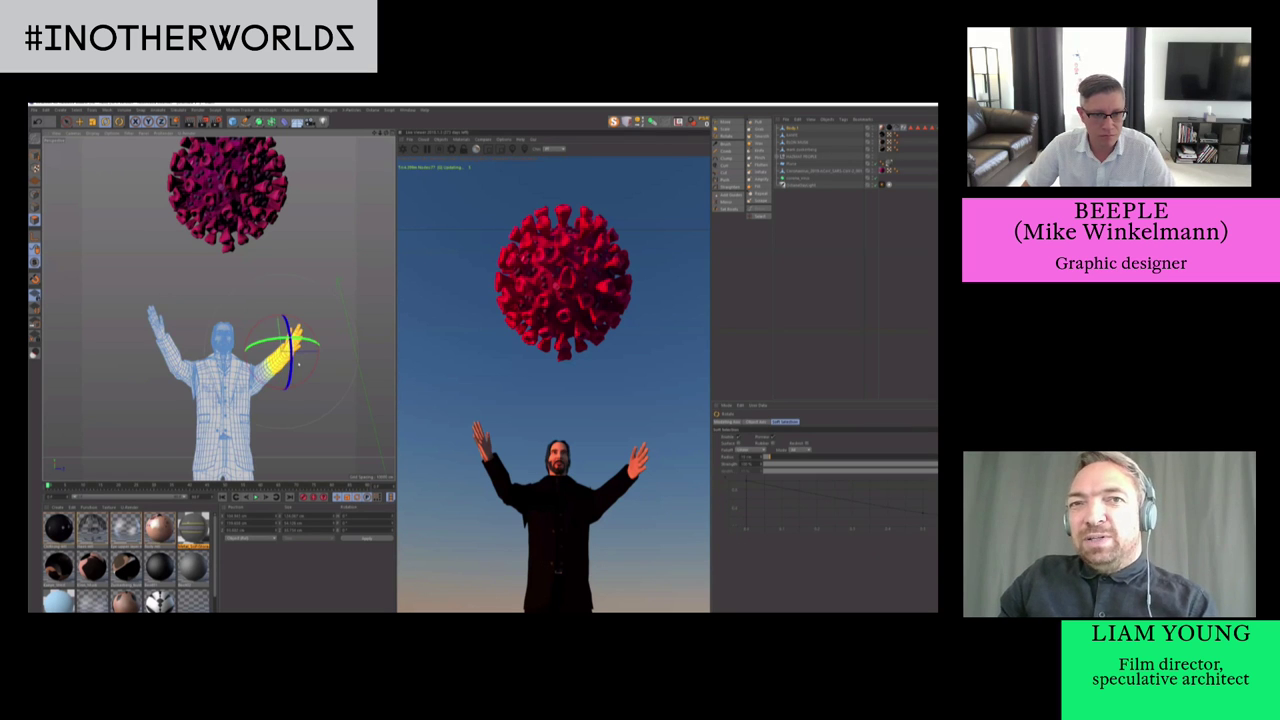
pyautogui.moveTo(291, 365); pyautogui.dragTo(316, 403)
pyautogui.press('e')
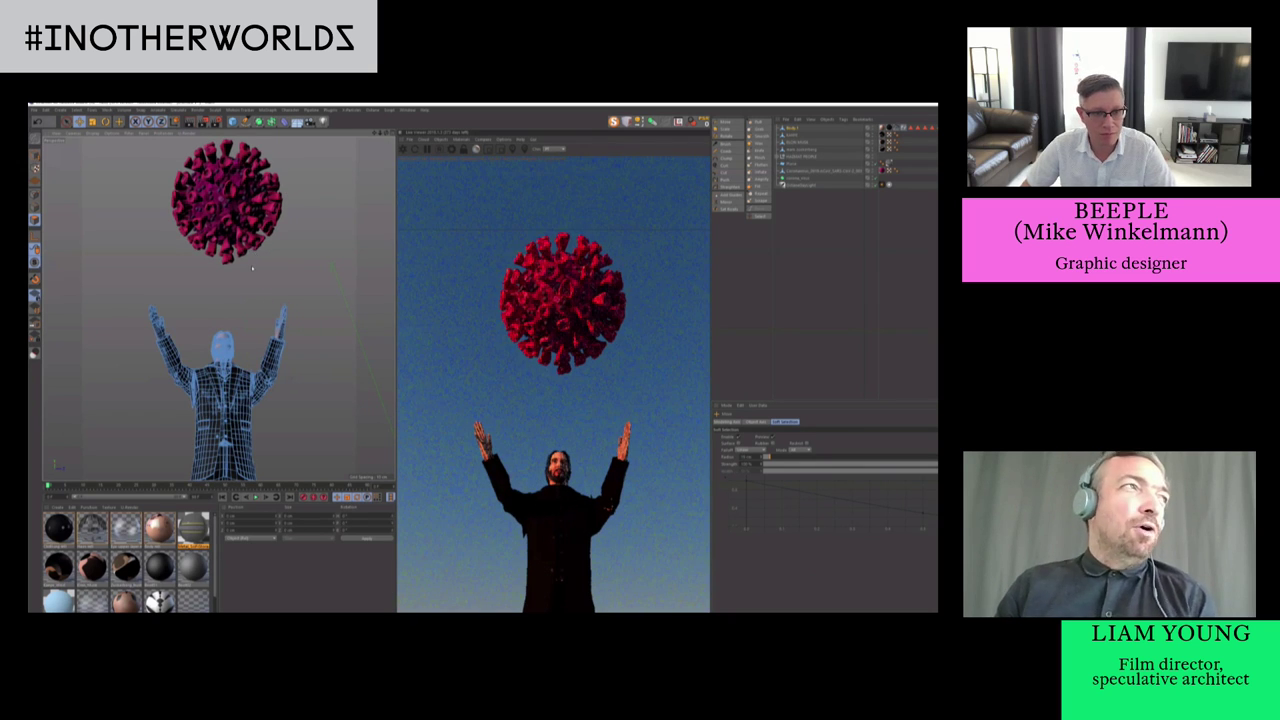
pyautogui.press('Return')
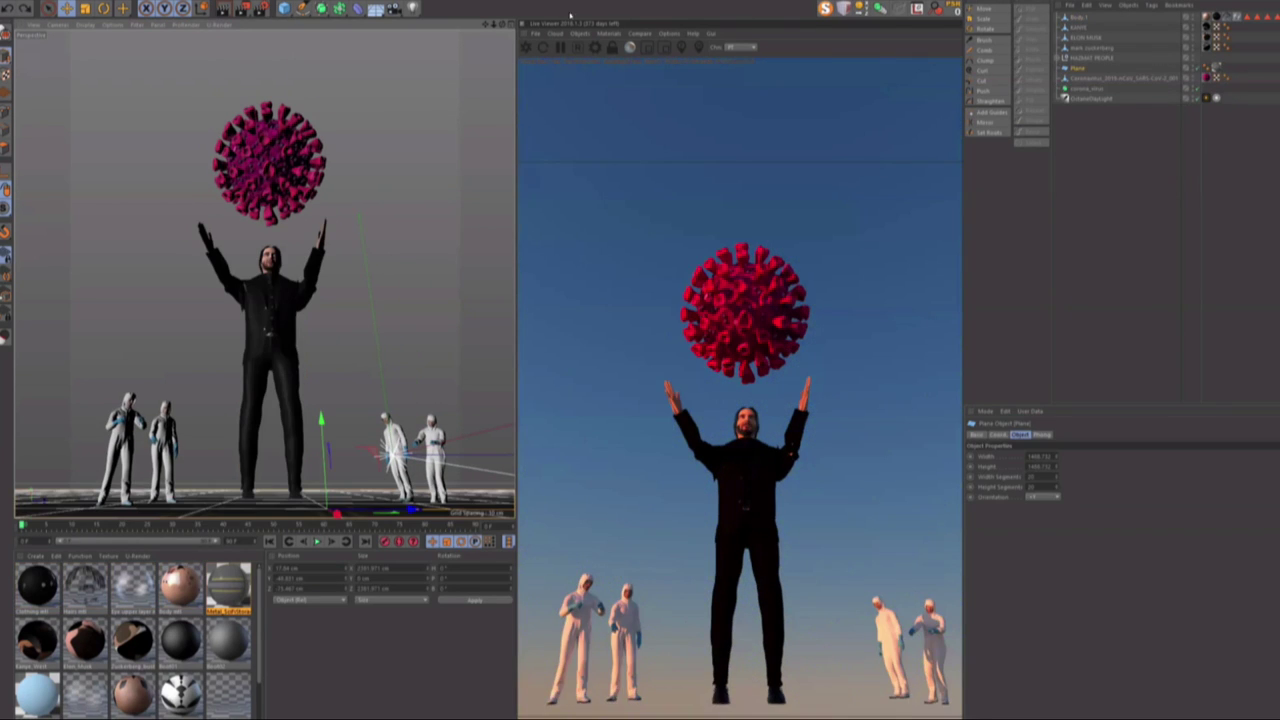
# Browse the preset library for a rocky ground Octane material and apply it to the ground plane
pyautogui.click(535, 2)
pyautogui.click(560, 44)
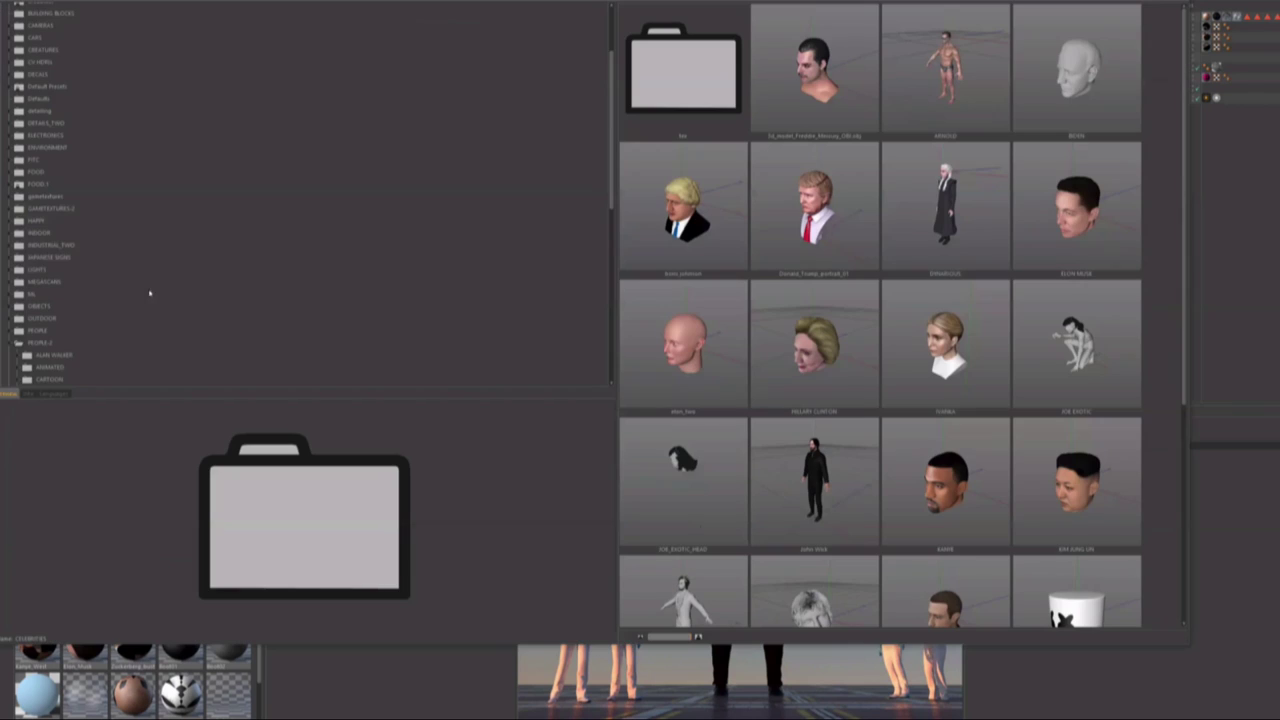
pyautogui.scroll(-6, 60, 315)
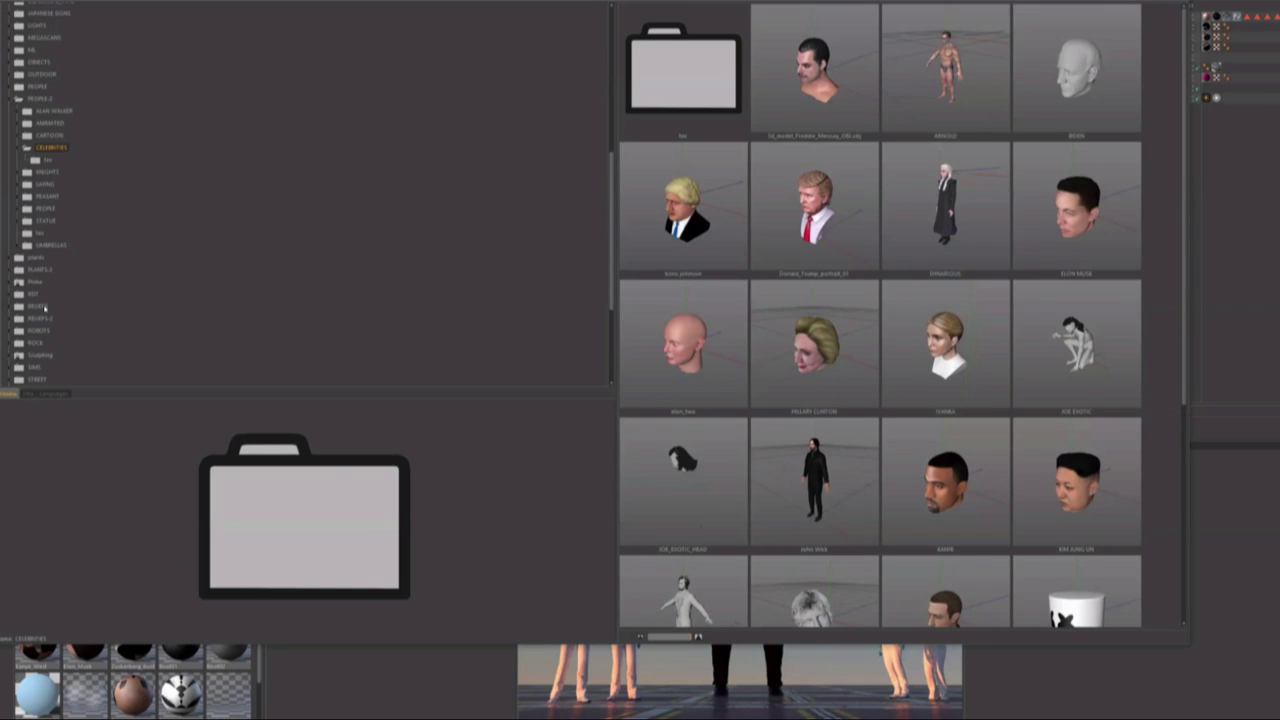
pyautogui.click(36, 295)
pyautogui.scroll(-10, 966, 430)
pyautogui.scroll(1, 956, 302)
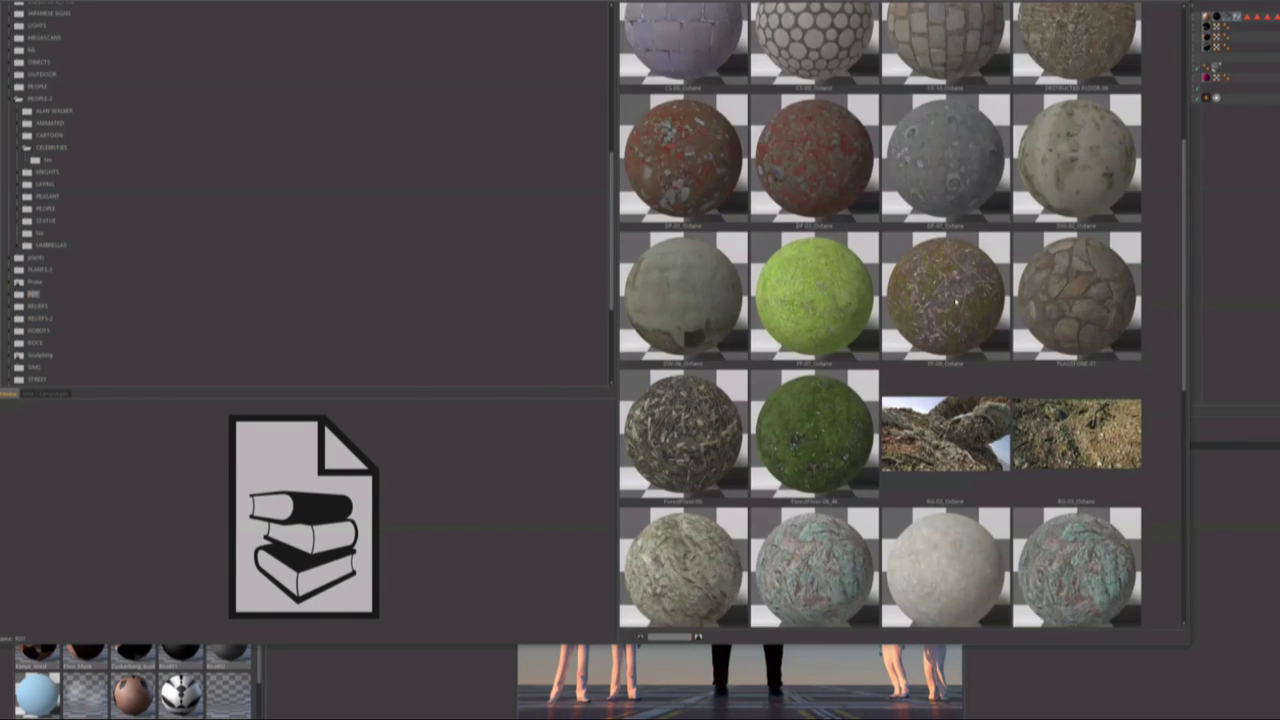
pyautogui.scroll(2, 957, 300)
pyautogui.click(957, 300)
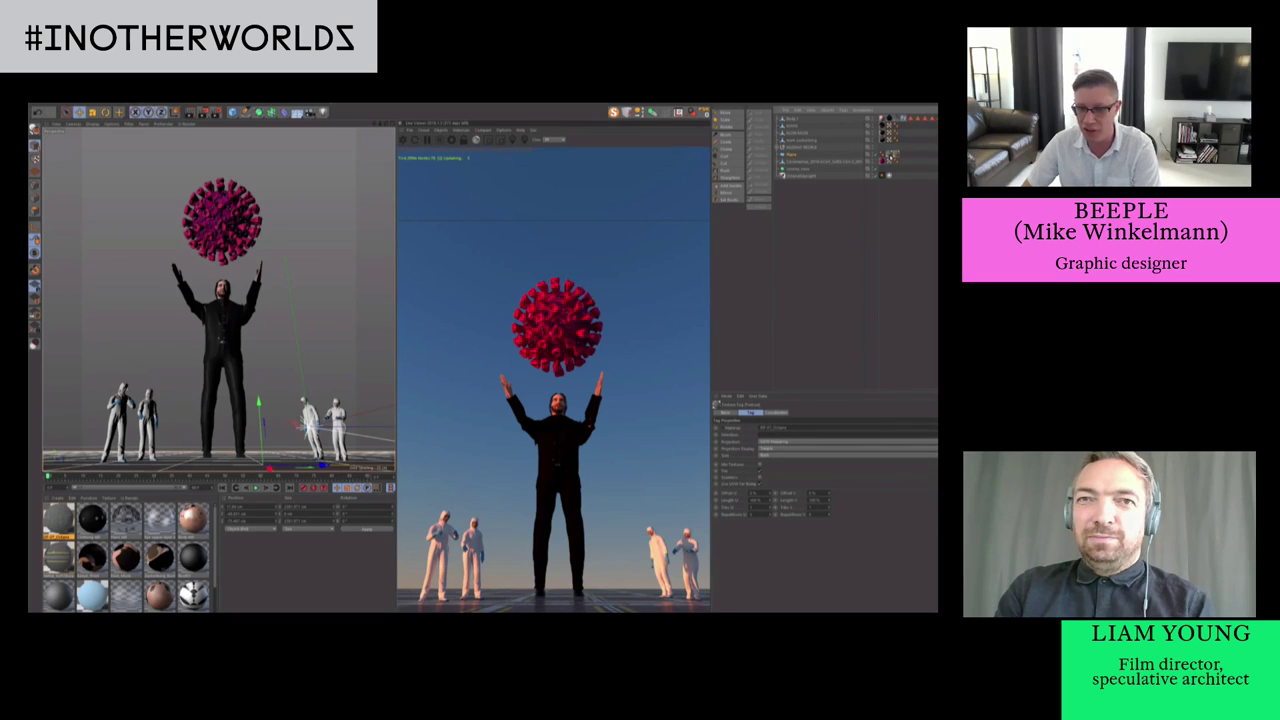
# Shrink the new material's tile size on the ground plane through its texture tag's length values
pyautogui.press('Delete')
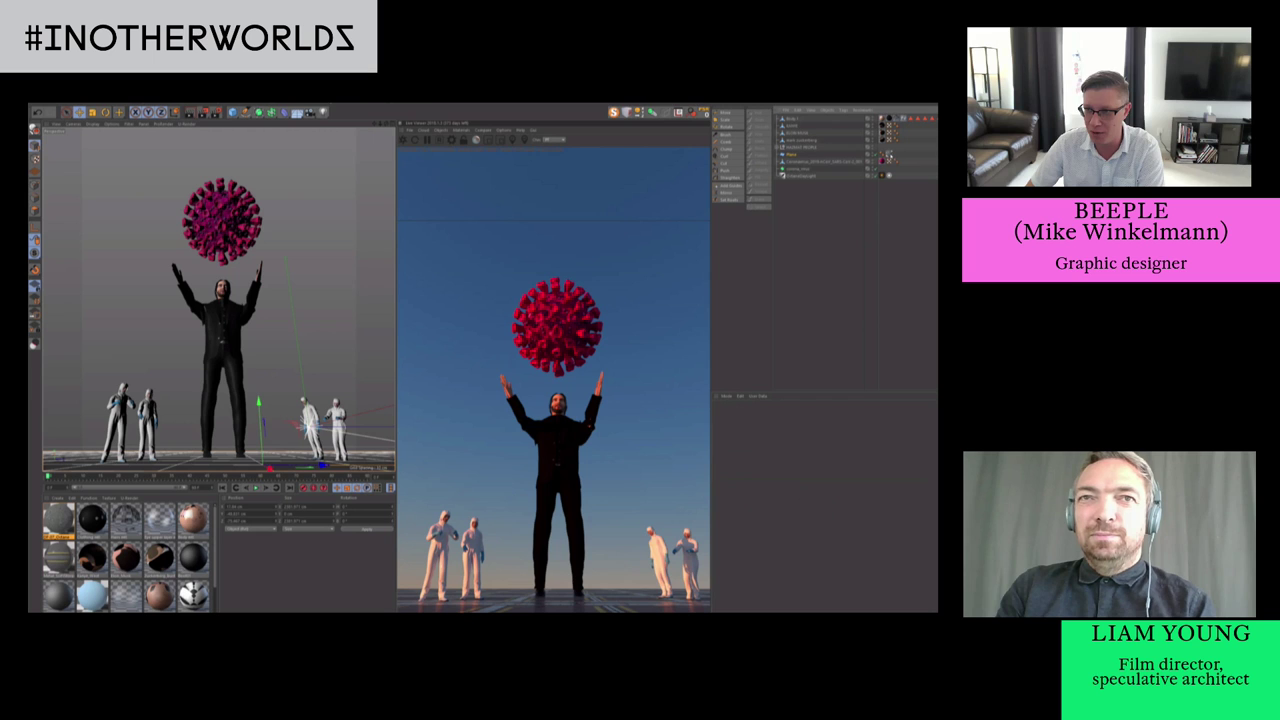
pyautogui.hotkey('ctrl', 'z')
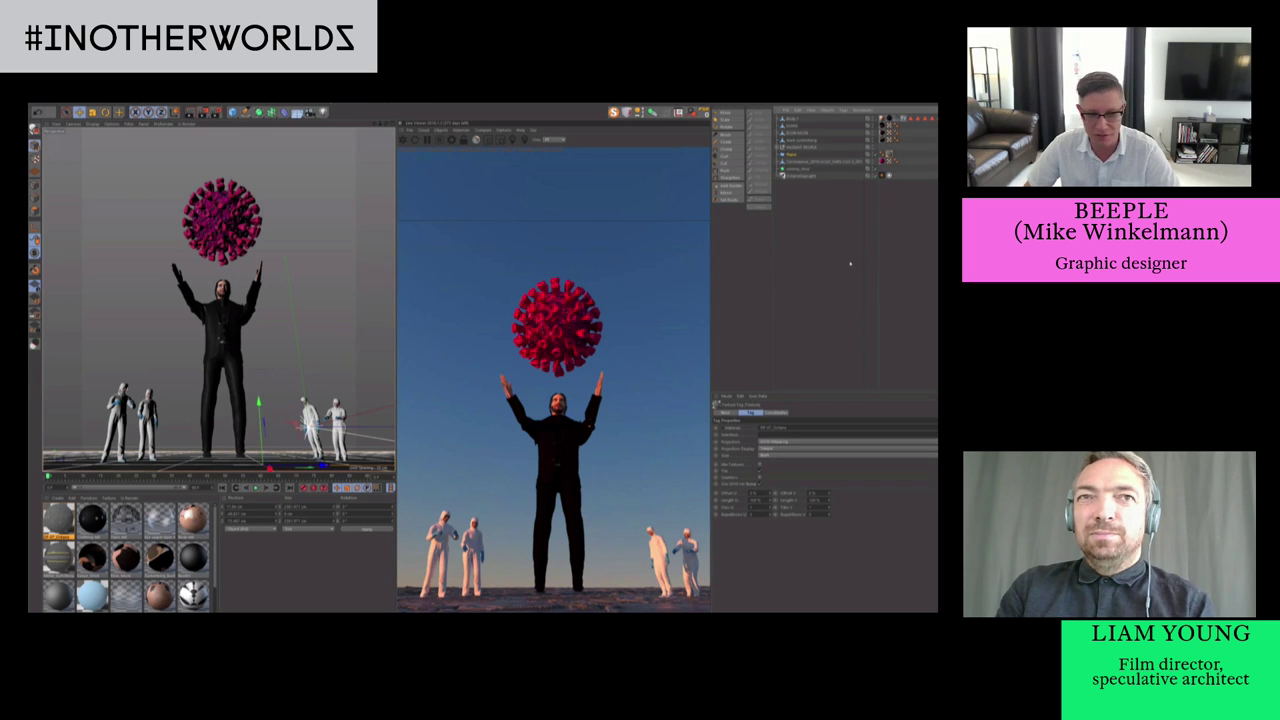
pyautogui.doubleClick(890, 155)
pyautogui.click(890, 155)
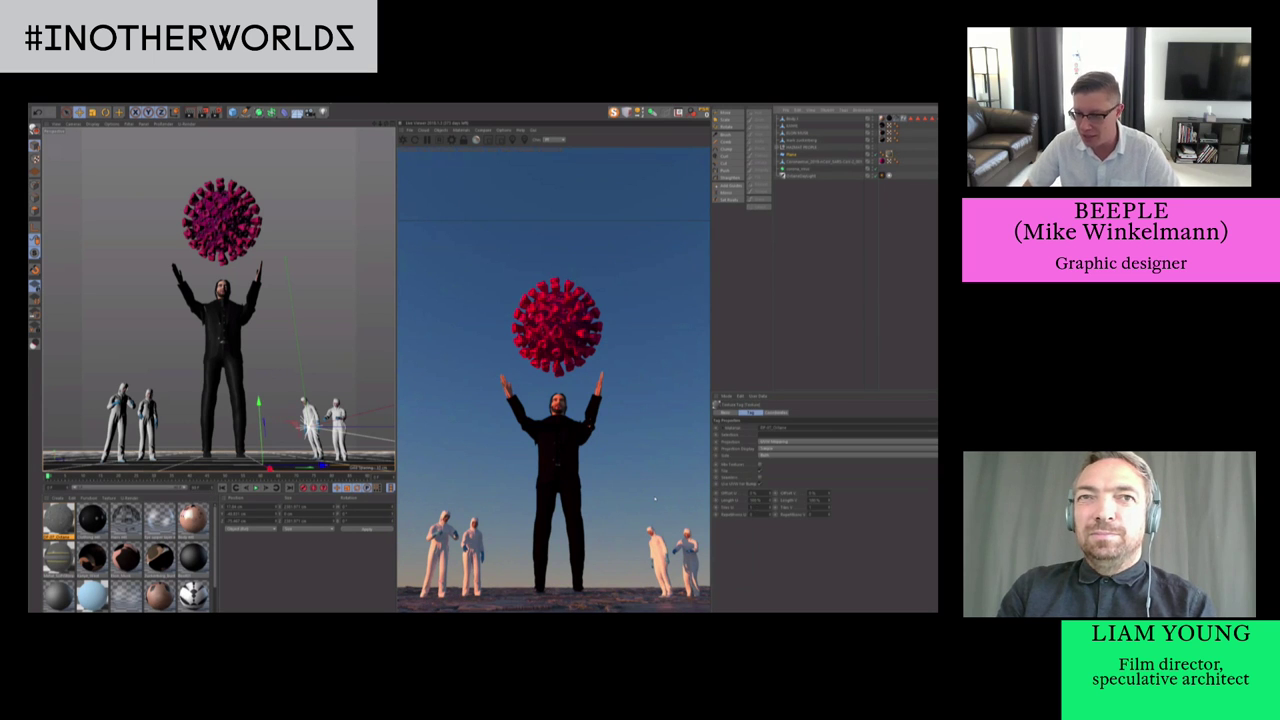
pyautogui.moveTo(758, 507); pyautogui.dragTo(655, 498)
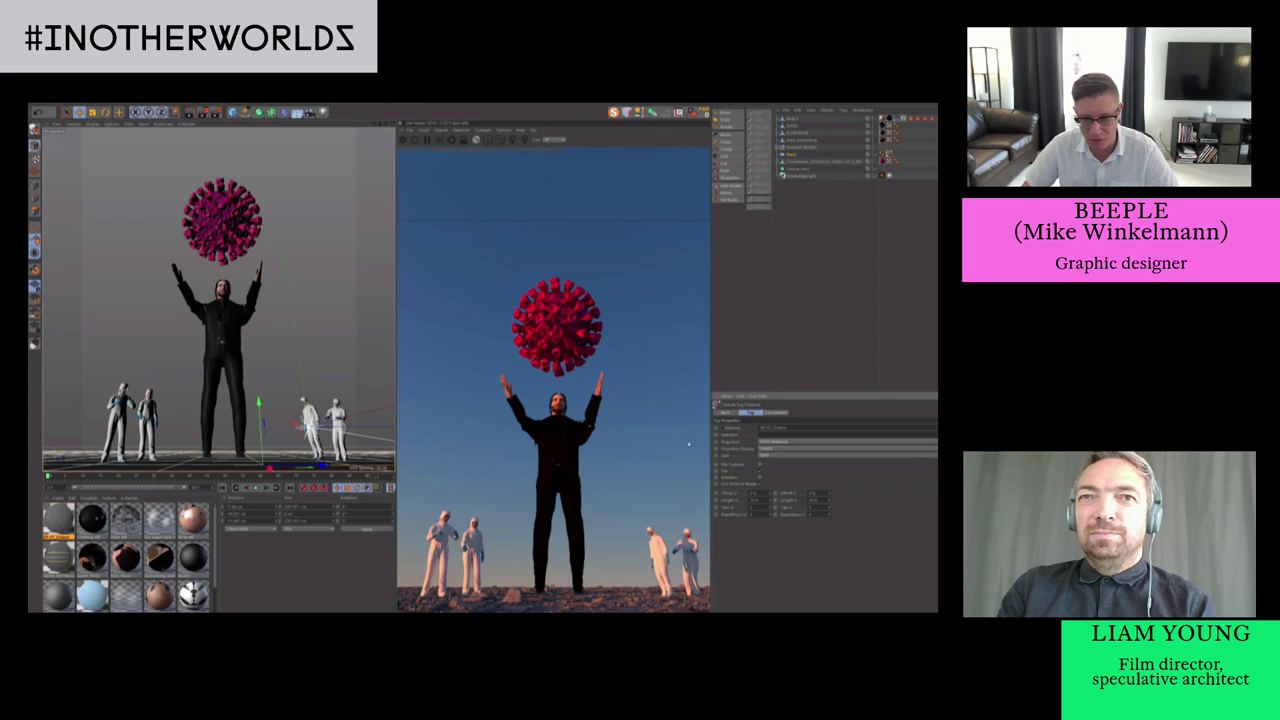
# Lower the displacement amount in the rocky ground material to flatten the surface
pyautogui.click(58, 520)
pyautogui.click(935, 412)
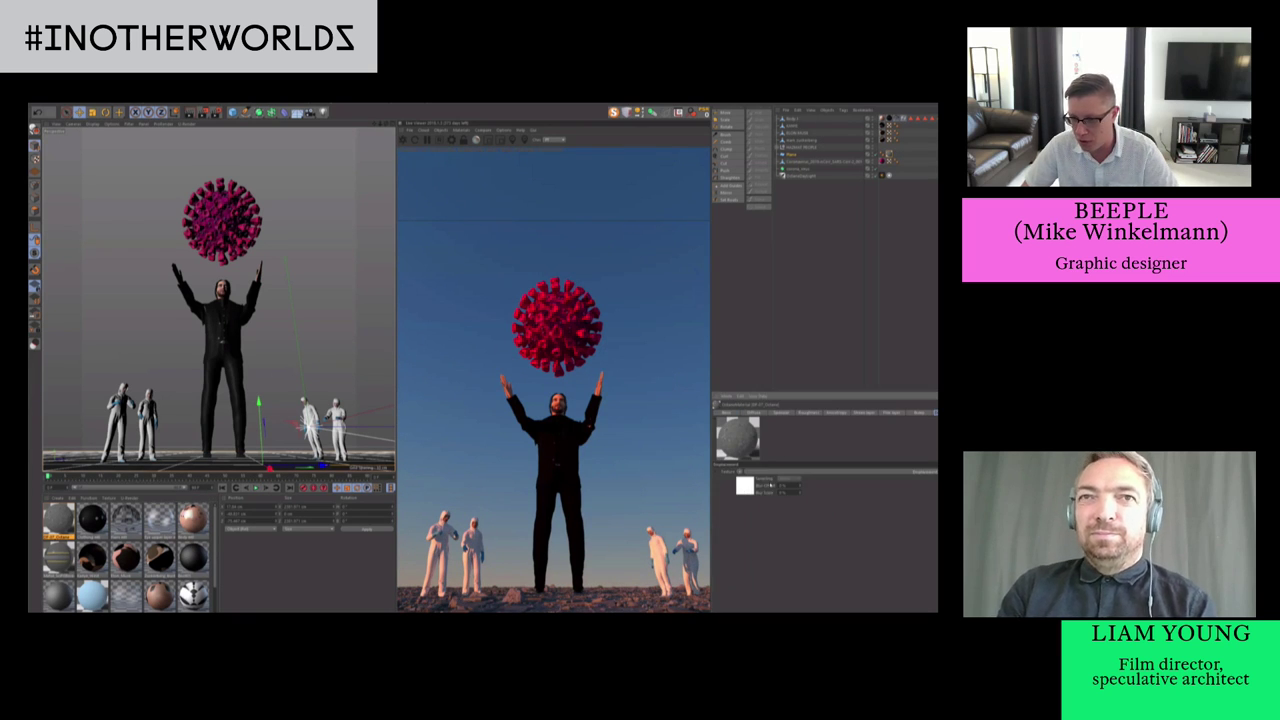
pyautogui.click(747, 485)
pyautogui.click(797, 463)
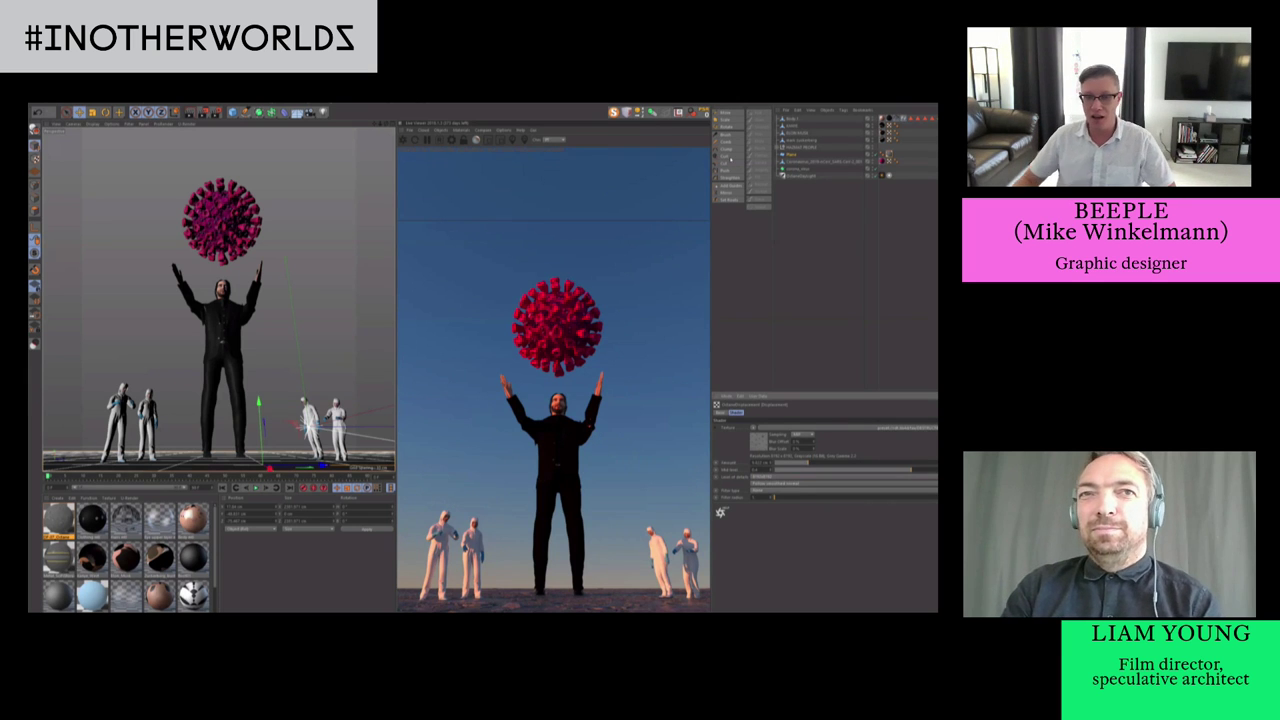
# Lower the man slightly into the ground and move the coronavirus down closer to his raised hands
pyautogui.click(229, 322)
pyautogui.press('e')
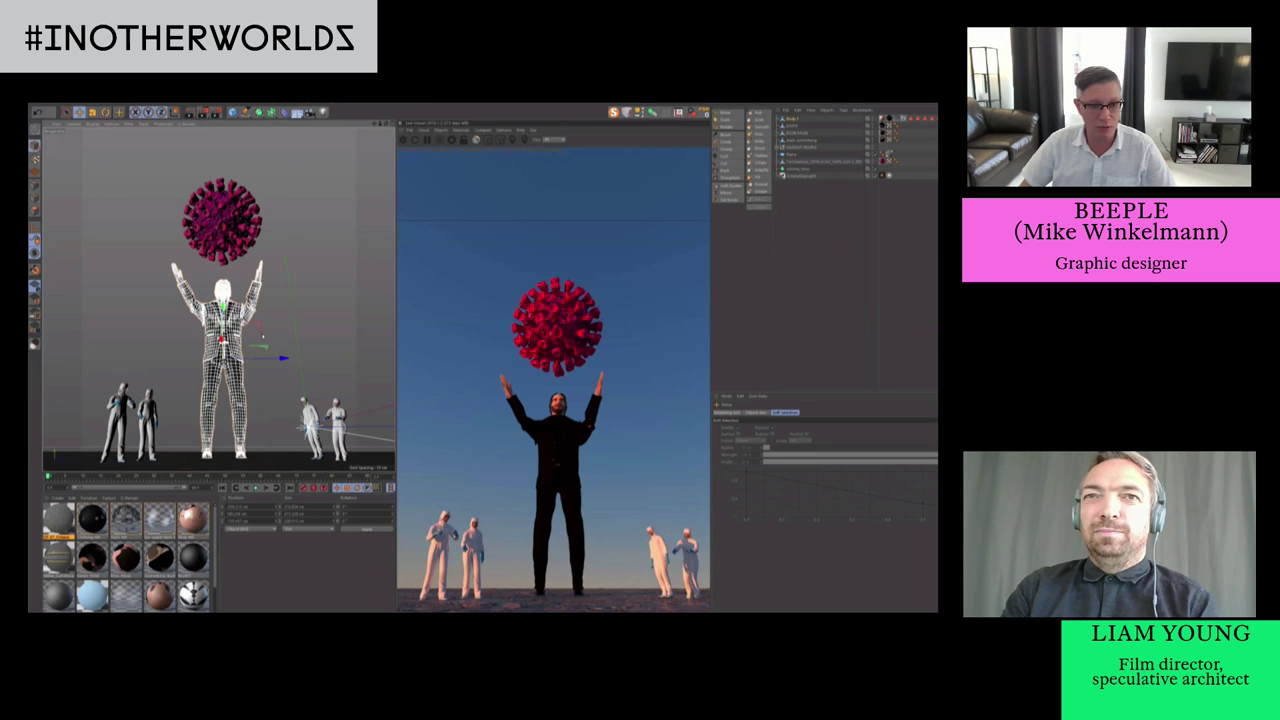
pyautogui.moveTo(267, 351); pyautogui.dragTo(264, 372)
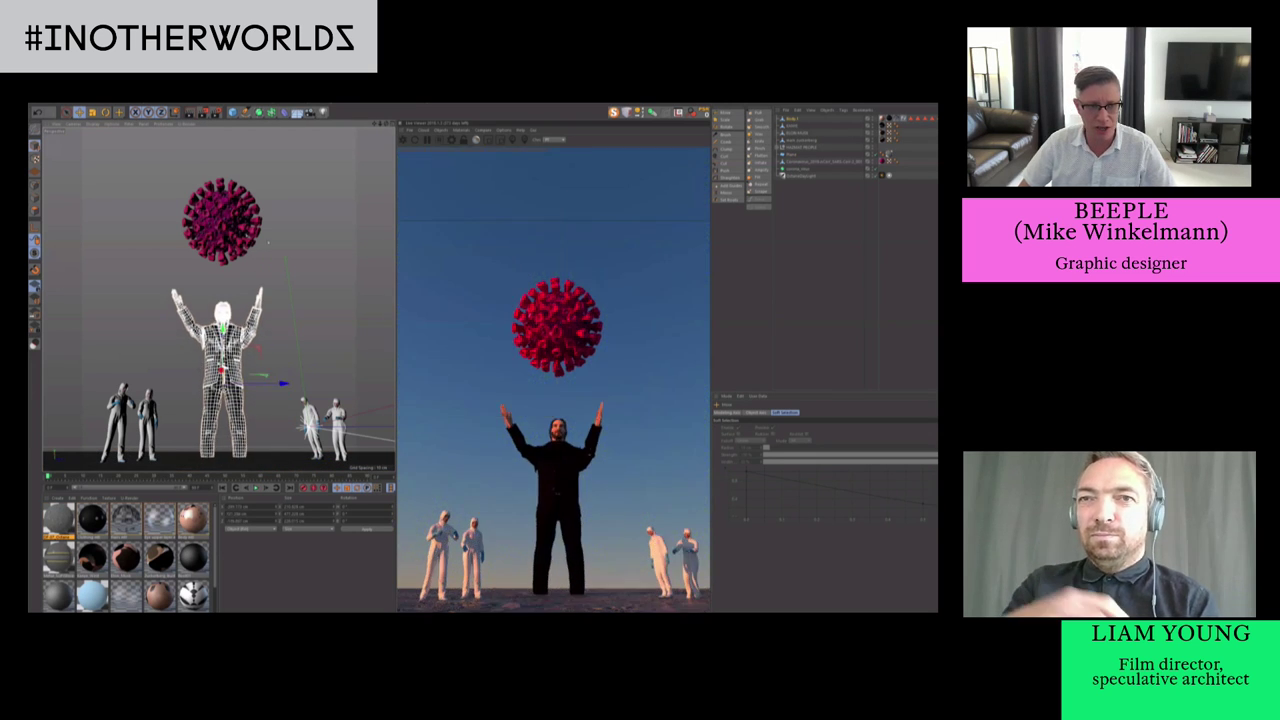
pyautogui.click(228, 230)
pyautogui.moveTo(224, 224); pyautogui.dragTo(223, 232)
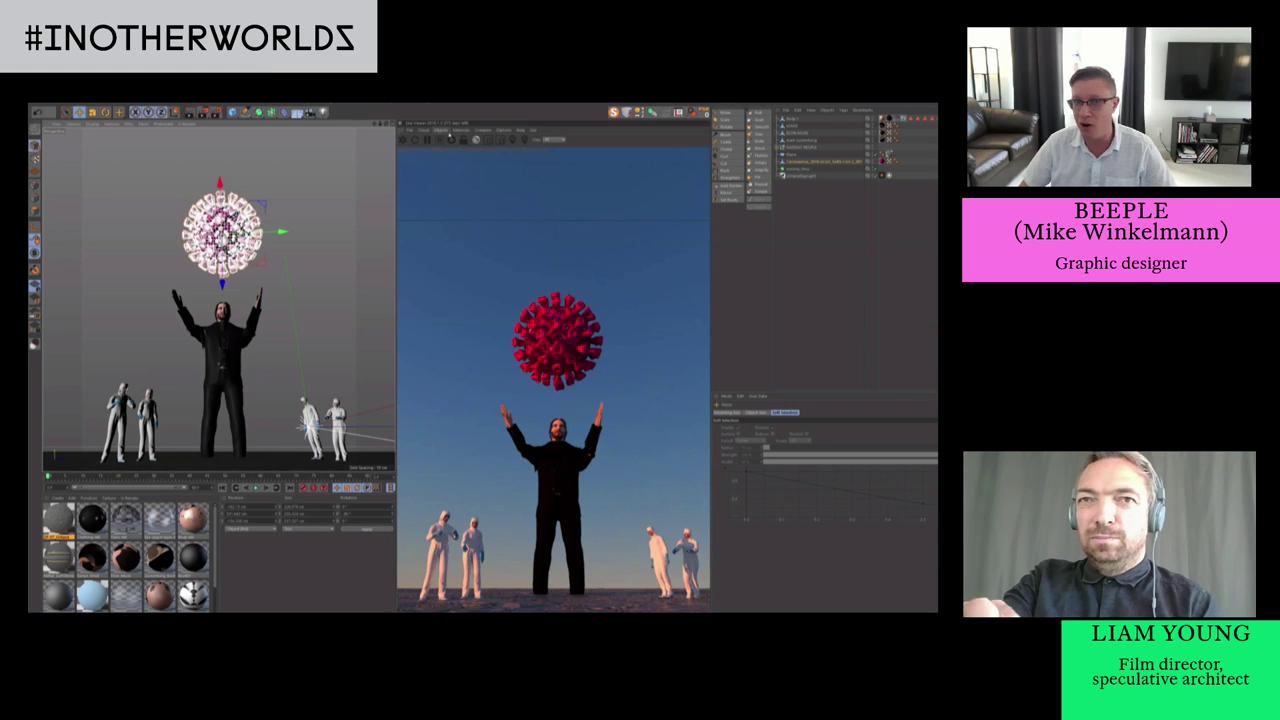
# Add an Octane camera to the scene and set its focal length to 100 mm
pyautogui.click(441, 130)
pyautogui.click(460, 138)
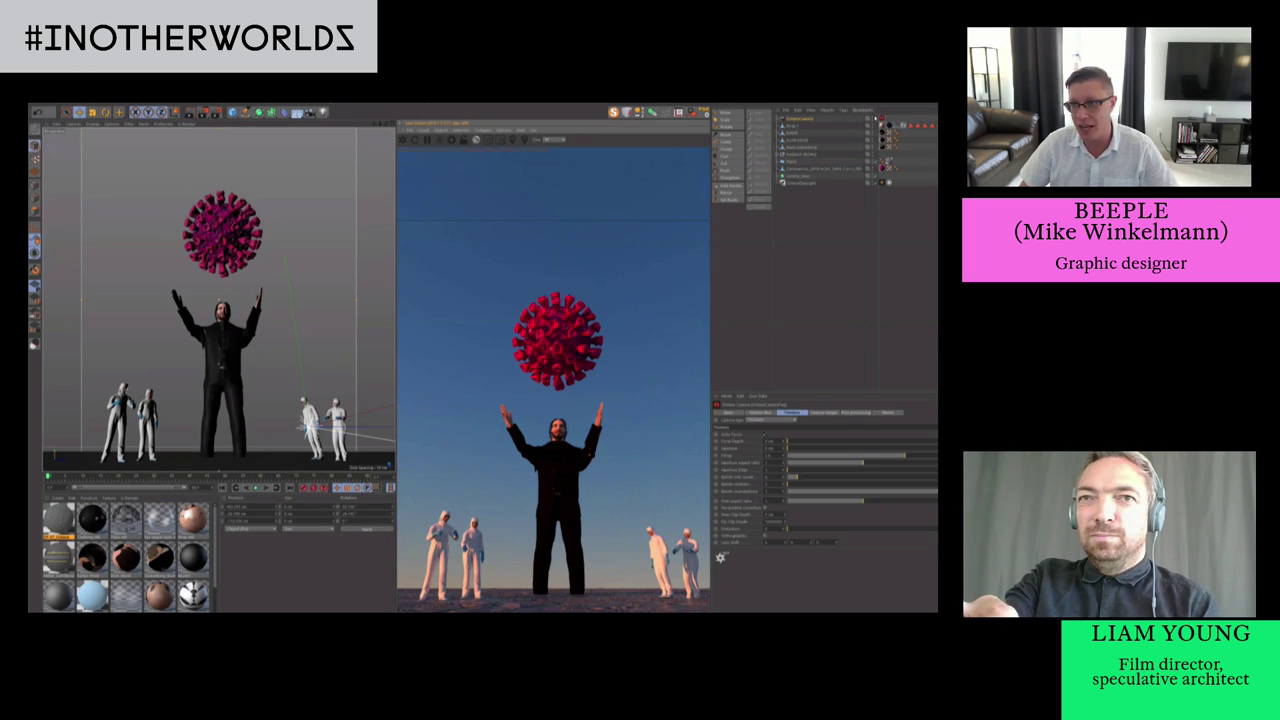
pyautogui.click(775, 437)
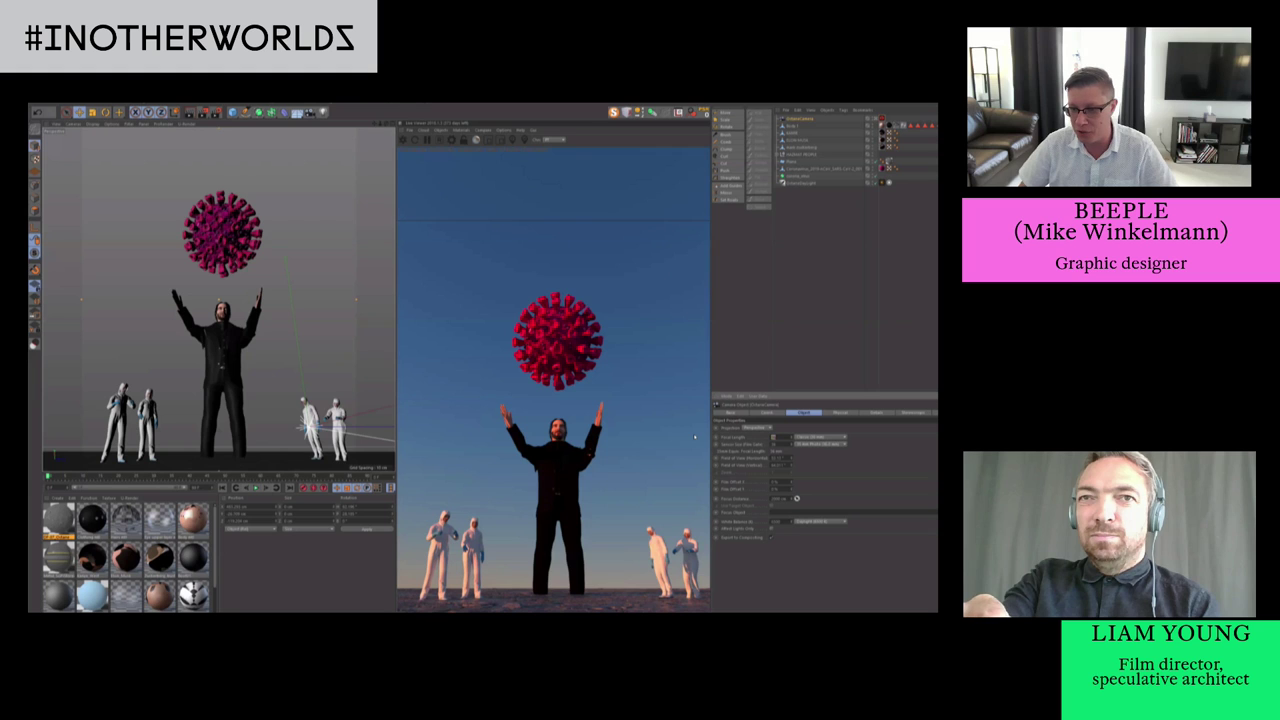
pyautogui.press('Return')
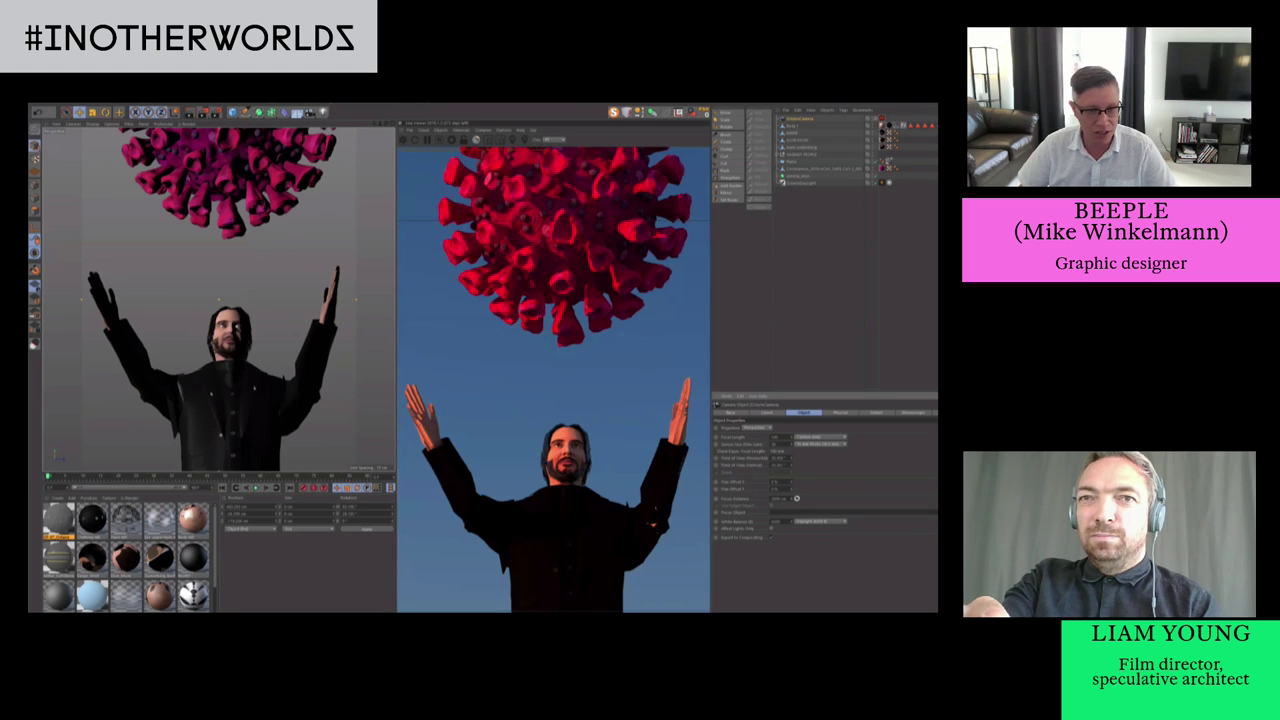
# Pull the camera back from the man until he, the coronavirus and the hazmat figures fit in the shot
pyautogui.click(263, 384)
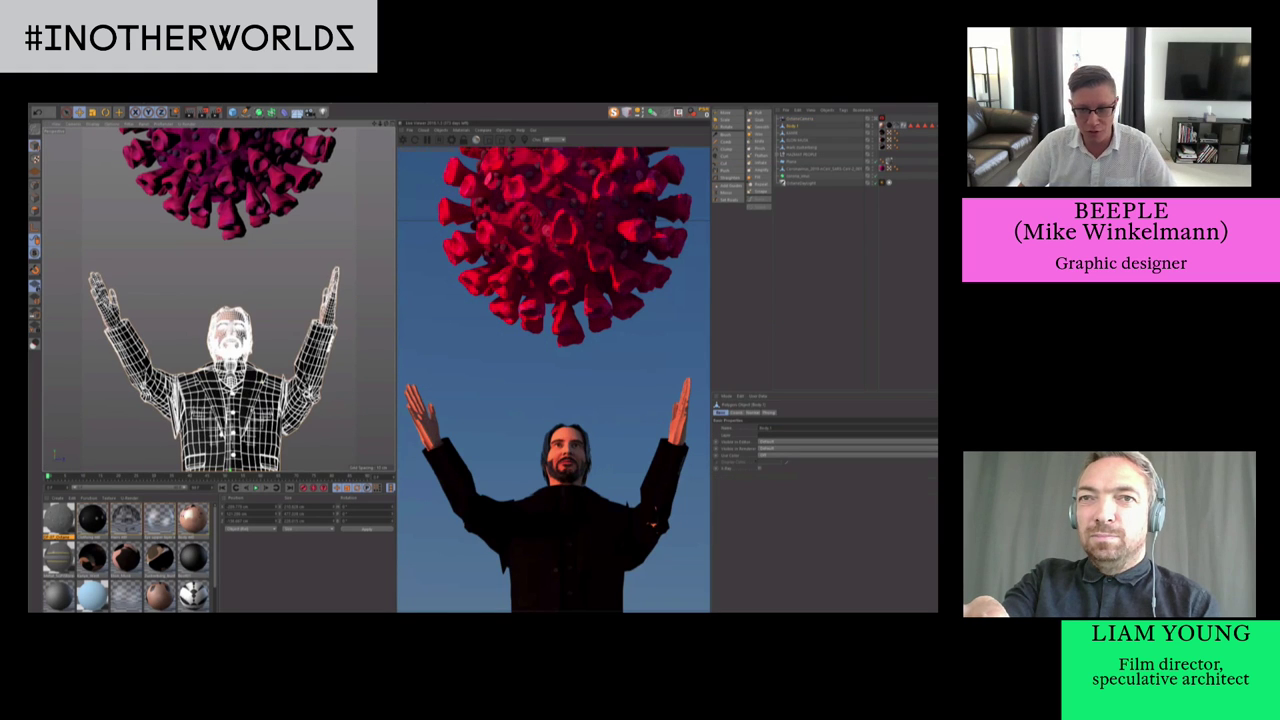
pyautogui.keyDown('alt'); pyautogui.moveTo(262, 382); pyautogui.dragTo(253, 407, button='right'); pyautogui.keyUp('alt')
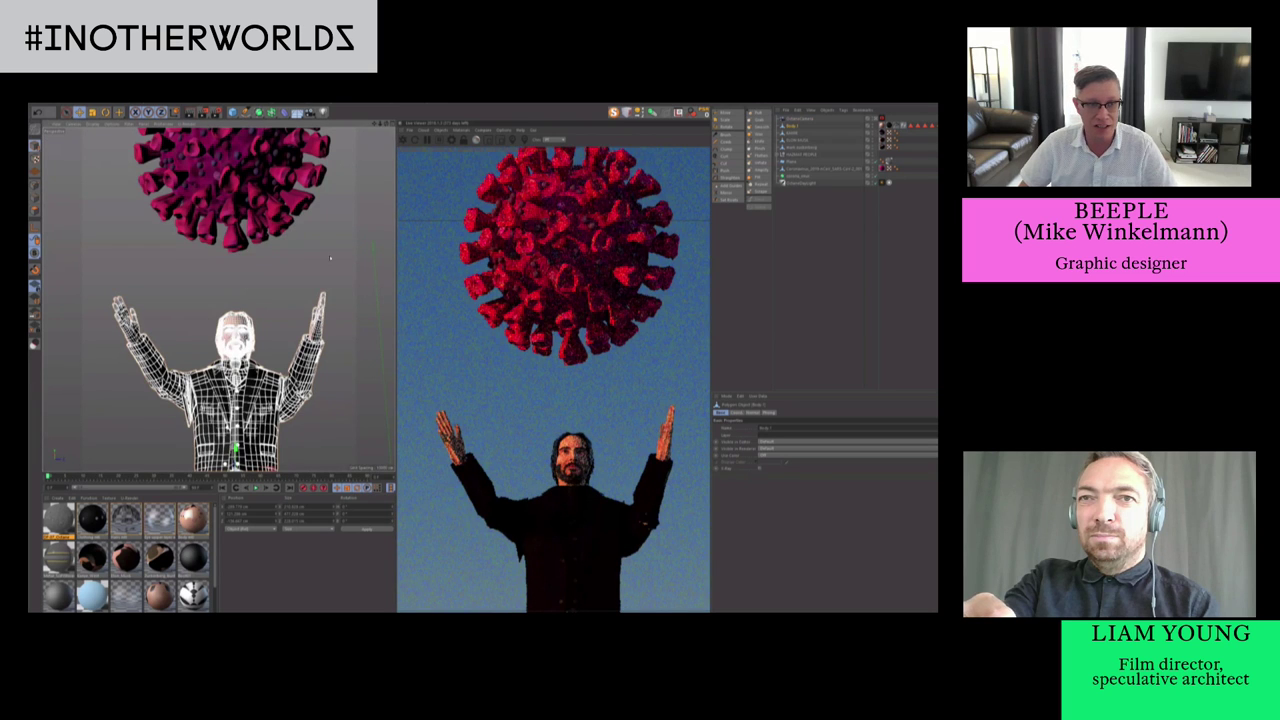
pyautogui.keyDown('alt'); pyautogui.moveTo(278, 445); pyautogui.dragTo(252, 447, button='right'); pyautogui.keyUp('alt')
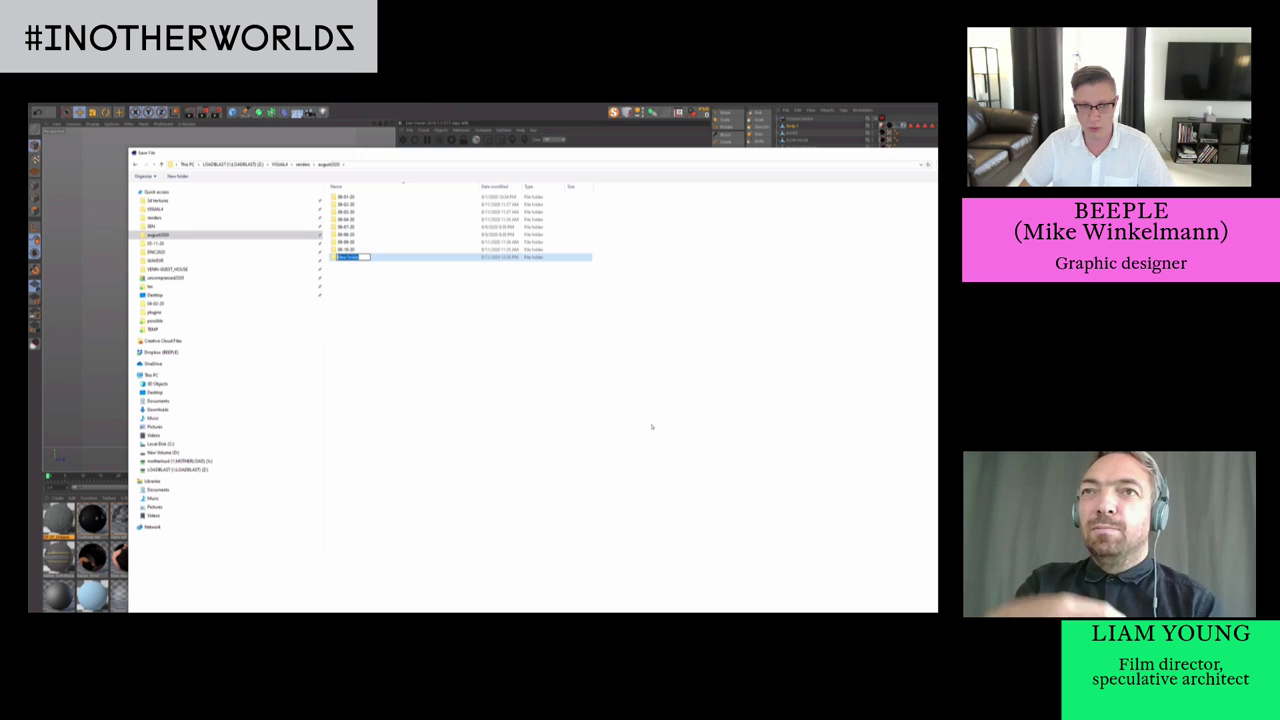
pyautogui.write('-20')
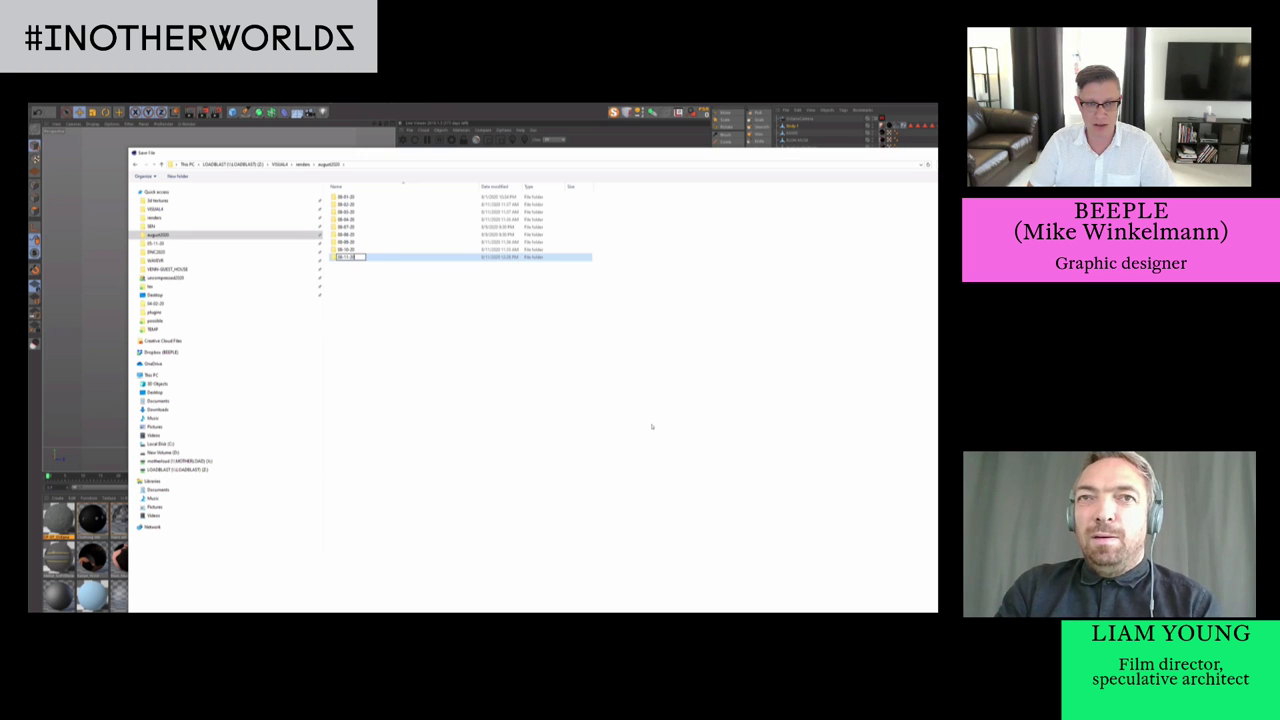
pyautogui.press('Return')
pyautogui.doubleClick(350, 257)
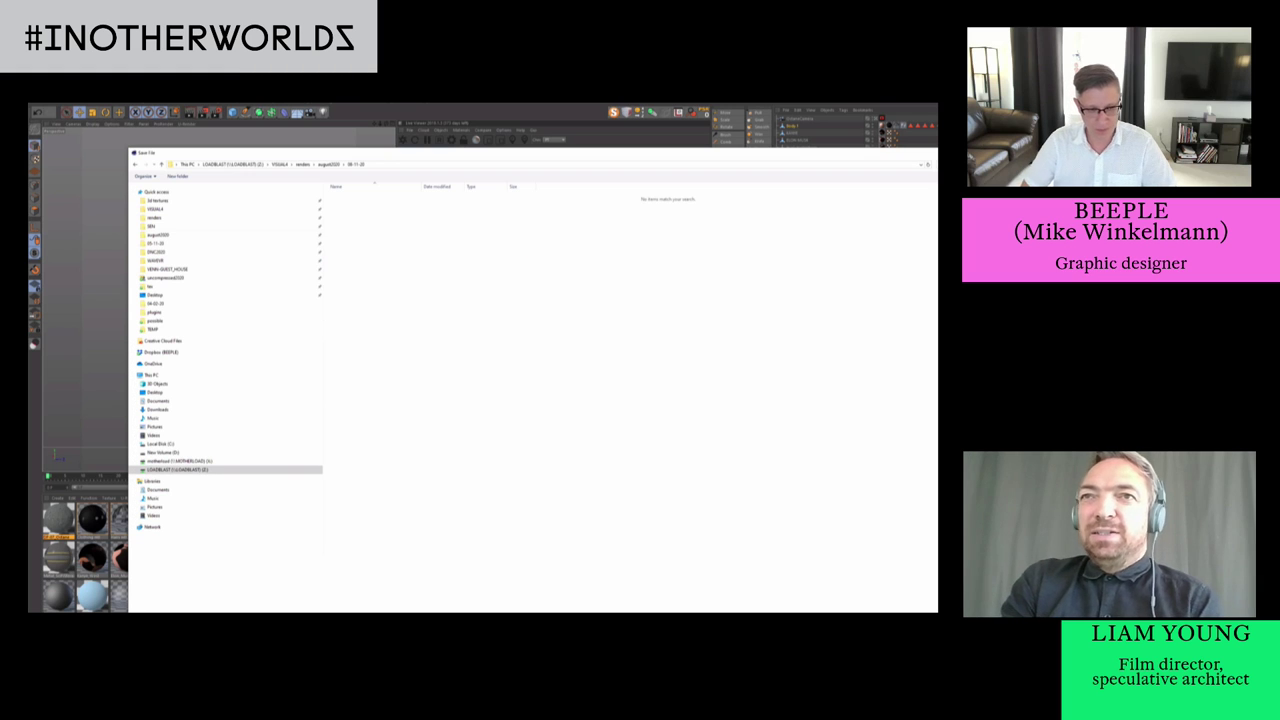
pyautogui.press('Return')
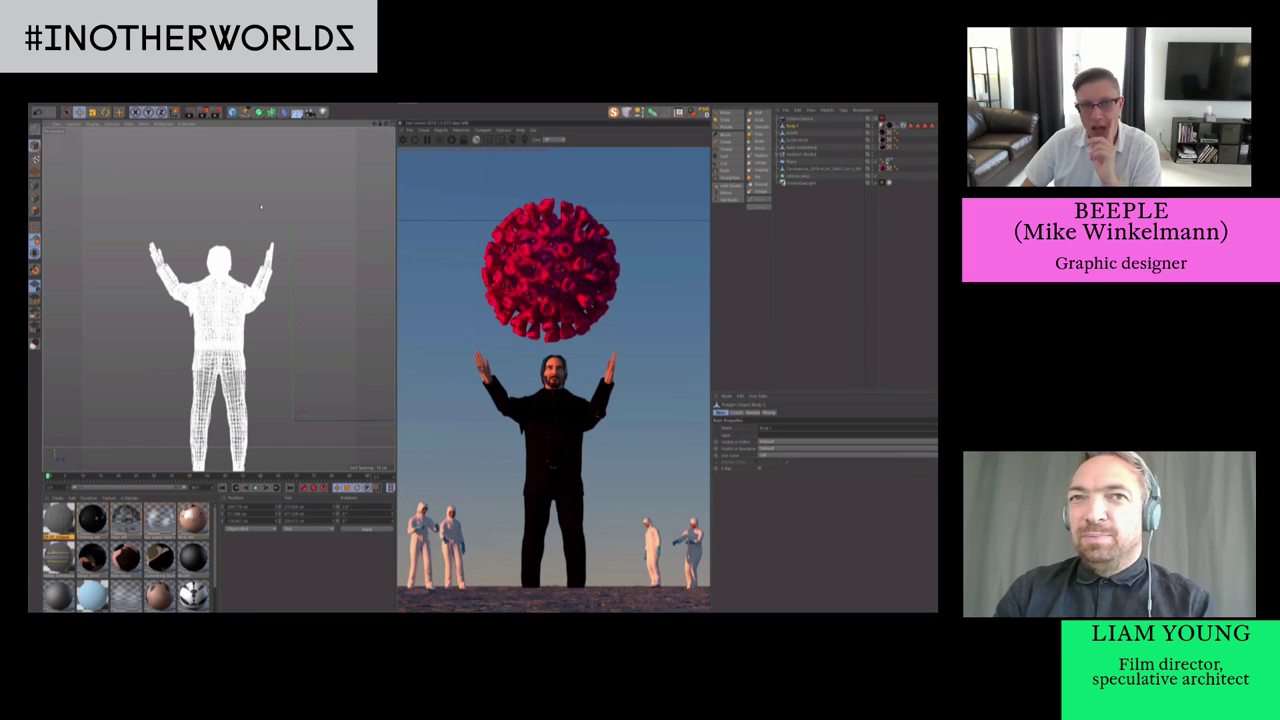
# Select the coronavirus and close the coordinates manager to give the scene's materials more room
pyautogui.click(870, 275)
pyautogui.click(230, 170)
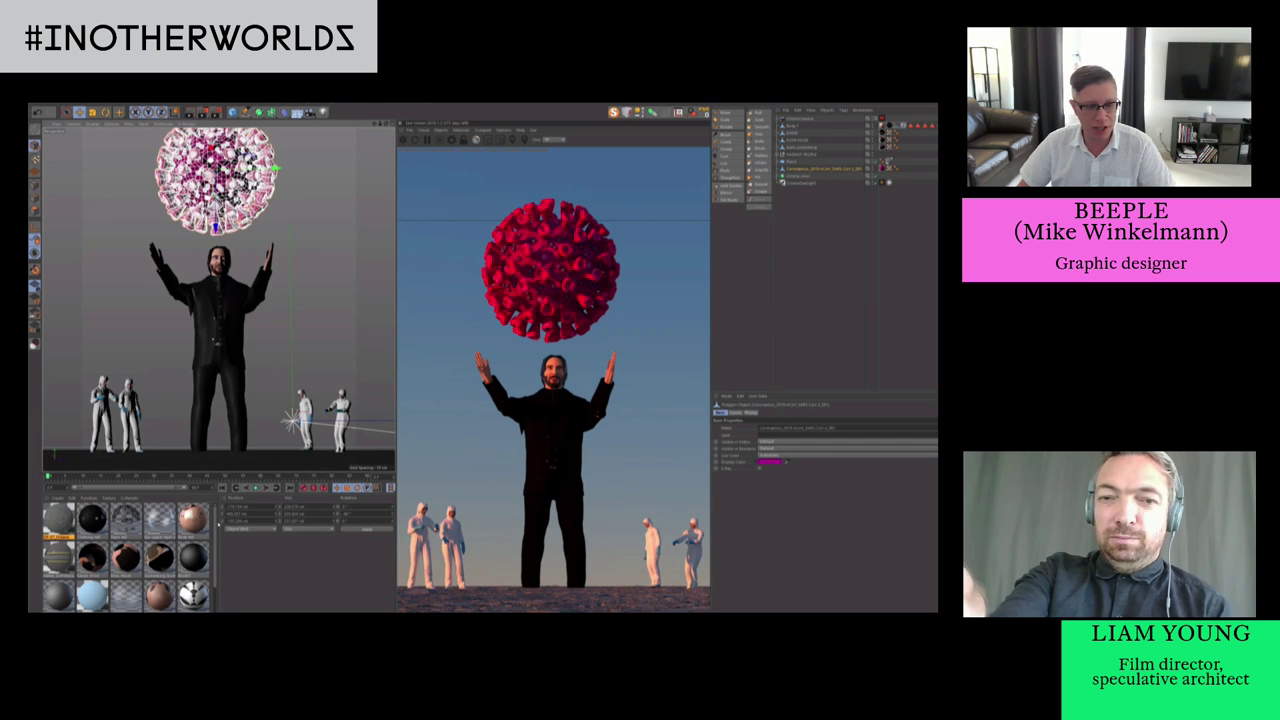
pyautogui.click(225, 499)
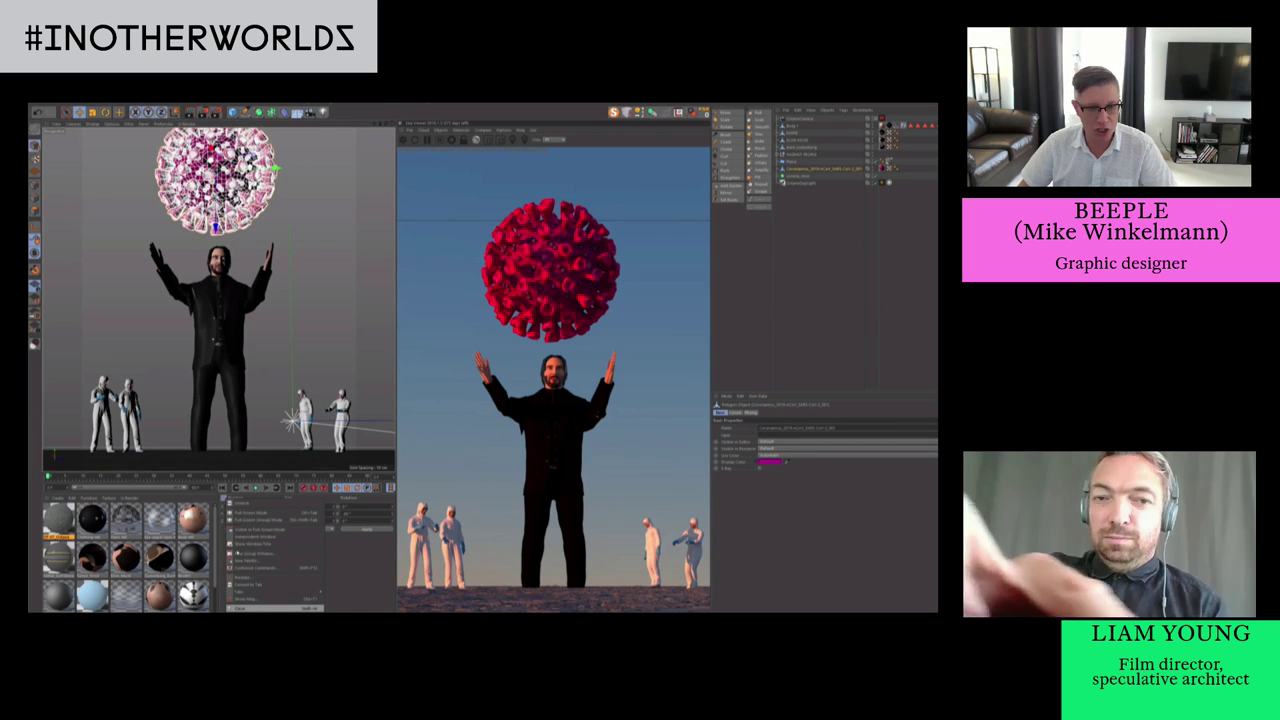
pyautogui.click(246, 608)
# Convert the coronavirus's material to an Octane material and open its displacement settings
pyautogui.doubleClick(881, 169)
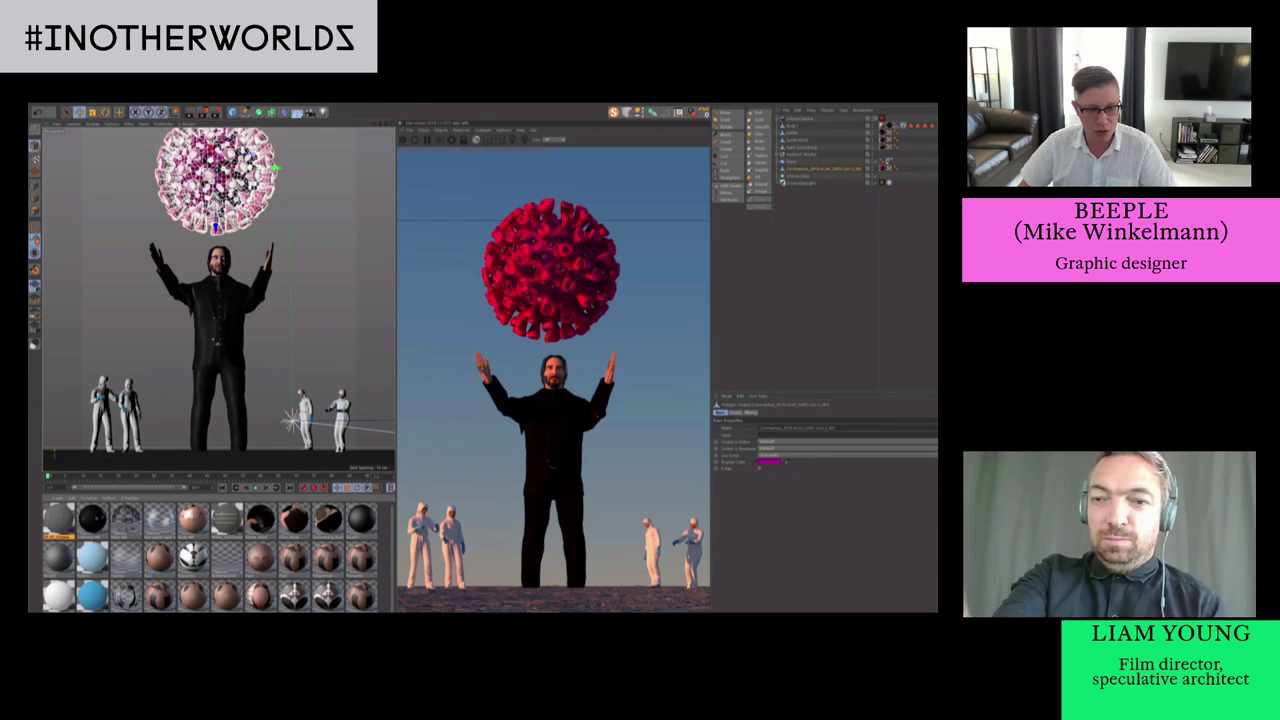
pyautogui.click(461, 130)
pyautogui.click(497, 237)
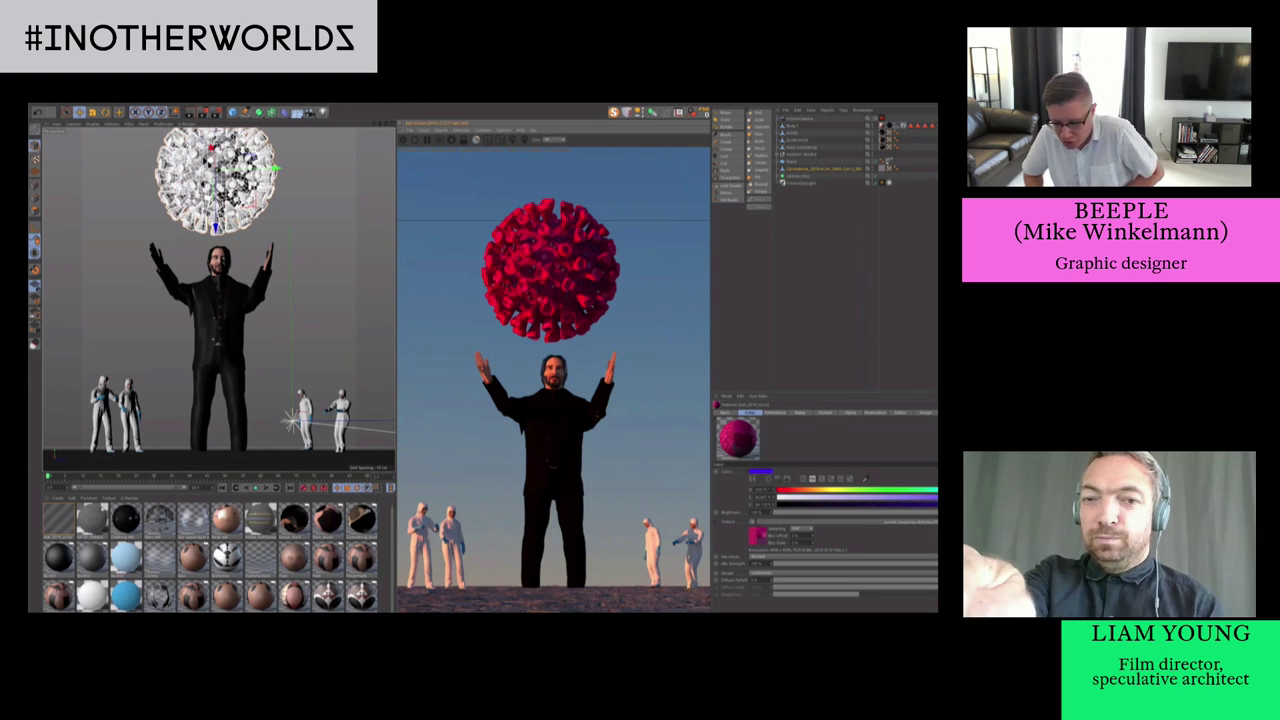
pyautogui.click(62, 519)
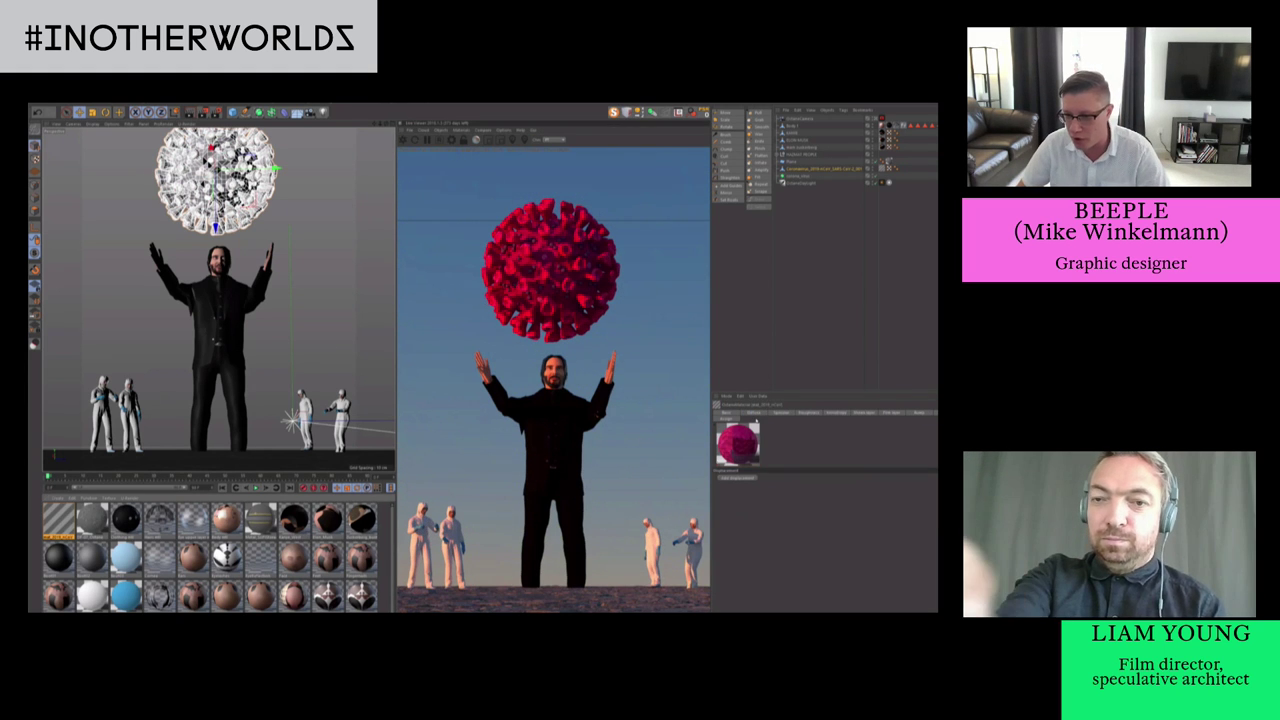
# Add a color correction shader to the coronavirus material's diffuse texture and lower its saturation to a paler pink
pyautogui.click(754, 412)
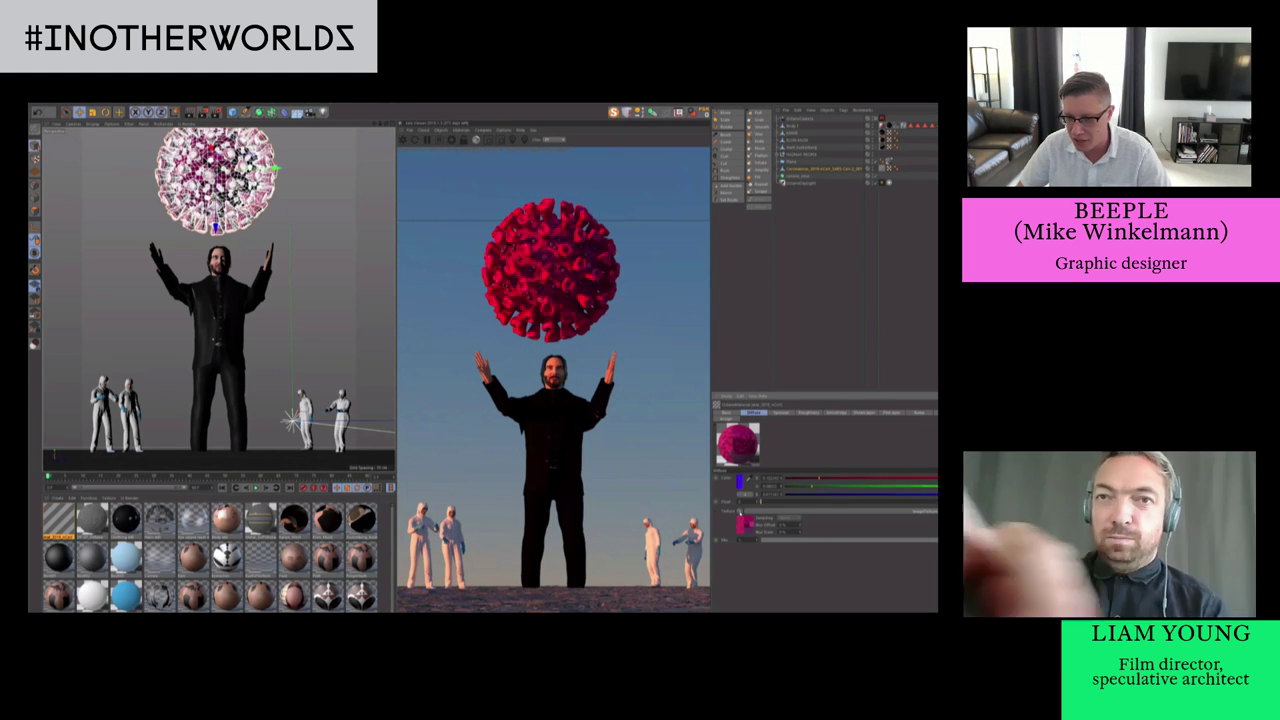
pyautogui.click(740, 511)
pyautogui.moveTo(768, 461)
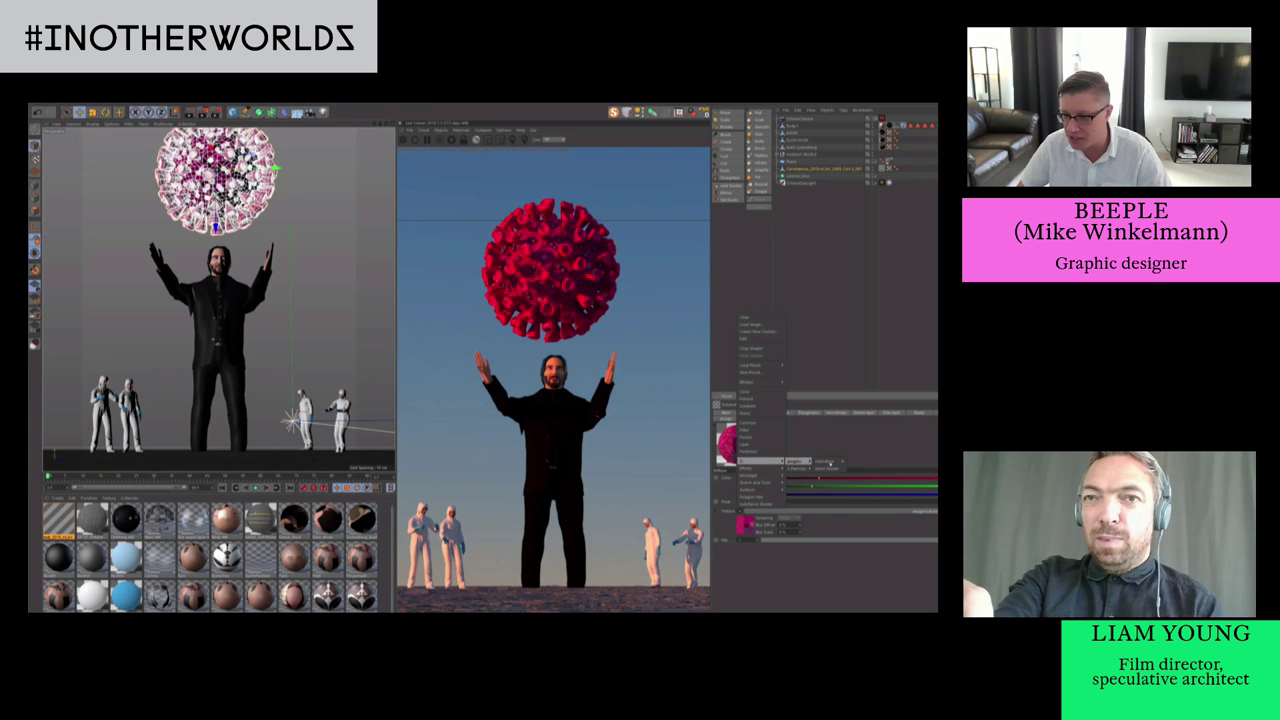
pyautogui.click(862, 437)
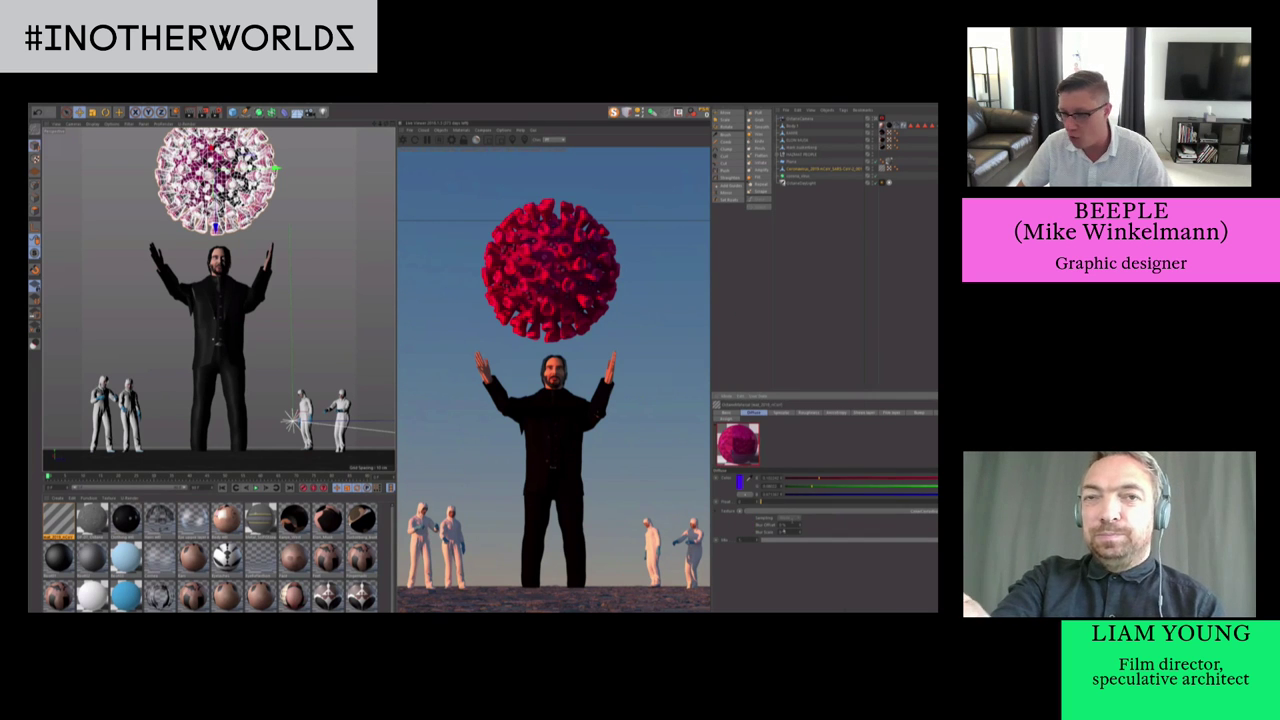
pyautogui.click(745, 527)
pyautogui.moveTo(750, 457); pyautogui.dragTo(719, 456)
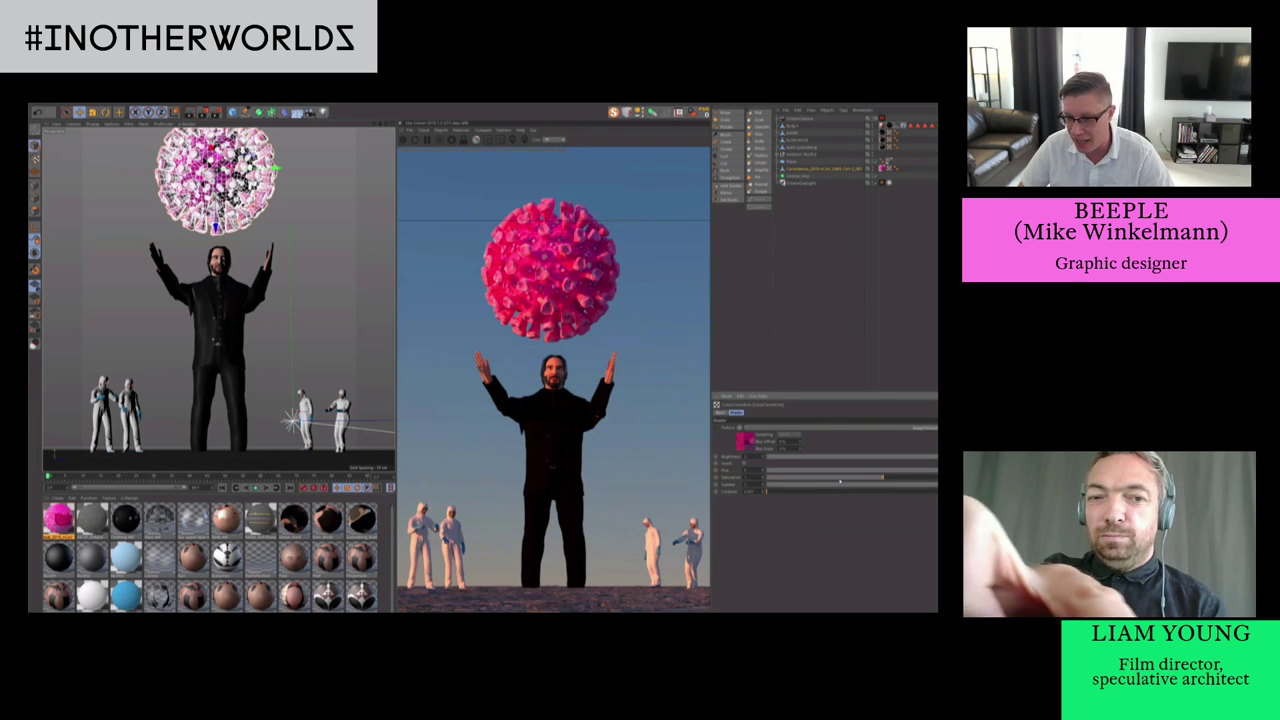
pyautogui.moveTo(825, 480); pyautogui.dragTo(824, 481)
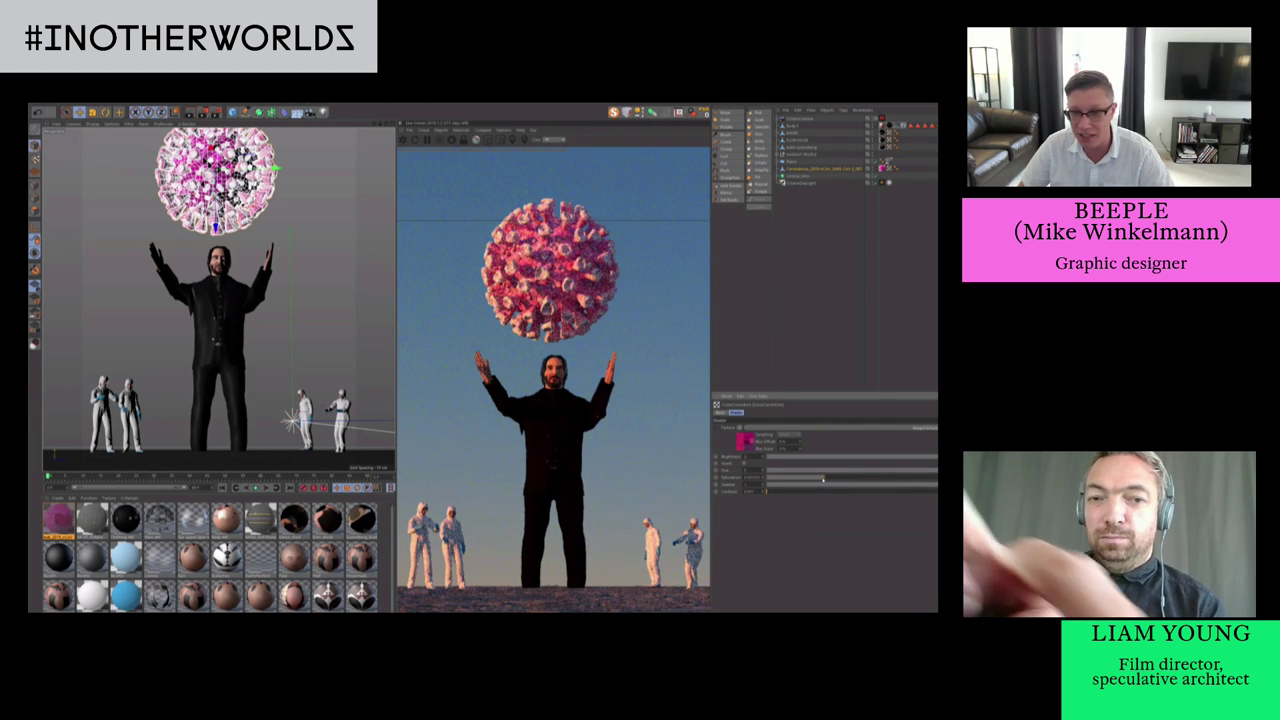
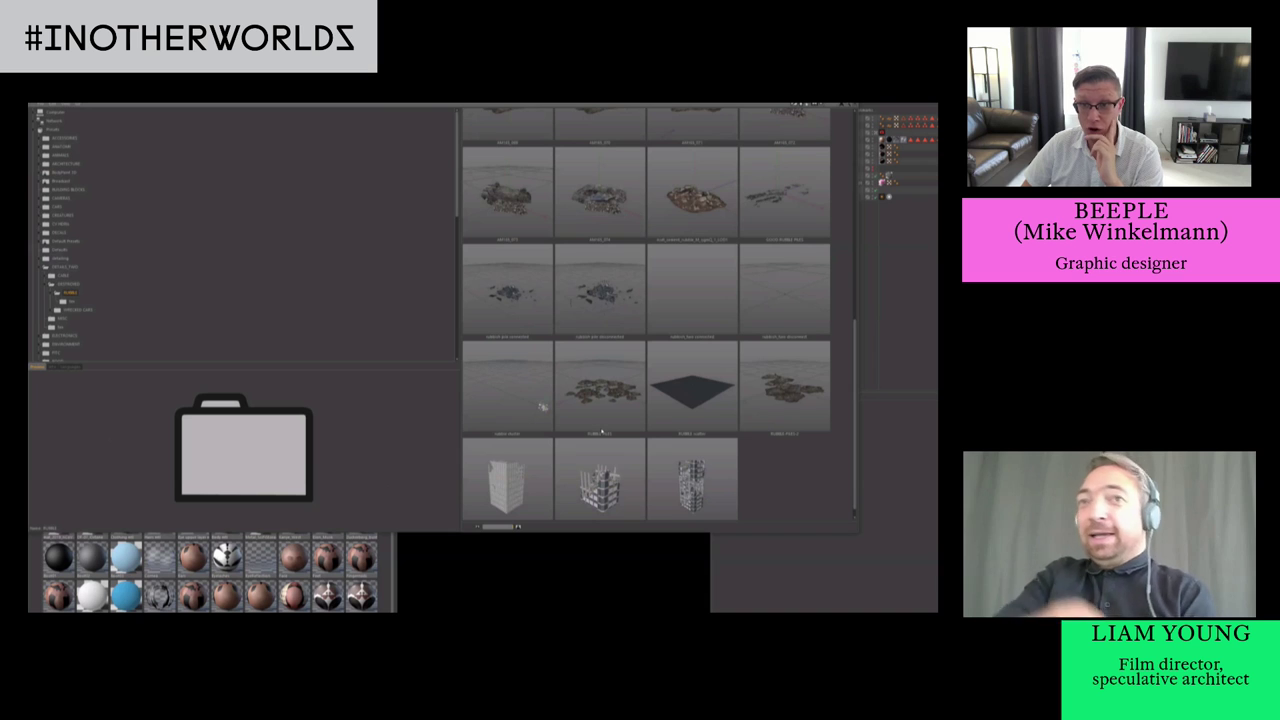
# Browse the preset library from the rubble models to the destroyed architecture and load a ruined building into the scene
pyautogui.scroll(5, 601, 431)
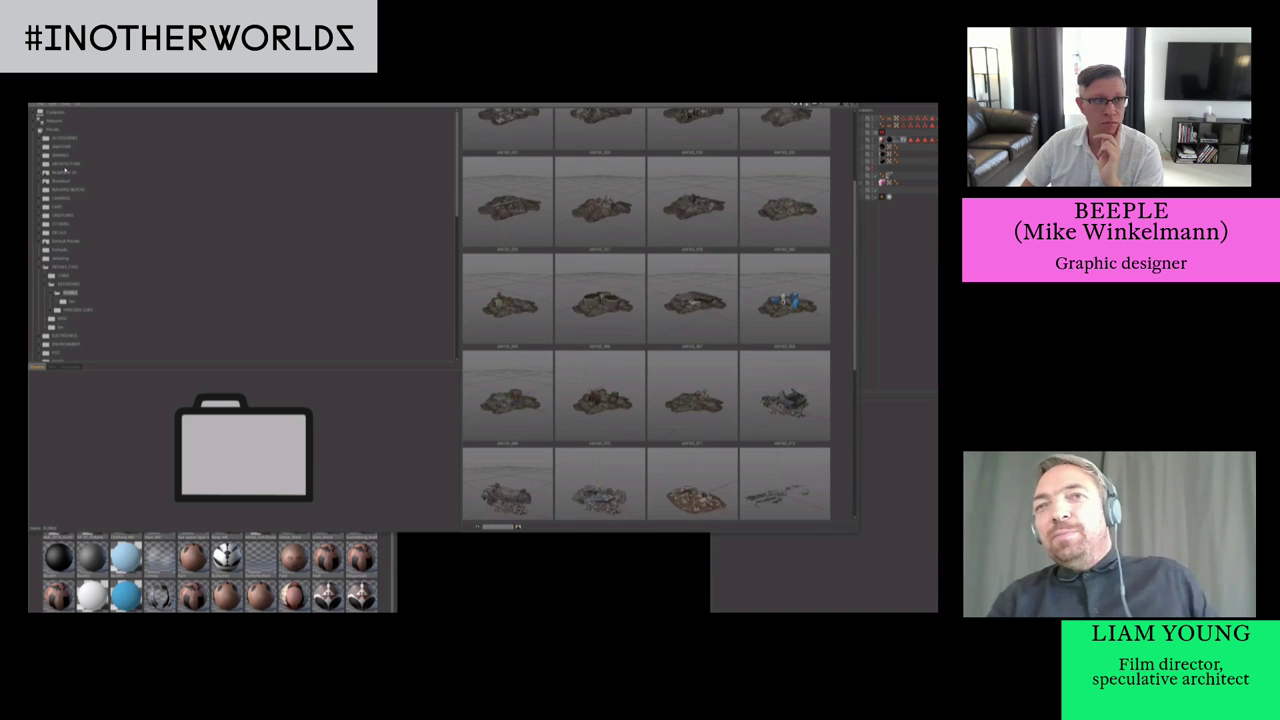
pyautogui.click(66, 165)
pyautogui.scroll(-5, 611, 349)
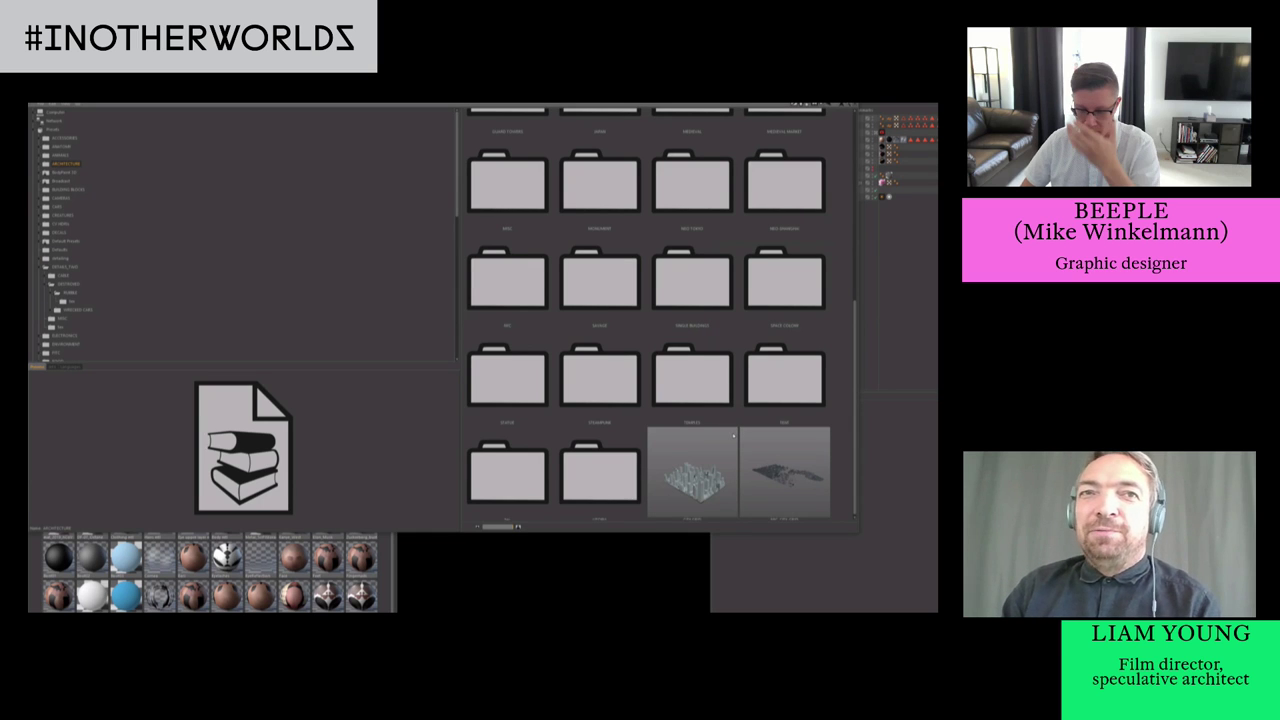
pyautogui.scroll(4, 734, 436)
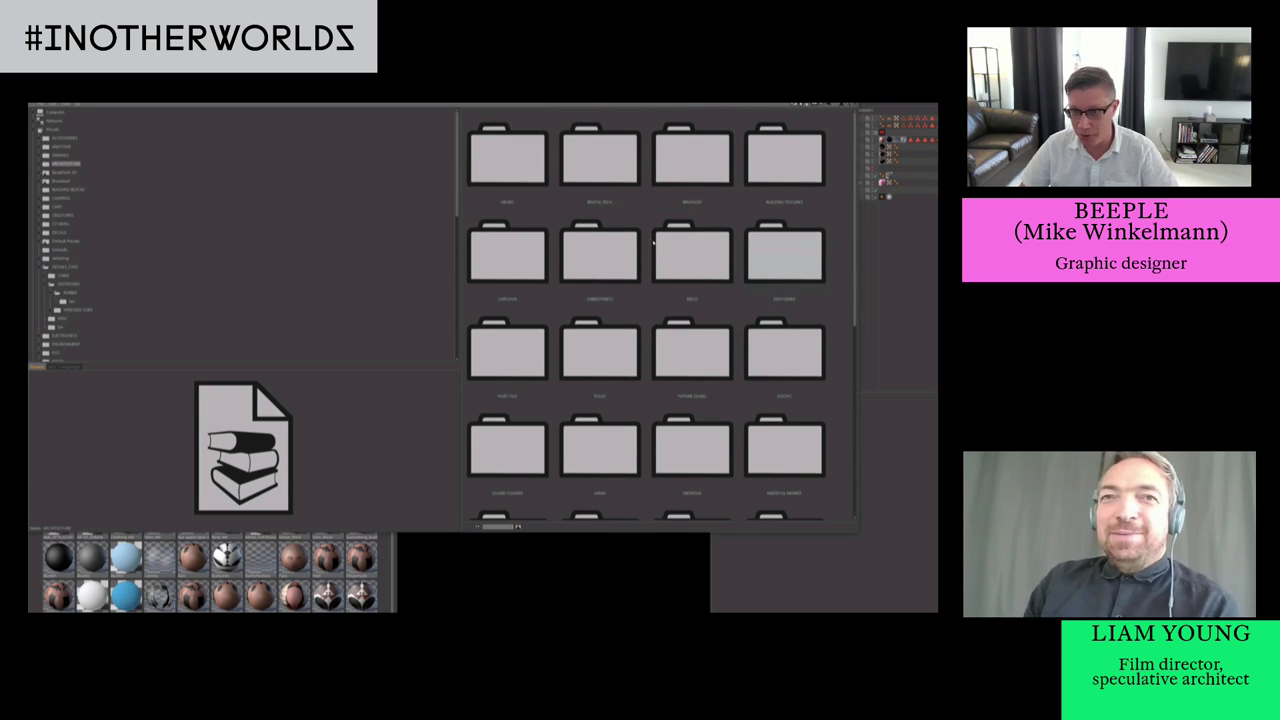
pyautogui.doubleClick(785, 262)
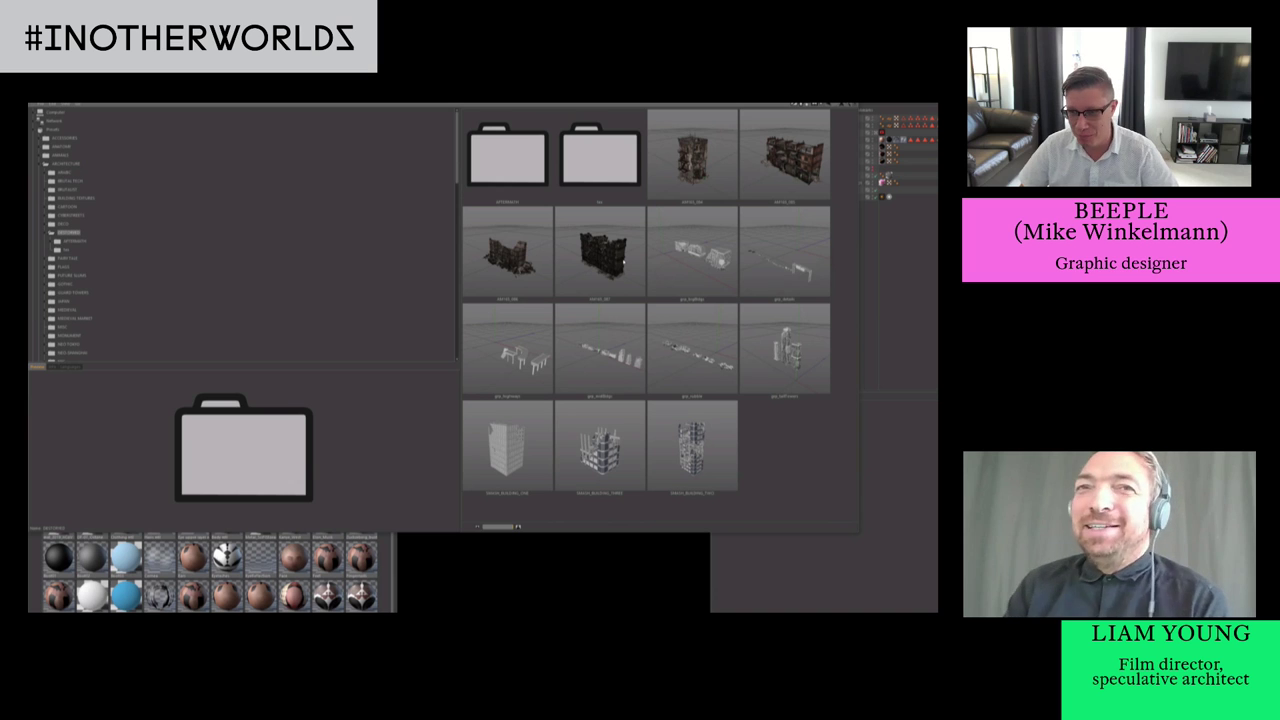
pyautogui.click(532, 284)
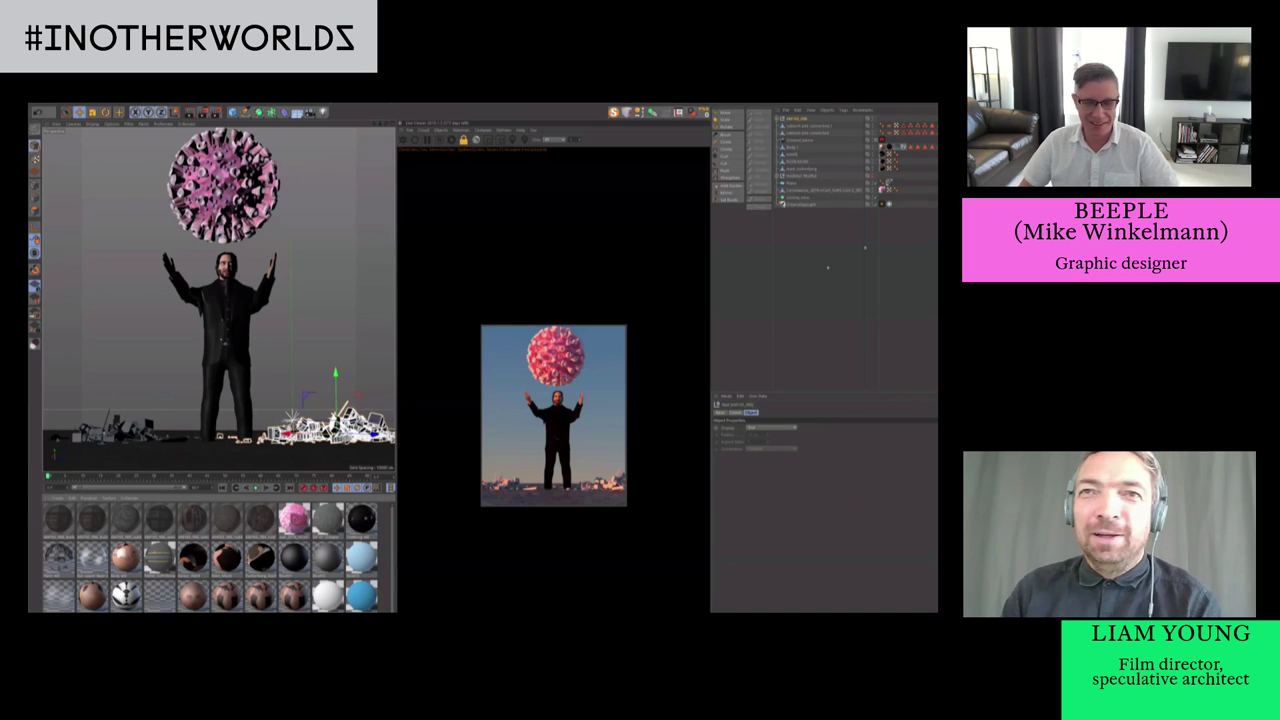
# Scale the ruined building down in the top view
pyautogui.click(825, 214)
pyautogui.click(797, 119)
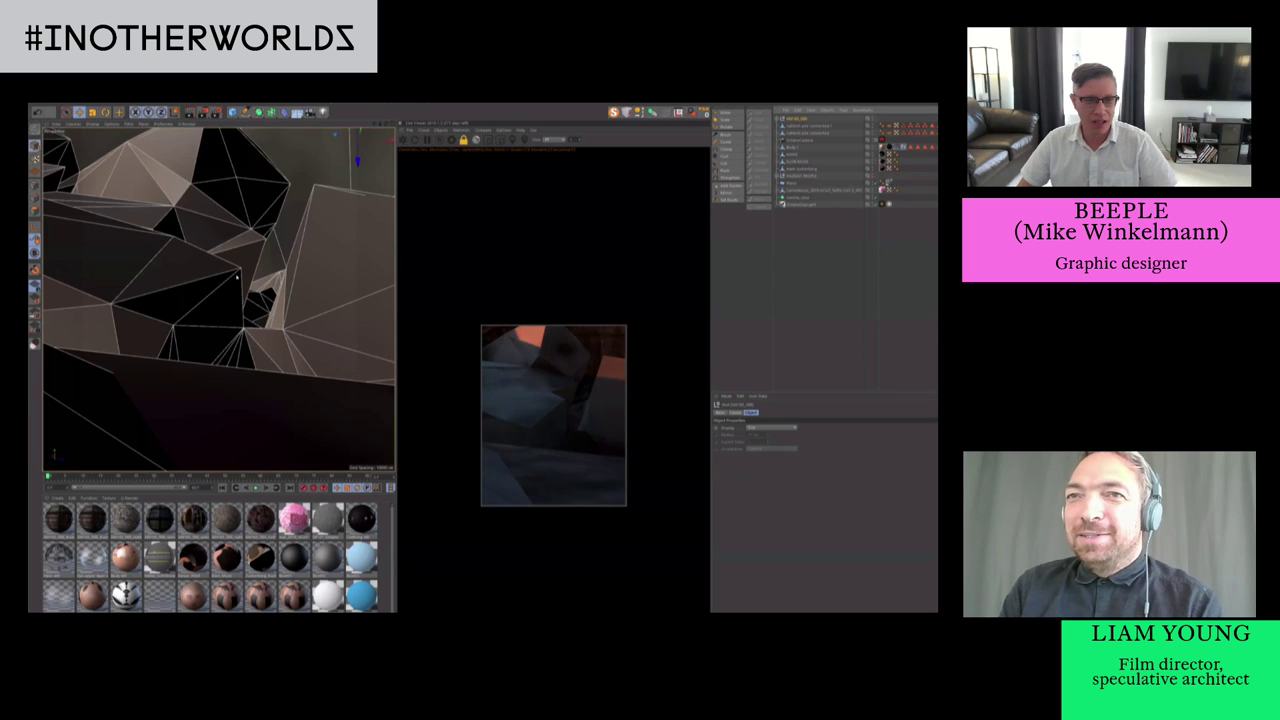
pyautogui.middleClick(237, 277)
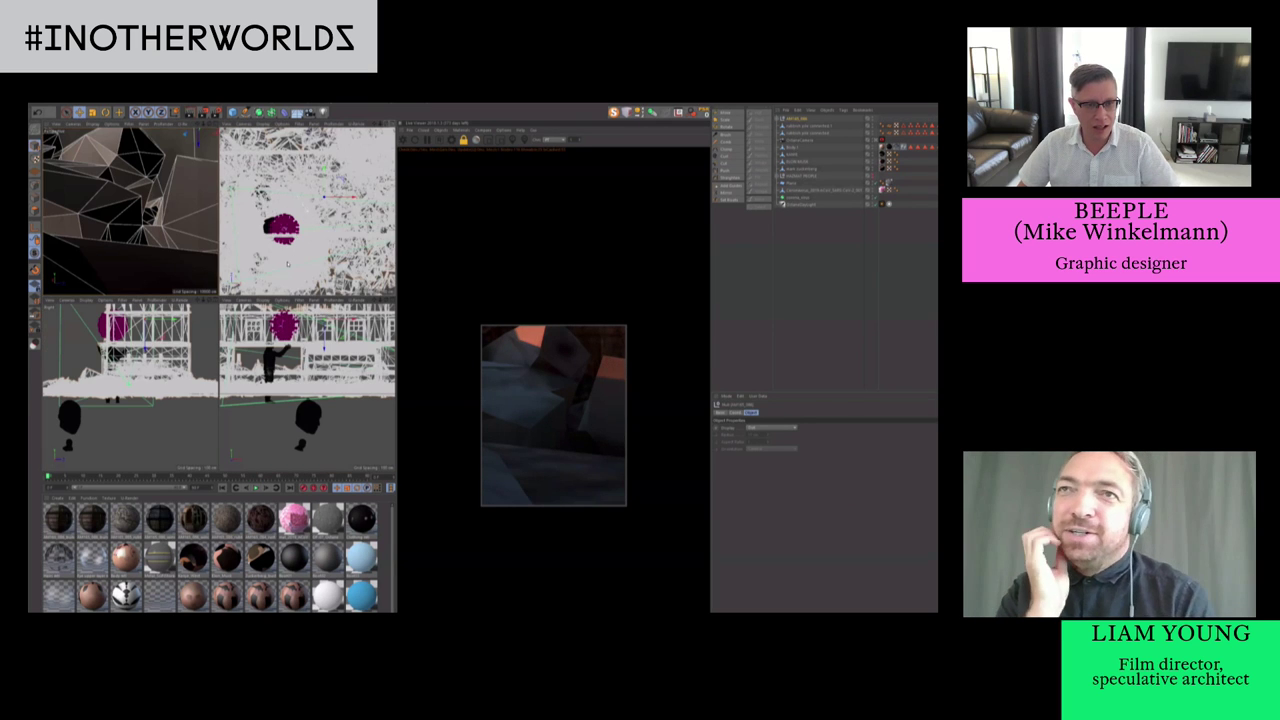
pyautogui.middleClick(251, 275)
pyautogui.scroll(-10, 251, 275)
pyautogui.press('t')
pyautogui.moveTo(240, 325); pyautogui.dragTo(180, 304)
pyautogui.press('e')
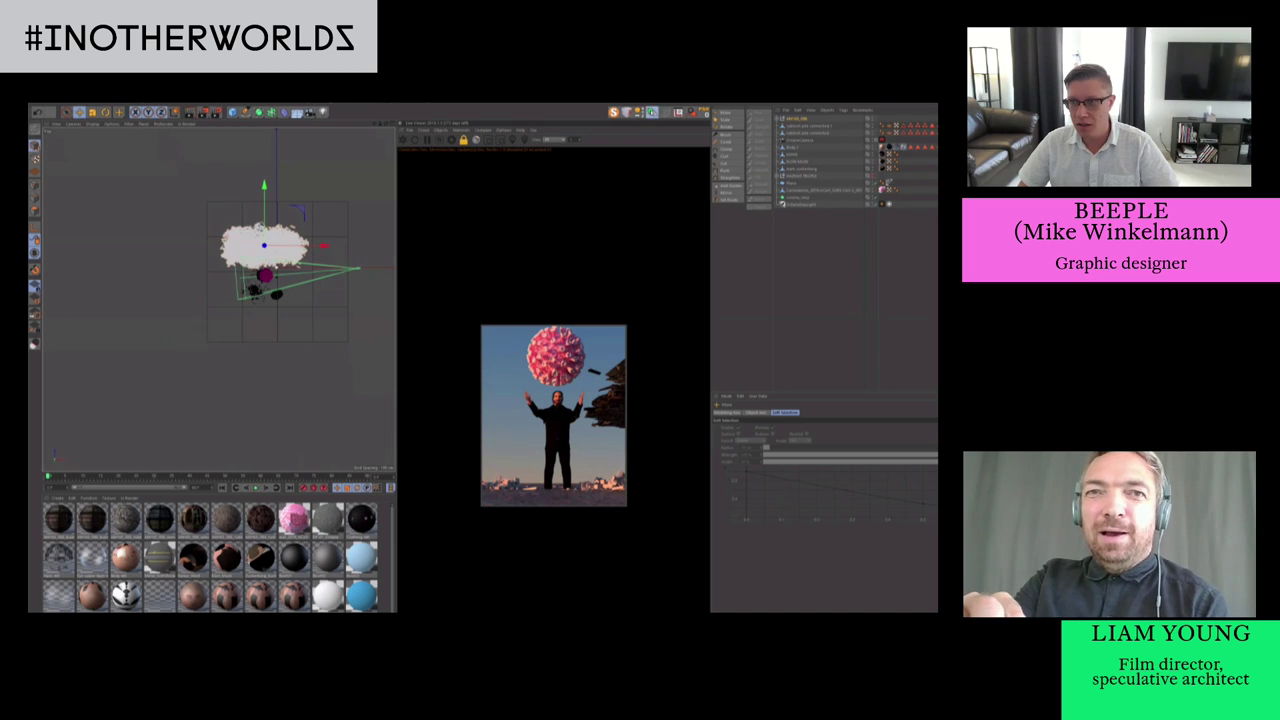
# Create an instance of the ruined building set to Render Instance mode and move the original far away from the scene
pyautogui.click(652, 113)
pyautogui.click(797, 126)
pyautogui.press('e')
pyautogui.moveTo(323, 256); pyautogui.dragTo(268, 472)
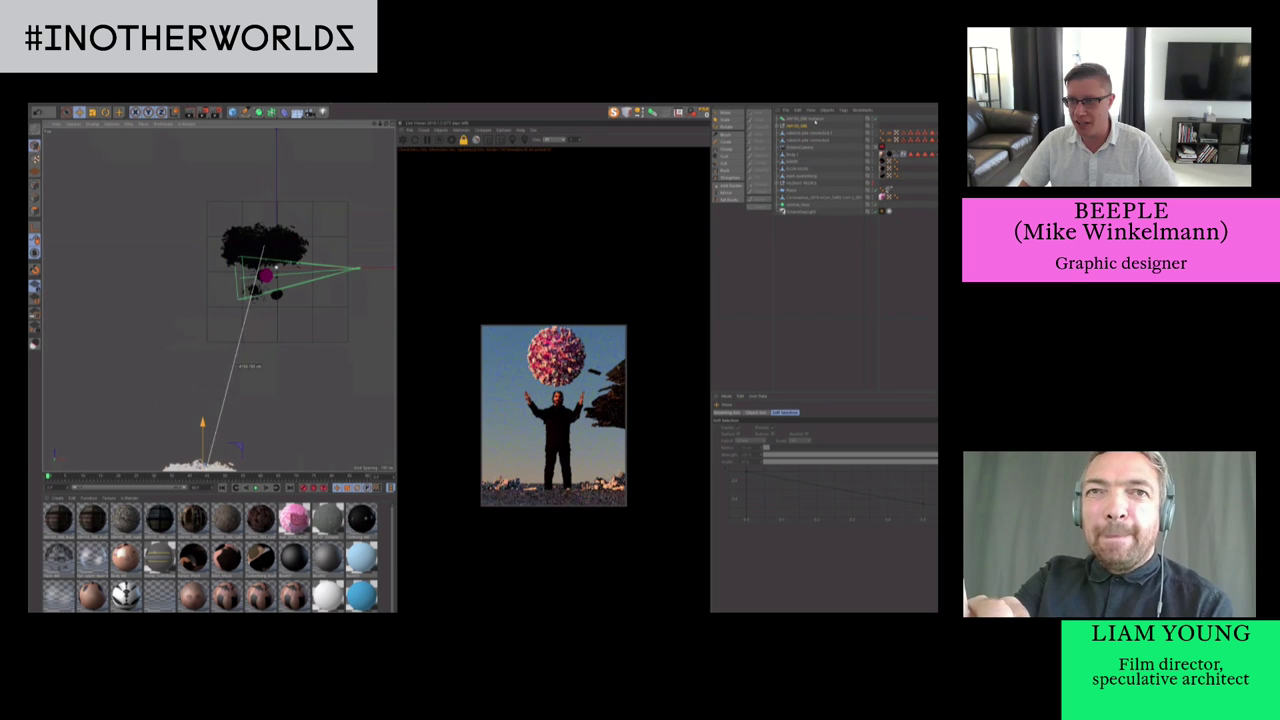
pyautogui.click(806, 119)
pyautogui.click(776, 434)
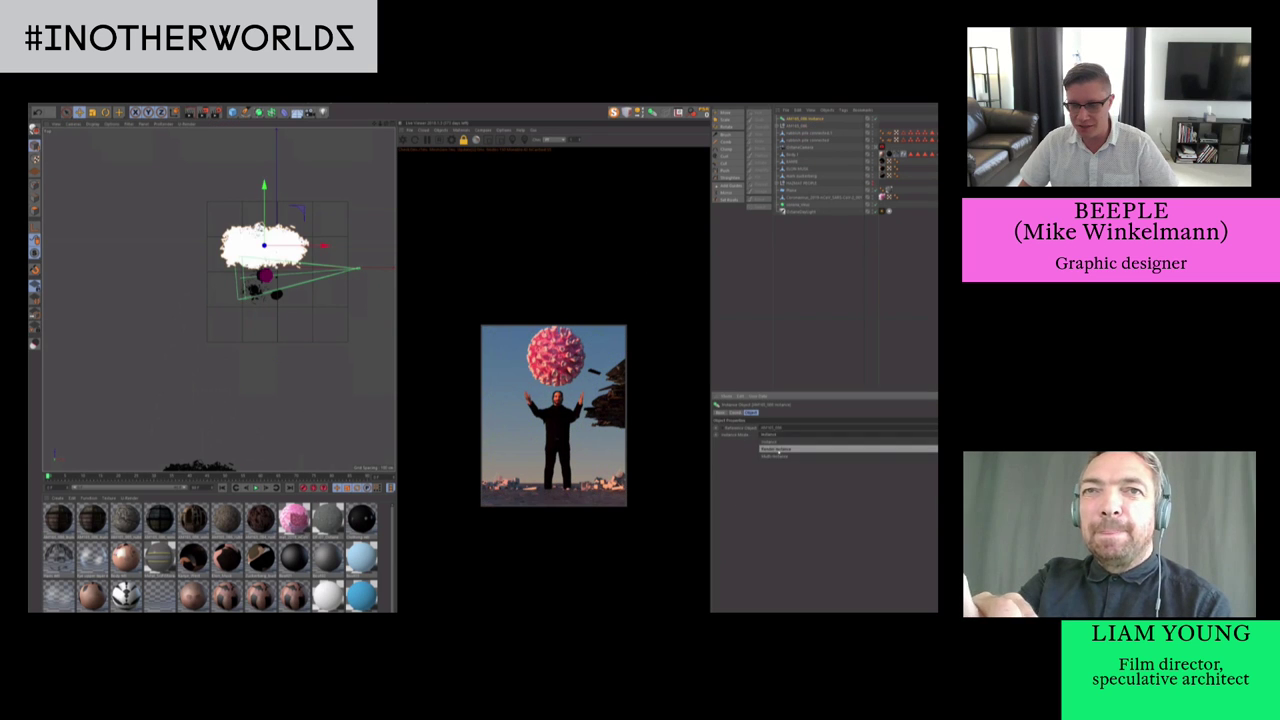
pyautogui.click(775, 449)
# Shrink the building instance to about half its size and place it on the ground to the right of the man
pyautogui.press('t')
pyautogui.moveTo(330, 300); pyautogui.dragTo(308, 300)
pyautogui.moveTo(262, 230); pyautogui.dragTo(203, 251)
pyautogui.press('e')
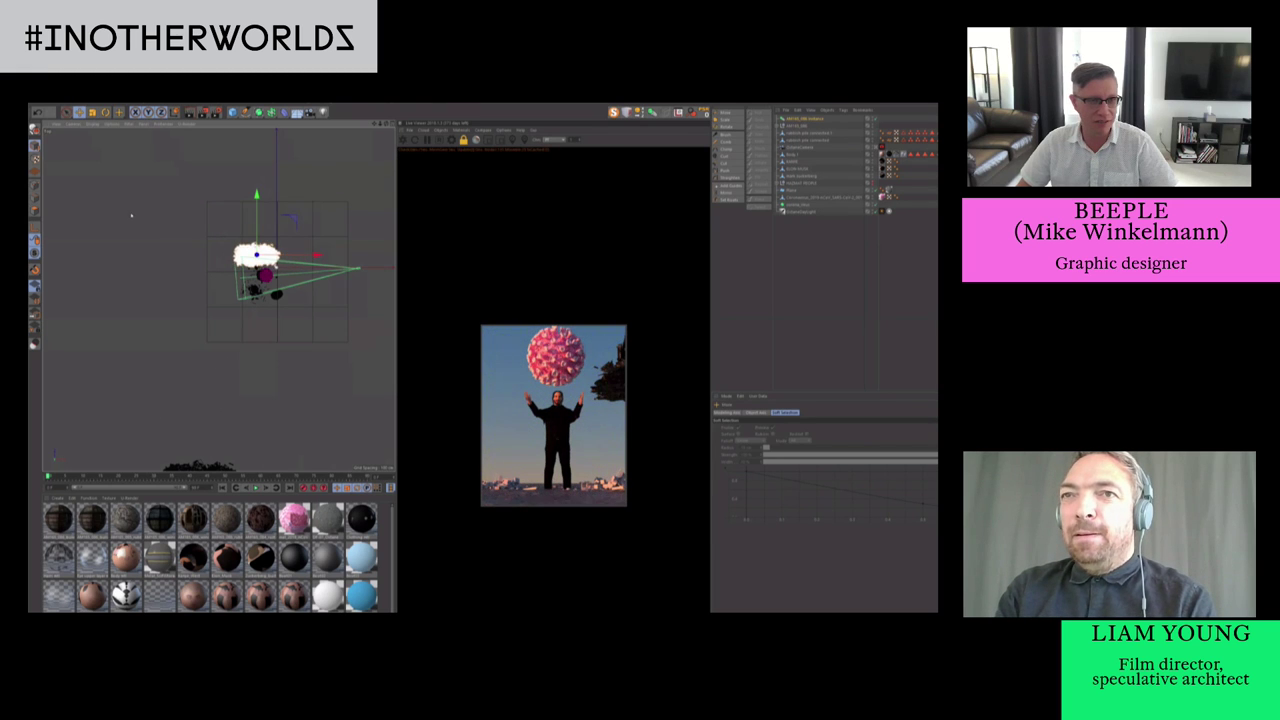
pyautogui.middleClick(131, 216)
pyautogui.middleClick(131, 216)
pyautogui.moveTo(174, 413); pyautogui.dragTo(167, 436)
pyautogui.moveTo(389, 269); pyautogui.dragTo(350, 284)
pyautogui.moveTo(386, 372); pyautogui.dragTo(389, 383)
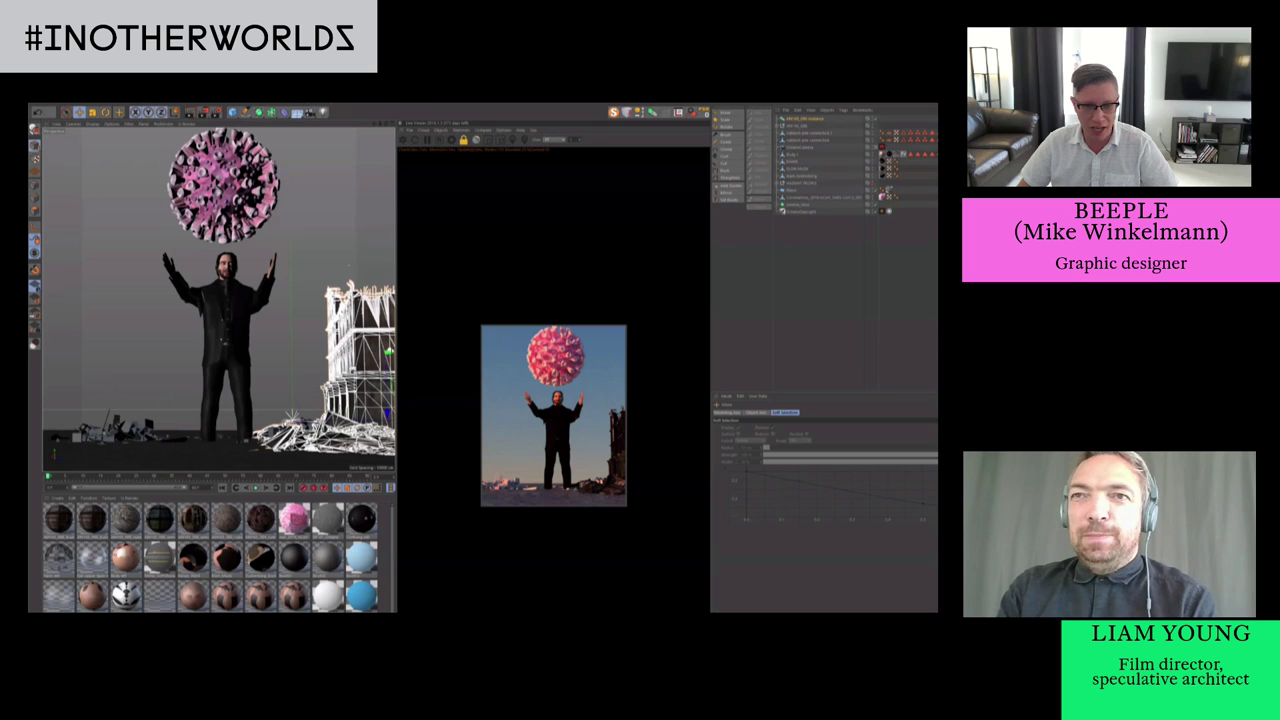
# Rotate the ruined building so its facade faces the camera and reframe the shot around the man
pyautogui.keyDown('alt'); pyautogui.moveTo(350, 350); pyautogui.dragTo(328, 366, button='middle'); pyautogui.keyUp('alt')
pyautogui.press('r')
pyautogui.moveTo(345, 377); pyautogui.dragTo(394, 377)
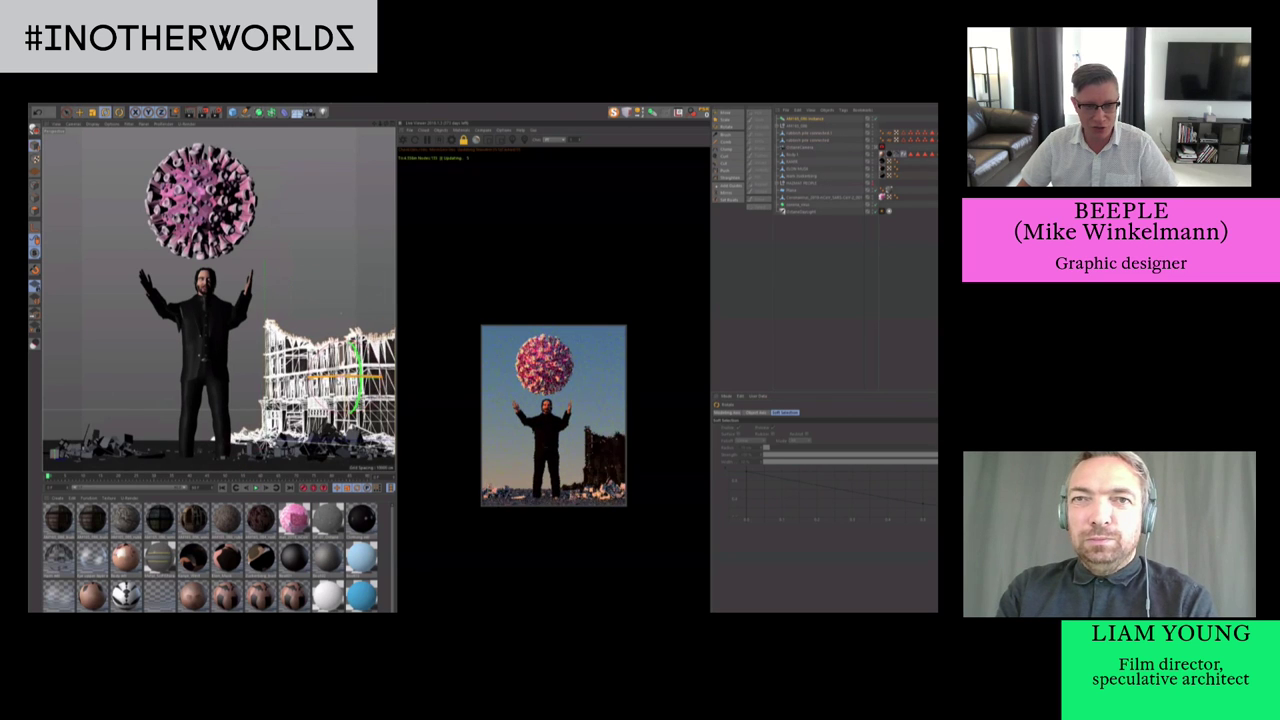
pyautogui.press('e')
pyautogui.keyDown('alt'); pyautogui.moveTo(336, 317); pyautogui.dragTo(349, 302, button='middle'); pyautogui.keyUp('alt')
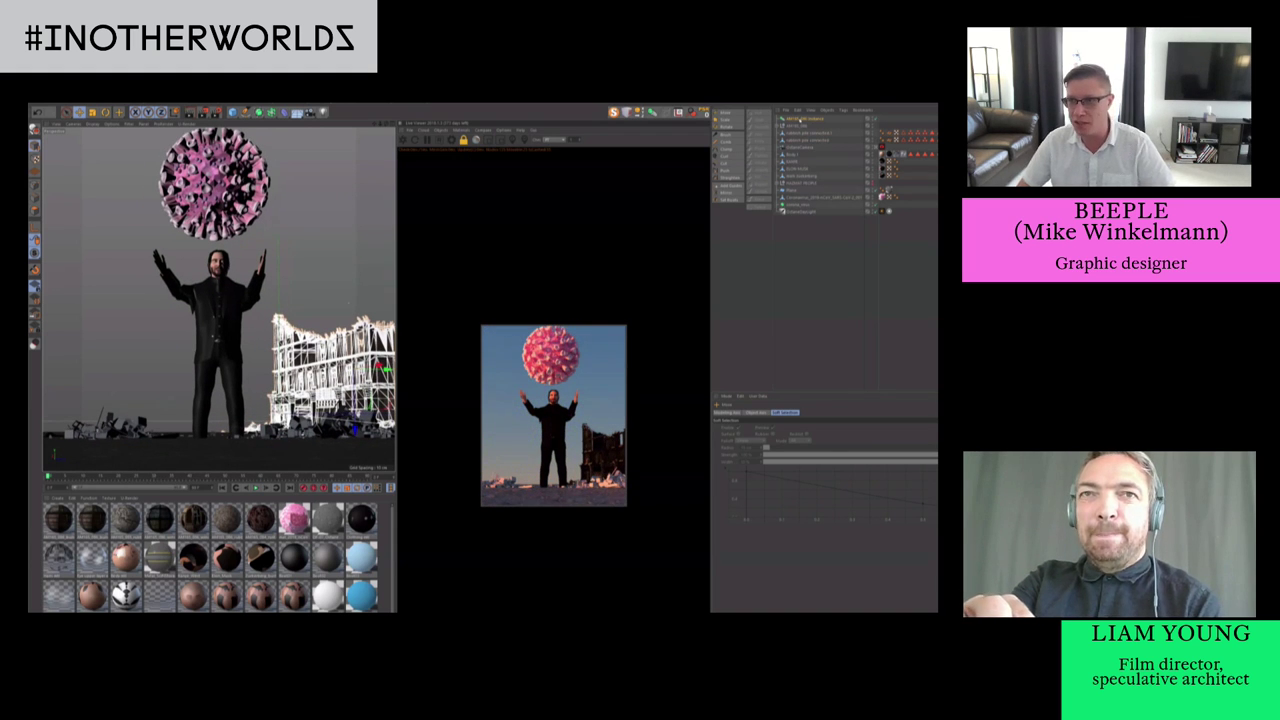
# Duplicate the building instance and place the copy on the left side of the man, with him centred between the ruins
pyautogui.keyDown('ctrl'); pyautogui.moveTo(805, 119); pyautogui.dragTo(805, 123); pyautogui.keyUp('ctrl')
pyautogui.press('e')
pyautogui.moveTo(385, 369); pyautogui.dragTo(220, 371)
pyautogui.press('r')
pyautogui.press('e')
pyautogui.press('r')
pyautogui.press('e')
pyautogui.keyDown('alt'); pyautogui.moveTo(220, 371); pyautogui.dragTo(231, 368, button='middle'); pyautogui.keyUp('alt')
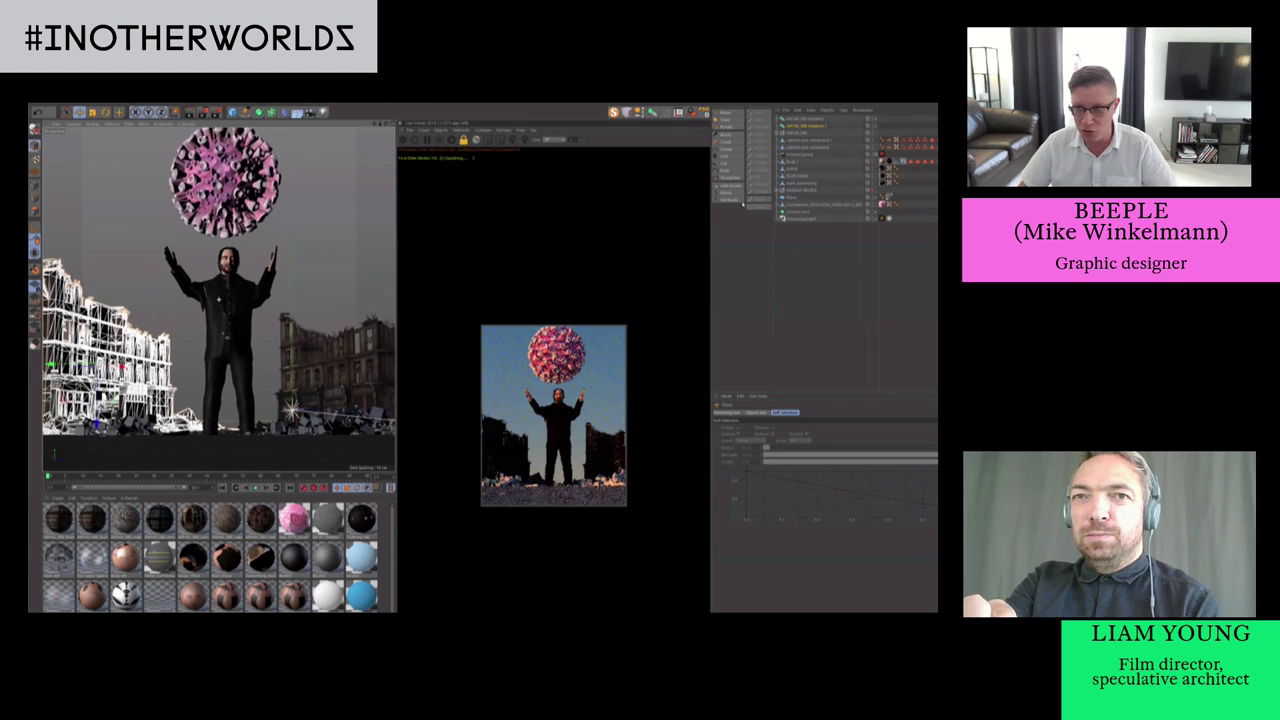
# Load the Octane sky preset in place of the Octane daylight and open the sky's environment settings
pyautogui.click(785, 110)
pyautogui.moveTo(830, 145)
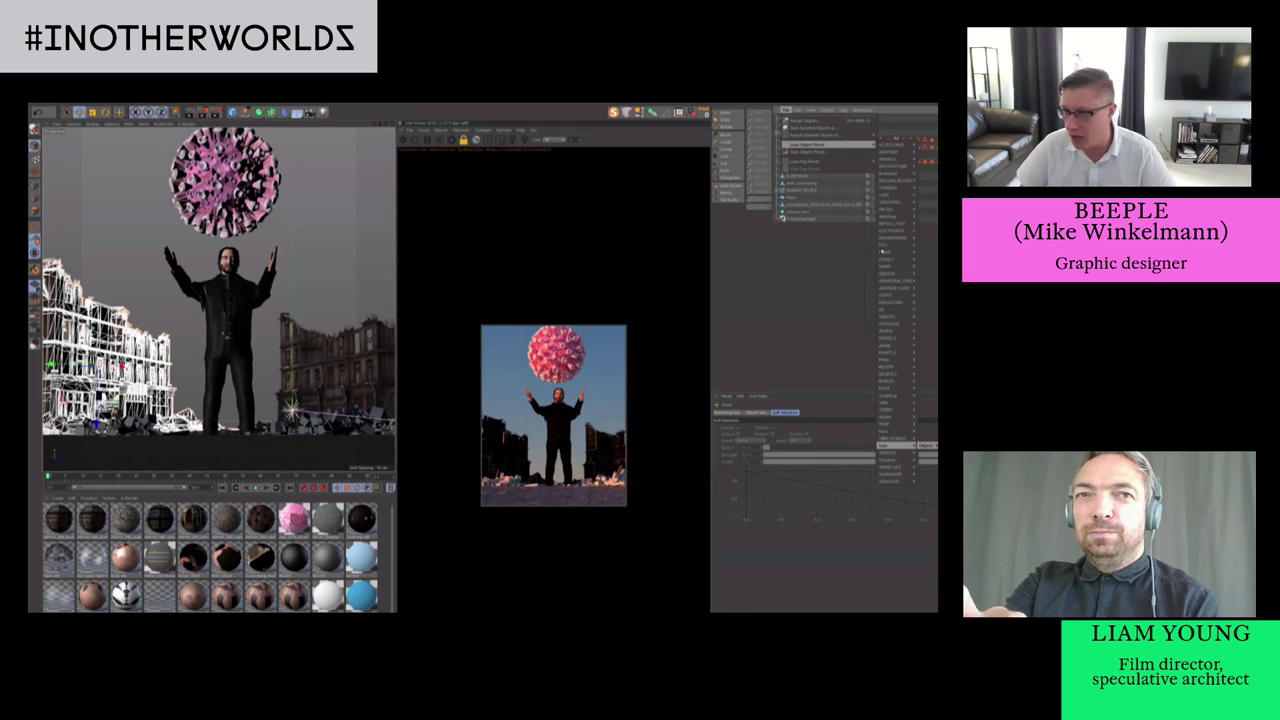
pyautogui.click(928, 445)
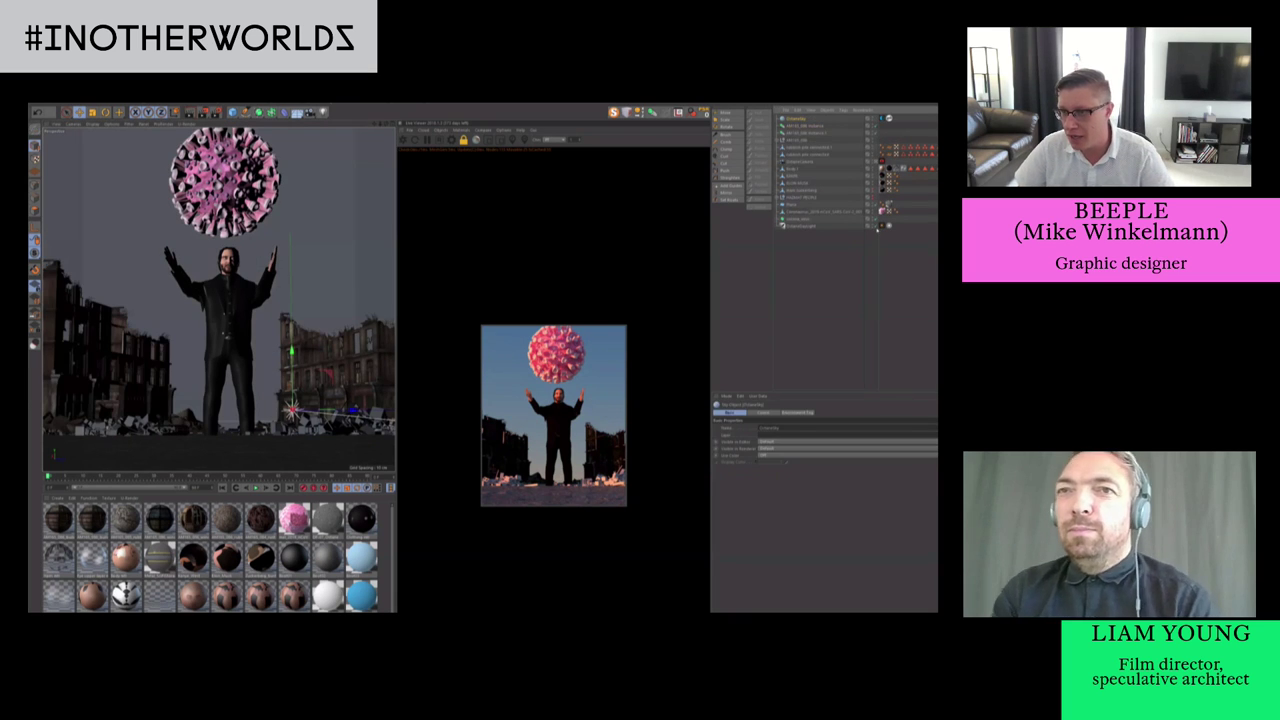
pyautogui.click(876, 227)
pyautogui.click(882, 118)
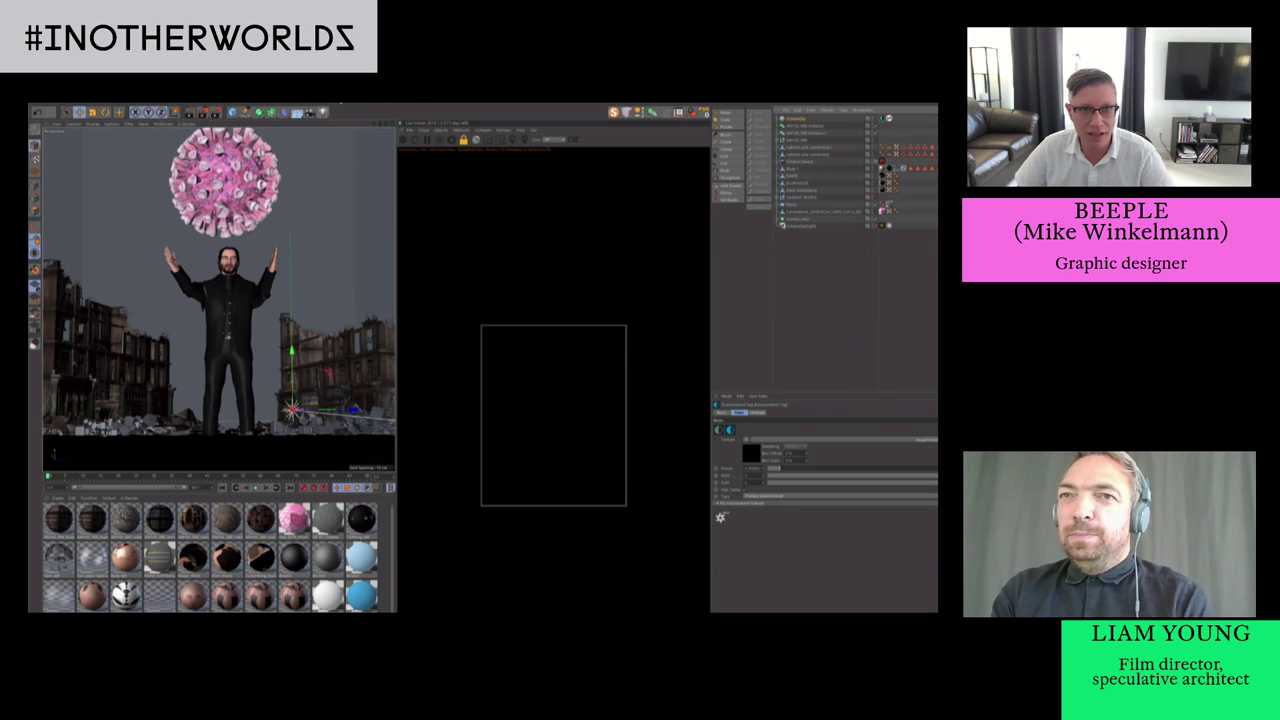
# Load the Color Softbox Studio HDRI into the sky's environment texture and set its gamma to 1
pyautogui.click(341, 102)
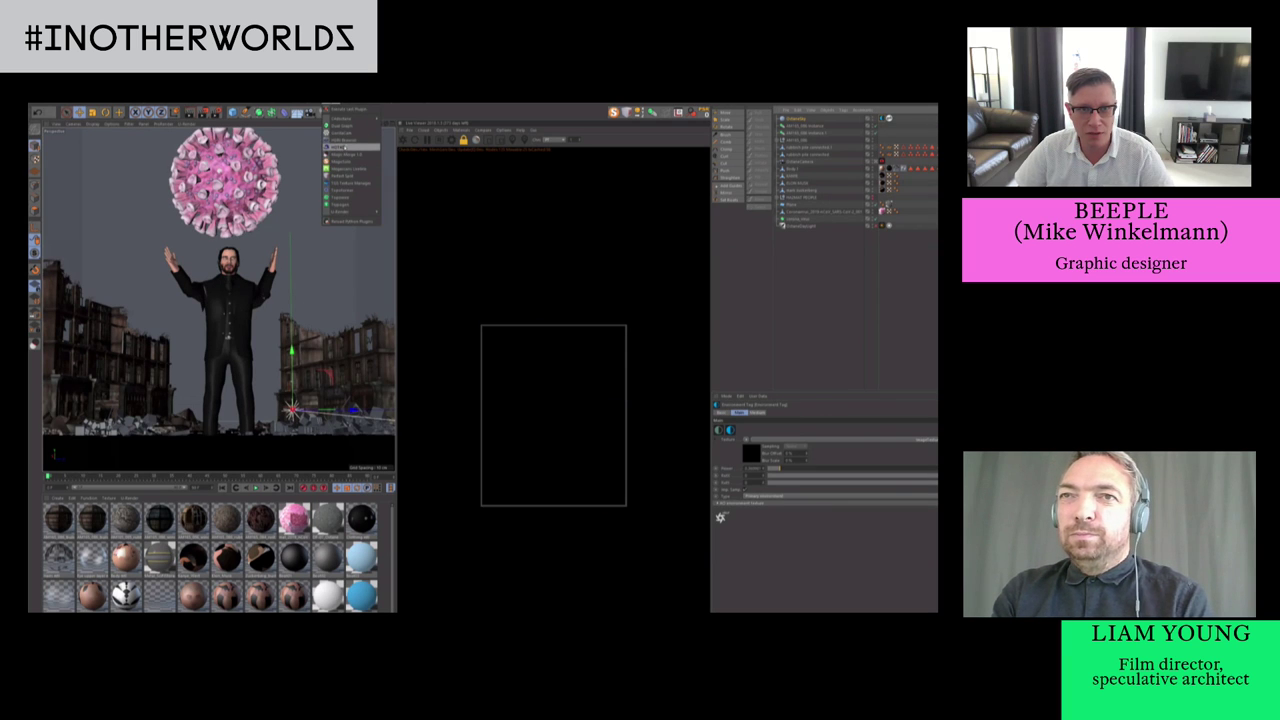
pyautogui.click(345, 141)
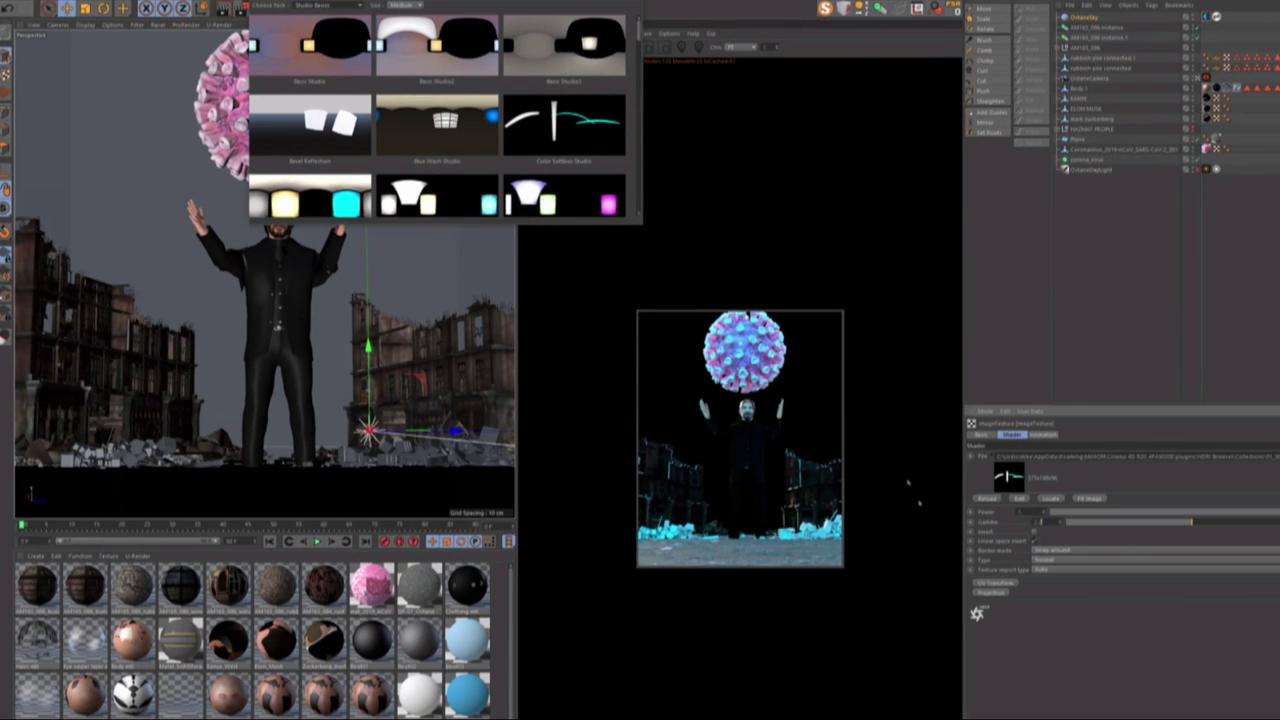
pyautogui.write('1')
pyautogui.press('Return')
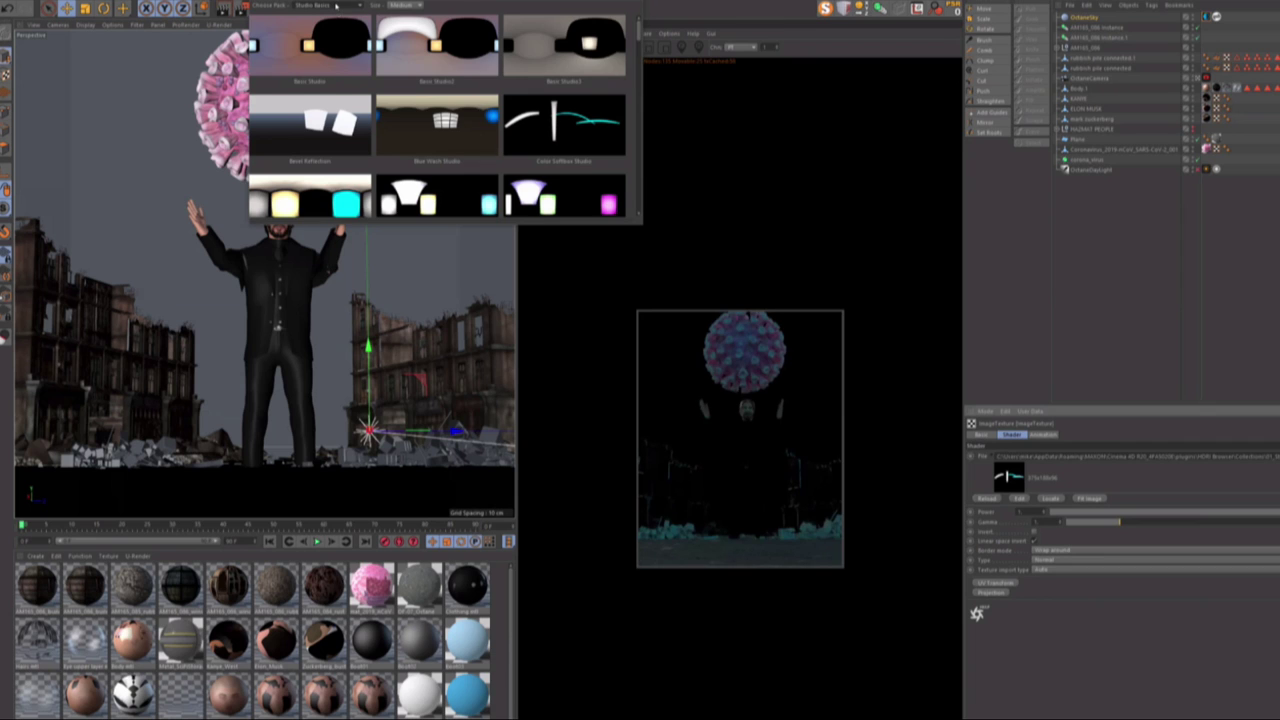
# Switch the HDRI browser to the Ultimate Skies 12k pack and apply its murky grey-green sky
pyautogui.click(336, 6)
pyautogui.click(345, 112)
pyautogui.scroll(-1, 502, 162)
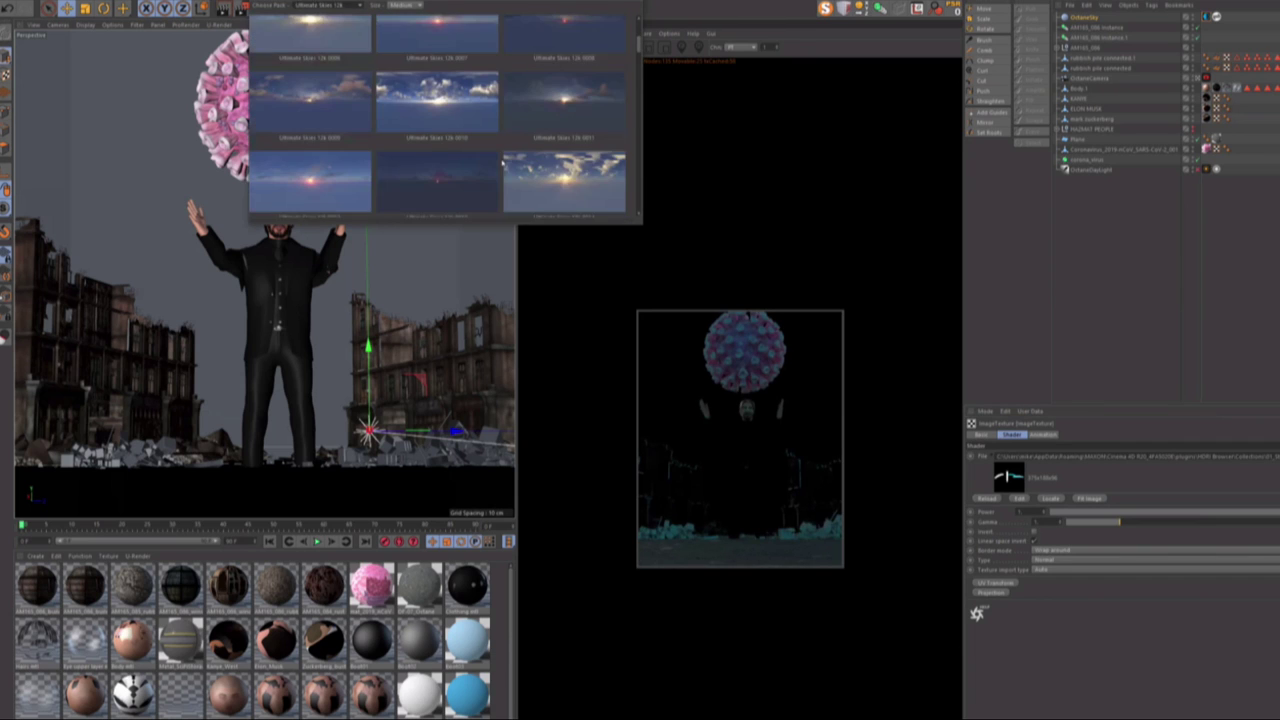
pyautogui.scroll(-1, 502, 162)
pyautogui.click(466, 190)
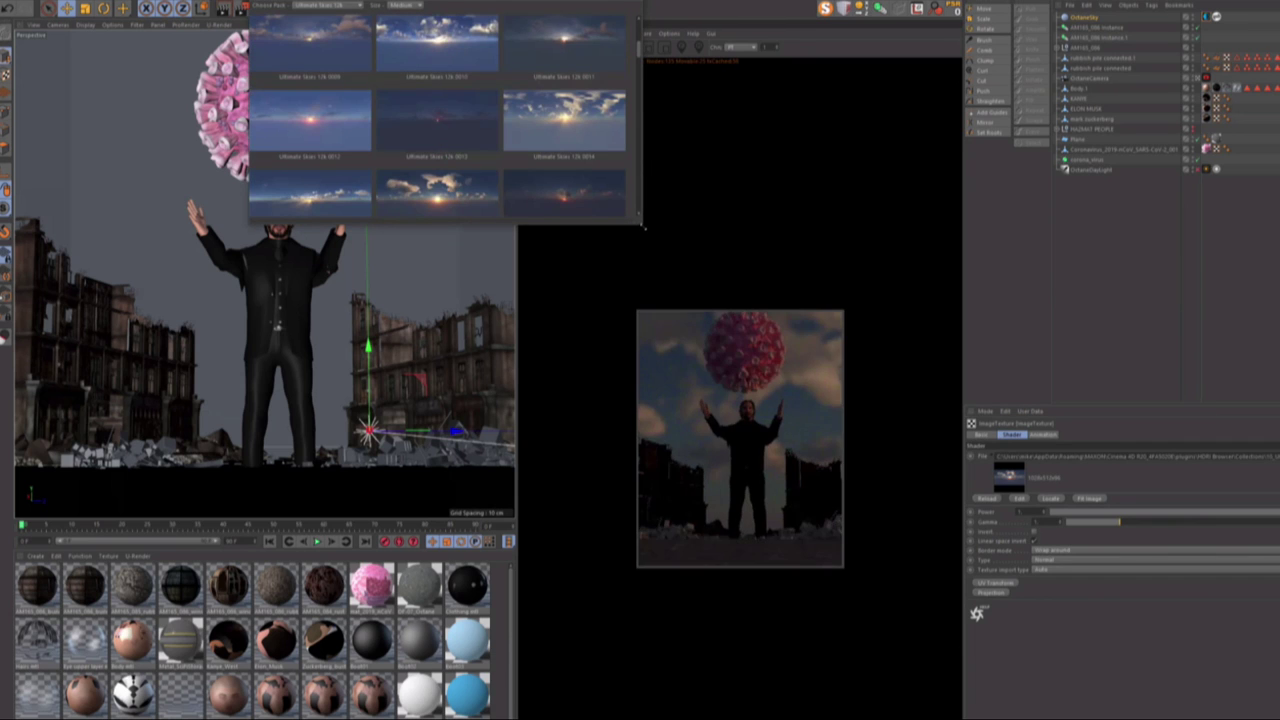
pyautogui.moveTo(643, 228); pyautogui.dragTo(768, 400)
pyautogui.scroll(-3, 390, 207)
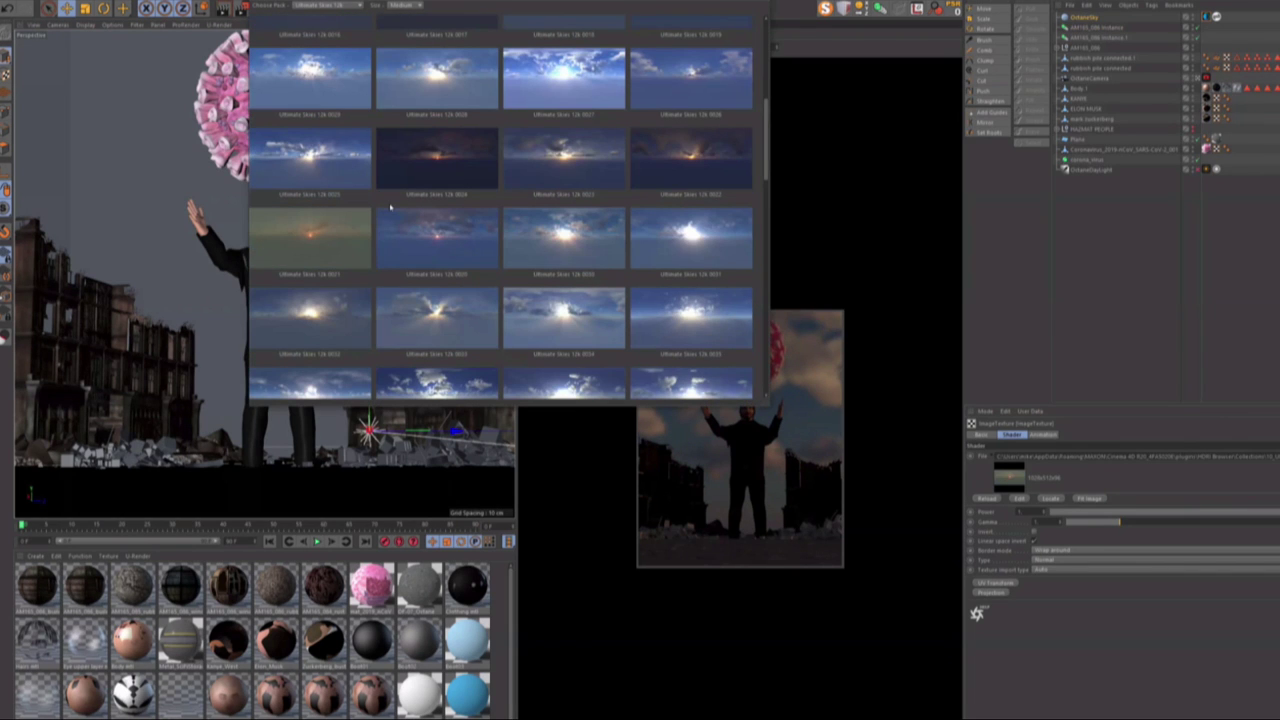
# Put the HDRI browser away and raise the sky's environment power to brighten the scene
pyautogui.moveTo(711, 3); pyautogui.dragTo(559, 88)
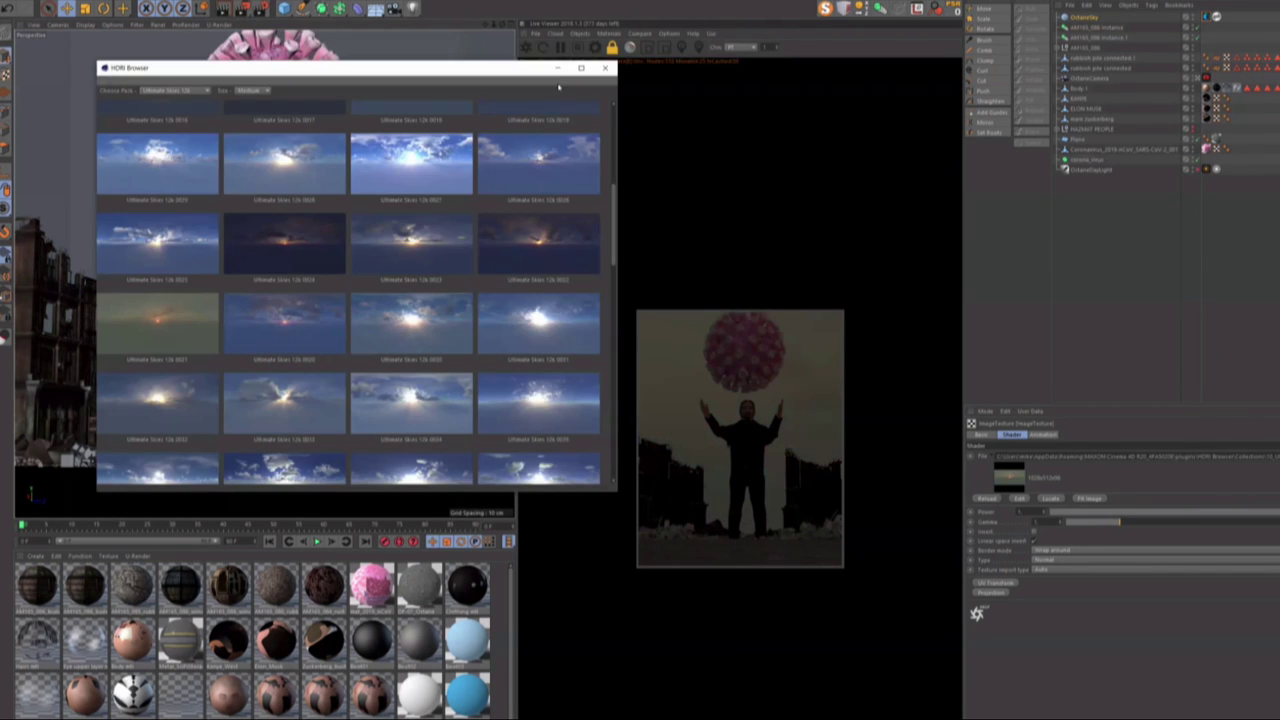
pyautogui.click(558, 68)
pyautogui.click(1206, 17)
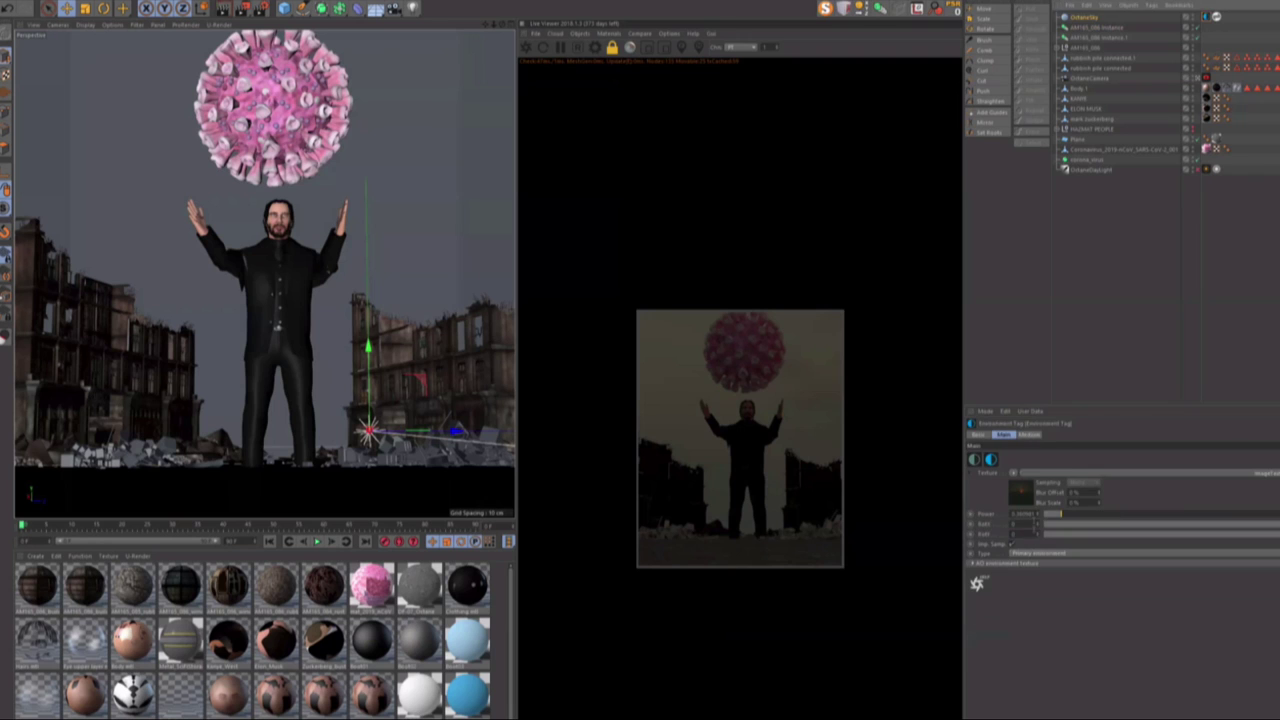
pyautogui.moveTo(1056, 514); pyautogui.dragTo(1106, 516)
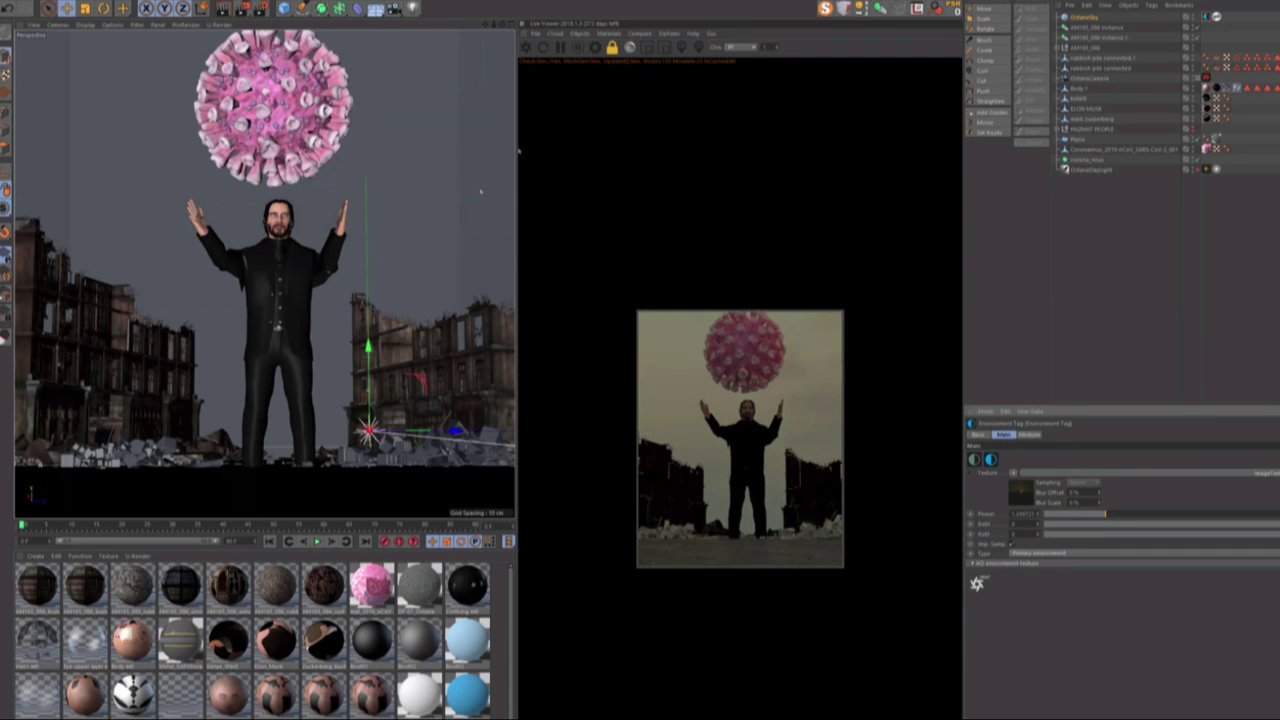
# Convert the clothing material on the standing man's body to an Octane material
pyautogui.click(325, 107)
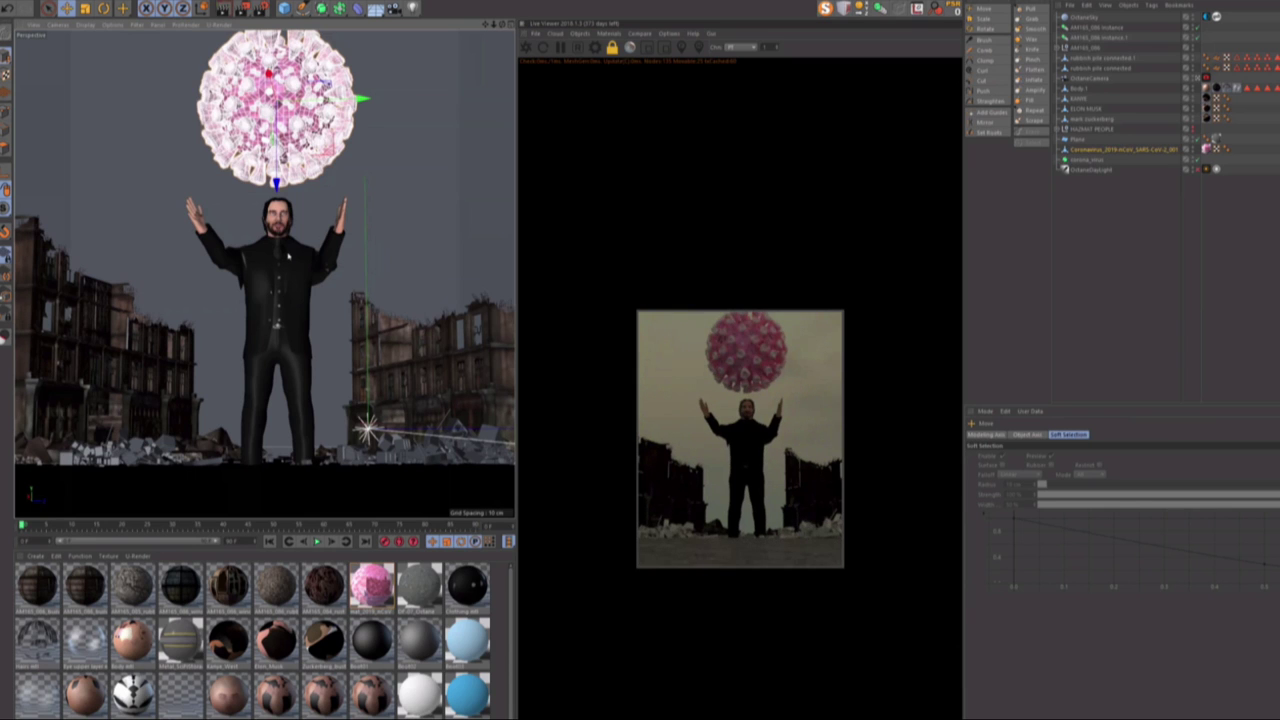
pyautogui.click(288, 257)
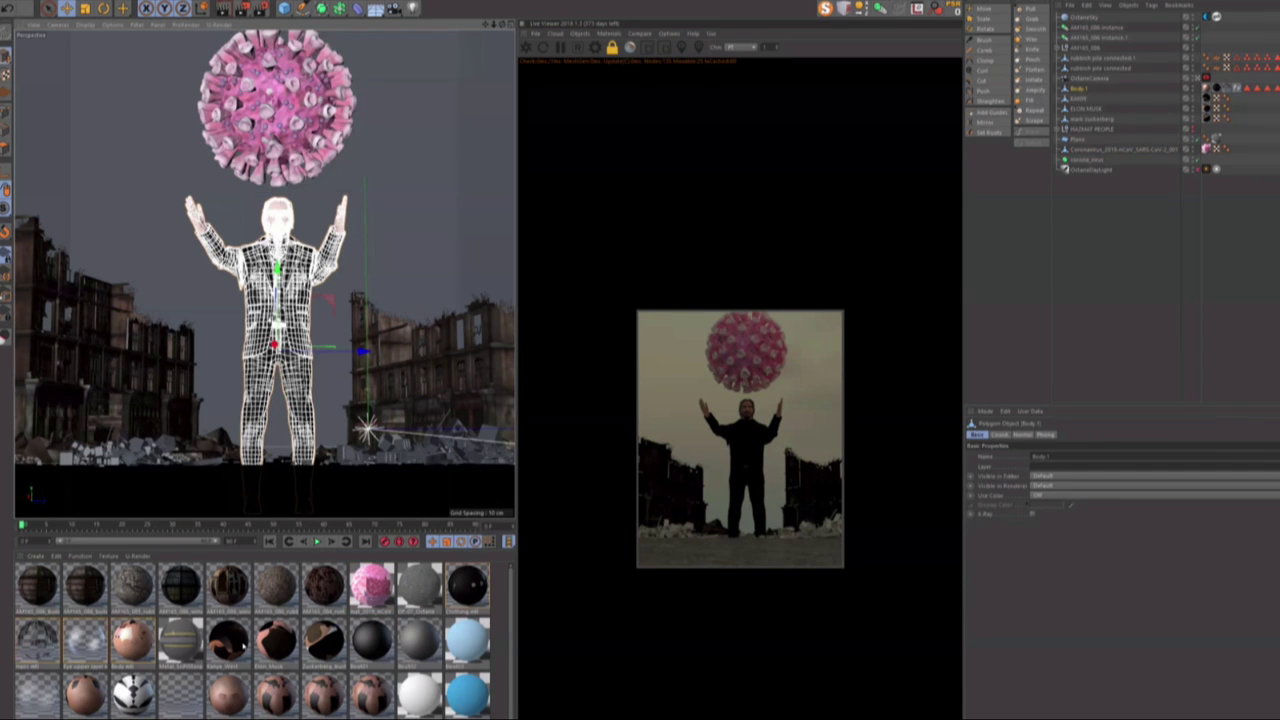
pyautogui.click(228, 640)
pyautogui.click(465, 590)
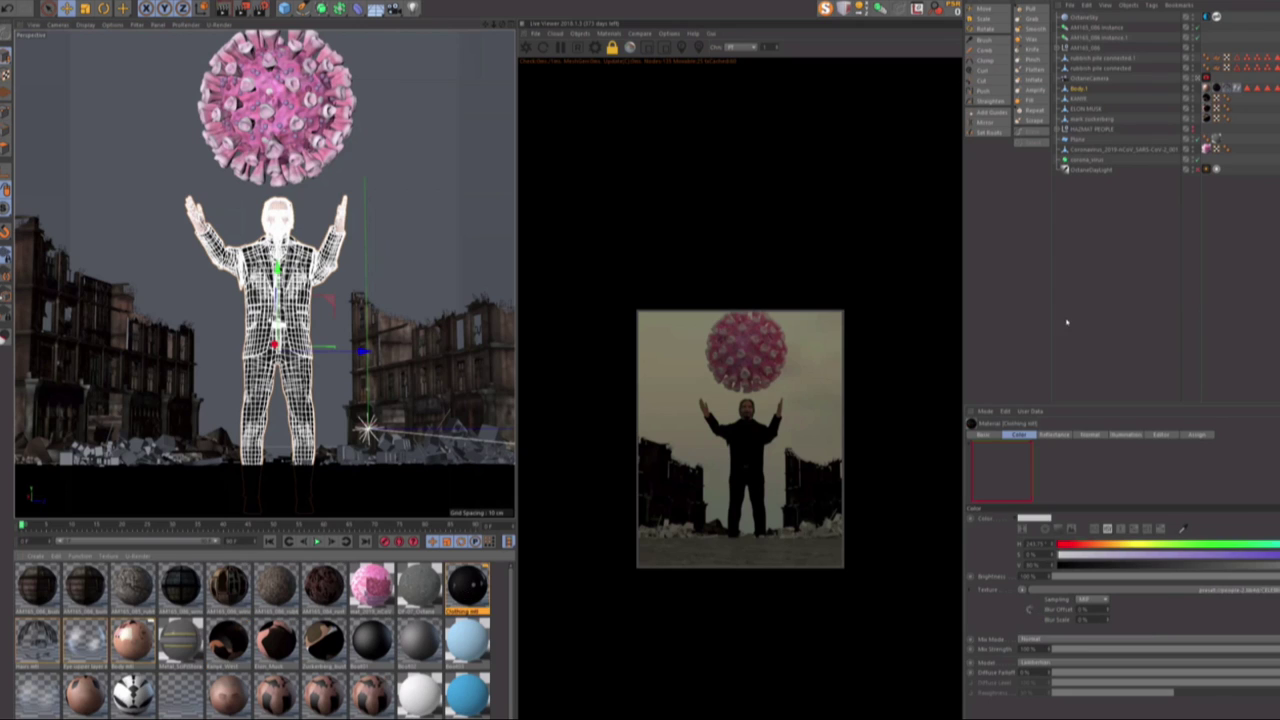
pyautogui.click(608, 33)
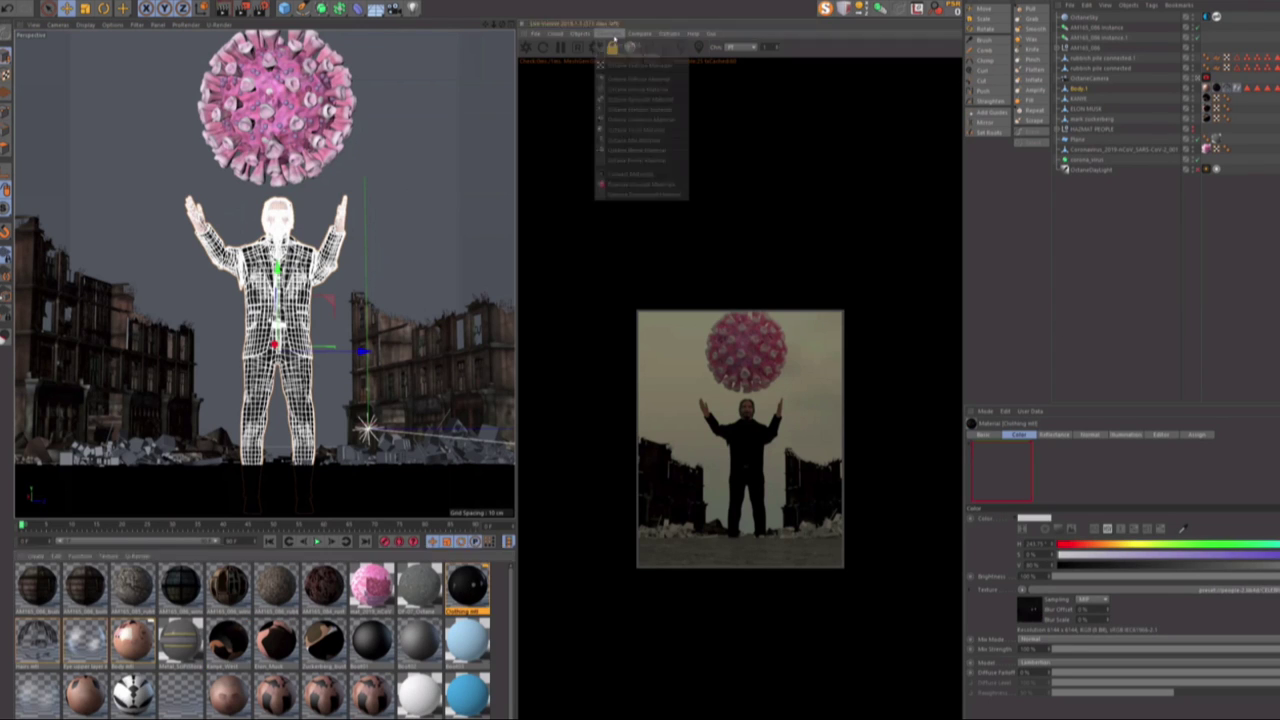
pyautogui.click(639, 174)
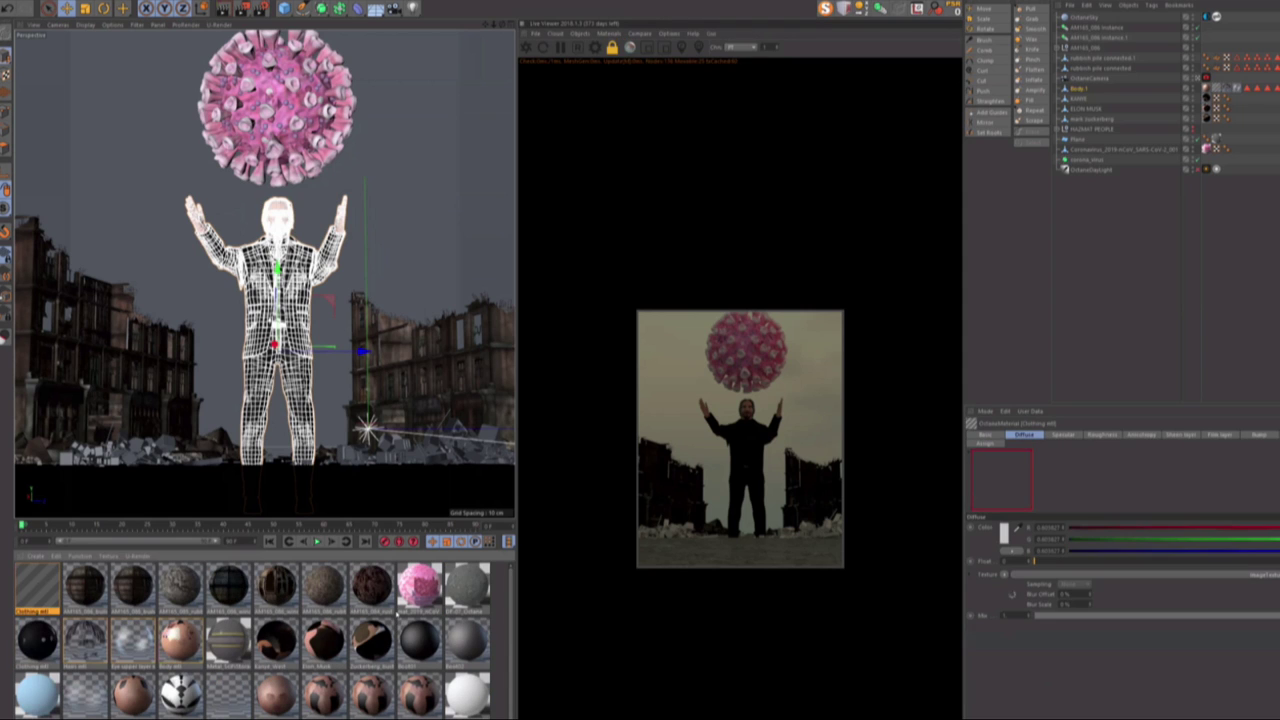
# Adjust the gamma of the clothing material's diffuse image texture to give the man's outfit a lighter dark grey tone
pyautogui.click(1025, 603)
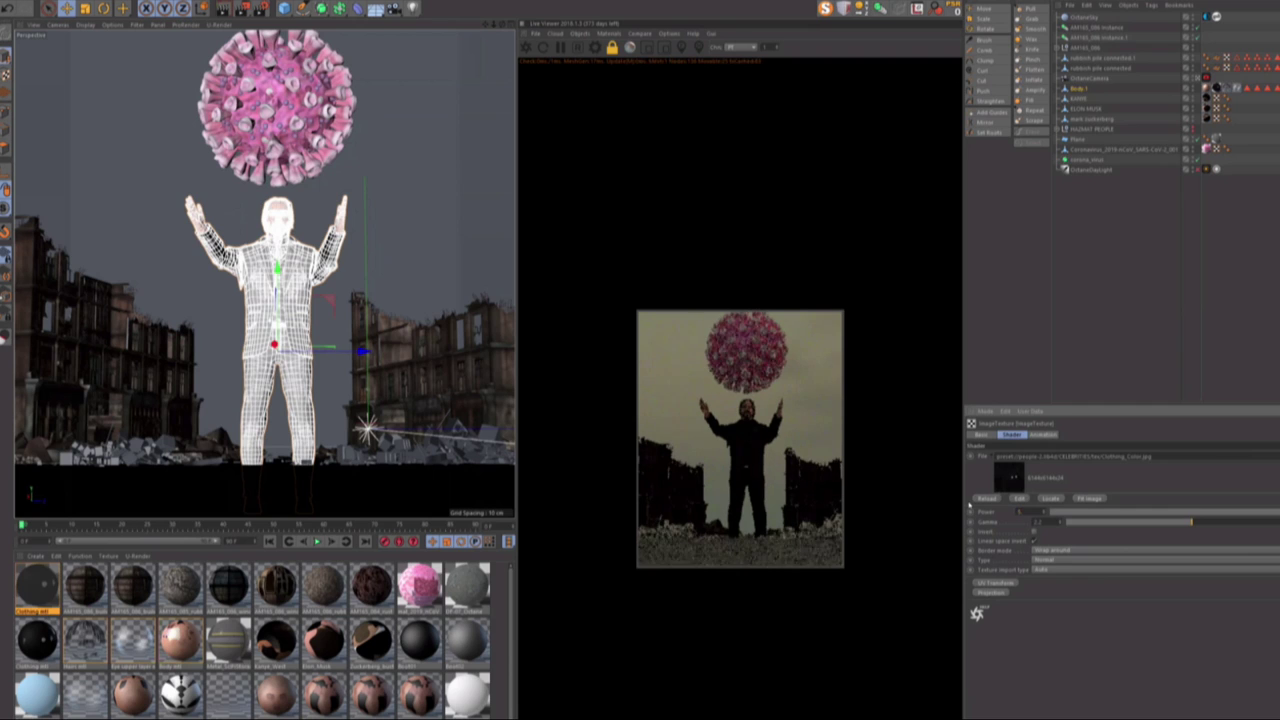
pyautogui.click(26, 583)
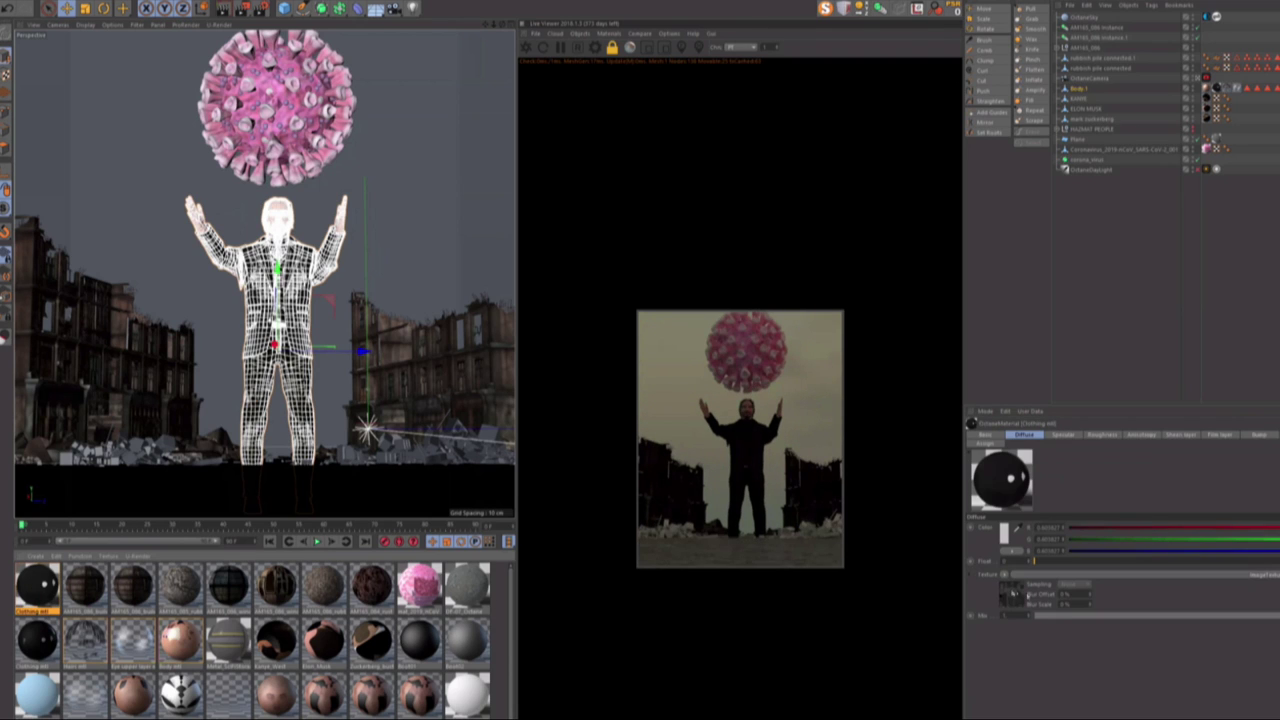
pyautogui.click(1013, 596)
pyautogui.moveTo(1104, 523); pyautogui.dragTo(1105, 523)
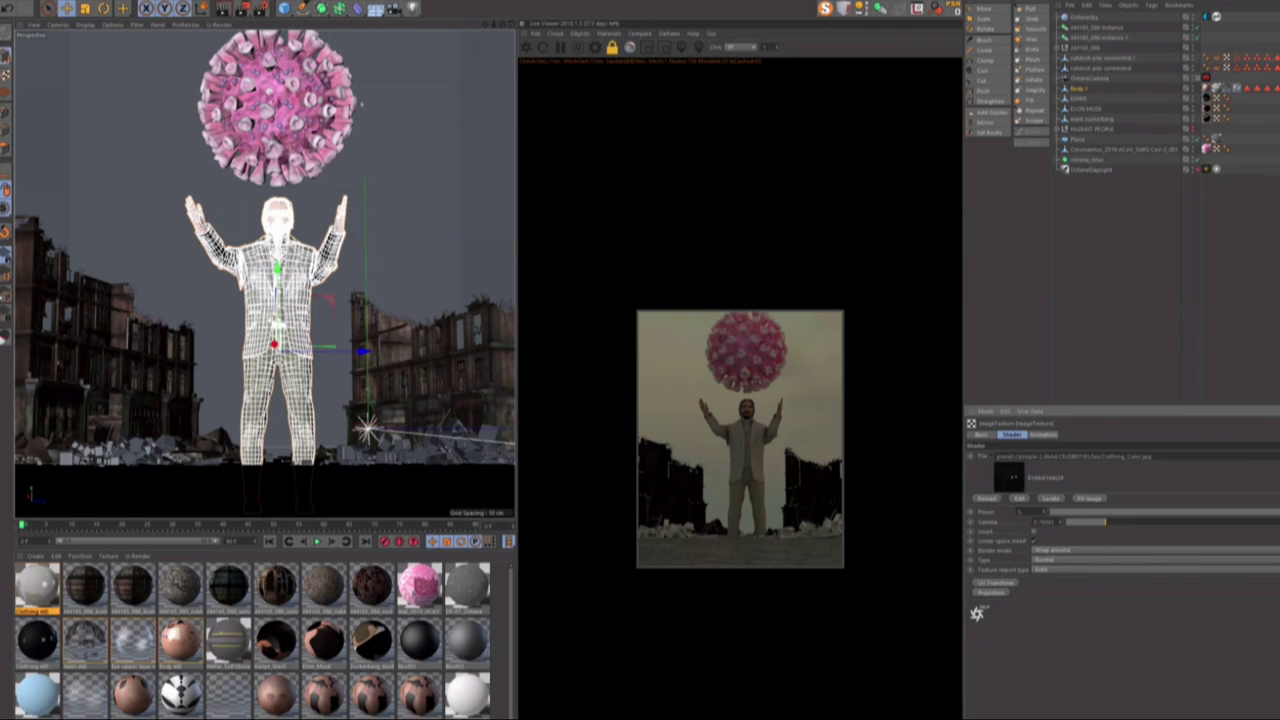
pyautogui.click(1146, 523)
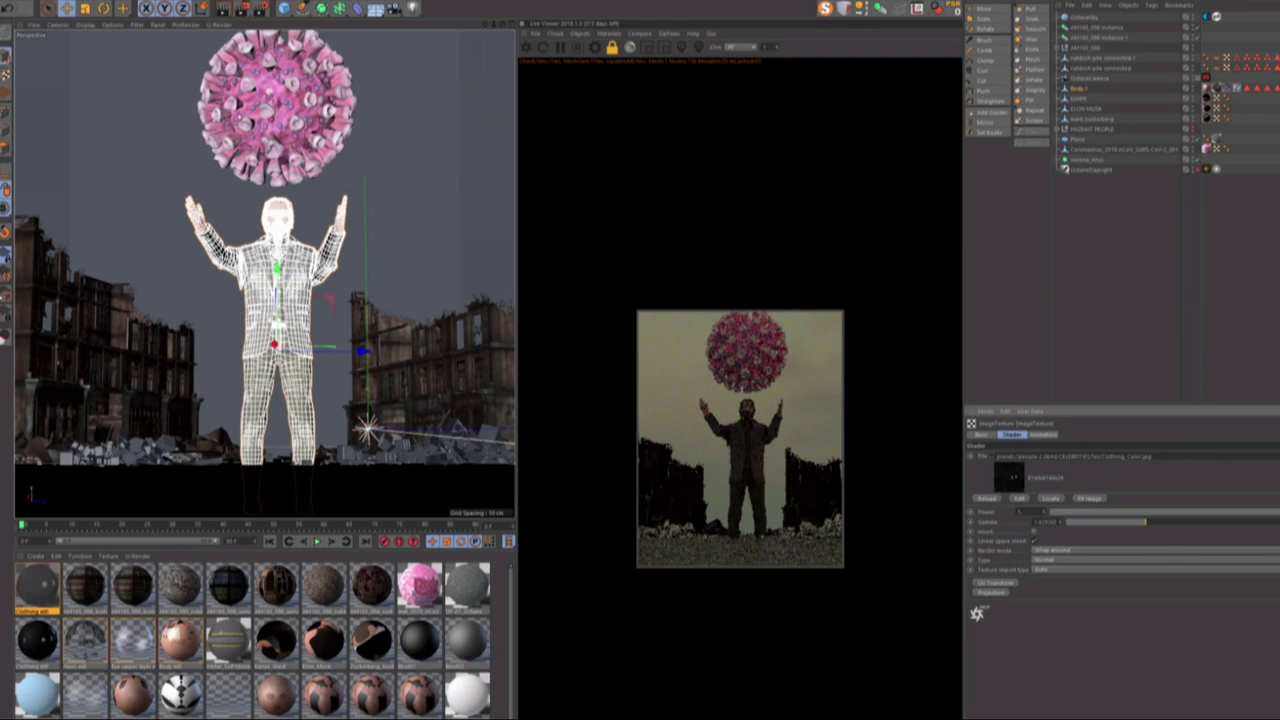
pyautogui.click(265, 106)
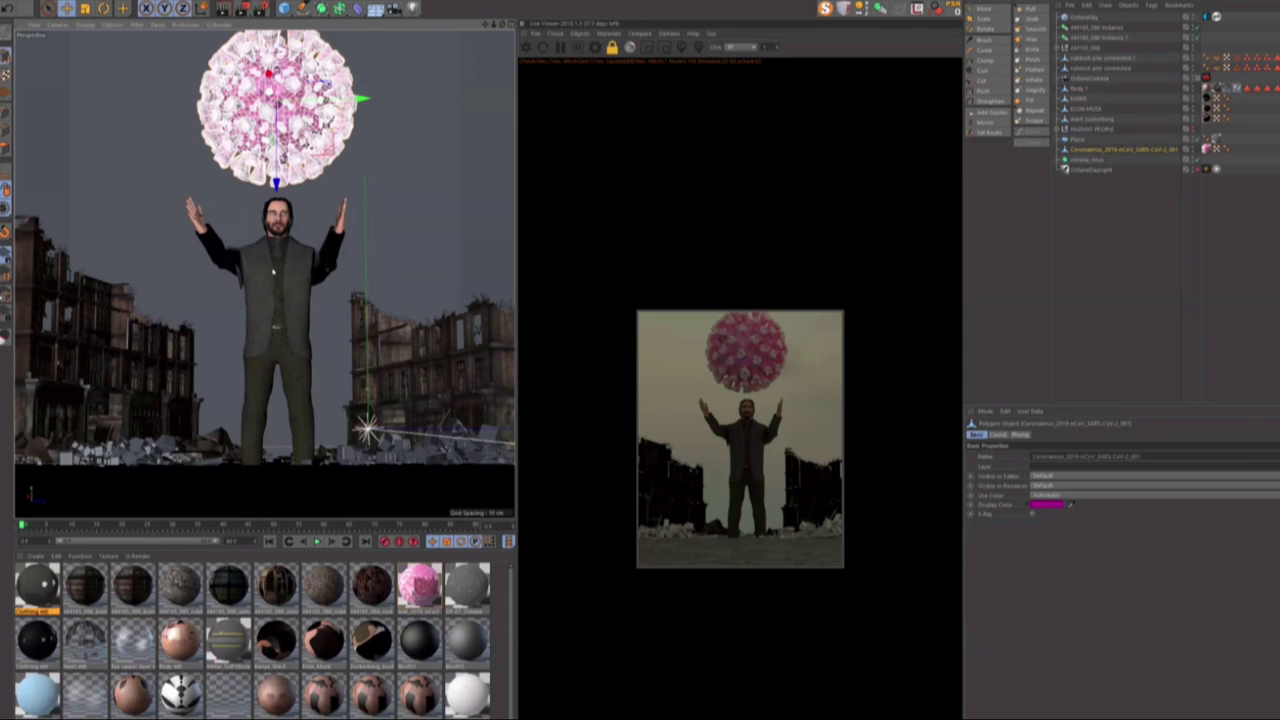
pyautogui.click(272, 270)
pyautogui.scroll(2, 352, 243)
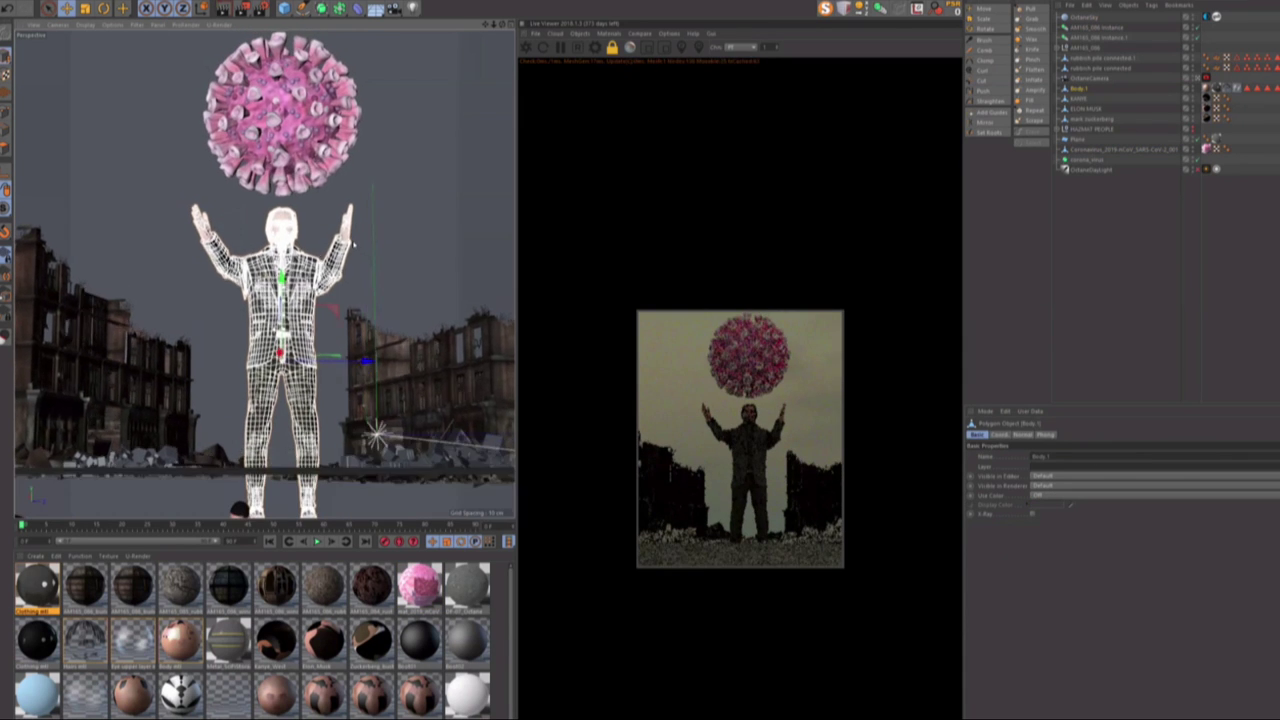
pyautogui.keyDown('alt'); pyautogui.moveTo(353, 243); pyautogui.dragTo(354, 292); pyautogui.keyUp('alt')
pyautogui.click(305, 160)
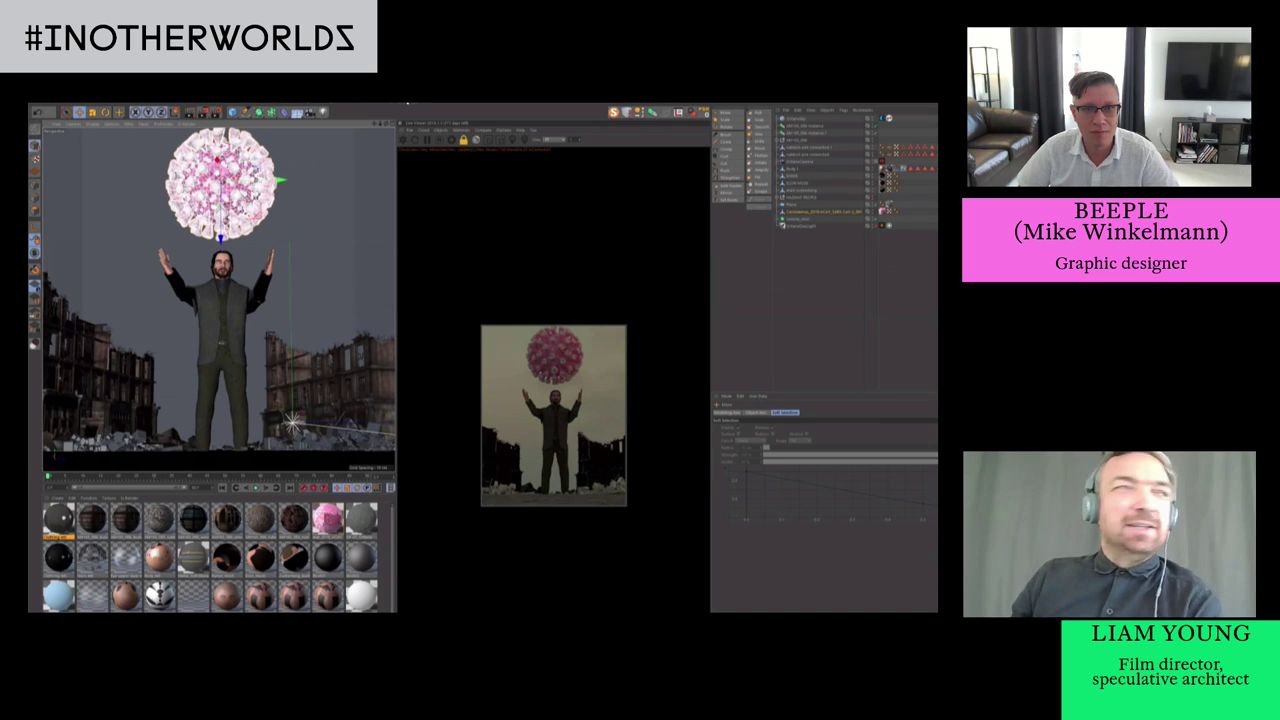
# Open the Content Browser and look through the preset library's folder list for more scene props
pyautogui.click(421, 112)
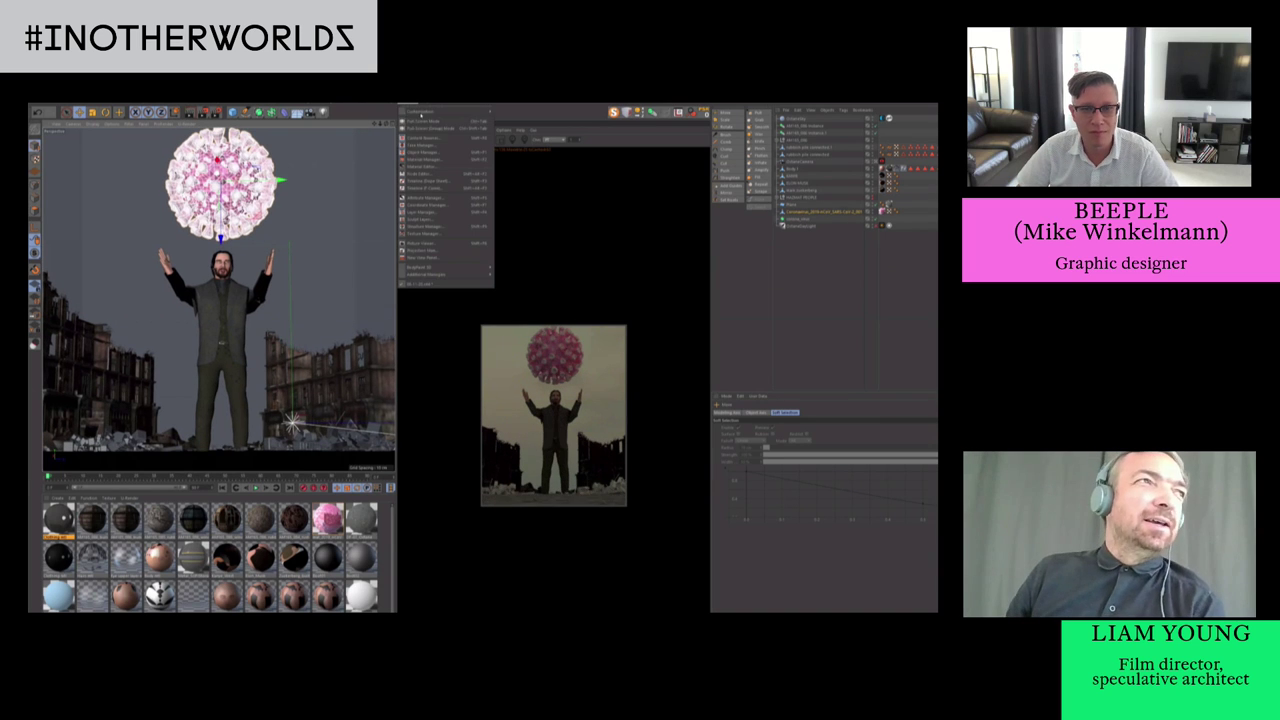
pyautogui.click(440, 138)
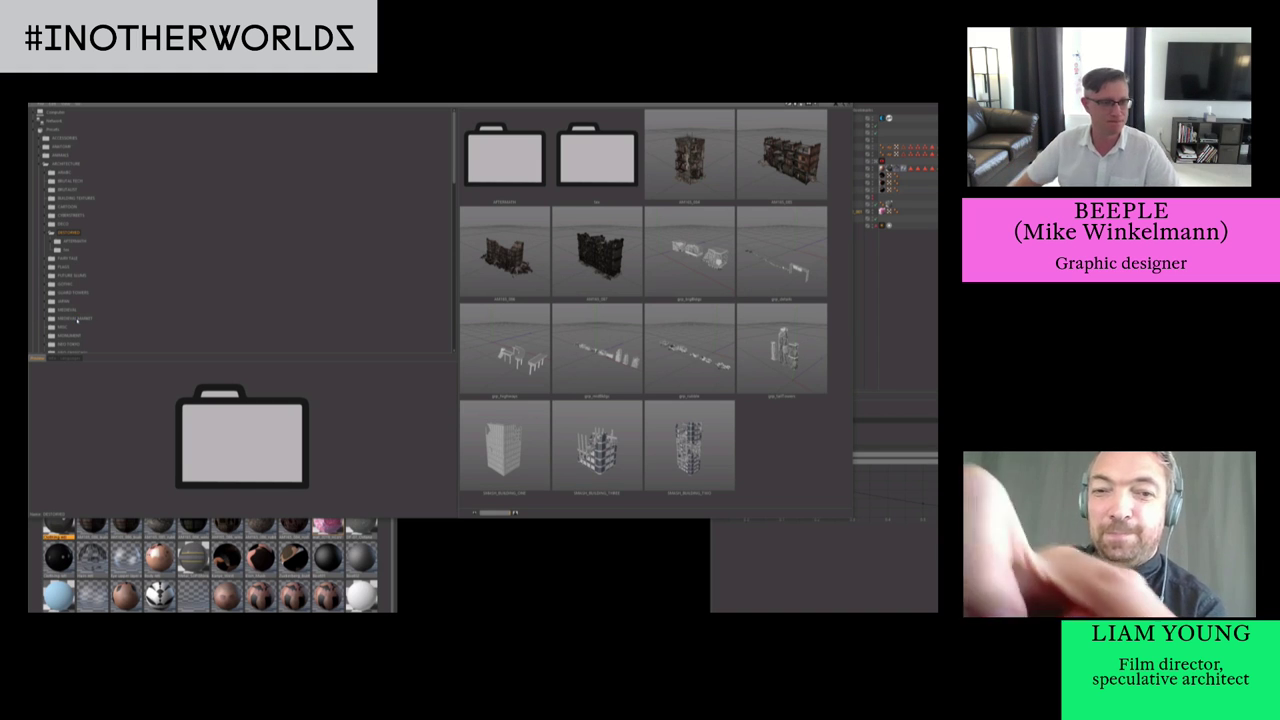
pyautogui.scroll(-5, 103, 303)
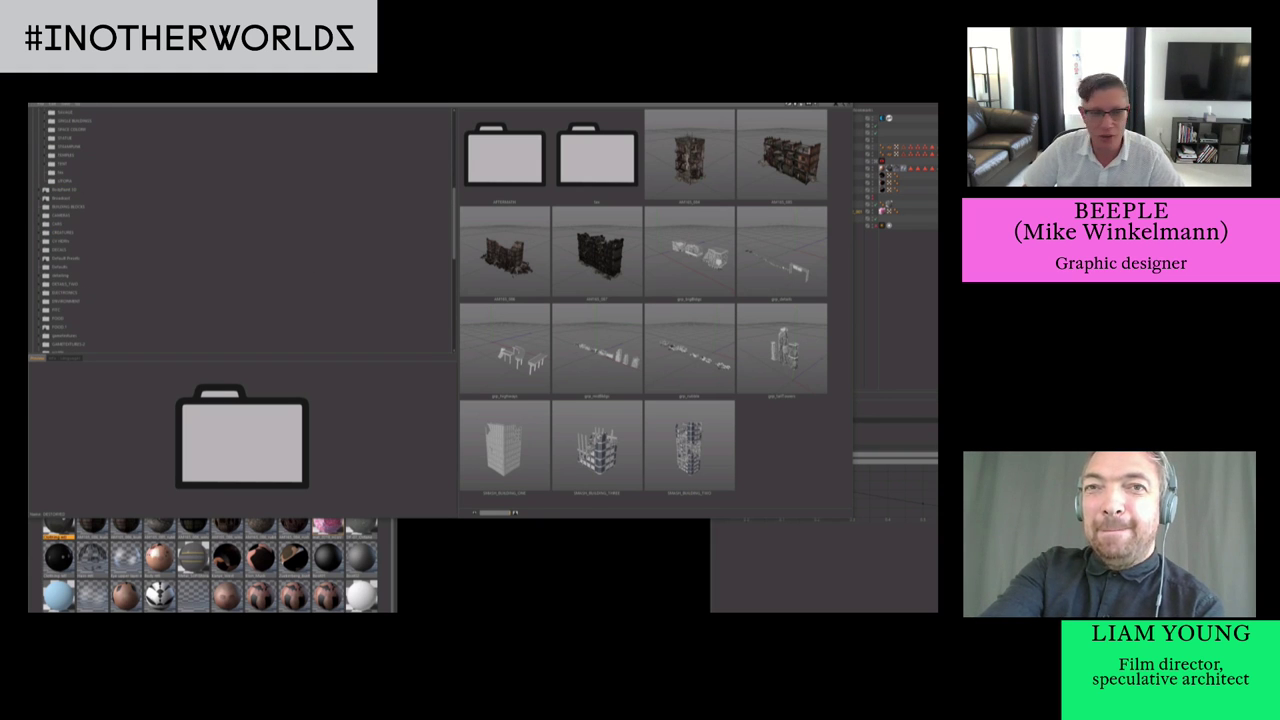
pyautogui.scroll(-5, 210, 349)
pyautogui.scroll(-5, 178, 396)
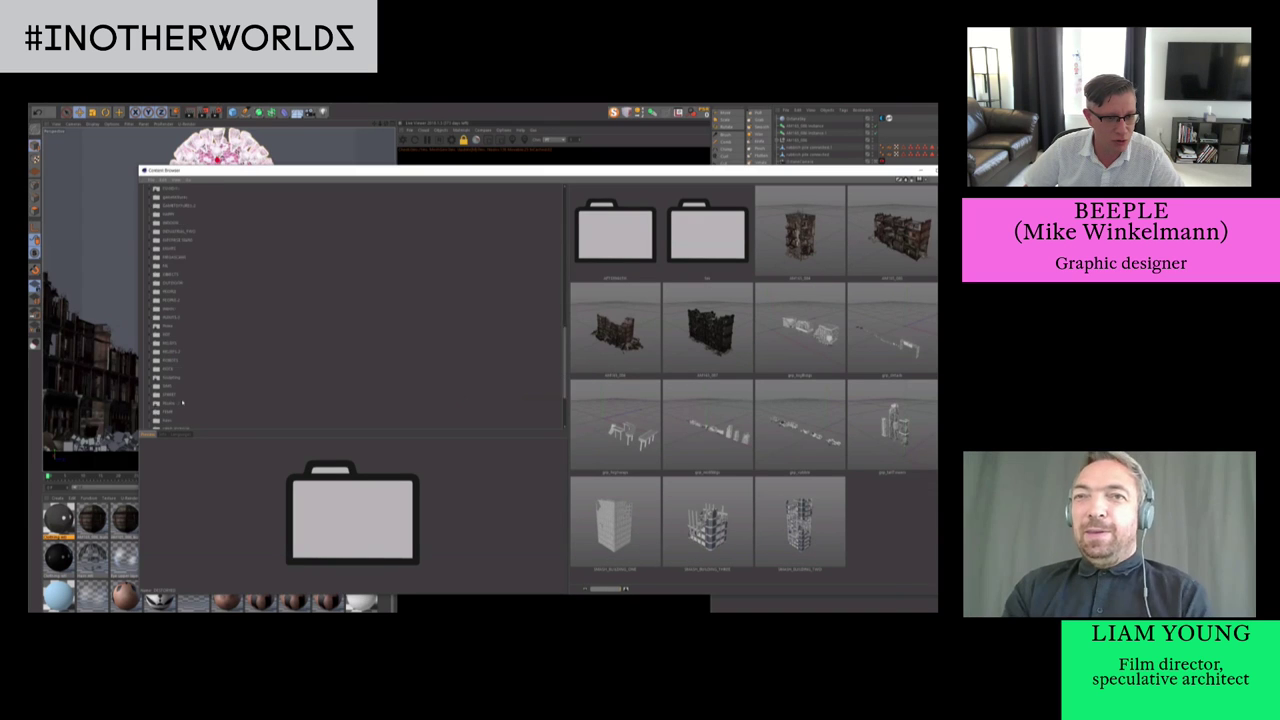
pyautogui.scroll(5, 198, 395)
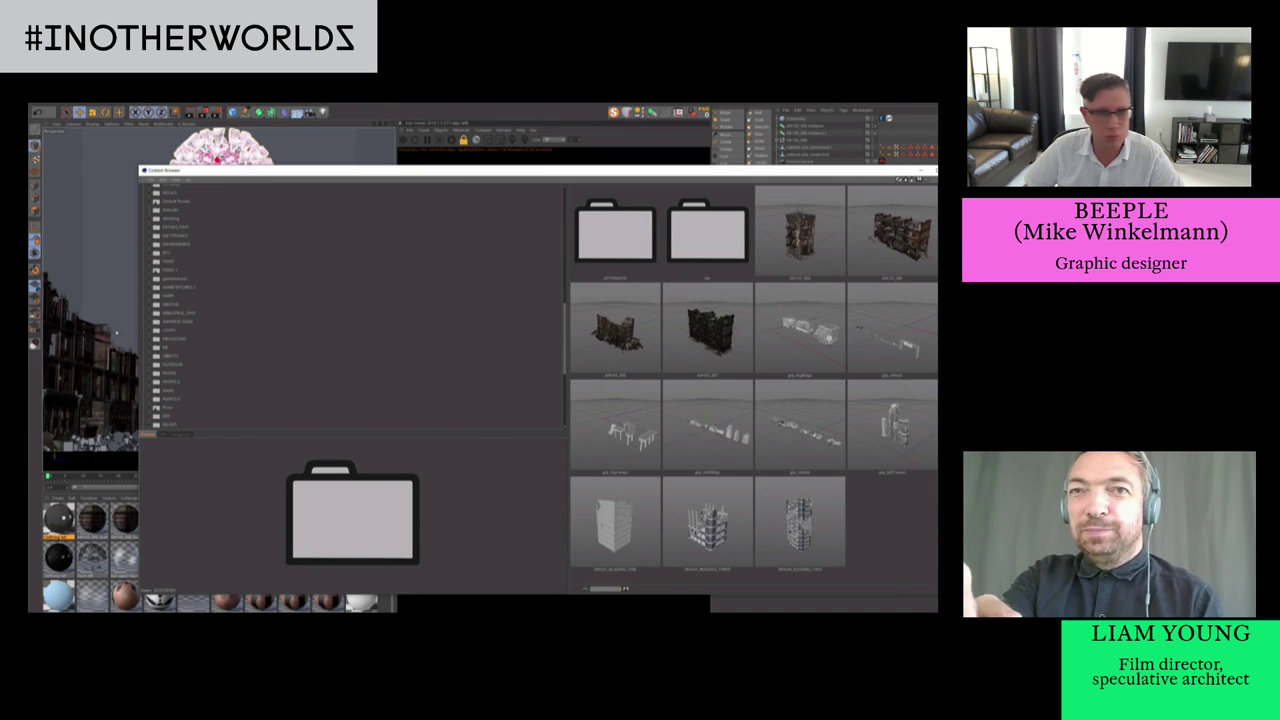
pyautogui.scroll(10, 203, 349)
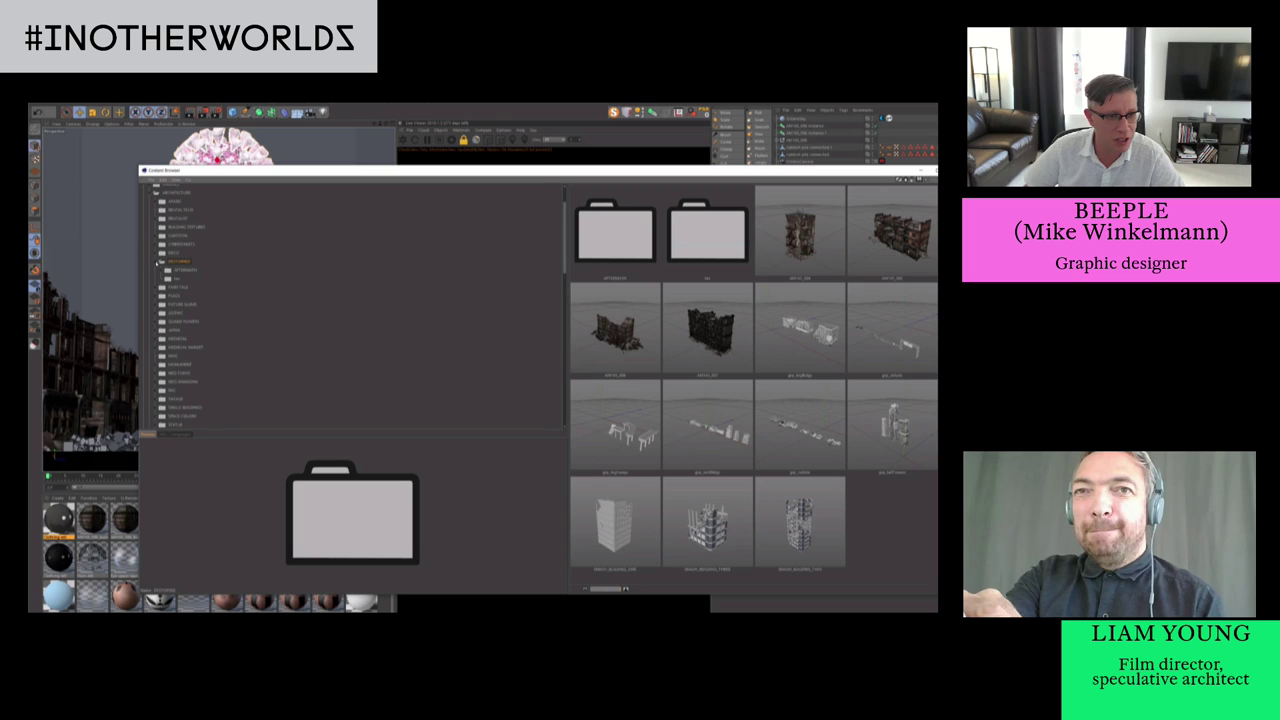
# Collapse the destroyed-buildings folder and browse the electronics and mushroom model folders for usable props
pyautogui.click(157, 262)
pyautogui.scroll(-7, 270, 405)
pyautogui.click(182, 396)
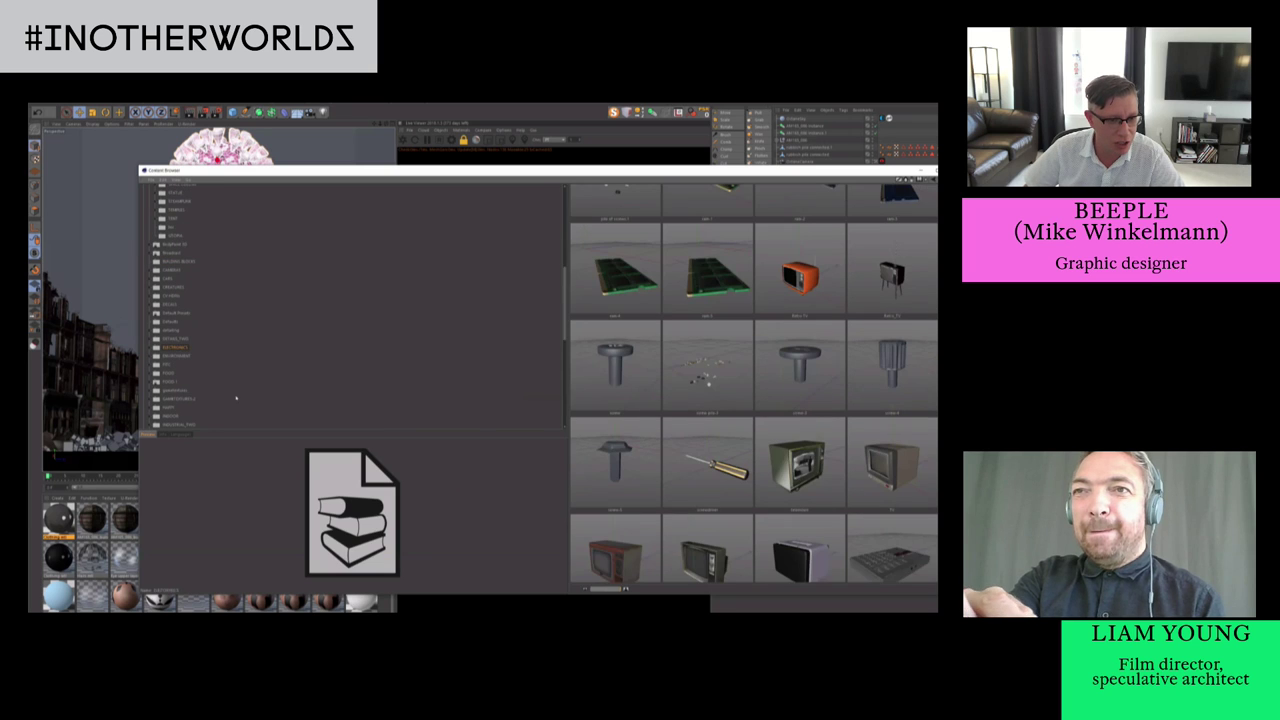
pyautogui.scroll(-5, 182, 394)
pyautogui.click(173, 390)
pyautogui.click(174, 365)
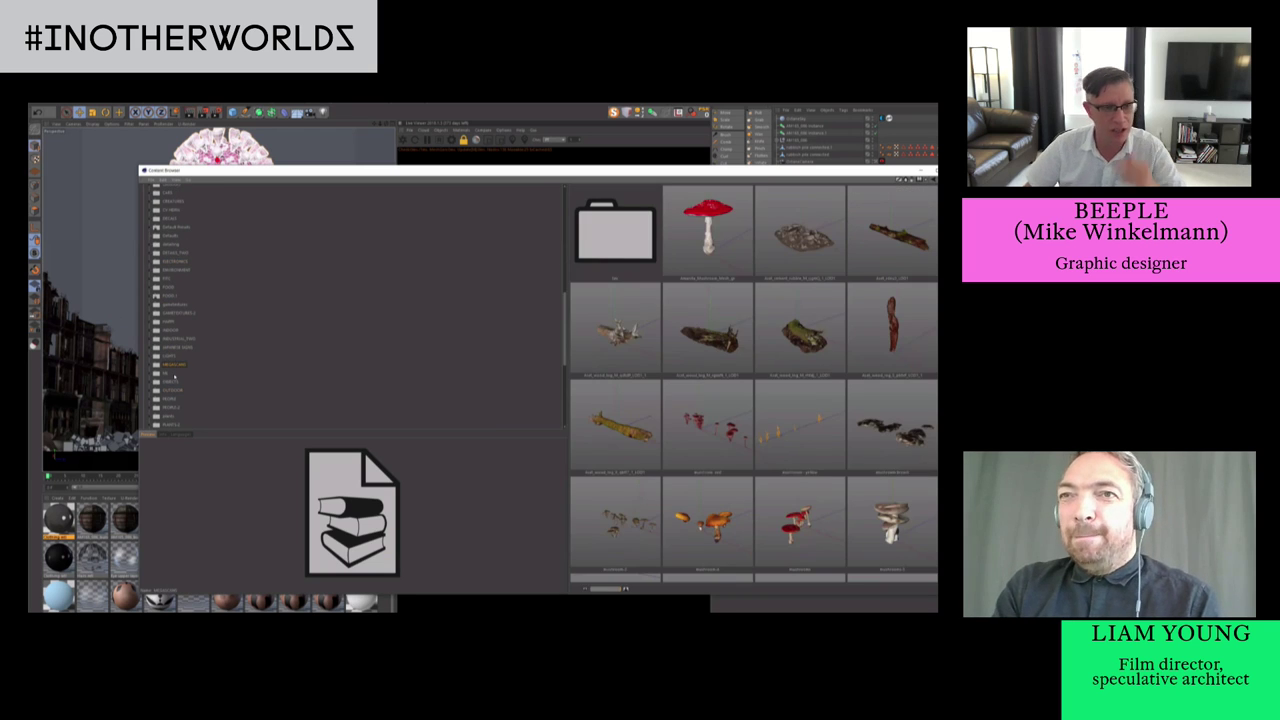
pyautogui.click(175, 375)
pyautogui.click(179, 365)
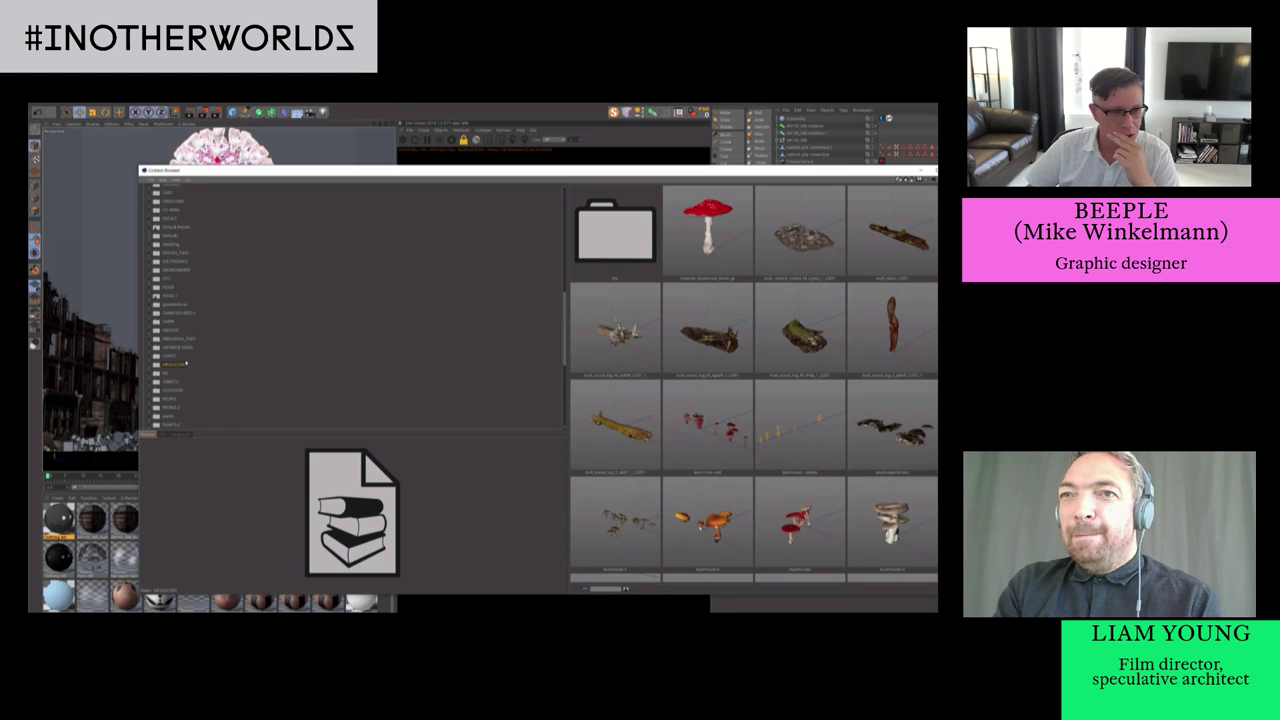
# Check the electronics, environment and indoor model folders for props, including one indoor subfolder, and put the Content Browser away
pyautogui.click(183, 271)
pyautogui.click(182, 262)
pyautogui.click(182, 254)
pyautogui.click(182, 264)
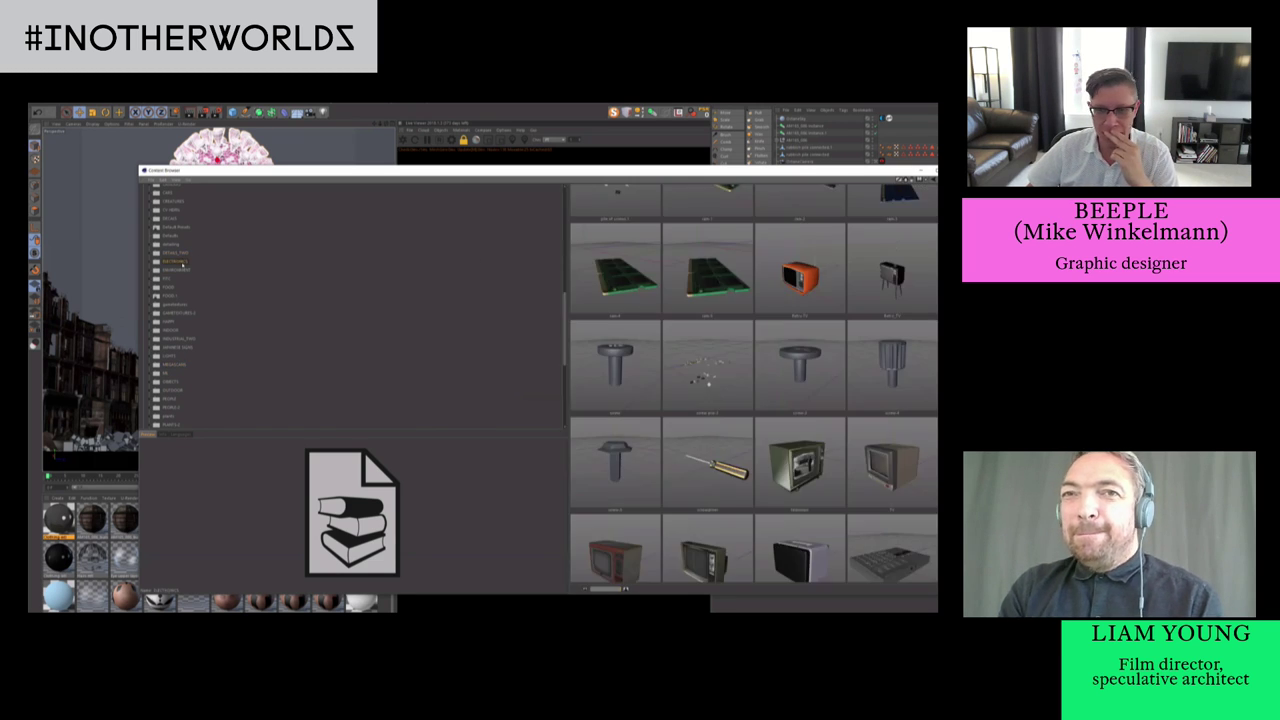
pyautogui.click(177, 270)
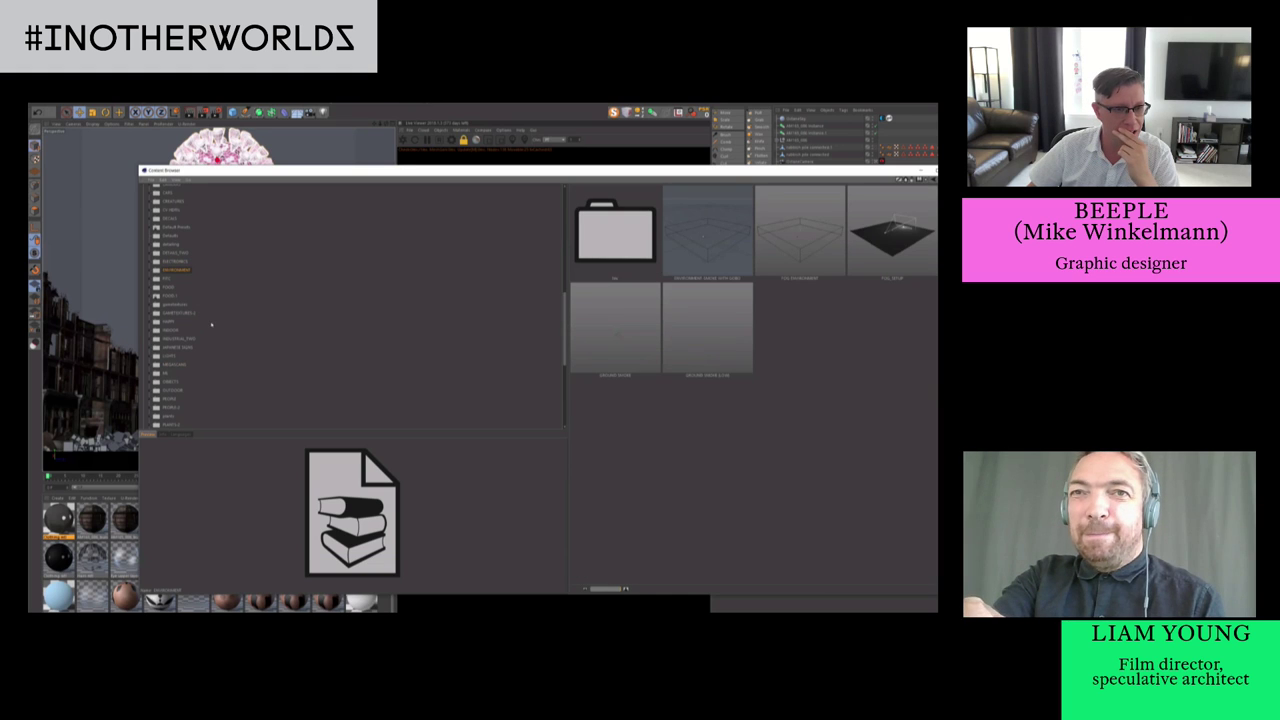
pyautogui.scroll(-2, 203, 354)
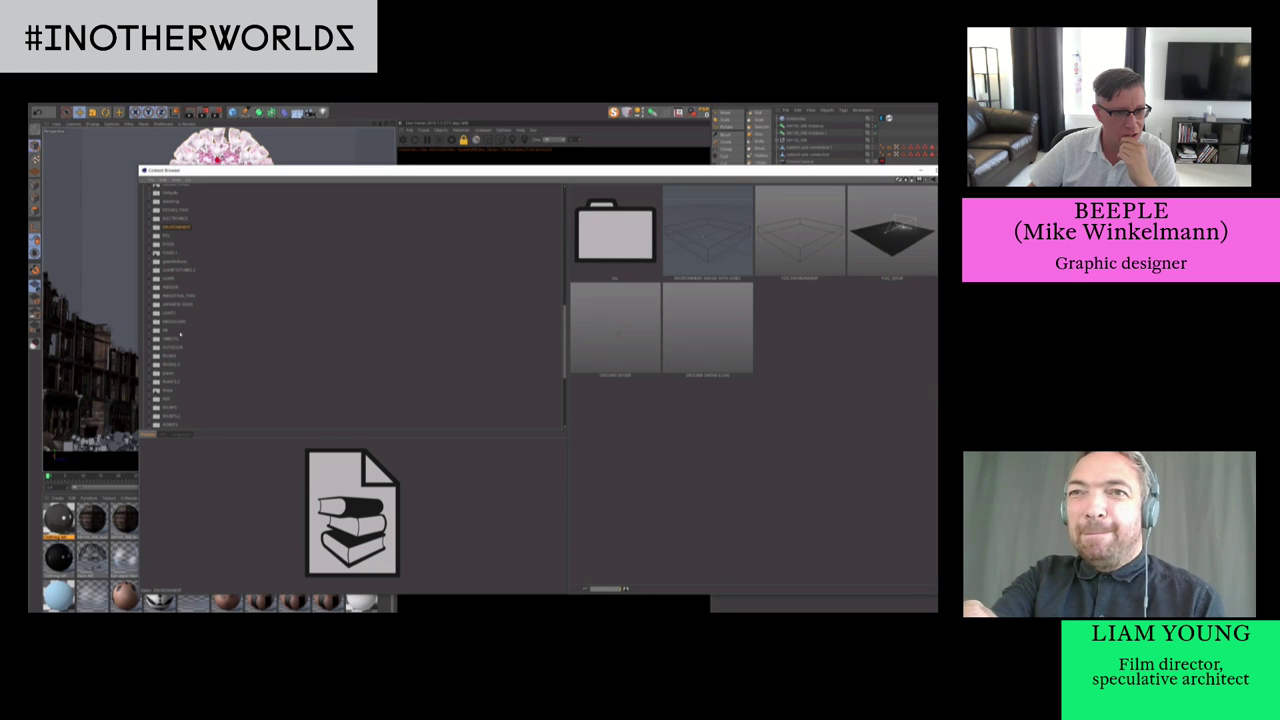
pyautogui.click(172, 287)
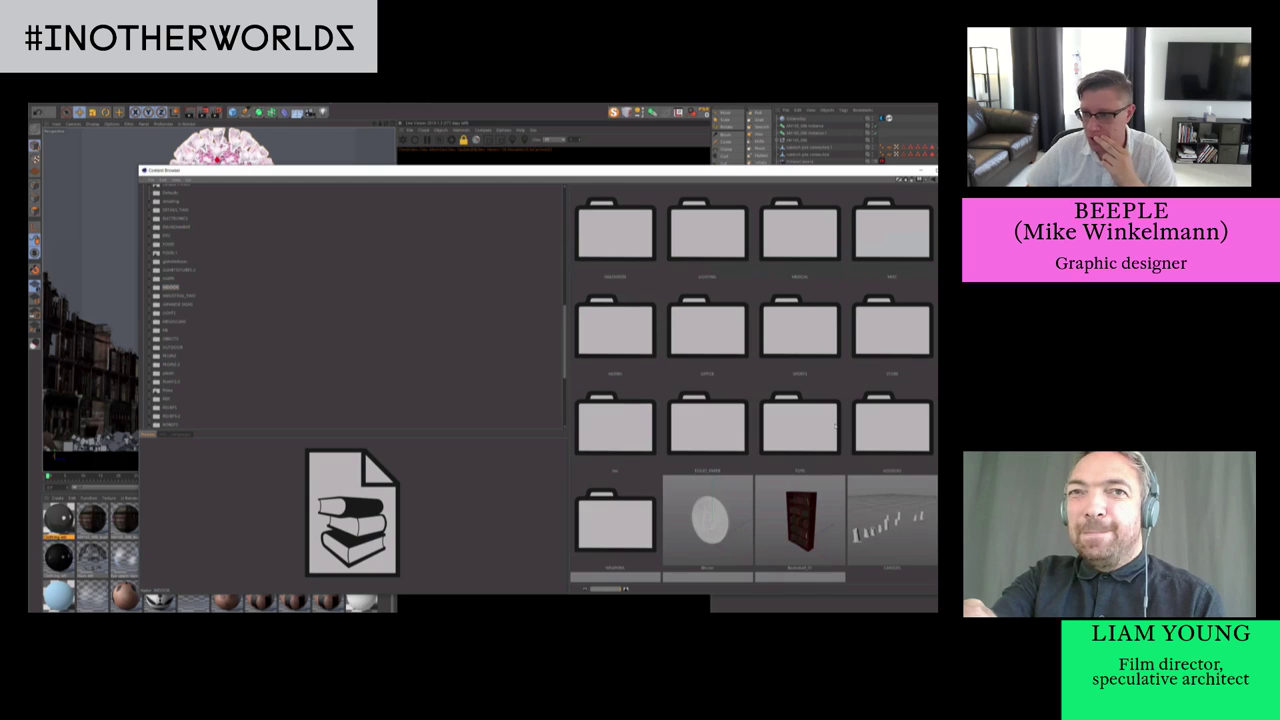
pyautogui.doubleClick(812, 244)
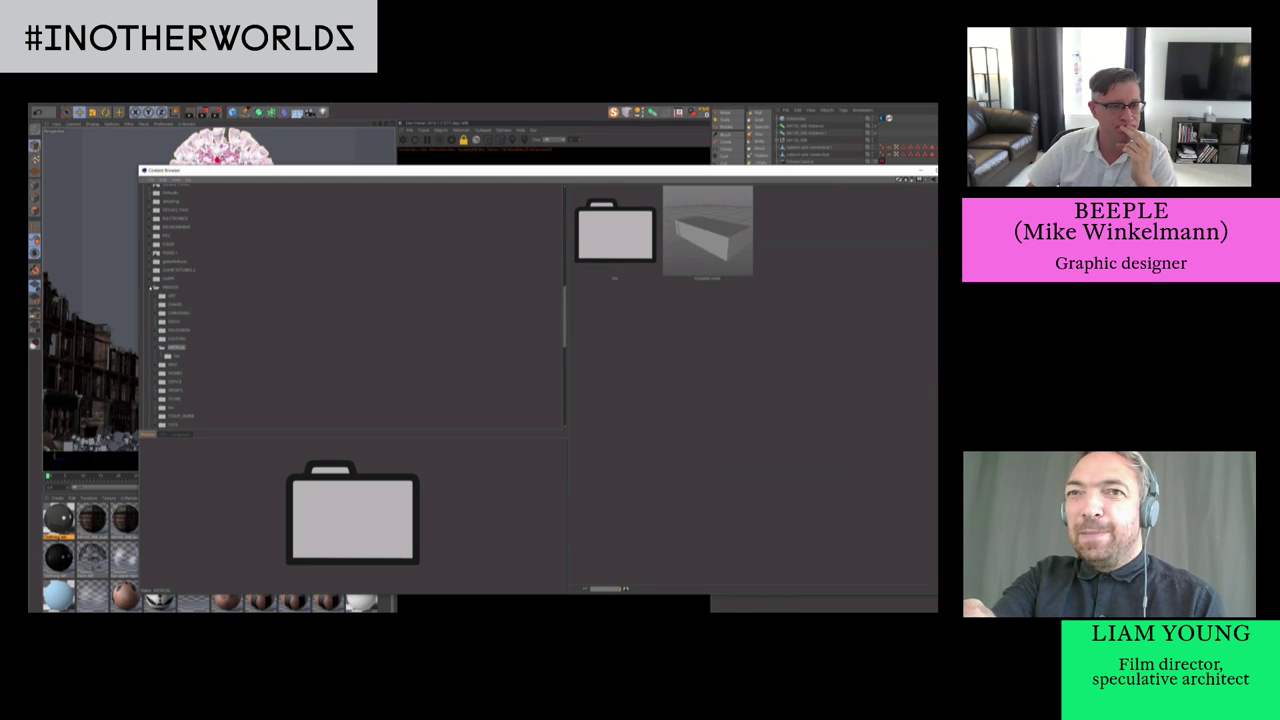
pyautogui.click(151, 288)
pyautogui.click(926, 170)
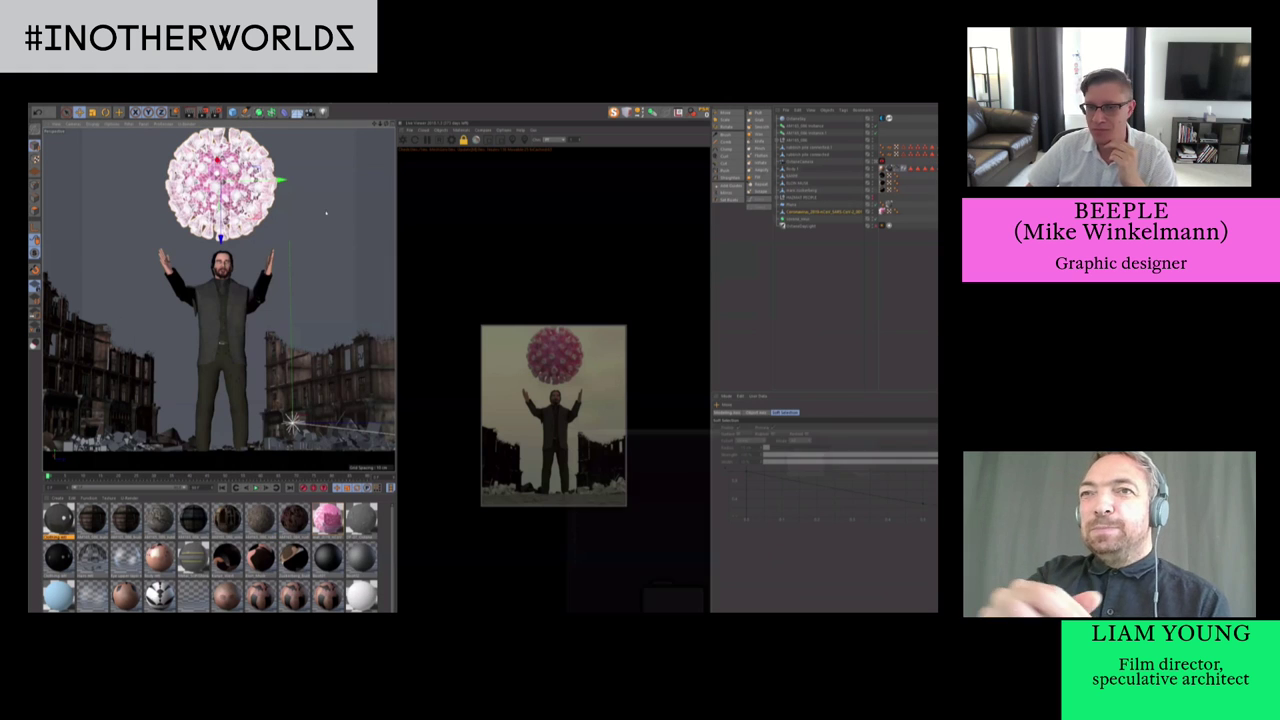
# Lower the coronavirus to the ground left of the man, and place two instances to his right, the nearer one smaller
pyautogui.moveTo(343, 212); pyautogui.dragTo(239, 434)
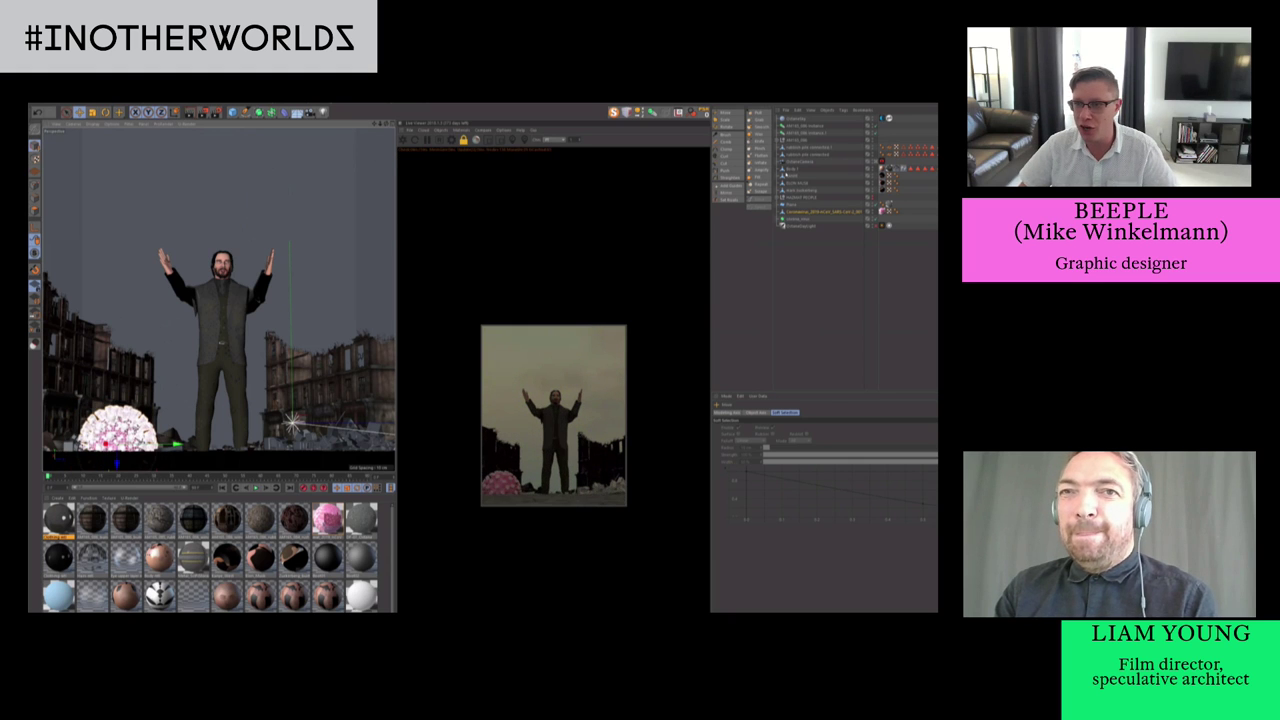
pyautogui.hotkey('alt', 'i')
pyautogui.moveTo(222, 287); pyautogui.dragTo(452, 280)
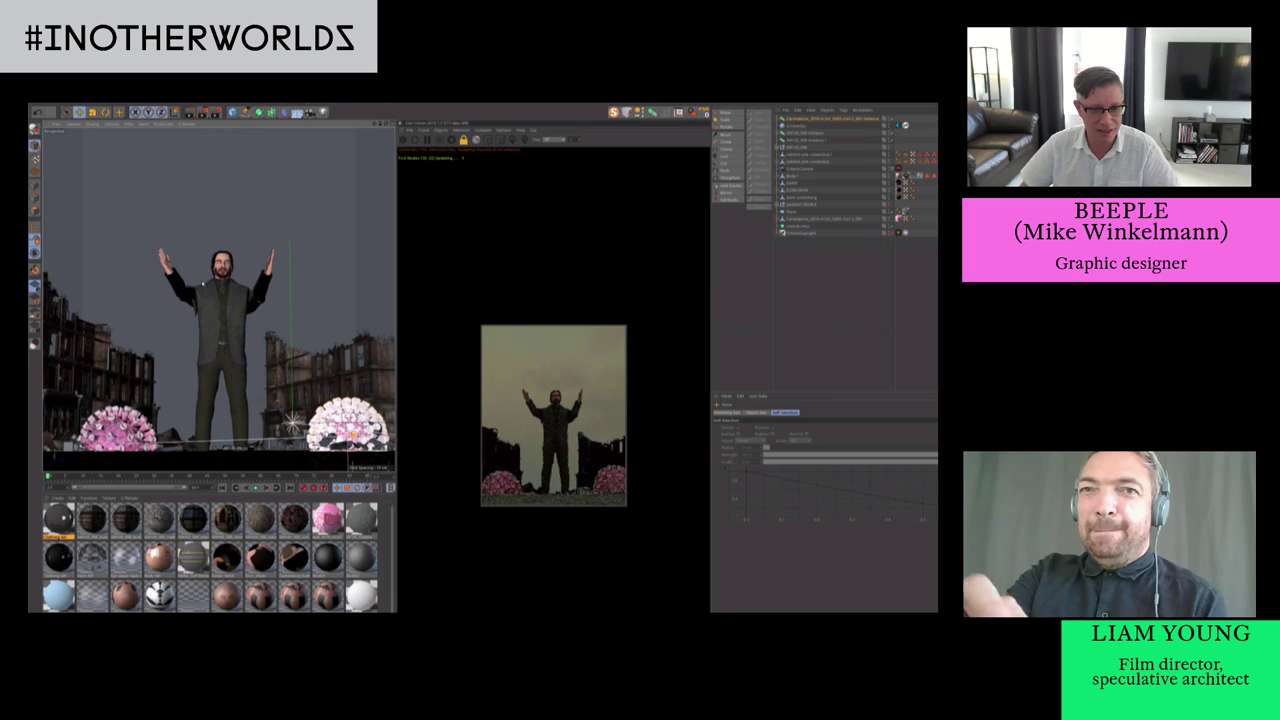
pyautogui.press('t')
pyautogui.press('e')
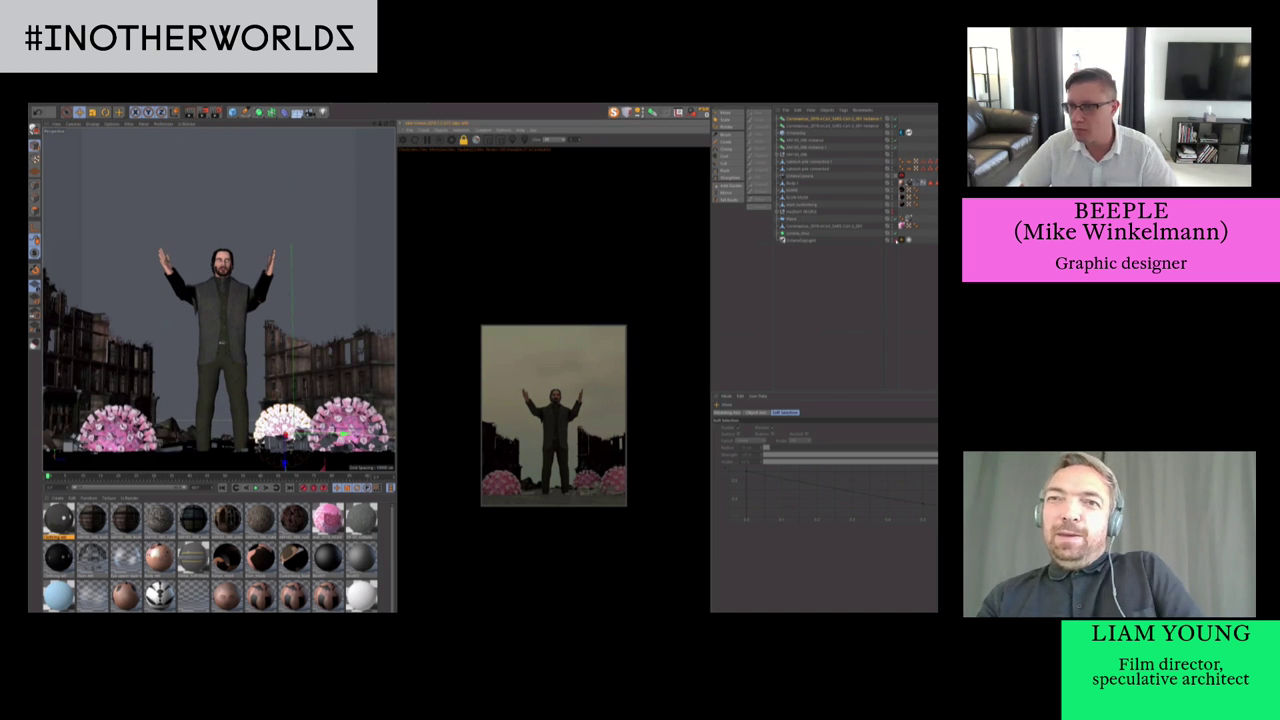
# Re-enable the Octane daylight in the scene and open its daylight tag settings
pyautogui.click(895, 240)
pyautogui.click(901, 240)
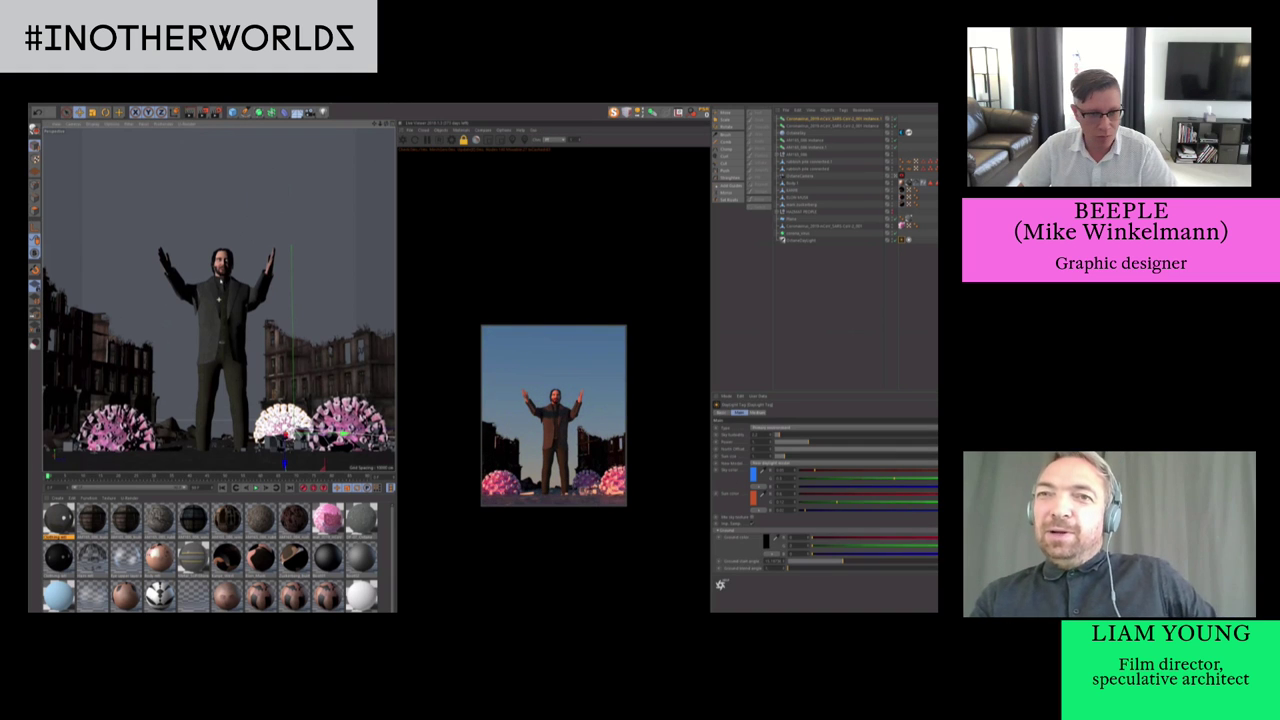
pyautogui.keyDown('alt'); pyautogui.moveTo(229, 286); pyautogui.dragTo(229, 329); pyautogui.keyUp('alt')
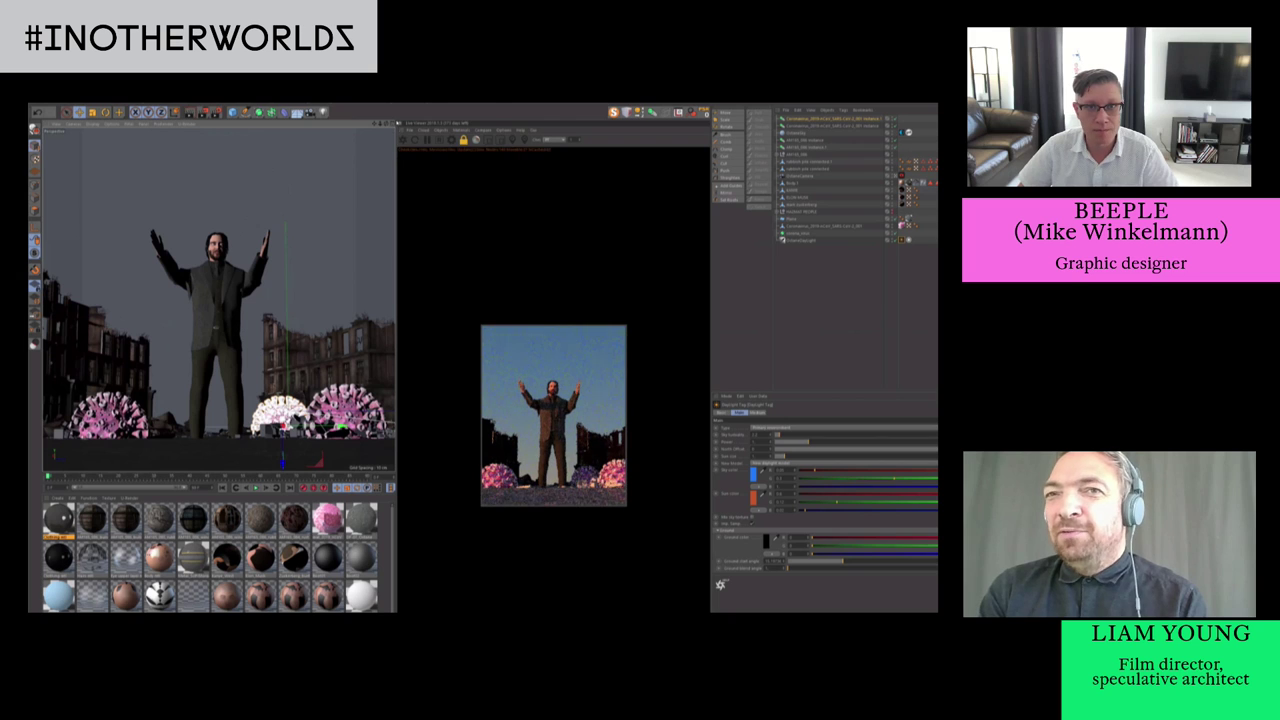
# Look through the plant and people folders of the content library for models that suit the scene
pyautogui.click(405, 105)
pyautogui.click(418, 137)
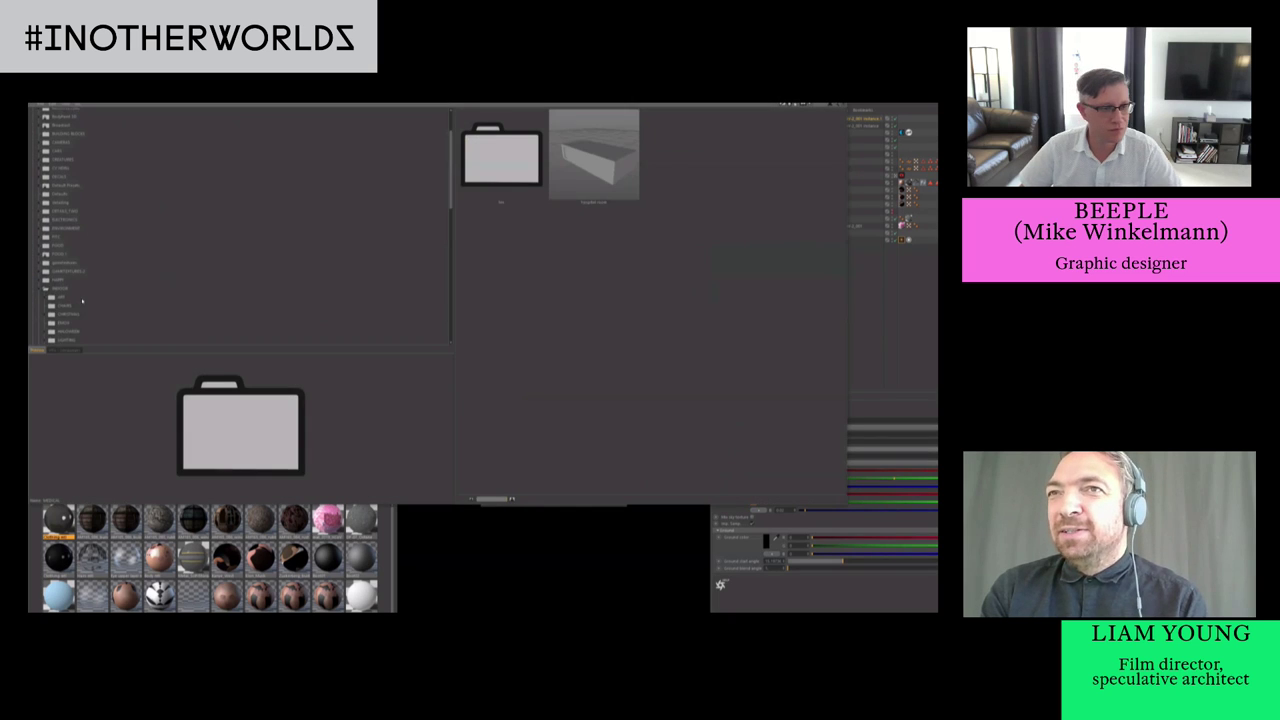
pyautogui.scroll(-5, 60, 290)
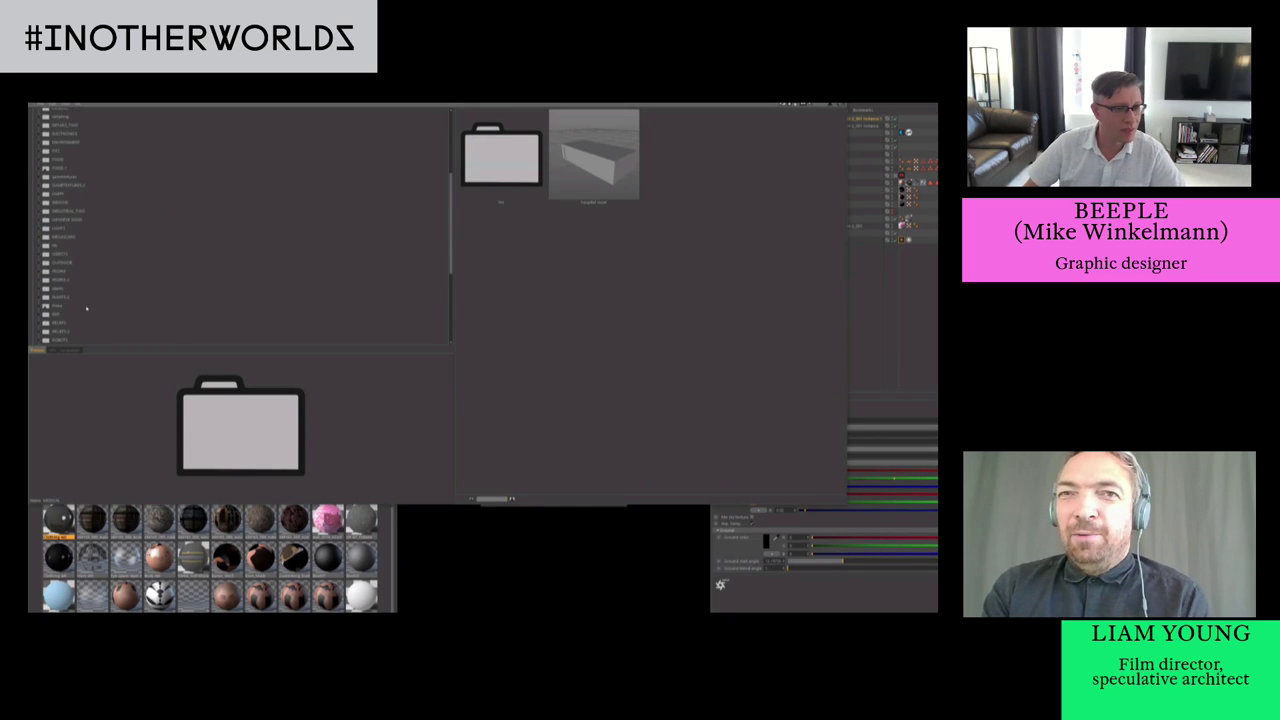
pyautogui.click(60, 253)
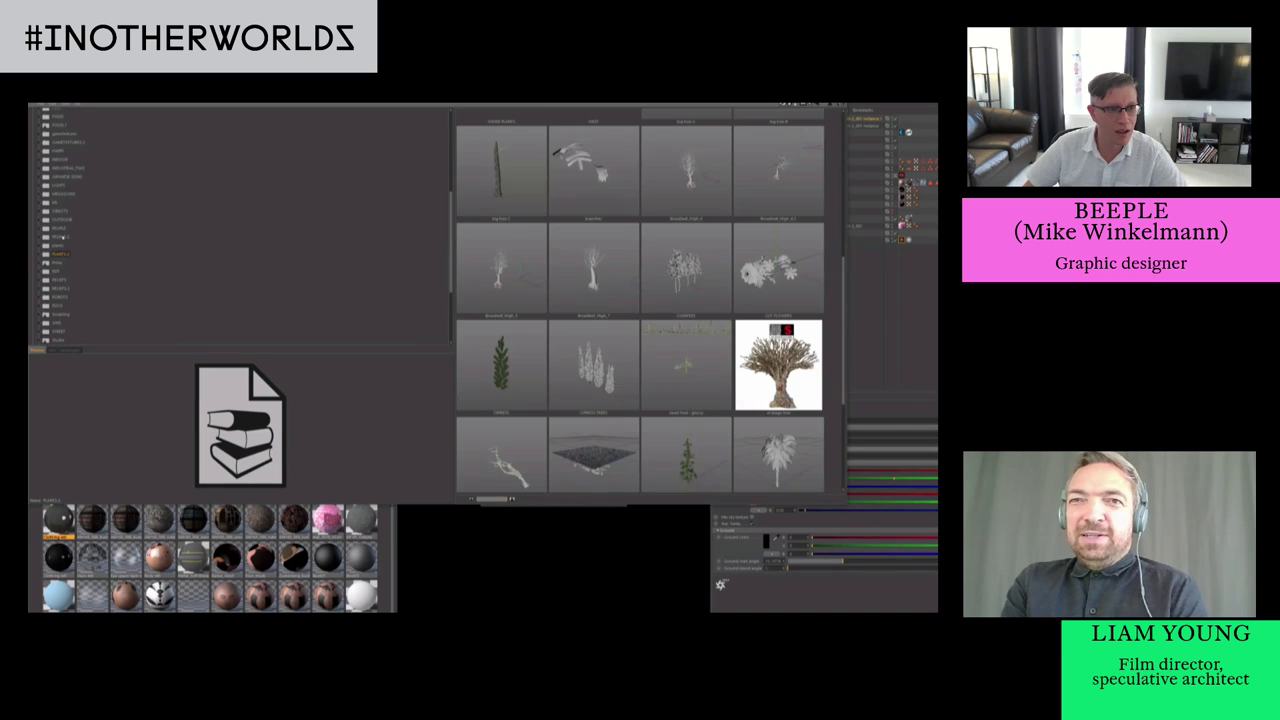
pyautogui.click(60, 237)
pyautogui.click(60, 228)
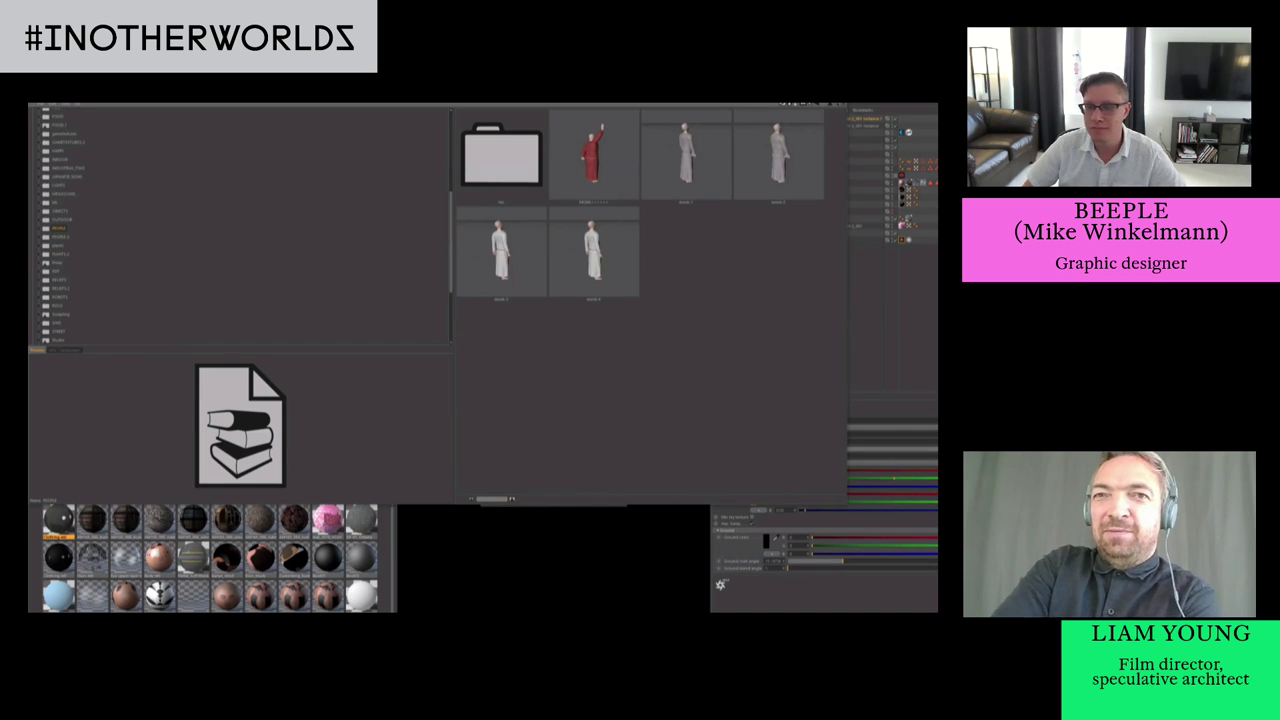
pyautogui.hotkey('shift', 'F8')
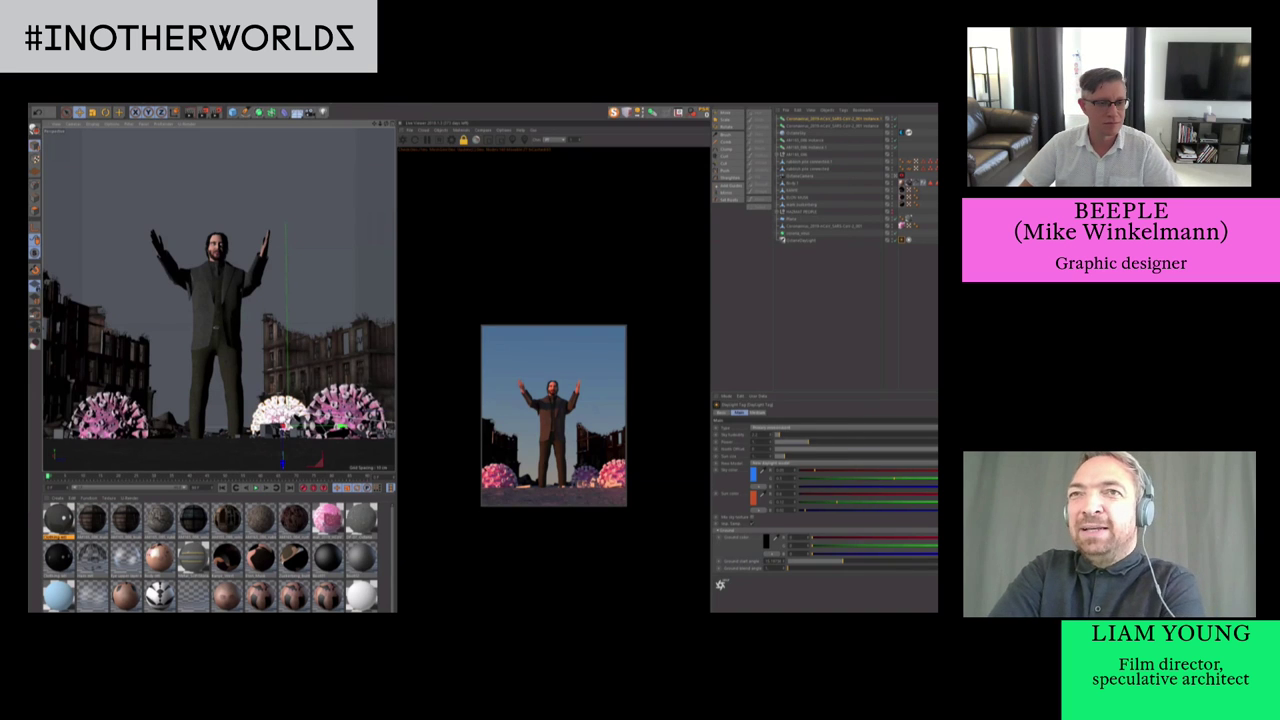
# Shift the pink coronavirus model at the standing man's left-hand ruins slightly outward along the ground
pyautogui.click(110, 414)
pyautogui.press('e')
pyautogui.moveTo(172, 436); pyautogui.dragTo(165, 436)
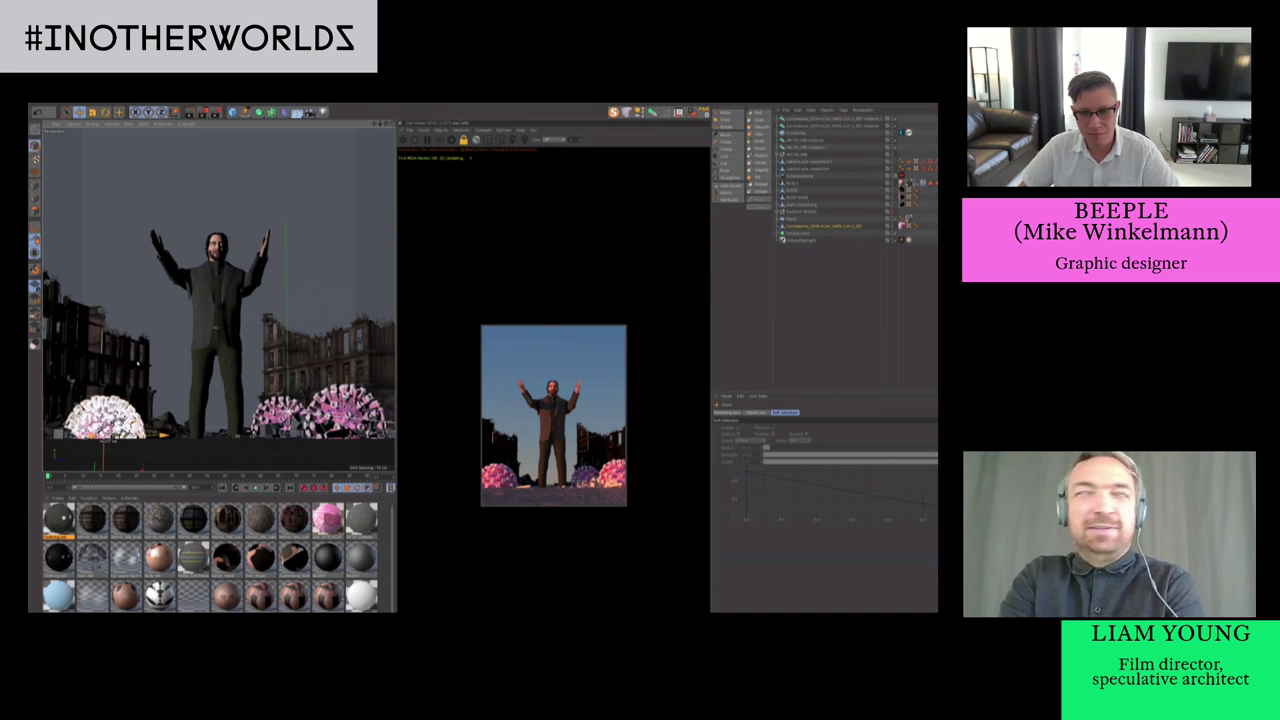
pyautogui.keyDown('alt'); pyautogui.moveTo(138, 363); pyautogui.dragTo(144, 363); pyautogui.keyUp('alt')
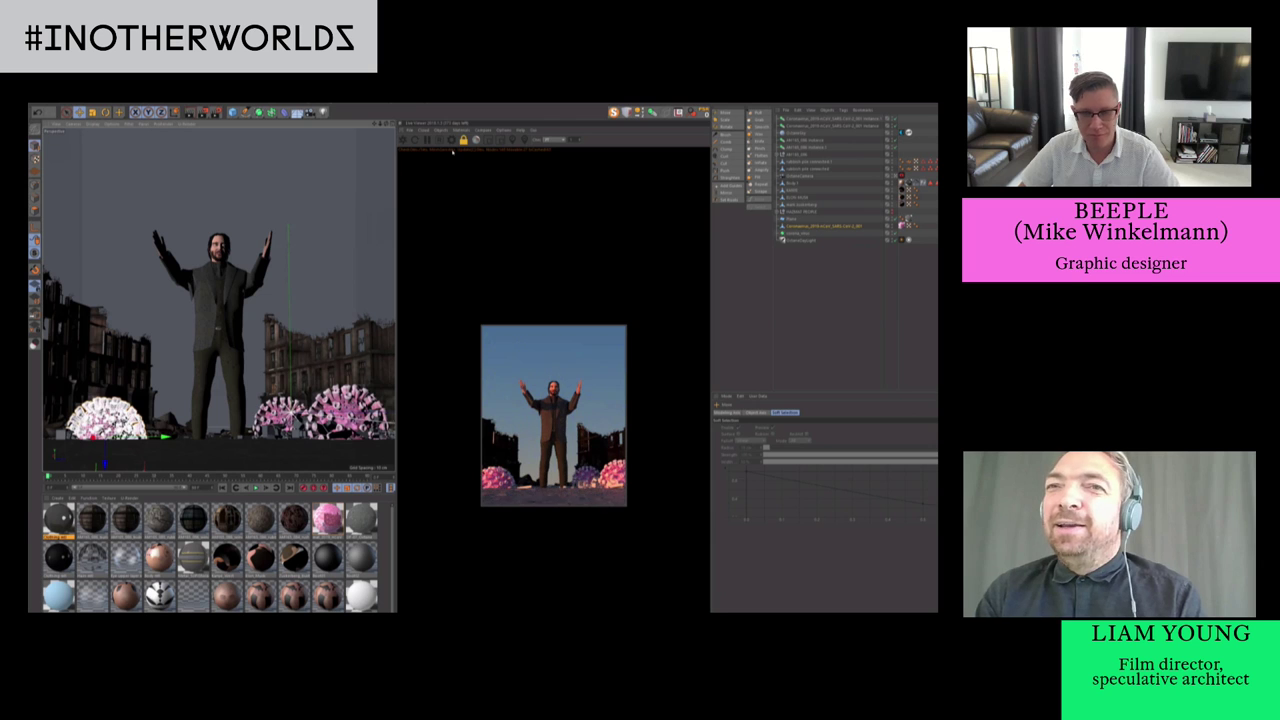
# Find the dying people models in the content library and load one of the curled-up lying bodies into the scene
pyautogui.click(409, 103)
pyautogui.click(418, 138)
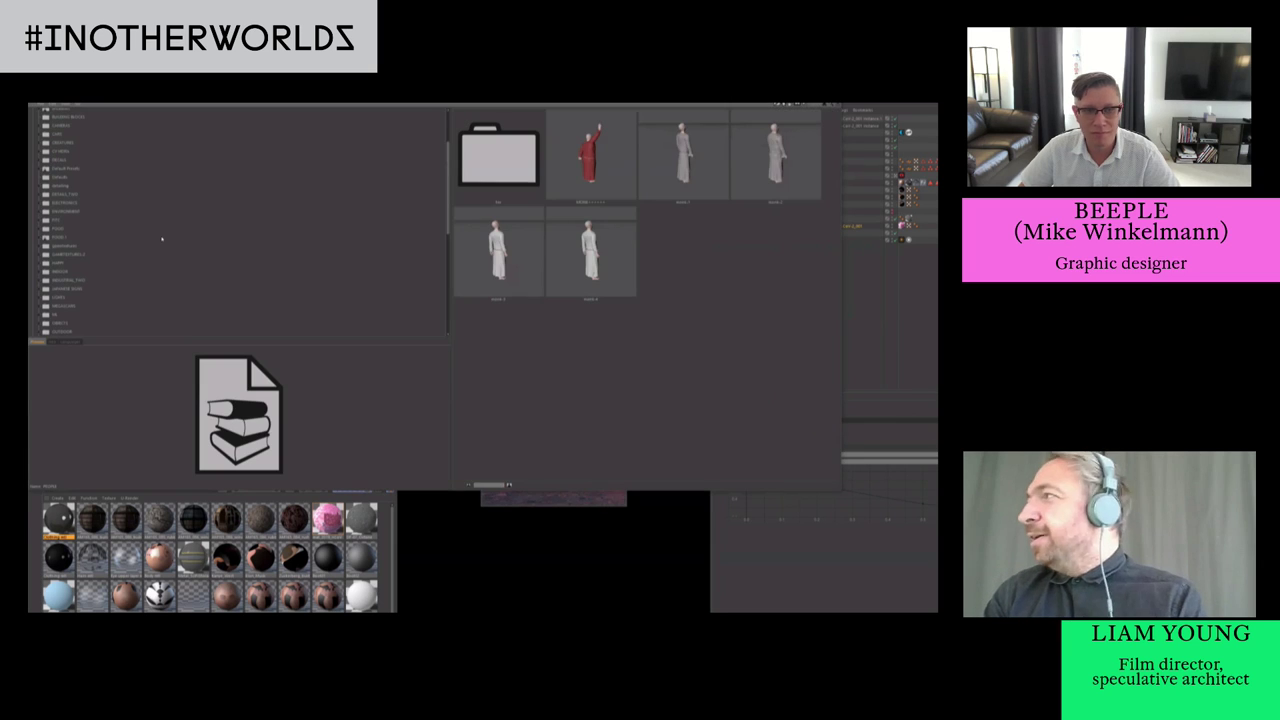
pyautogui.click(601, 154)
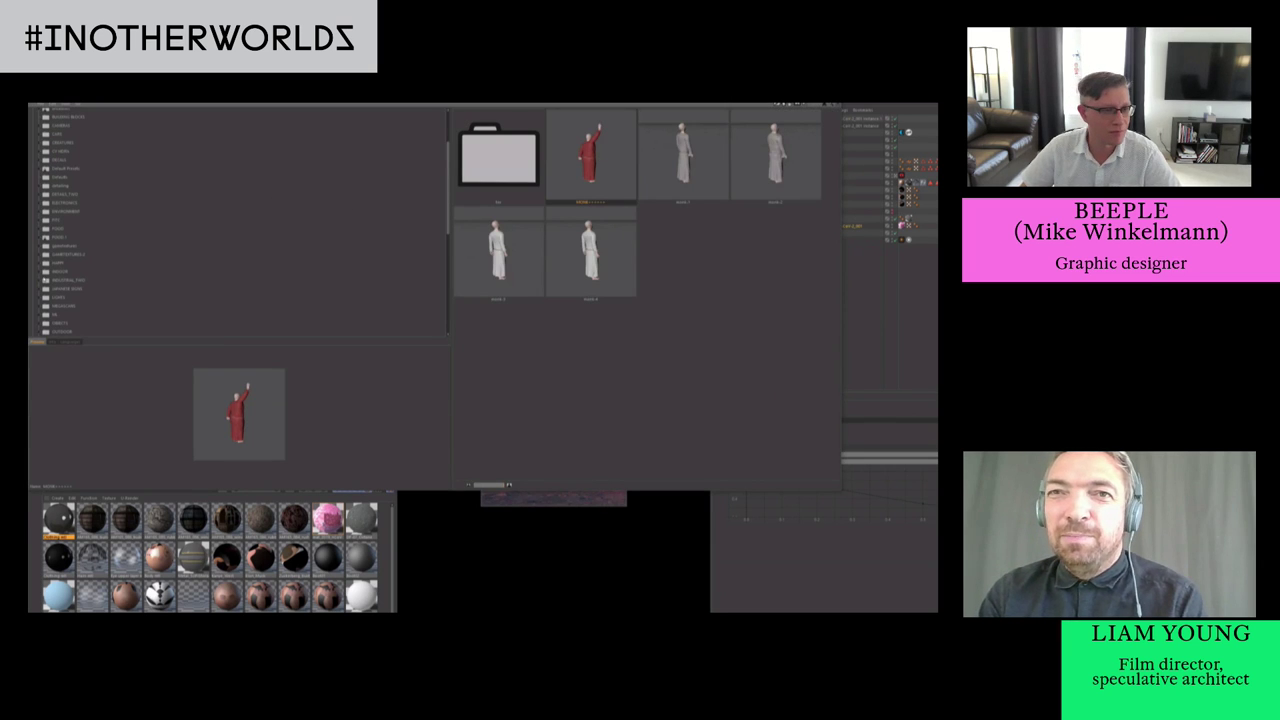
pyautogui.click(66, 254)
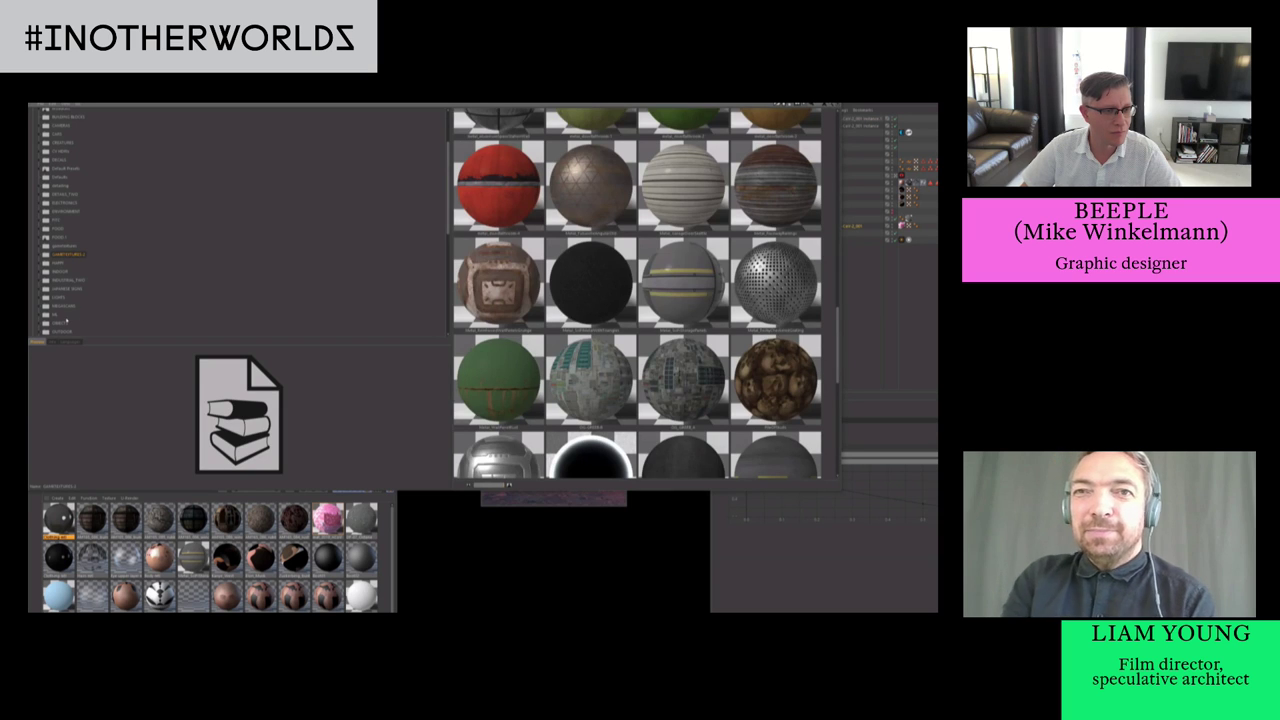
pyautogui.scroll(-3, 65, 320)
pyautogui.click(307, 254)
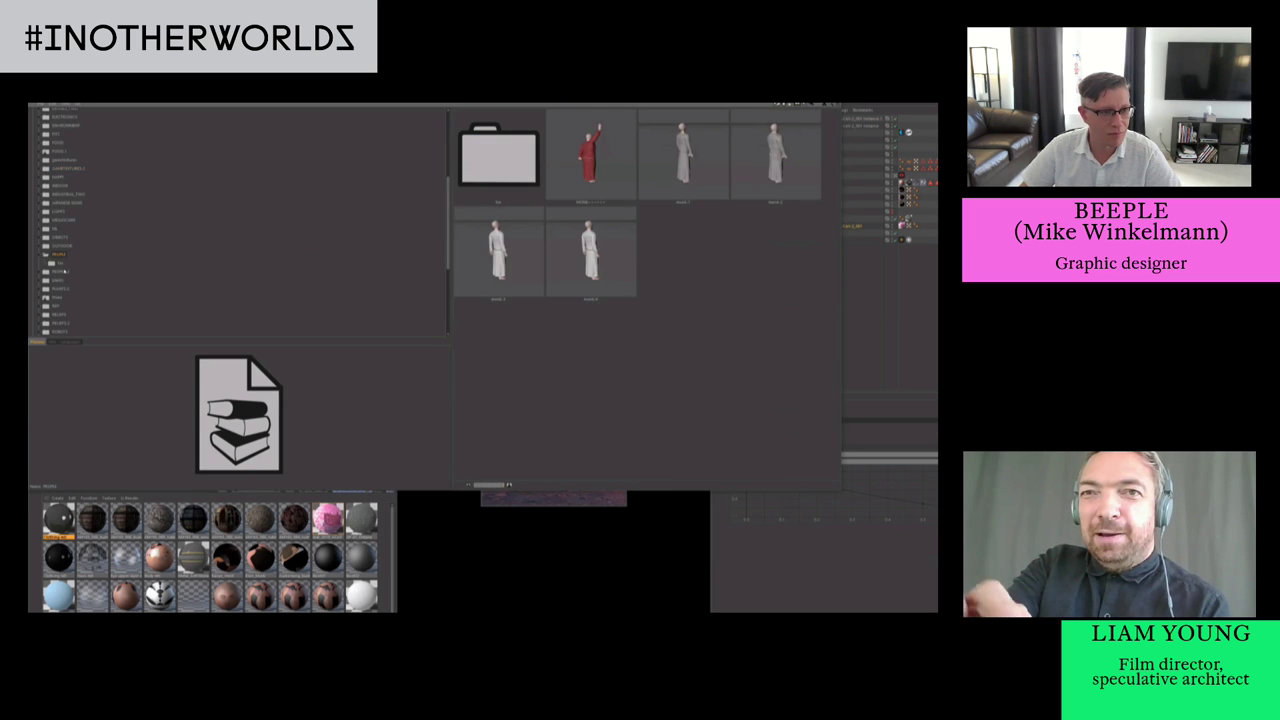
pyautogui.click(65, 271)
pyautogui.click(570, 169)
pyautogui.doubleClick(604, 266)
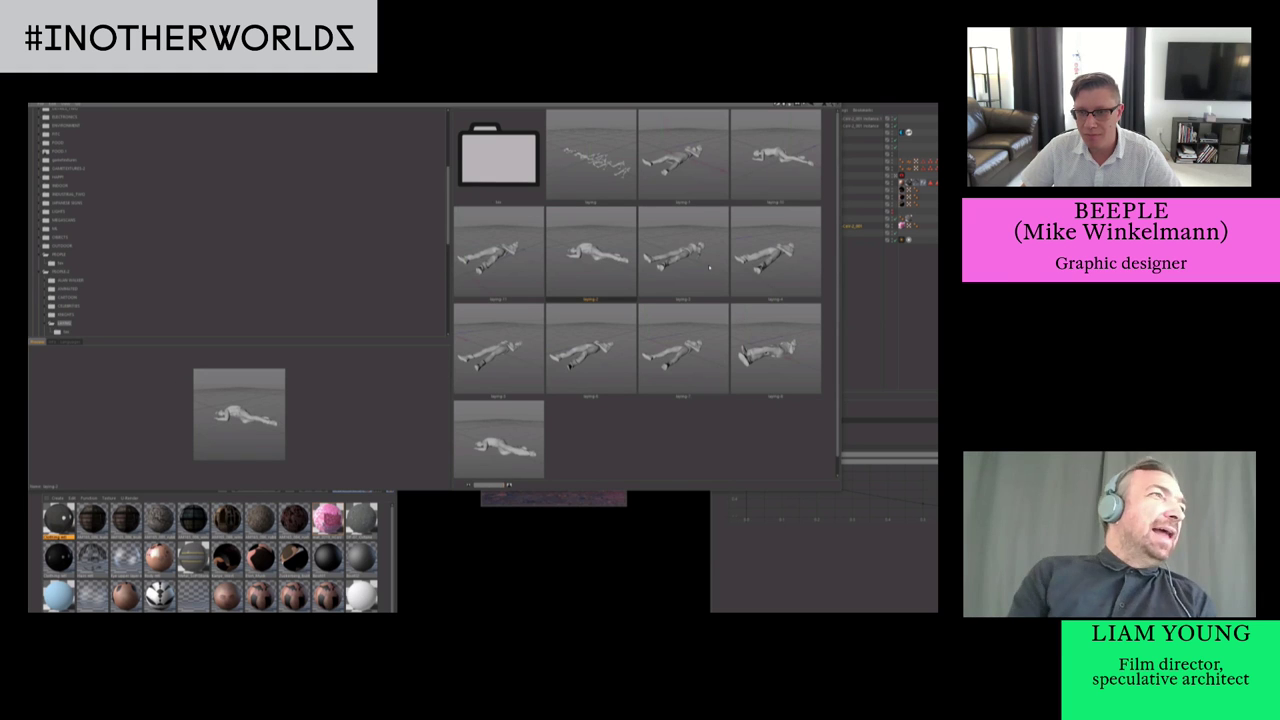
pyautogui.click(775, 177)
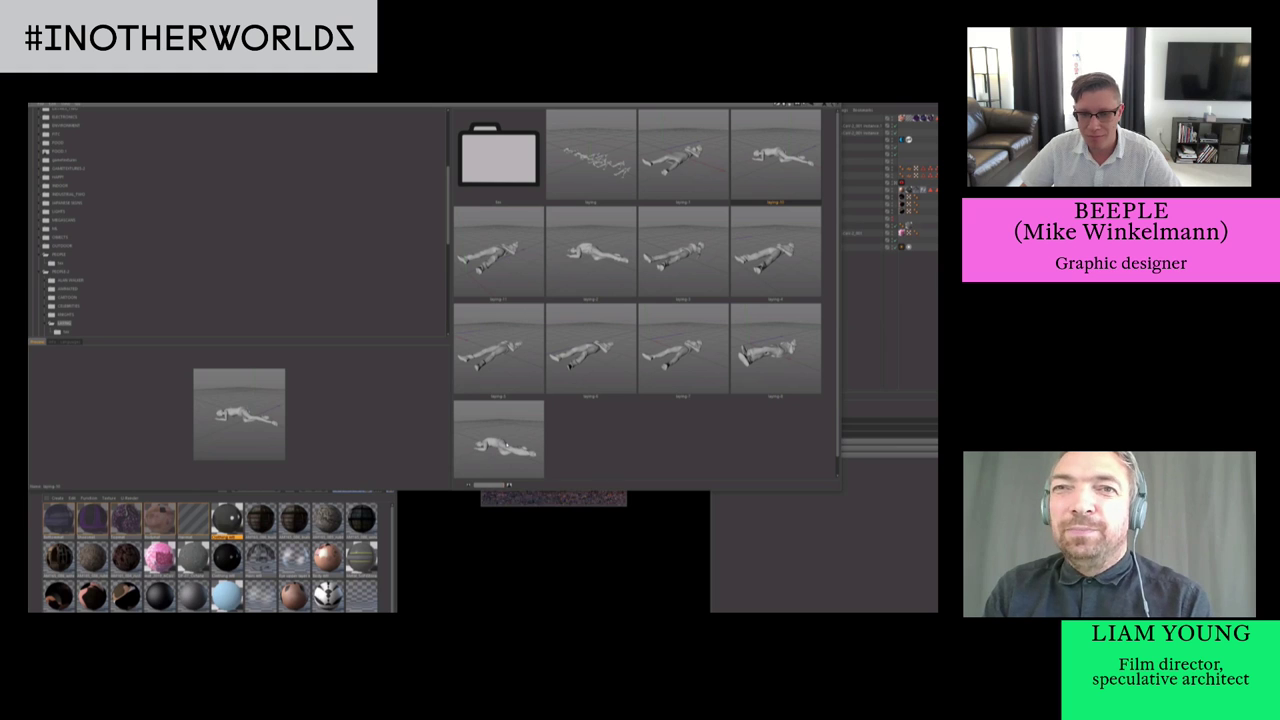
pyautogui.click(801, 103)
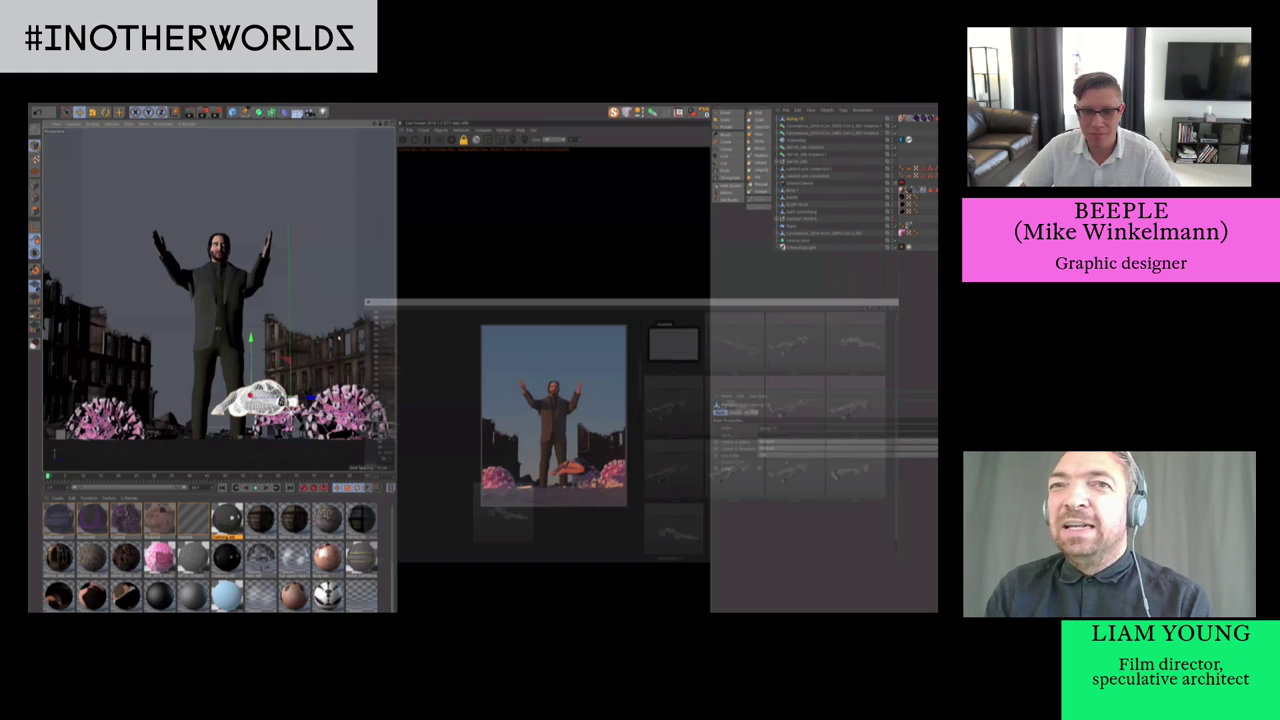
# Try moving, shrinking and rotating the lying body on the ground beside the virus models, and delete it
pyautogui.press('e')
pyautogui.moveTo(322, 343); pyautogui.dragTo(362, 371)
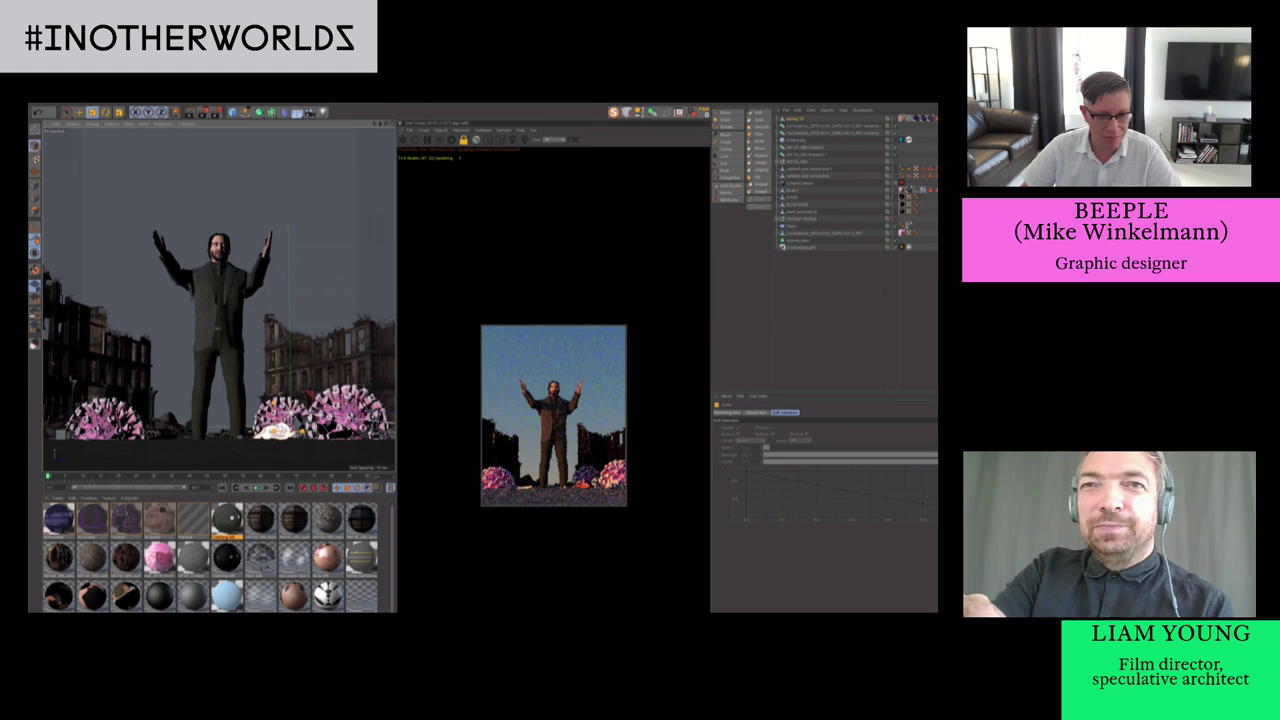
pyautogui.press('r')
pyautogui.moveTo(352, 371); pyautogui.dragTo(384, 371)
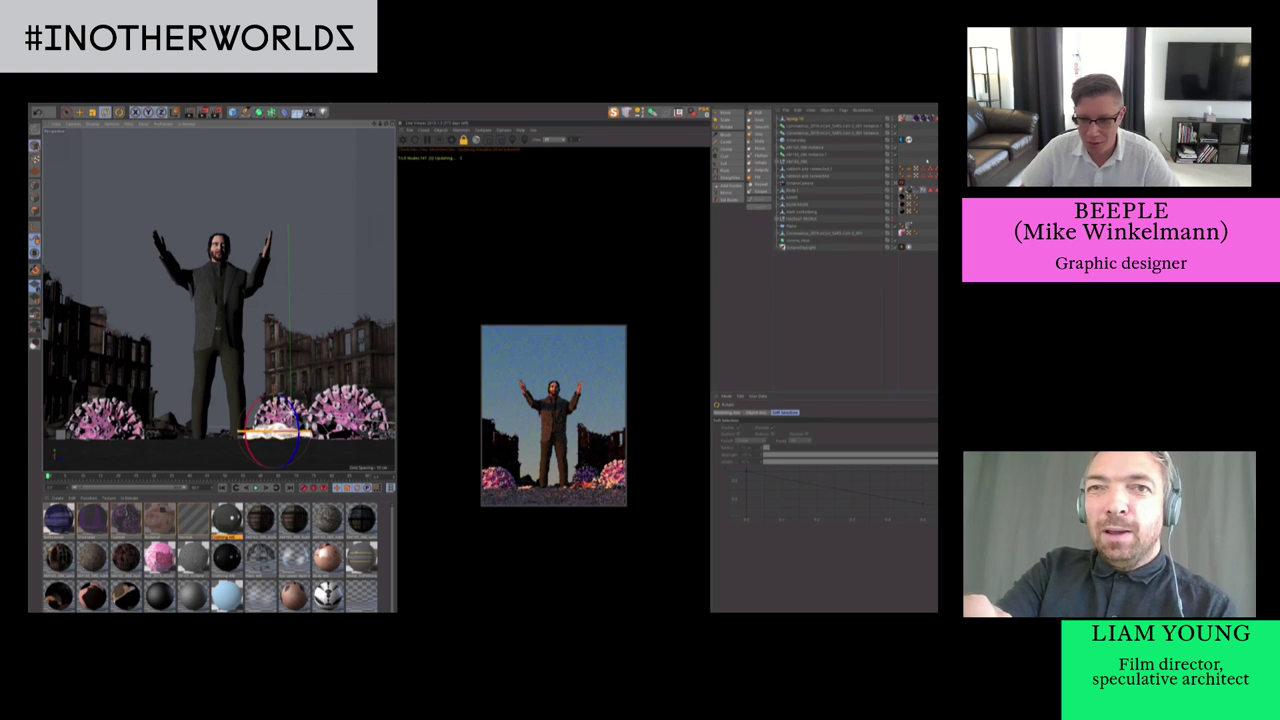
pyautogui.press('e')
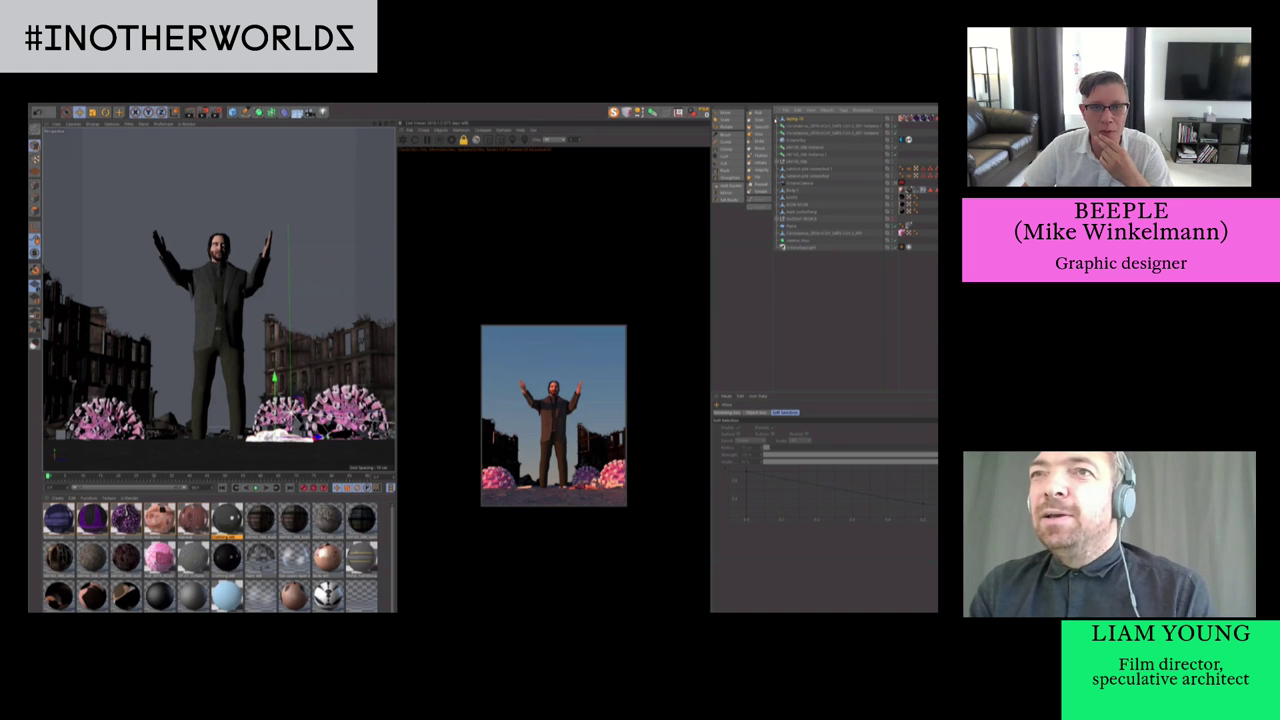
pyautogui.press('Delete')
# Find the row of assorted clothed people in the second people folder of the content library and load the set into the scene
pyautogui.hotkey('shift', 'F8')
pyautogui.click(62, 281)
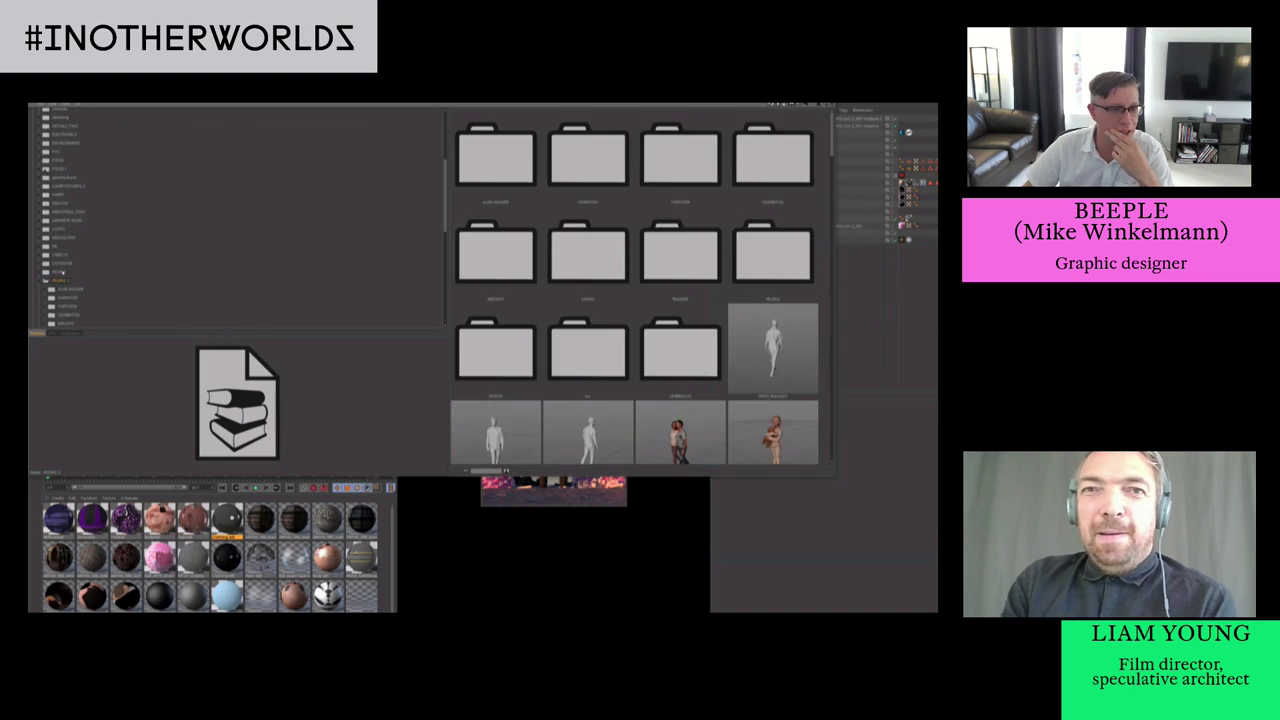
pyautogui.click(59, 272)
pyautogui.click(39, 281)
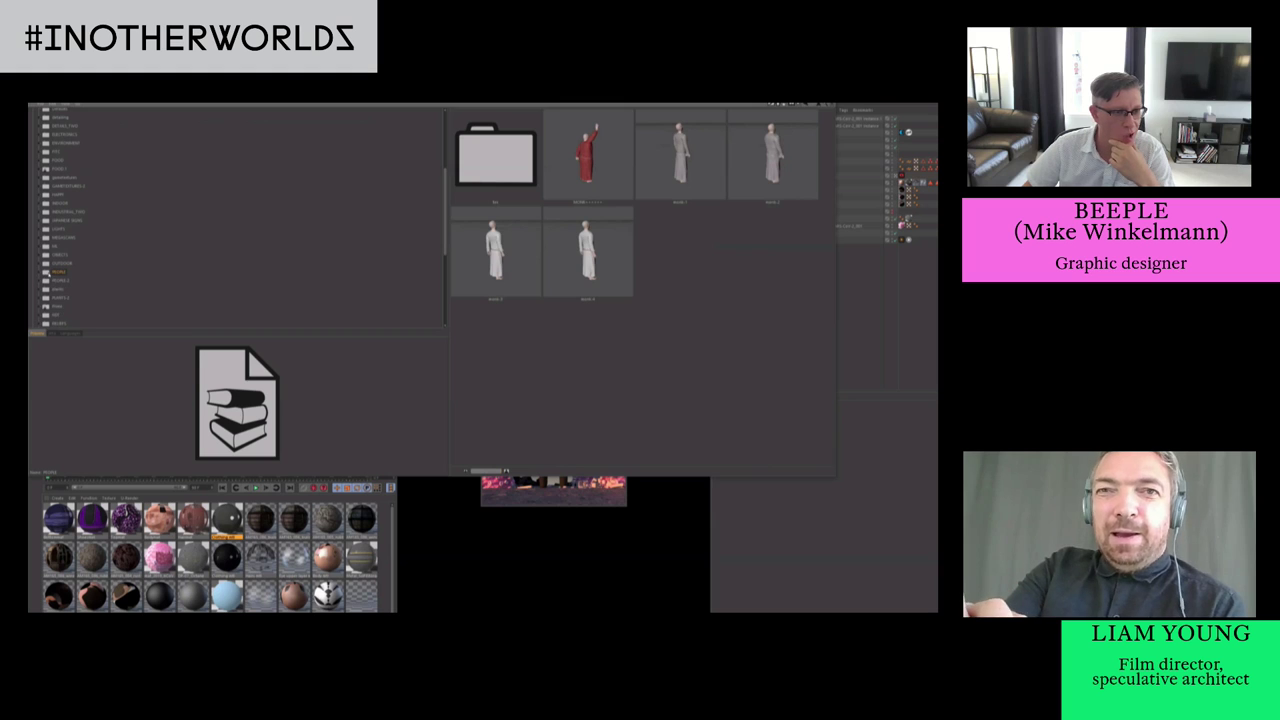
pyautogui.click(60, 280)
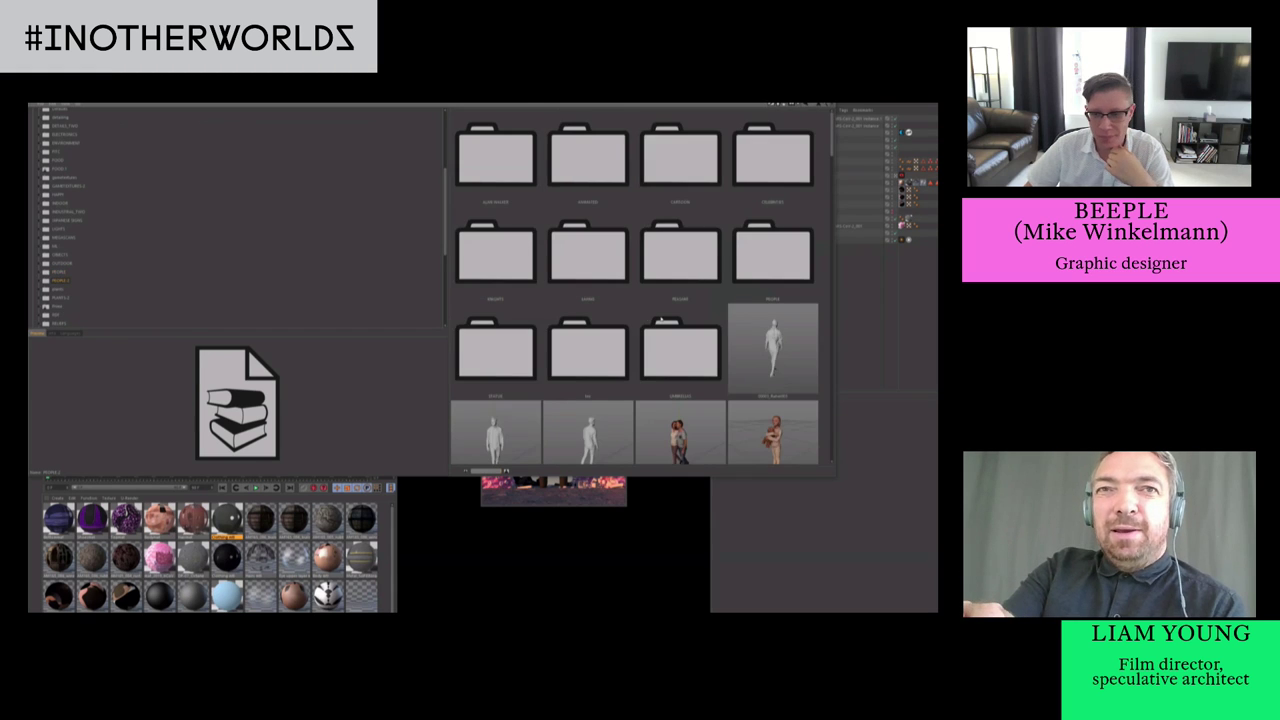
pyautogui.scroll(-10, 663, 314)
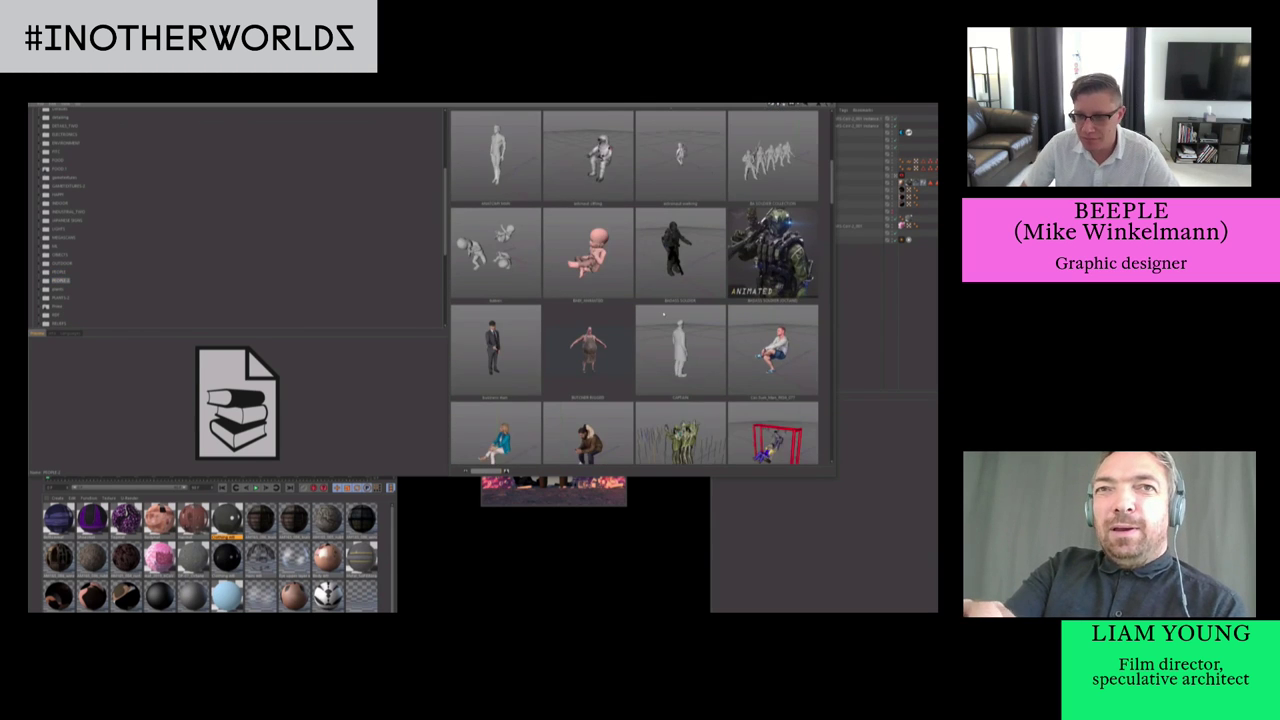
pyautogui.scroll(-10, 664, 314)
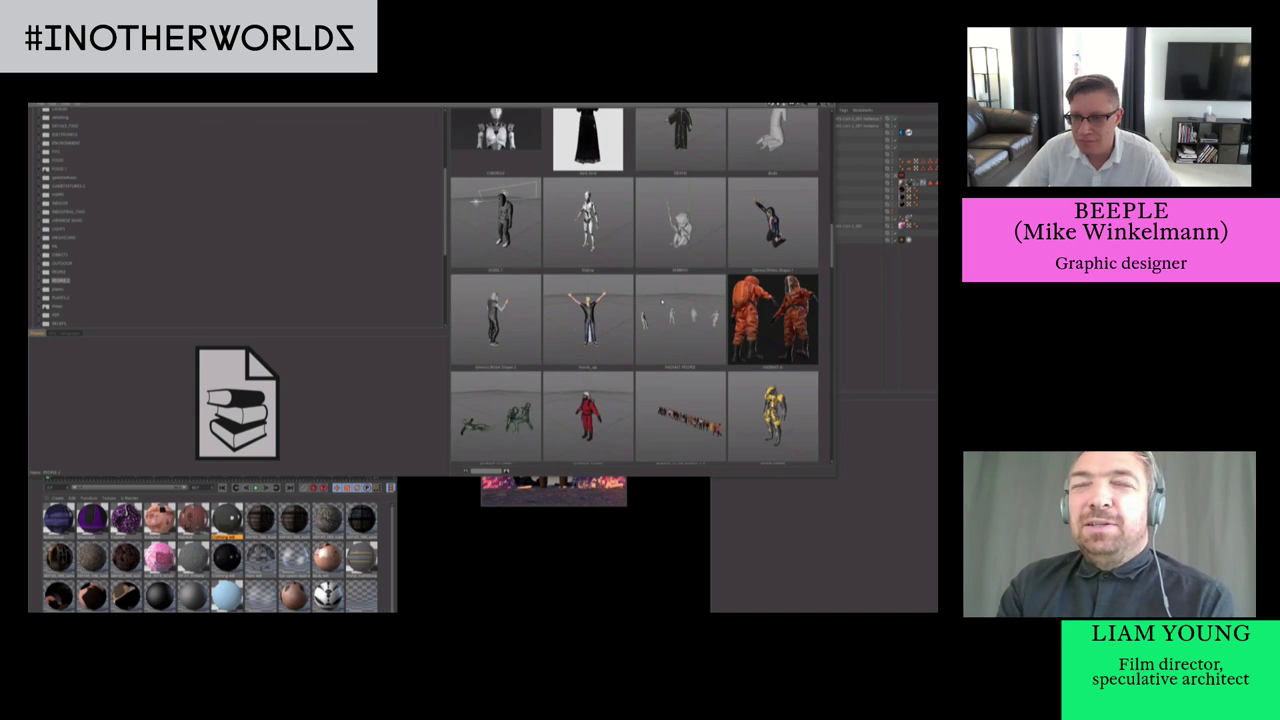
pyautogui.scroll(-3, 664, 305)
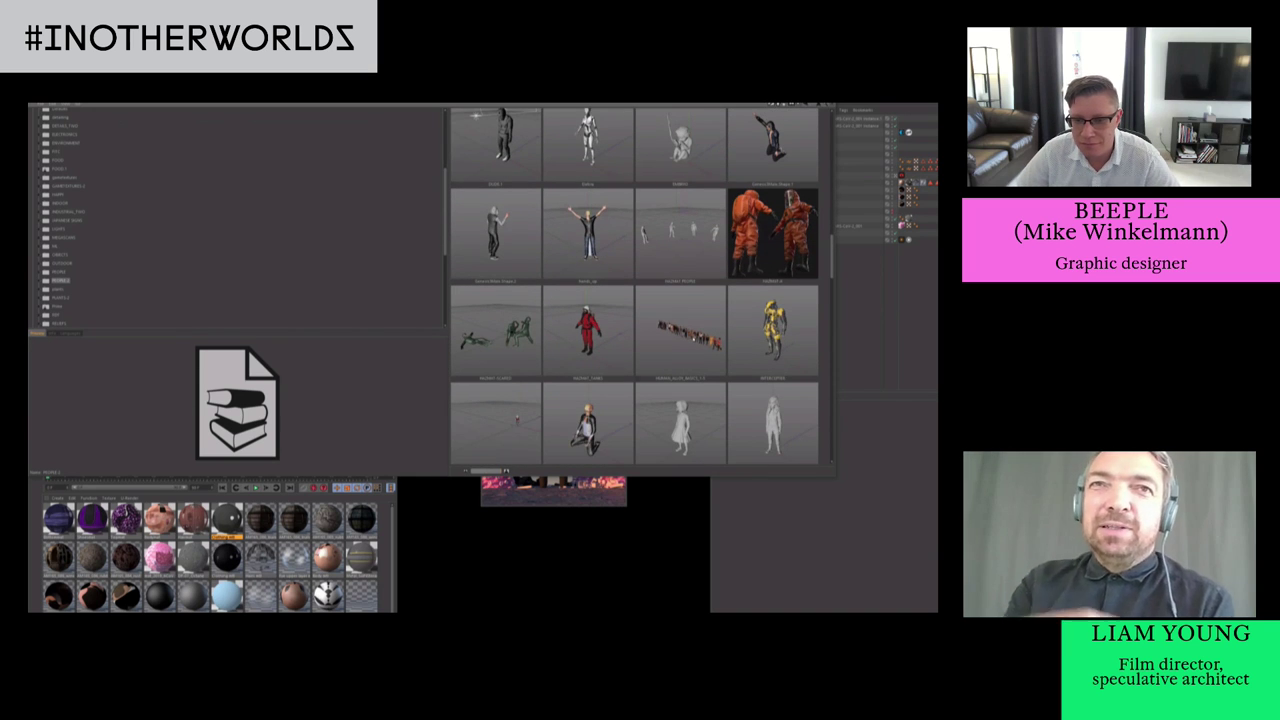
pyautogui.doubleClick(693, 338)
pyautogui.click(828, 104)
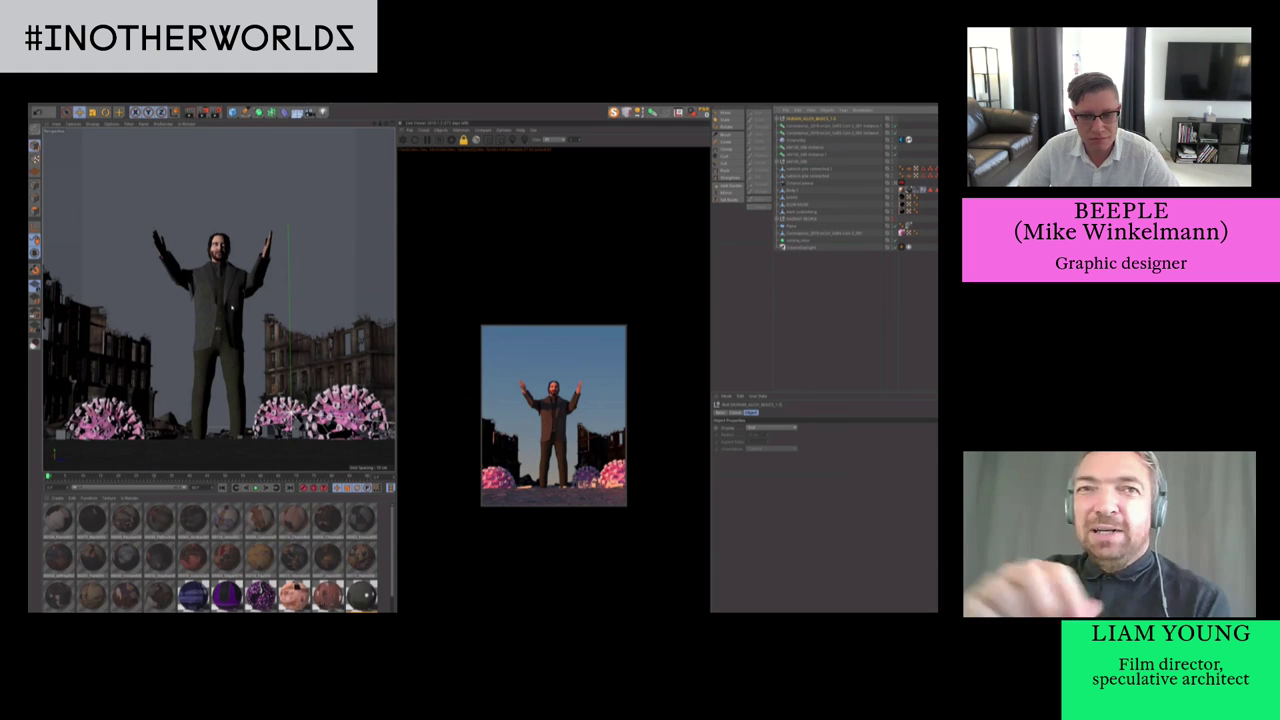
# Add a plane and move it down and forward to ground level in front of the standing man
pyautogui.click(302, 335)
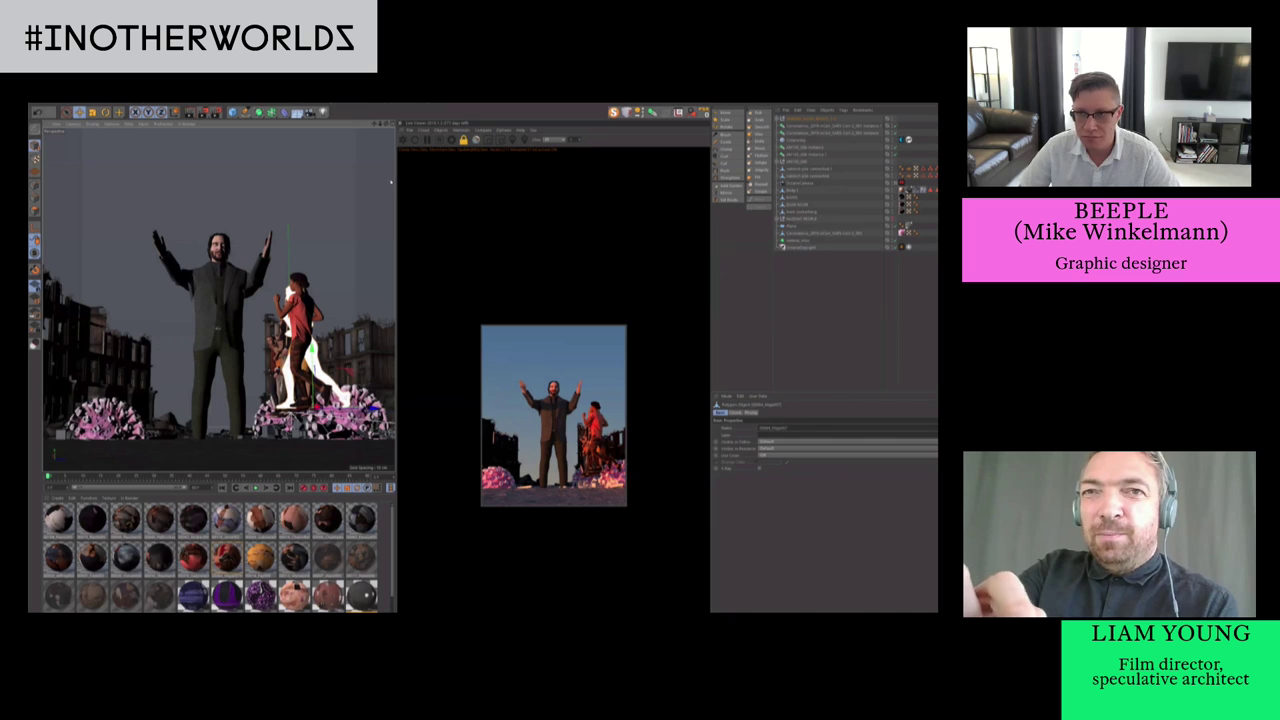
pyautogui.click(440, 131)
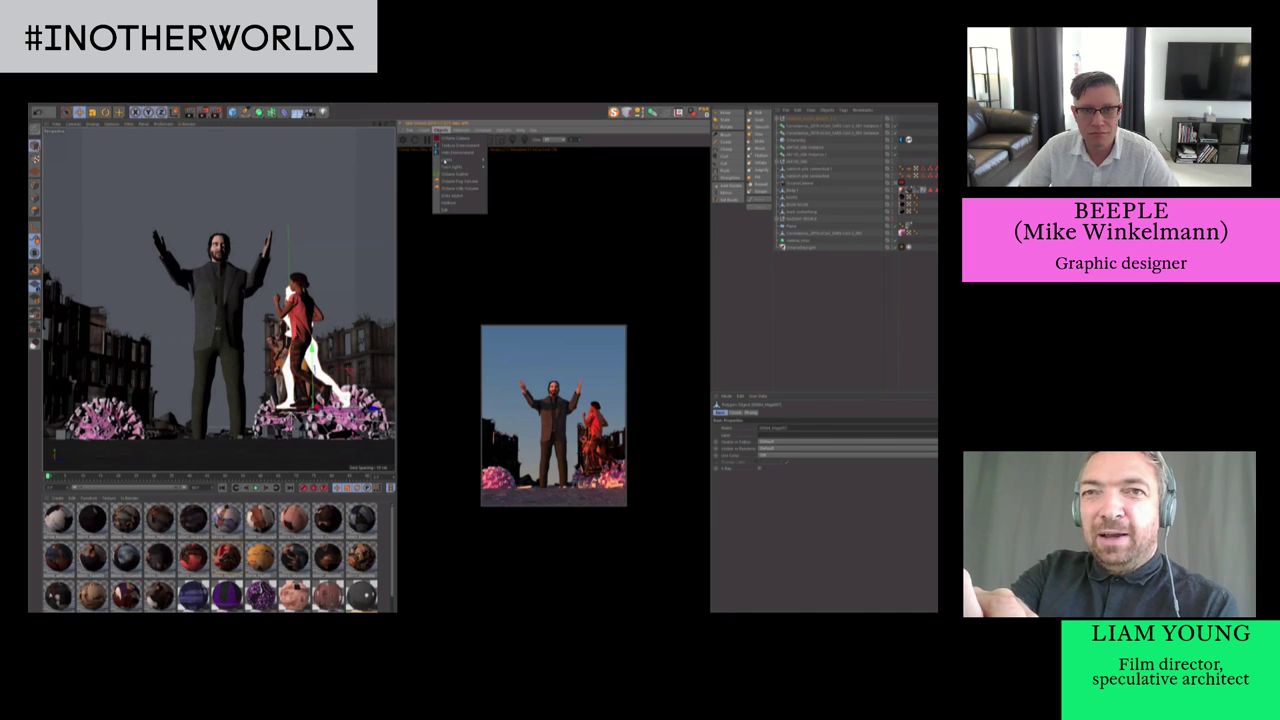
pyautogui.moveTo(446, 161)
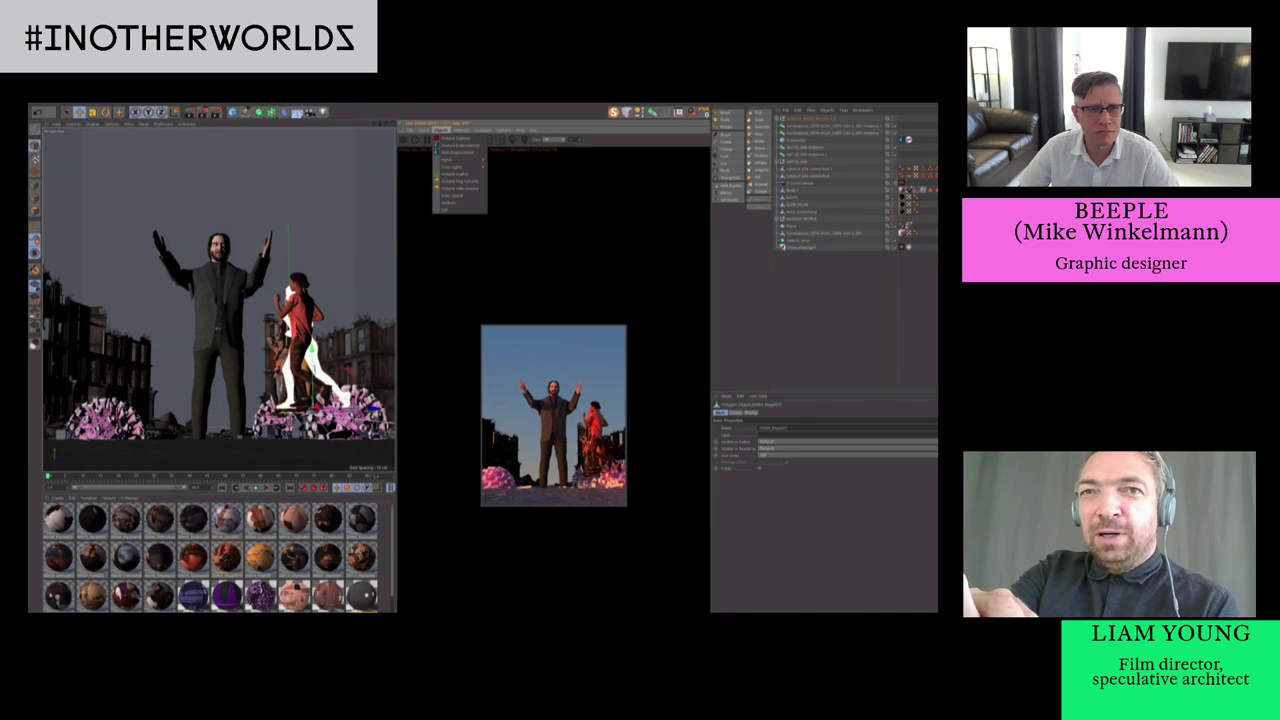
pyautogui.click(233, 112)
pyautogui.moveTo(233, 112); pyautogui.dragTo(299, 135)
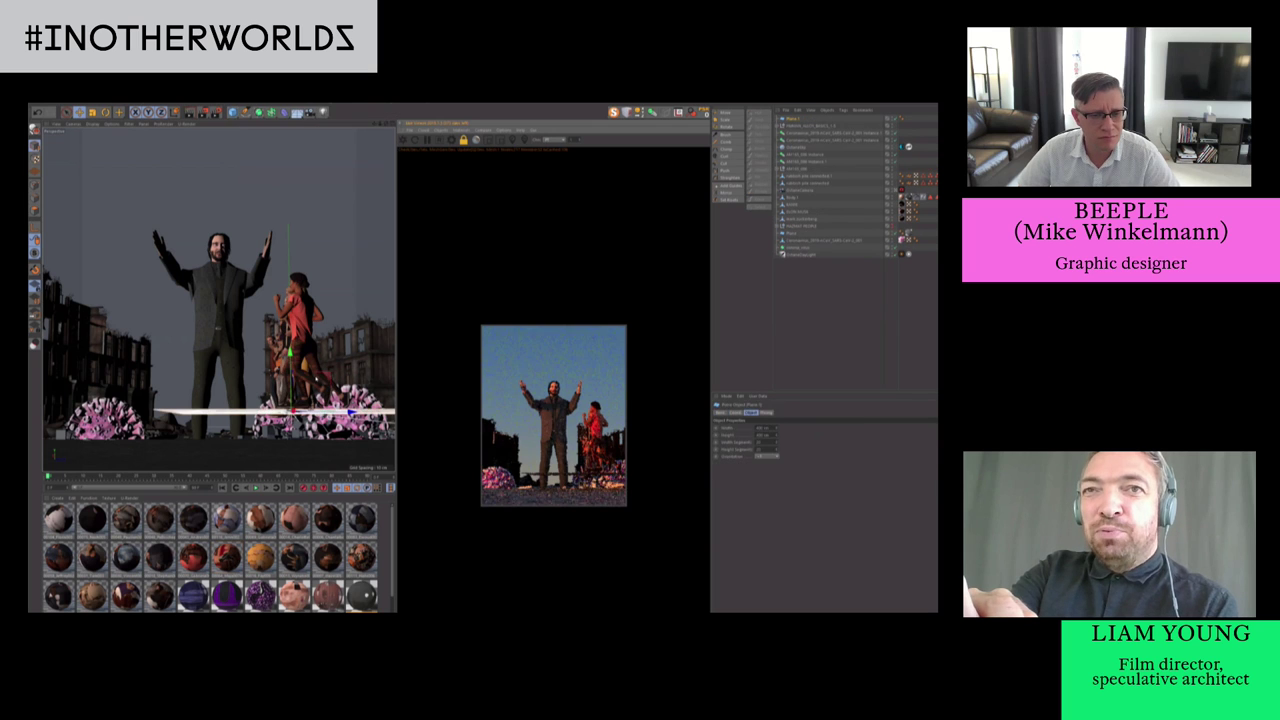
pyautogui.moveTo(313, 362); pyautogui.dragTo(241, 400)
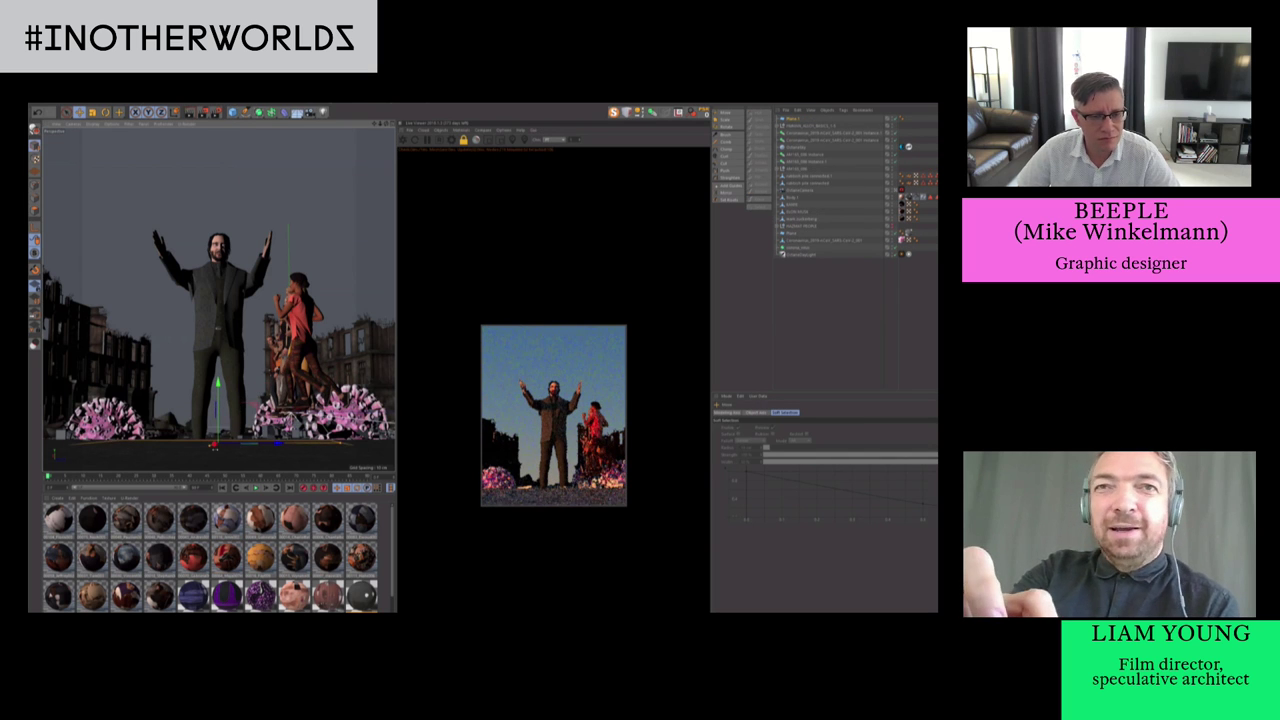
pyautogui.moveTo(211, 446); pyautogui.dragTo(190, 454)
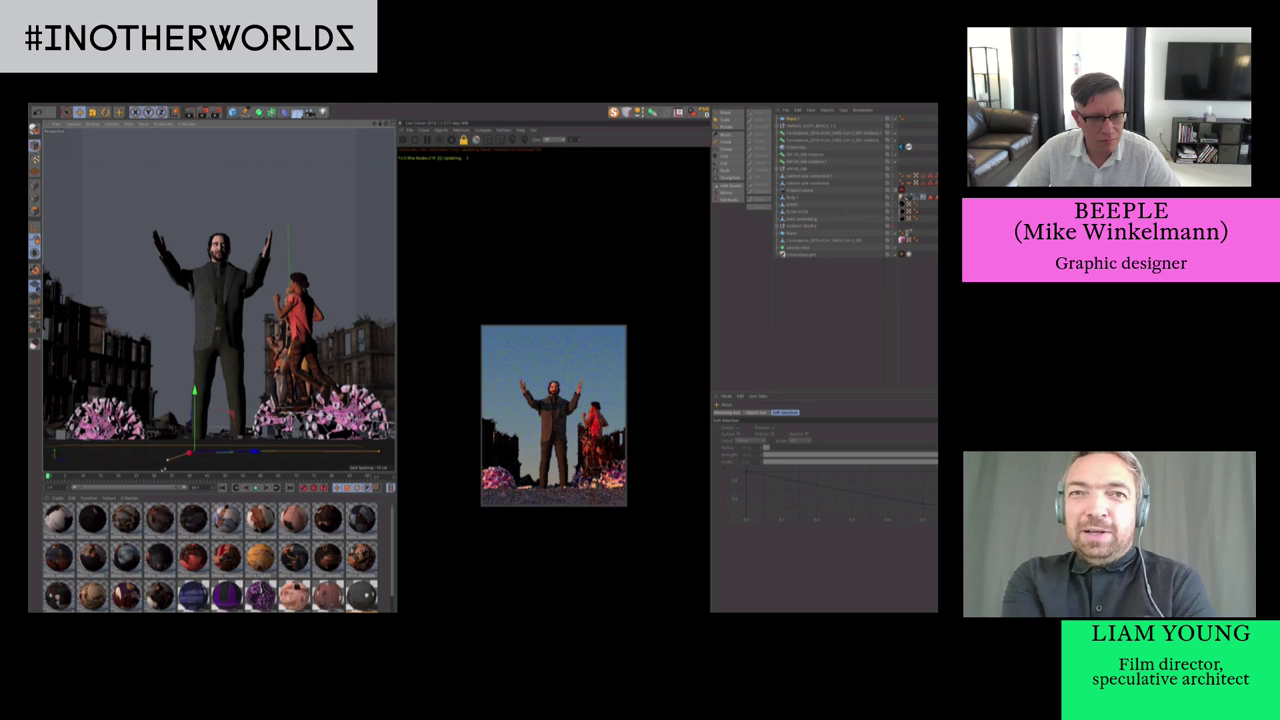
# Add an Octane Scatter object to the scene for the imported people
pyautogui.click(801, 127)
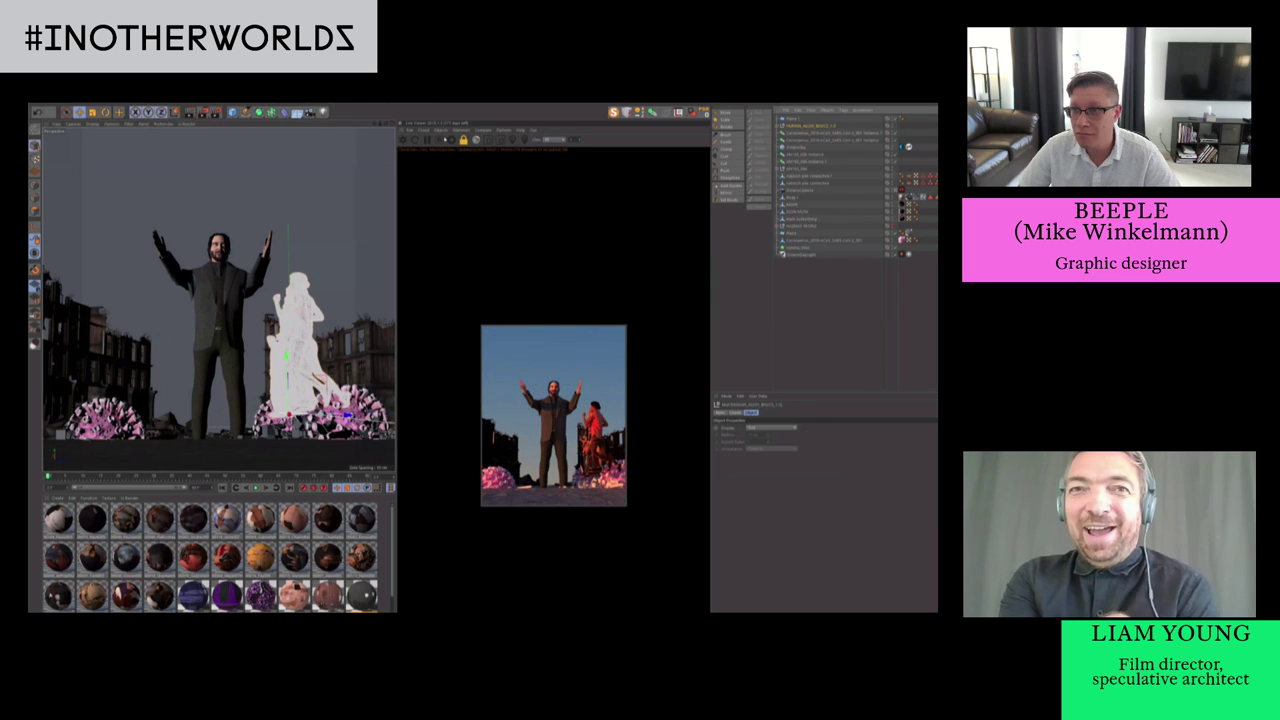
pyautogui.click(440, 130)
pyautogui.click(458, 173)
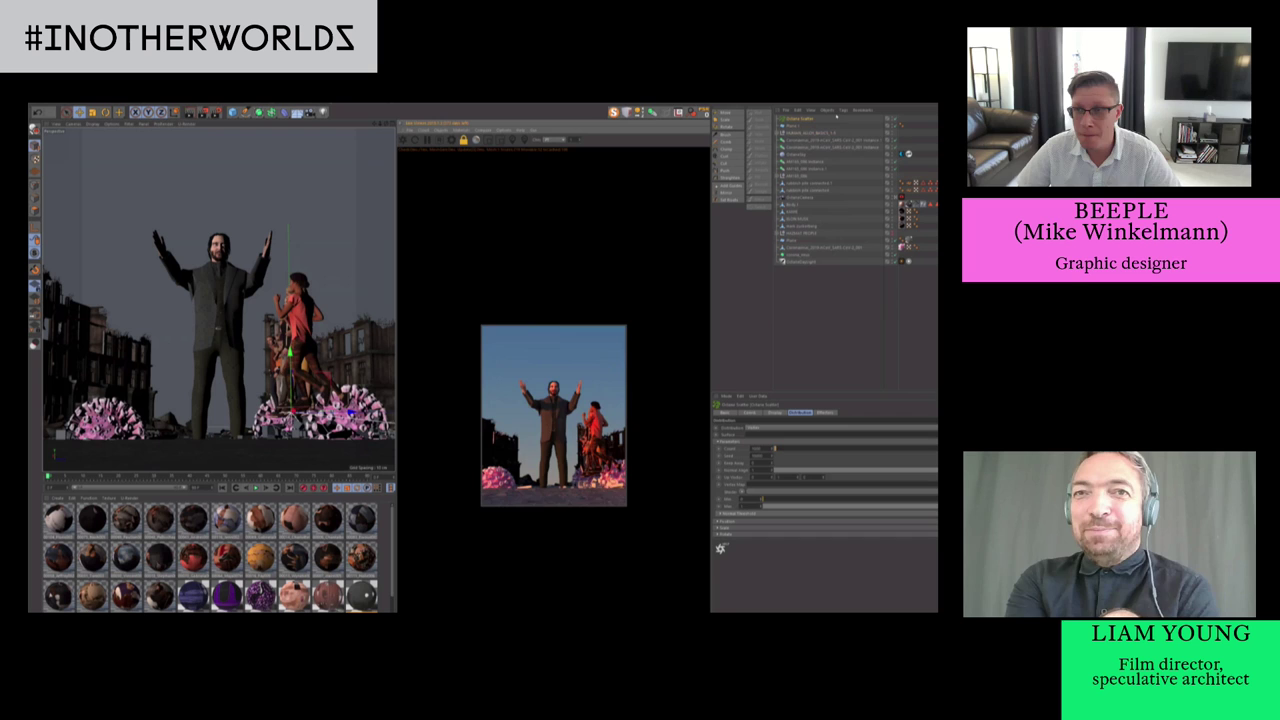
# Place all the individual people models from the imported group inside the Octane Scatter object
pyautogui.click(778, 133)
pyautogui.click(804, 141)
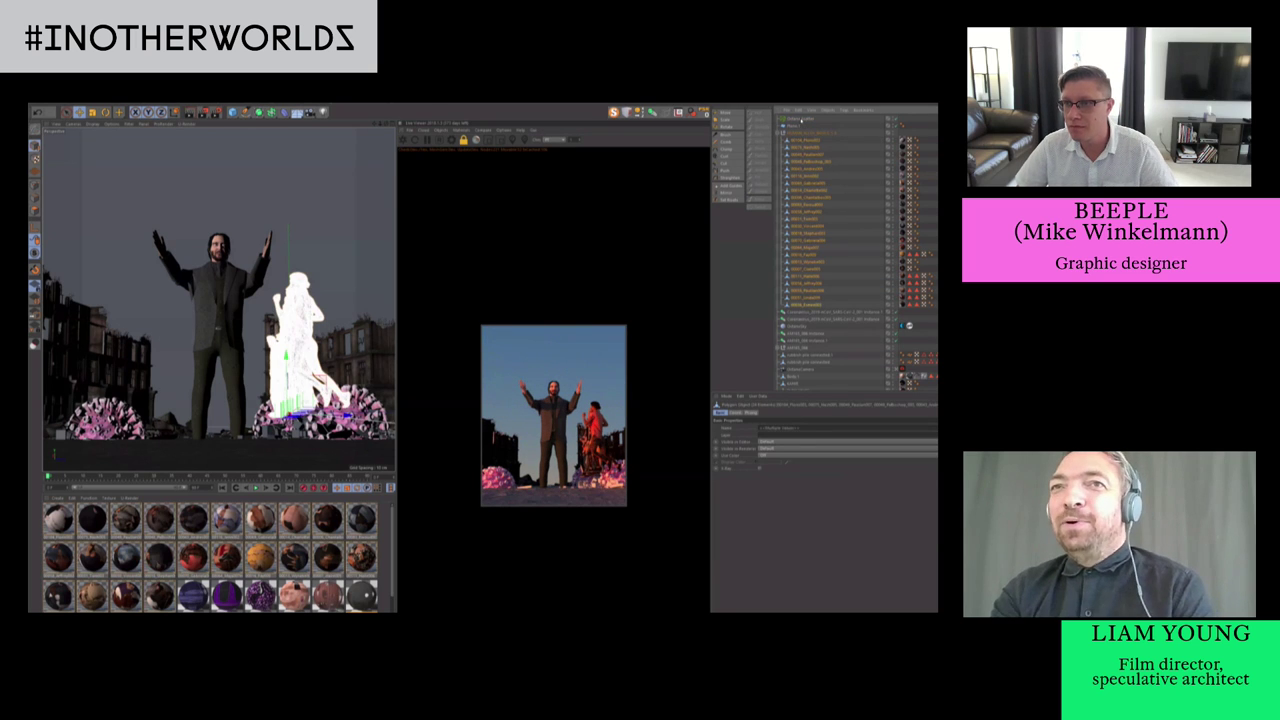
pyautogui.click(801, 120)
pyautogui.click(778, 119)
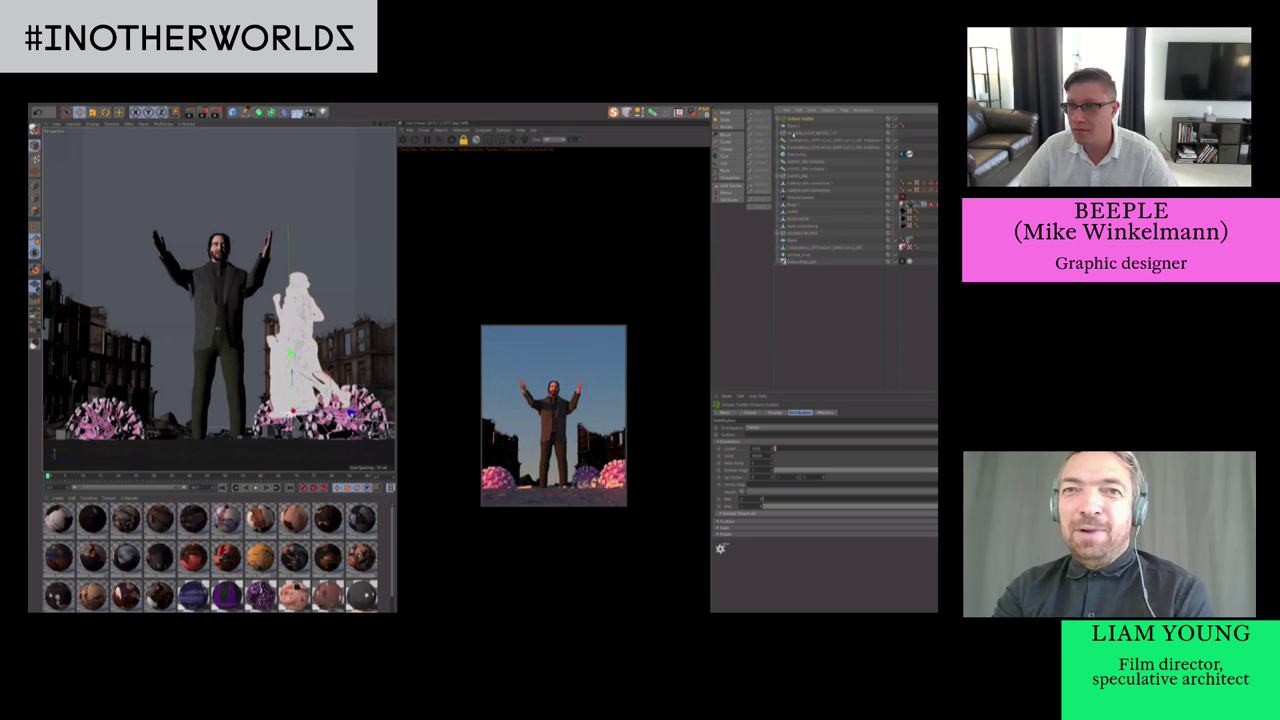
# Assign the new plane as the Octane Scatter's surface and set its distribution to Surface
pyautogui.click(794, 127)
pyautogui.click(799, 119)
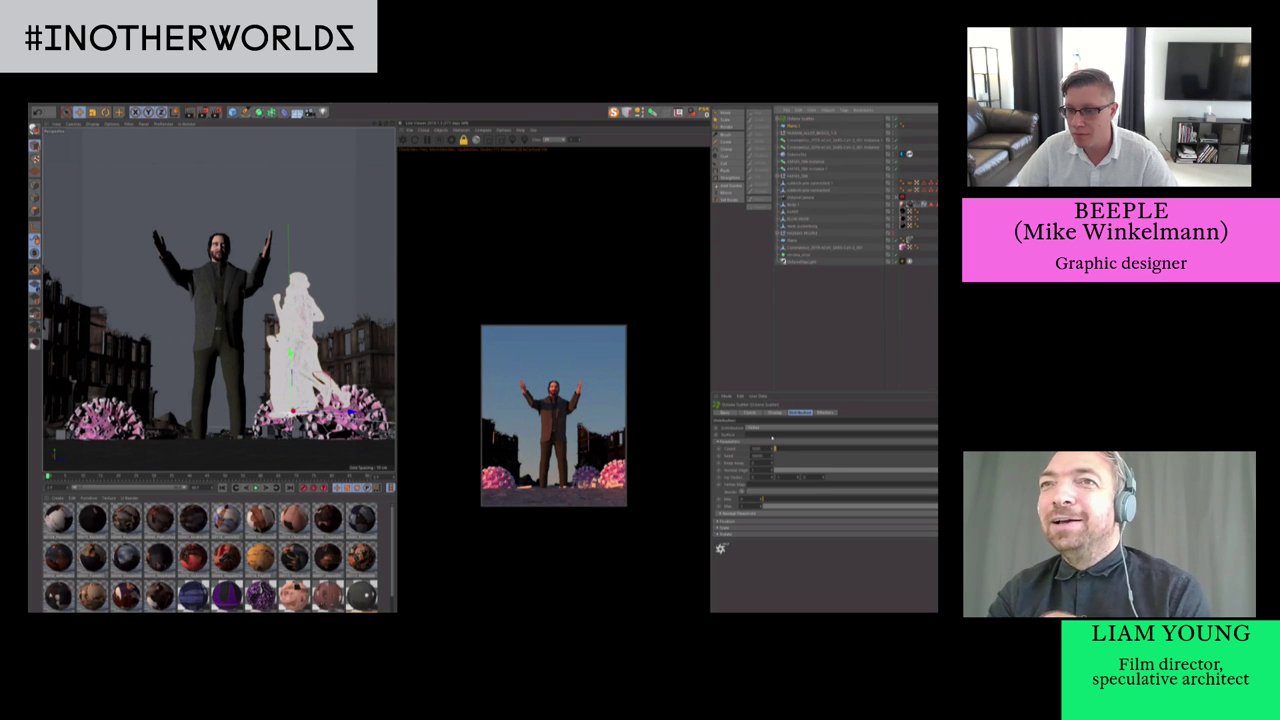
pyautogui.moveTo(772, 438); pyautogui.dragTo(772, 435)
pyautogui.click(771, 428)
pyautogui.click(770, 441)
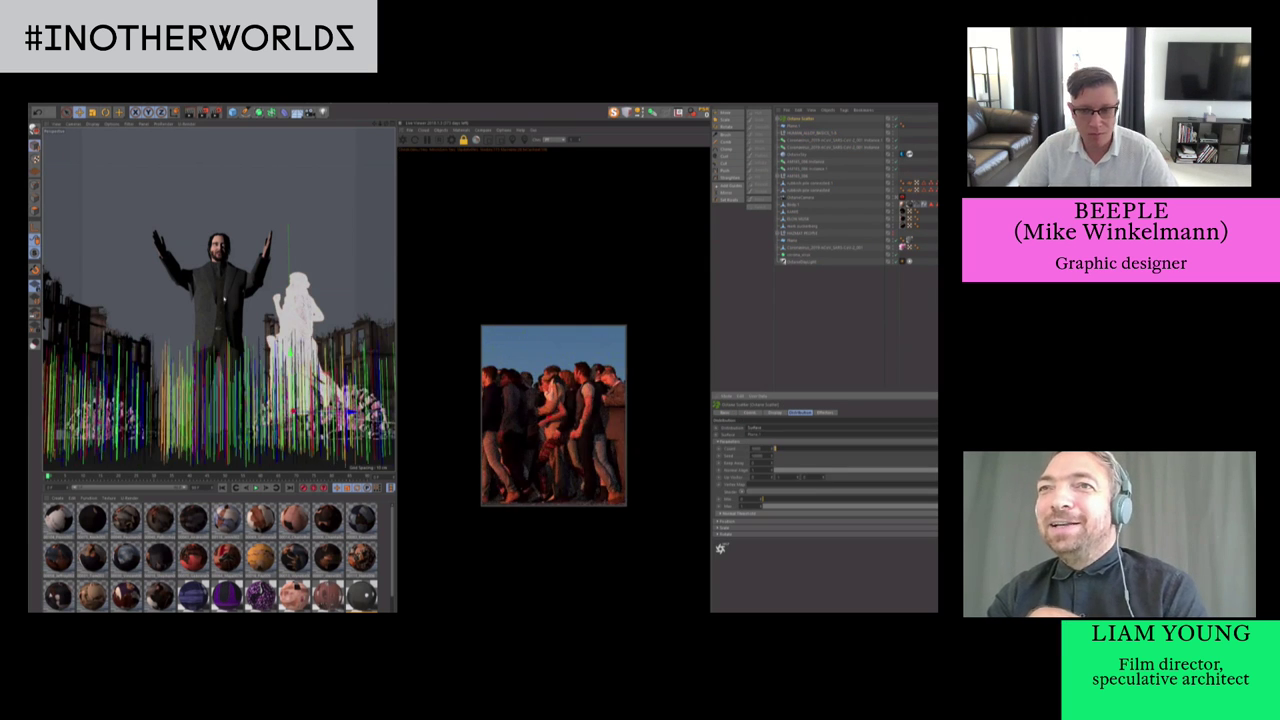
pyautogui.keyDown('alt'); pyautogui.moveTo(224, 299); pyautogui.dragTo(234, 307); pyautogui.keyUp('alt')
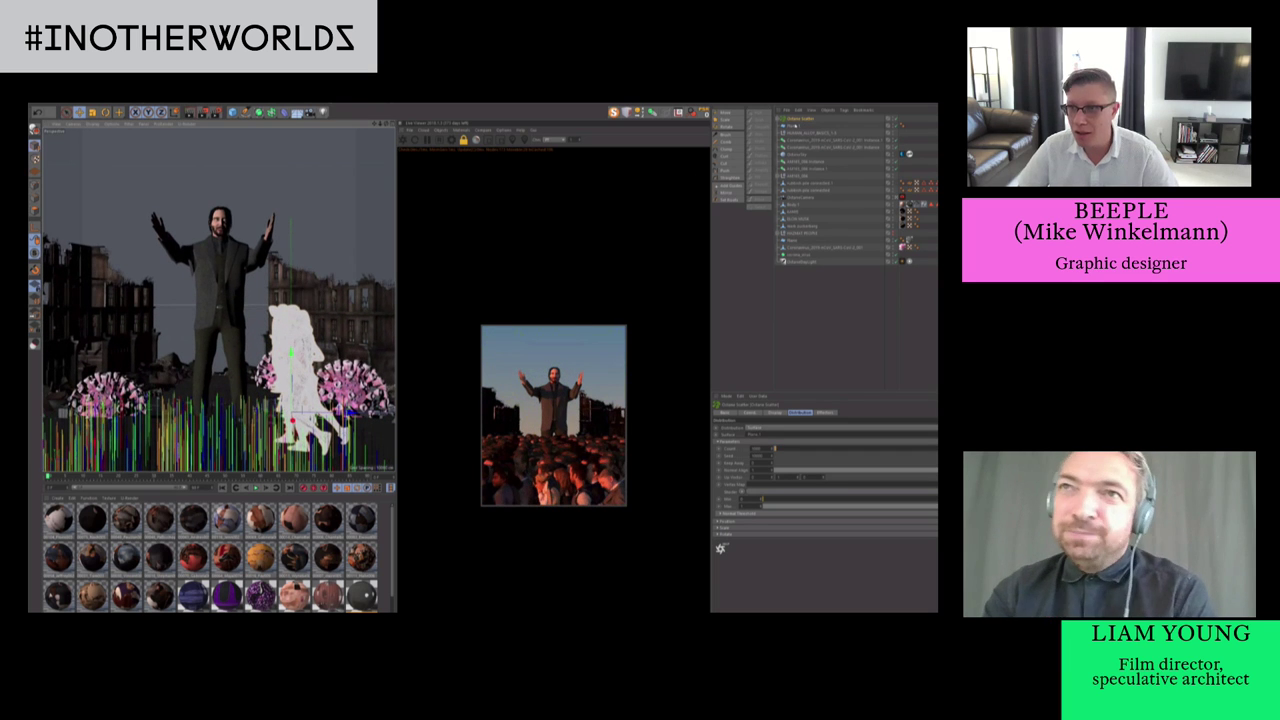
# Rotate the scatter plane so the crowd faces the standing man
pyautogui.click(793, 126)
pyautogui.press('r')
pyautogui.keyDown('alt'); pyautogui.moveTo(205, 343); pyautogui.dragTo(219, 299, button='middle'); pyautogui.keyUp('alt')
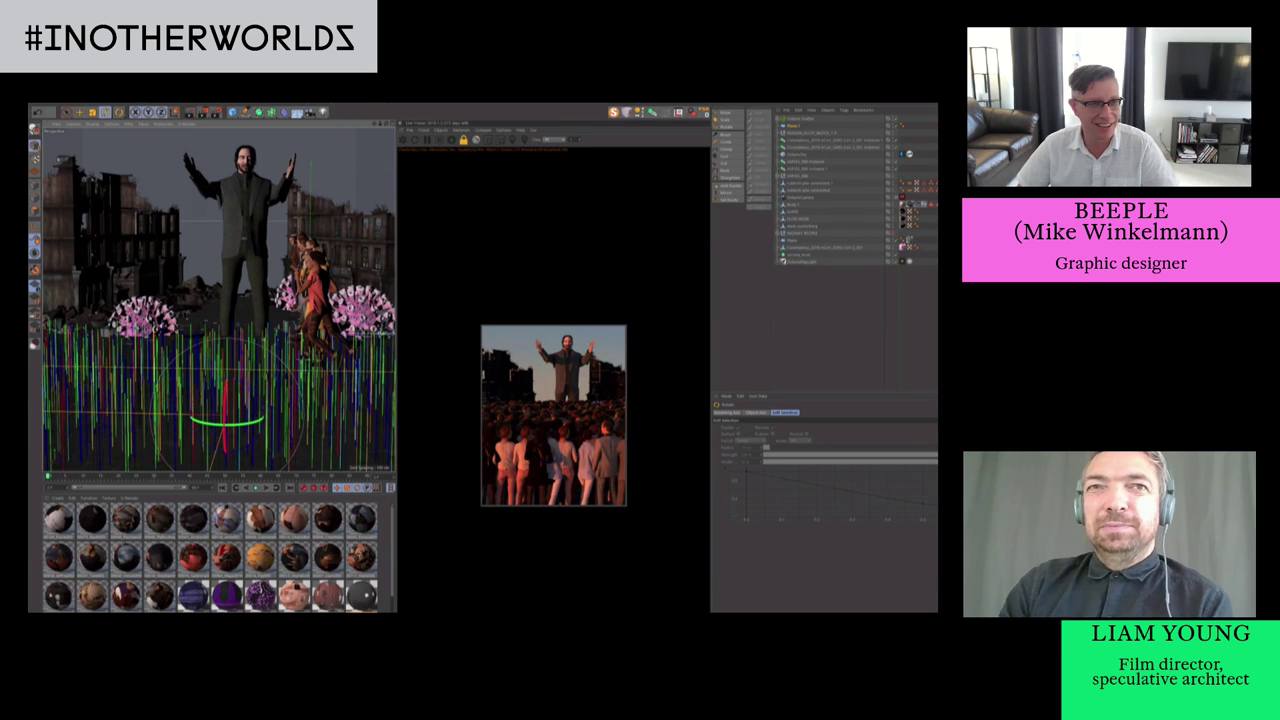
# Scale down all the people models inside the scatter to form a crowd of small figures around the giant man
pyautogui.click(778, 119)
pyautogui.click(805, 126)
pyautogui.keyDown('shift'); pyautogui.click(805, 290); pyautogui.keyUp('shift')
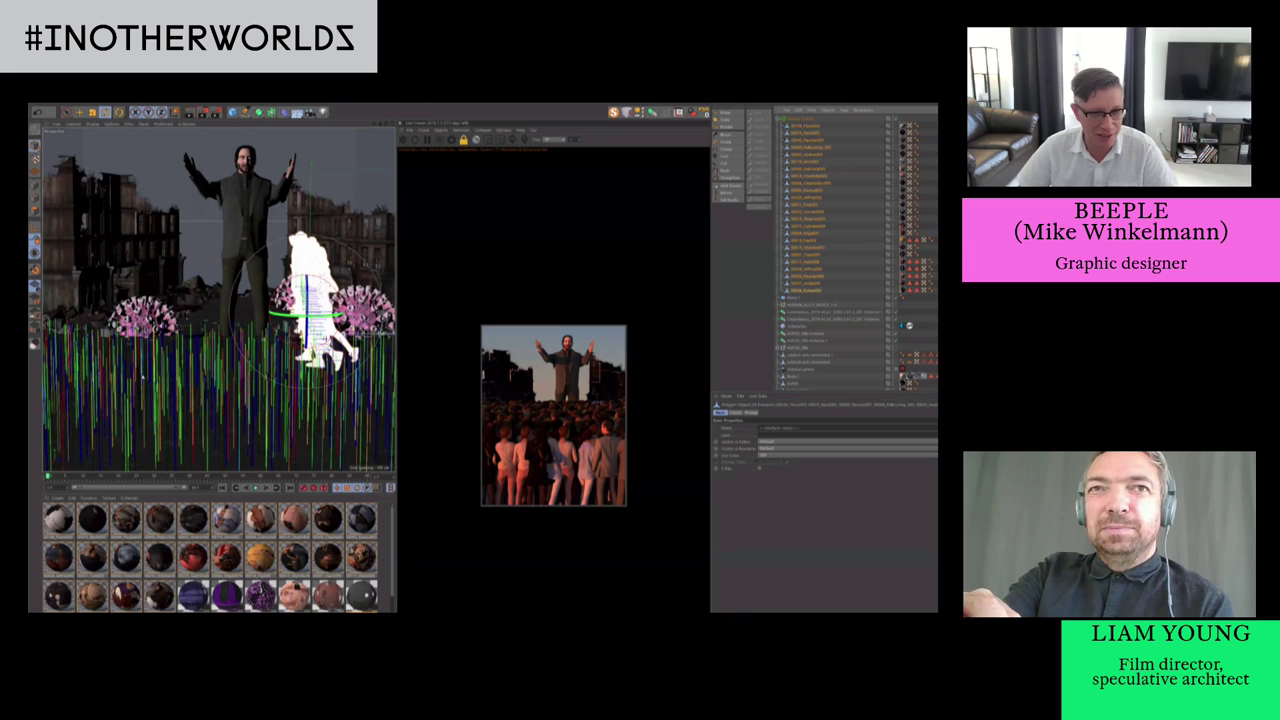
pyautogui.press('t')
pyautogui.moveTo(180, 374); pyautogui.dragTo(157, 373)
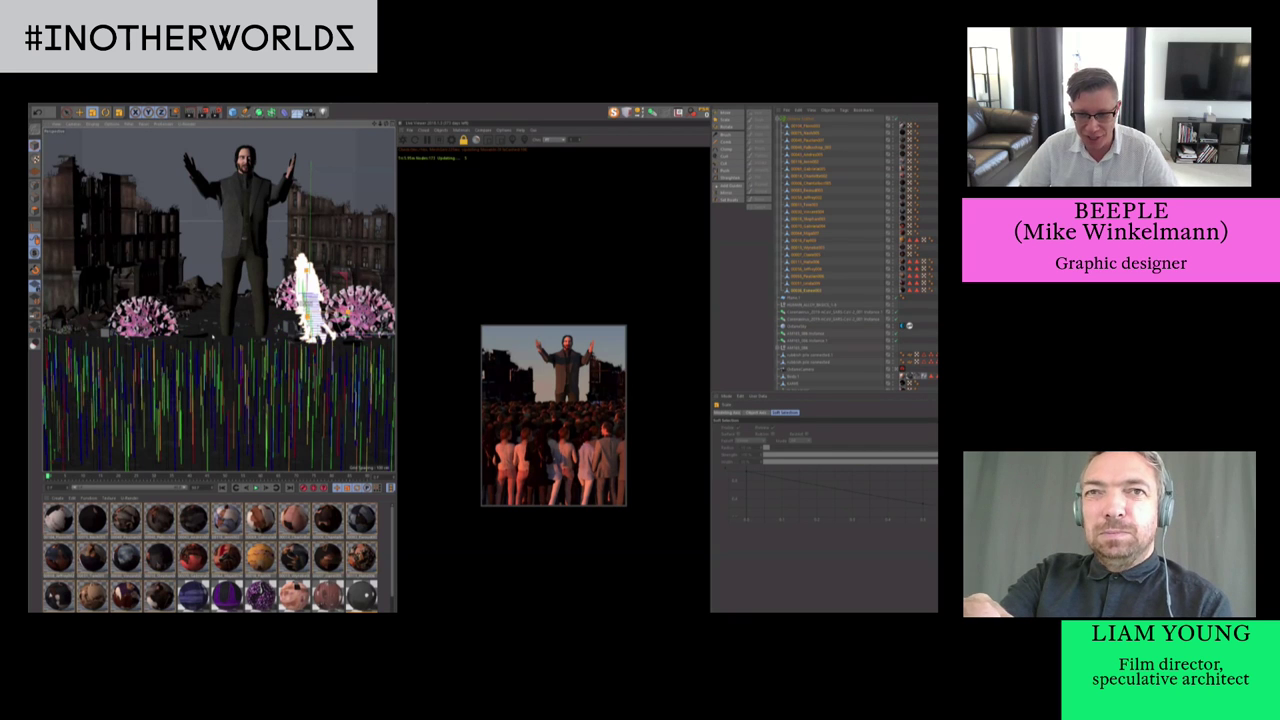
pyautogui.moveTo(212, 337); pyautogui.dragTo(203, 372)
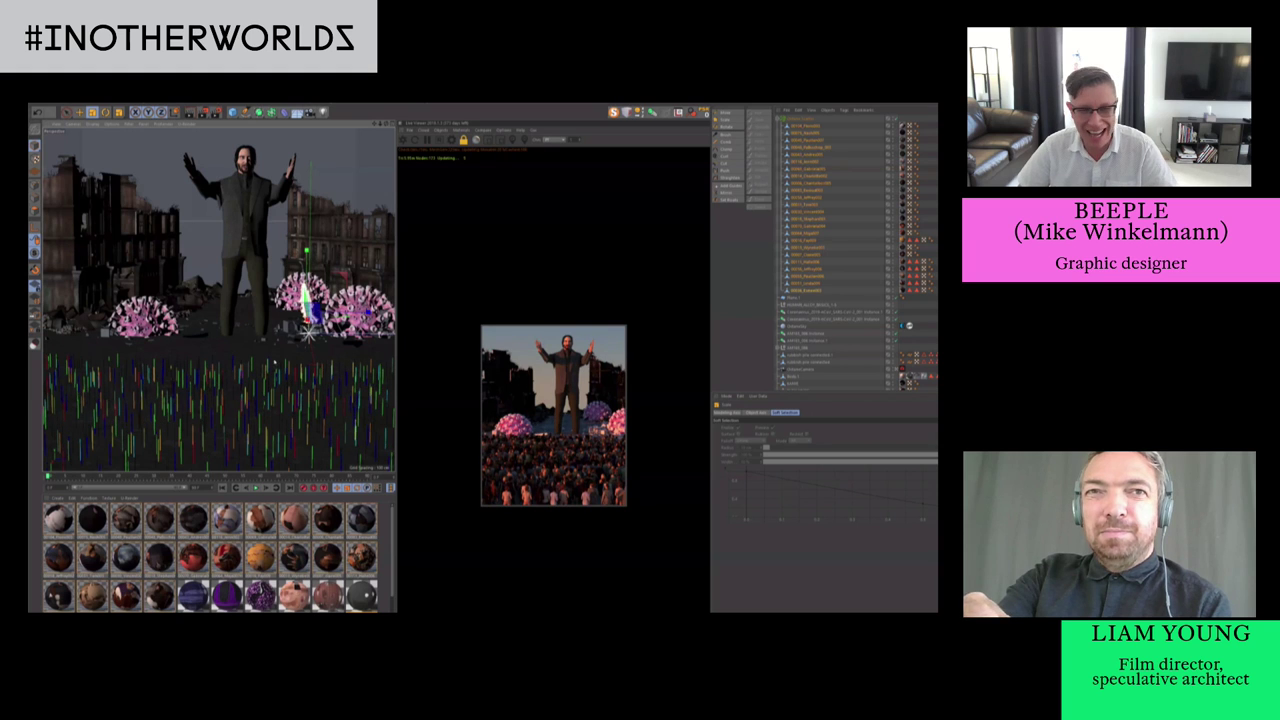
pyautogui.keyDown('alt'); pyautogui.moveTo(193, 464); pyautogui.dragTo(182, 428, button='middle'); pyautogui.keyUp('alt')
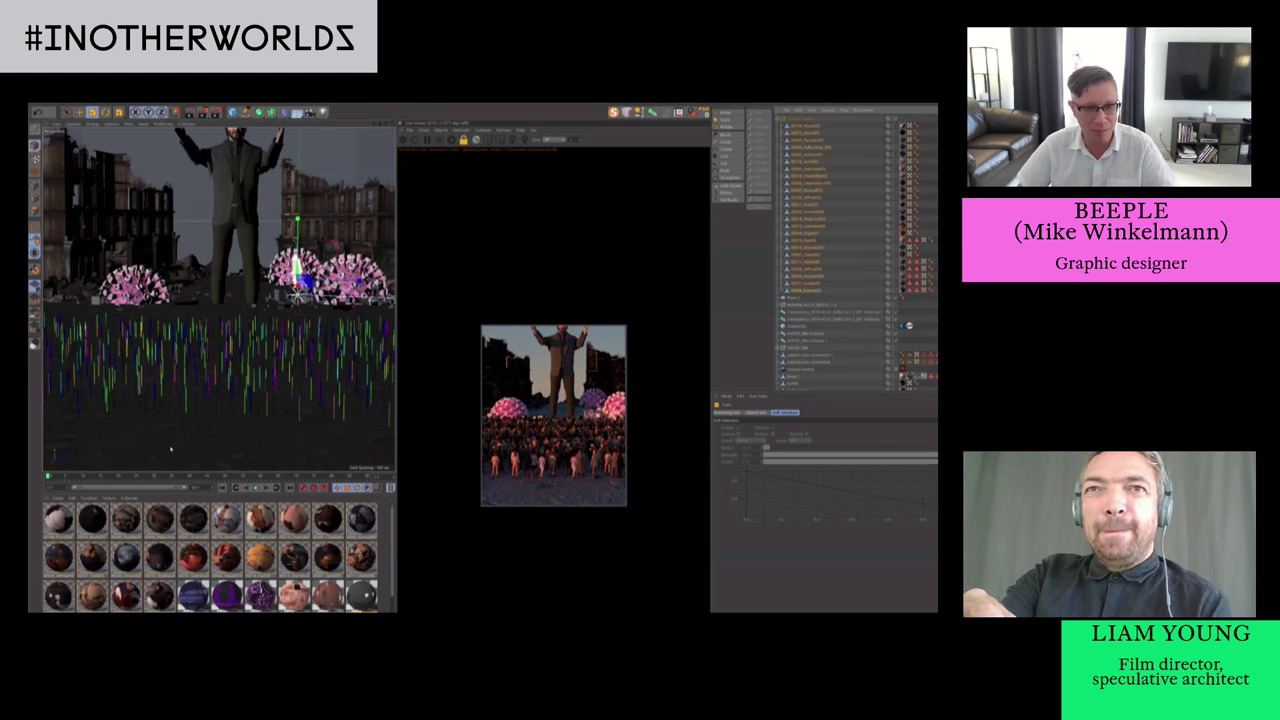
pyautogui.click(198, 428)
pyautogui.moveTo(178, 421); pyautogui.dragTo(153, 470)
pyautogui.moveTo(201, 389); pyautogui.dragTo(228, 347)
pyautogui.press('e')
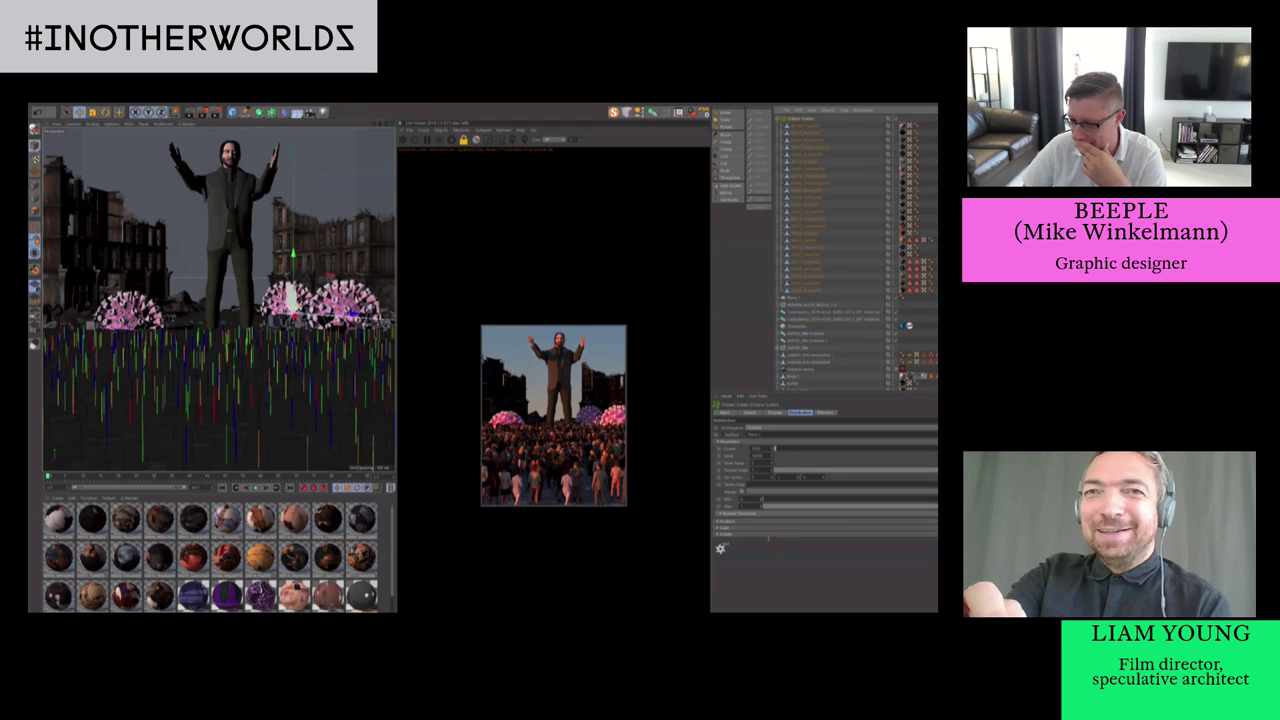
# Add a Noise shader to the scatter's scale settings and switch it to a different noise type
pyautogui.click(765, 530)
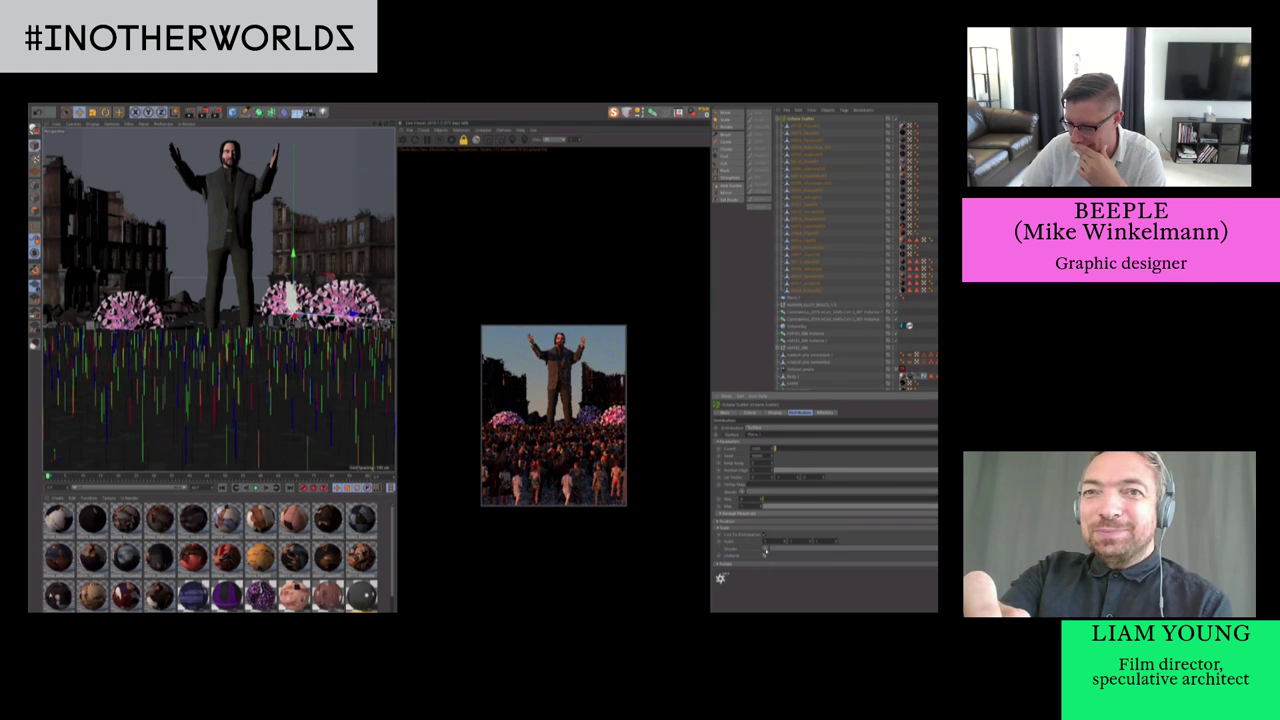
pyautogui.rightClick(765, 550)
pyautogui.click(781, 453)
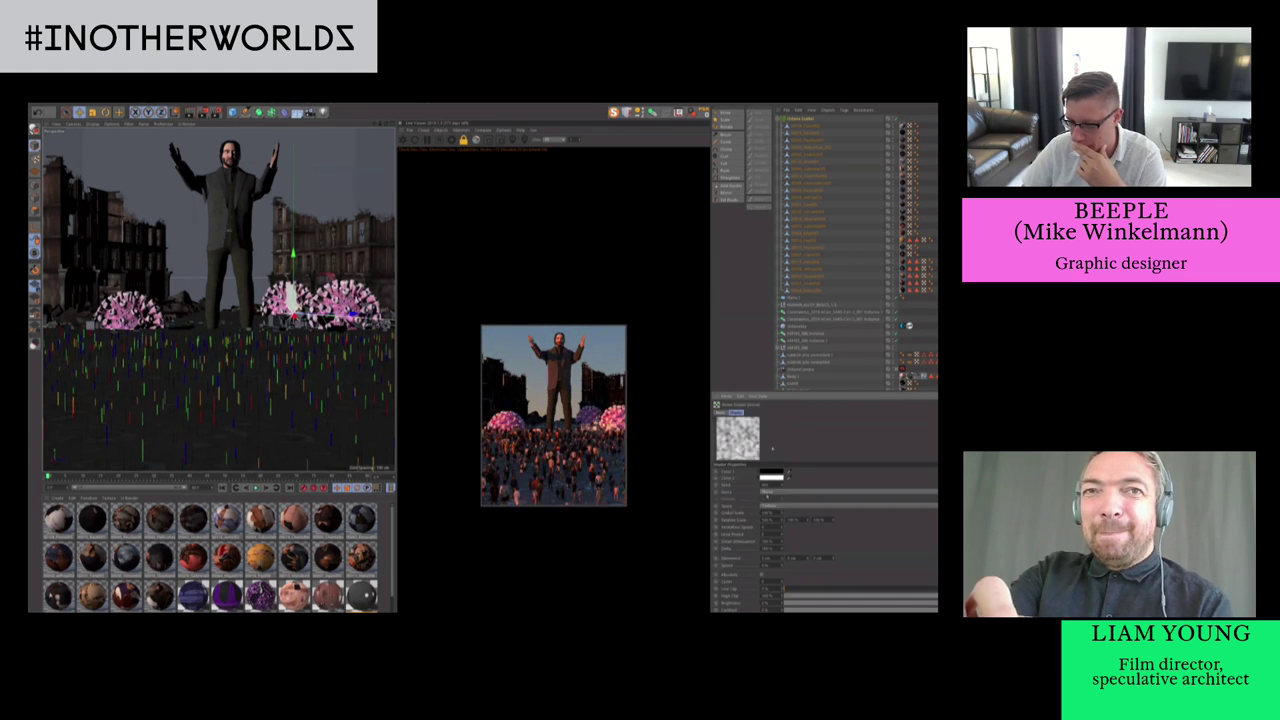
pyautogui.click(775, 493)
pyautogui.click(775, 493)
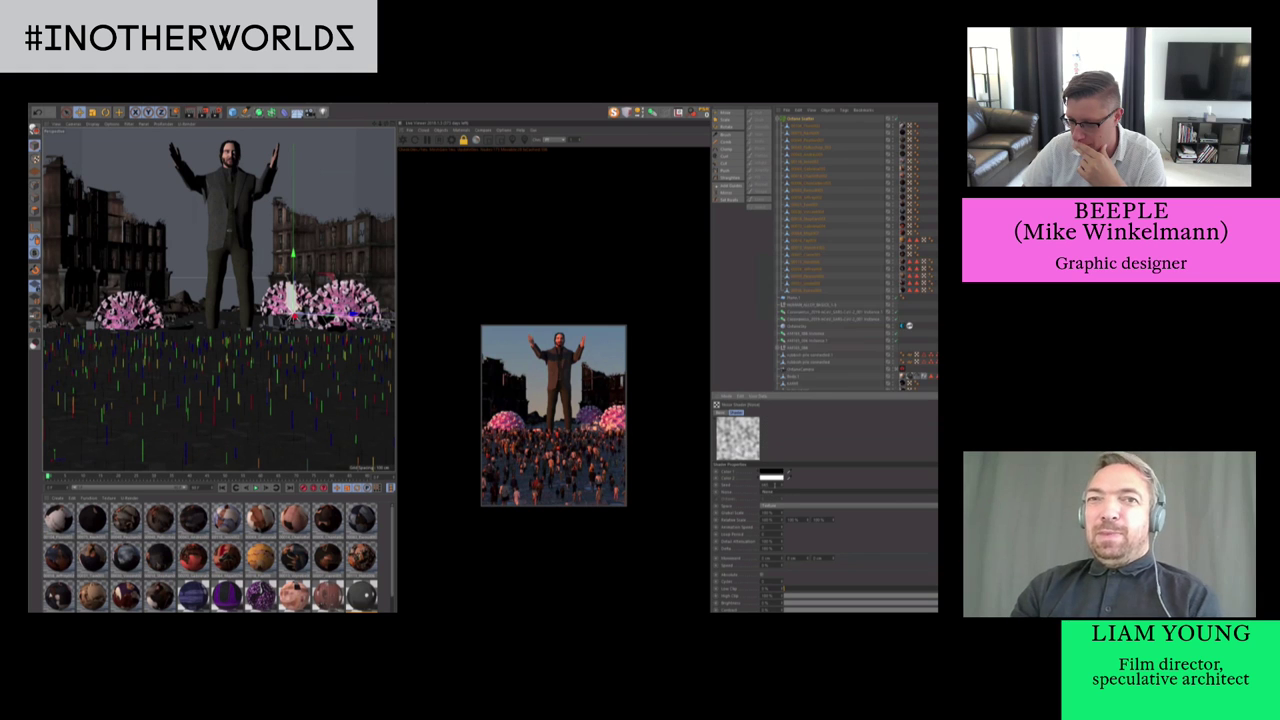
pyautogui.click(775, 493)
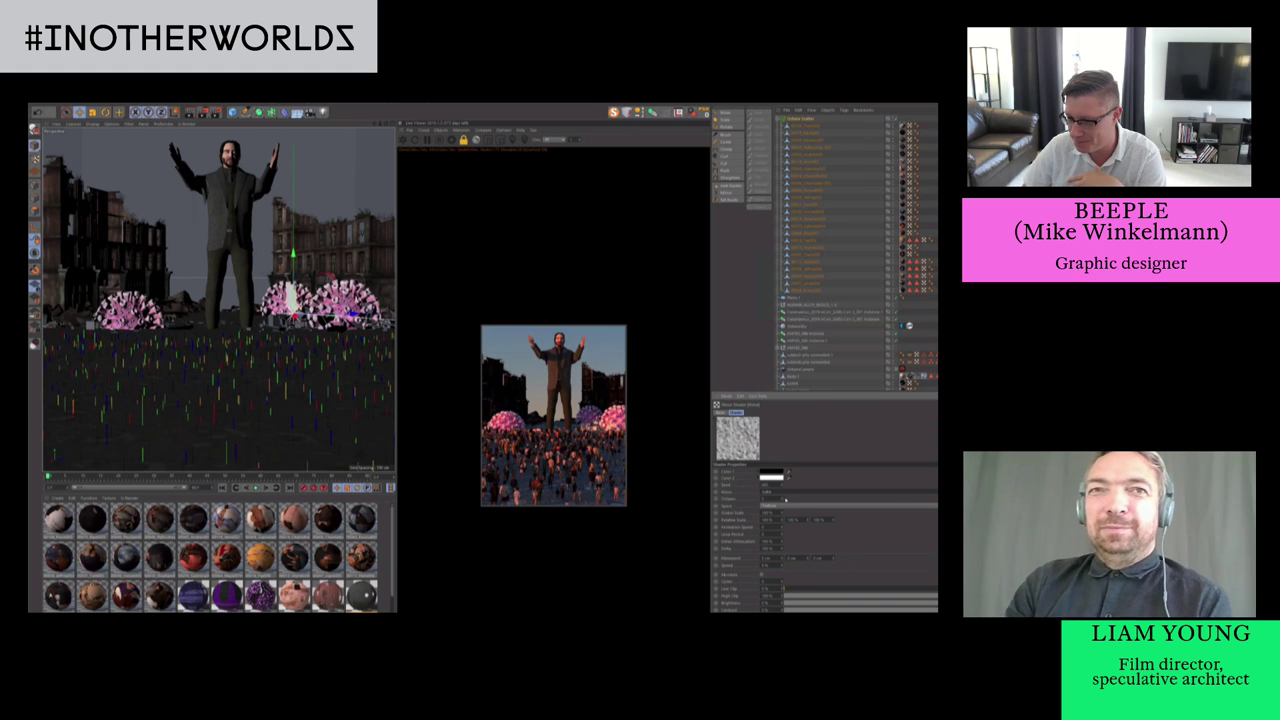
pyautogui.click(789, 348)
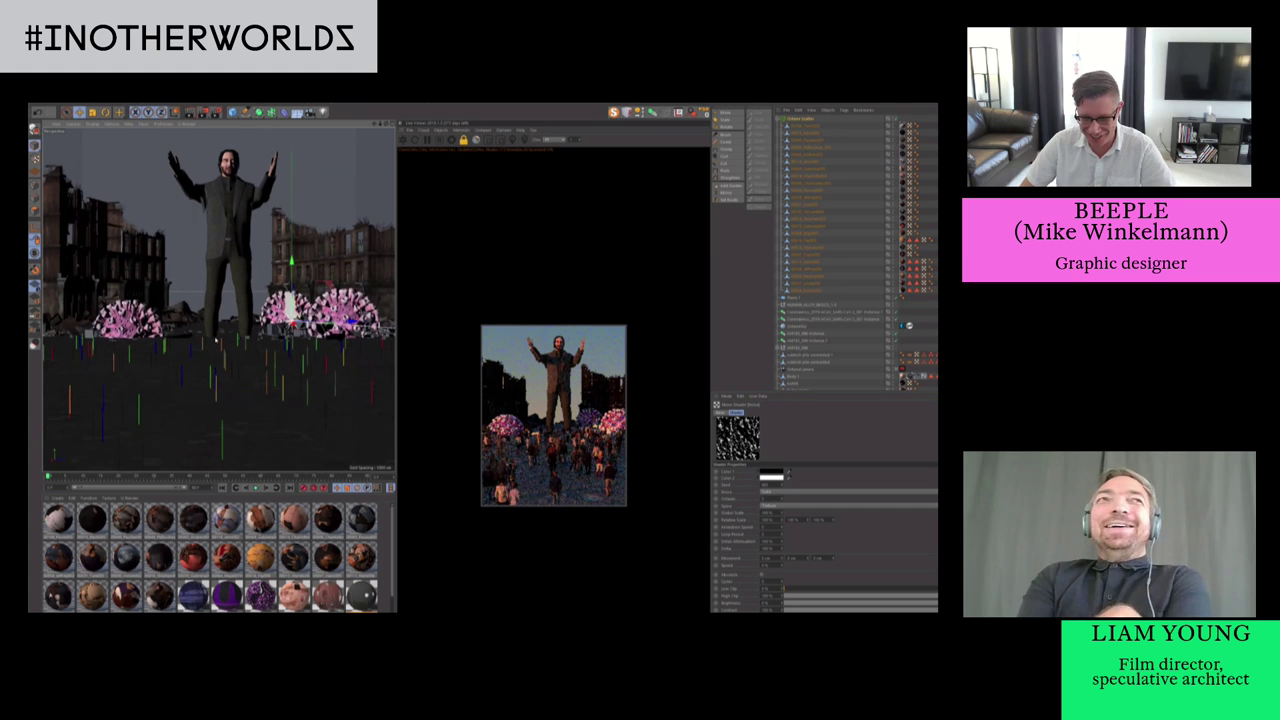
# Convert the ruined buildings' materials to Octane materials and open the diffuse image textures of the four converted materials
pyautogui.keyDown('alt'); pyautogui.moveTo(216, 338); pyautogui.dragTo(234, 336, button='right'); pyautogui.keyUp('alt')
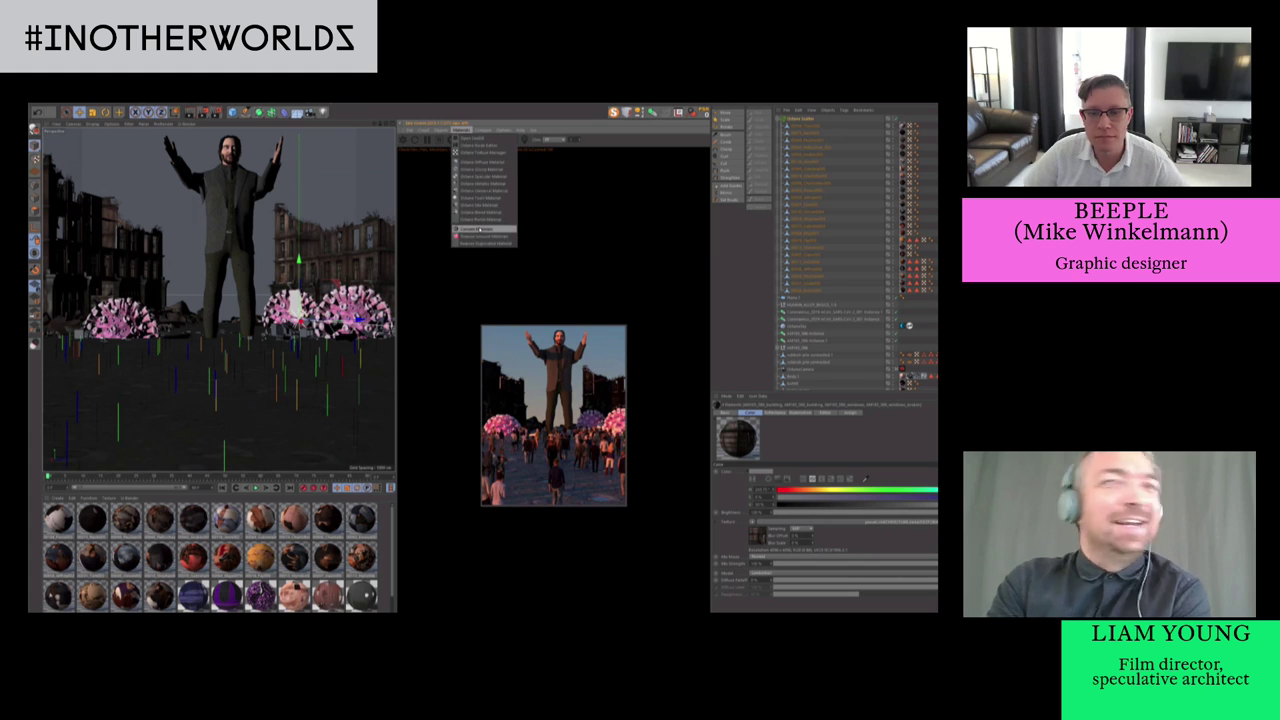
pyautogui.click(479, 229)
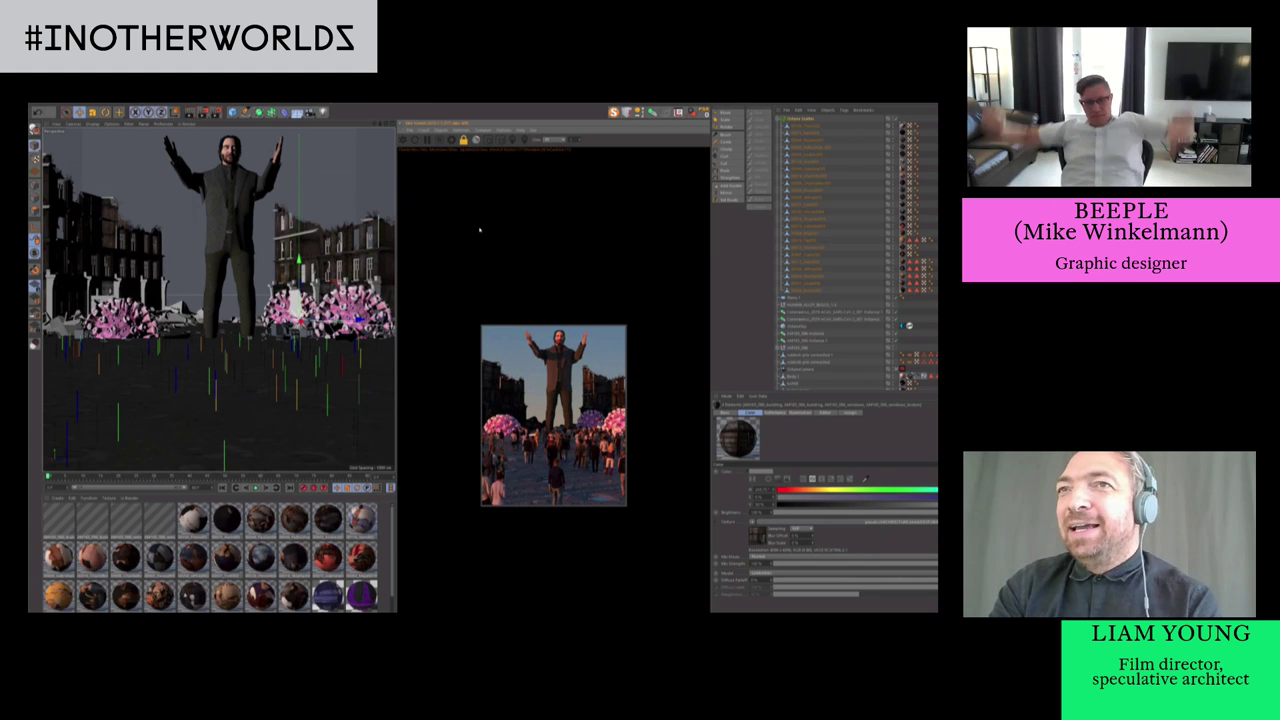
pyautogui.click(160, 520)
pyautogui.keyDown('shift'); pyautogui.click(63, 520); pyautogui.keyUp('shift')
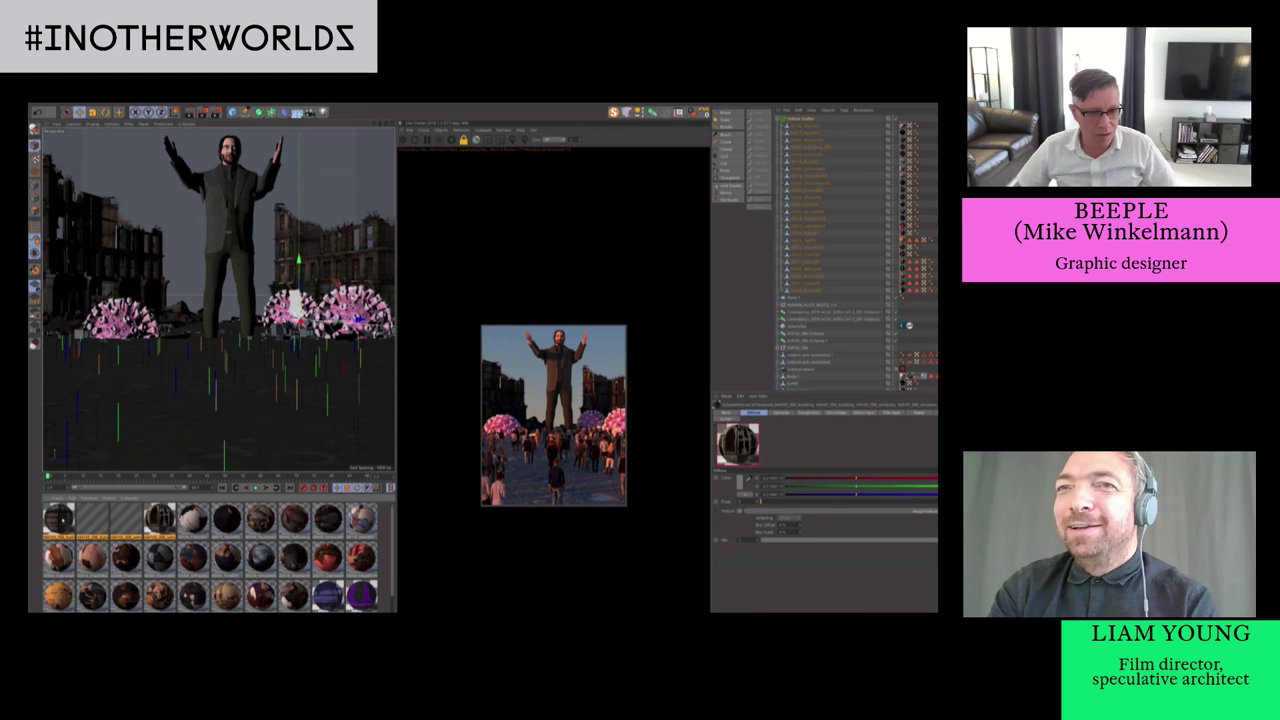
pyautogui.click(745, 523)
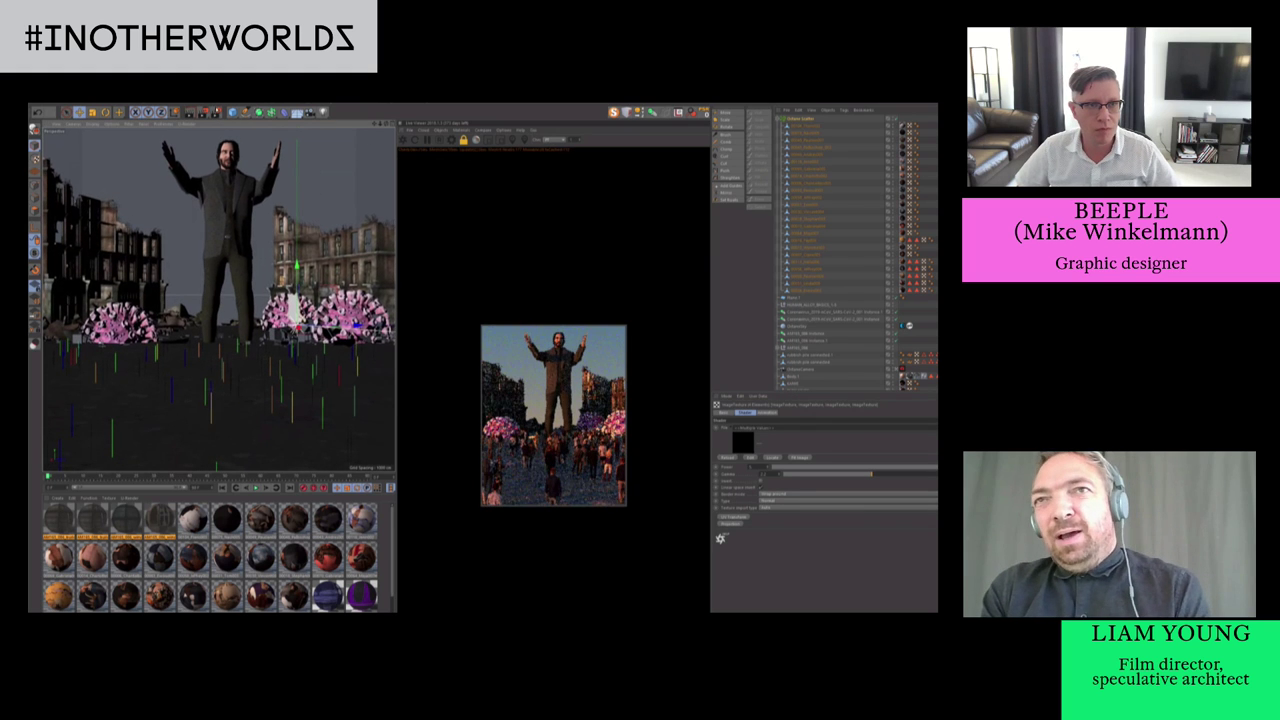
# Increase the render output size in the render settings and widen the live render view
pyautogui.click(217, 113)
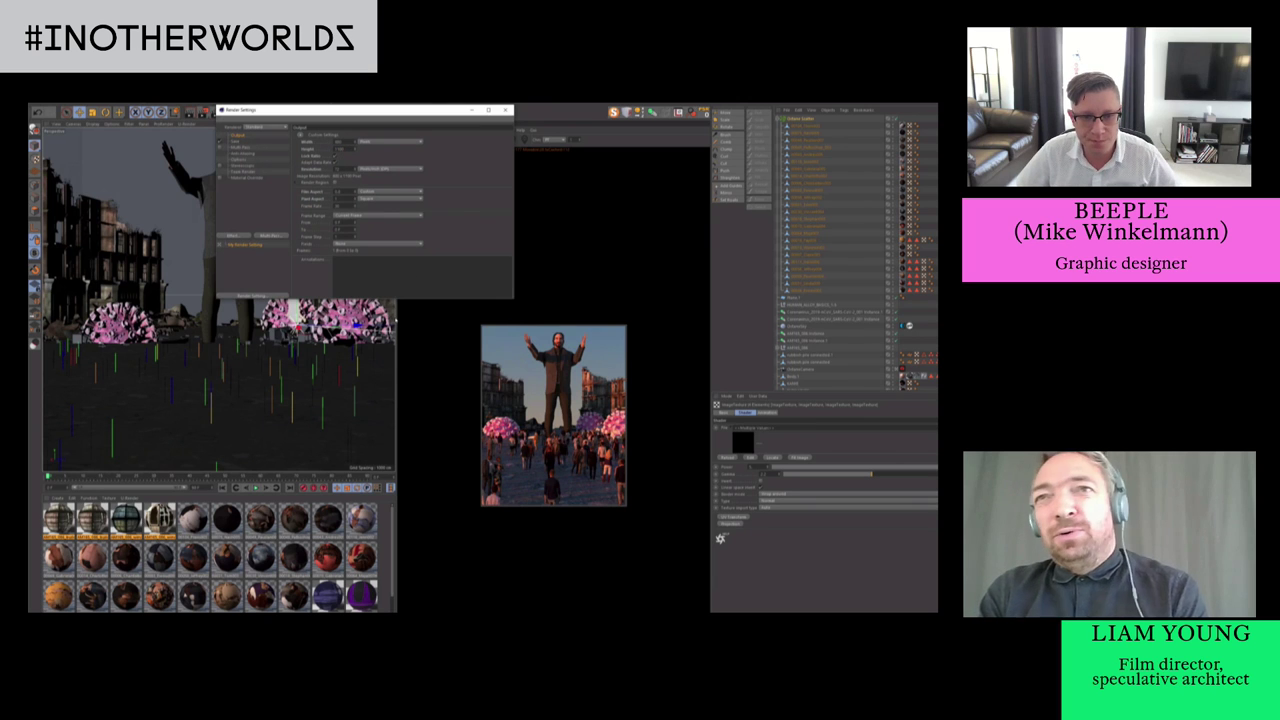
pyautogui.moveTo(398, 340); pyautogui.dragTo(389, 340)
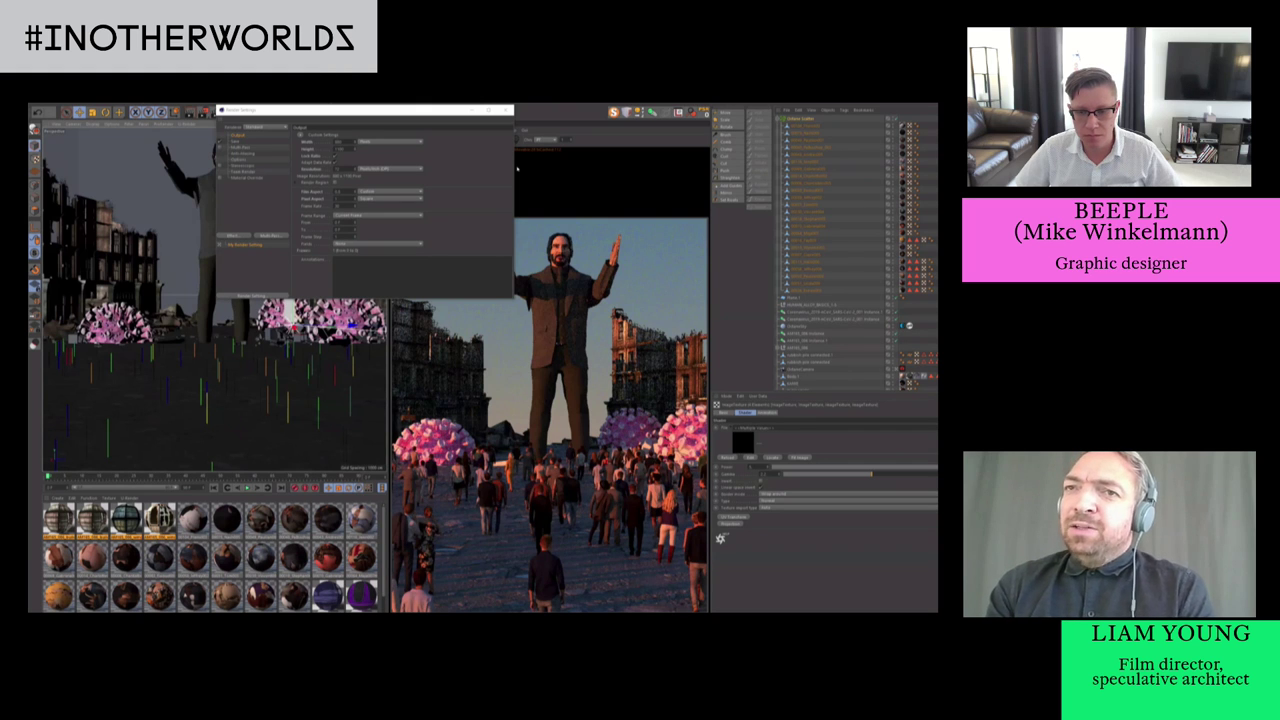
# Move the coronavirus model beside the ruin on the man's left in the view farther outward and slightly toward the camera
pyautogui.keyDown('alt'); pyautogui.moveTo(241, 244); pyautogui.dragTo(241, 256, button='middle'); pyautogui.keyUp('alt')
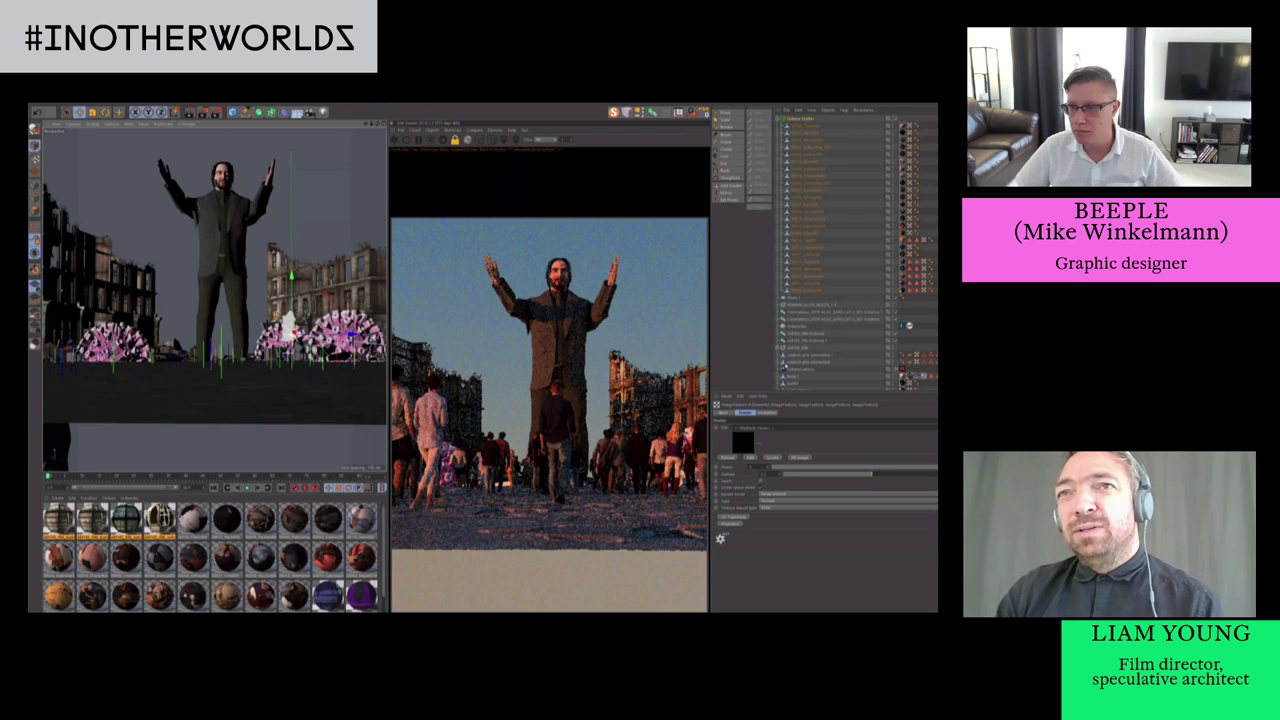
pyautogui.click(180, 339)
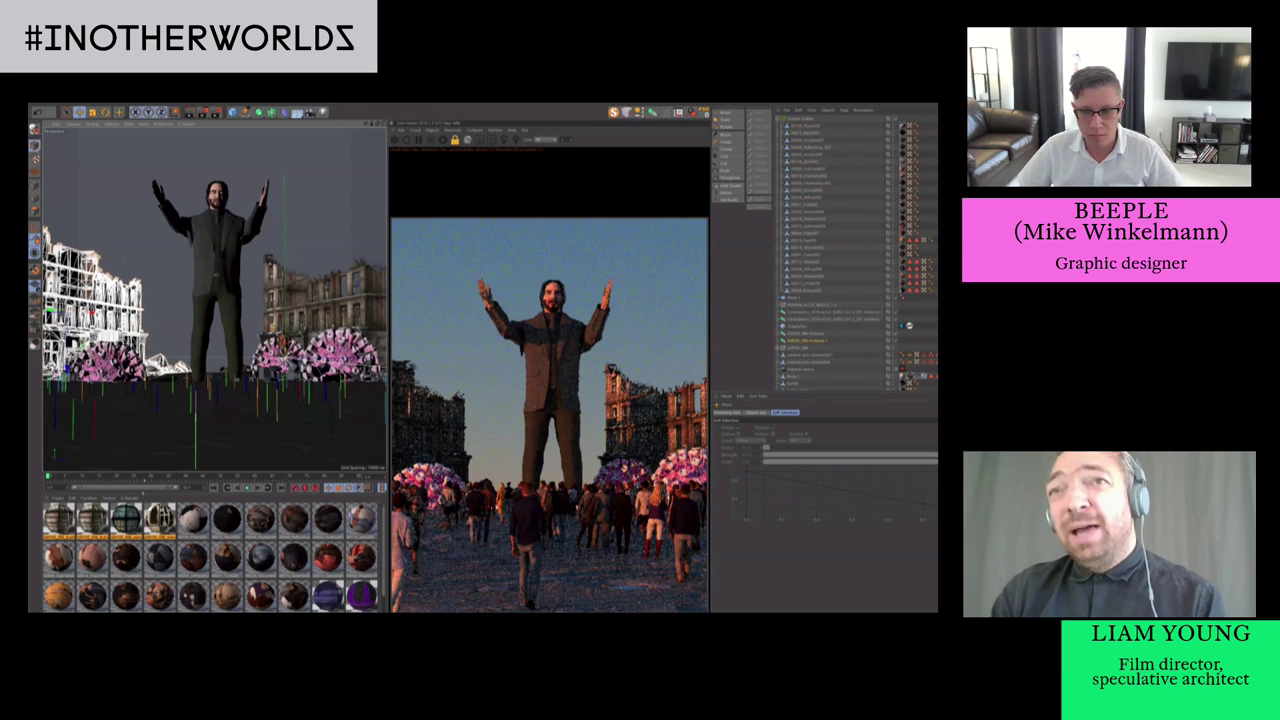
pyautogui.click(108, 361)
pyautogui.moveTo(107, 398); pyautogui.dragTo(86, 413)
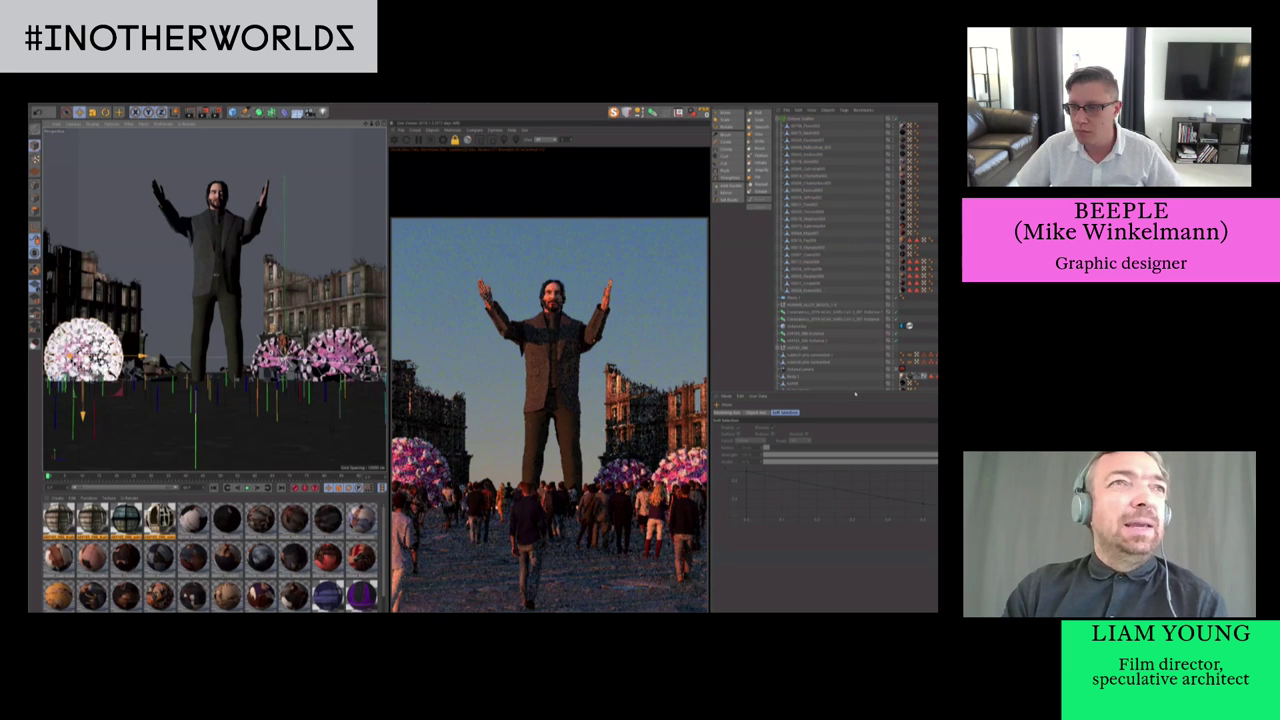
# Enlarge the object list to show the whole hierarchy and inspect individual people models inside the scatter
pyautogui.moveTo(849, 391); pyautogui.dragTo(849, 441)
pyautogui.click(808, 247)
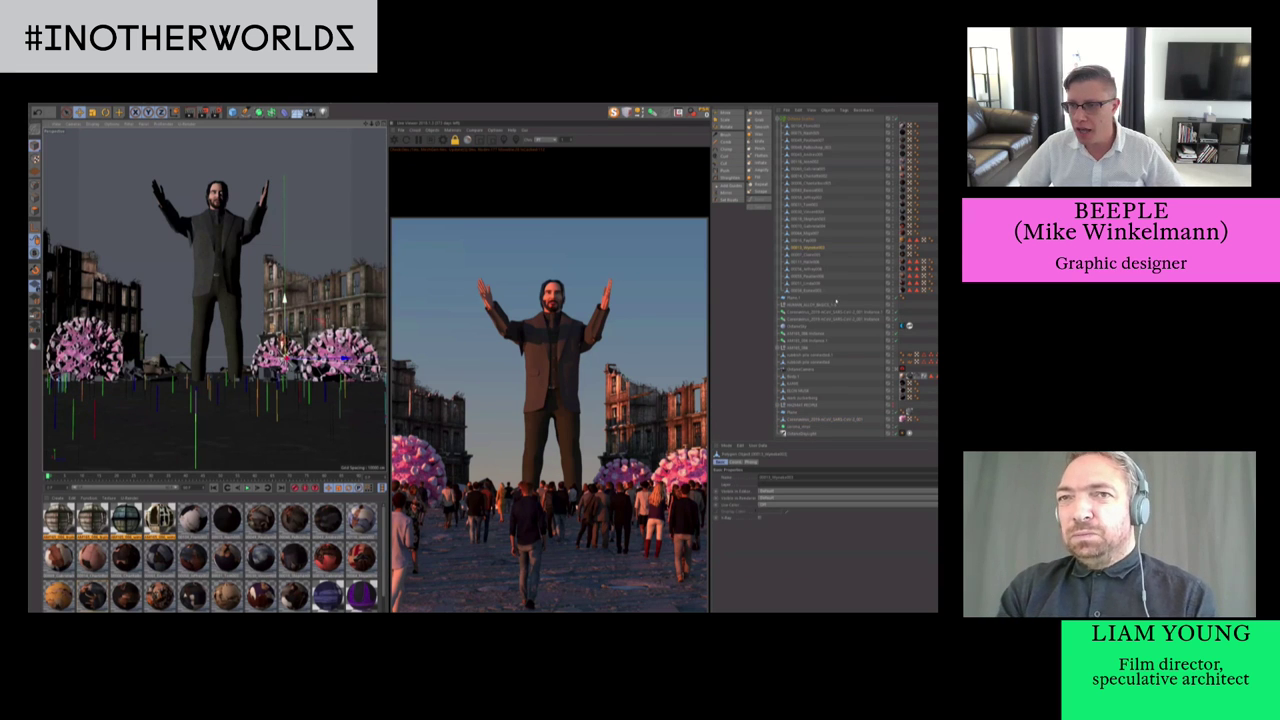
pyautogui.click(806, 290)
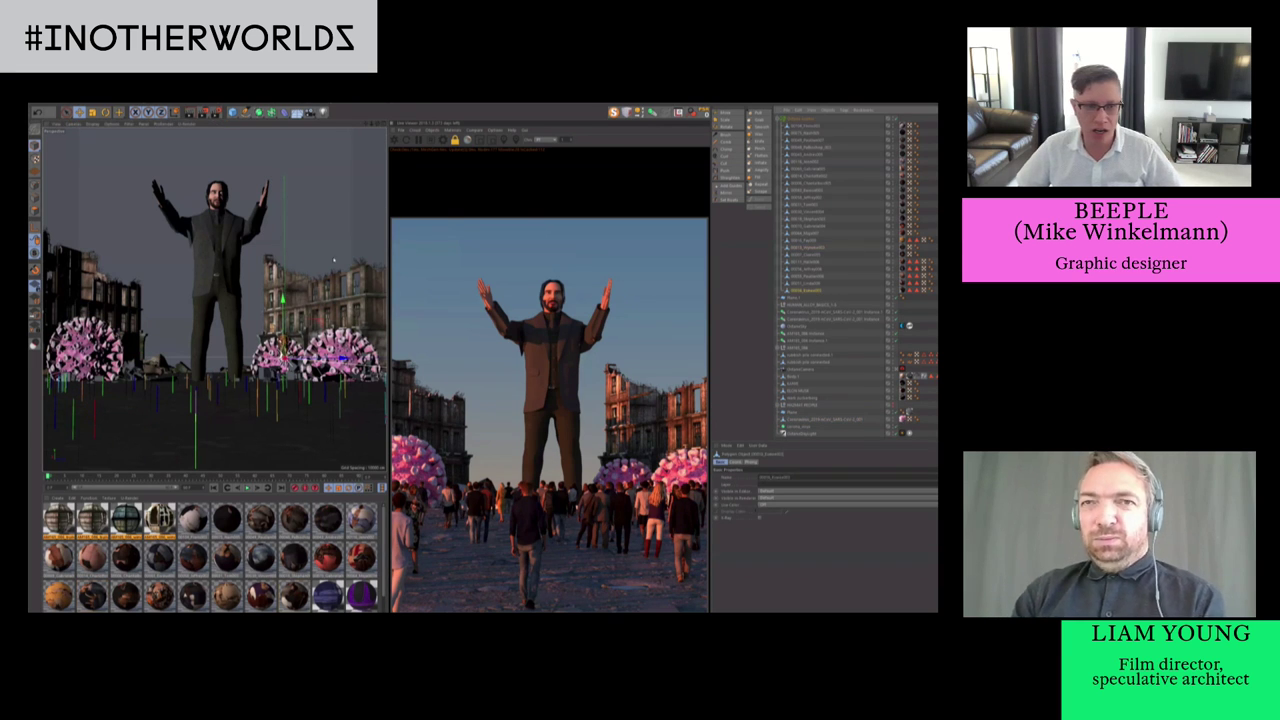
pyautogui.hotkey('ctrl', 'a')
# Raise the smaller coronavirus model in front of the right-hand ruin so it floats above the ground
pyautogui.moveTo(285, 343); pyautogui.dragTo(277, 418)
pyautogui.click(282, 360)
pyautogui.moveTo(282, 360); pyautogui.dragTo(357, 328)
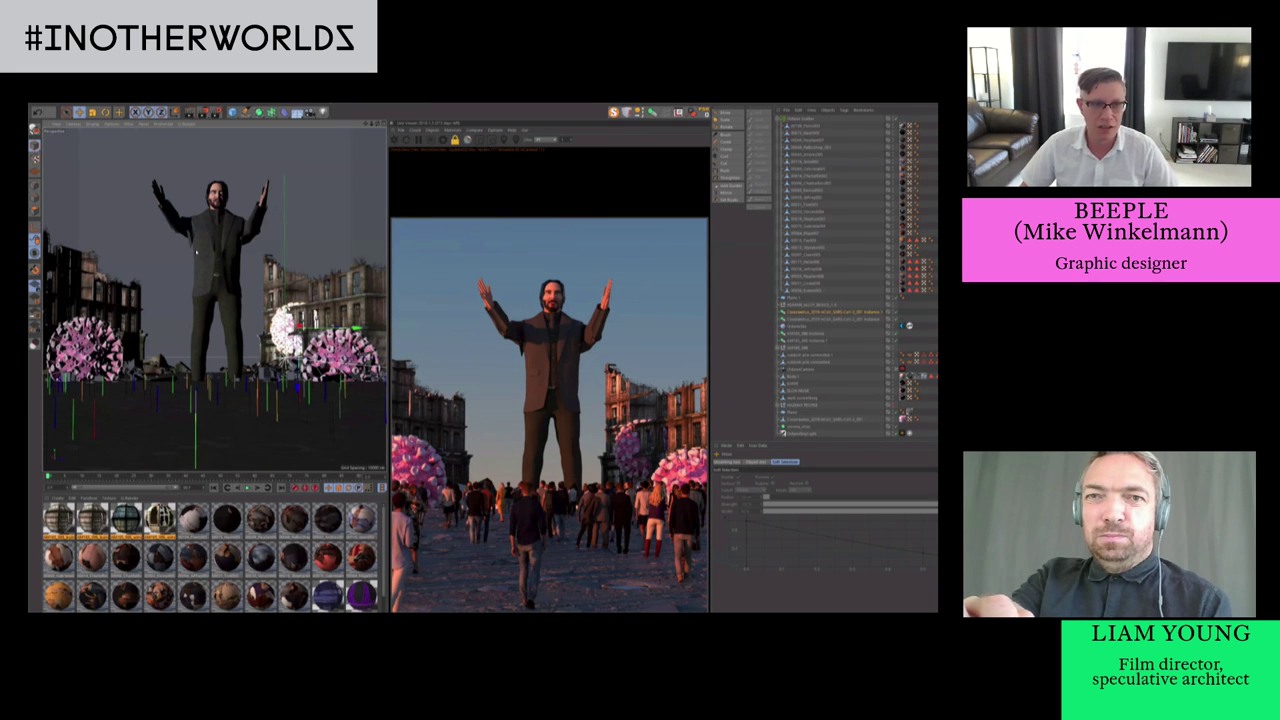
pyautogui.click(196, 252)
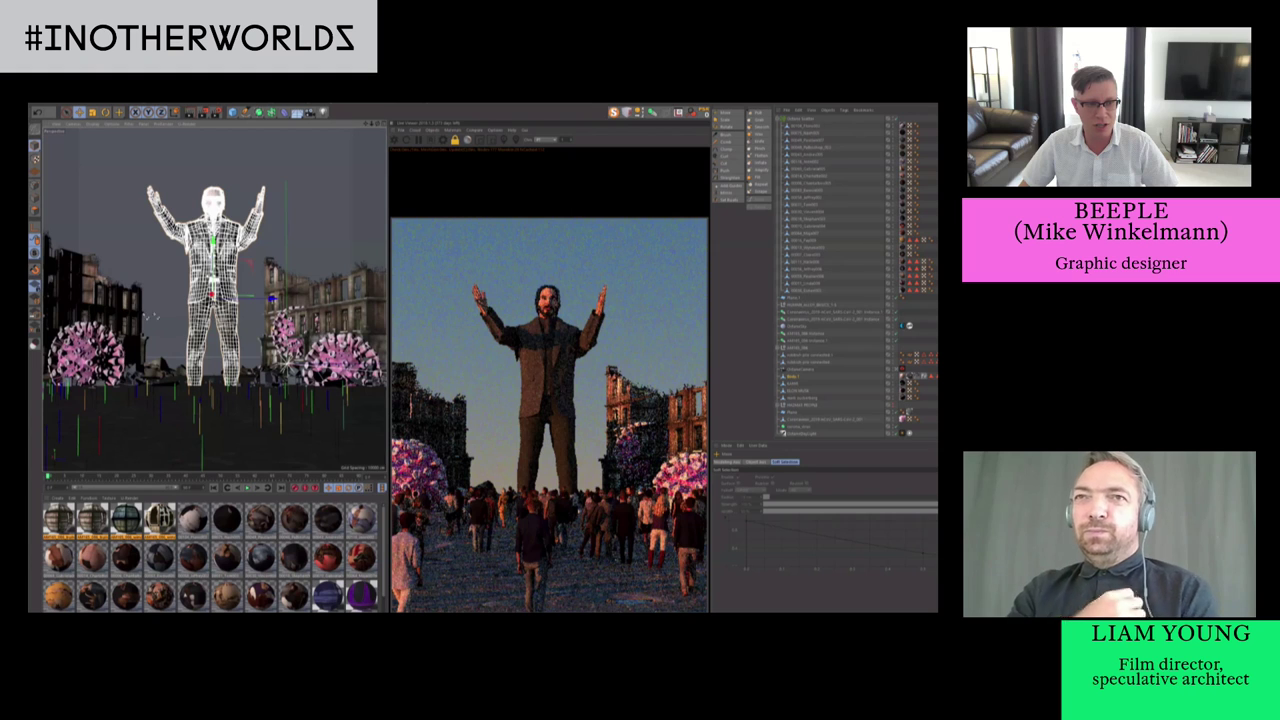
# Add another instance of the ruined building and place it in the background behind the man's legs
pyautogui.click(125, 315)
pyautogui.press('e')
pyautogui.moveTo(95, 315); pyautogui.dragTo(145, 321)
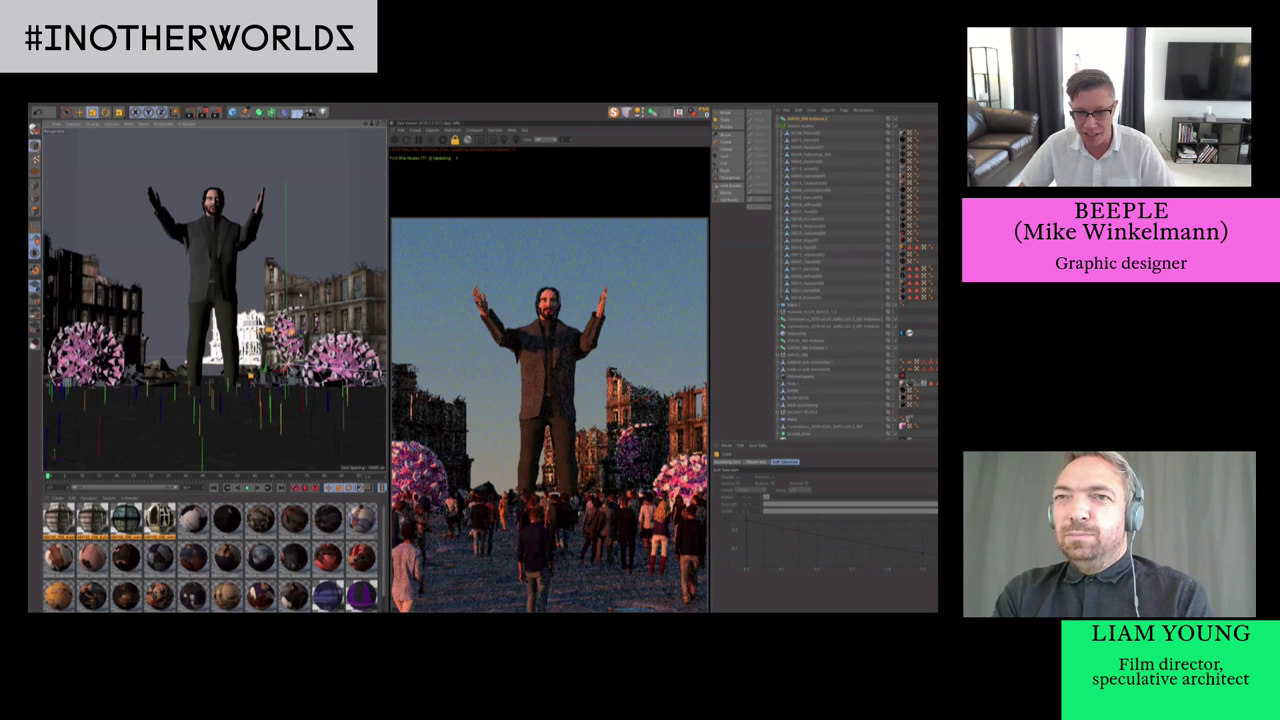
pyautogui.press('r')
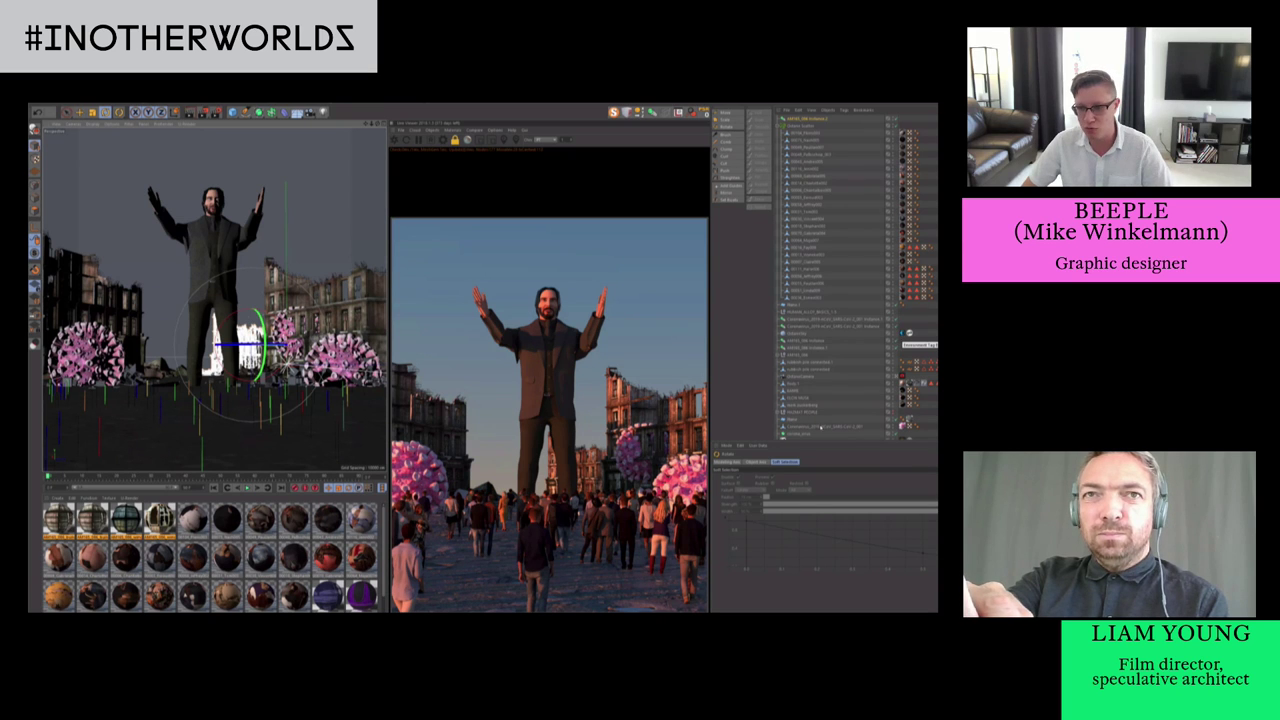
# Check the environment tag, then enable sky texture mixing in the daylight tag
pyautogui.click(902, 333)
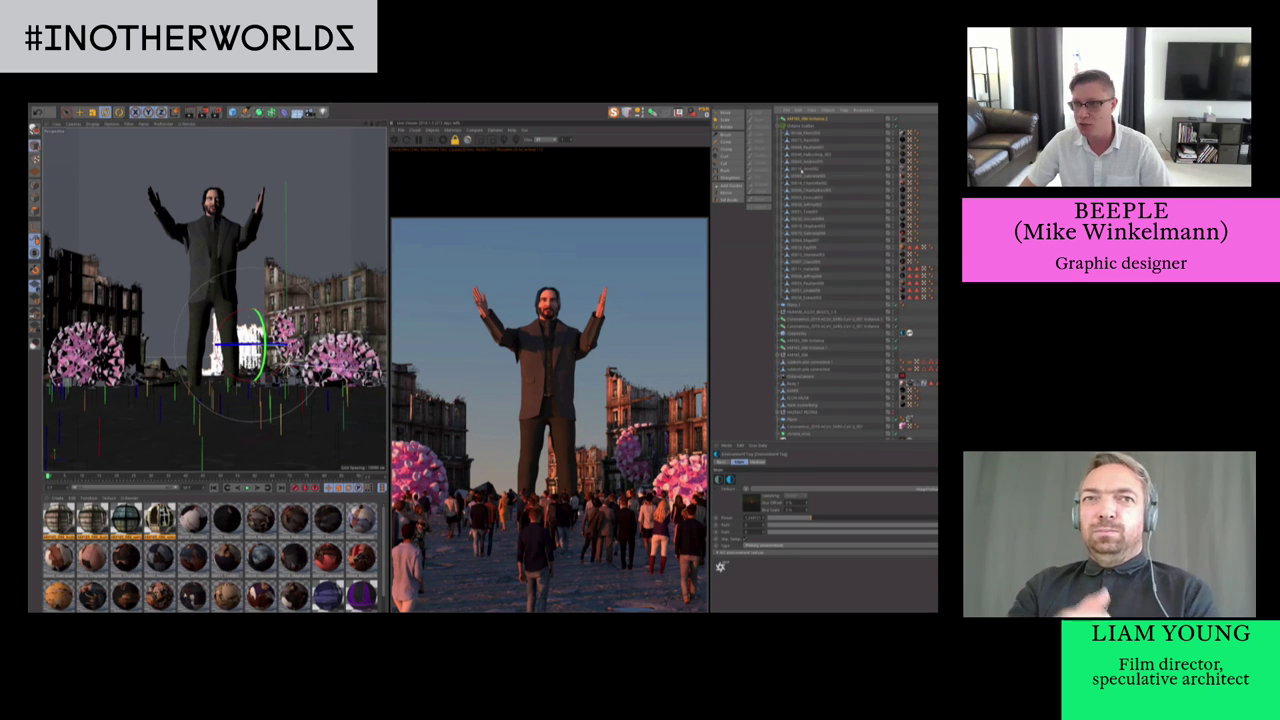
pyautogui.scroll(-1, 863, 336)
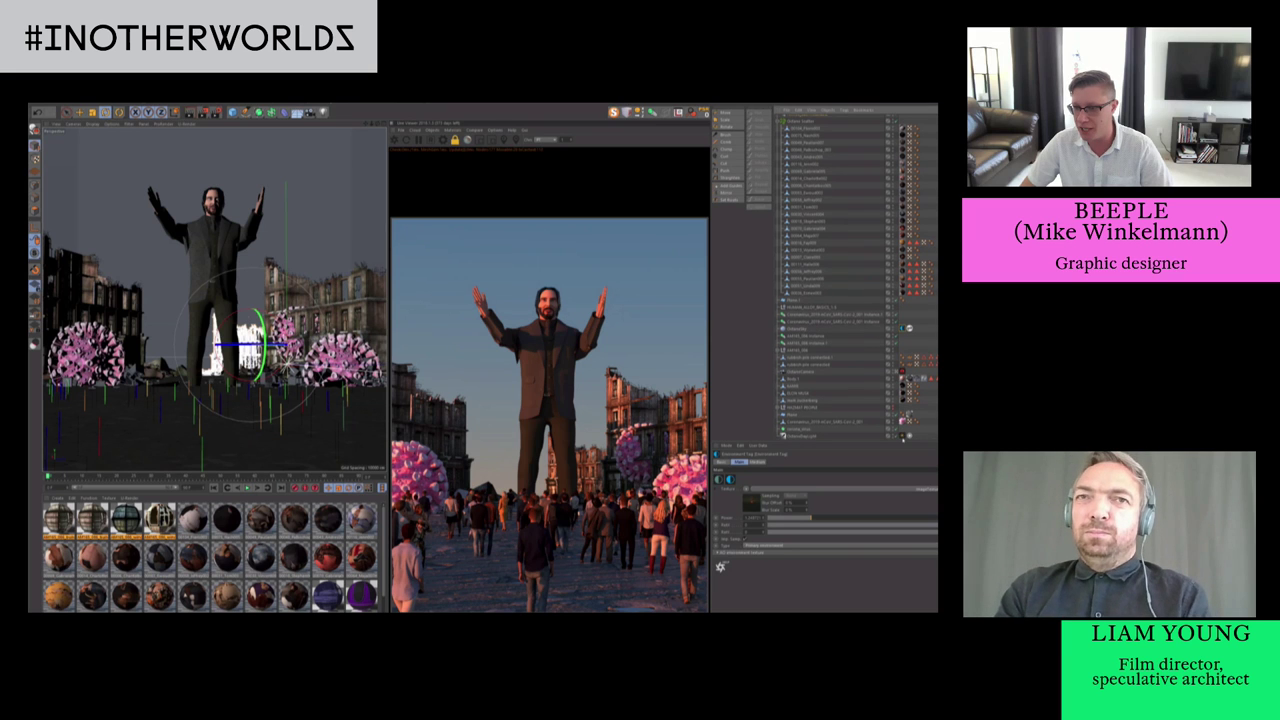
pyautogui.click(902, 436)
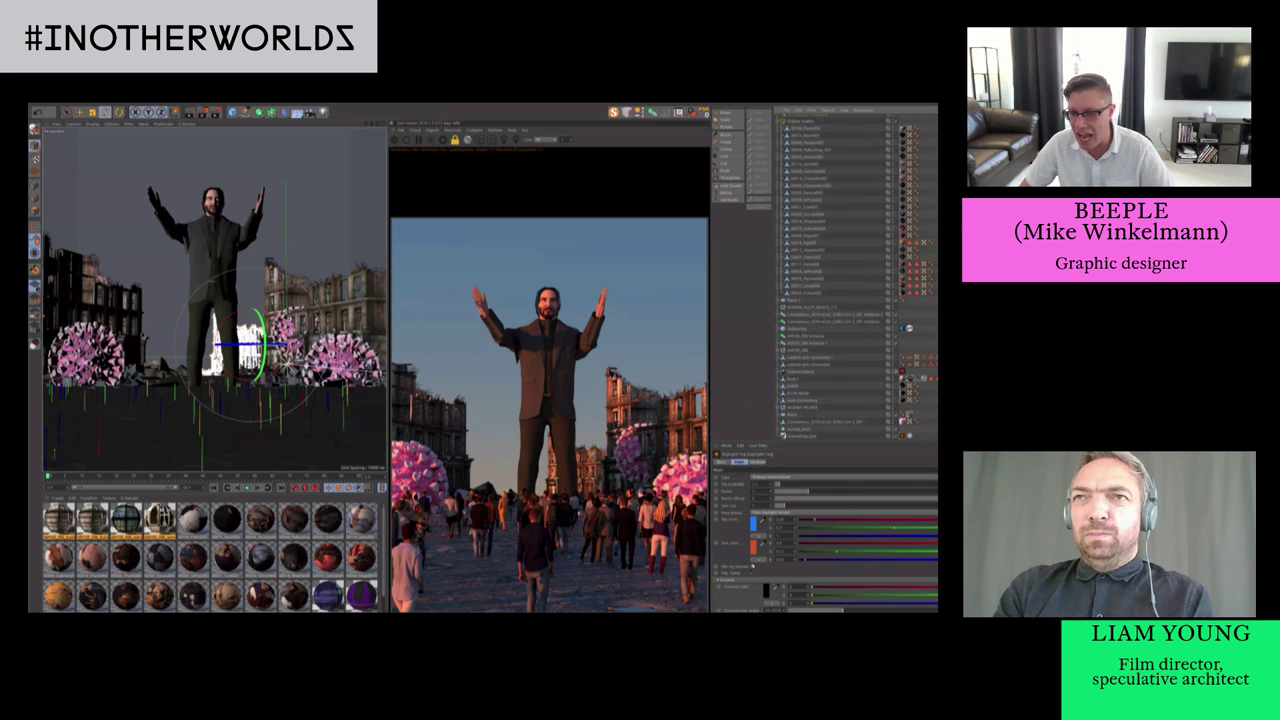
pyautogui.click(753, 567)
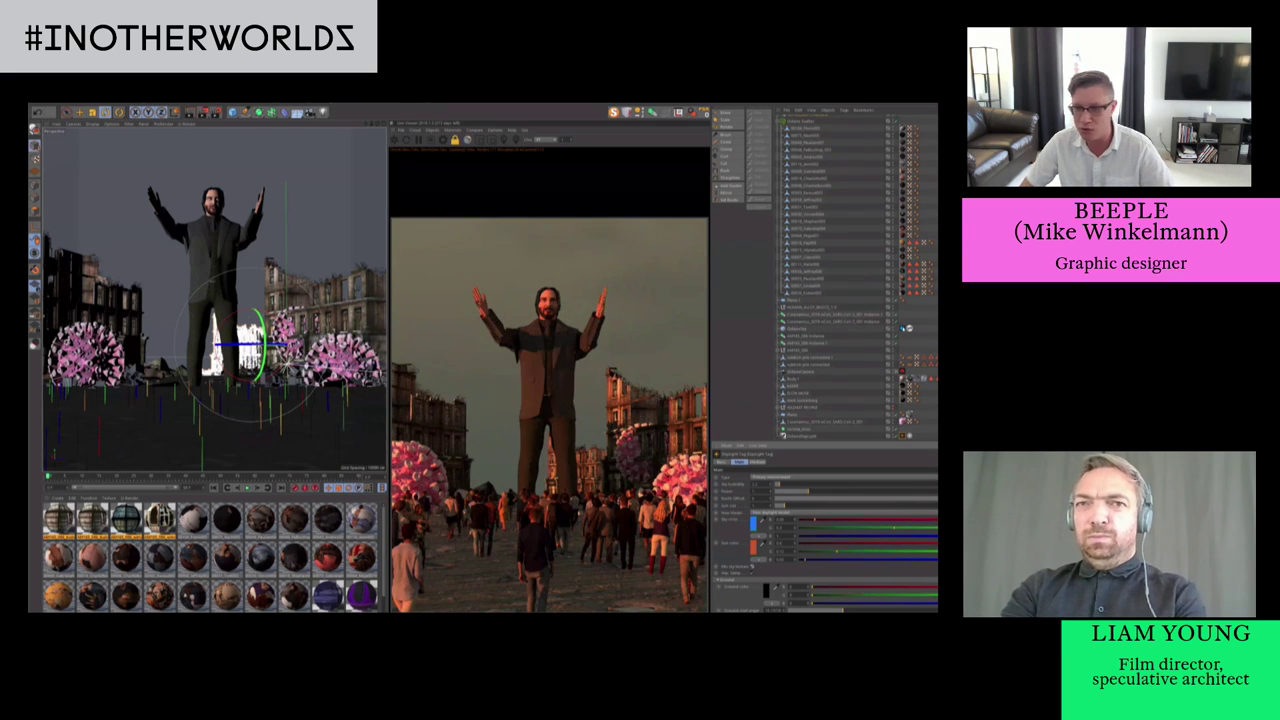
# Open the HDRI browser for the sky's environment tag and try several darker and brighter cloudy skies on the scene
pyautogui.click(908, 328)
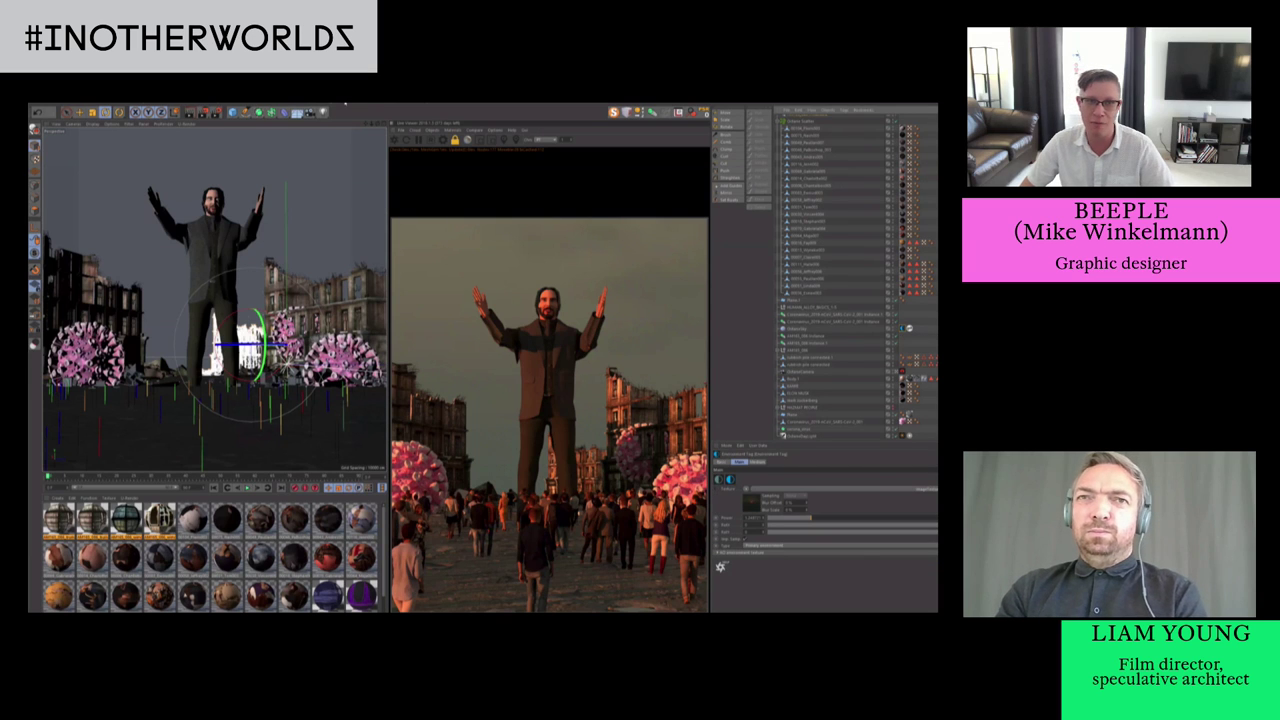
pyautogui.click(346, 103)
pyautogui.moveTo(332, 104)
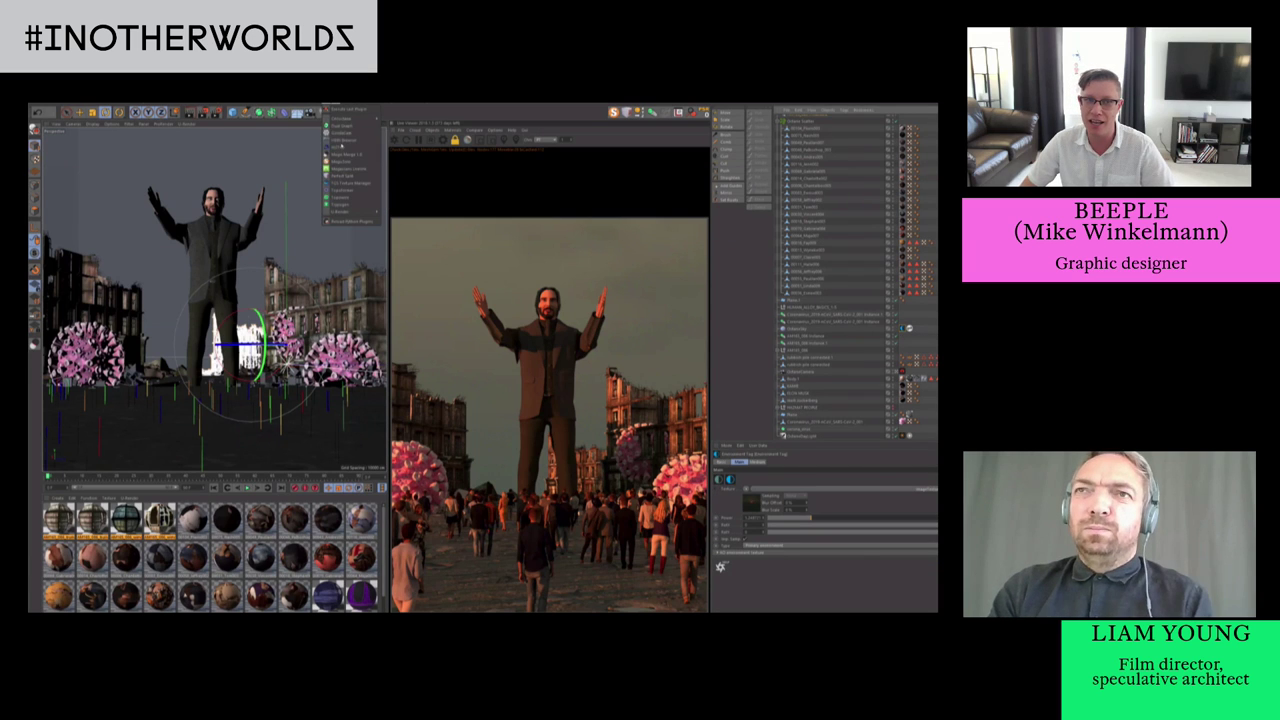
pyautogui.click(344, 140)
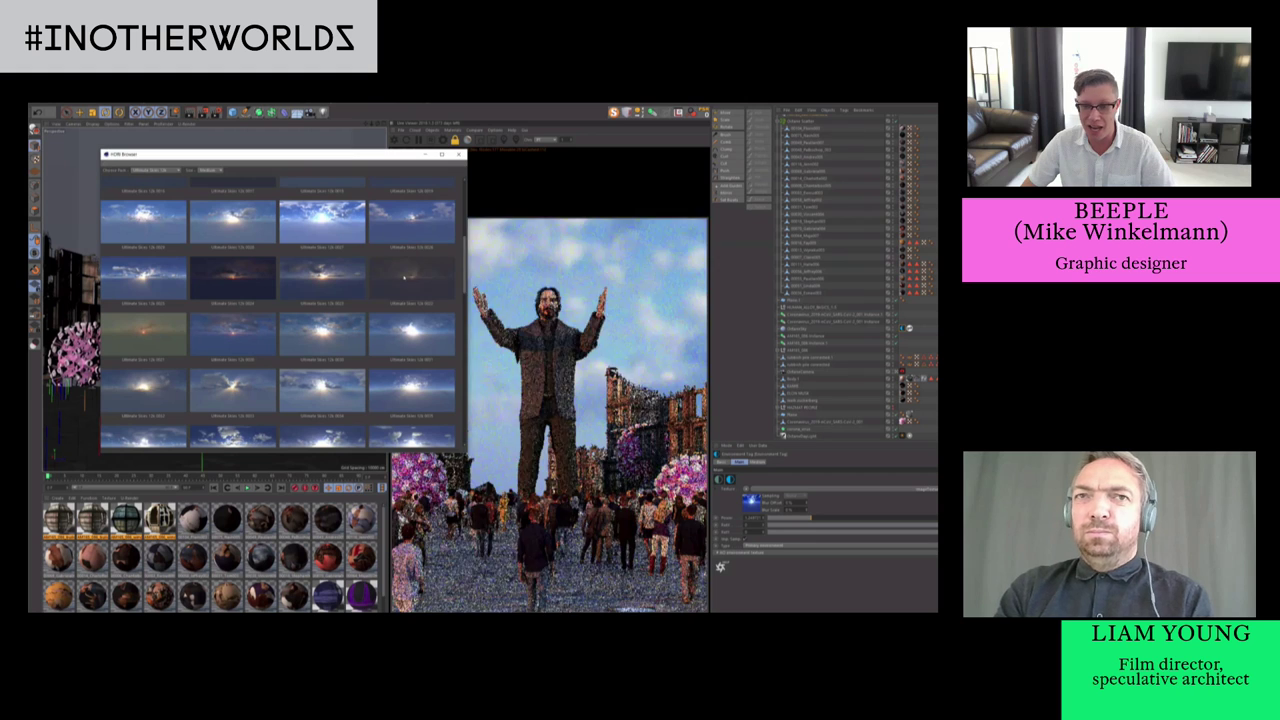
pyautogui.click(410, 279)
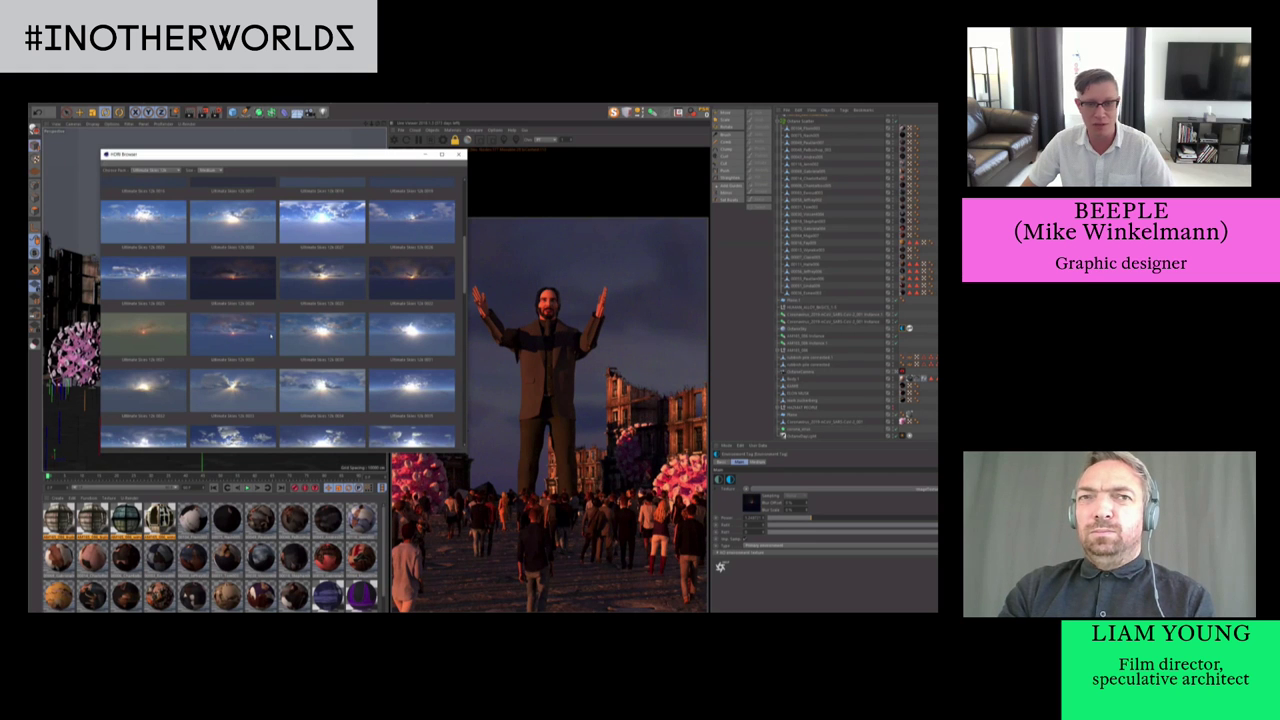
pyautogui.scroll(-2, 271, 336)
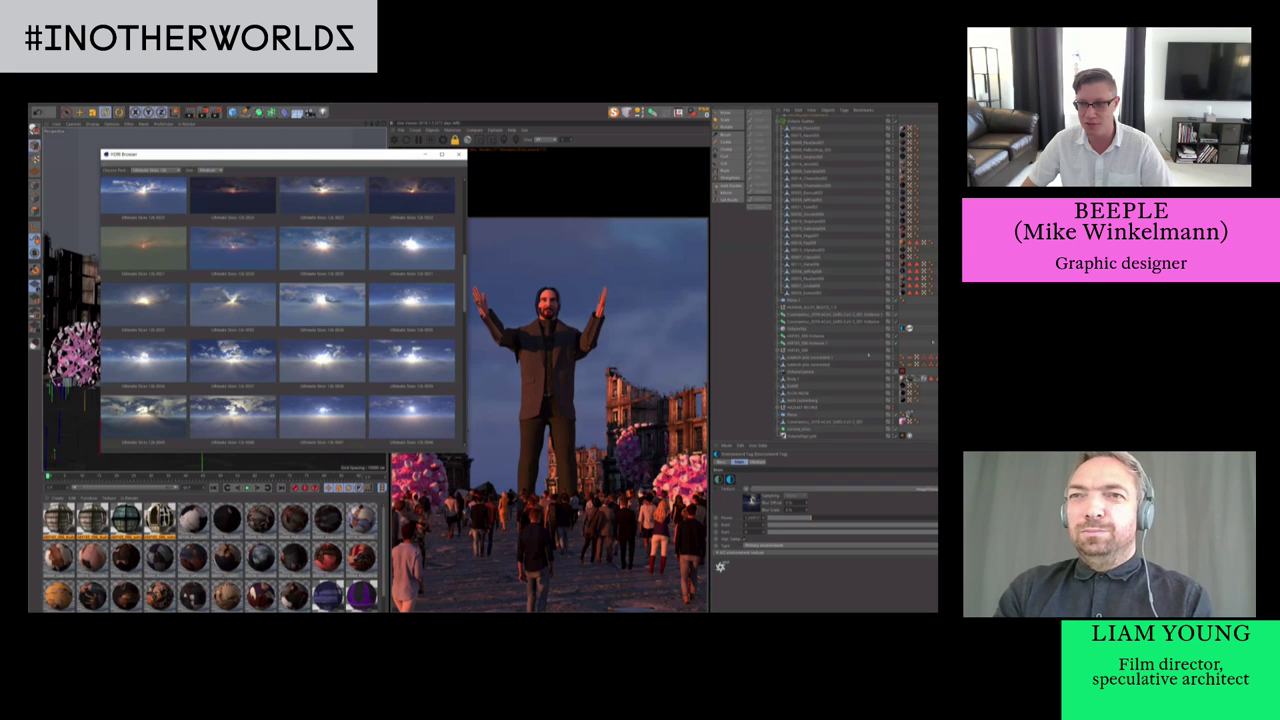
pyautogui.scroll(-3, 233, 275)
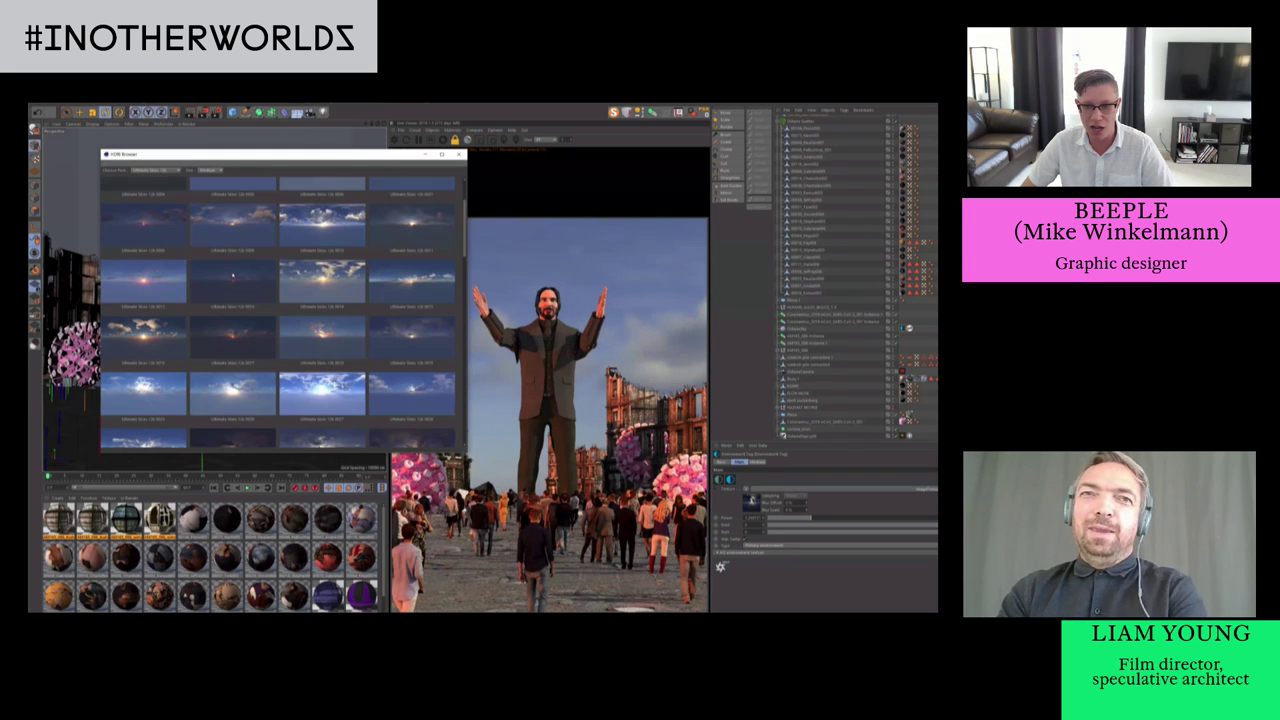
# Compare more sunset skies, apply the clear dusk sky with a few small clouds, and put the HDRI browser away
pyautogui.click(233, 275)
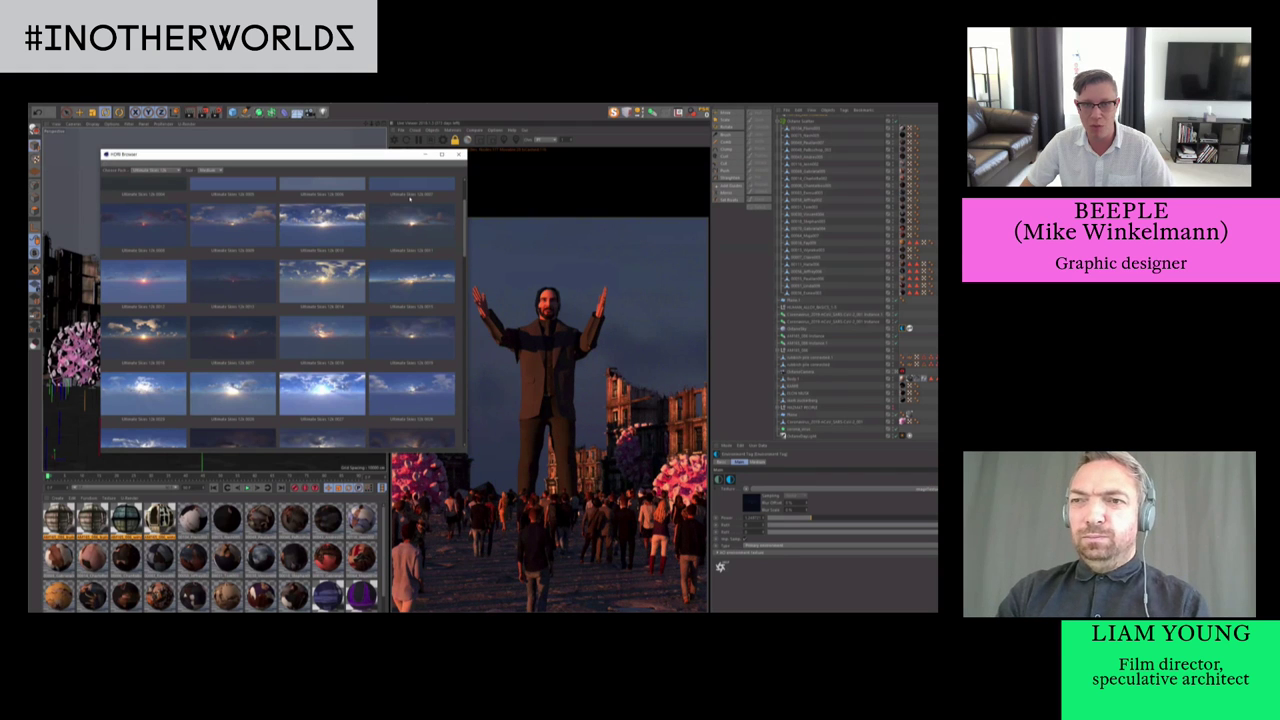
pyautogui.click(409, 199)
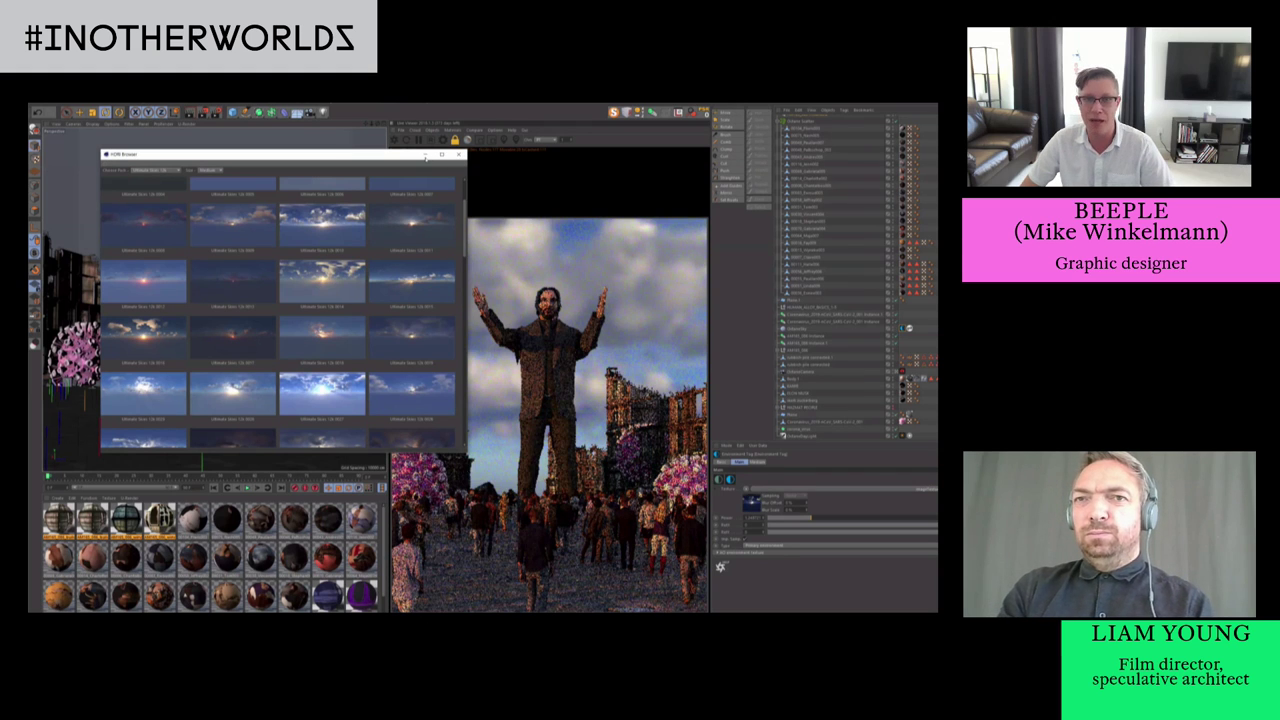
pyautogui.scroll(3, 426, 166)
pyautogui.click(231, 246)
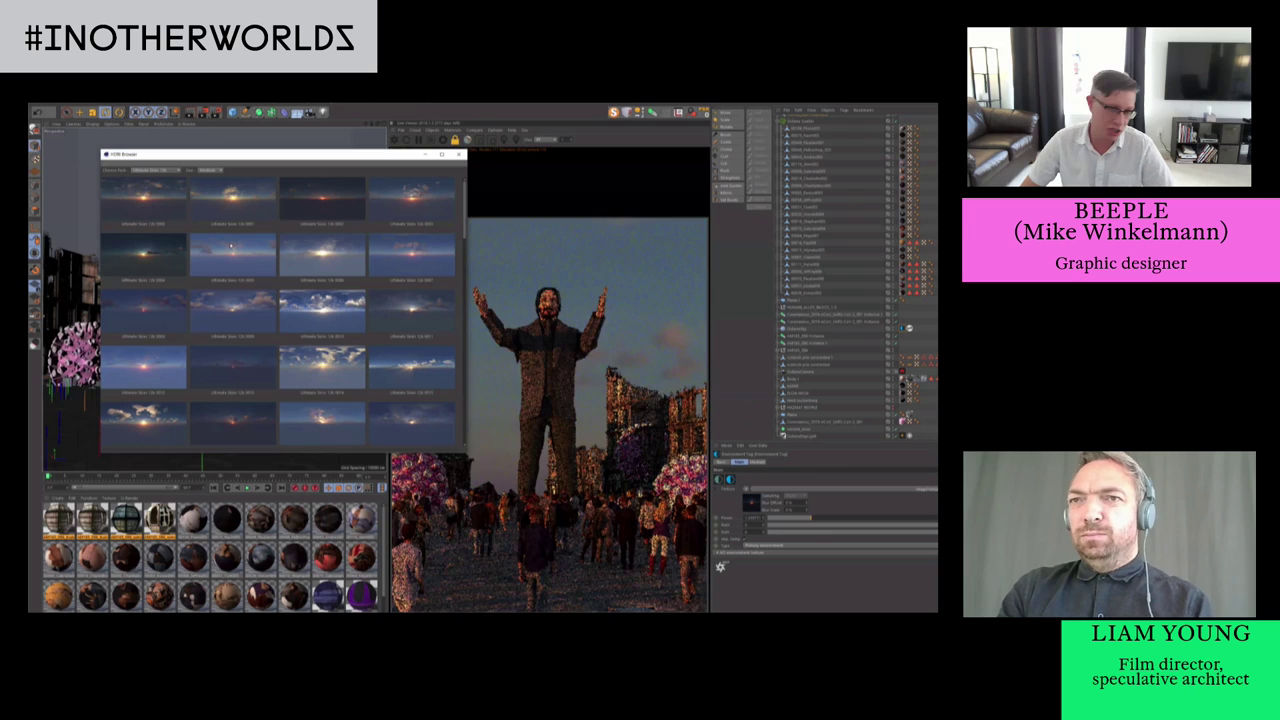
pyautogui.click(425, 154)
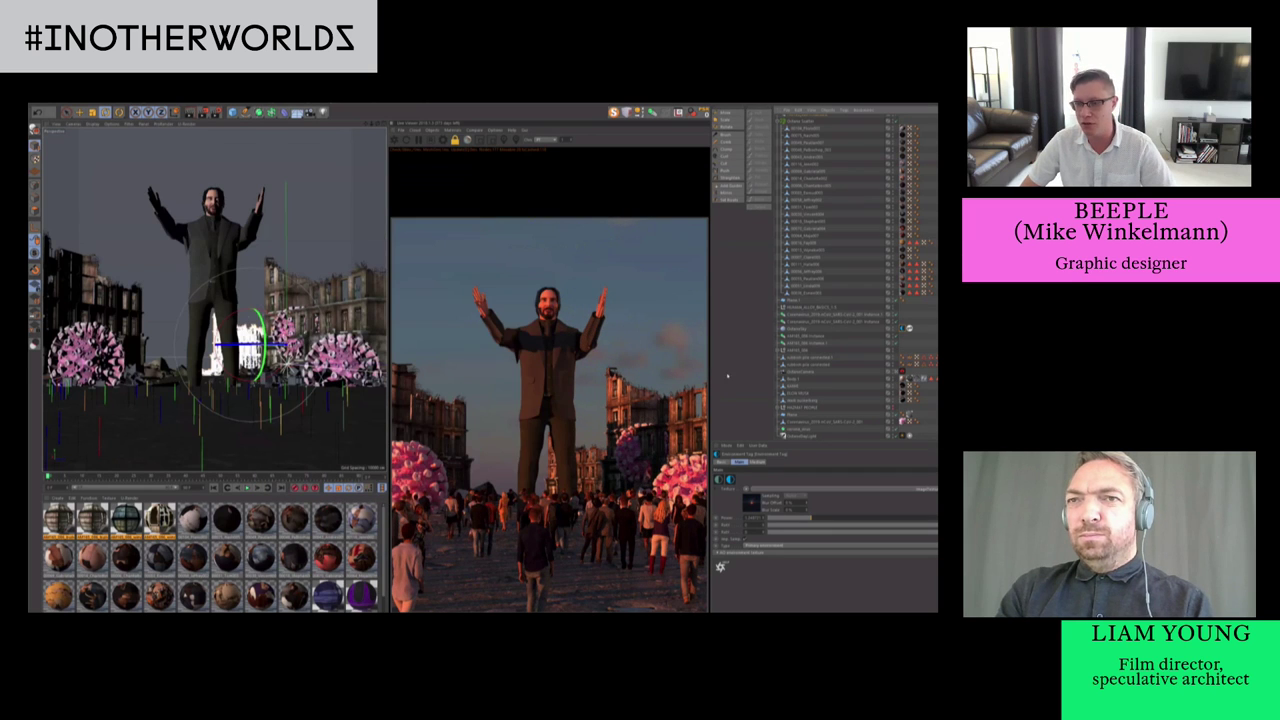
# Select the giant man and shift him slightly within the composition
pyautogui.click(258, 252)
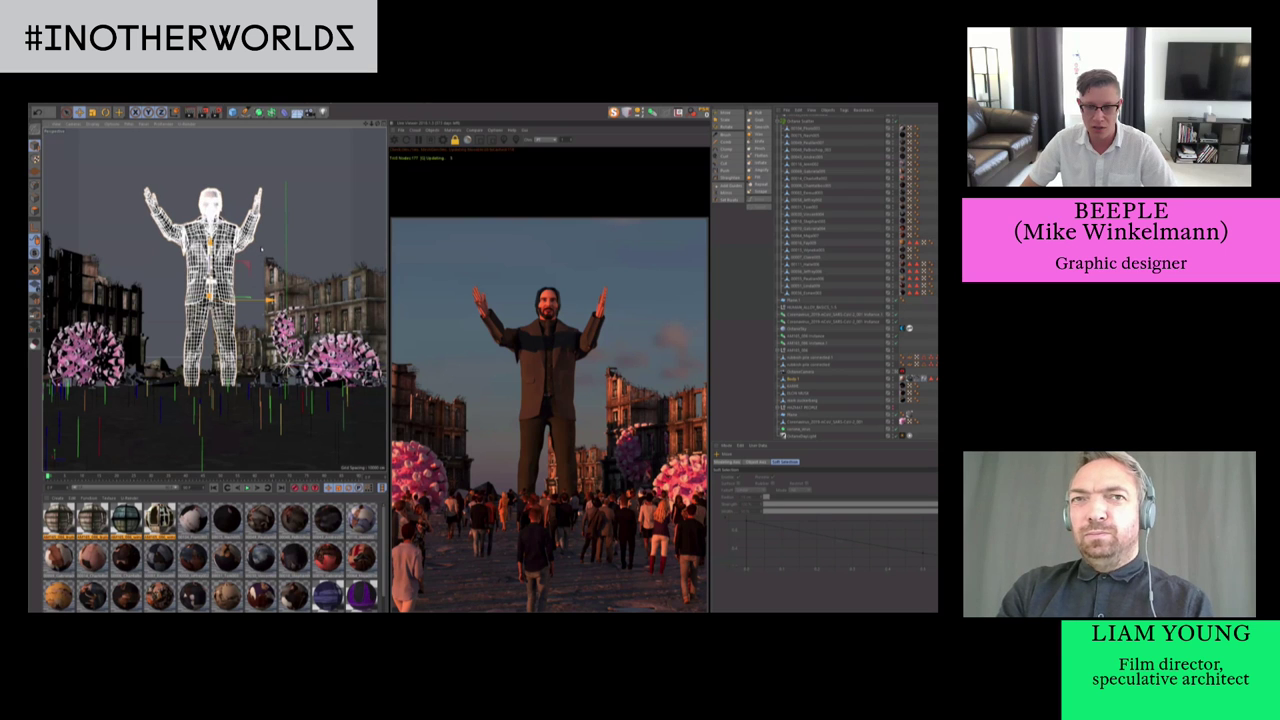
pyautogui.moveTo(262, 249); pyautogui.dragTo(264, 254)
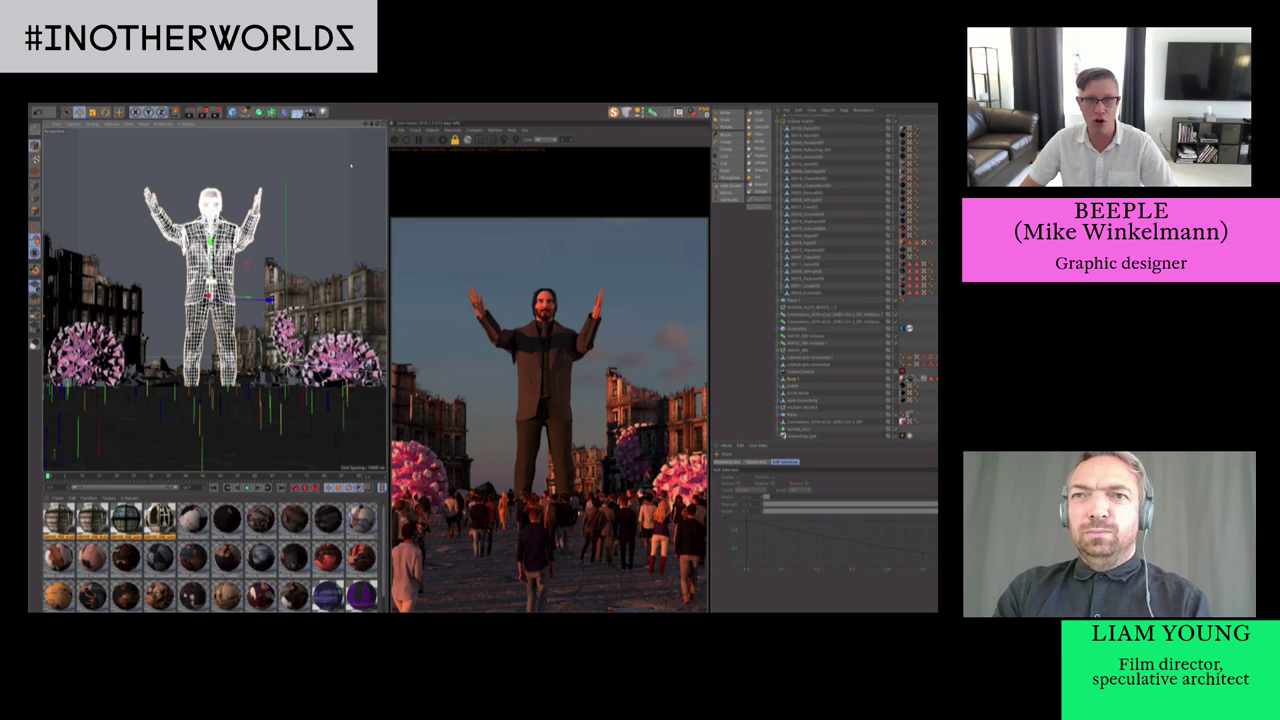
pyautogui.keyDown('alt'); pyautogui.moveTo(412, 116); pyautogui.dragTo(752, 415); pyautogui.keyUp('alt')
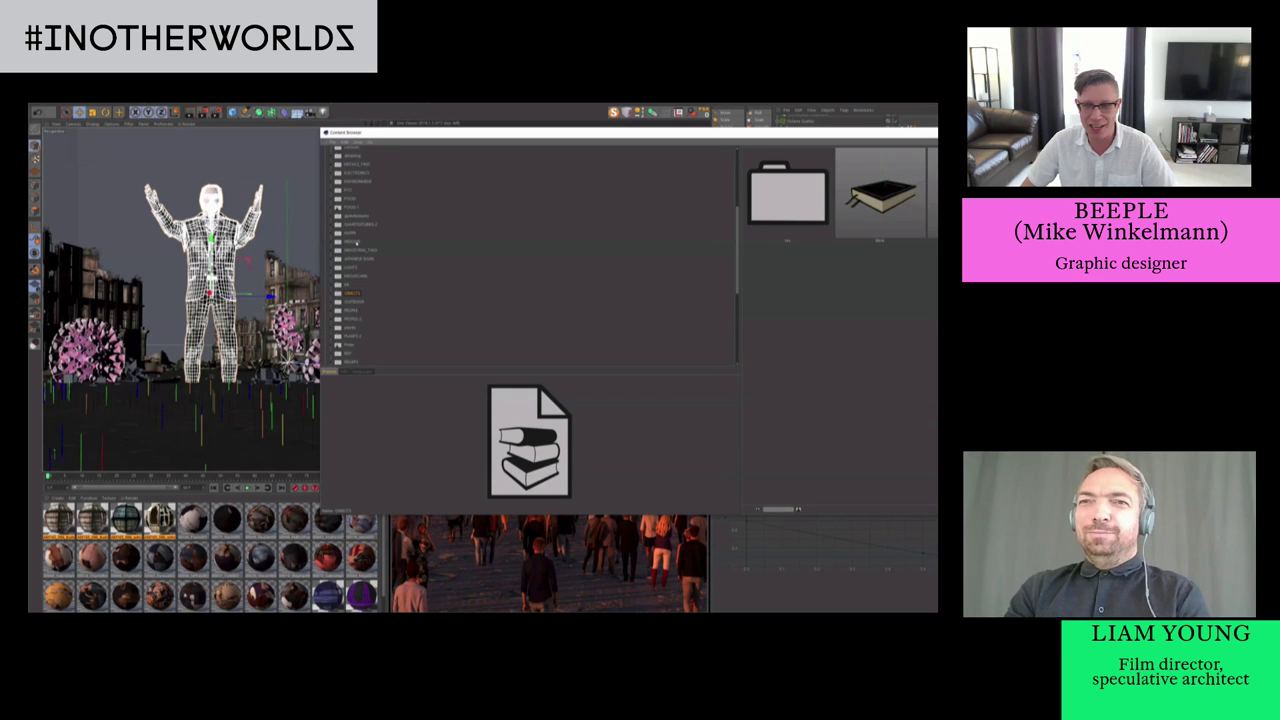
# Browse the content library's object folders, including the industrial one, for props that could be added to the scene
pyautogui.click(356, 242)
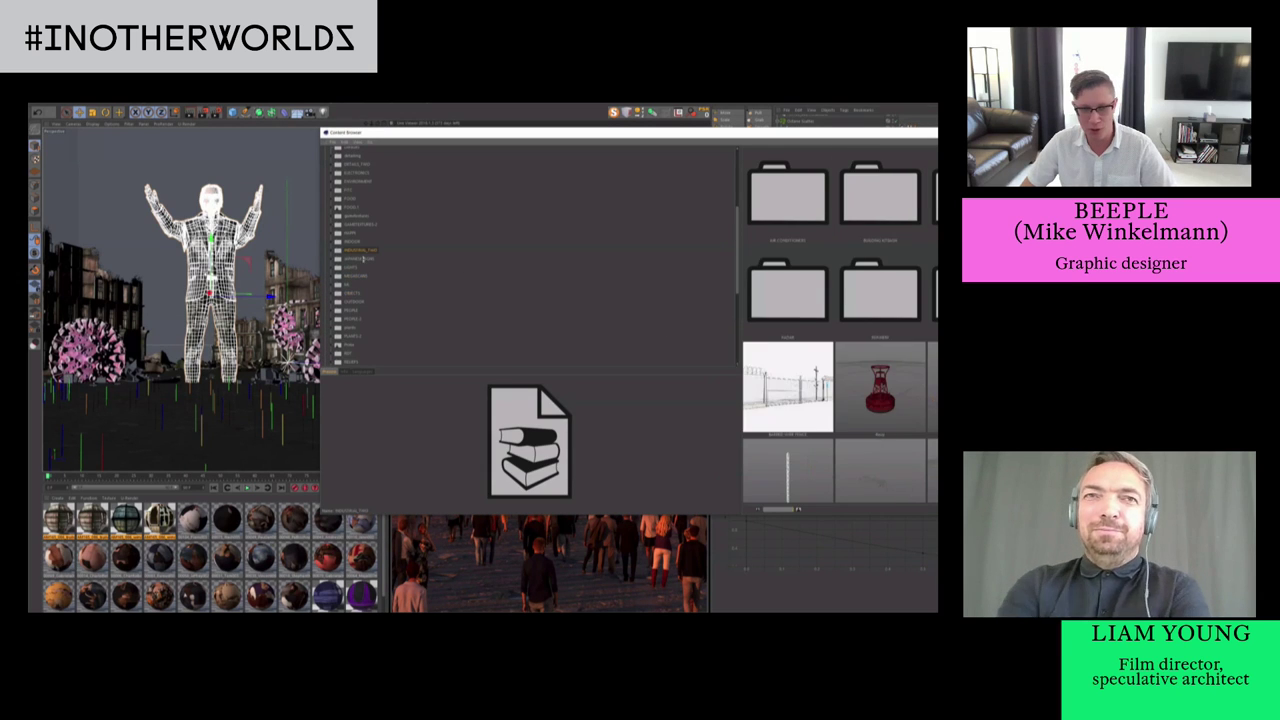
pyautogui.click(360, 250)
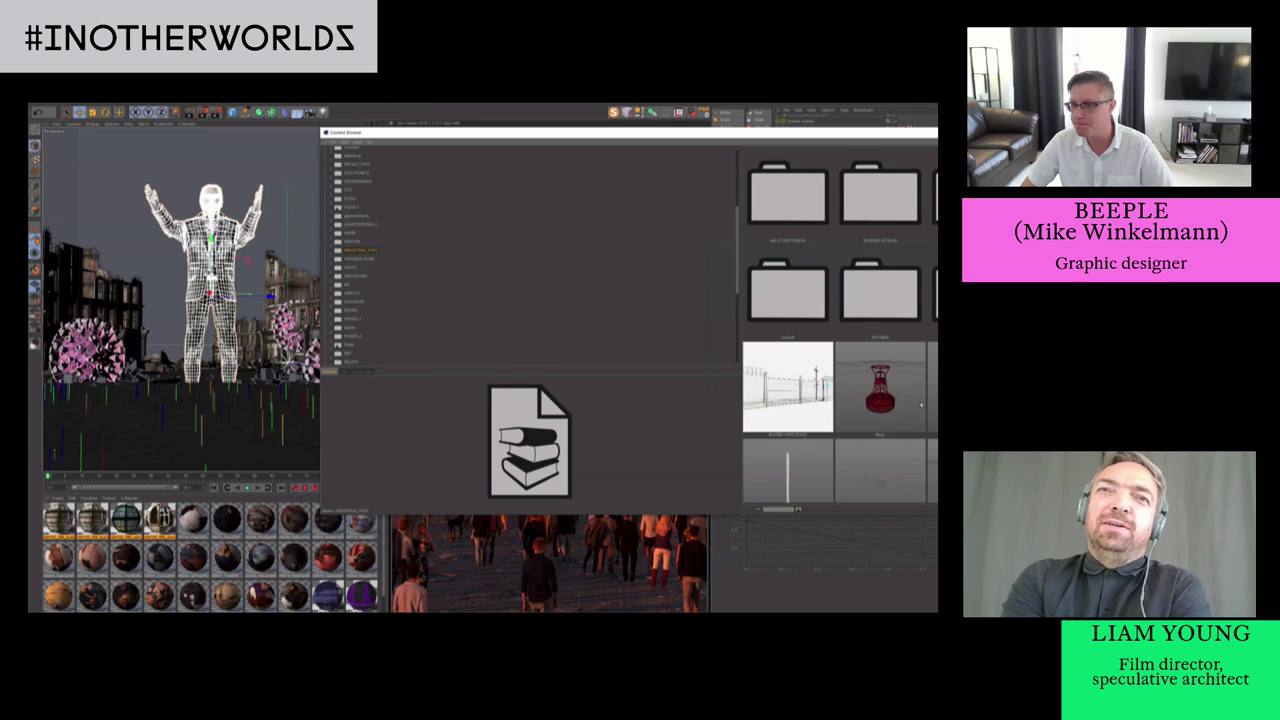
pyautogui.scroll(-4, 918, 441)
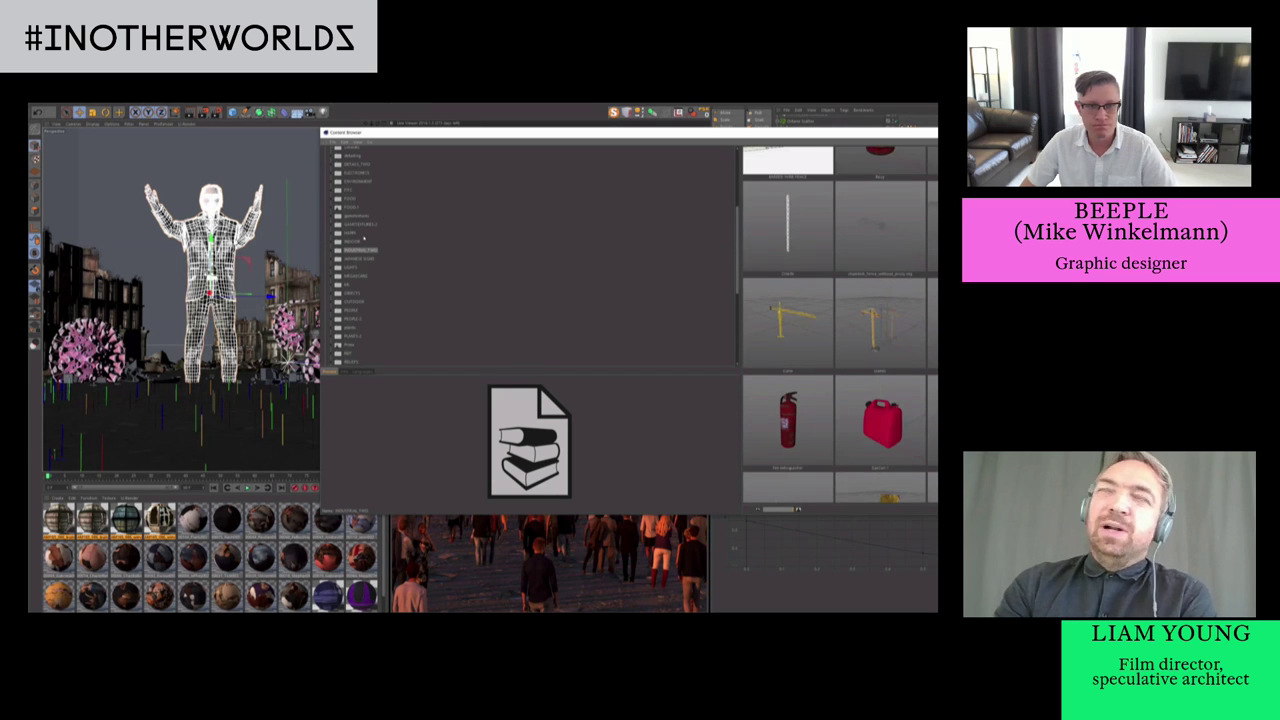
pyautogui.scroll(2, 366, 238)
pyautogui.click(357, 215)
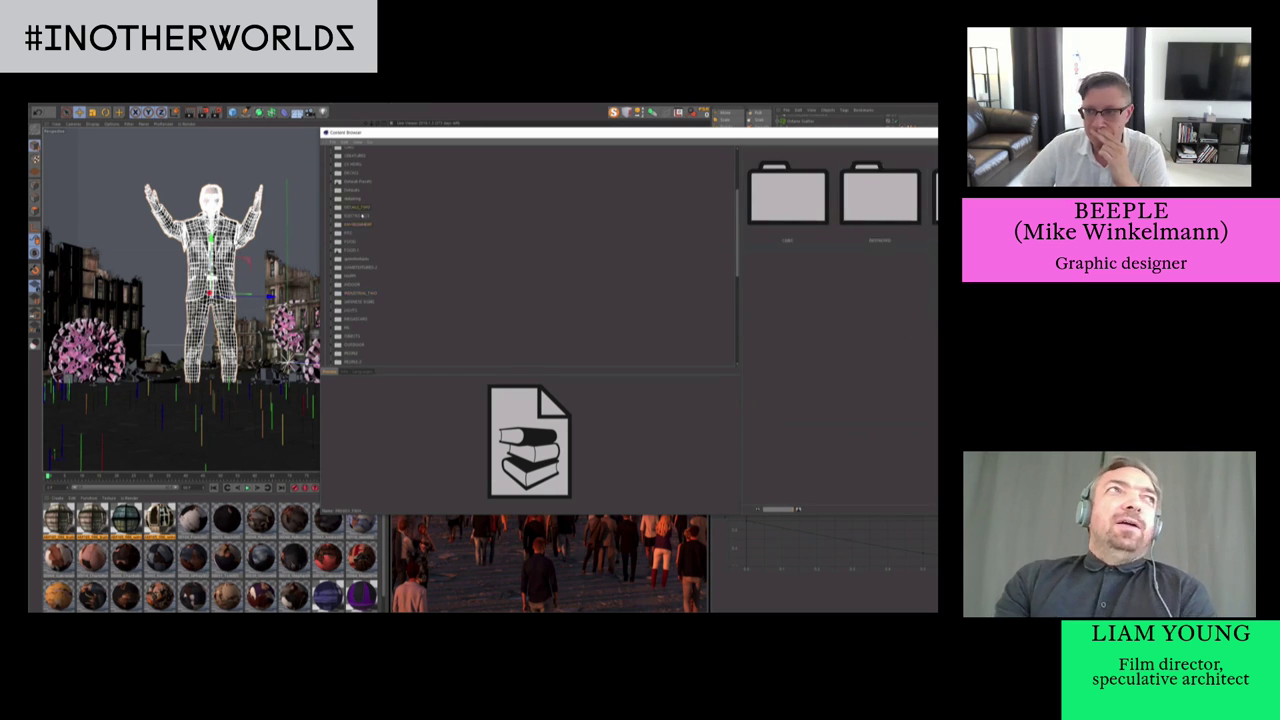
pyautogui.click(358, 293)
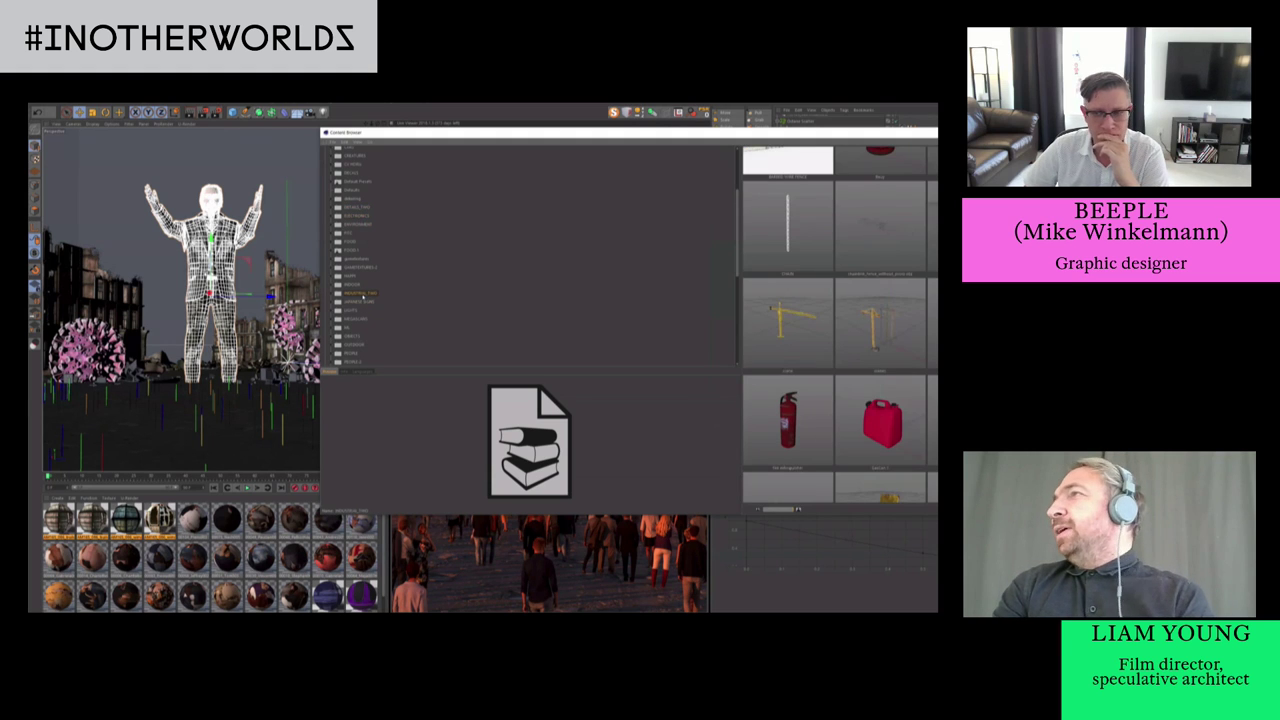
pyautogui.scroll(3, 930, 371)
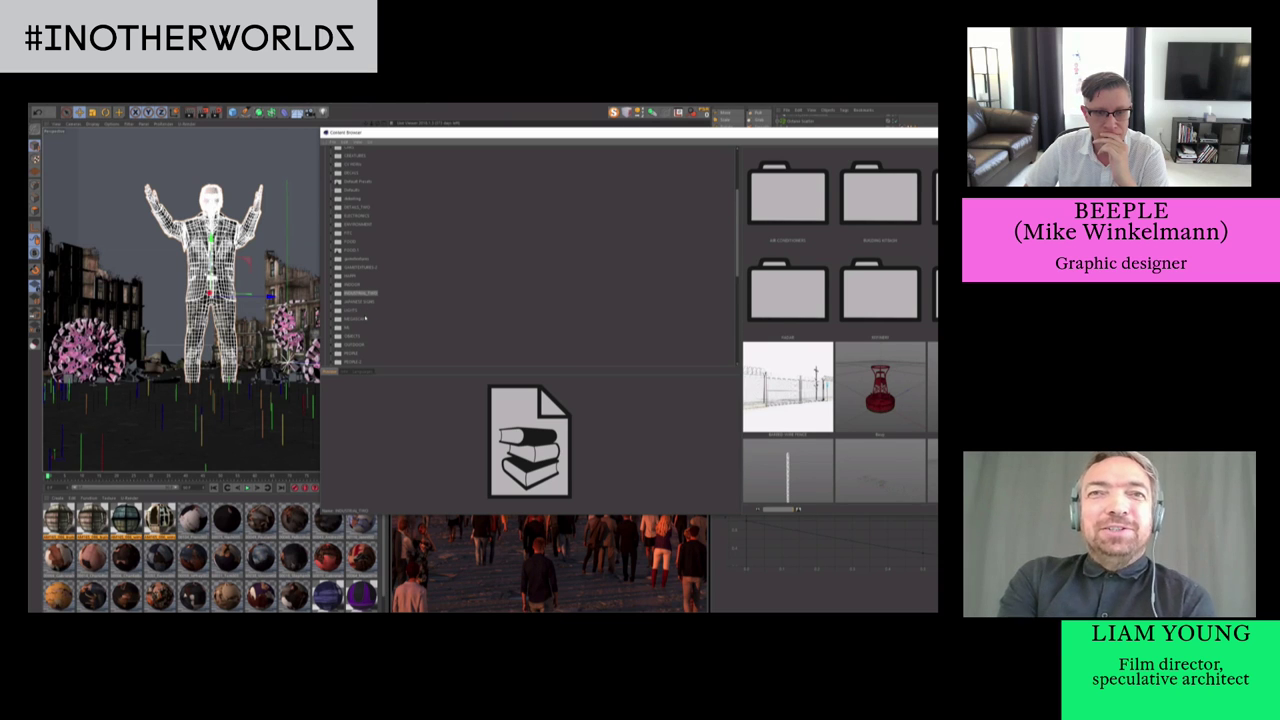
pyautogui.scroll(-2, 366, 318)
pyautogui.scroll(-4, 370, 323)
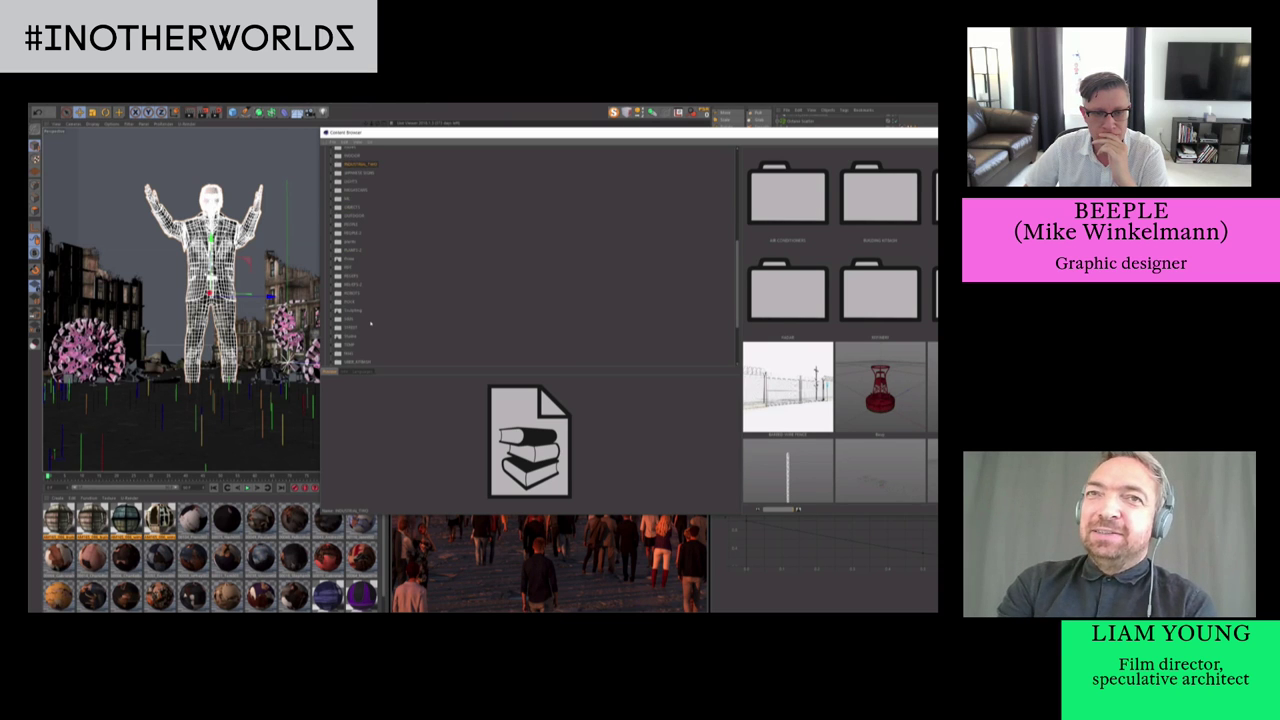
pyautogui.scroll(4, 370, 323)
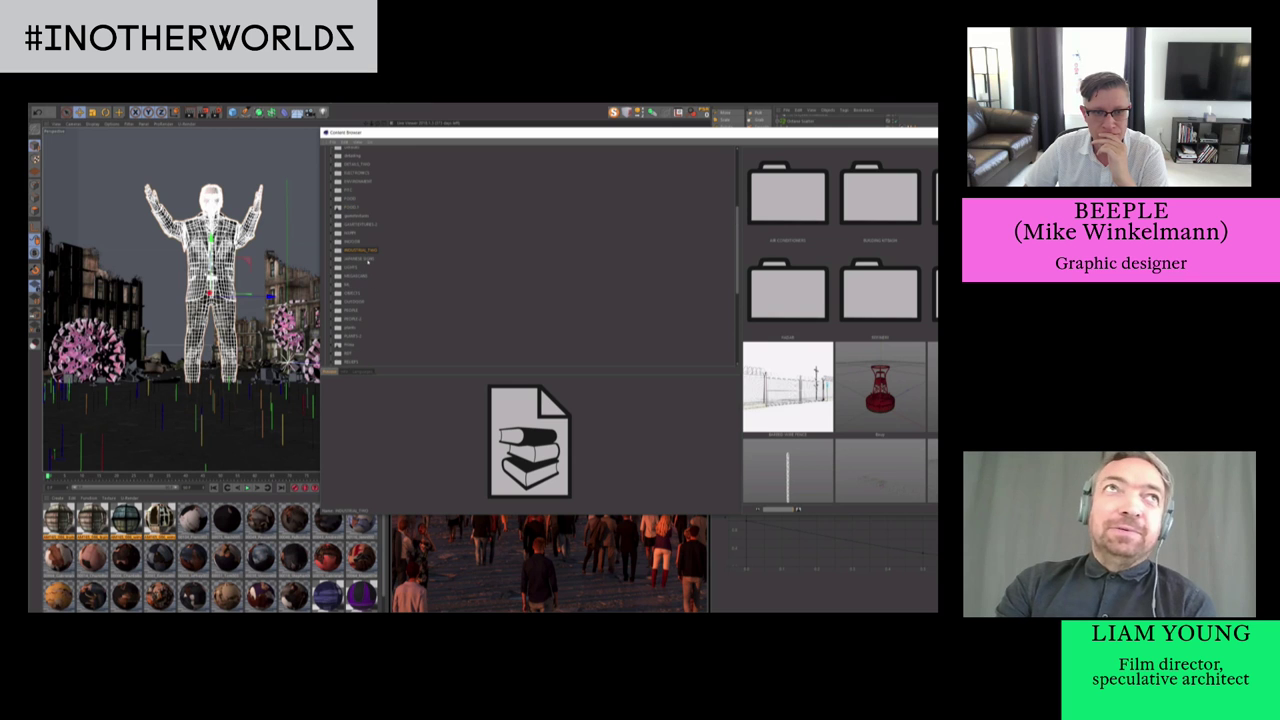
pyautogui.scroll(2, 368, 262)
# Check further library categories, including electronics and its medical subfolder, for usable props
pyautogui.click(366, 268)
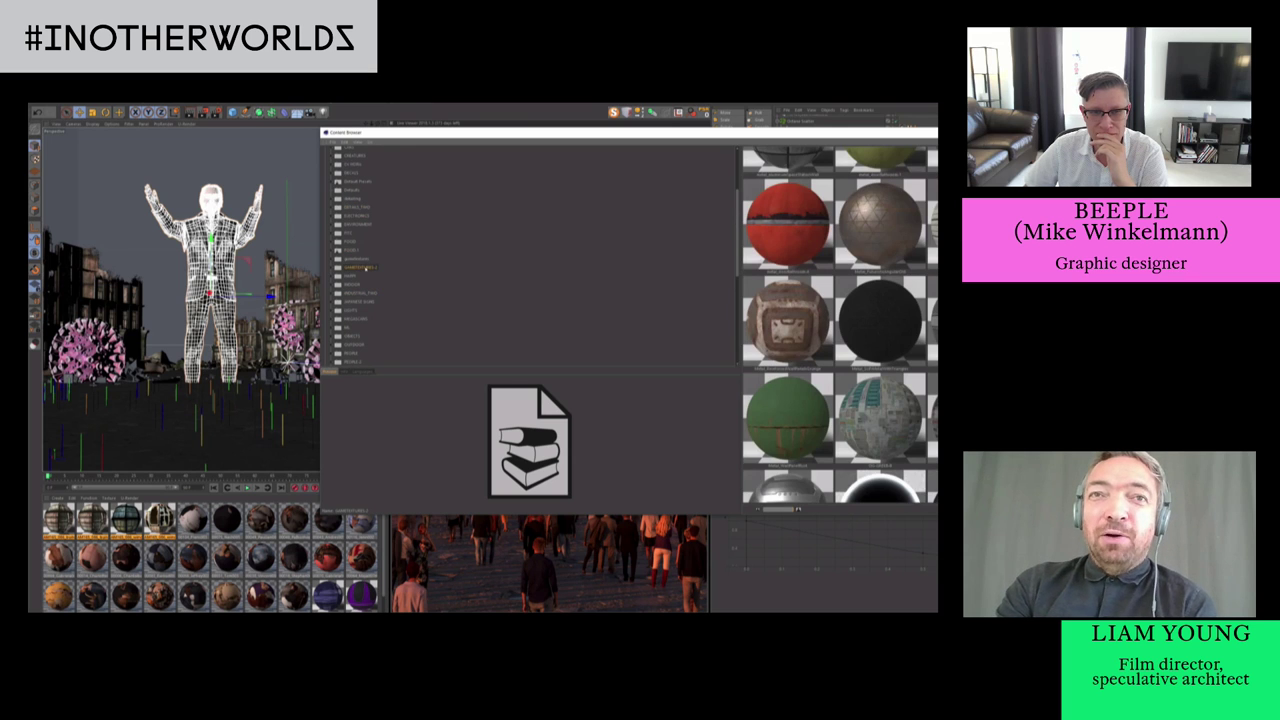
pyautogui.scroll(2, 370, 268)
pyautogui.click(365, 251)
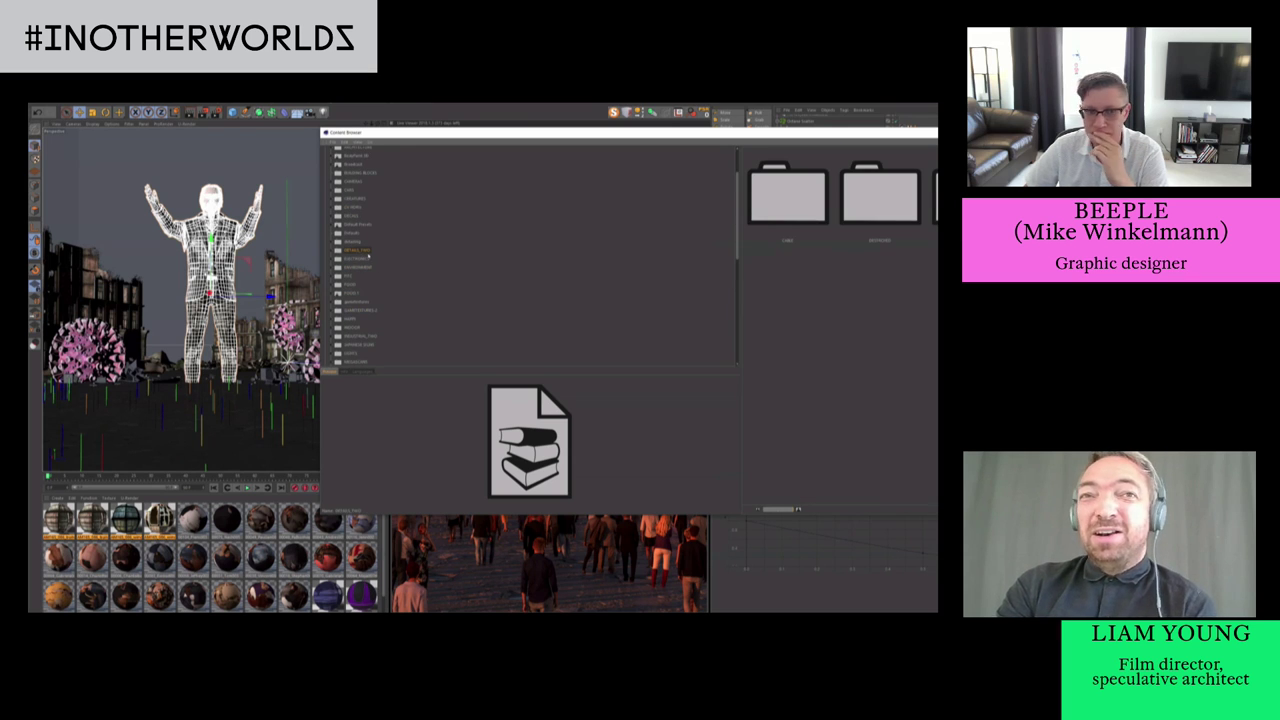
pyautogui.click(360, 259)
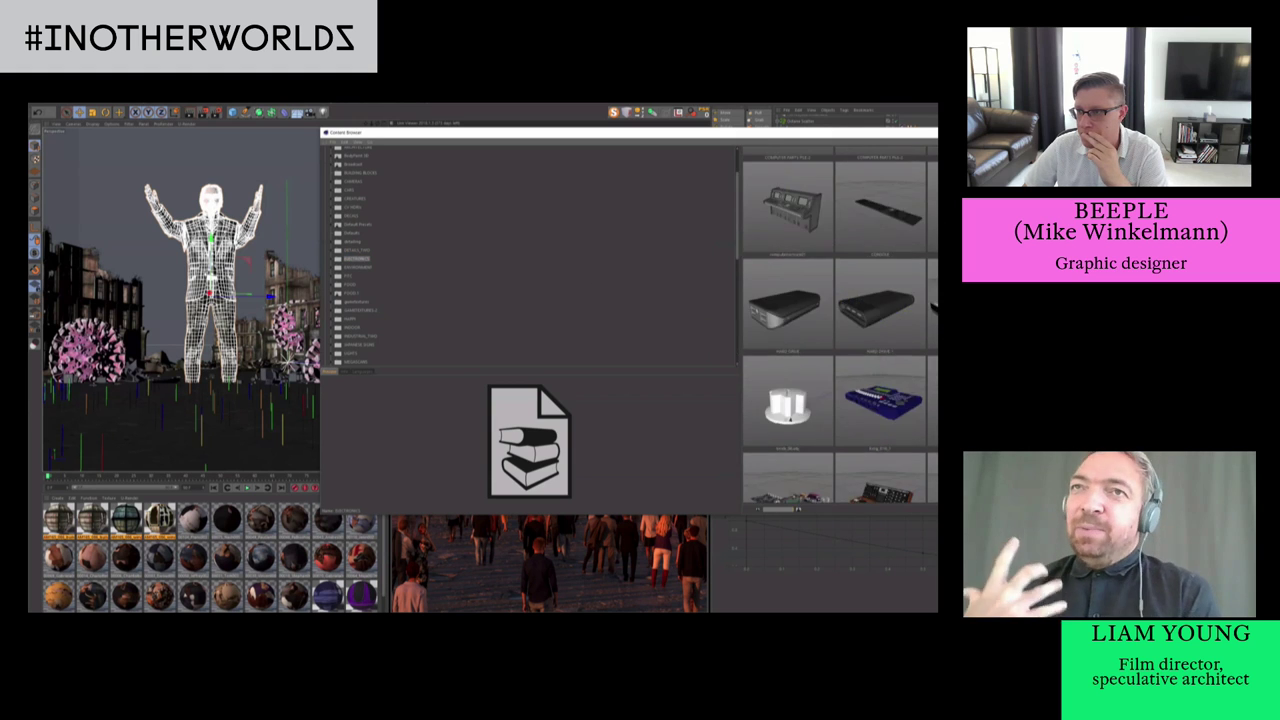
pyautogui.doubleClick(890, 209)
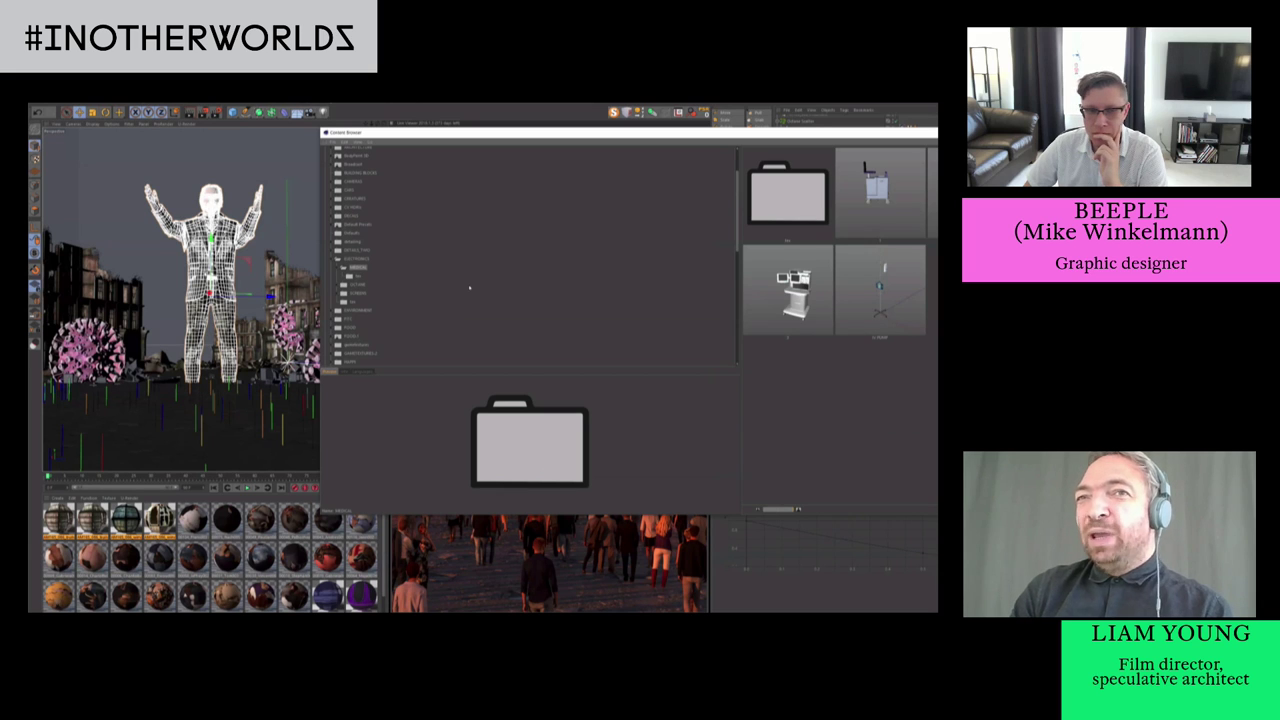
# Find the hard-surface mesh folder in the content library and load two of its mechanical meshes into the scene
pyautogui.scroll(-10, 363, 325)
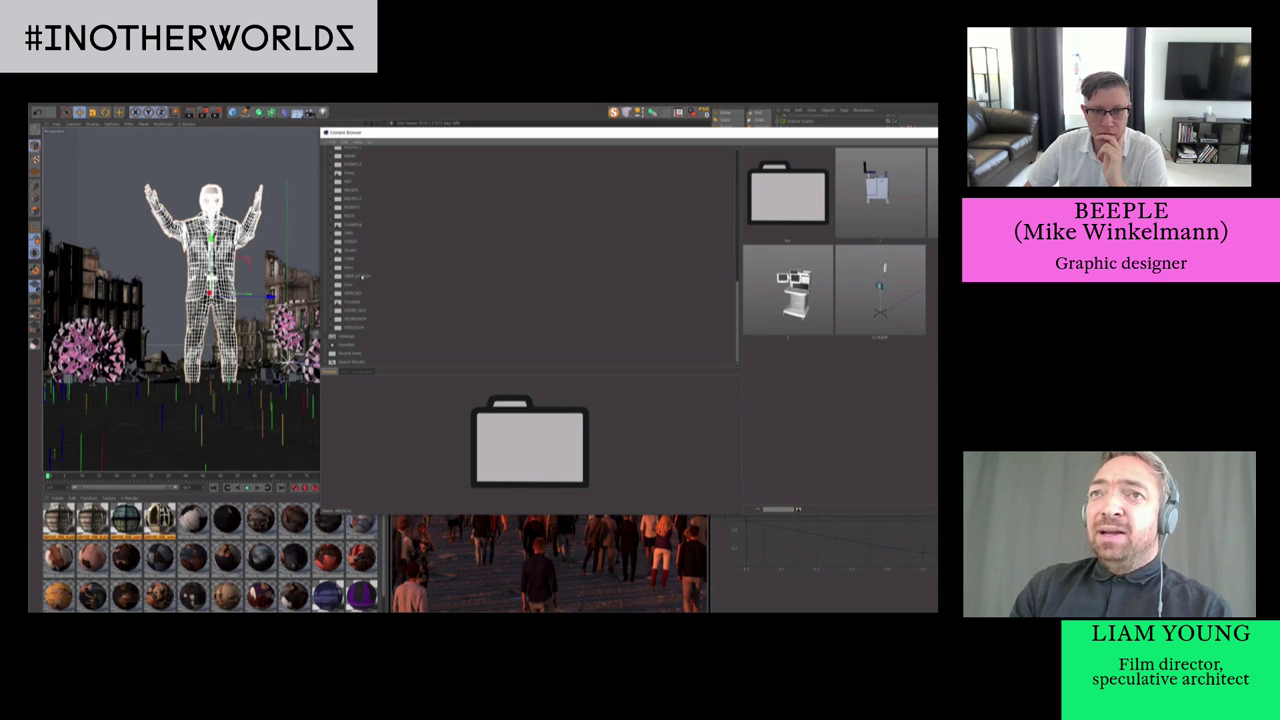
pyautogui.click(360, 276)
pyautogui.scroll(2, 904, 283)
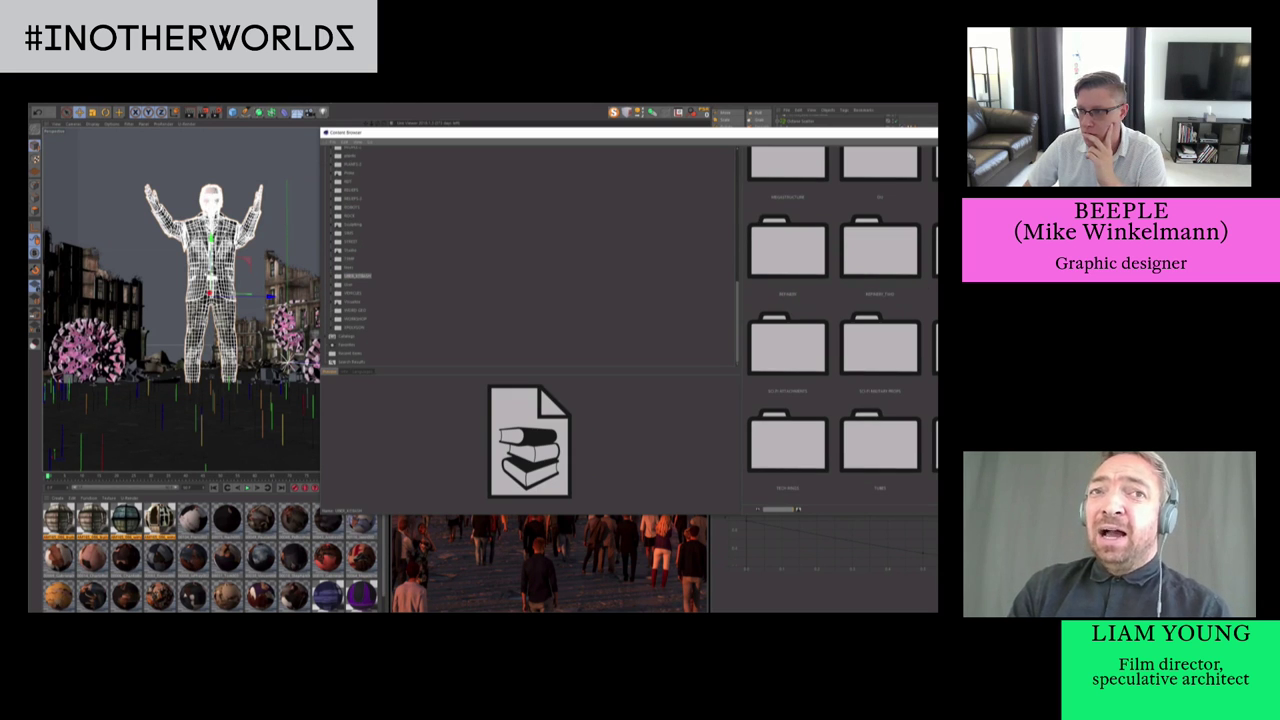
pyautogui.scroll(3, 867, 319)
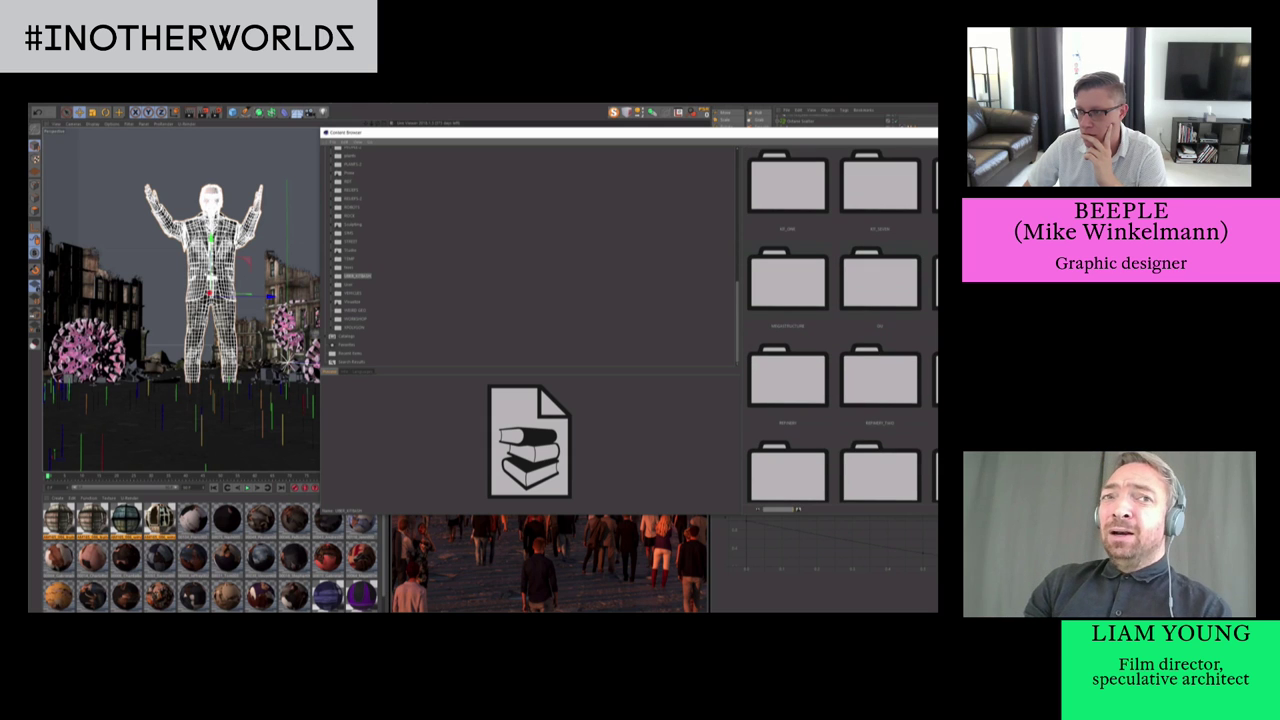
pyautogui.doubleClick(936, 185)
pyautogui.scroll(9, 840, 325)
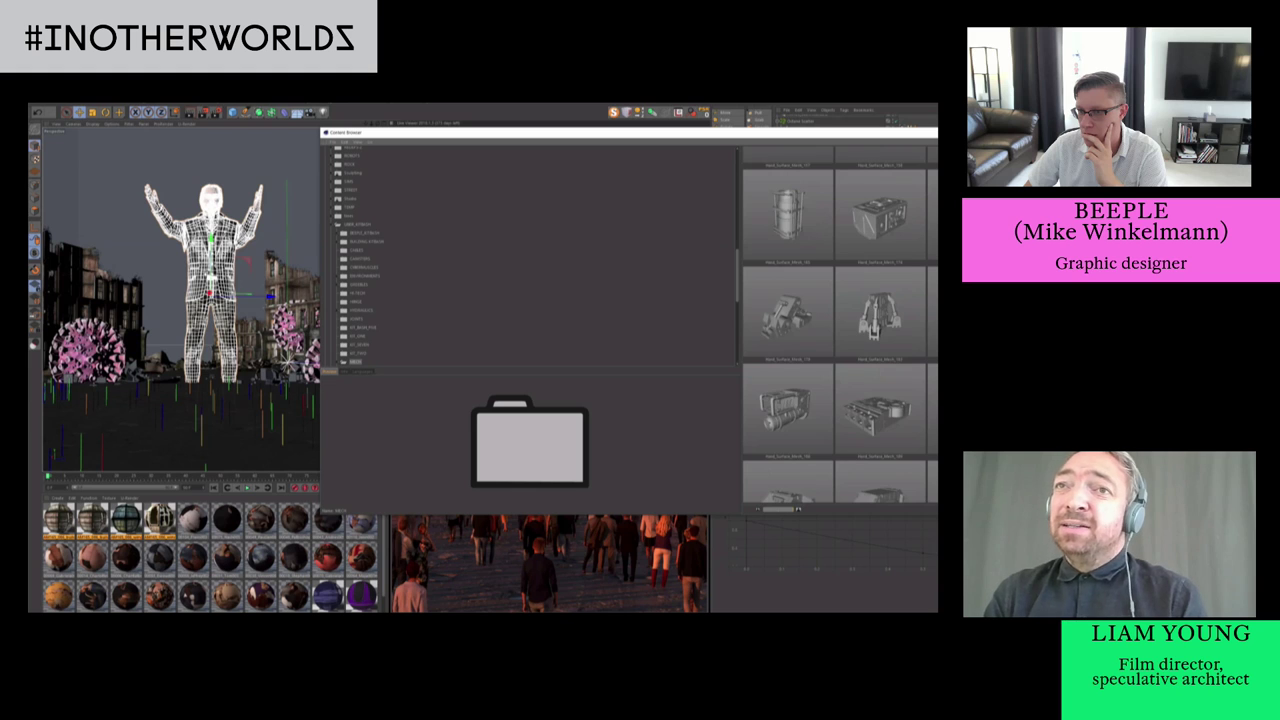
pyautogui.scroll(4, 840, 325)
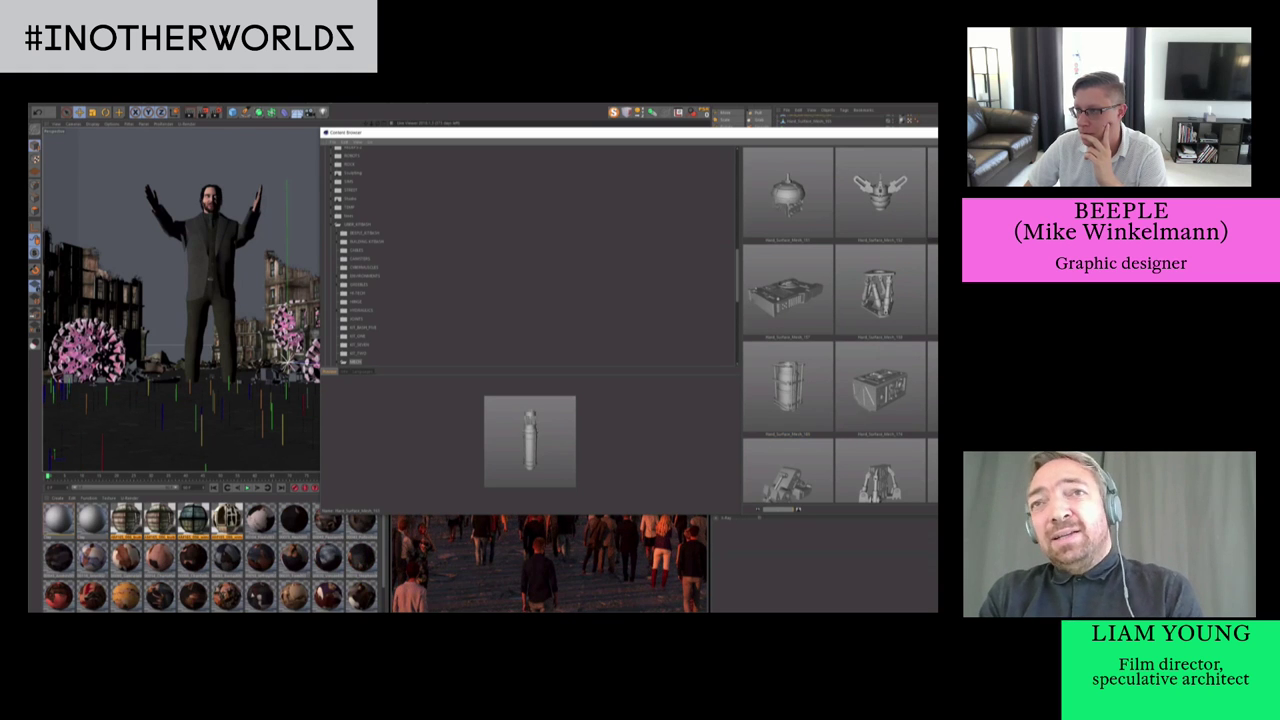
# Position the imported box-shaped hard-surface mesh above the giant man's head and rotate it to face the camera
pyautogui.click(816, 122)
pyautogui.scroll(1, 815, 130)
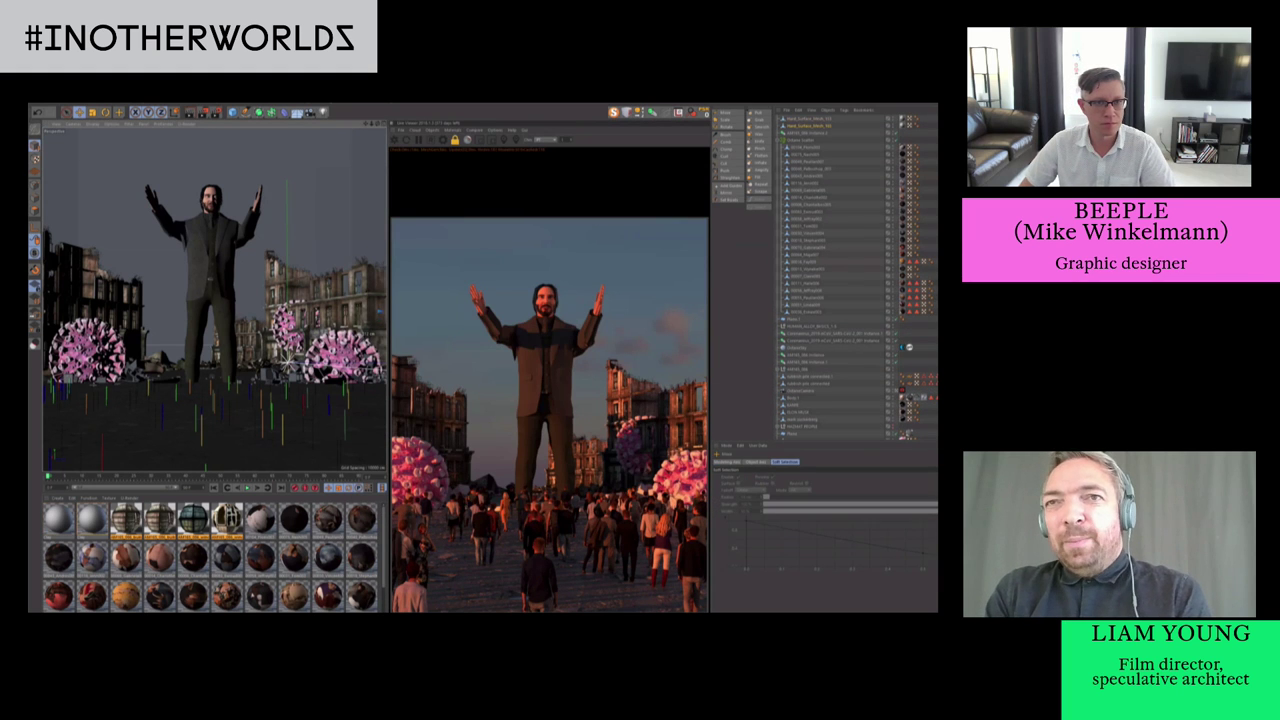
pyautogui.moveTo(698, 446); pyautogui.dragTo(817, 293)
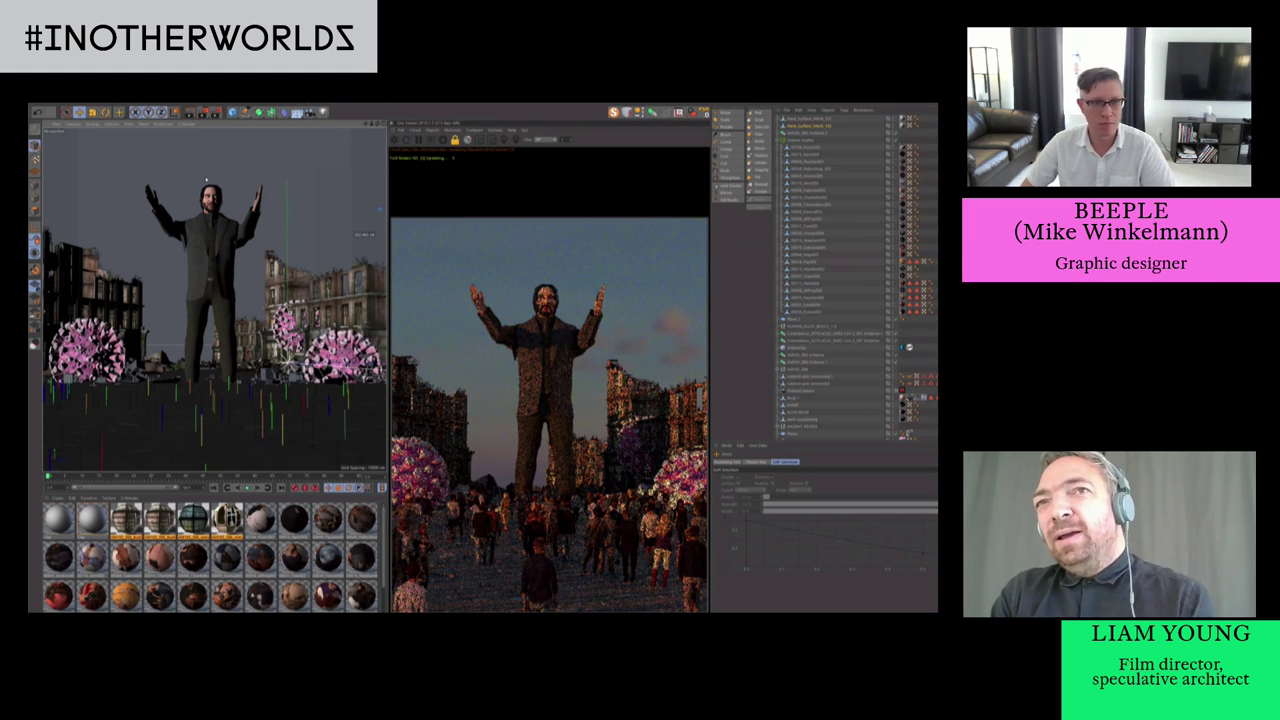
pyautogui.press('r')
pyautogui.moveTo(250, 192)
pyautogui.mouseDown()
pyautogui.moveTo(232, 150)
pyautogui.moveTo(240, 192)
pyautogui.moveTo(250, 189)
pyautogui.mouseUp()
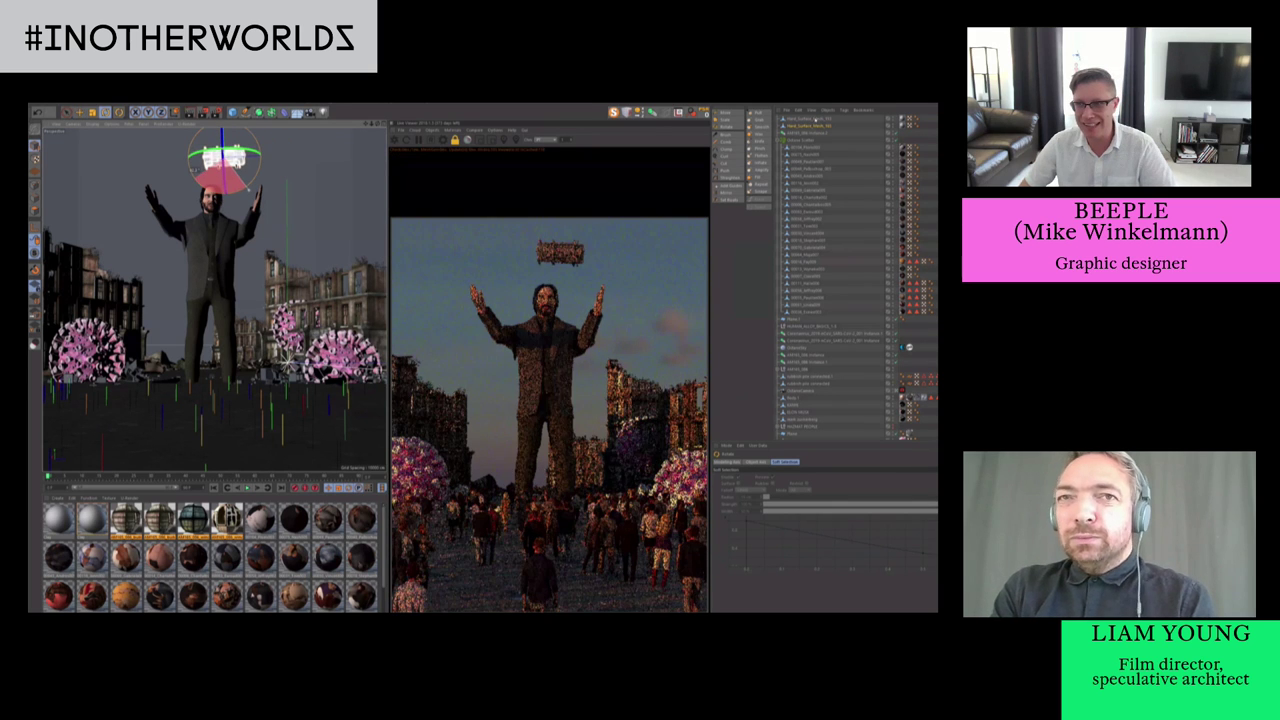
pyautogui.moveTo(224, 146); pyautogui.dragTo(226, 190)
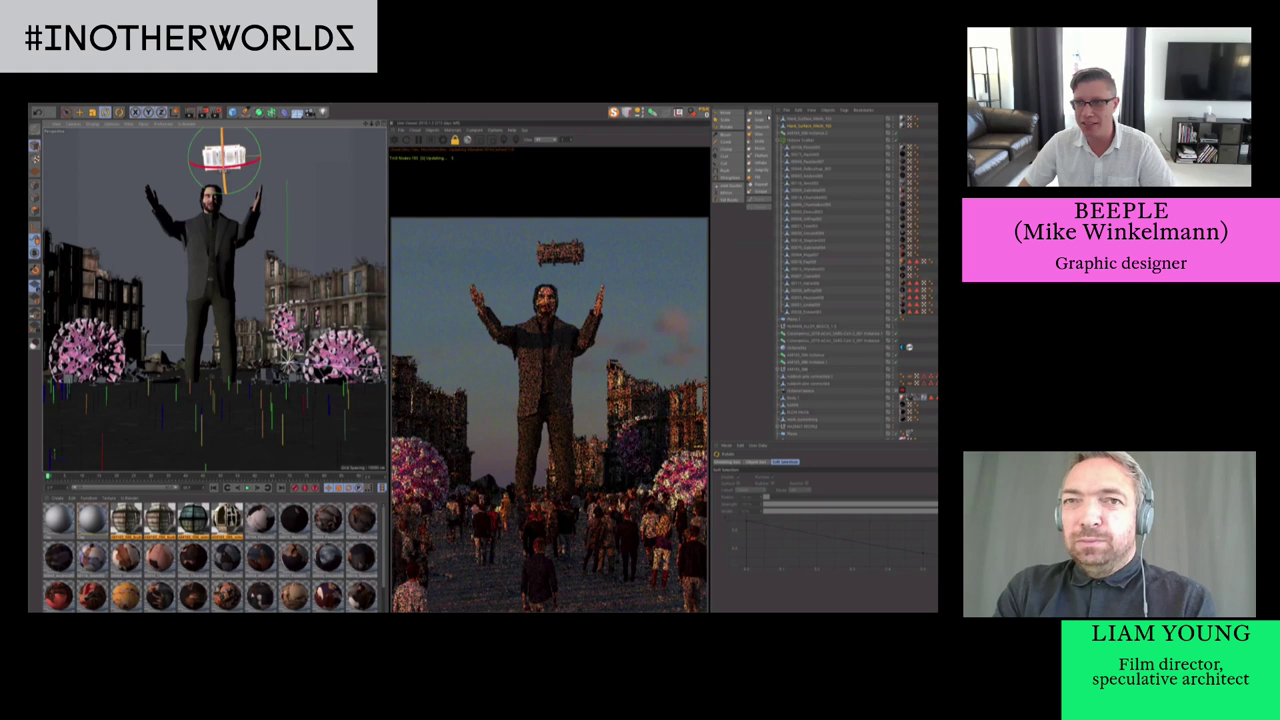
# Bring the second hard-surface mesh beside the box-shaped one above the giant man and delete the box-shaped mesh
pyautogui.click(808, 121)
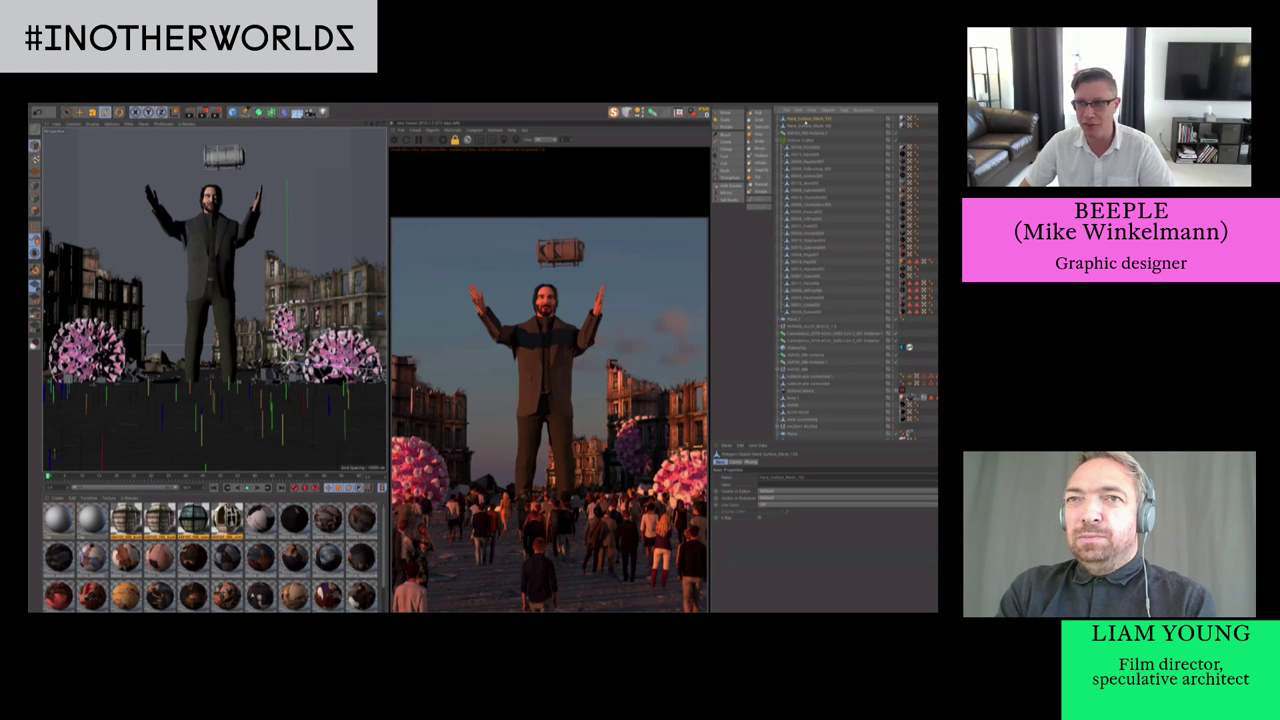
pyautogui.press('e')
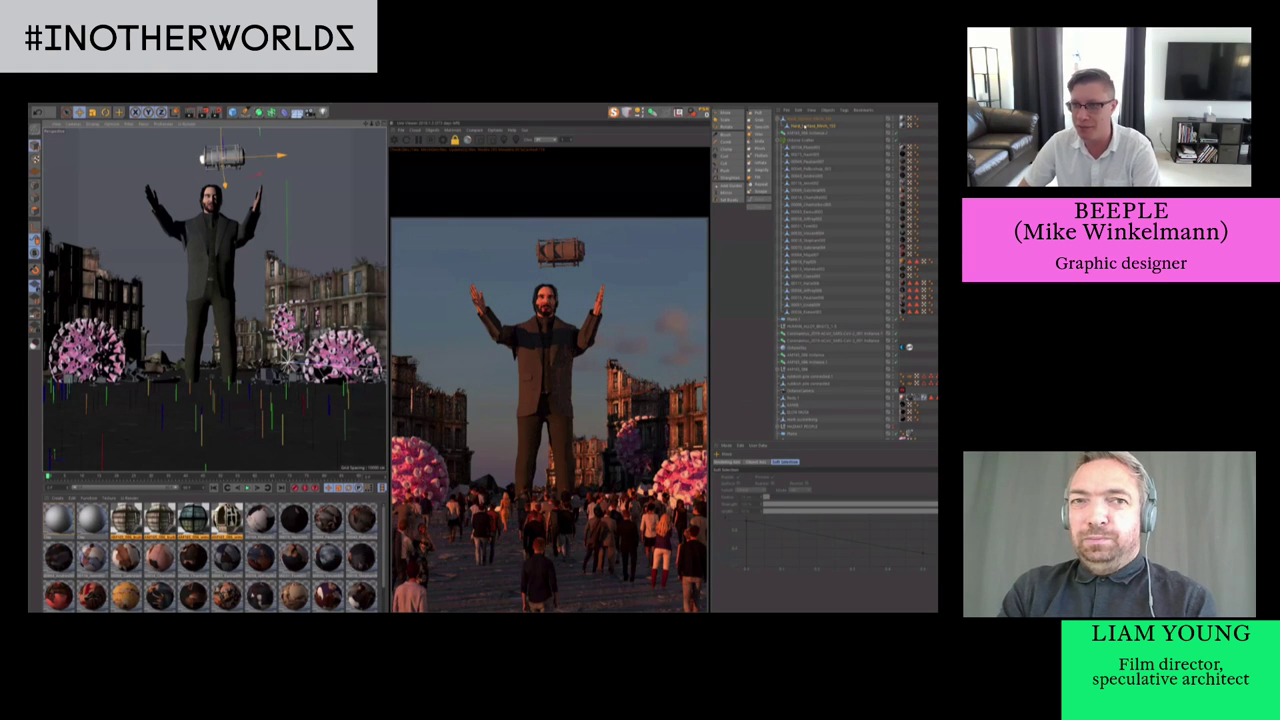
pyautogui.hotkey('ctrl', 'z')
pyautogui.hotkey('ctrl', 'z')
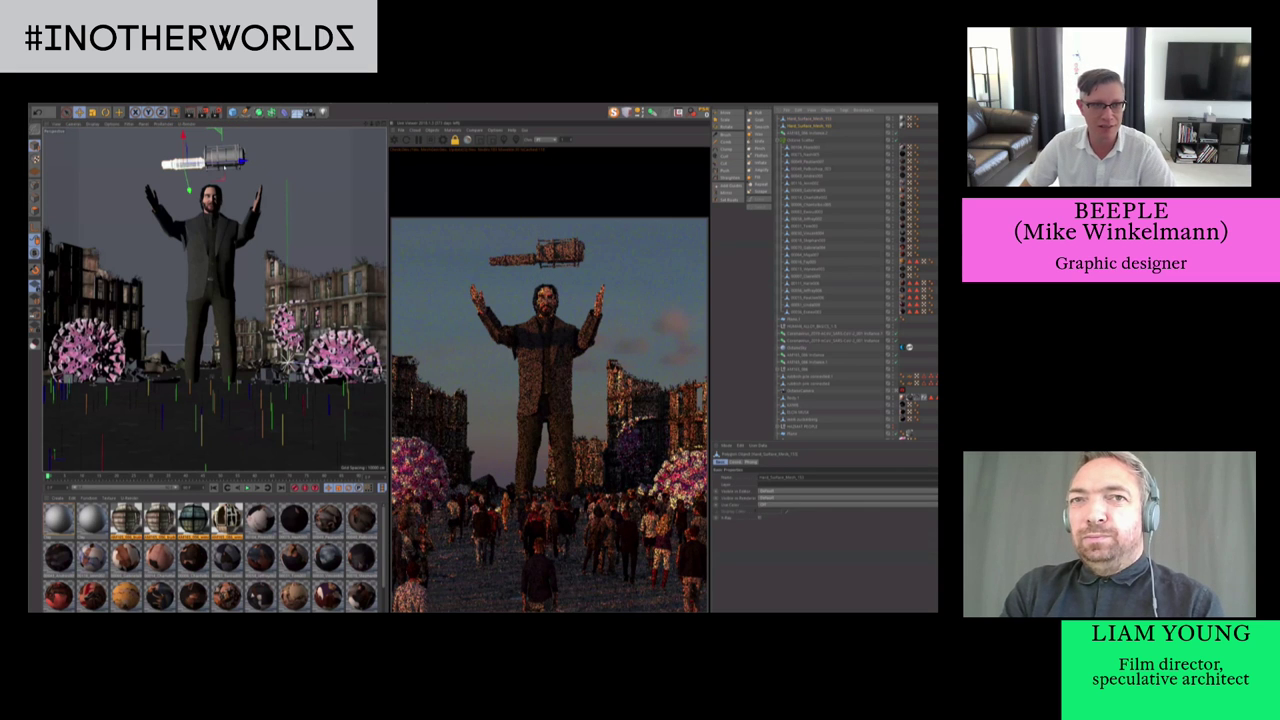
pyautogui.press('Delete')
# Rotate the cylindrical hard-surface mesh, centre it above the giant man's head and enlarge it to span his raised arms
pyautogui.click(183, 164)
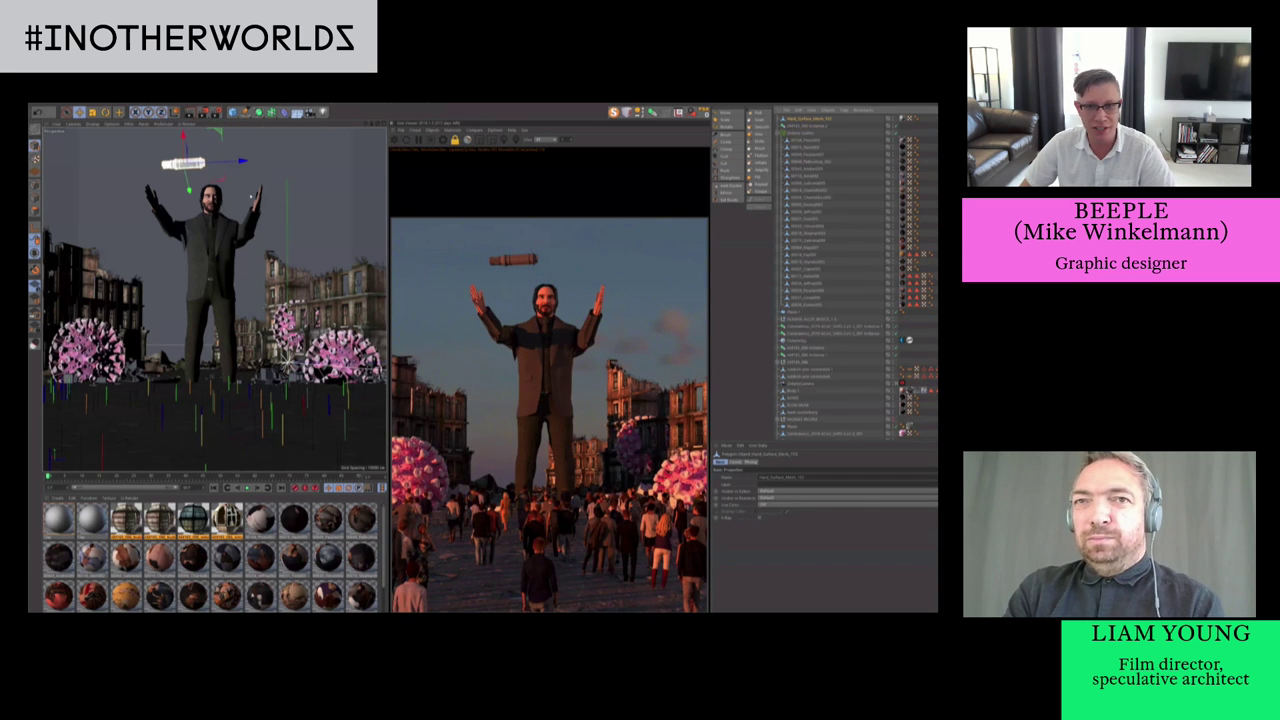
pyautogui.press('r')
pyautogui.moveTo(215, 180); pyautogui.dragTo(257, 213)
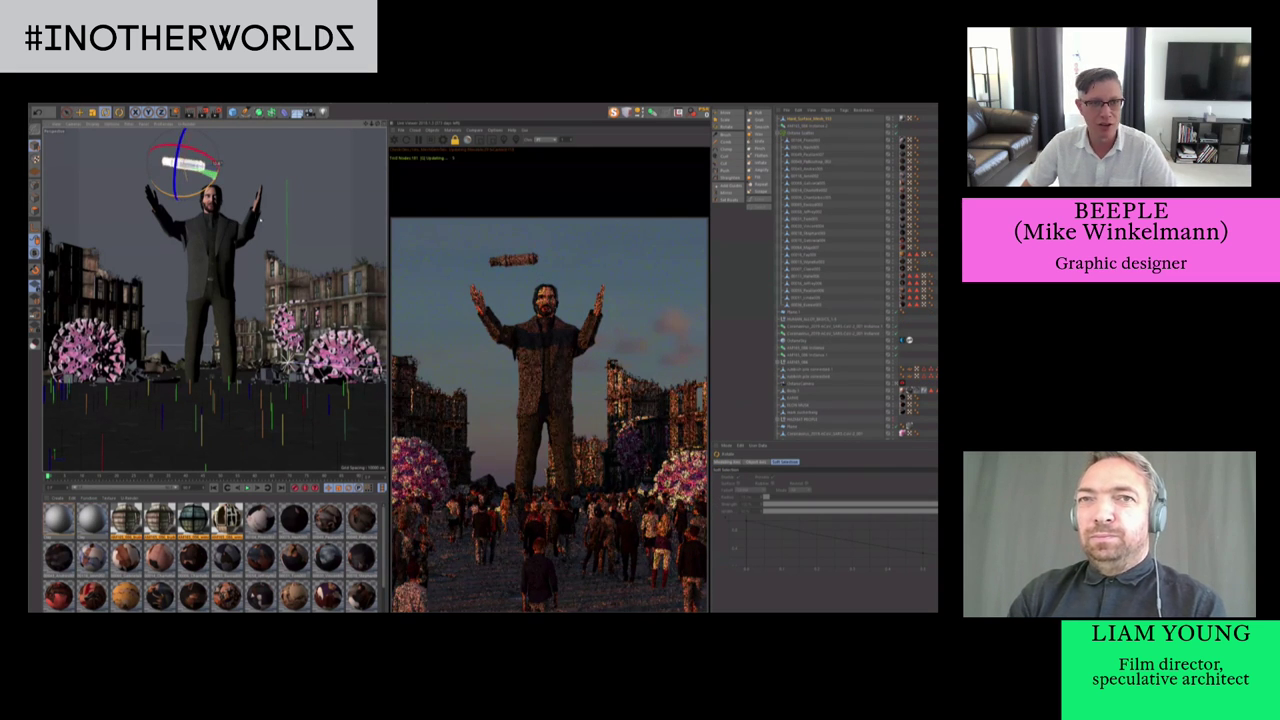
pyautogui.press('e')
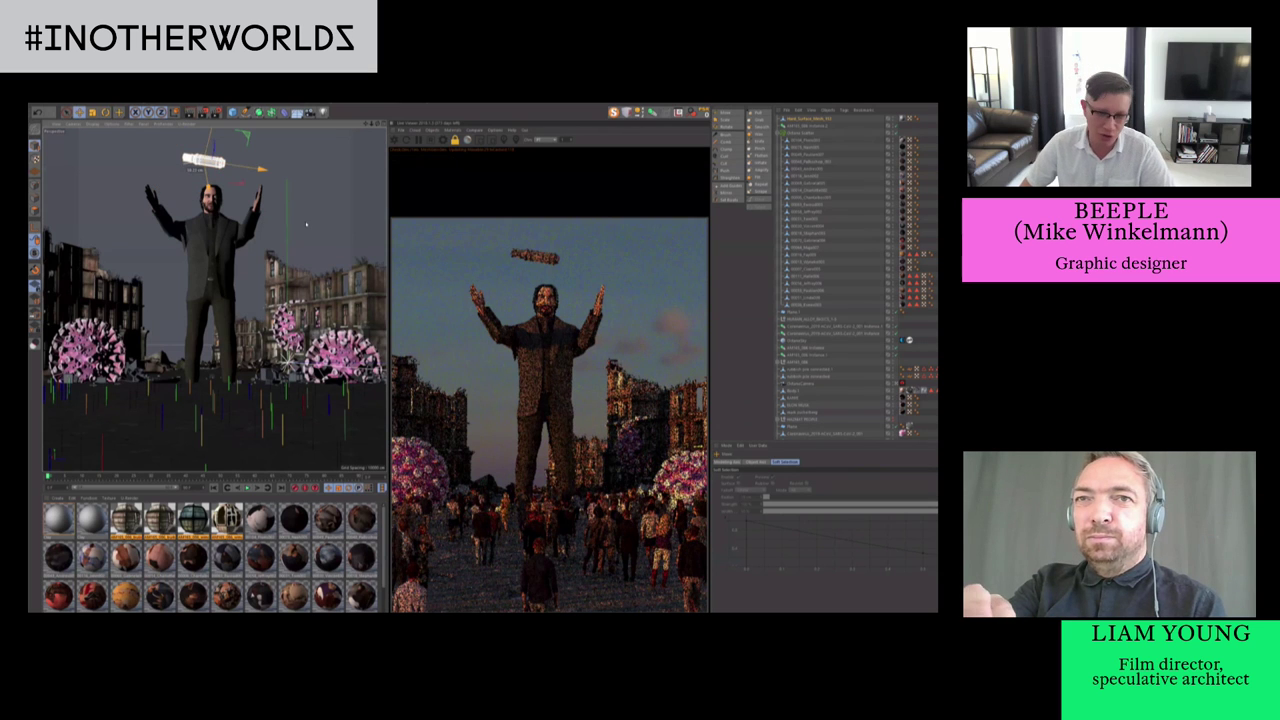
pyautogui.press('t')
pyautogui.moveTo(262, 170); pyautogui.dragTo(320, 178)
# Create an Octane Glossy material and assign it to the cylindrical hard-surface mesh
pyautogui.moveTo(460, 135); pyautogui.dragTo(463, 168)
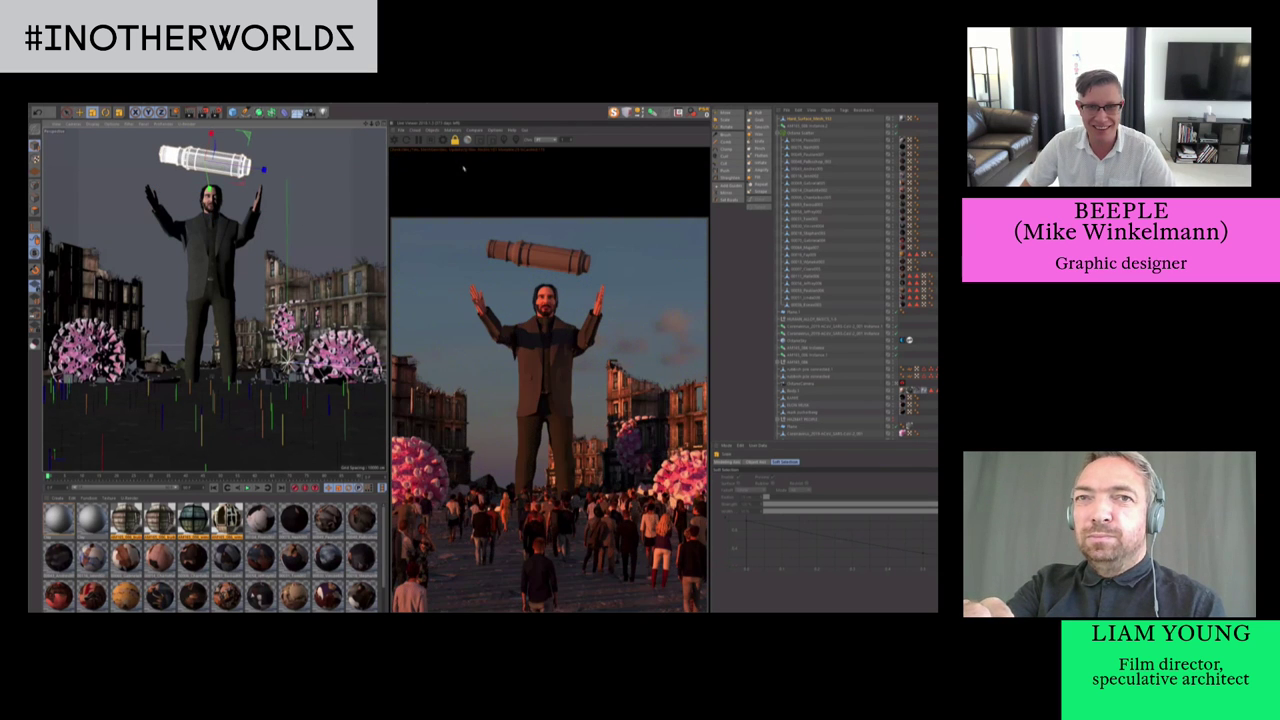
pyautogui.click(453, 130)
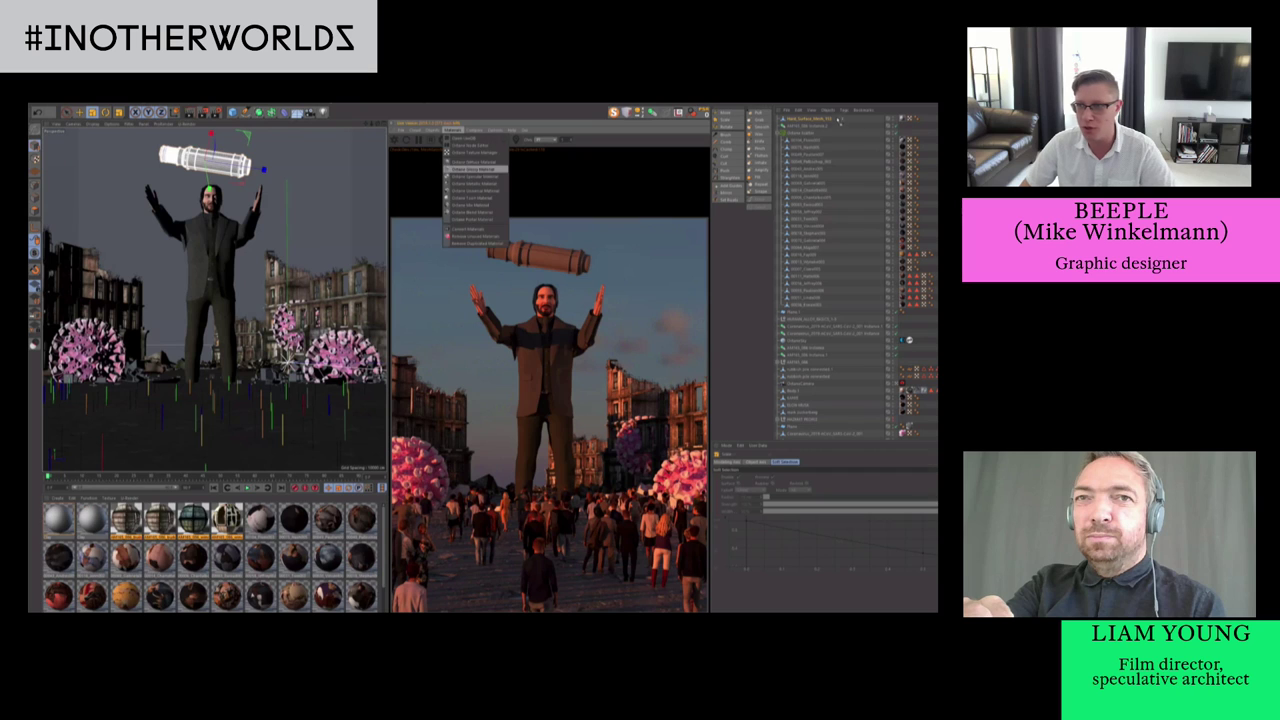
pyautogui.click(470, 169)
pyautogui.moveTo(926, 121); pyautogui.dragTo(925, 119)
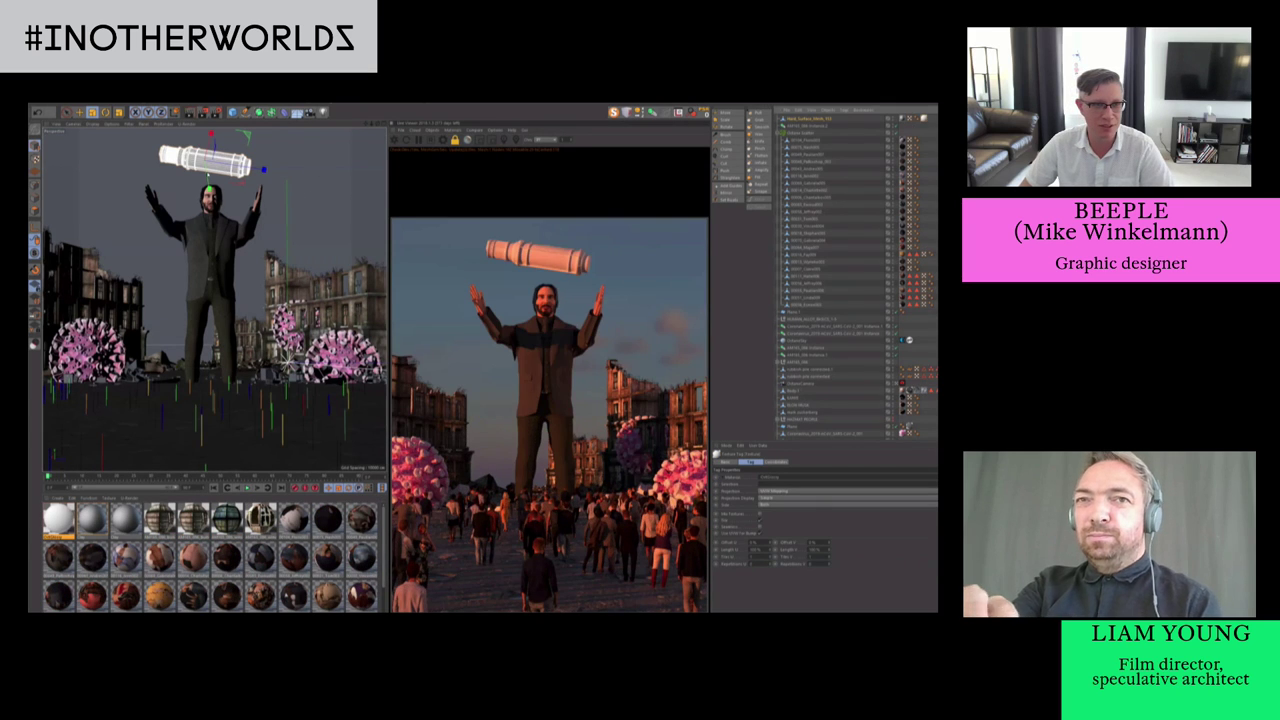
pyautogui.press('r')
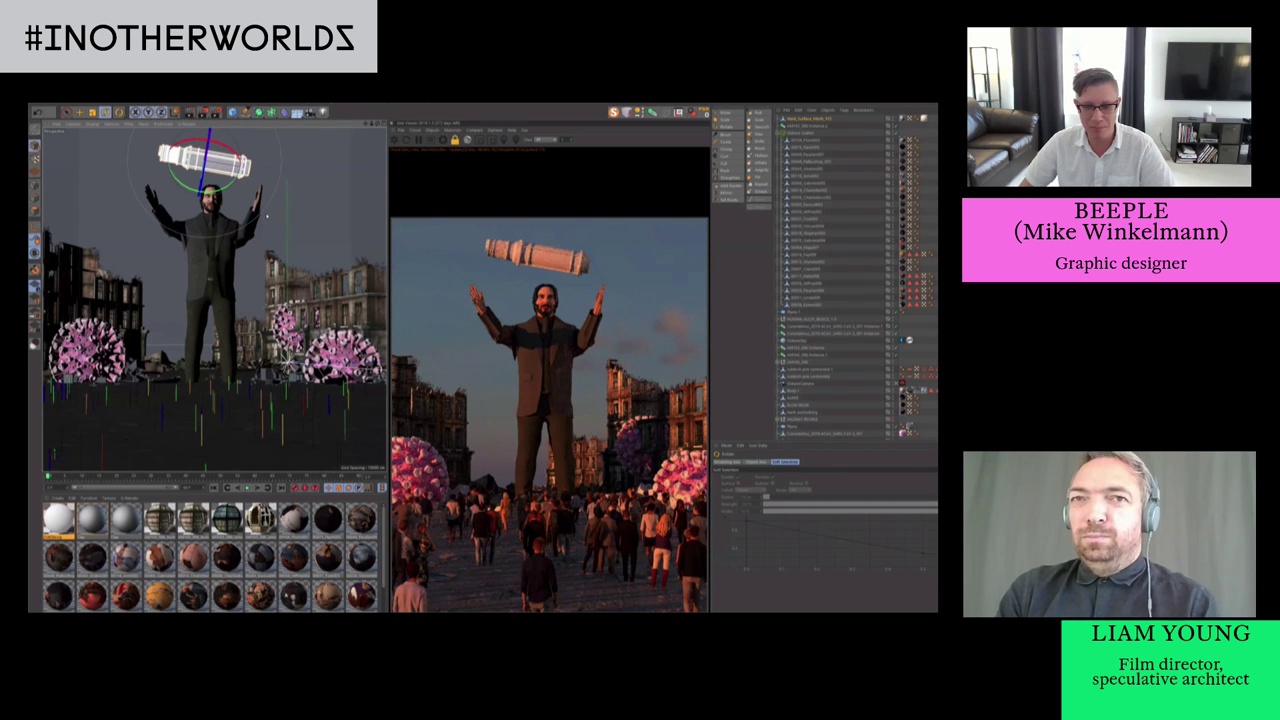
pyautogui.press('e')
pyautogui.keyDown('alt'); pyautogui.moveTo(267, 217); pyautogui.dragTo(215, 244); pyautogui.keyUp('alt')
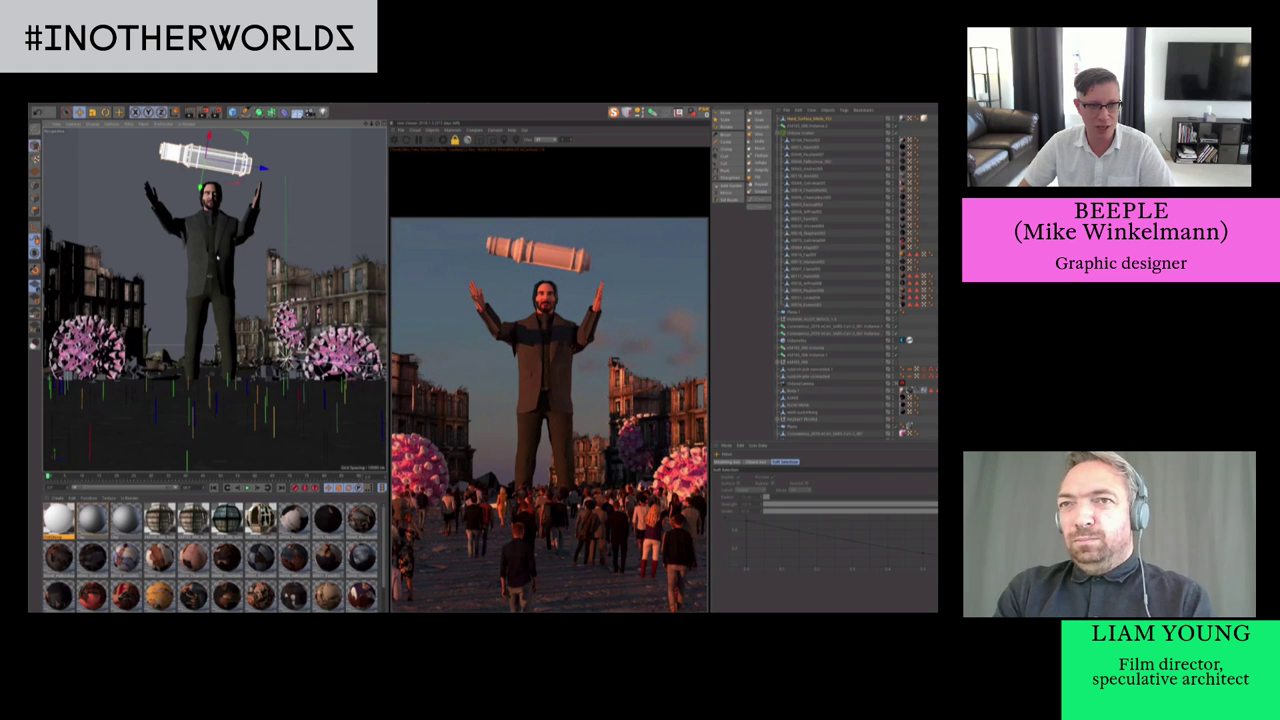
pyautogui.click(229, 257)
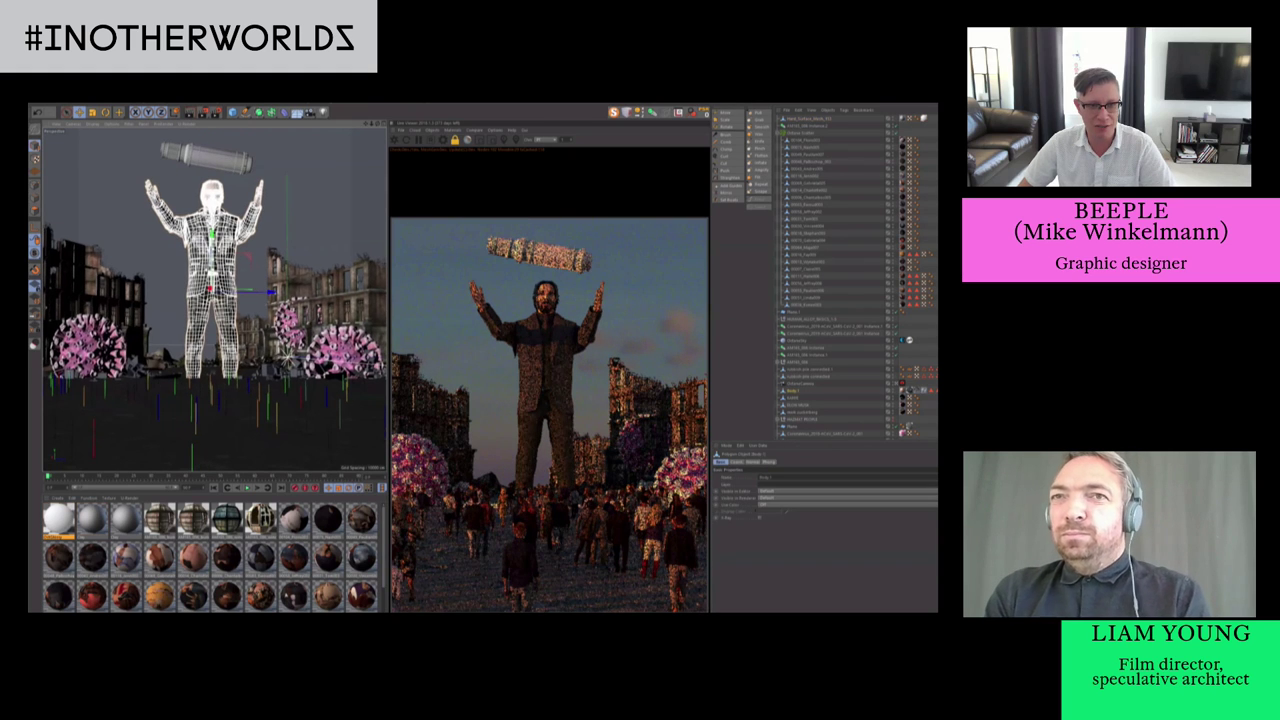
pyautogui.keyDown('alt'); pyautogui.moveTo(229, 257); pyautogui.dragTo(221, 244); pyautogui.keyUp('alt')
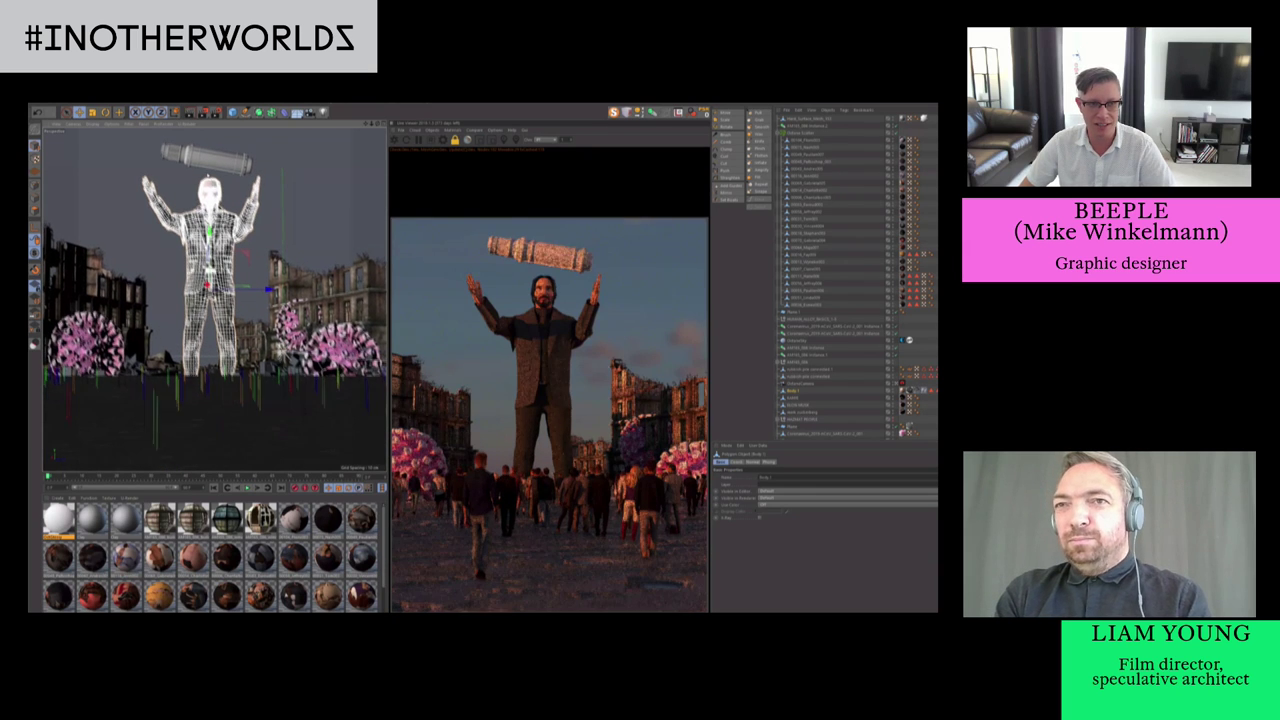
pyautogui.hotkey('ctrl', 'z')
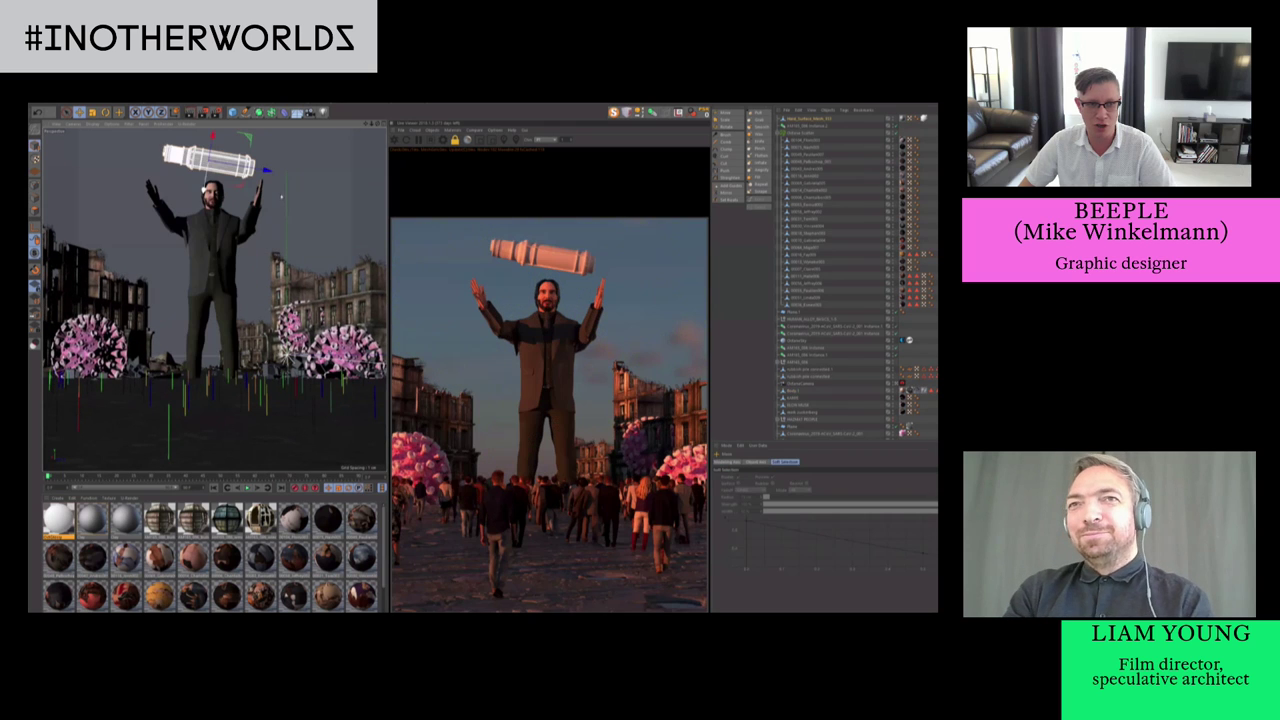
# Rotate the cylindrical mesh to point toward the camera and lower it beside the giant man's torso
pyautogui.moveTo(205, 190); pyautogui.dragTo(250, 180)
pyautogui.press('r')
pyautogui.press('e')
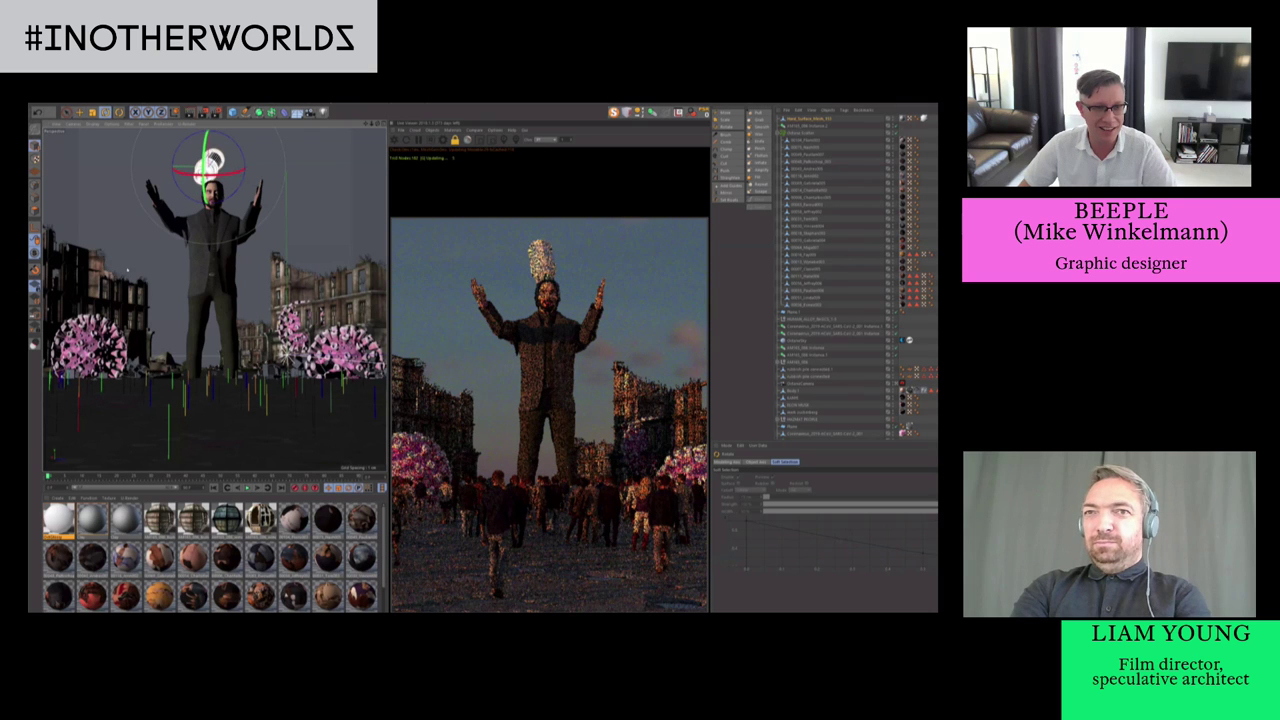
pyautogui.moveTo(310, 260); pyautogui.dragTo(259, 290)
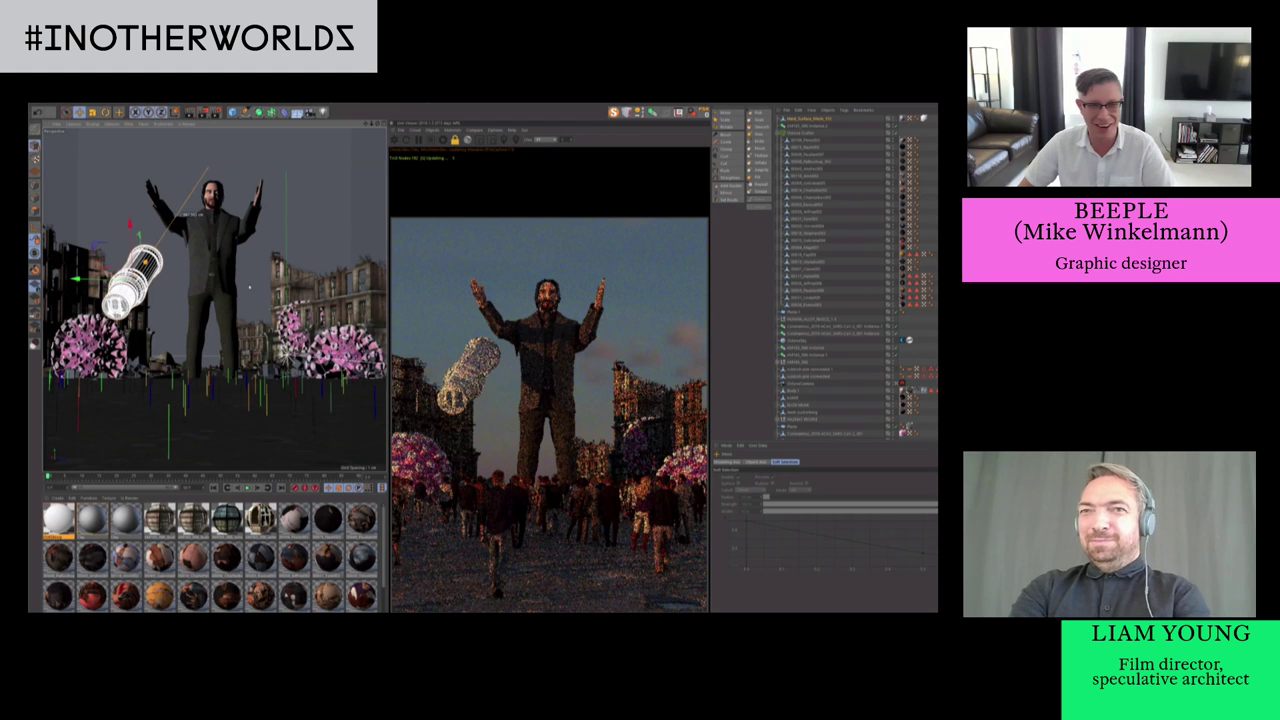
# Adjust the cylindrical mesh's rotation and place it in front of the giant man's hips, pointing toward the camera
pyautogui.moveTo(98, 246); pyautogui.dragTo(168, 279)
pyautogui.press('r')
pyautogui.moveTo(205, 323)
pyautogui.mouseDown()
pyautogui.moveTo(256, 328)
pyautogui.moveTo(251, 266)
pyautogui.moveTo(300, 262)
pyautogui.moveTo(285, 270)
pyautogui.moveTo(322, 247)
pyautogui.moveTo(344, 269)
pyautogui.moveTo(321, 257)
pyautogui.moveTo(325, 238)
pyautogui.mouseUp()
pyautogui.press('e')
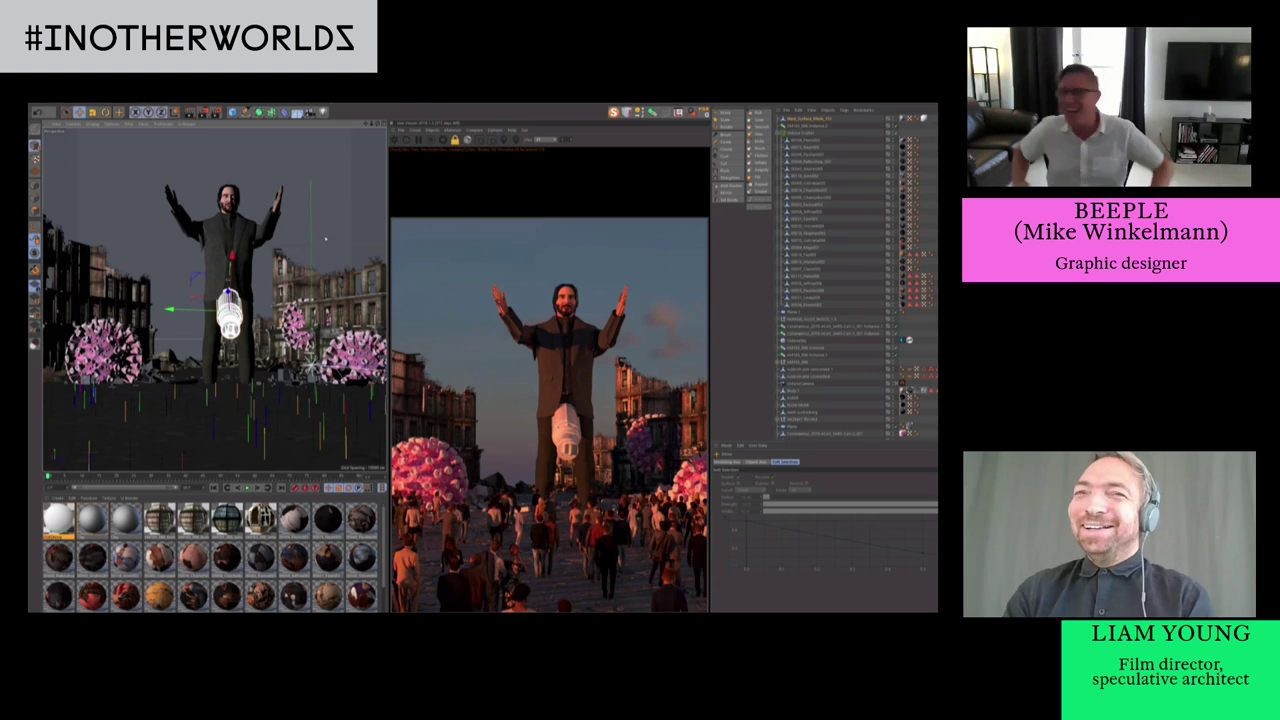
pyautogui.press('t')
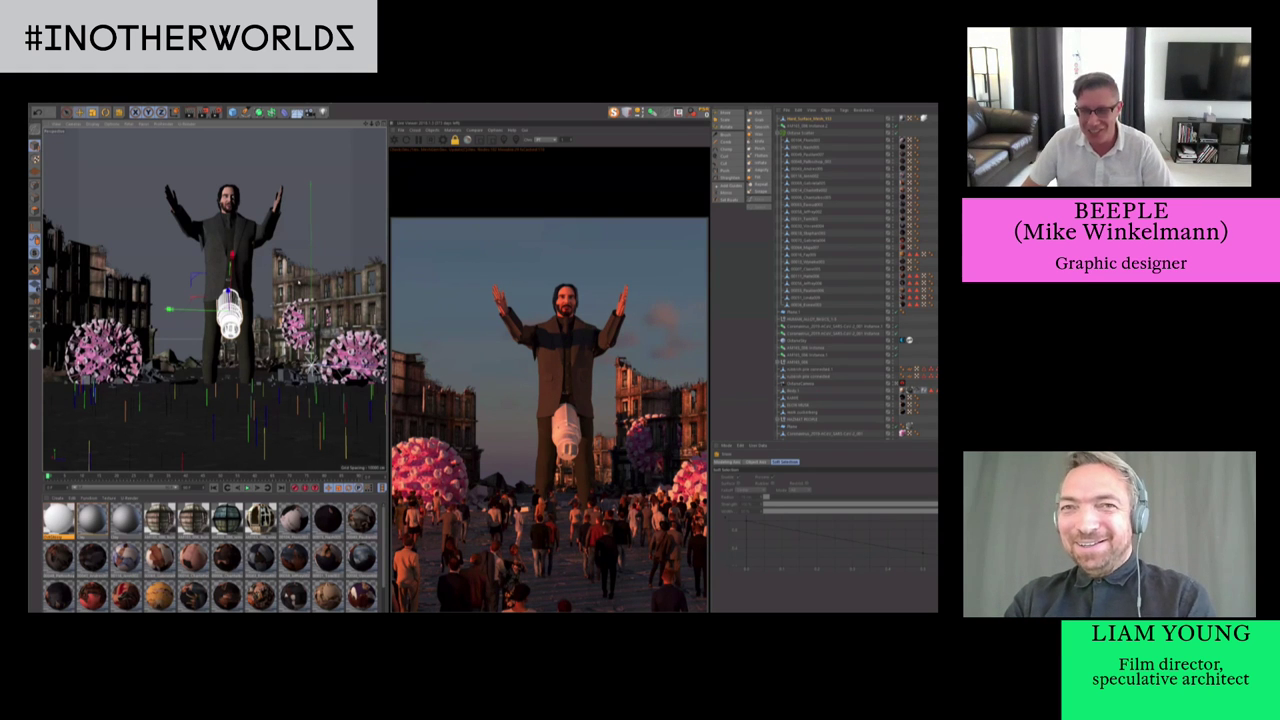
pyautogui.keyDown('alt'); pyautogui.moveTo(317, 273); pyautogui.dragTo(303, 260, button='middle'); pyautogui.keyUp('alt')
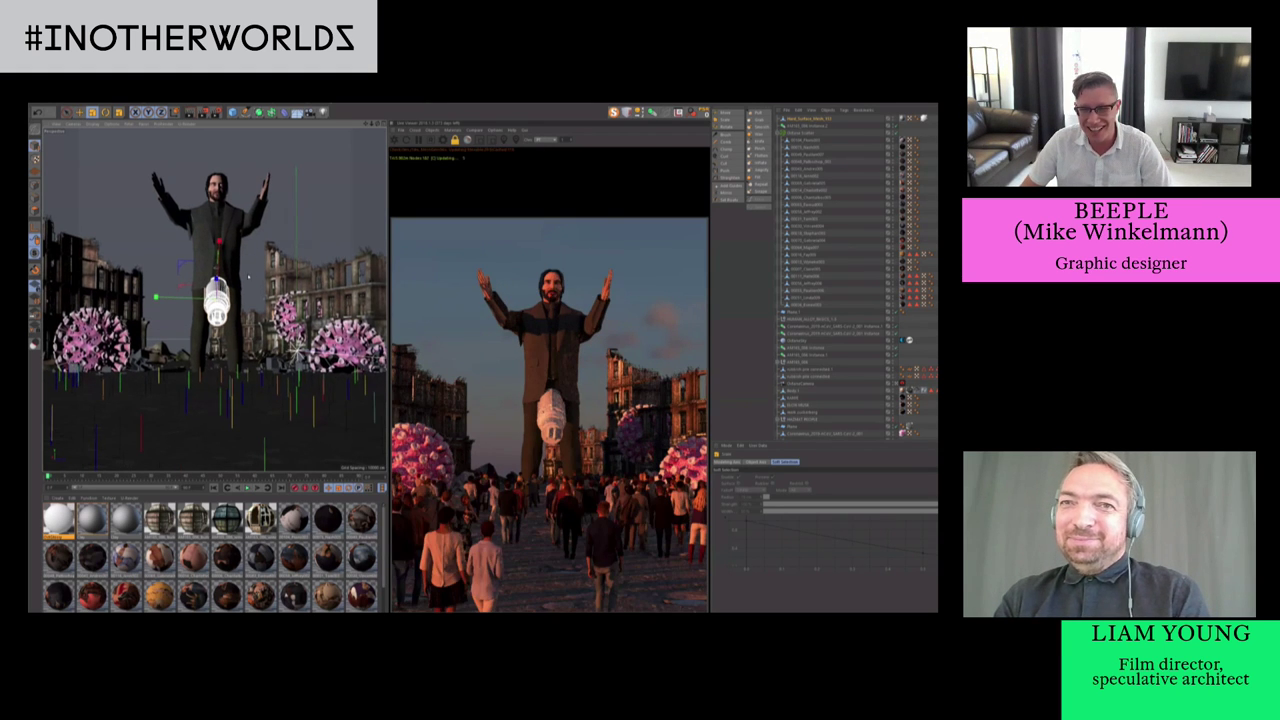
pyautogui.moveTo(303, 292); pyautogui.dragTo(290, 292)
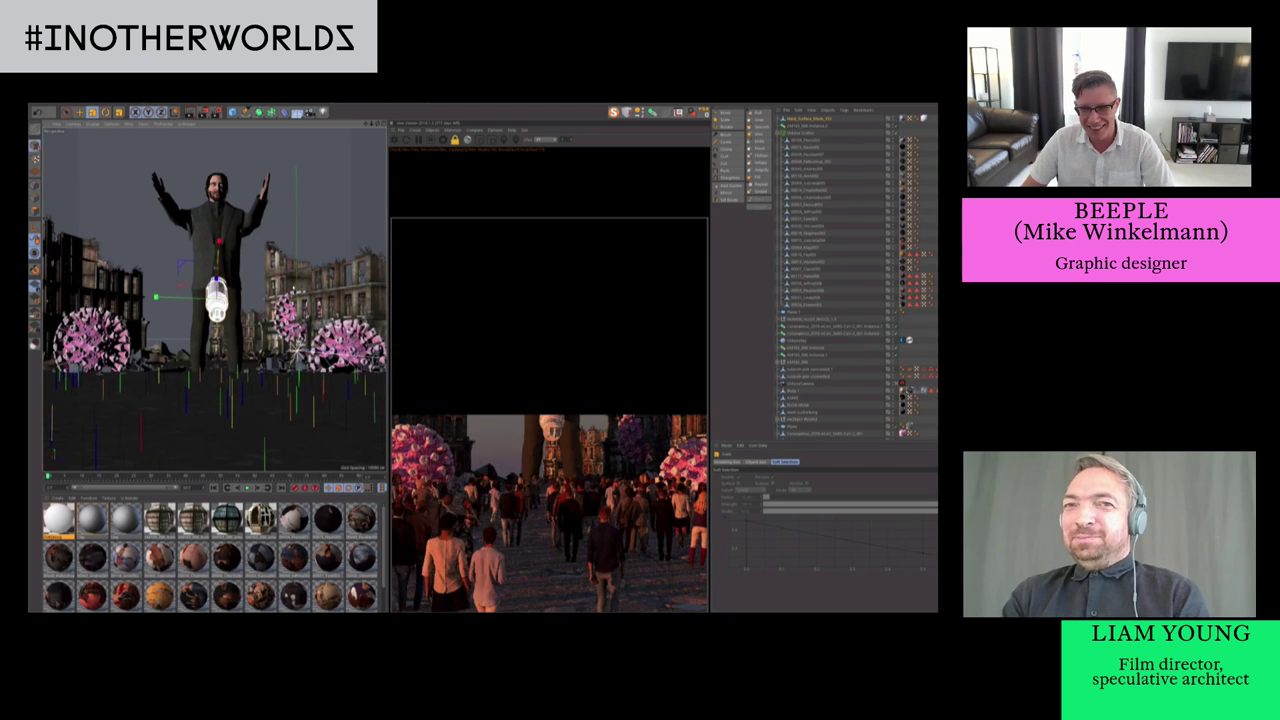
pyautogui.keyDown('alt'); pyautogui.moveTo(314, 351); pyautogui.dragTo(282, 268); pyautogui.keyUp('alt')
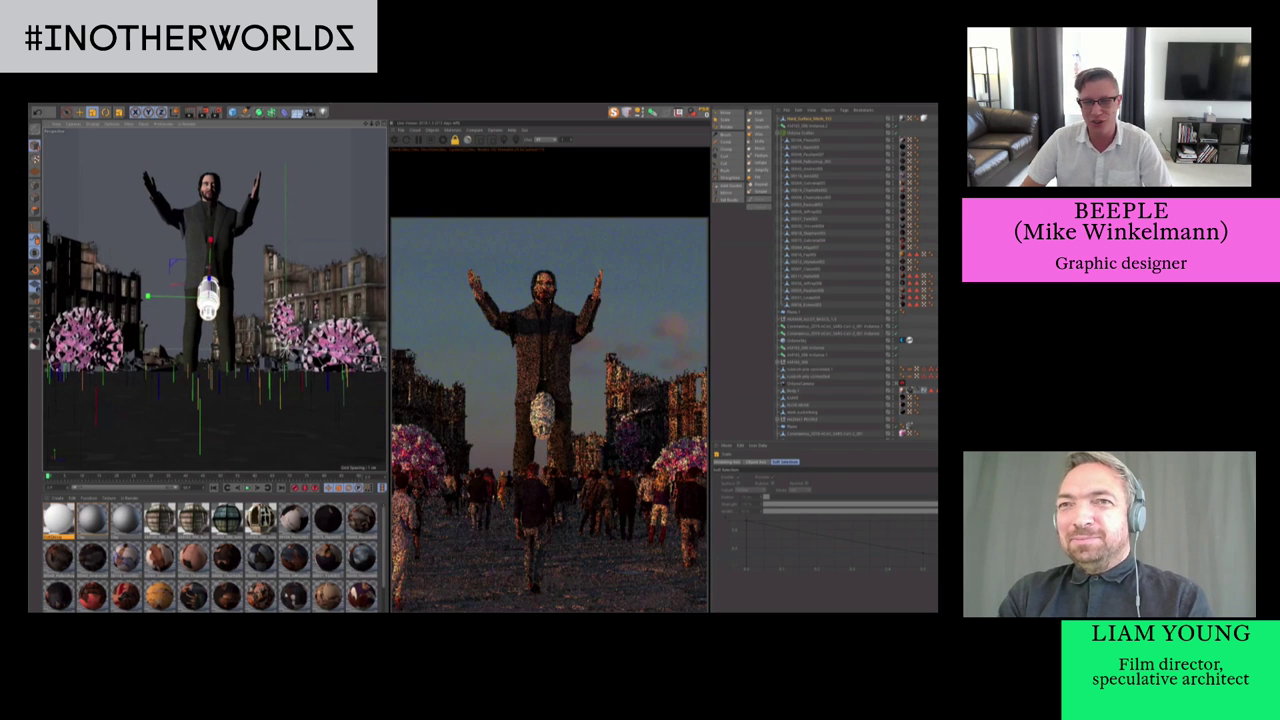
# Duplicate the distant coronavirus instance and move the copy behind the giant man's legs
pyautogui.click(287, 318)
pyautogui.press('e')
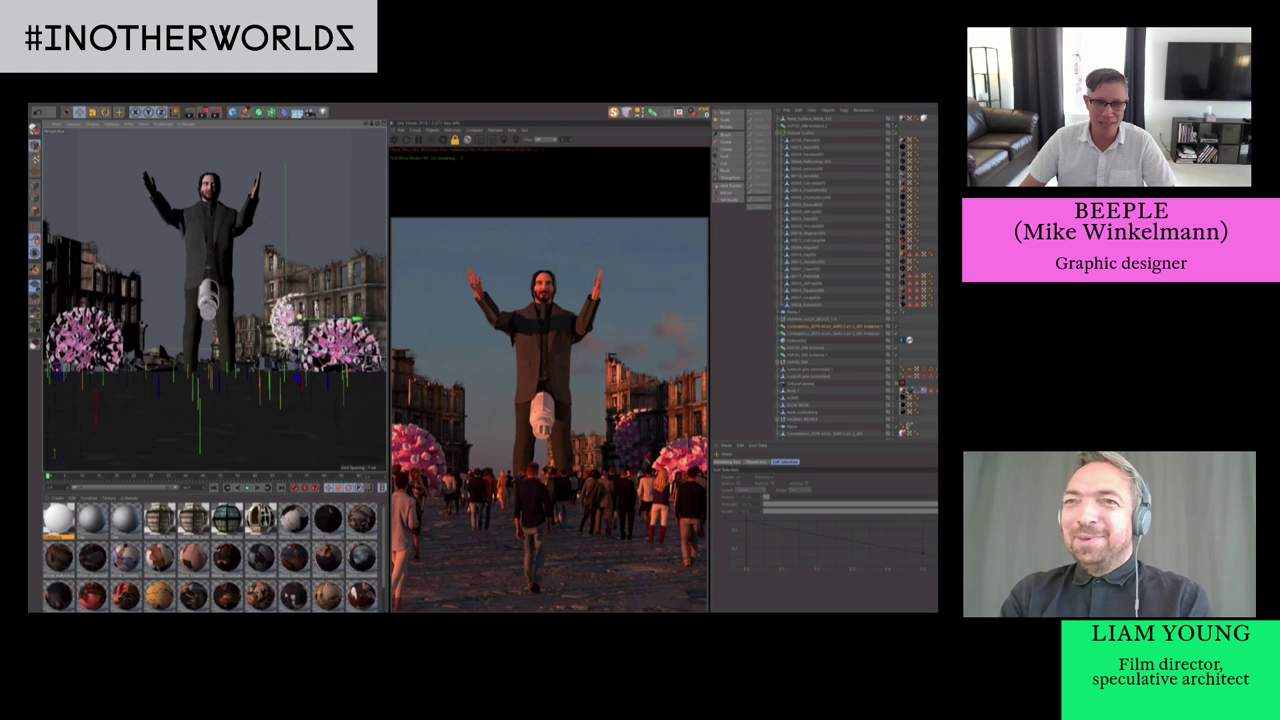
pyautogui.hotkey('ctrl', 'c')
pyautogui.hotkey('ctrl', 'v')
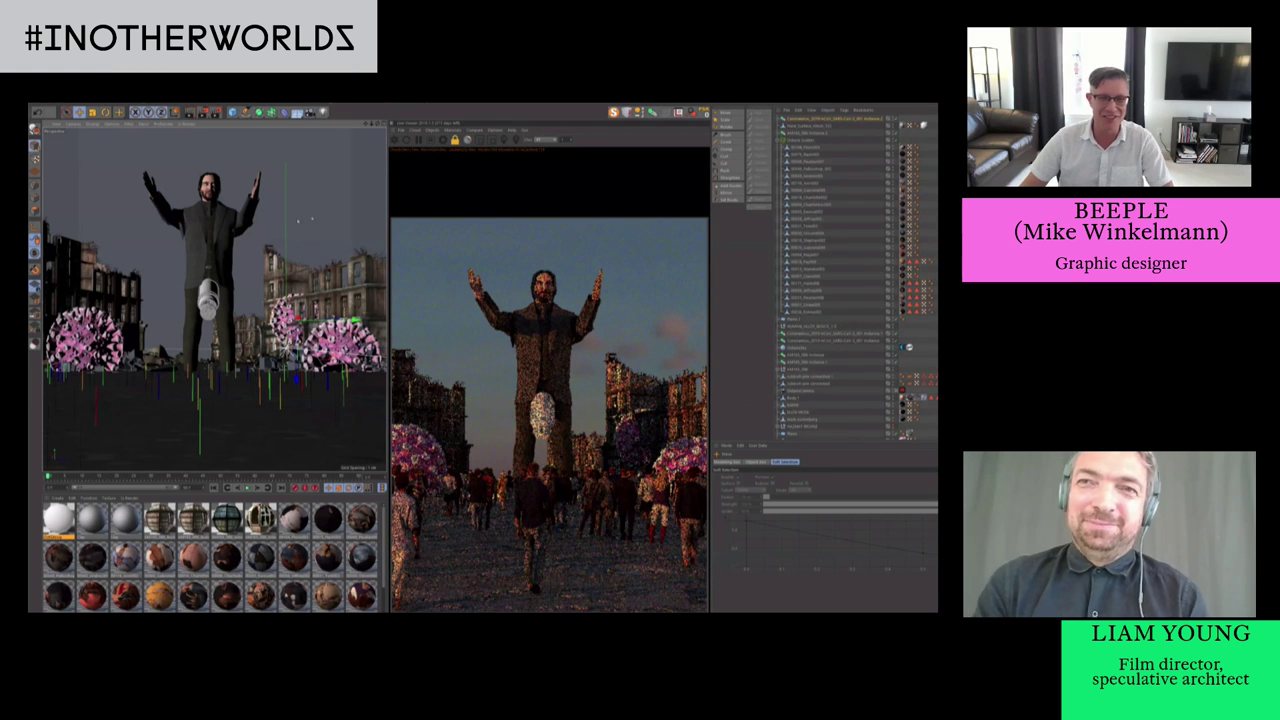
pyautogui.moveTo(348, 319); pyautogui.dragTo(276, 271)
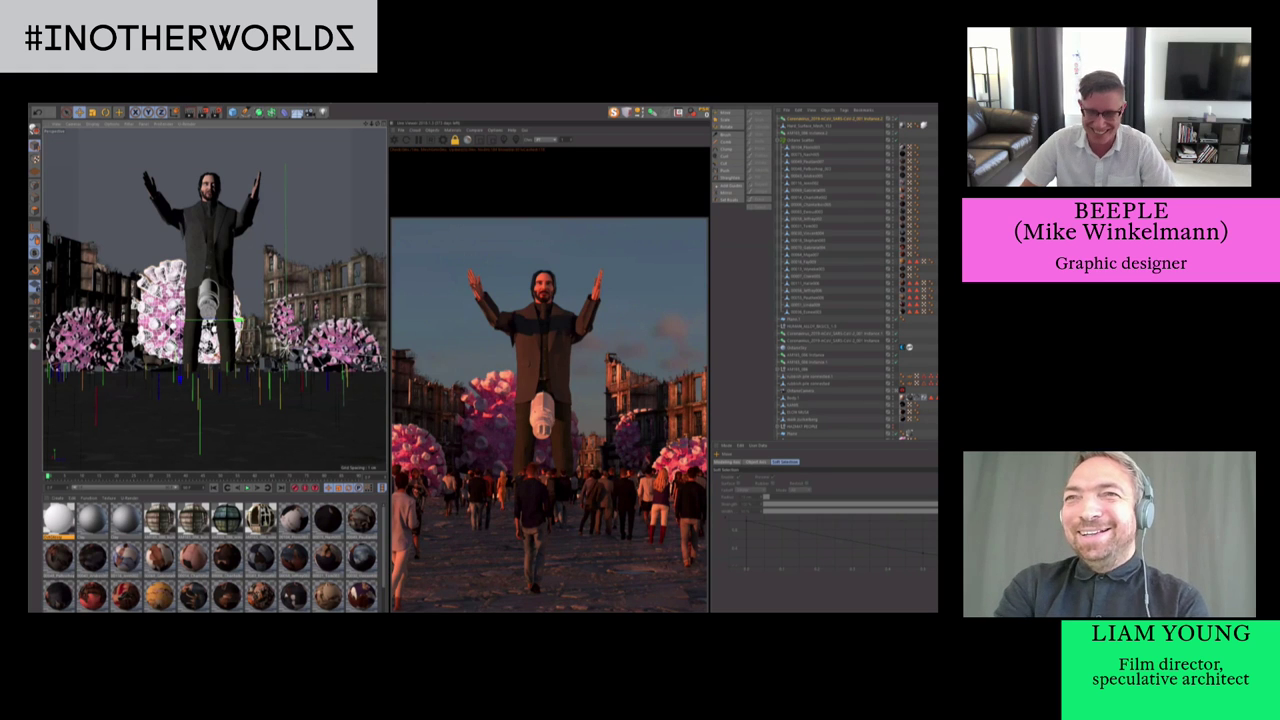
# Adjust the copied coronavirus model's size and position so it stands behind the giant man, partly to one side
pyautogui.moveTo(175, 318); pyautogui.dragTo(248, 323)
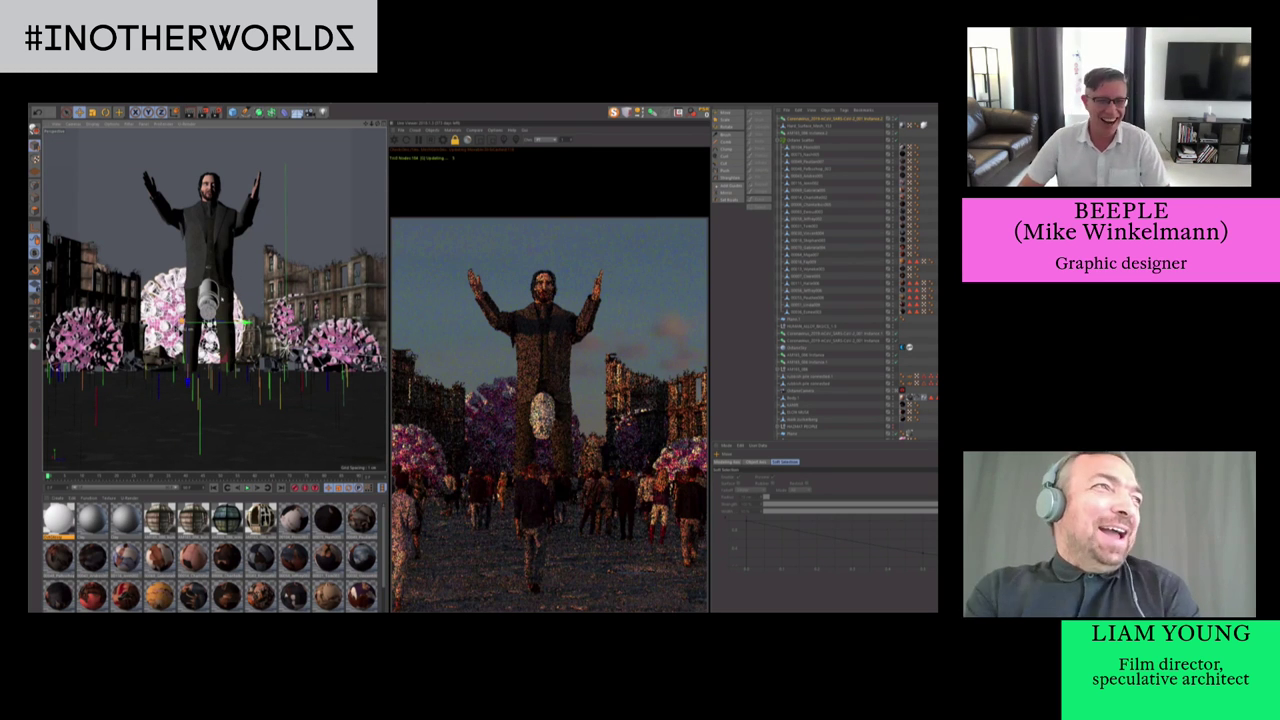
pyautogui.moveTo(187, 381); pyautogui.dragTo(205, 387)
pyautogui.press('t')
pyautogui.moveTo(264, 328)
pyautogui.mouseDown()
pyautogui.moveTo(238, 328)
pyautogui.moveTo(272, 328)
pyautogui.mouseUp()
pyautogui.press('e')
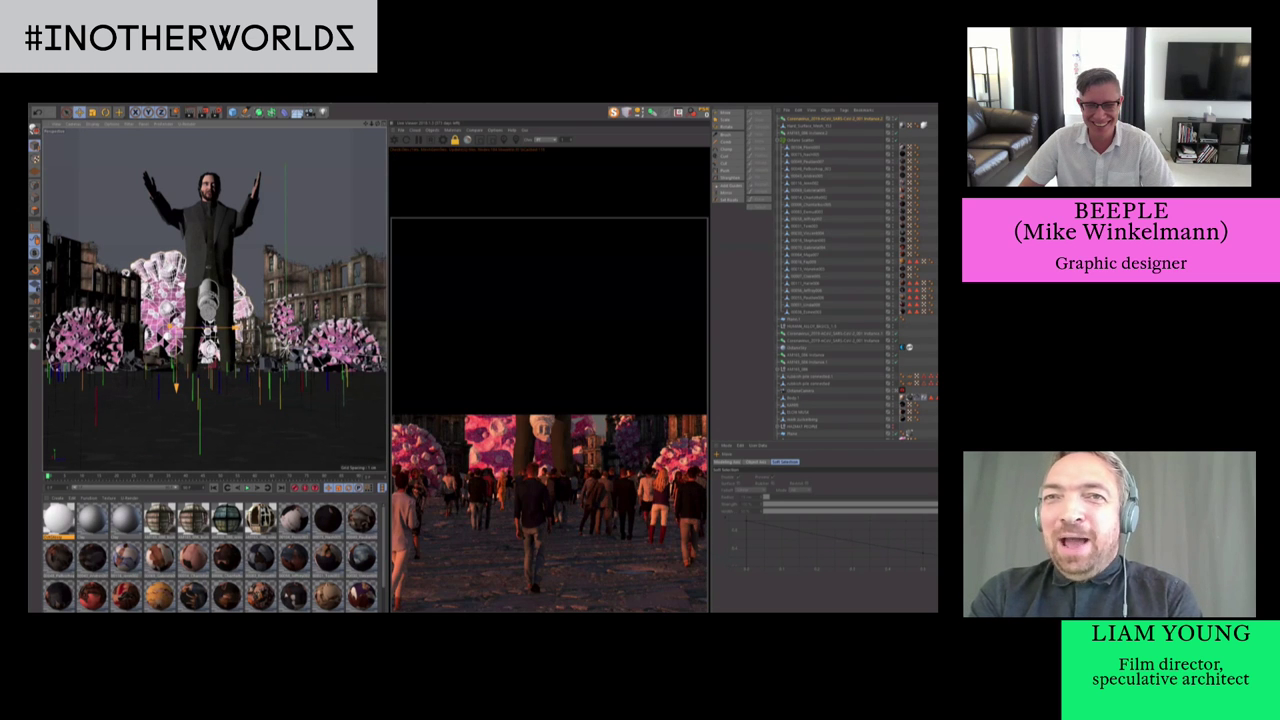
pyautogui.moveTo(177, 388); pyautogui.dragTo(162, 382)
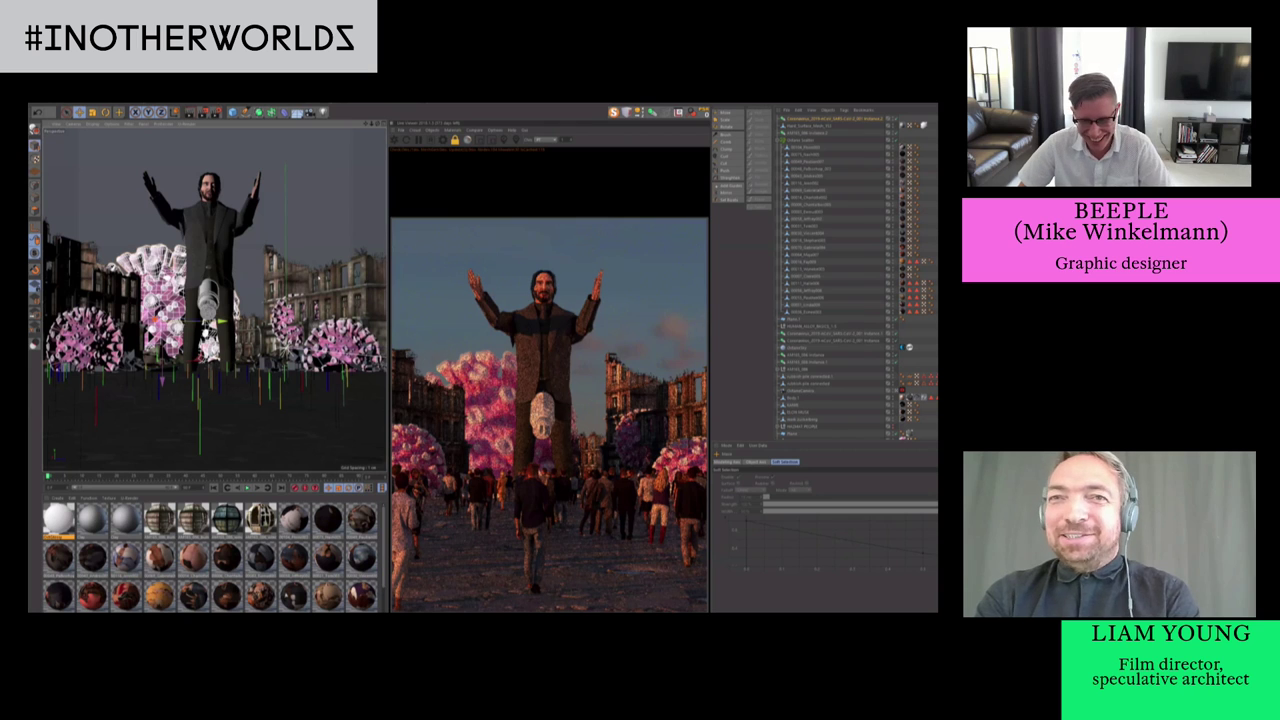
# Scale the cylindrical mesh in front of the giant man's hips, adjusting its length
pyautogui.click(208, 299)
pyautogui.press('t')
pyautogui.moveTo(210, 243); pyautogui.dragTo(211, 214)
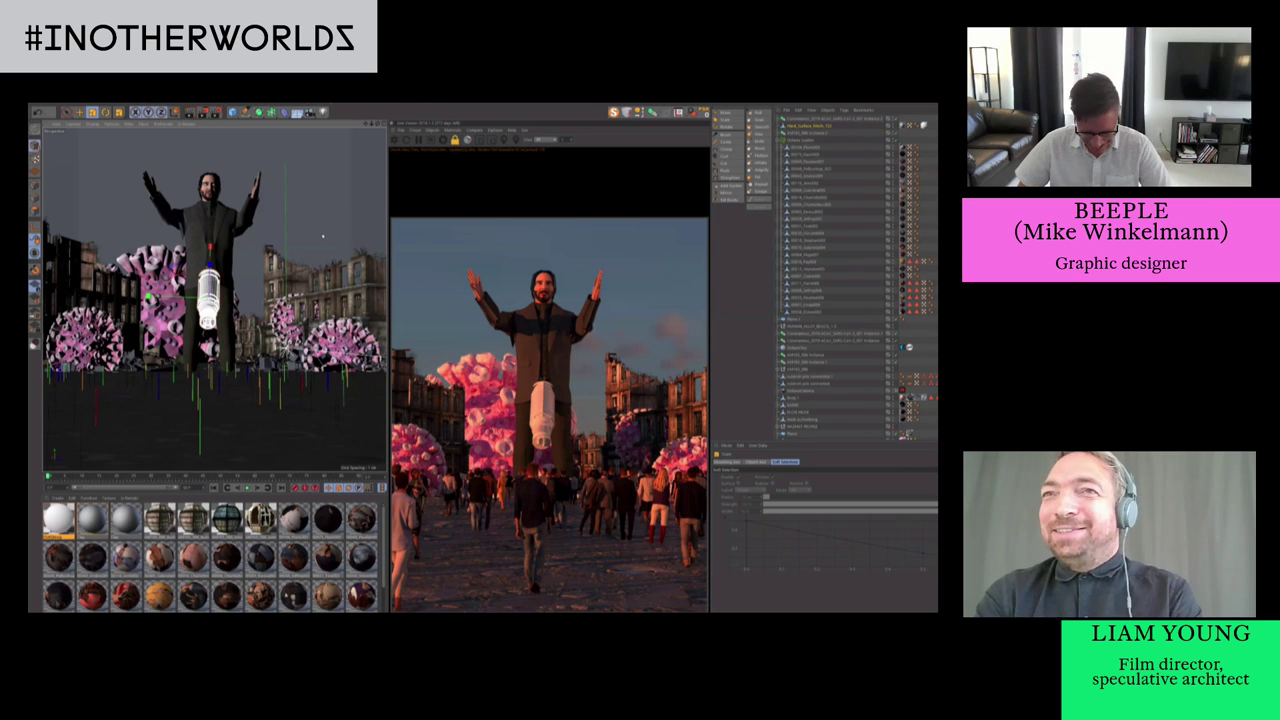
pyautogui.moveTo(323, 236); pyautogui.dragTo(301, 237)
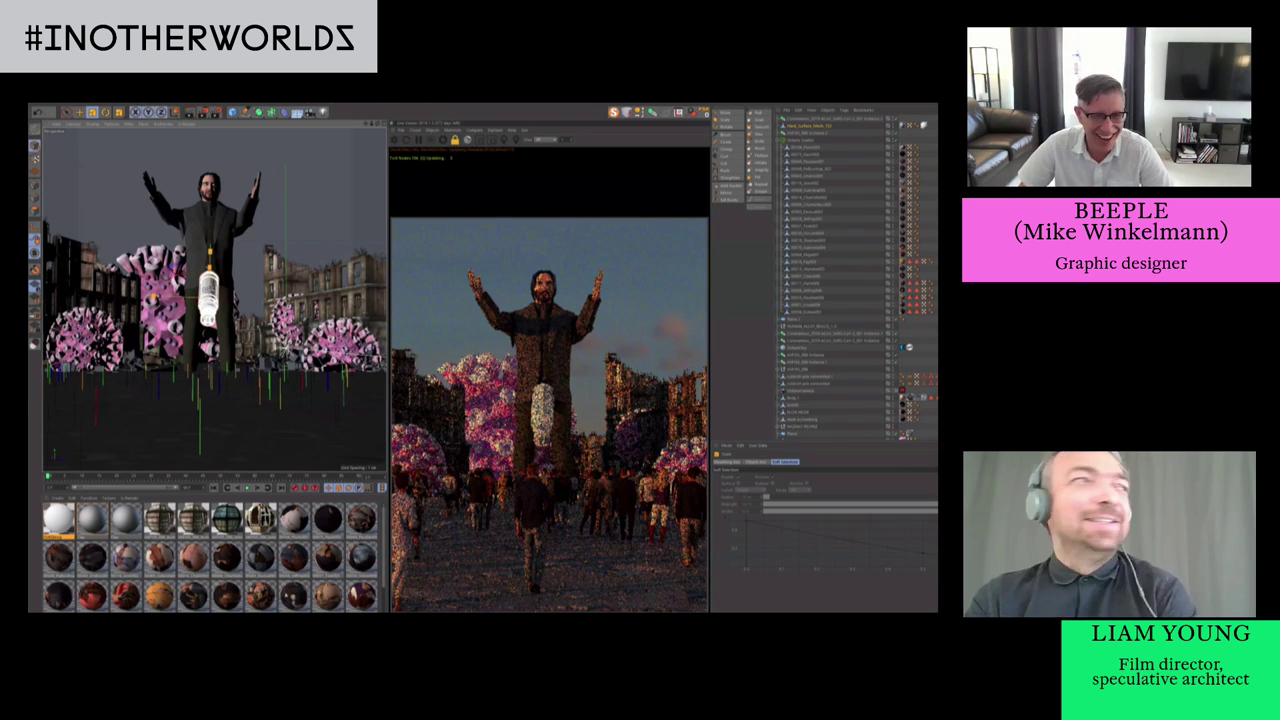
# Adjust the tilt of the cylindrical mesh in front of the giant man and clear the selection
pyautogui.press('r')
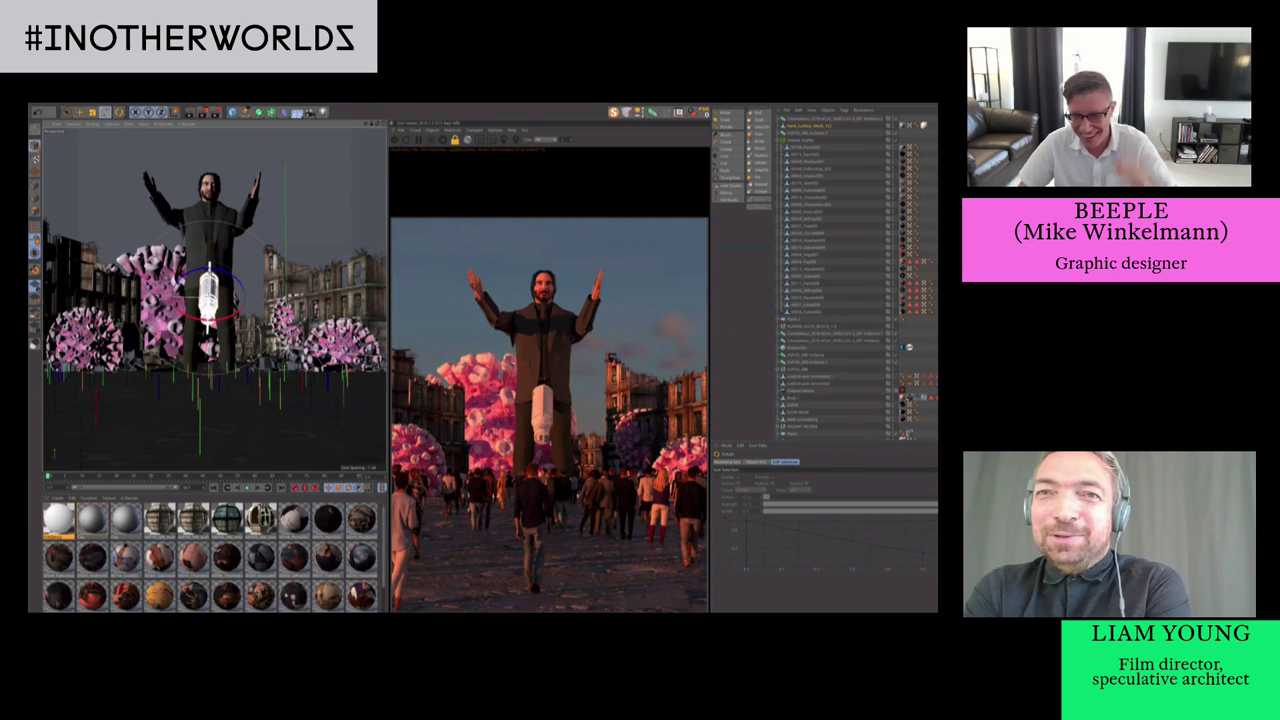
pyautogui.moveTo(160, 429)
pyautogui.mouseDown()
pyautogui.moveTo(183, 429)
pyautogui.moveTo(160, 429)
pyautogui.mouseUp()
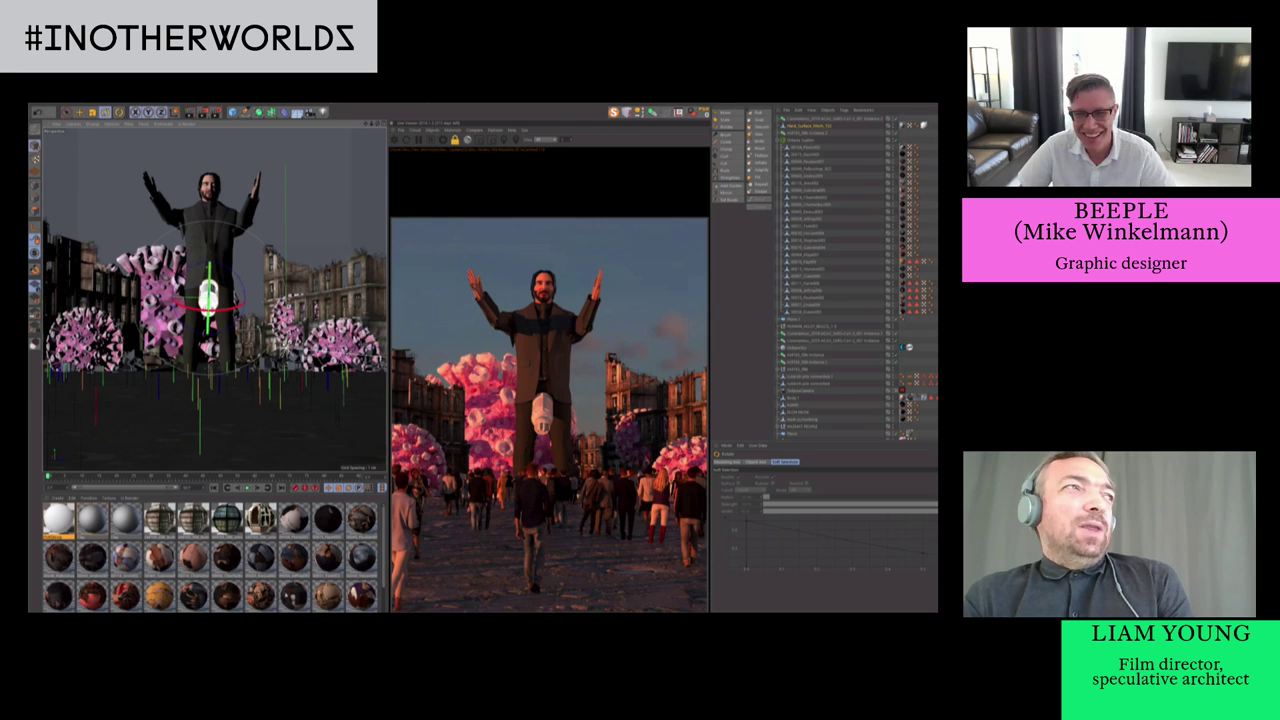
pyautogui.keyDown('alt'); pyautogui.moveTo(445, 131); pyautogui.dragTo(448, 132, button='middle'); pyautogui.keyUp('alt')
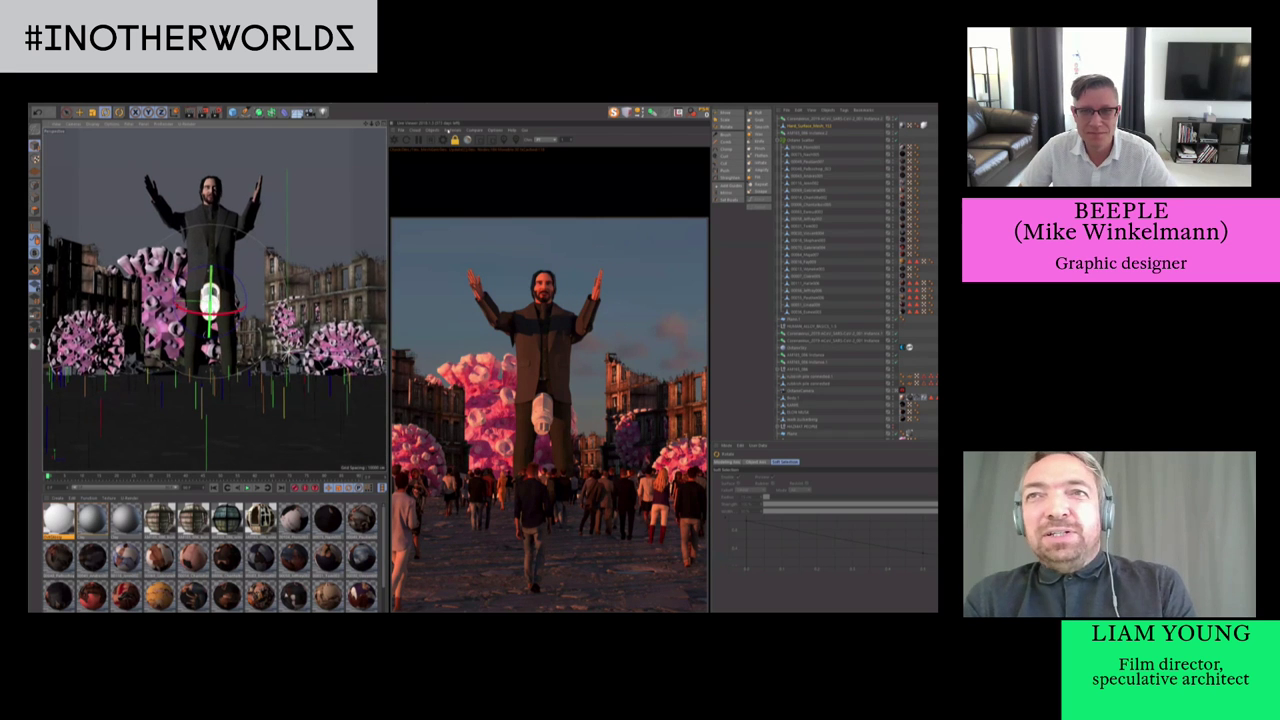
pyautogui.click(452, 131)
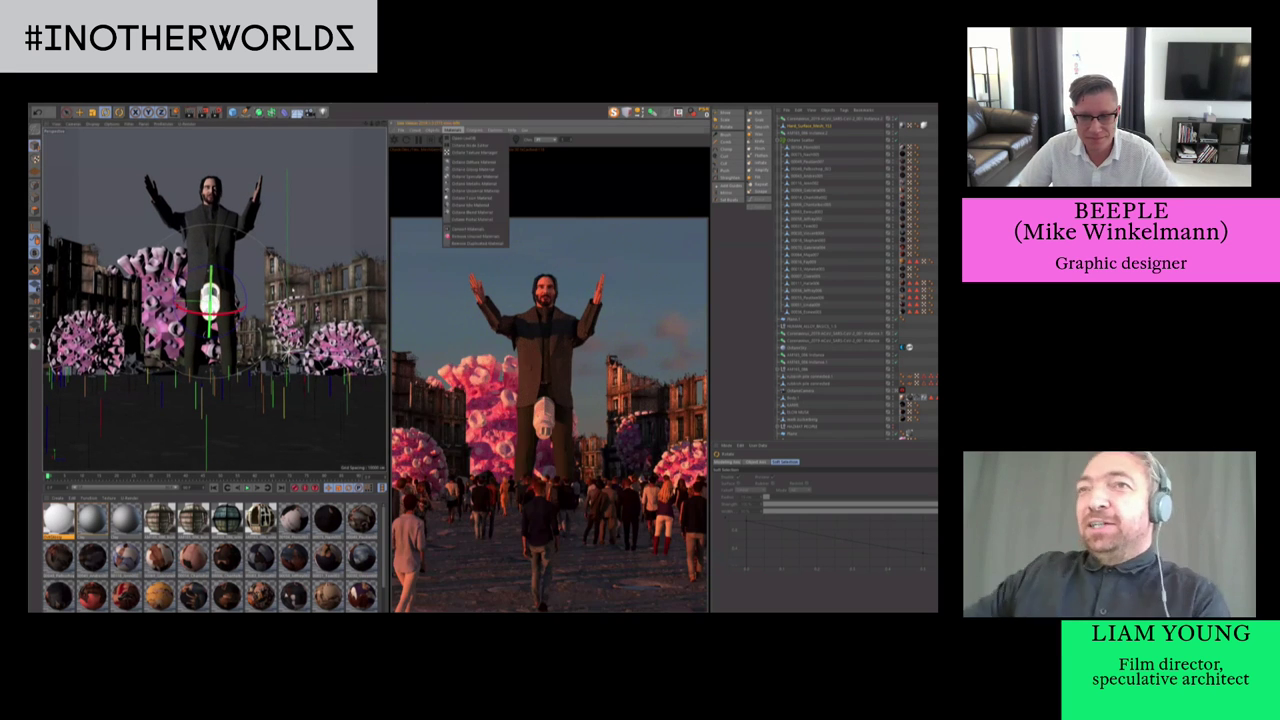
pyautogui.click(296, 281)
pyautogui.keyDown('alt'); pyautogui.moveTo(296, 281); pyautogui.dragTo(291, 283, button='middle'); pyautogui.keyUp('alt')
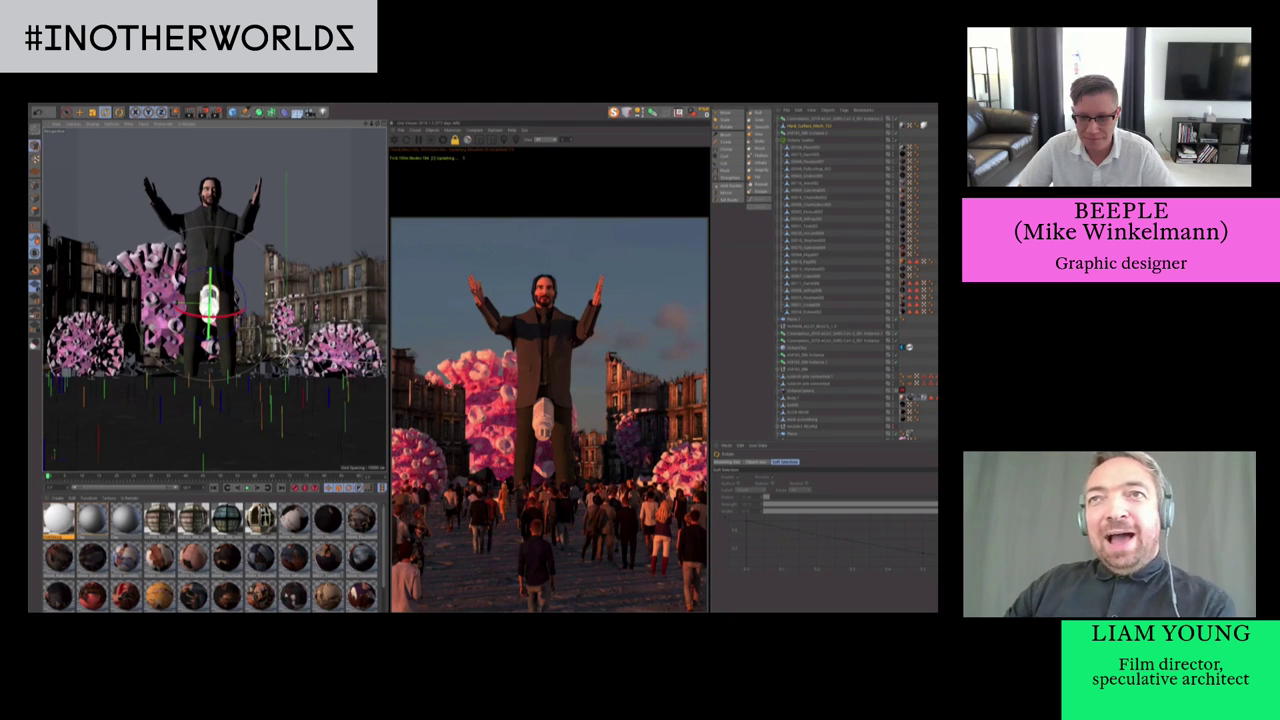
pyautogui.hotkey('ctrl', 'shift', 'a')
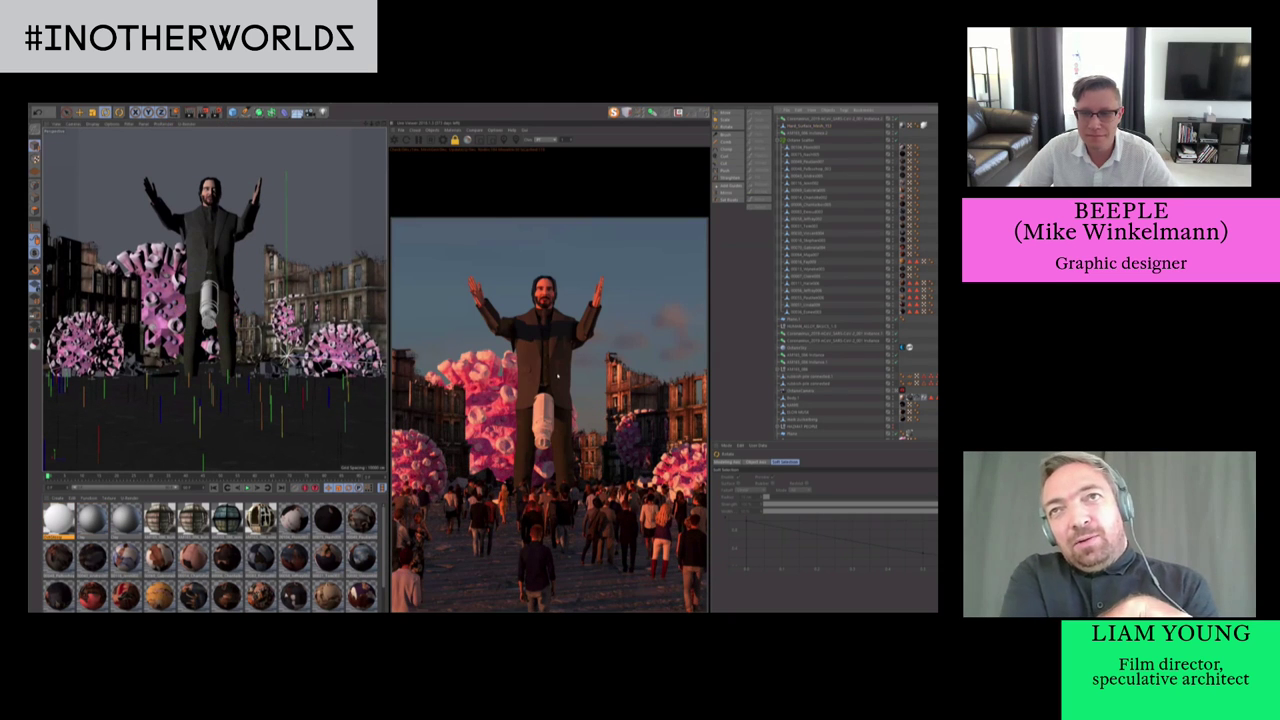
# Browse the robot arm, sphere detail and hard-surface part folders of the model library for another asset
pyautogui.click(404, 105)
pyautogui.click(430, 138)
pyautogui.scroll(-5, 95, 232)
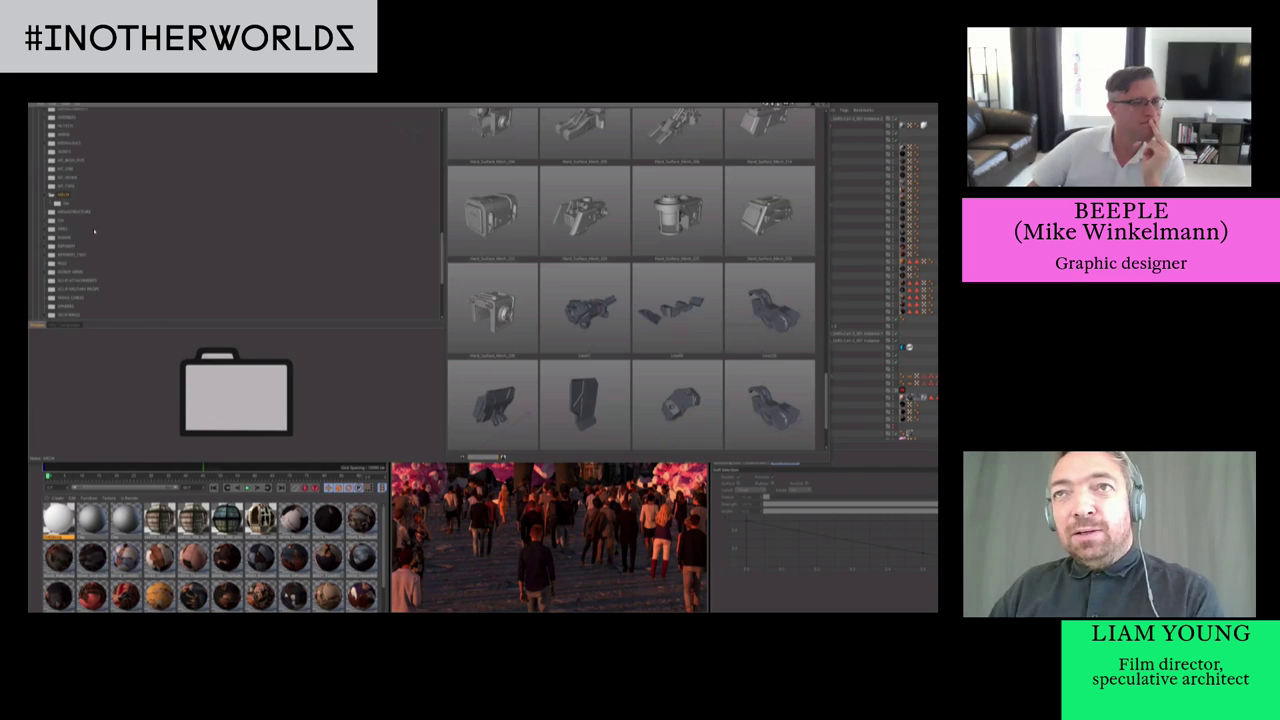
pyautogui.scroll(-2, 92, 228)
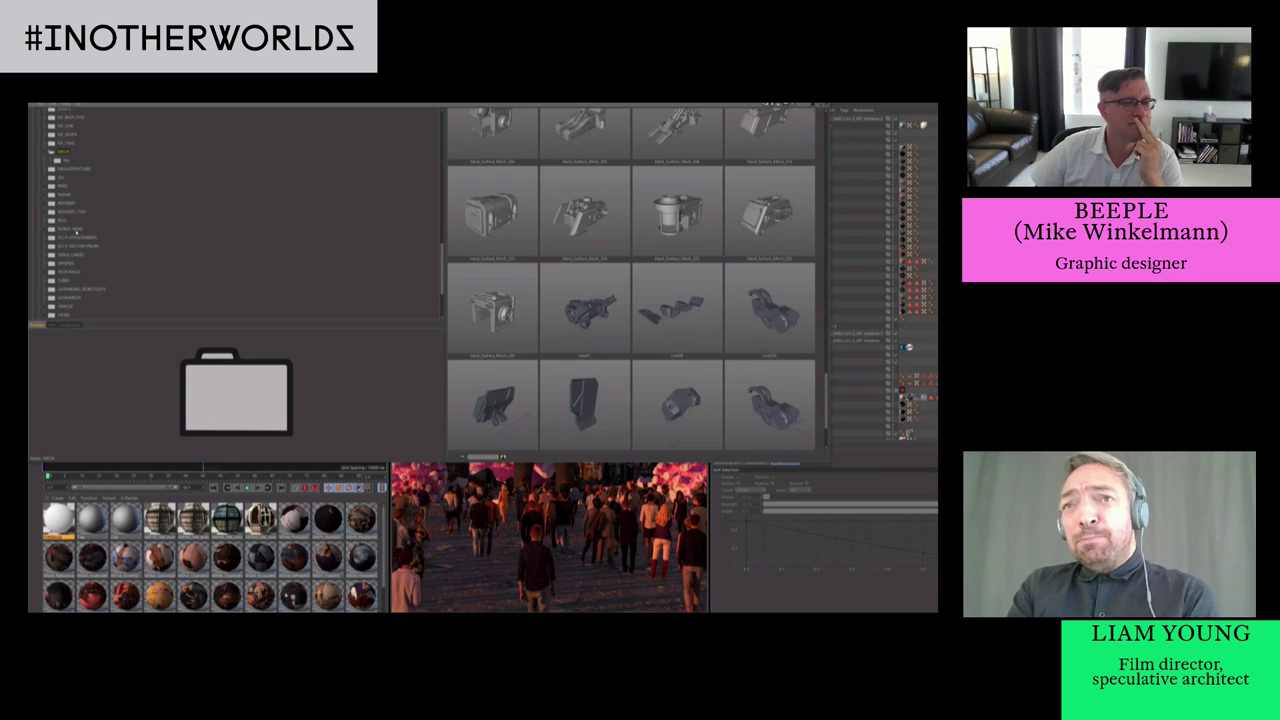
pyautogui.click(72, 229)
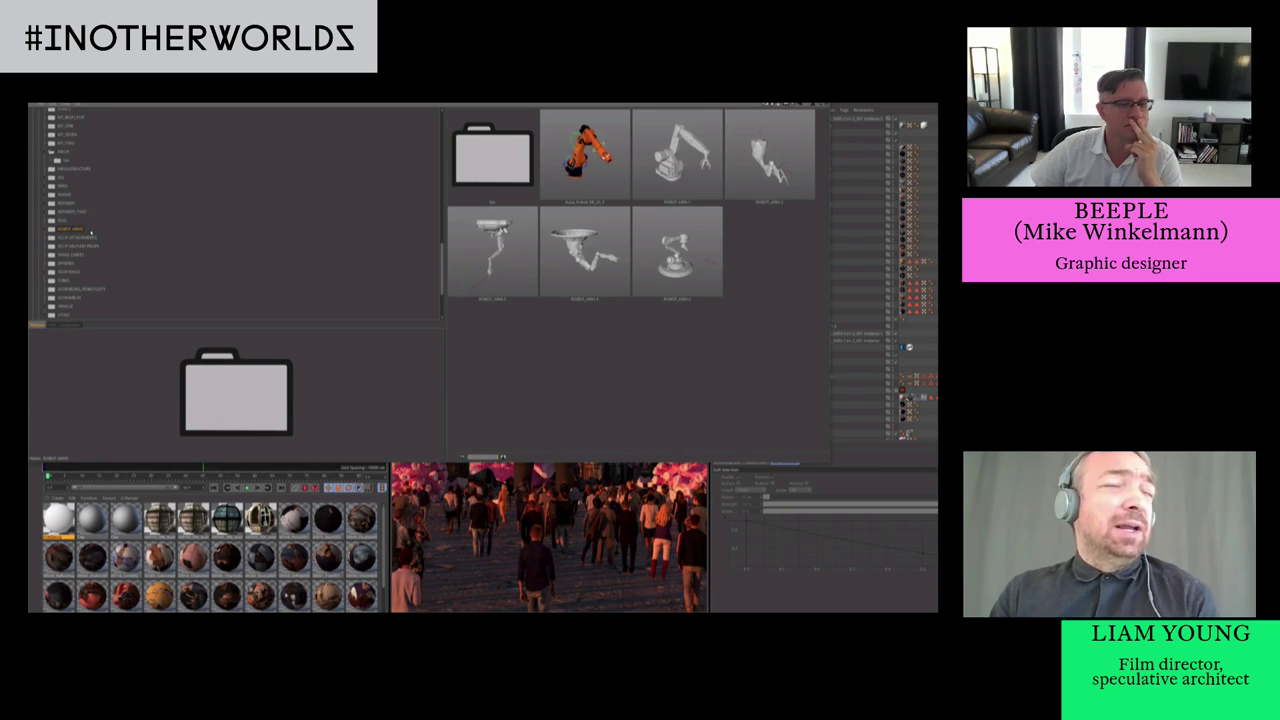
pyautogui.scroll(2, 90, 226)
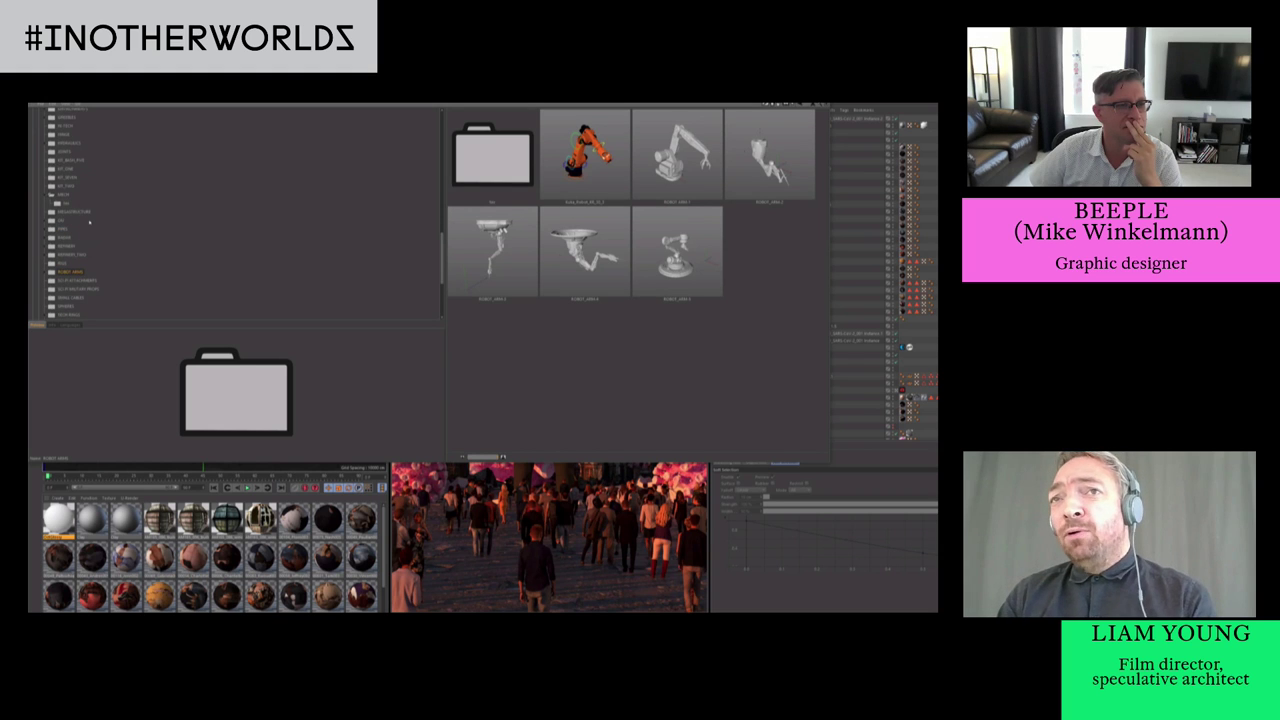
pyautogui.scroll(-2, 89, 223)
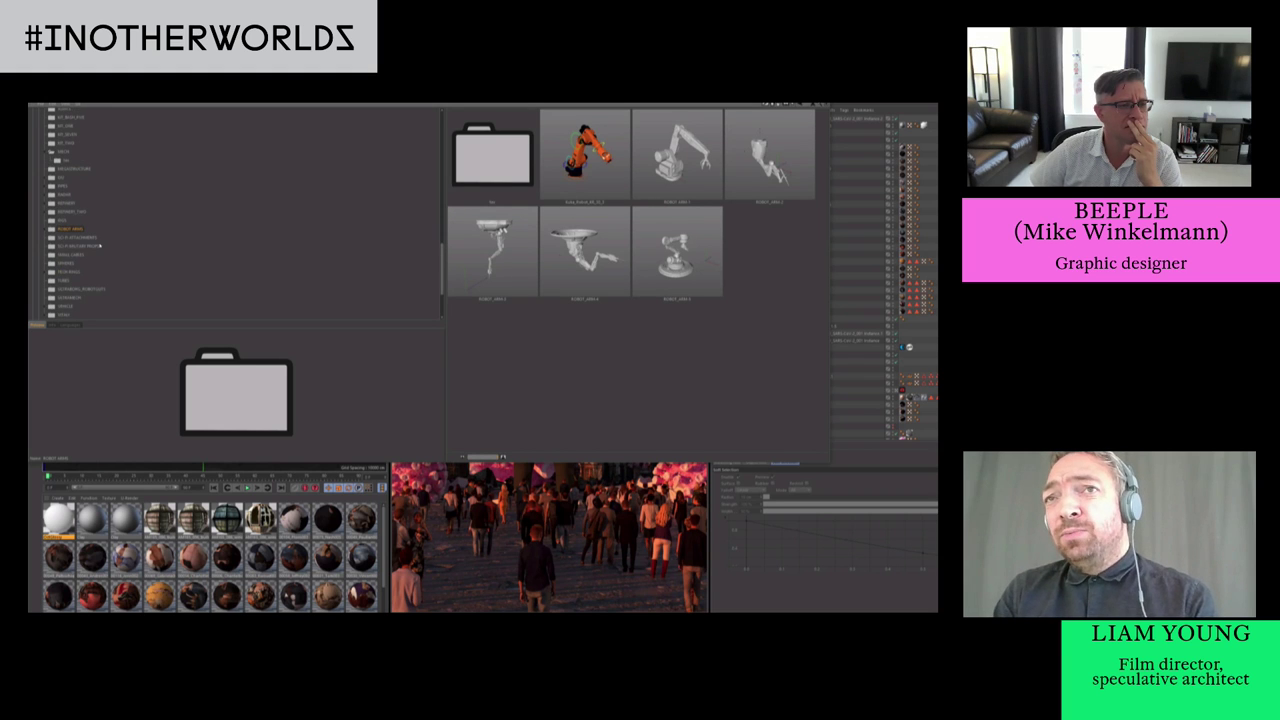
pyautogui.click(66, 263)
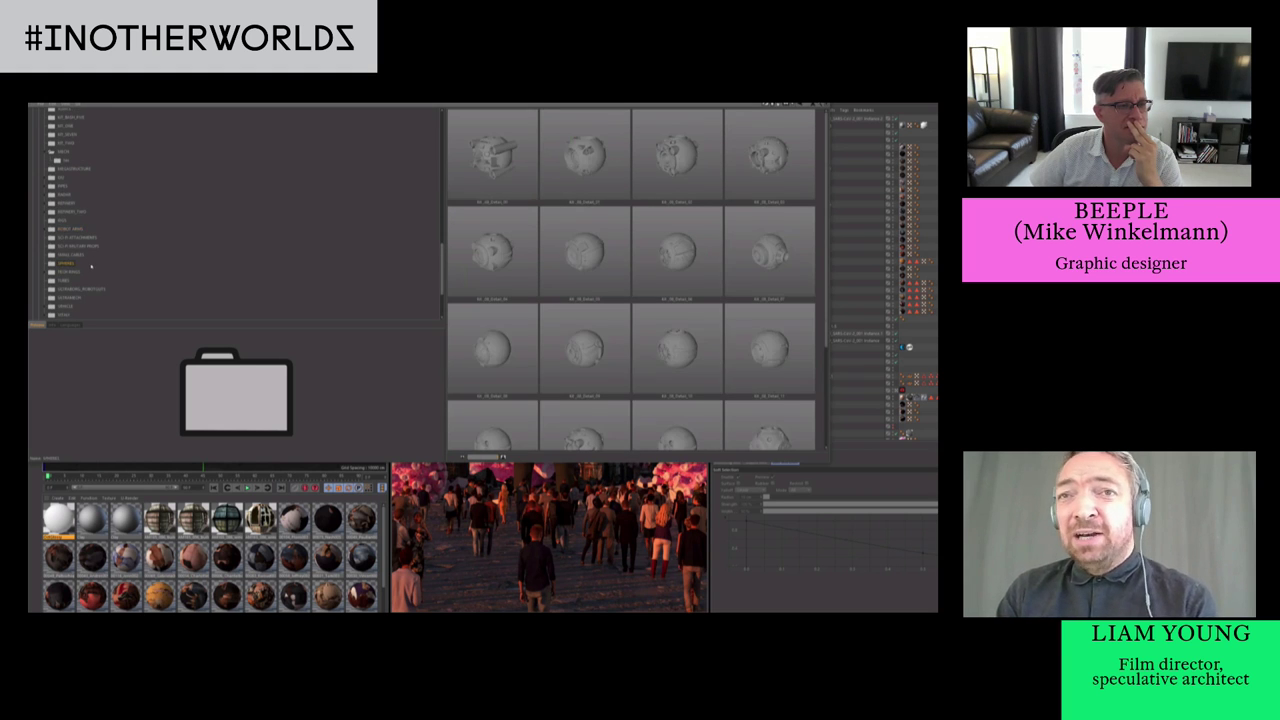
pyautogui.scroll(-2, 91, 266)
pyautogui.click(71, 257)
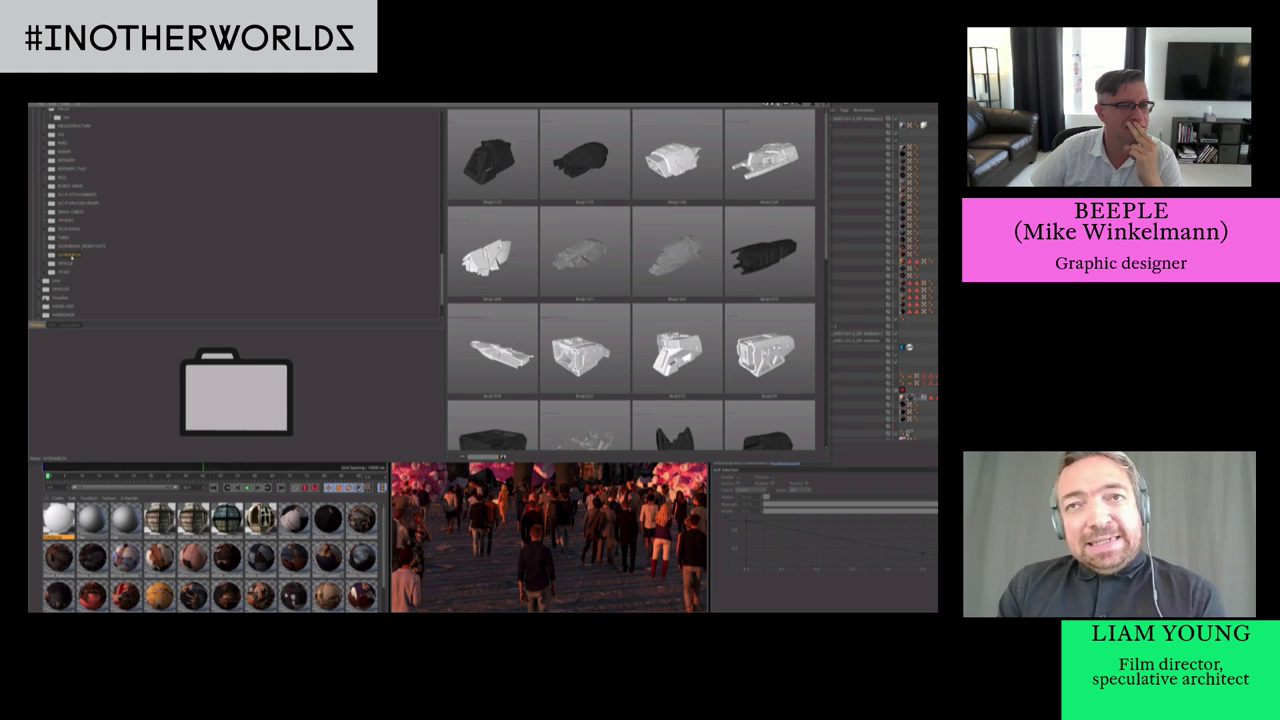
# Find the splash model in the library's other asset folders and load it into the scene
pyautogui.scroll(4, 71, 256)
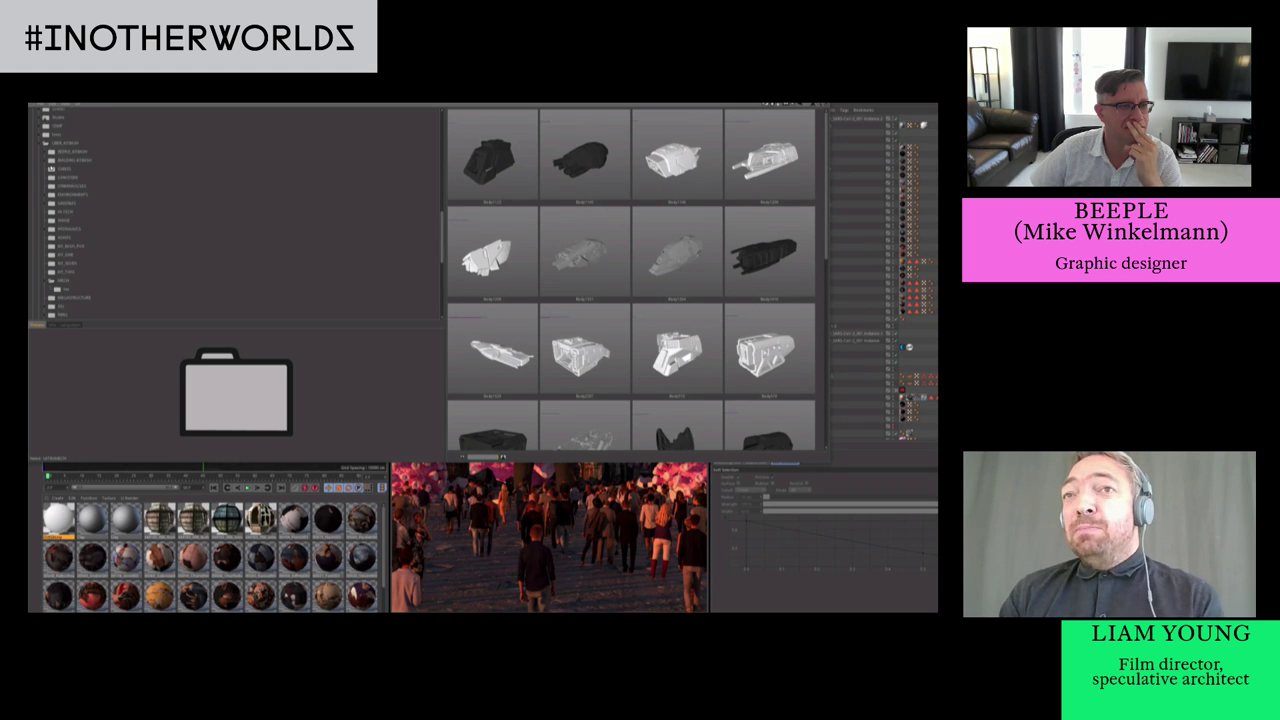
pyautogui.click(39, 143)
pyautogui.click(57, 186)
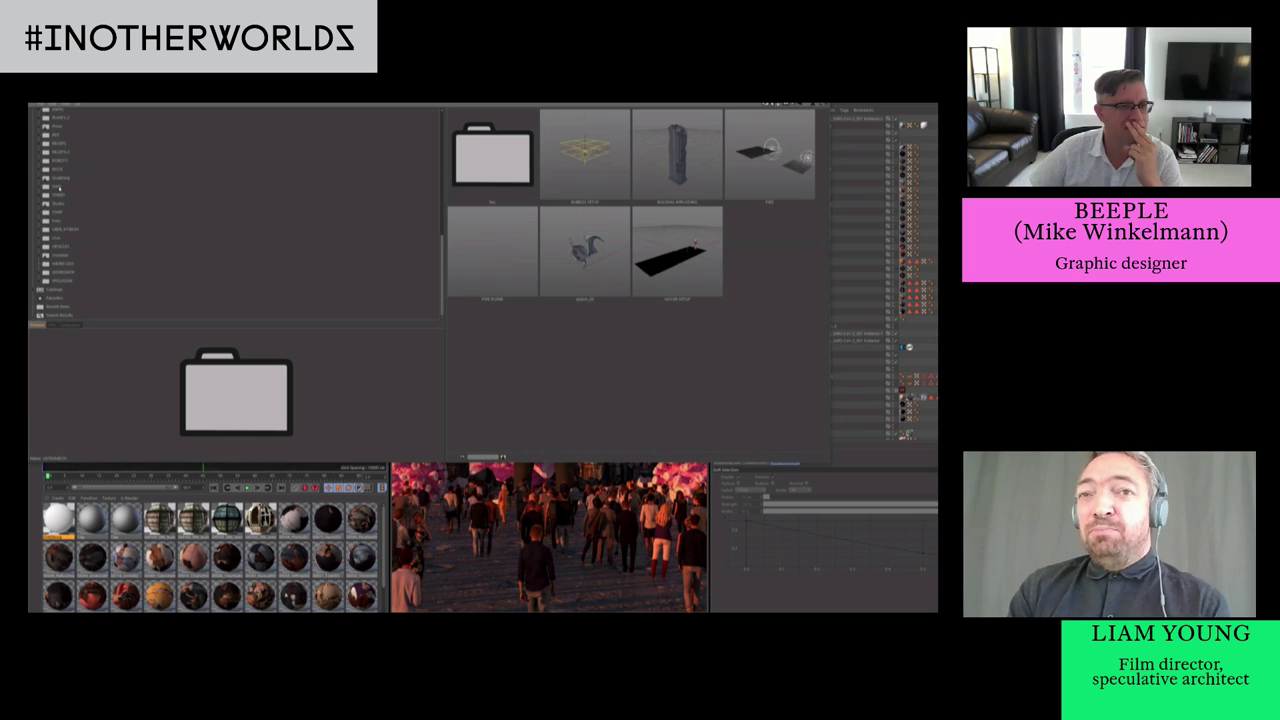
pyautogui.click(589, 281)
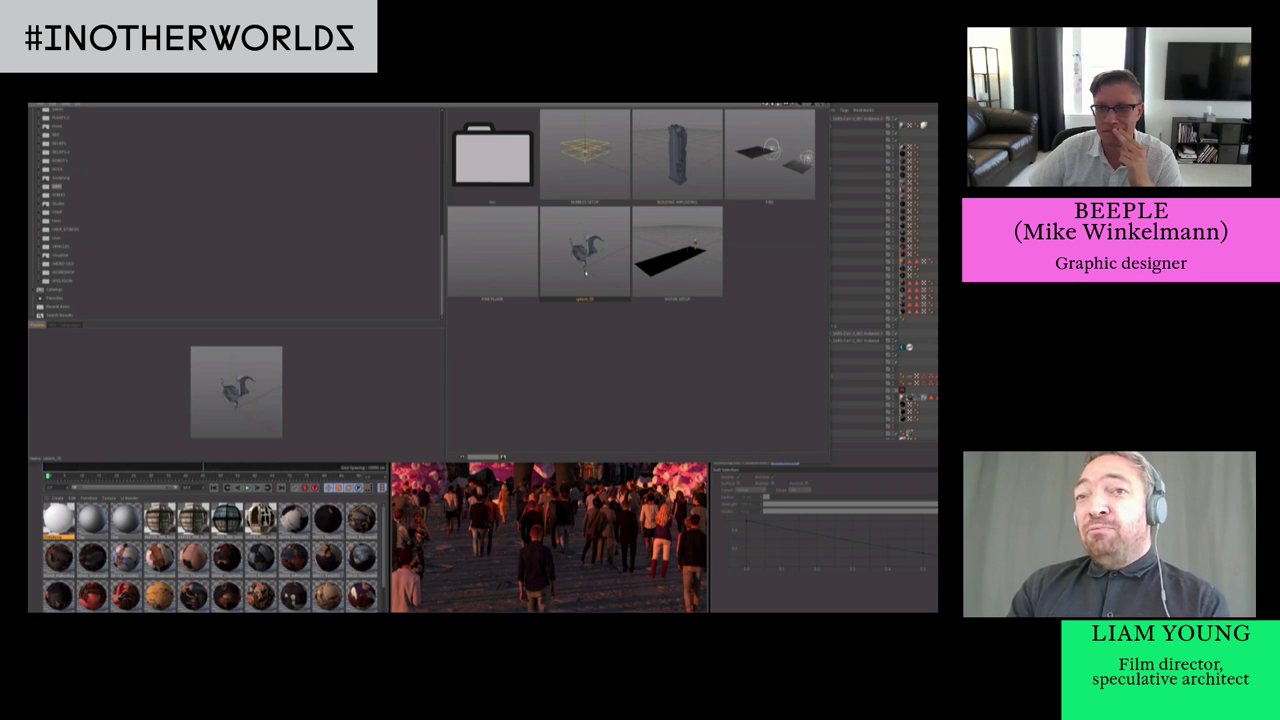
pyautogui.doubleClick(586, 272)
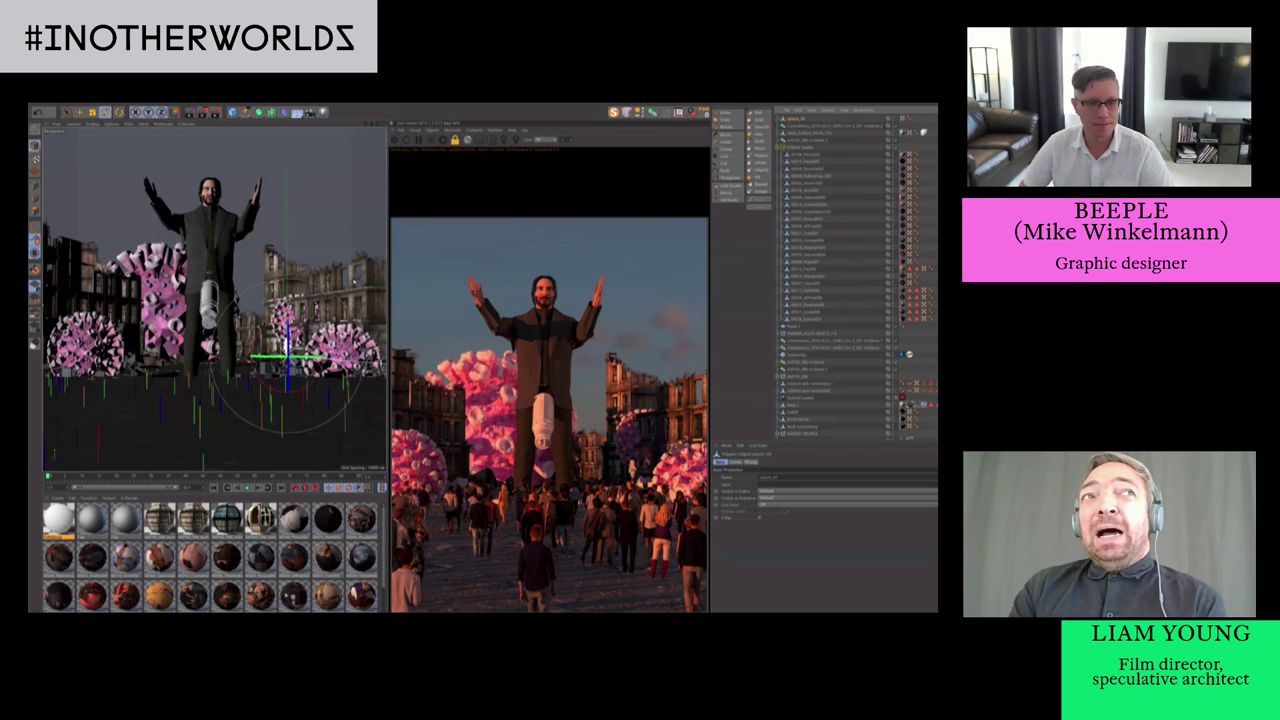
# Place the splash mesh at the lower end of the cylindrical mesh and adjust its size
pyautogui.press('e')
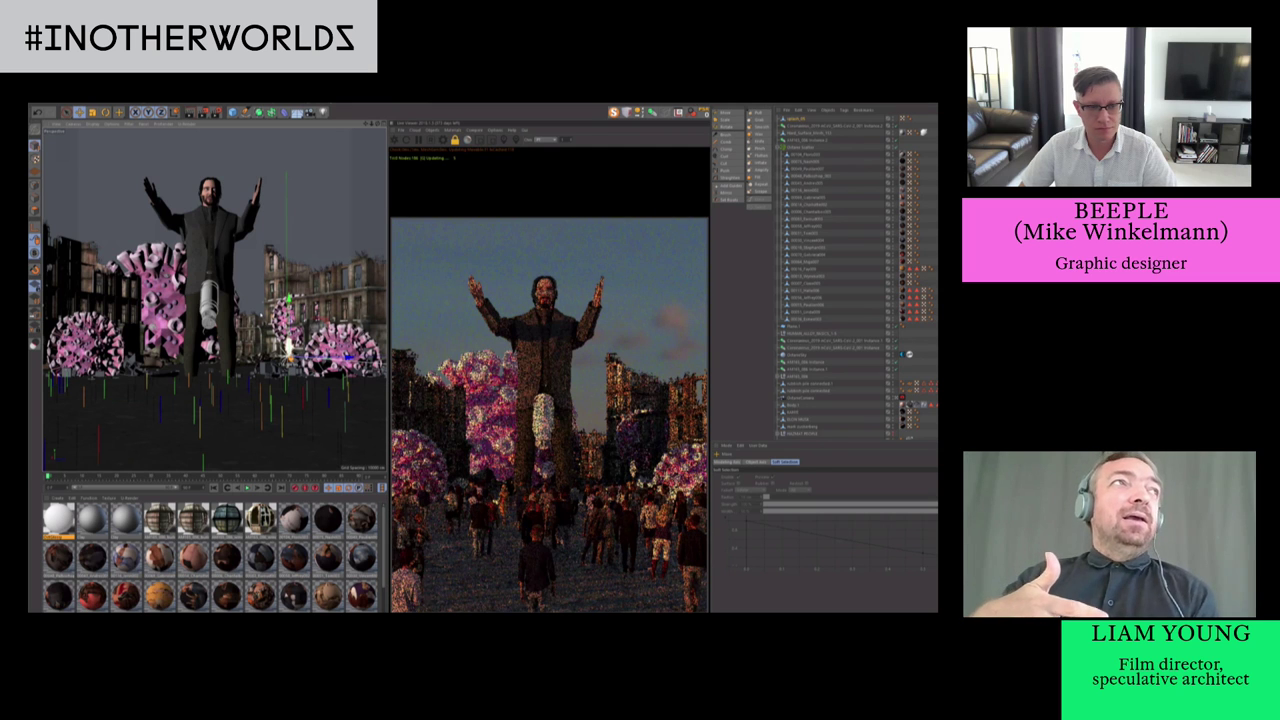
pyautogui.moveTo(291, 366); pyautogui.dragTo(196, 367)
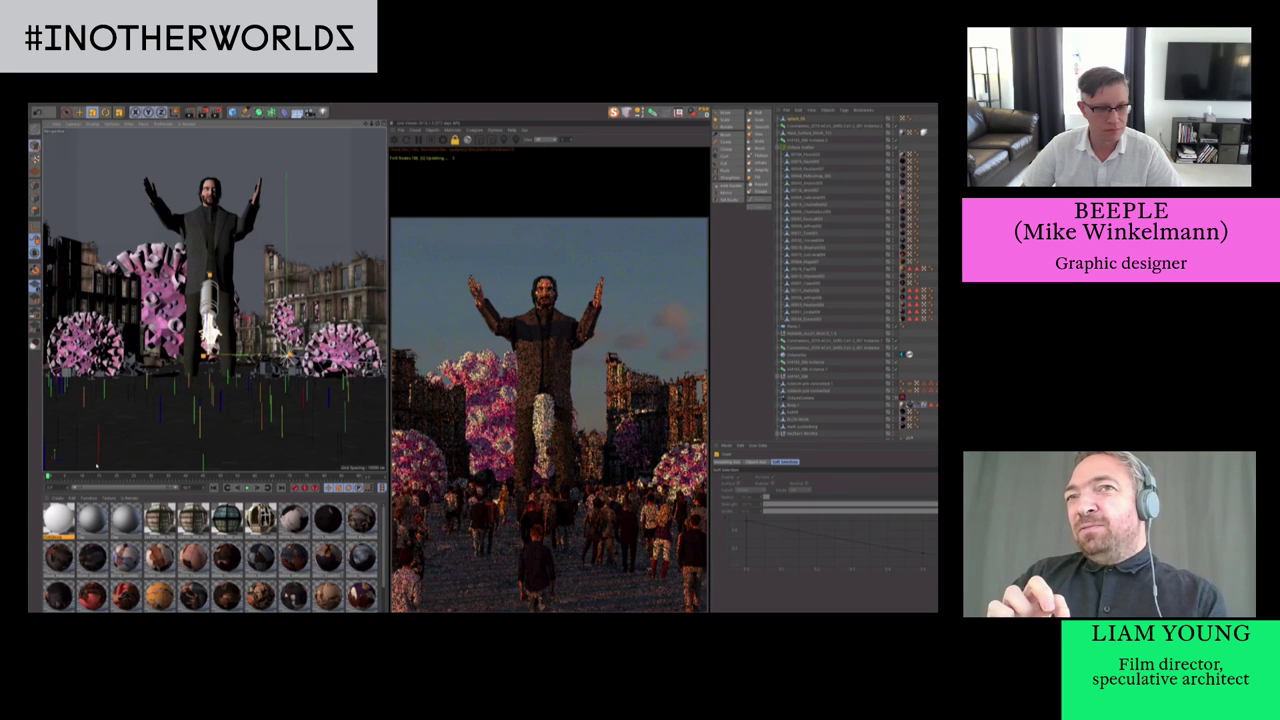
pyautogui.press('e')
# Create a new Octane material and apply it to the splash mesh
pyautogui.click(453, 130)
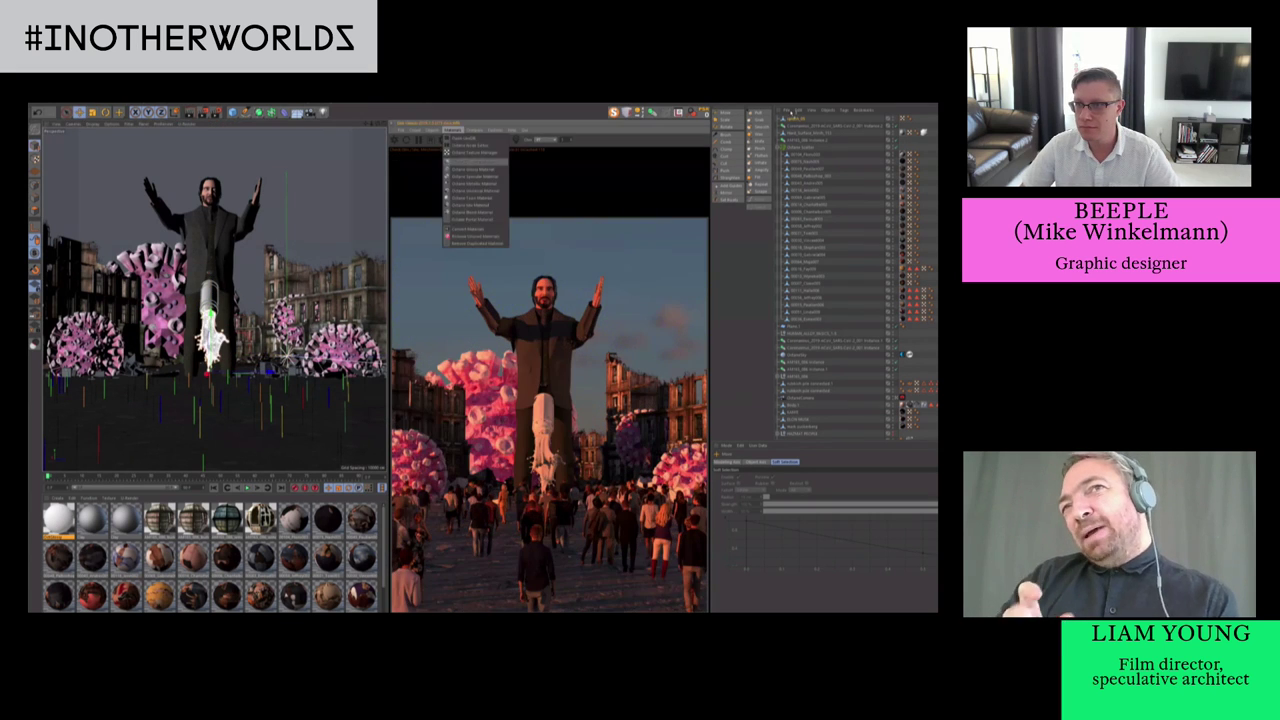
pyautogui.click(472, 162)
pyautogui.moveTo(58, 520); pyautogui.dragTo(796, 119)
pyautogui.click(796, 119)
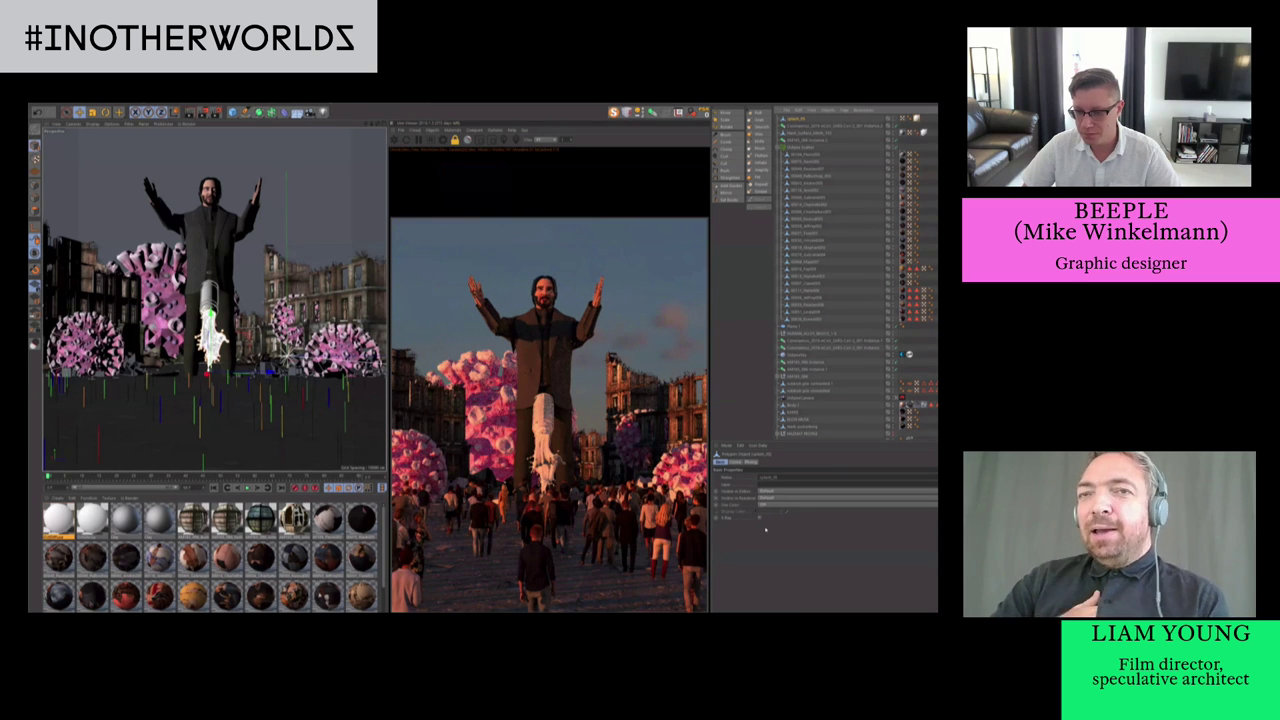
# Set the new splash material's diffuse colour to a saturated green
pyautogui.click(58, 520)
pyautogui.click(738, 527)
pyautogui.click(749, 522)
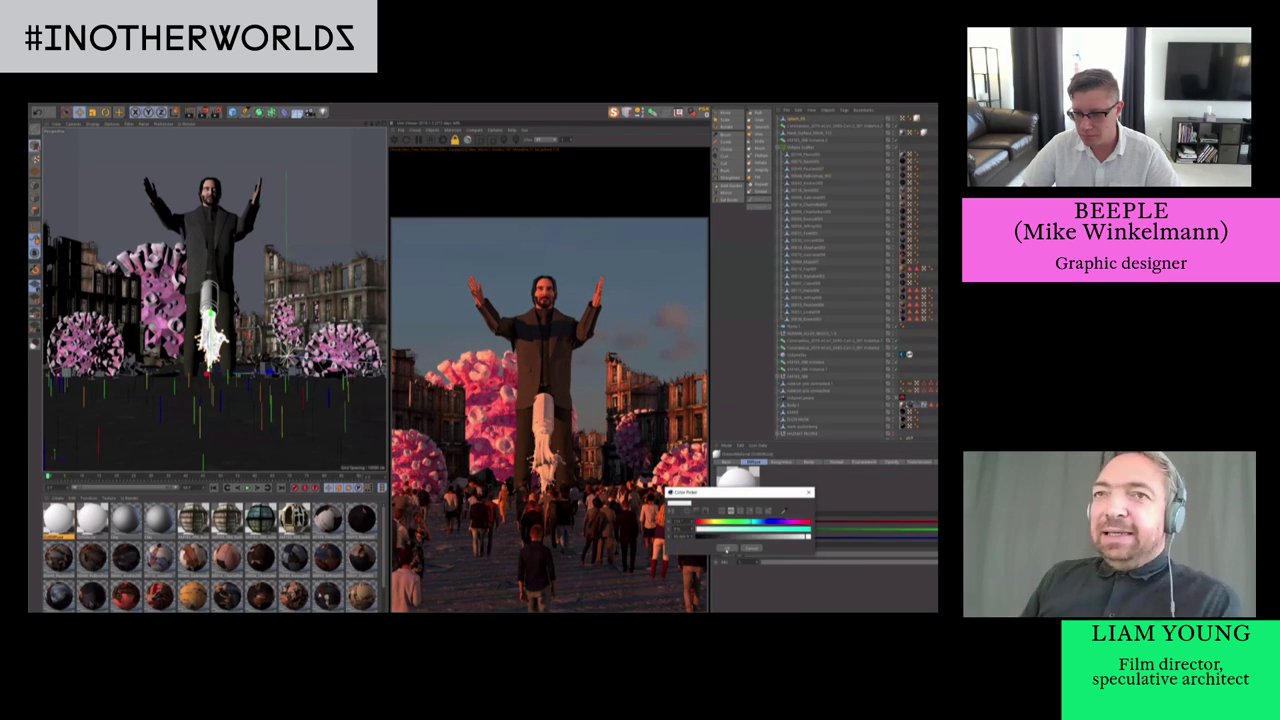
pyautogui.click(810, 529)
pyautogui.click(727, 548)
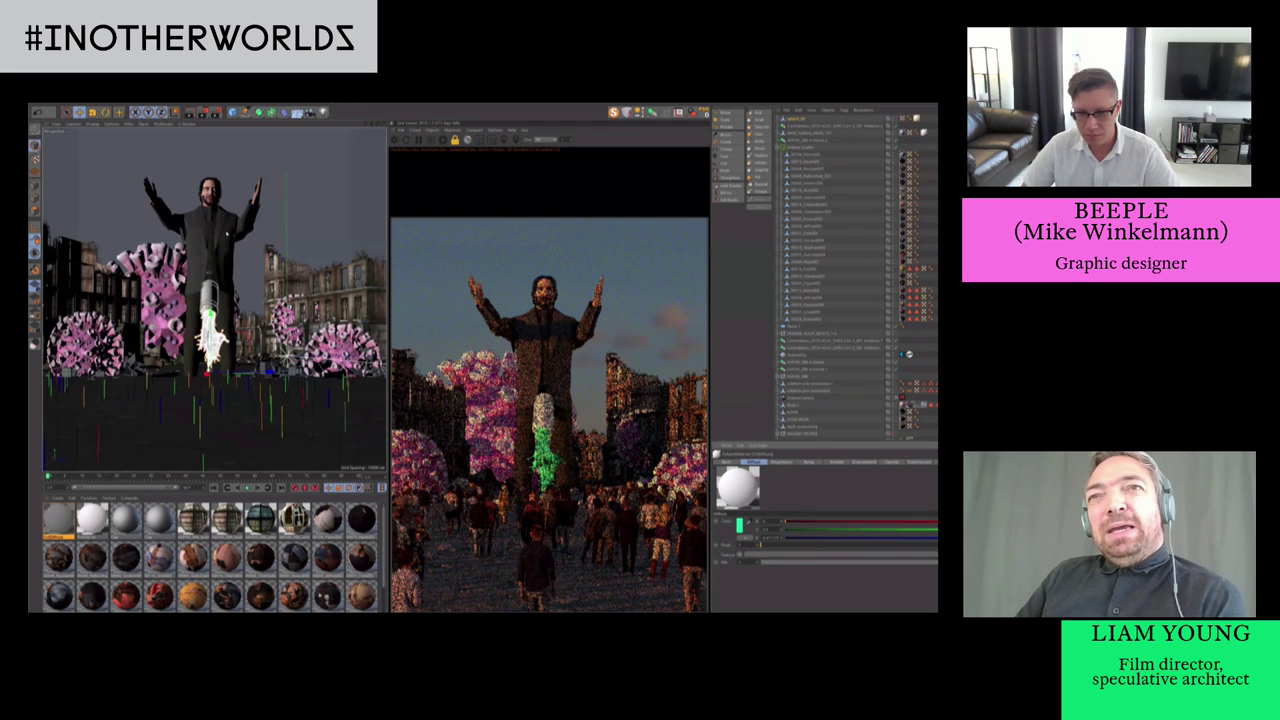
# Fine-tune the green splash's size and position beneath the end of the cylindrical mesh
pyautogui.press('t')
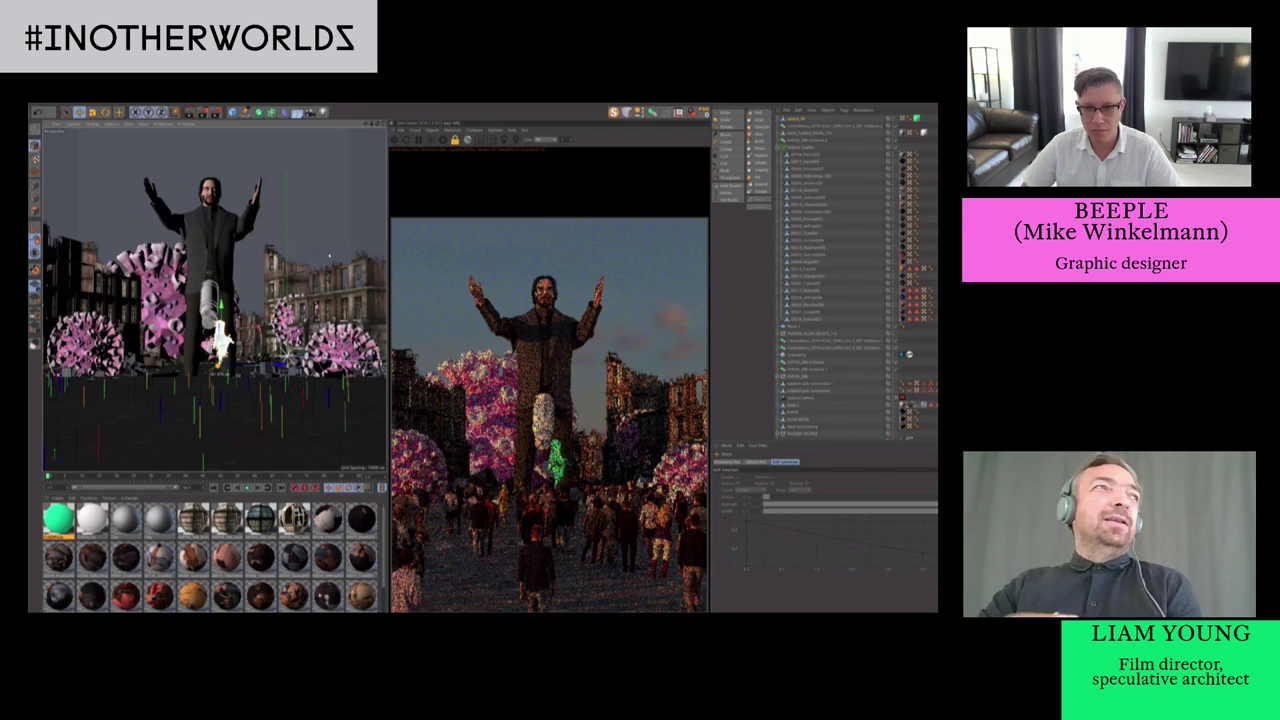
pyautogui.moveTo(330, 252); pyautogui.dragTo(260, 205)
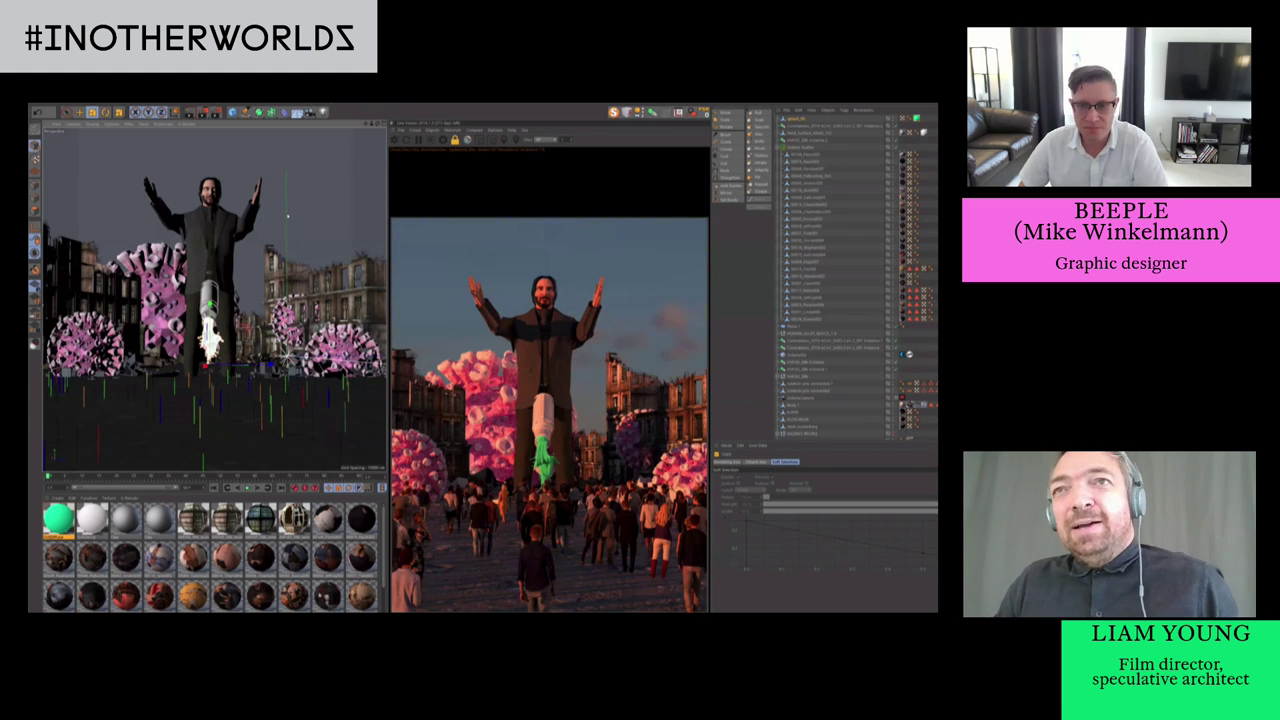
pyautogui.press('t')
pyautogui.click(211, 240)
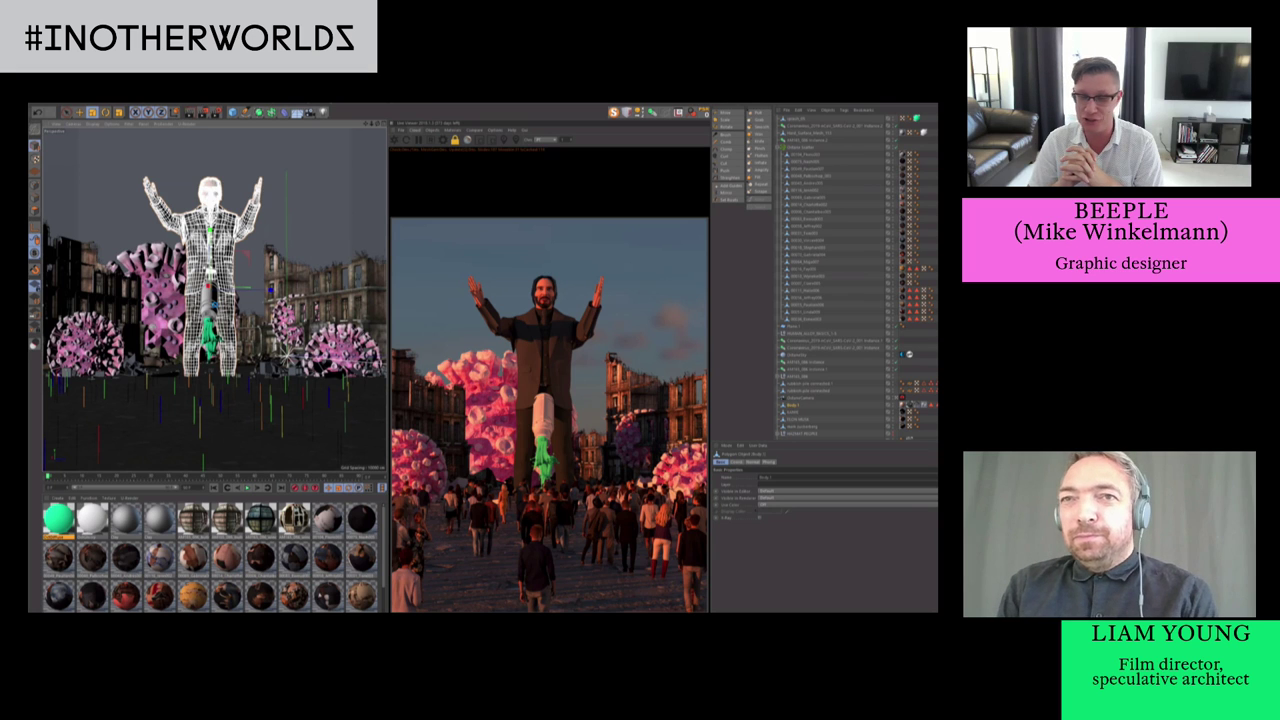
pyautogui.click(209, 298)
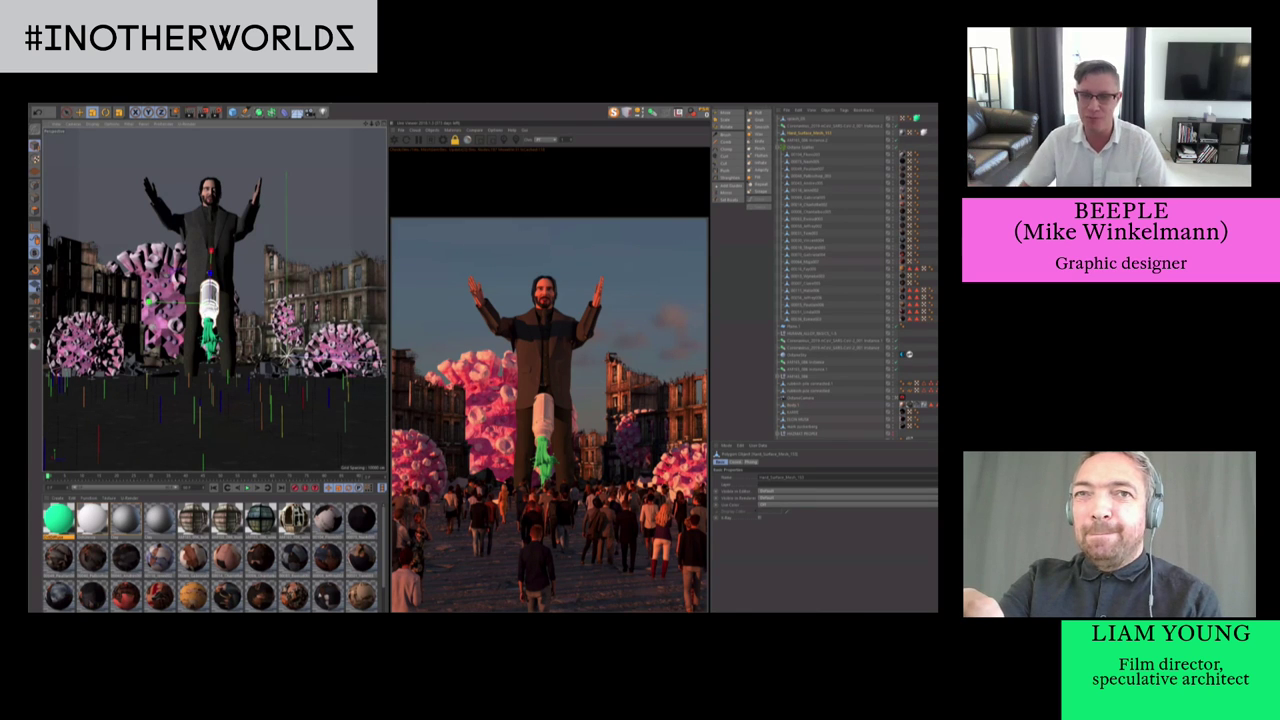
pyautogui.click(797, 355)
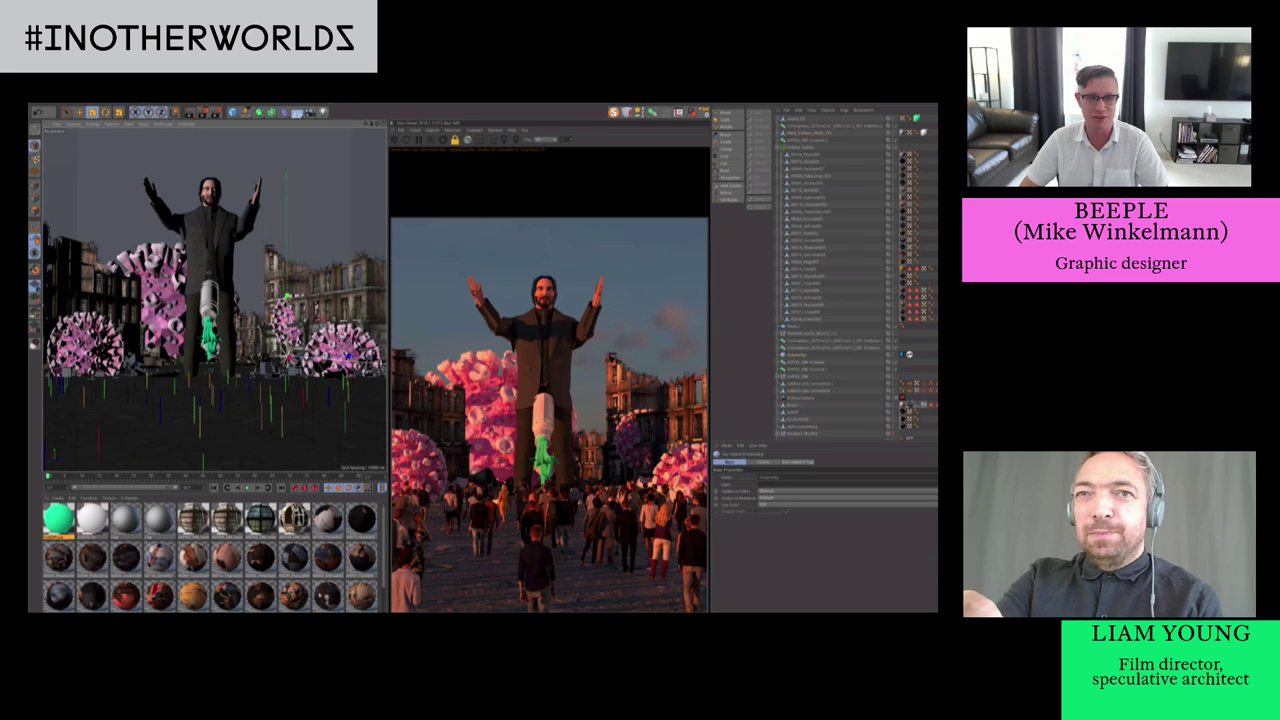
# Set the large coronavirus instance behind the giant man to Render Instance and shift its position
pyautogui.click(174, 274)
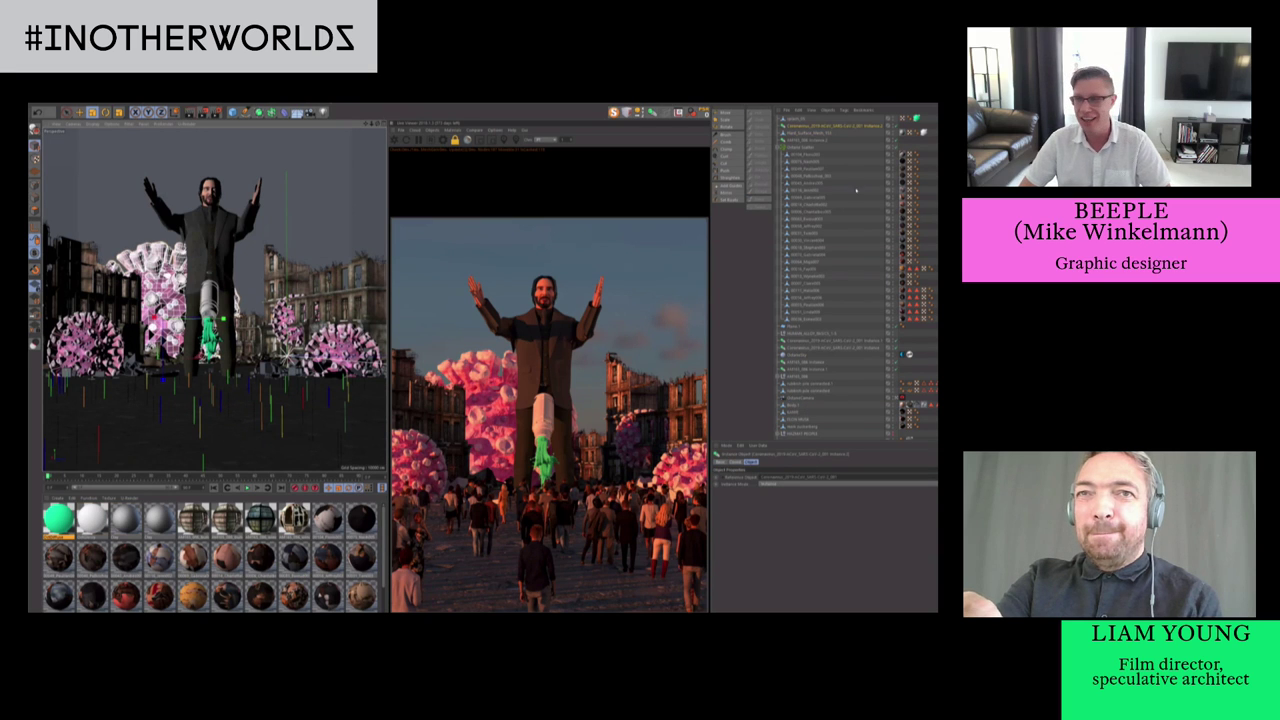
pyautogui.click(767, 485)
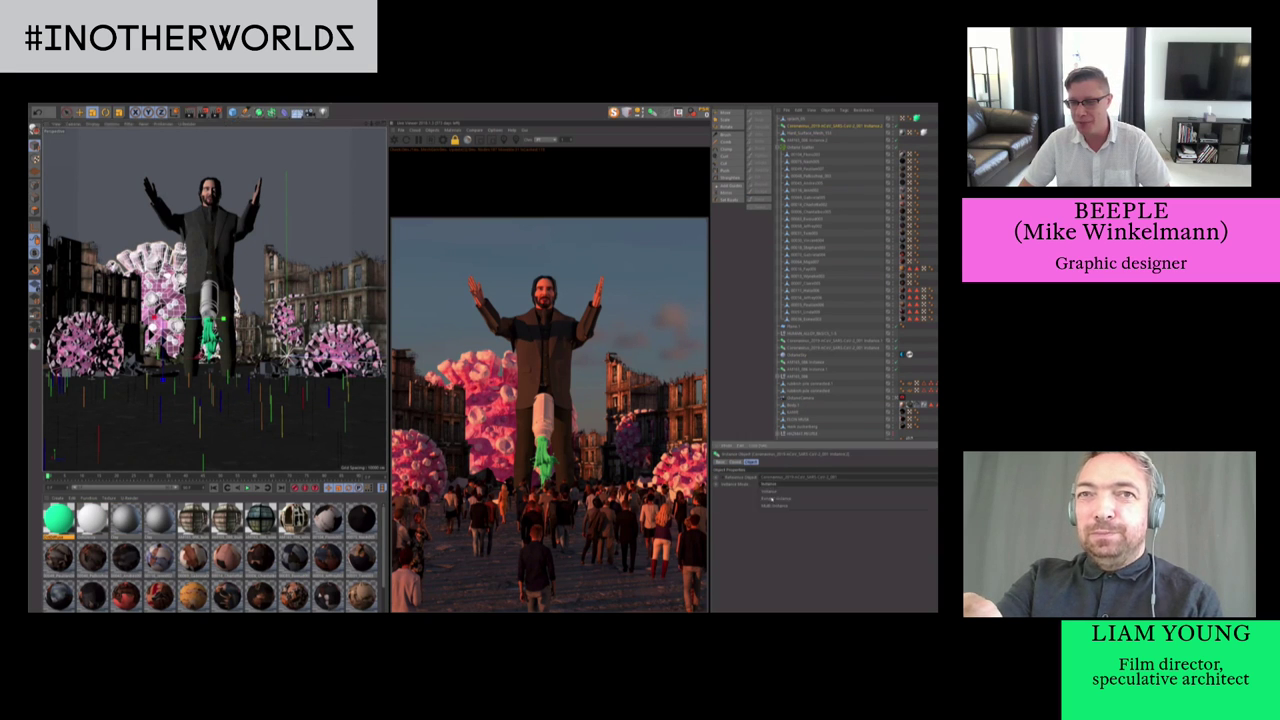
pyautogui.click(771, 497)
pyautogui.press('e')
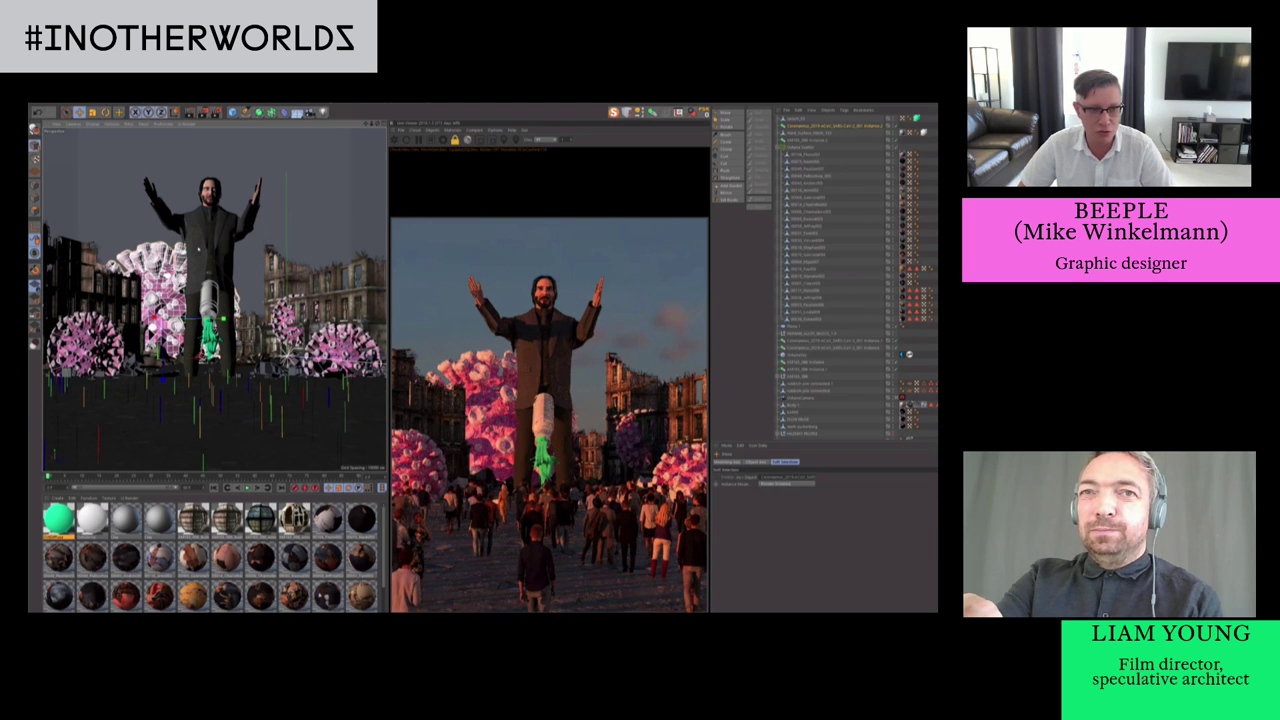
pyautogui.moveTo(198, 249); pyautogui.dragTo(214, 217)
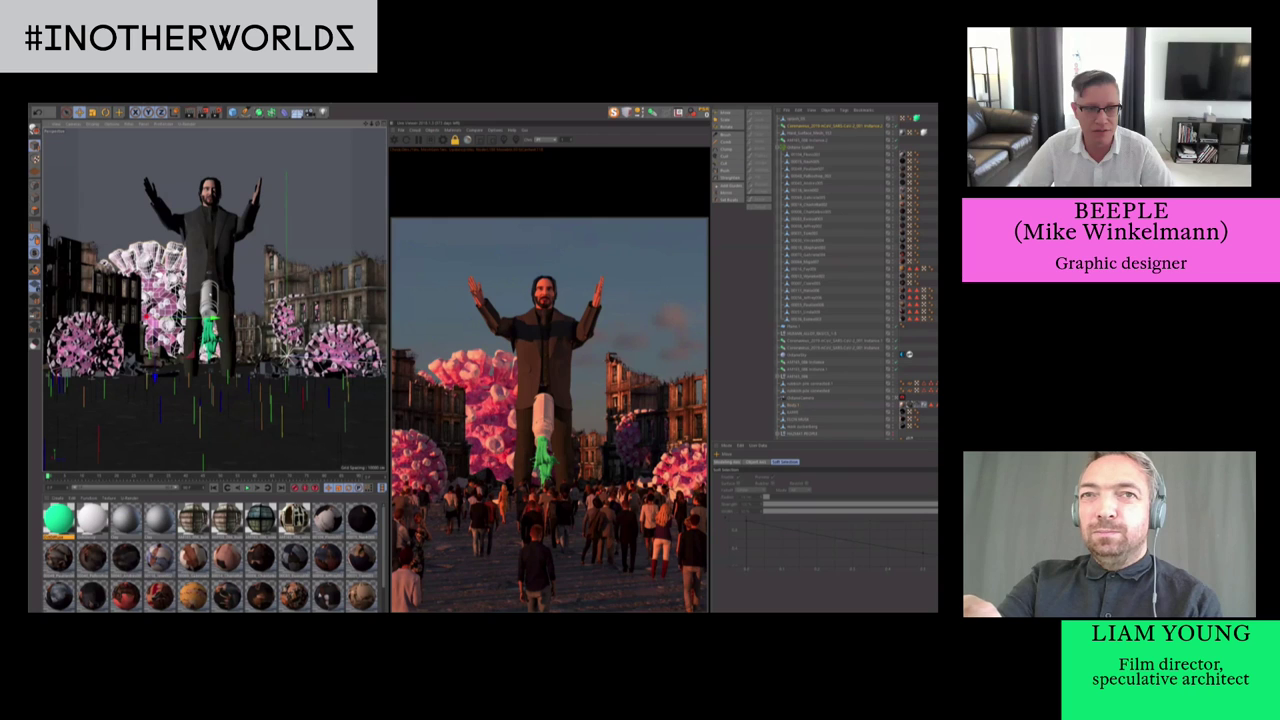
# Make the splash mesh a child of the cylindrical hard-surface mesh and select the parent
pyautogui.click(800, 133)
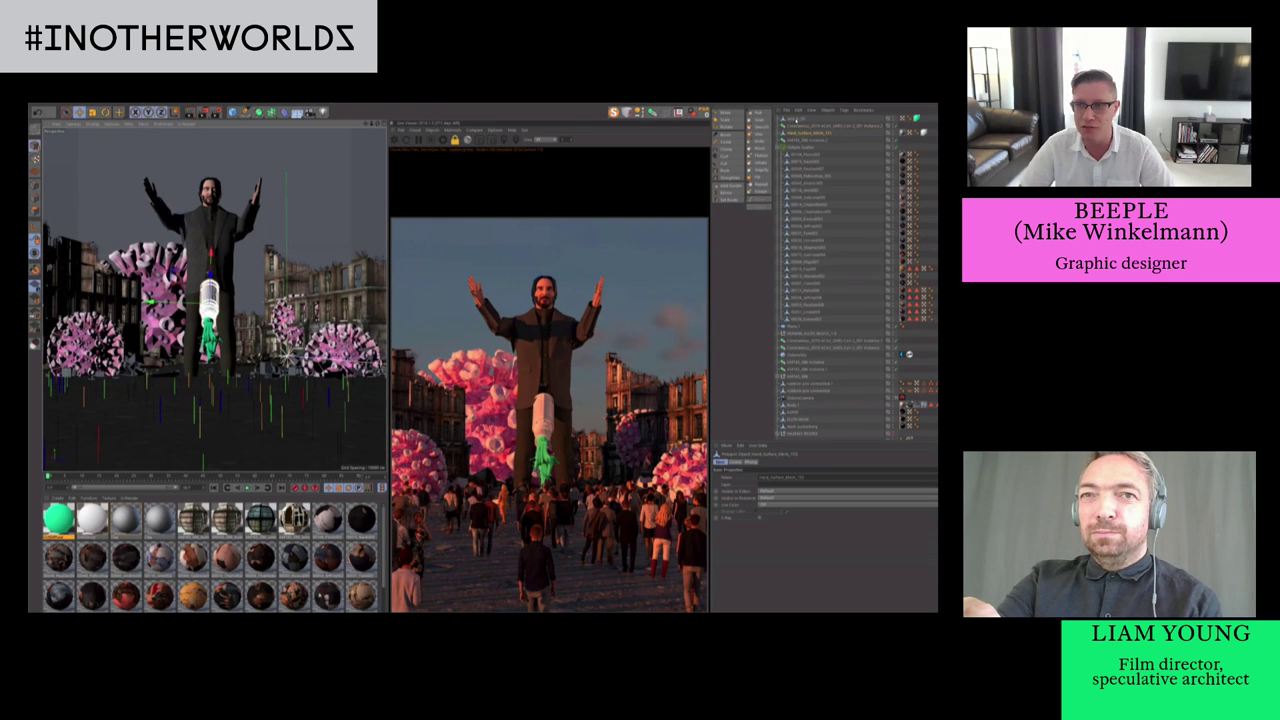
pyautogui.click(795, 119)
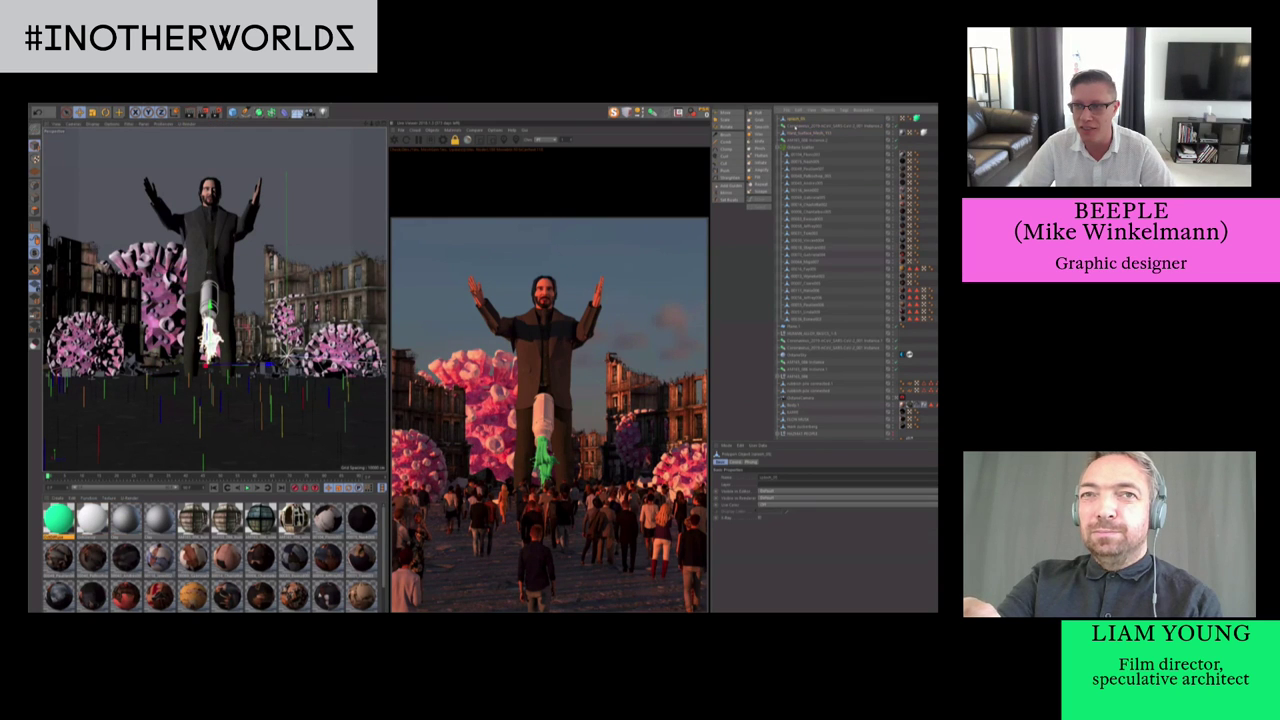
pyautogui.moveTo(796, 126); pyautogui.dragTo(803, 133)
pyautogui.click(808, 126)
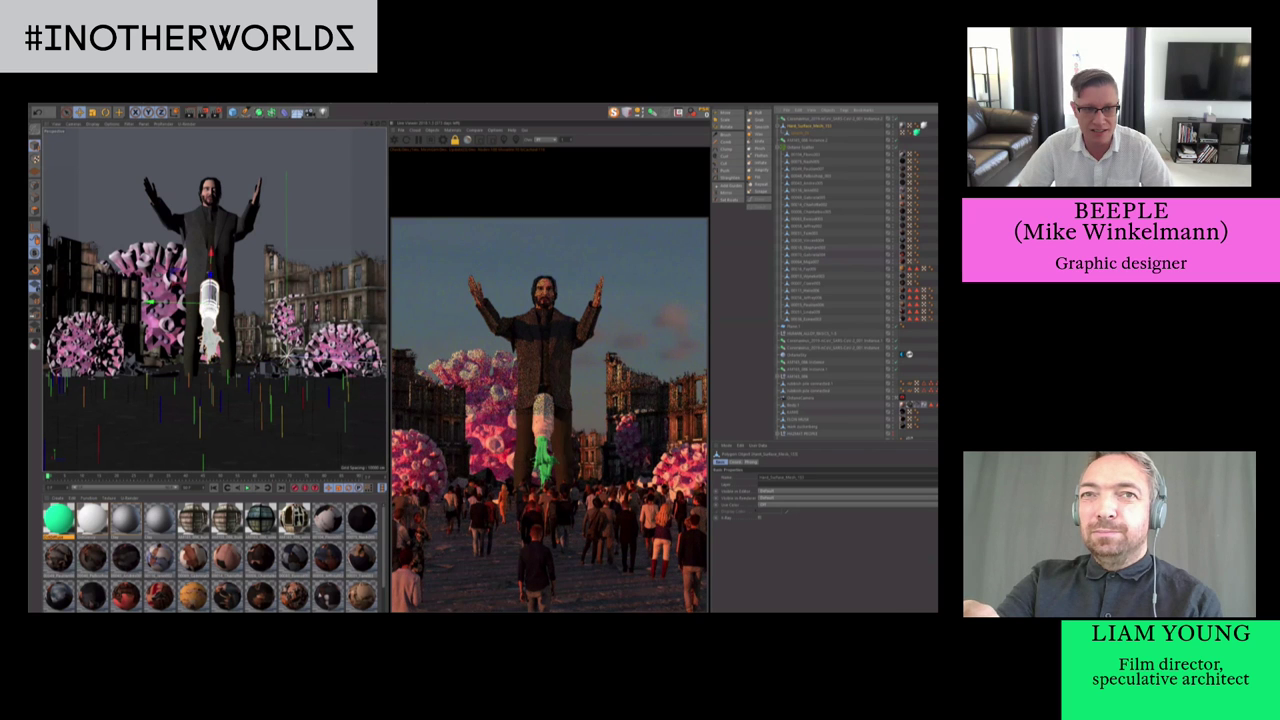
# Try rotating the cylindrical mesh together with its child splash and undo the rotation
pyautogui.press('e')
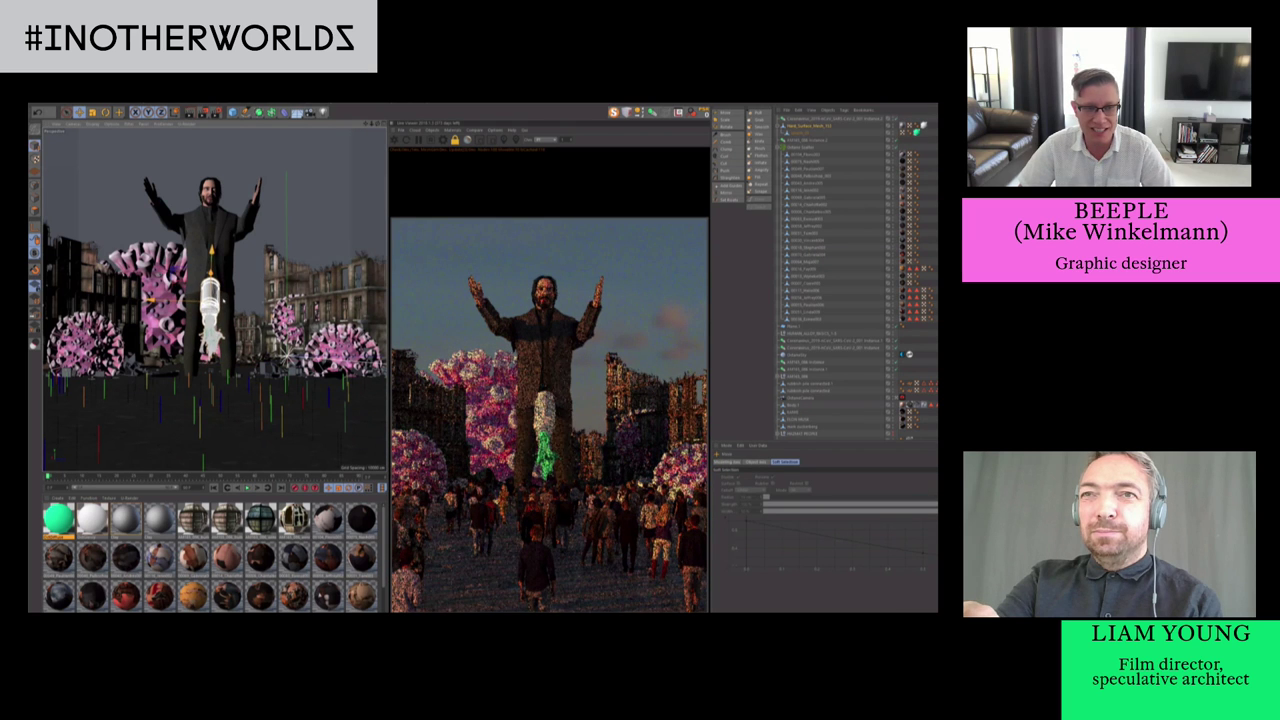
pyautogui.press('r')
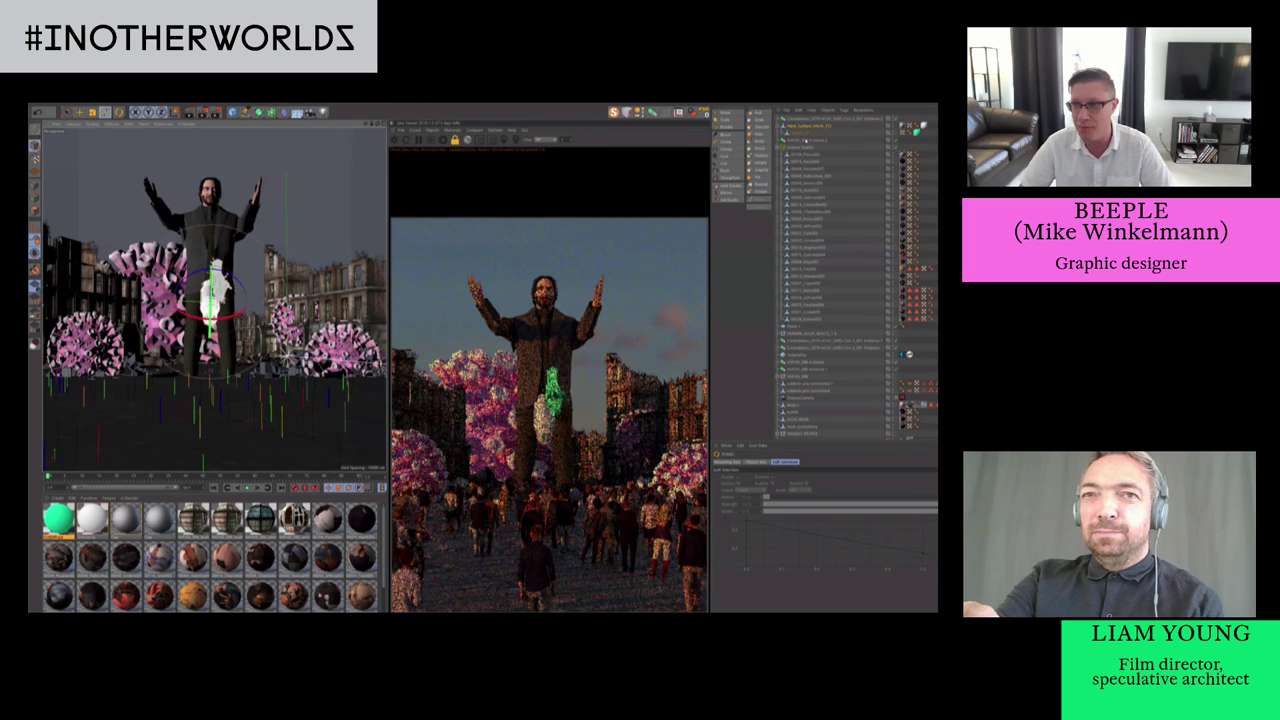
pyautogui.hotkey('ctrl', 'z')
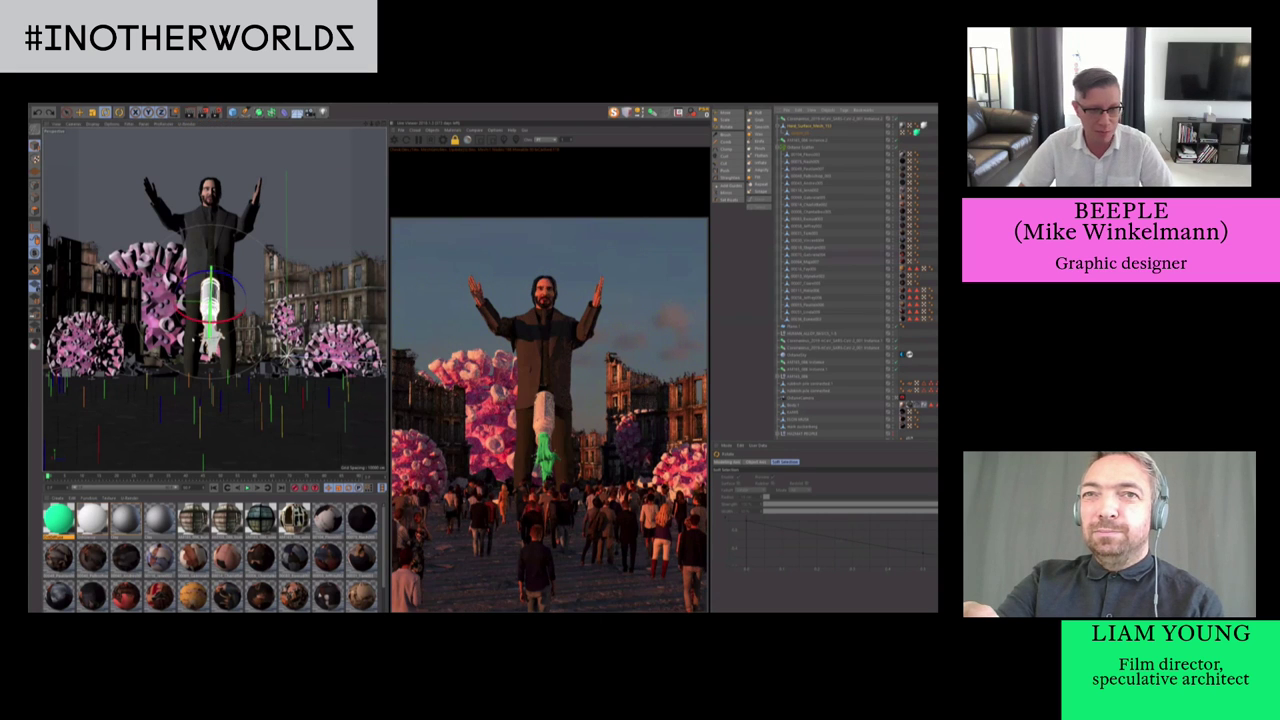
# Select the splash mesh under the cylindrical hard-surface mesh and move it away from the coronavirus model towards the cylinder
pyautogui.click(848, 133)
pyautogui.click(800, 133)
pyautogui.keyDown('alt'); pyautogui.moveTo(225, 325); pyautogui.dragTo(130, 335); pyautogui.keyUp('alt')
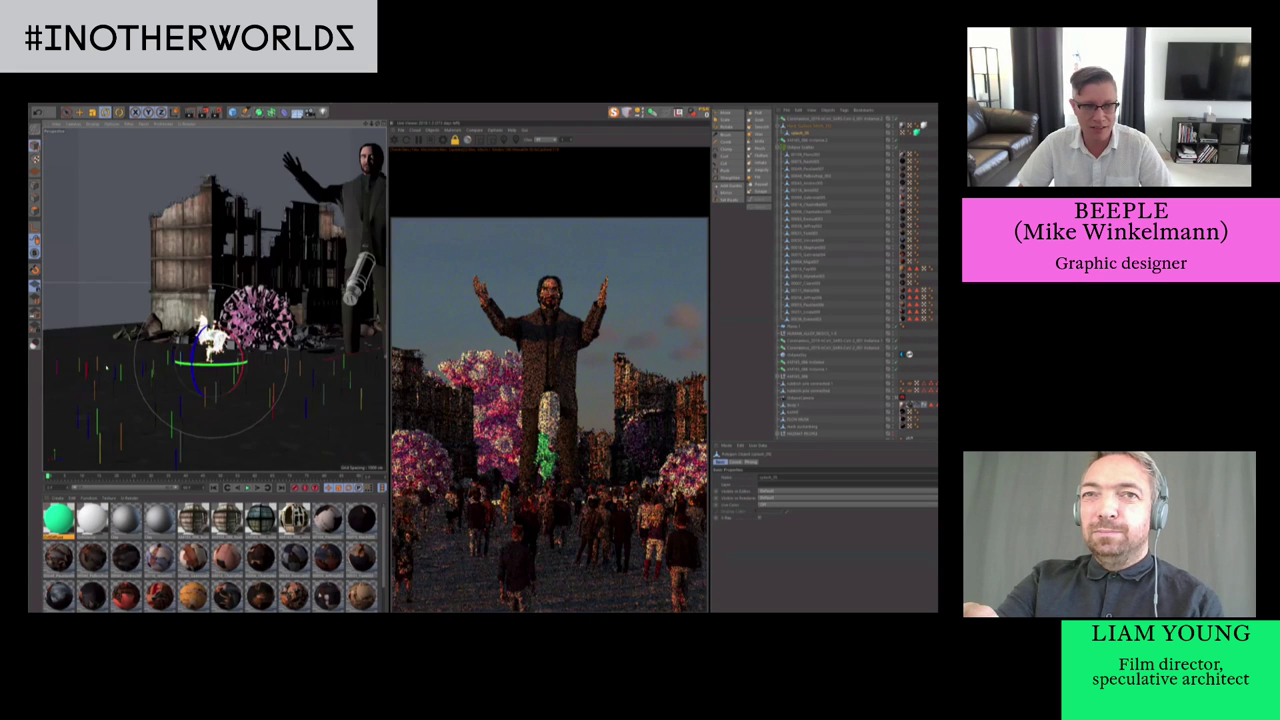
pyautogui.keyDown('alt'); pyautogui.moveTo(210, 335); pyautogui.dragTo(338, 326); pyautogui.keyUp('alt')
pyautogui.press('e')
pyautogui.press('r')
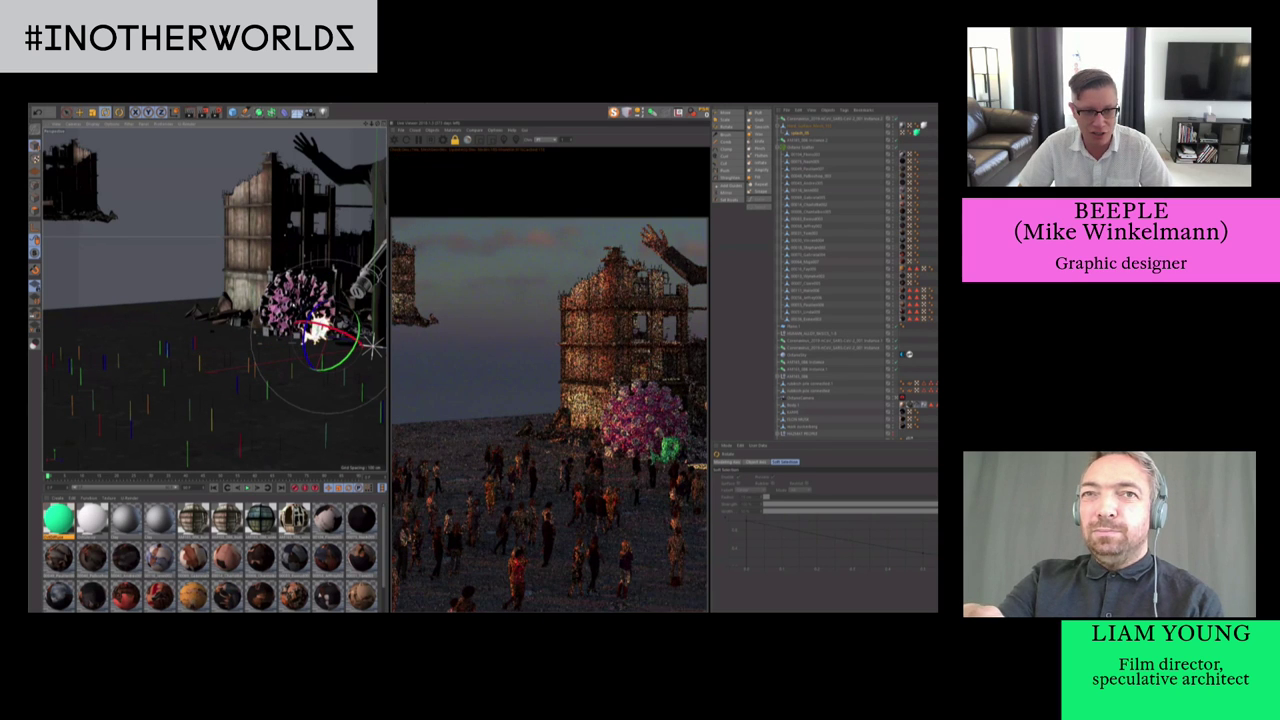
pyautogui.keyDown('alt'); pyautogui.moveTo(335, 332); pyautogui.dragTo(234, 331, button='middle'); pyautogui.keyUp('alt')
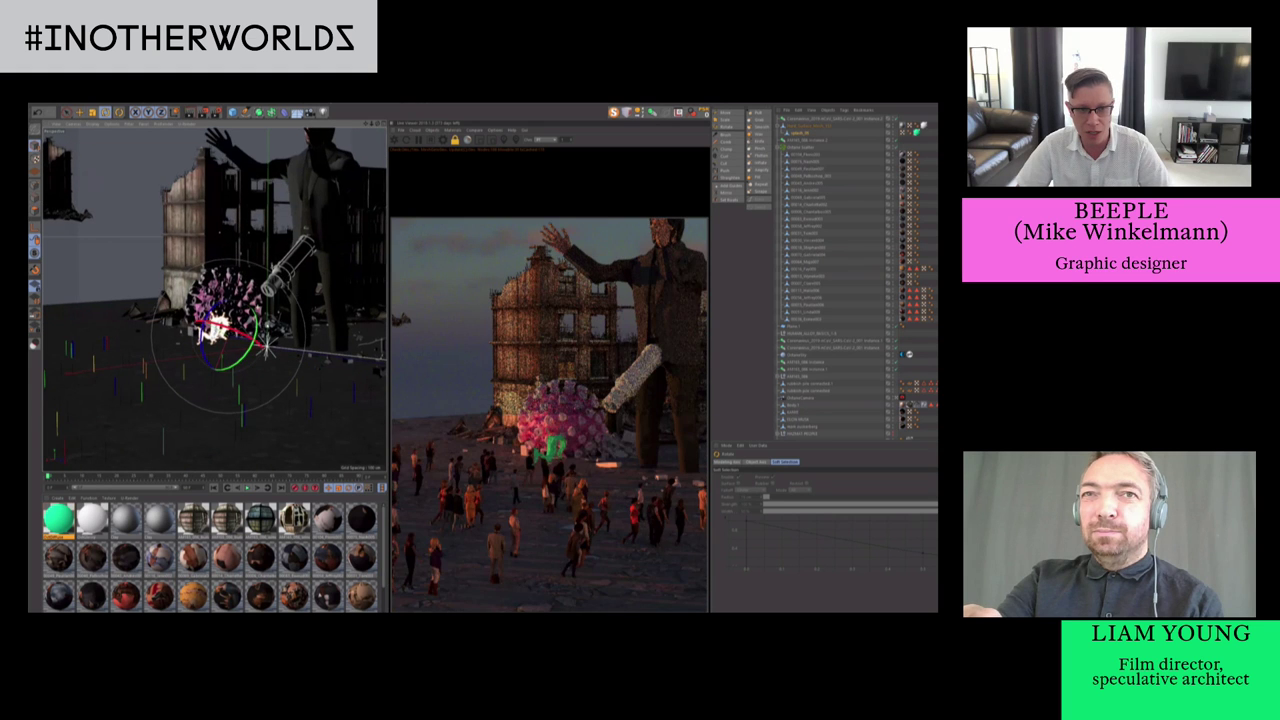
pyautogui.keyDown('alt'); pyautogui.moveTo(234, 331); pyautogui.dragTo(290, 331, button='right'); pyautogui.keyUp('alt')
pyautogui.keyDown('alt'); pyautogui.moveTo(220, 345); pyautogui.dragTo(290, 340); pyautogui.keyUp('alt')
pyautogui.press('e')
pyautogui.moveTo(258, 356); pyautogui.dragTo(357, 318)
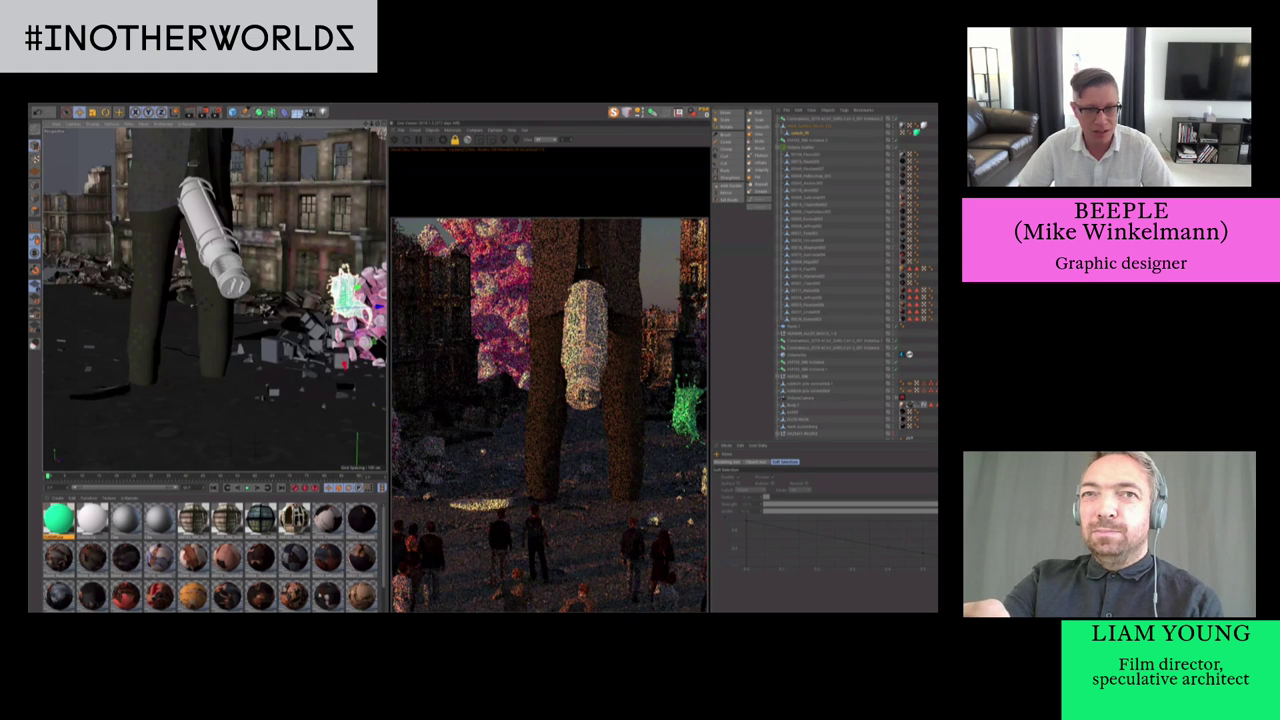
# Position the splash directly against the open end of the cylindrical mesh and return to the camera view
pyautogui.keyDown('alt'); pyautogui.moveTo(212, 300); pyautogui.dragTo(200, 301); pyautogui.keyUp('alt')
pyautogui.moveTo(379, 295); pyautogui.dragTo(345, 305)
pyautogui.scroll(5, 288, 233)
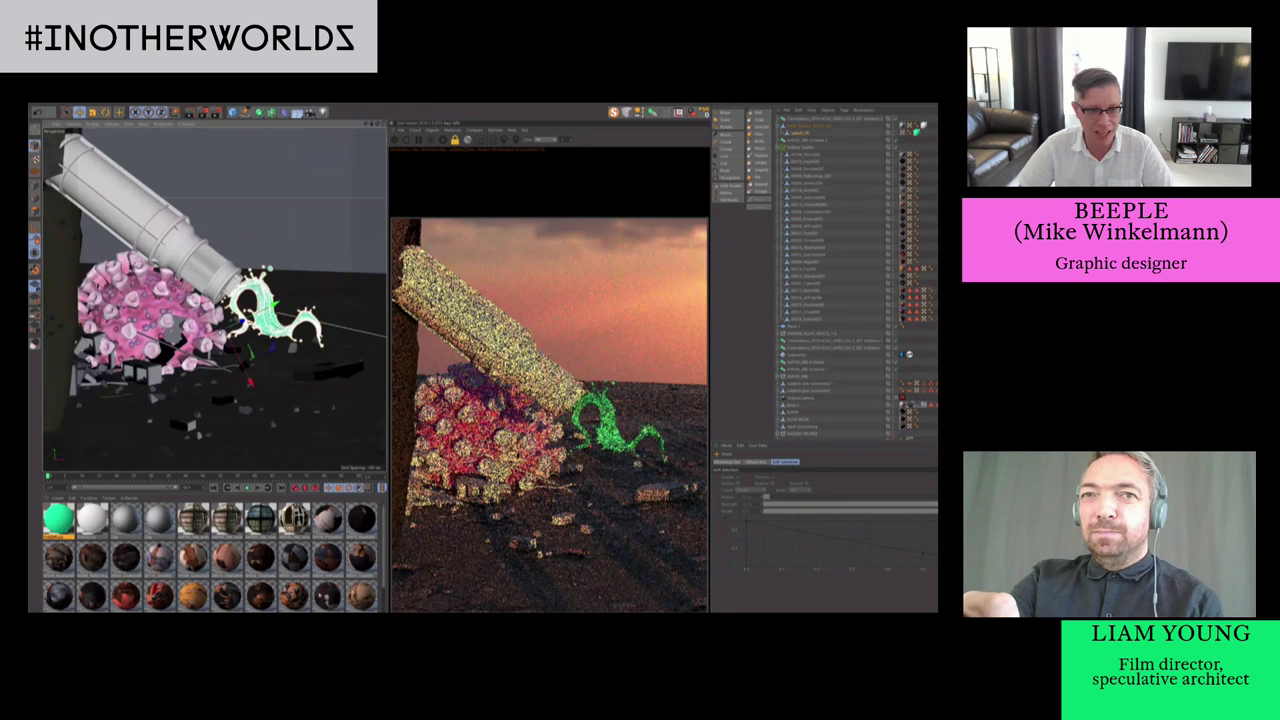
pyautogui.press('space')
pyautogui.click(220, 363)
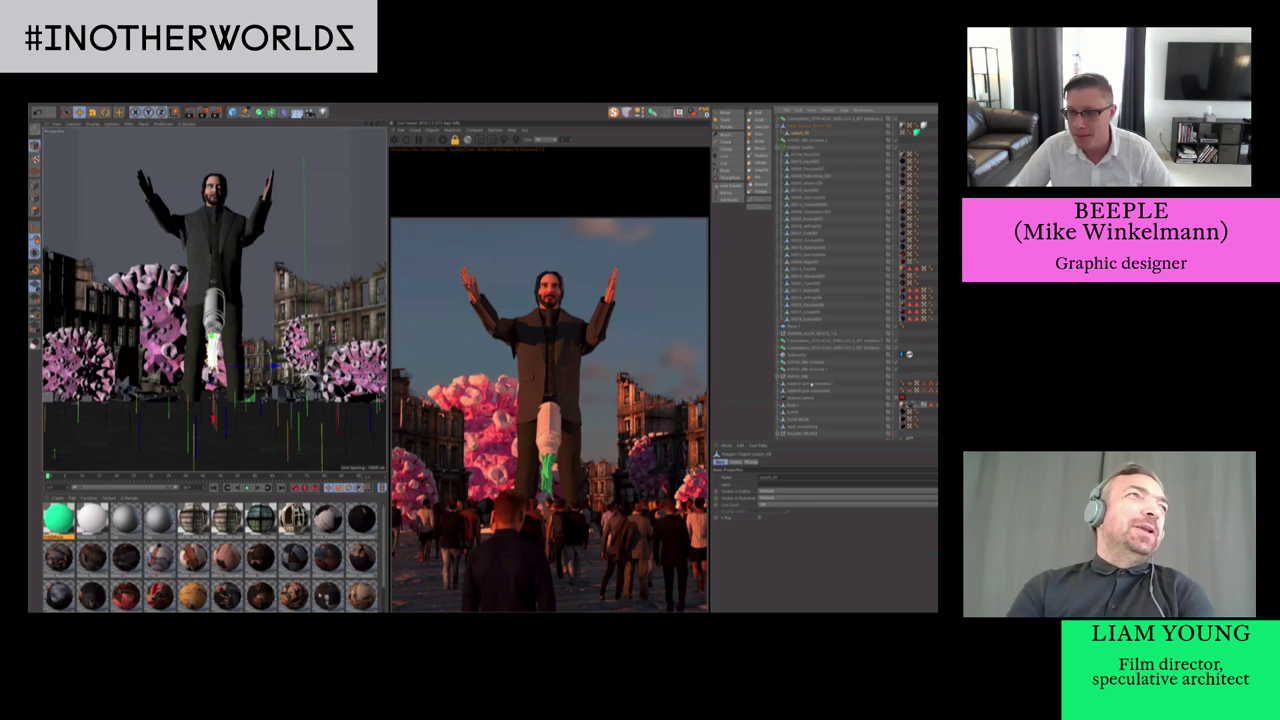
# Reframe the camera slightly on the giant man, cylinder and crowd, and select the camera object
pyautogui.click(800, 398)
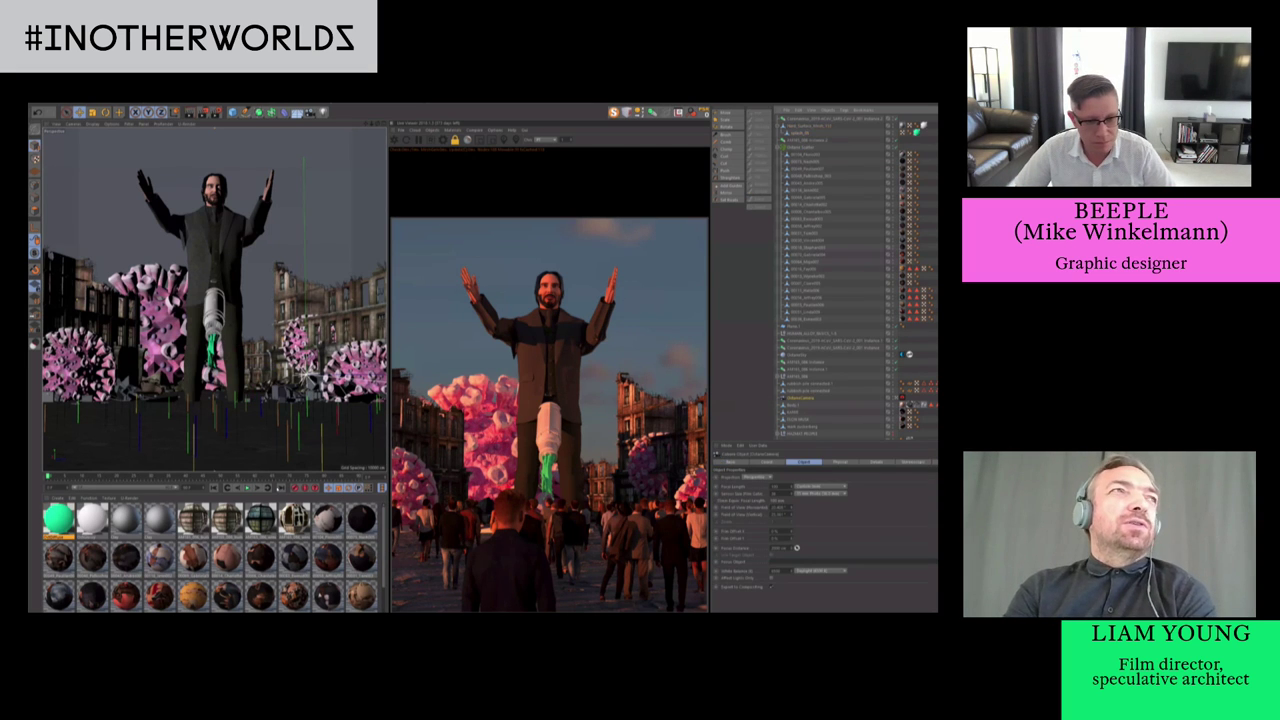
pyautogui.click(226, 319)
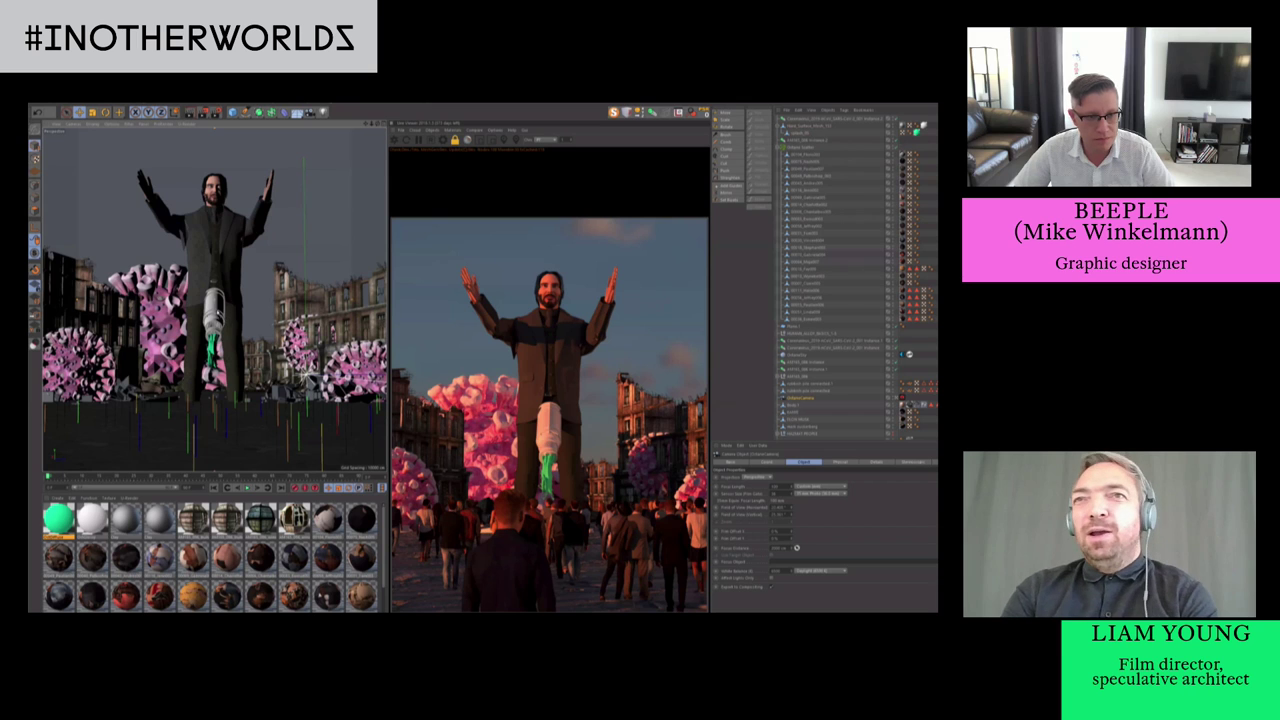
pyautogui.click(219, 317)
pyautogui.scroll(-1, 229, 322)
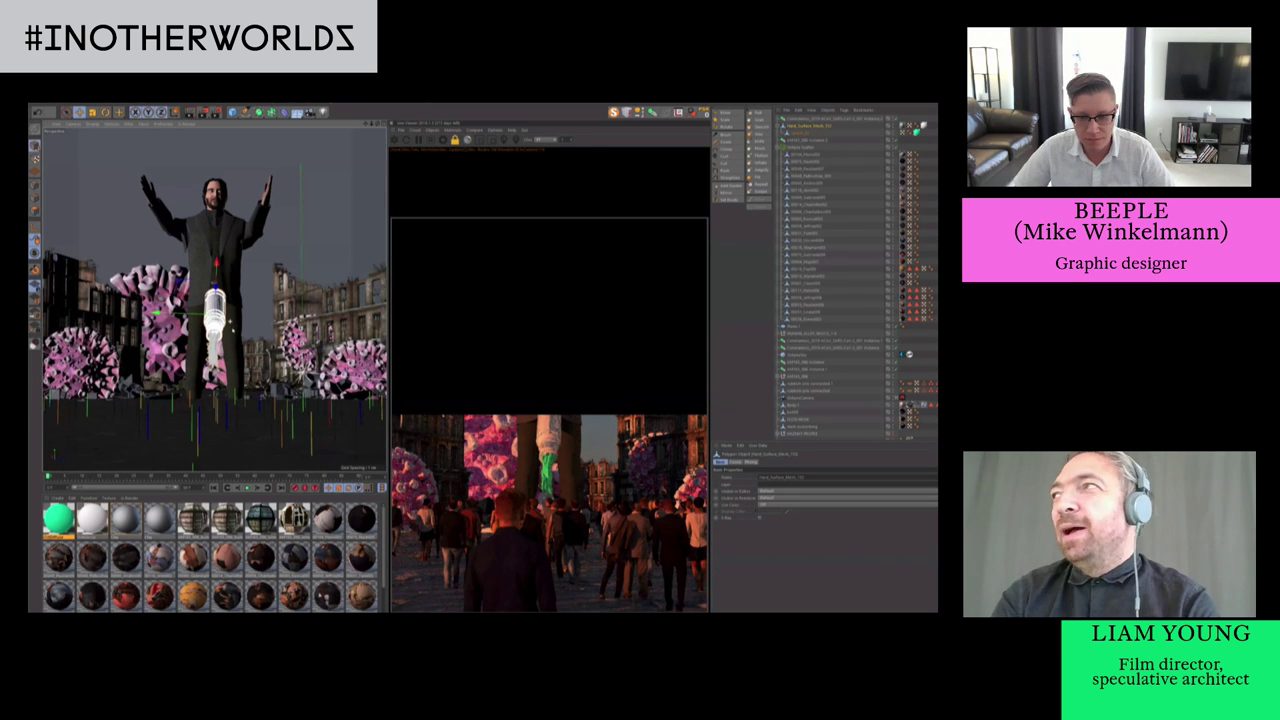
pyautogui.keyDown('alt'); pyautogui.moveTo(234, 335); pyautogui.dragTo(232, 340, button='middle'); pyautogui.keyUp('alt')
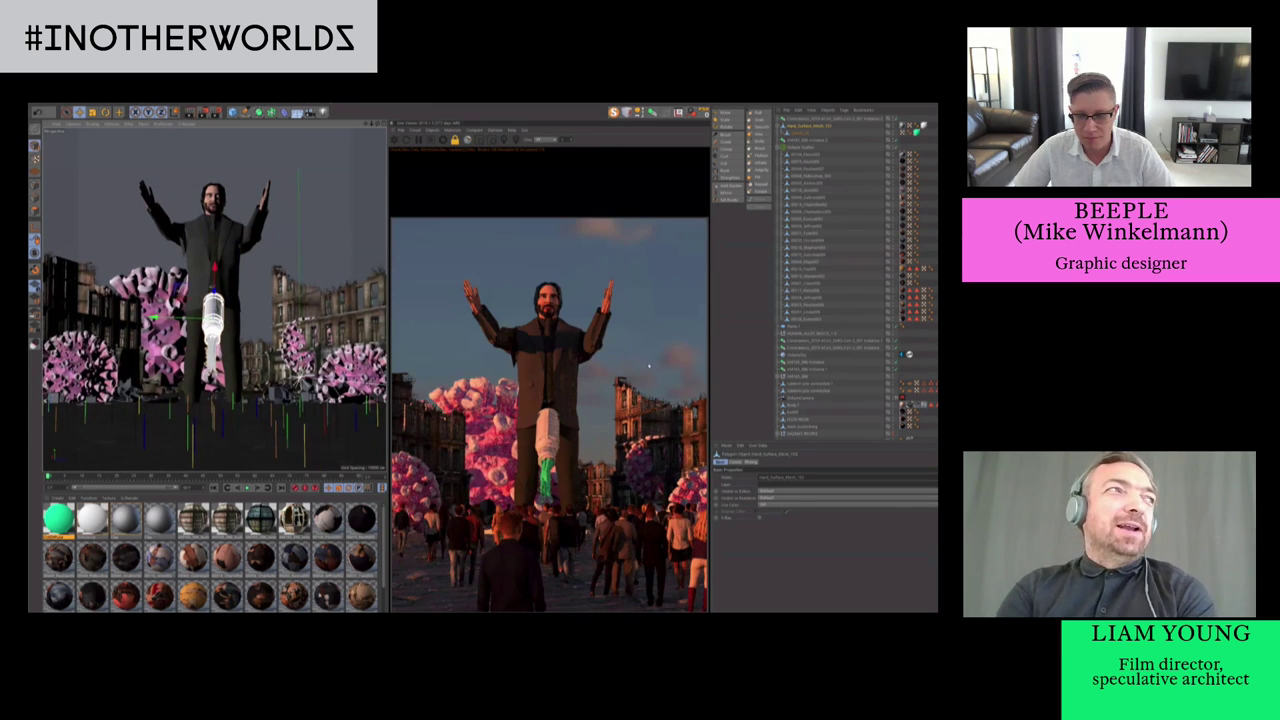
pyautogui.click(801, 398)
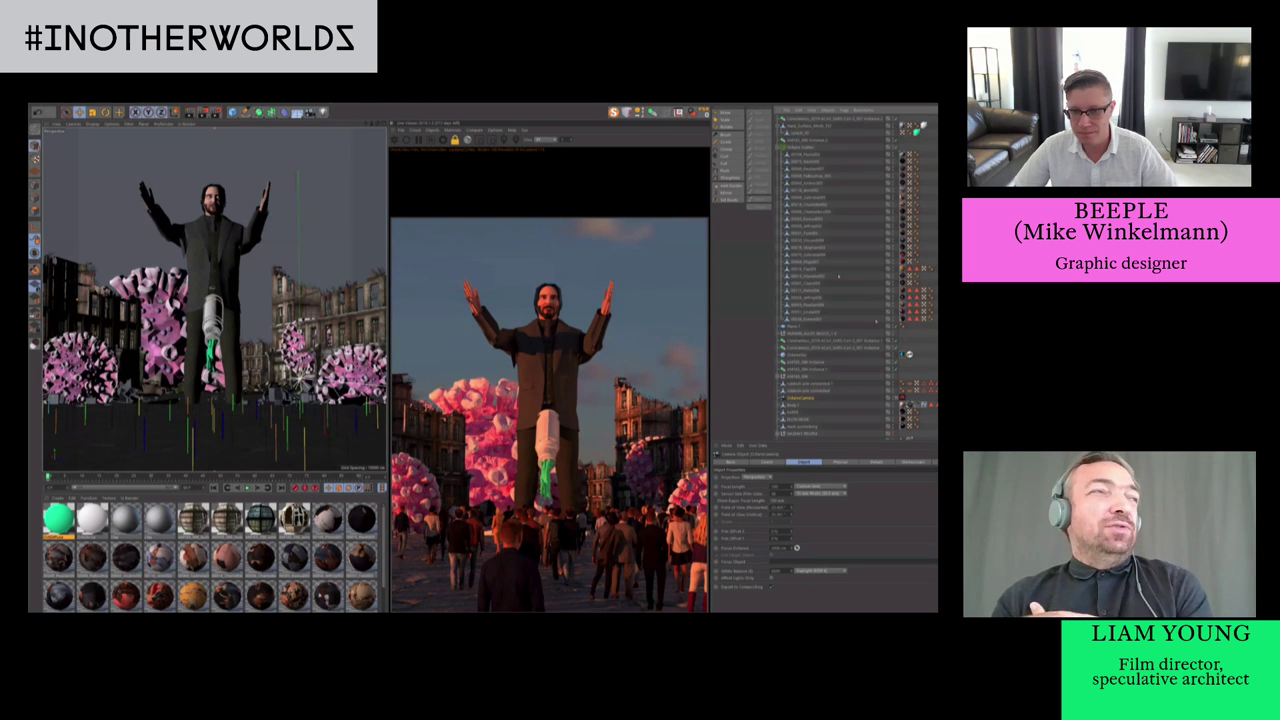
# Add an Octane area light and move it up in front of the giant man's upper body
pyautogui.click(903, 356)
pyautogui.click(432, 130)
pyautogui.moveTo(440, 160)
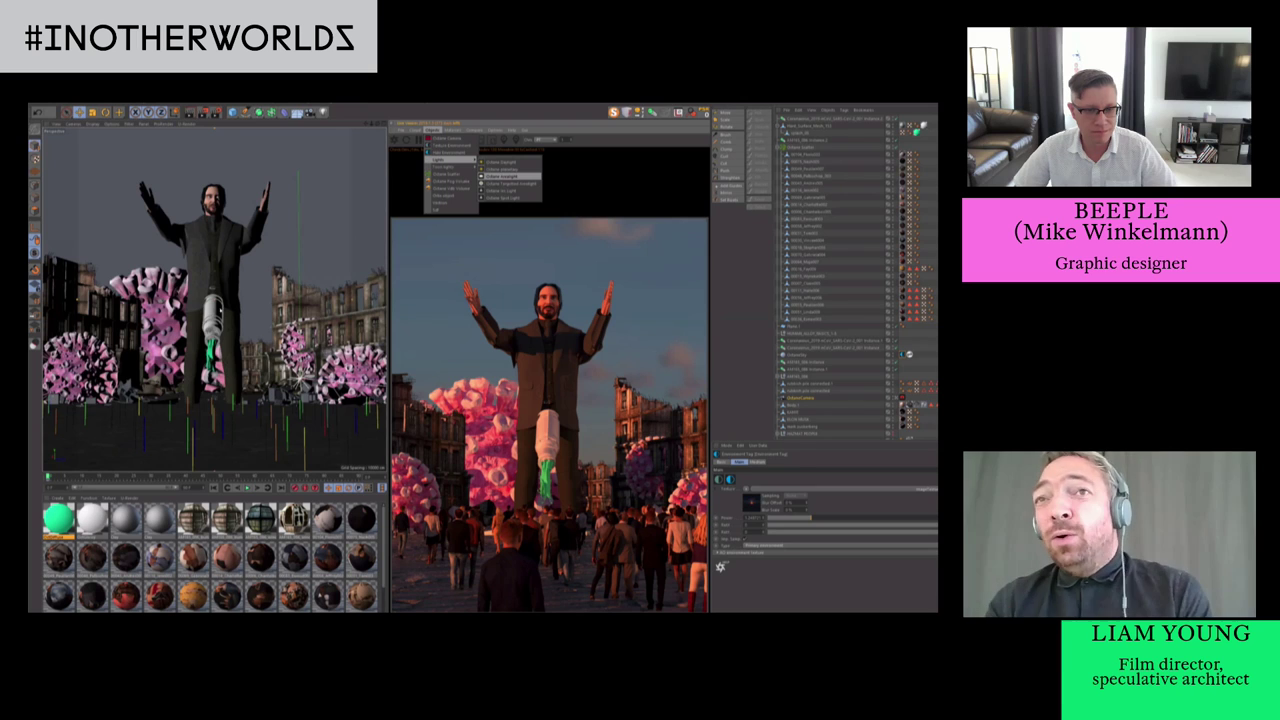
pyautogui.click(502, 176)
pyautogui.moveTo(272, 322); pyautogui.dragTo(241, 174)
pyautogui.press('r')
pyautogui.press('e')
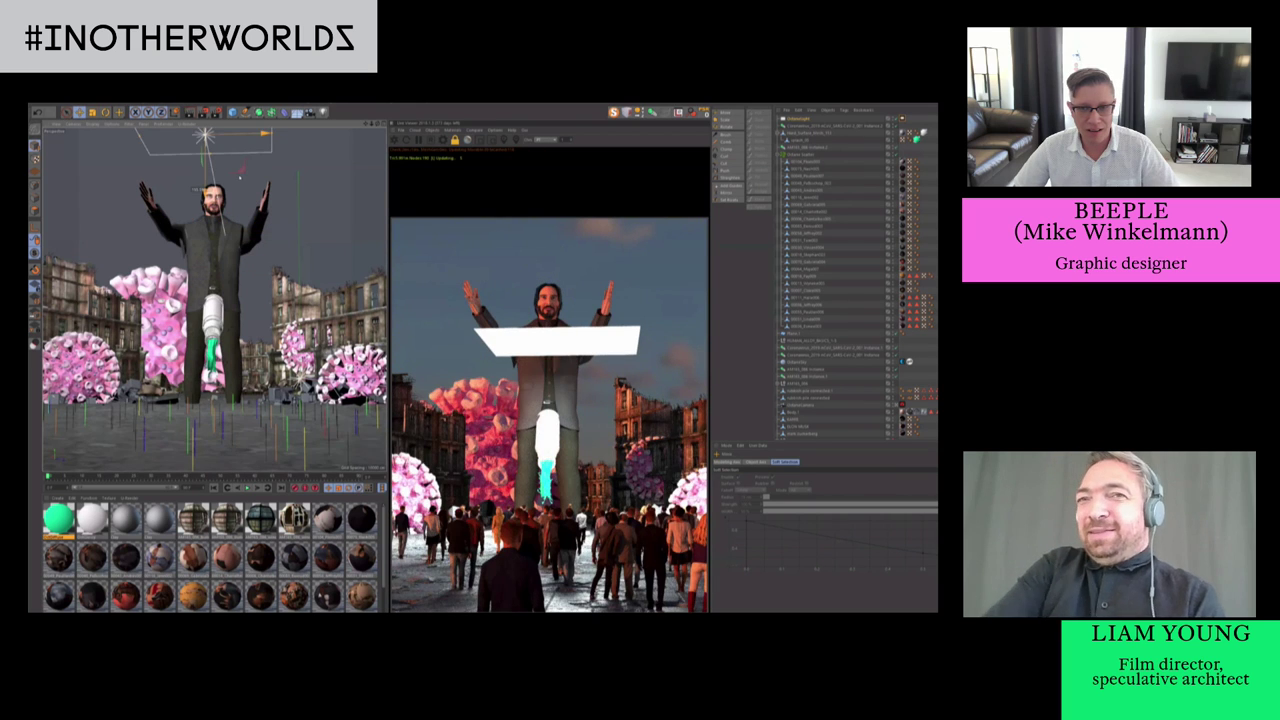
# Resize the area light and raise it out of frame above the giant man's head
pyautogui.moveTo(190, 210); pyautogui.dragTo(188, 173)
pyautogui.press('t')
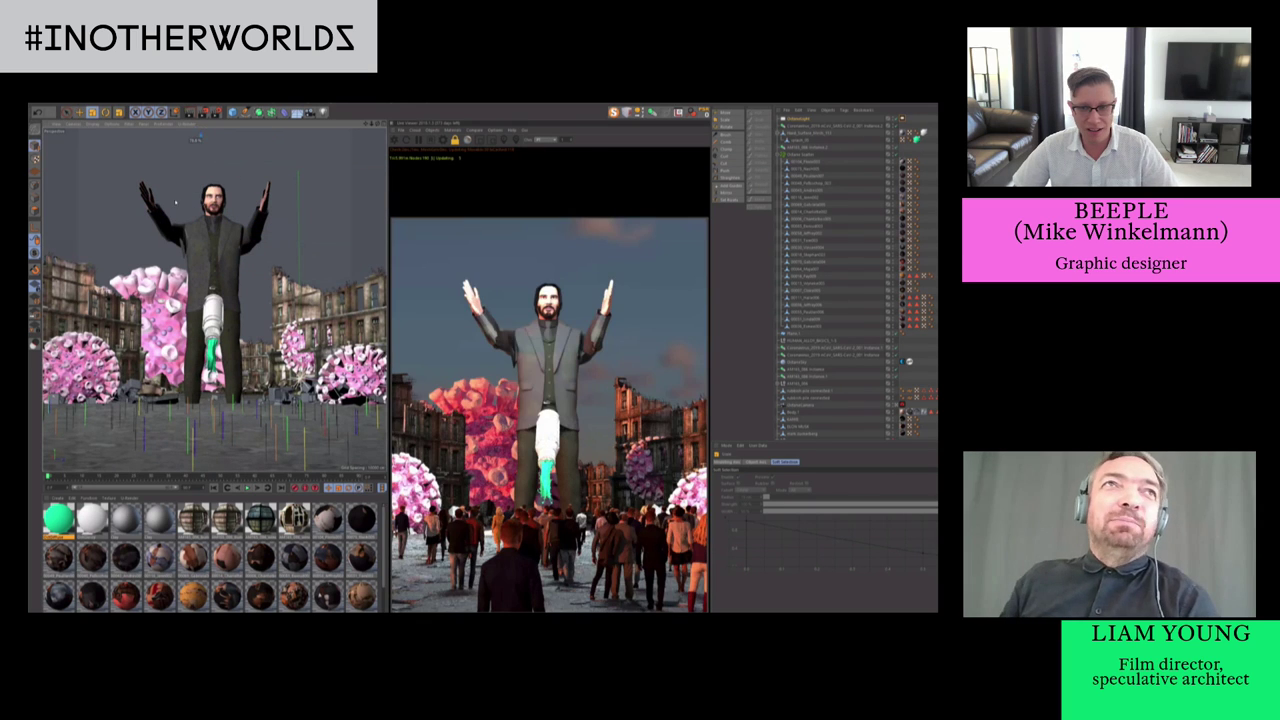
pyautogui.moveTo(180, 234); pyautogui.dragTo(186, 232)
pyautogui.press('e')
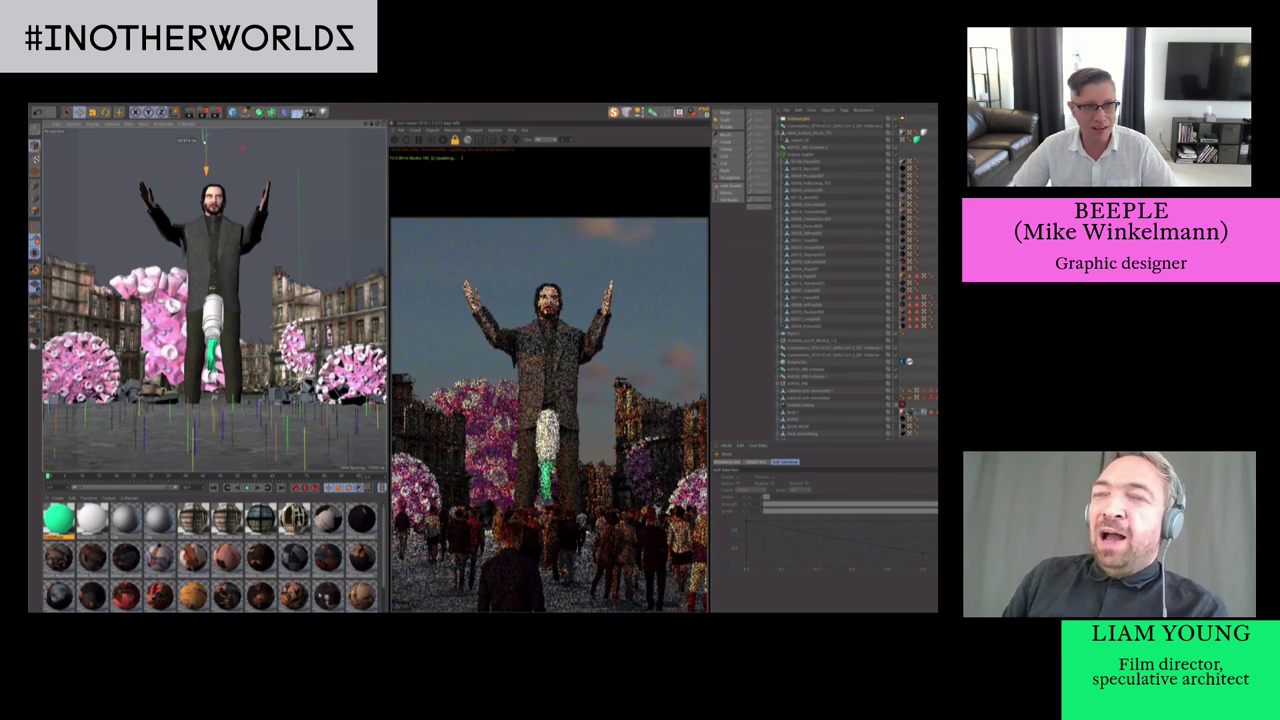
pyautogui.moveTo(241, 153); pyautogui.dragTo(212, 118)
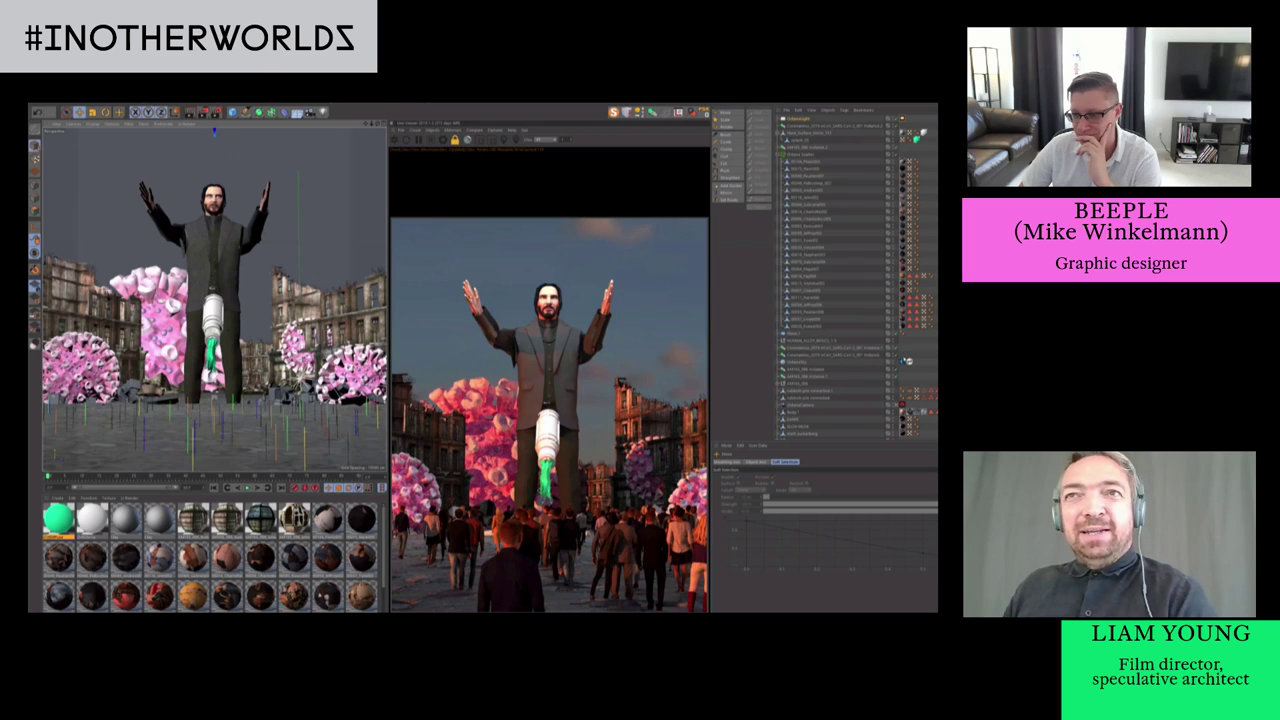
# Lower the power in the Octane Daylight tag to darken the sky and surroundings
pyautogui.click(902, 362)
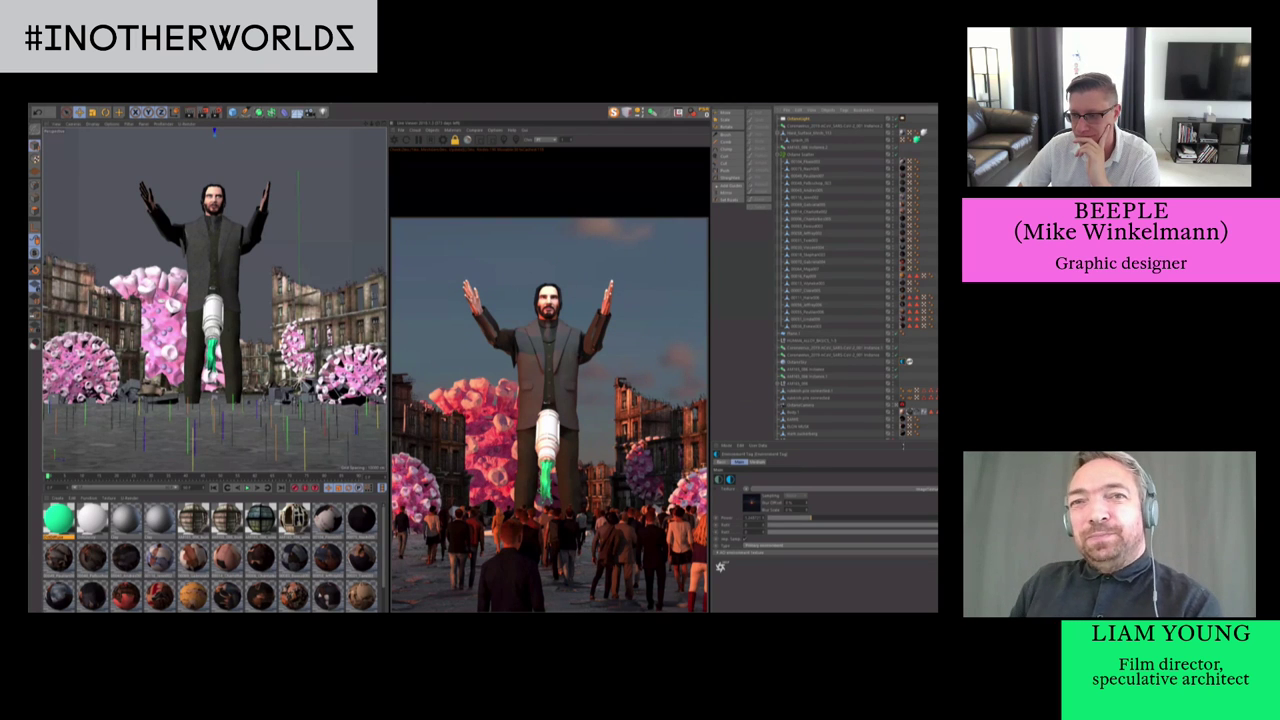
pyautogui.moveTo(903, 445); pyautogui.dragTo(903, 529)
pyautogui.click(902, 469)
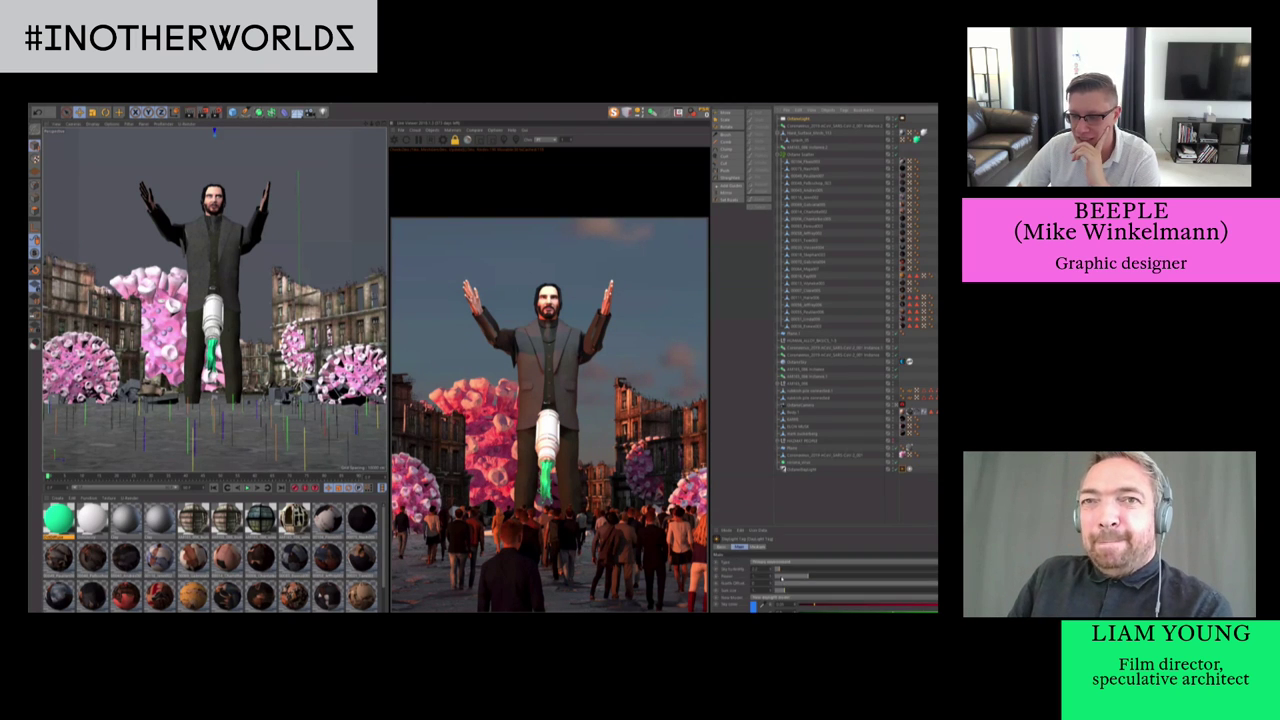
pyautogui.moveTo(782, 577); pyautogui.dragTo(783, 577)
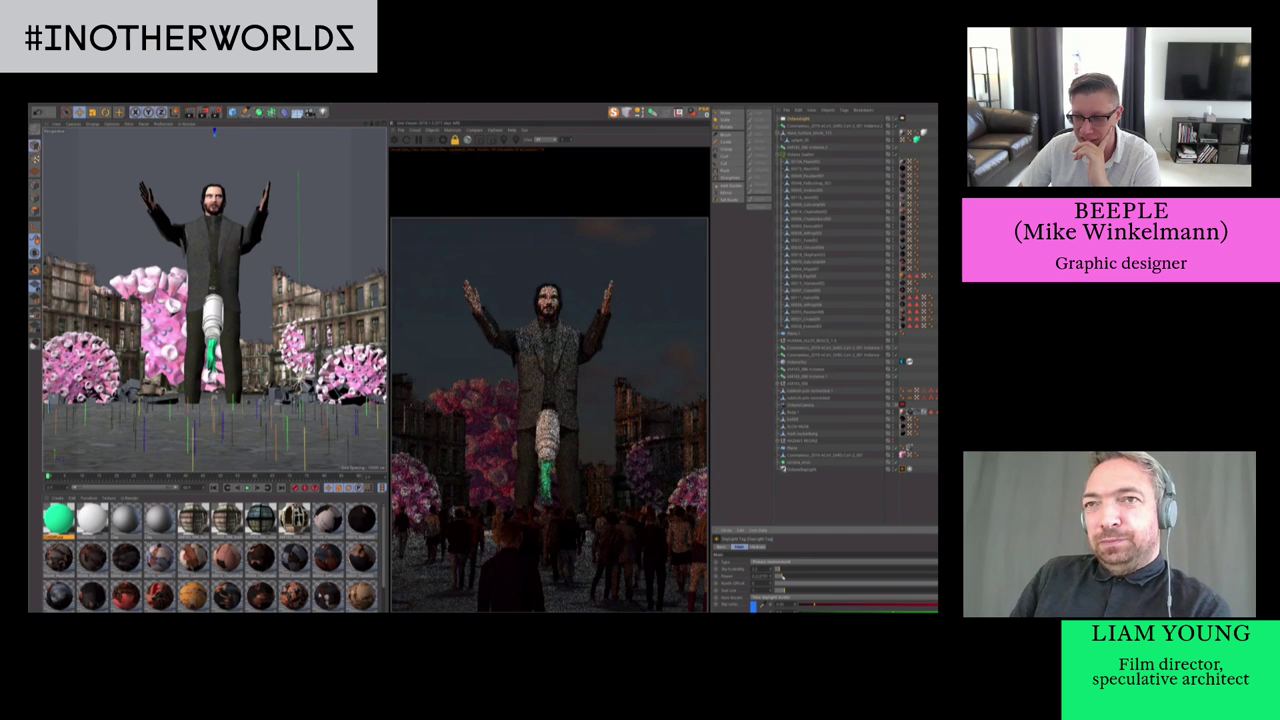
# Open the Octane camera tag's post-processing settings and slightly reframe the shot of the giant man and crowd
pyautogui.click(902, 405)
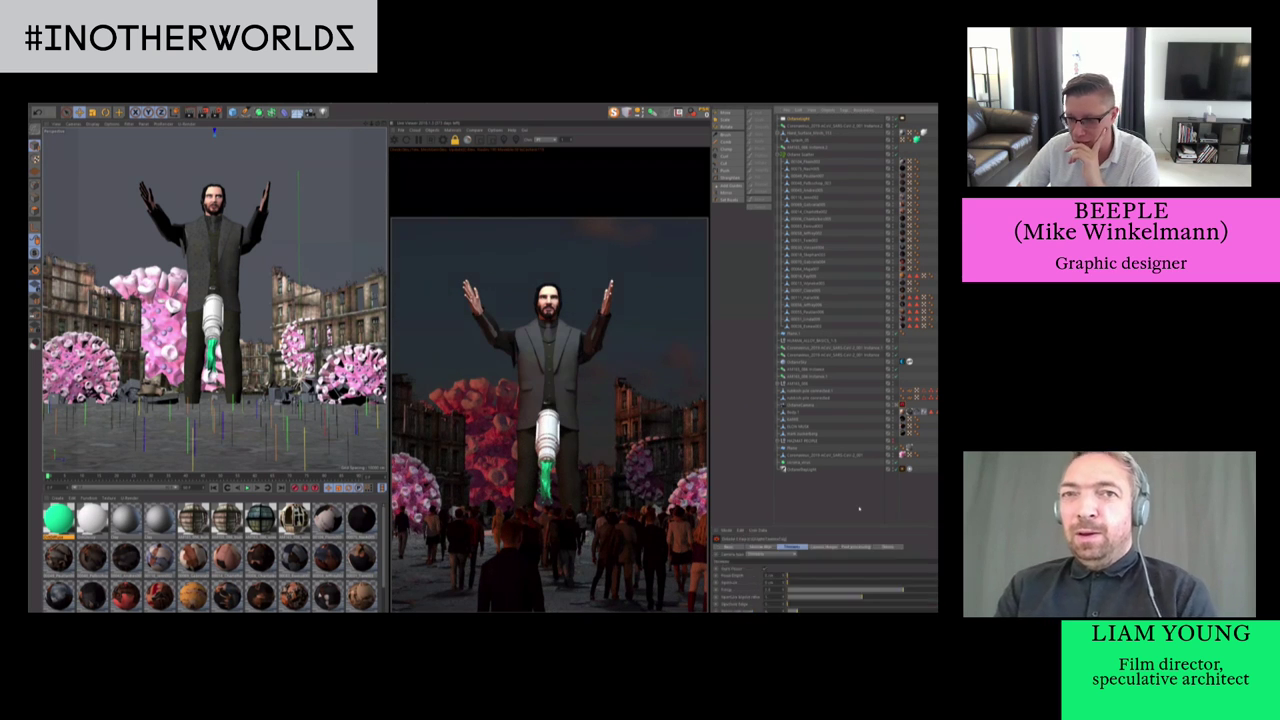
pyautogui.click(851, 547)
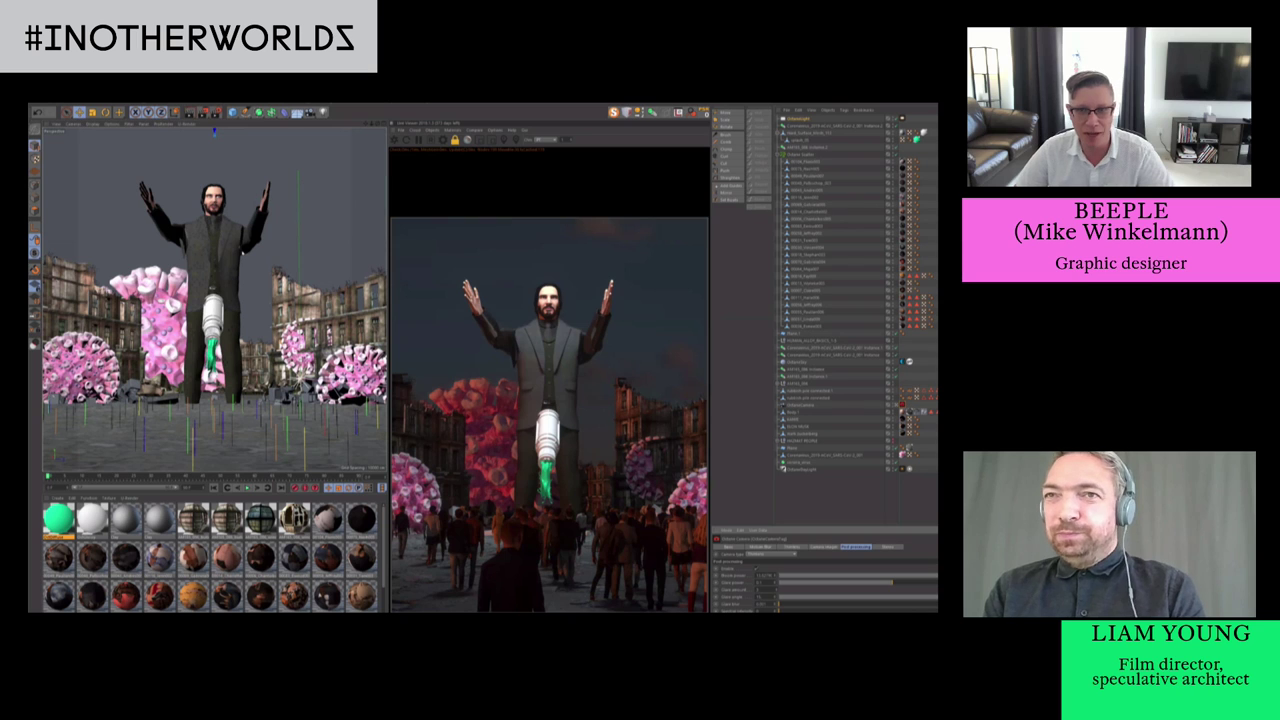
pyautogui.click(243, 252)
pyautogui.keyDown('alt'); pyautogui.moveTo(243, 252); pyautogui.dragTo(264, 269); pyautogui.keyUp('alt')
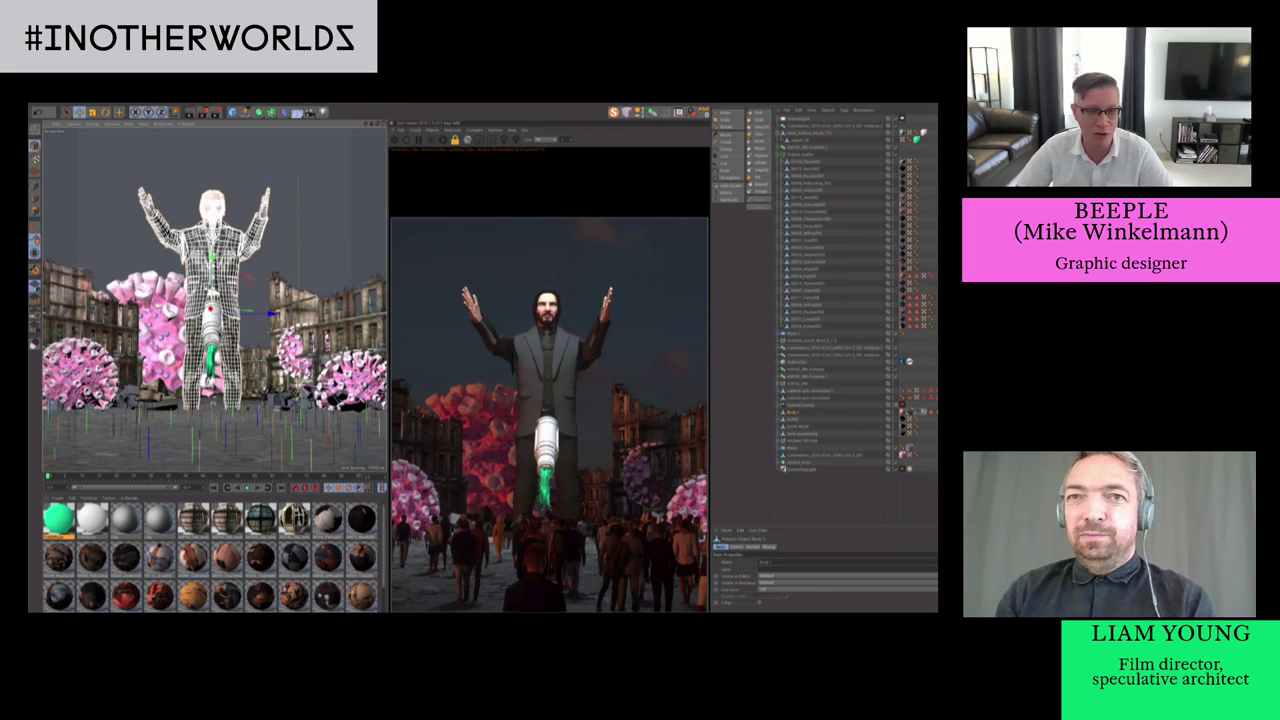
# Select the polygons around the cylindrical mesh's body in polygon mode with Loop Selection
pyautogui.click(211, 322)
pyautogui.click(92, 519)
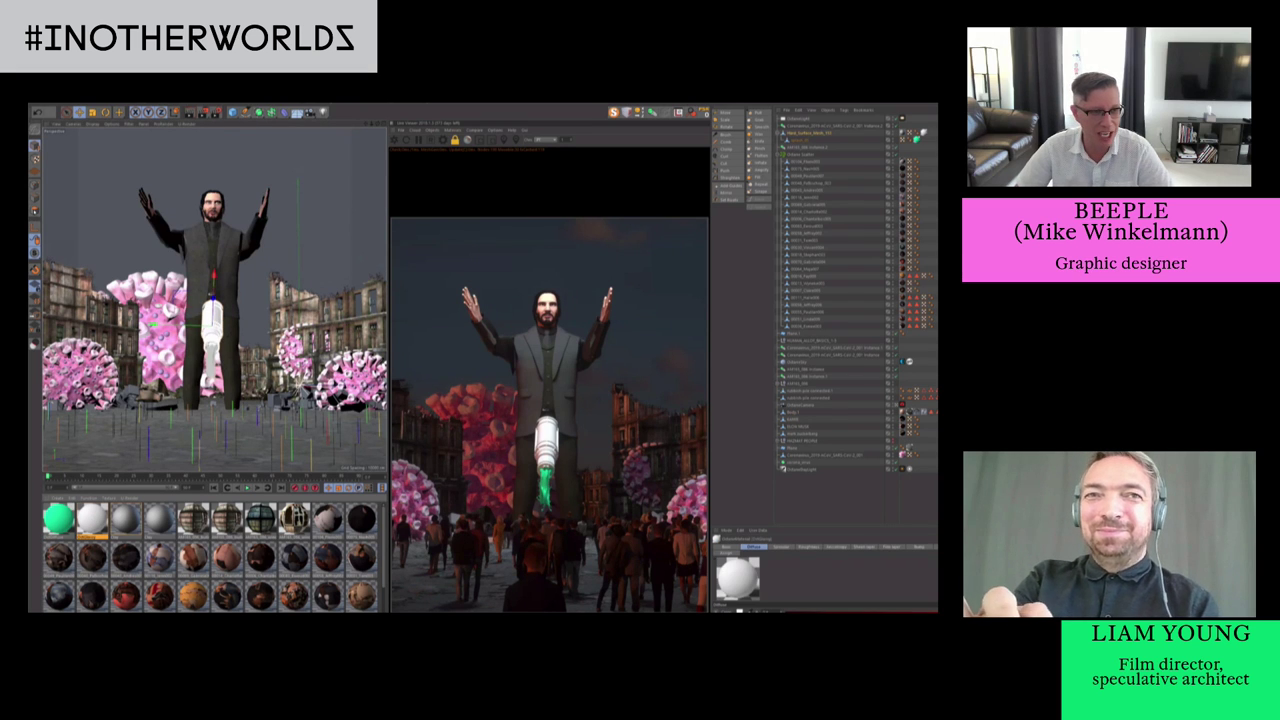
pyautogui.click(35, 211)
pyautogui.click(217, 317)
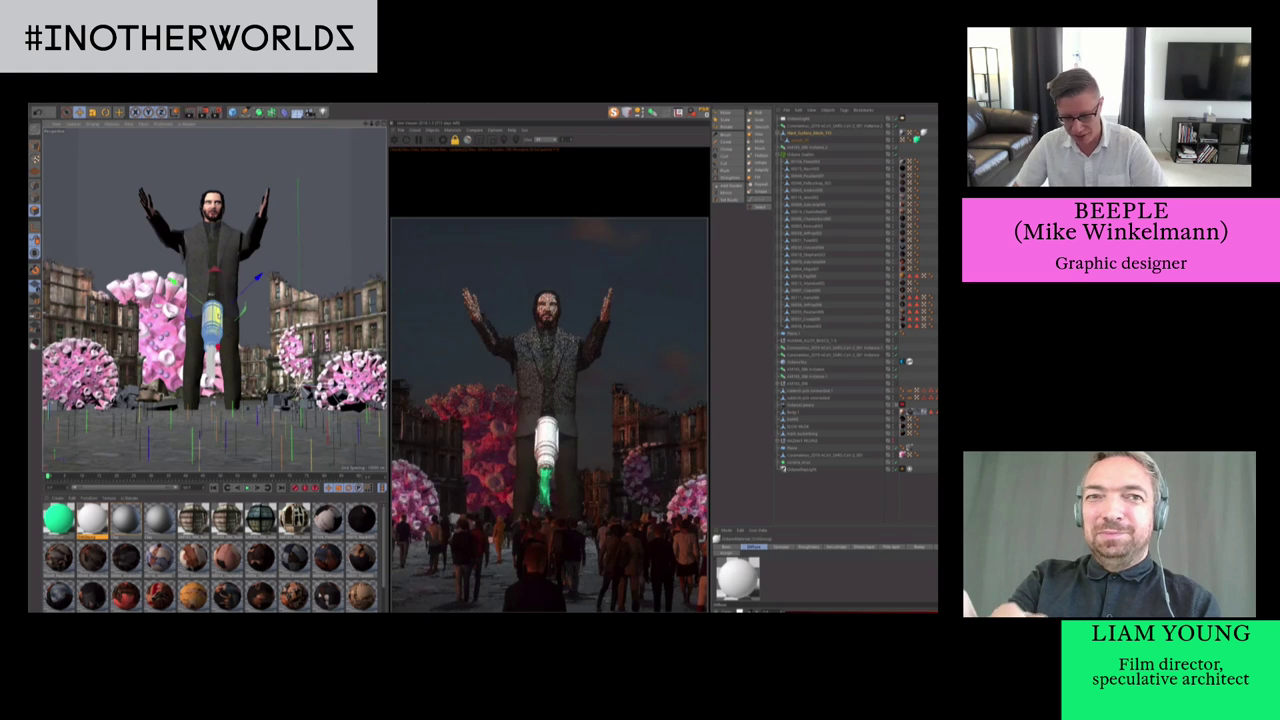
pyautogui.press('u')
pyautogui.press('l')
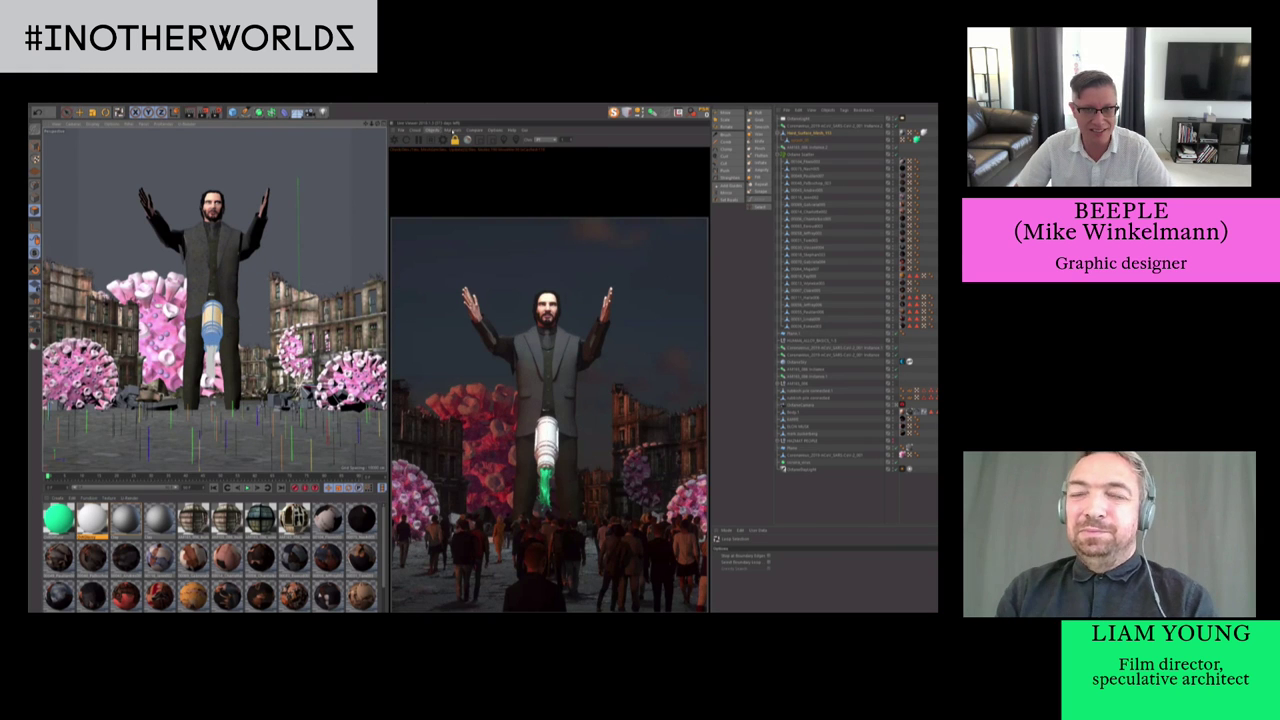
# Create an Octane glossy material, apply it to the selected polygons of the cylinder, and return to model mode with the Move tool
pyautogui.click(452, 131)
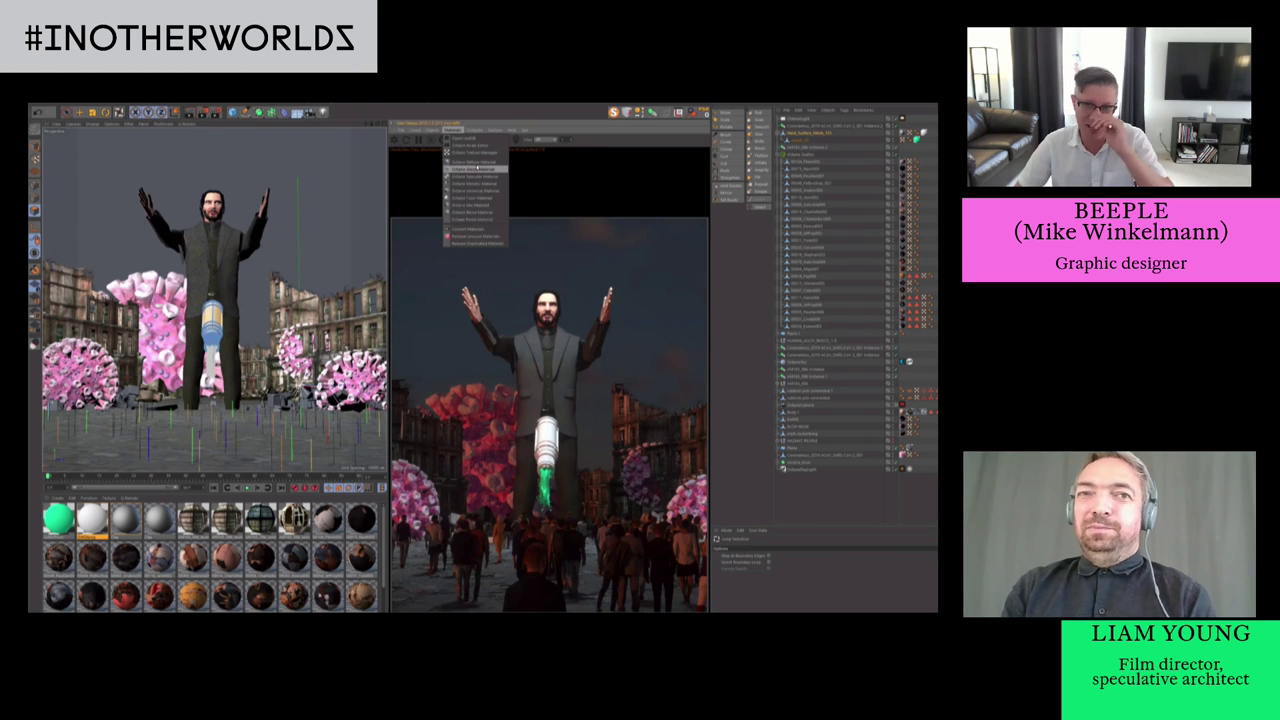
pyautogui.click(472, 162)
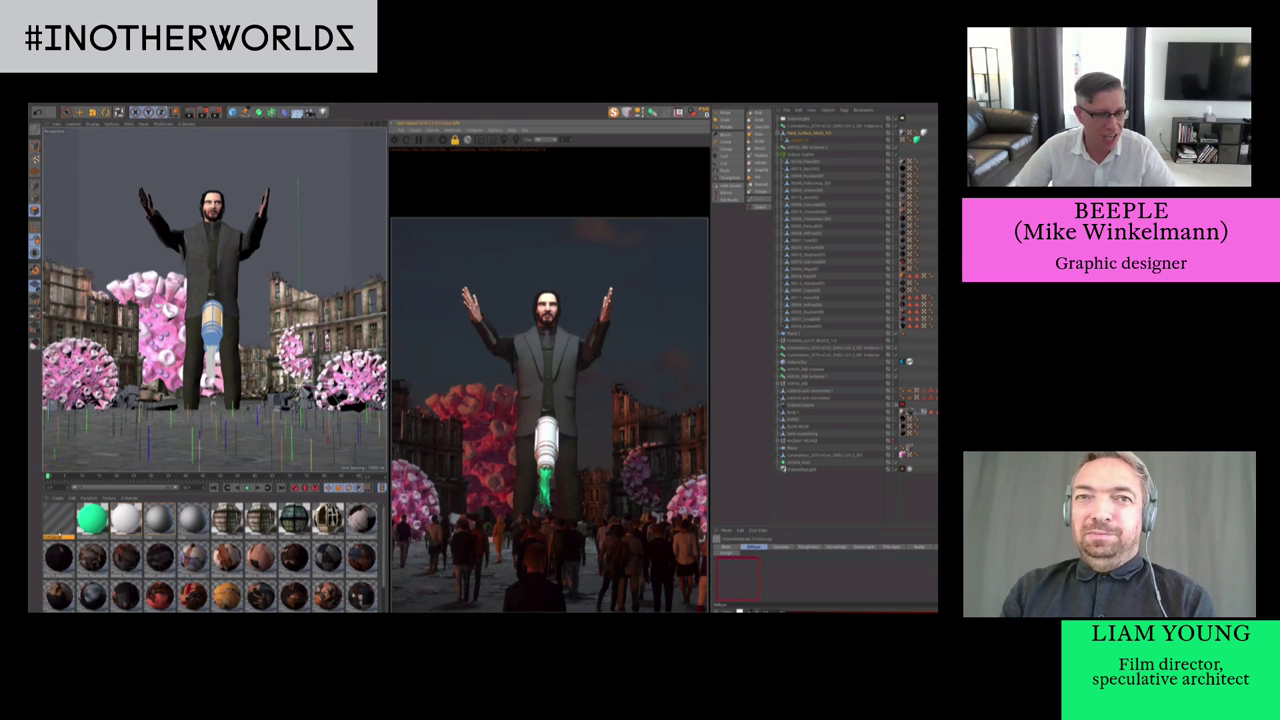
pyautogui.moveTo(59, 519); pyautogui.dragTo(222, 317)
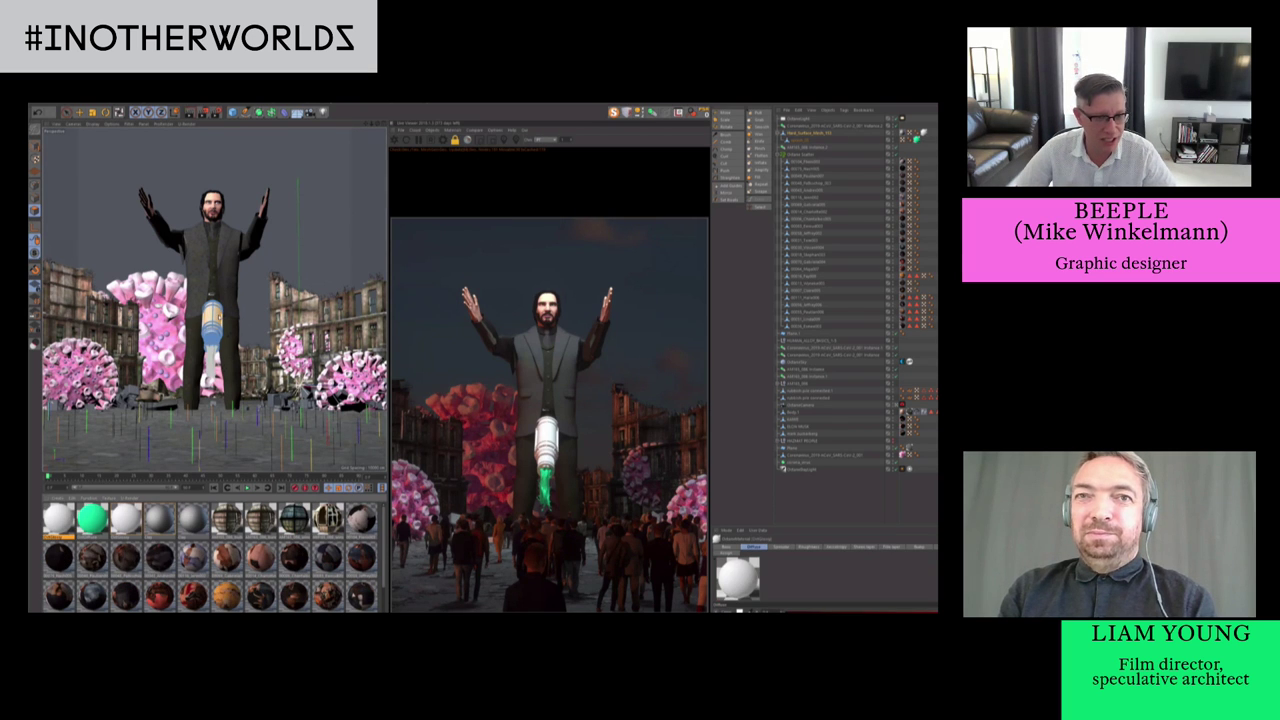
pyautogui.click(36, 147)
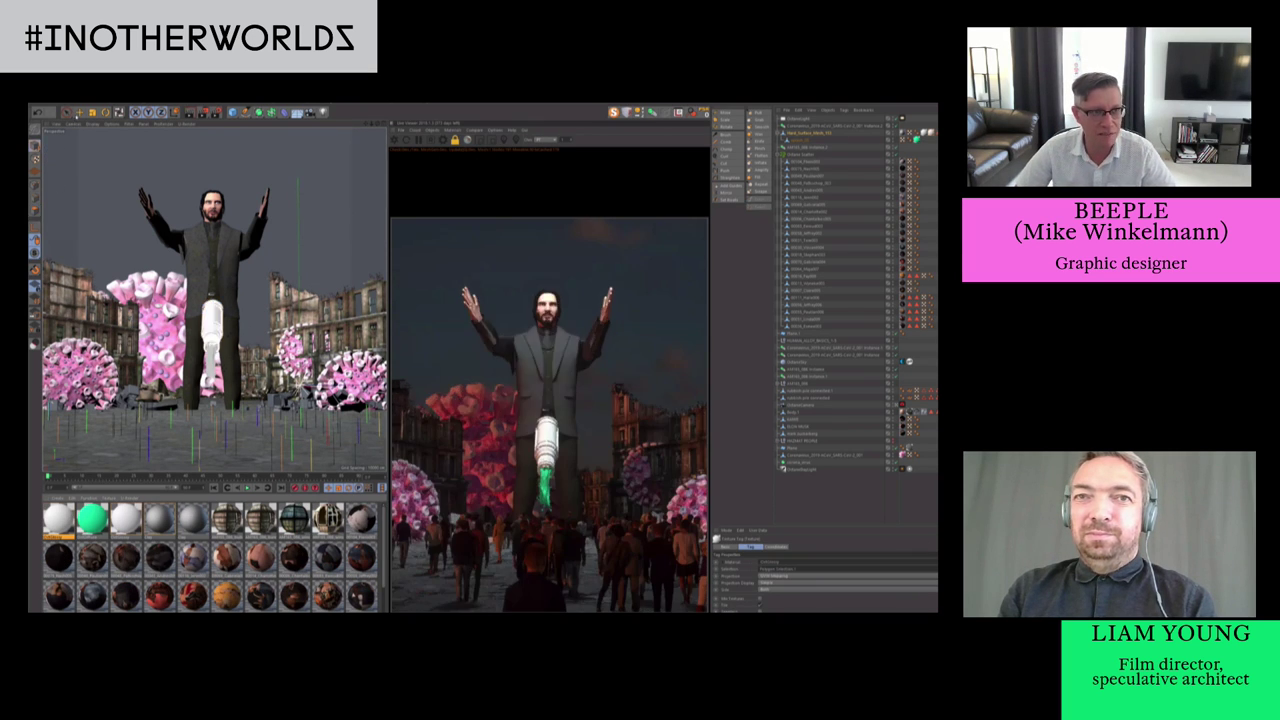
pyautogui.click(79, 113)
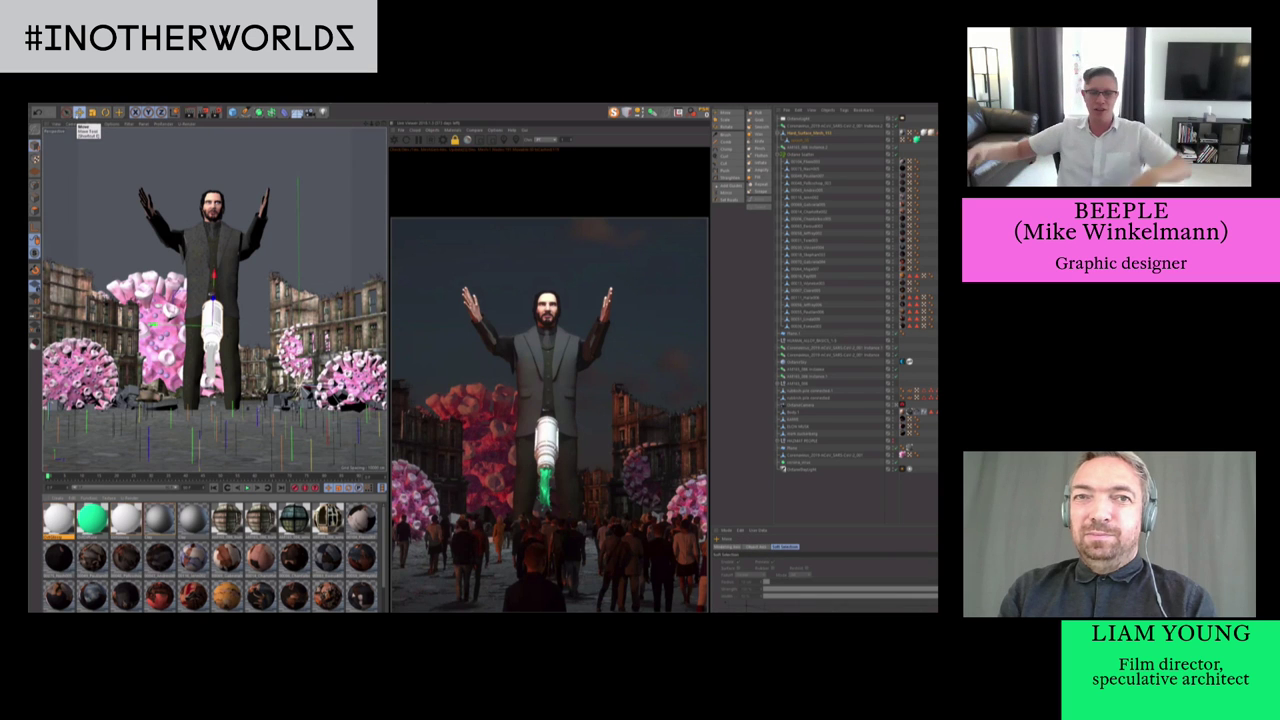
# Try black as the new glossy material's diffuse colour, and finish by setting it to bright green
pyautogui.click(62, 527)
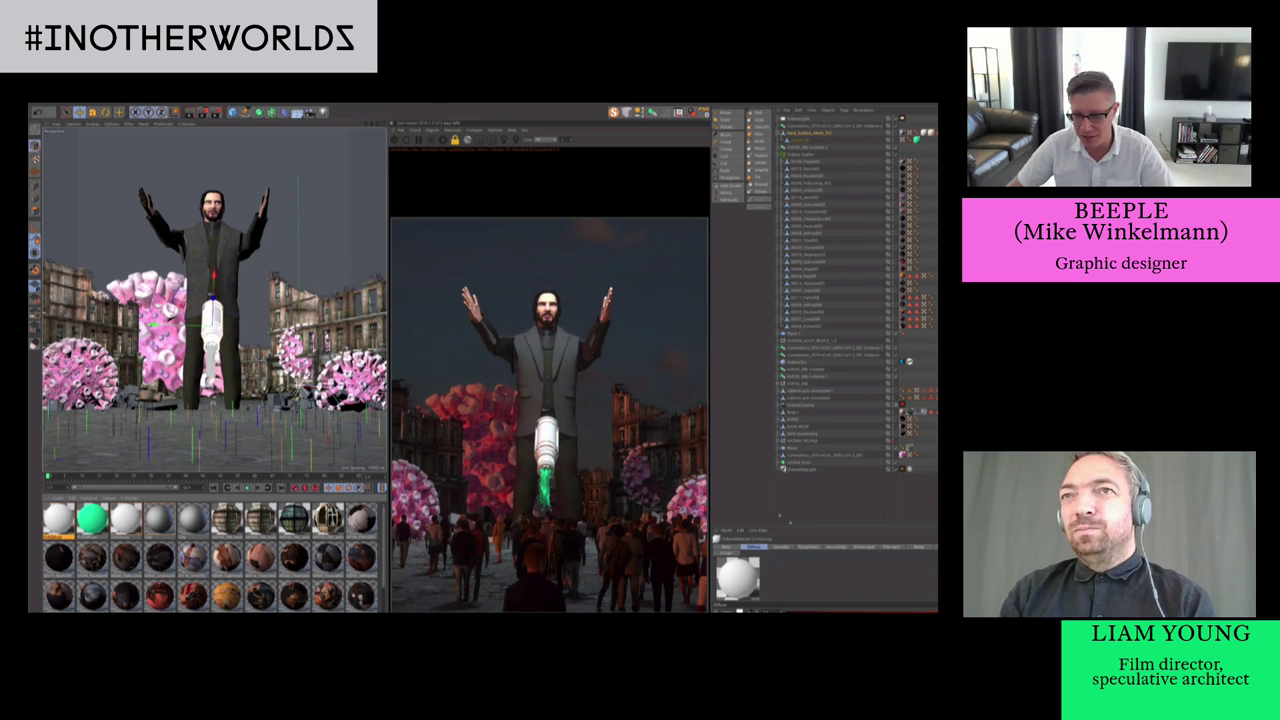
pyautogui.moveTo(765, 526); pyautogui.dragTo(765, 427)
pyautogui.click(740, 517)
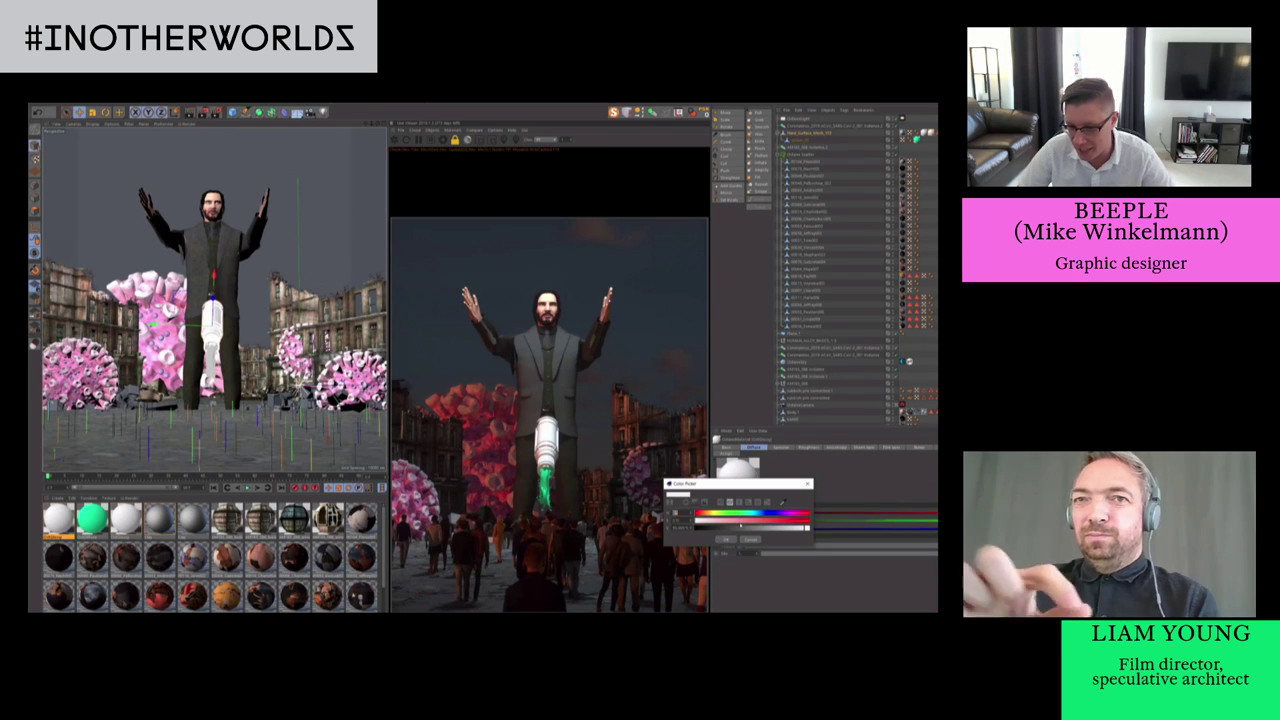
pyautogui.click(704, 528)
pyautogui.click(727, 541)
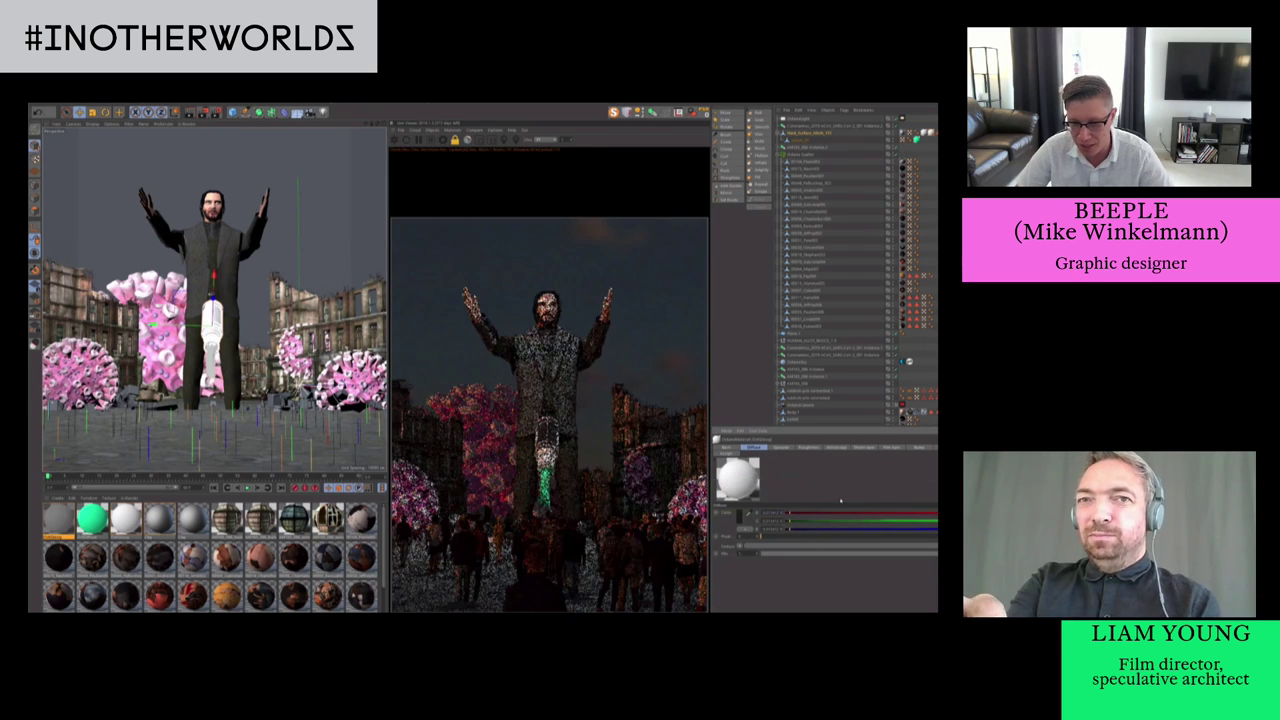
pyautogui.click(739, 518)
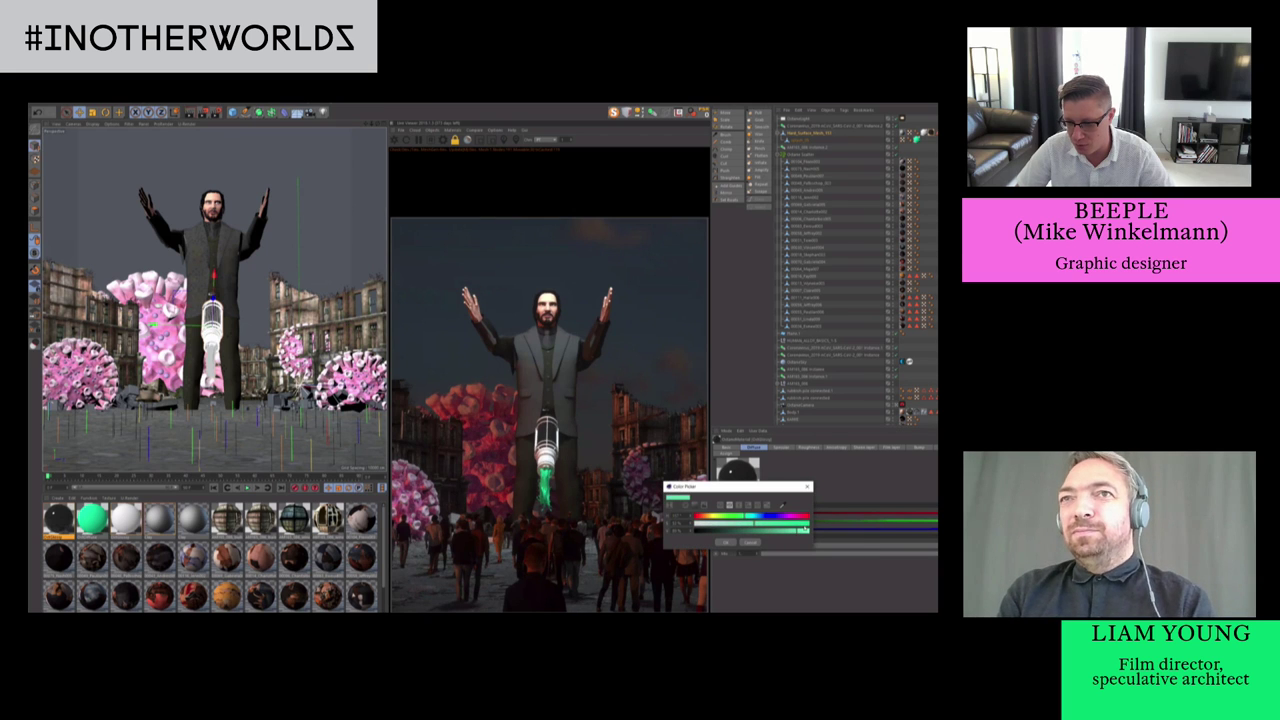
pyautogui.click(725, 542)
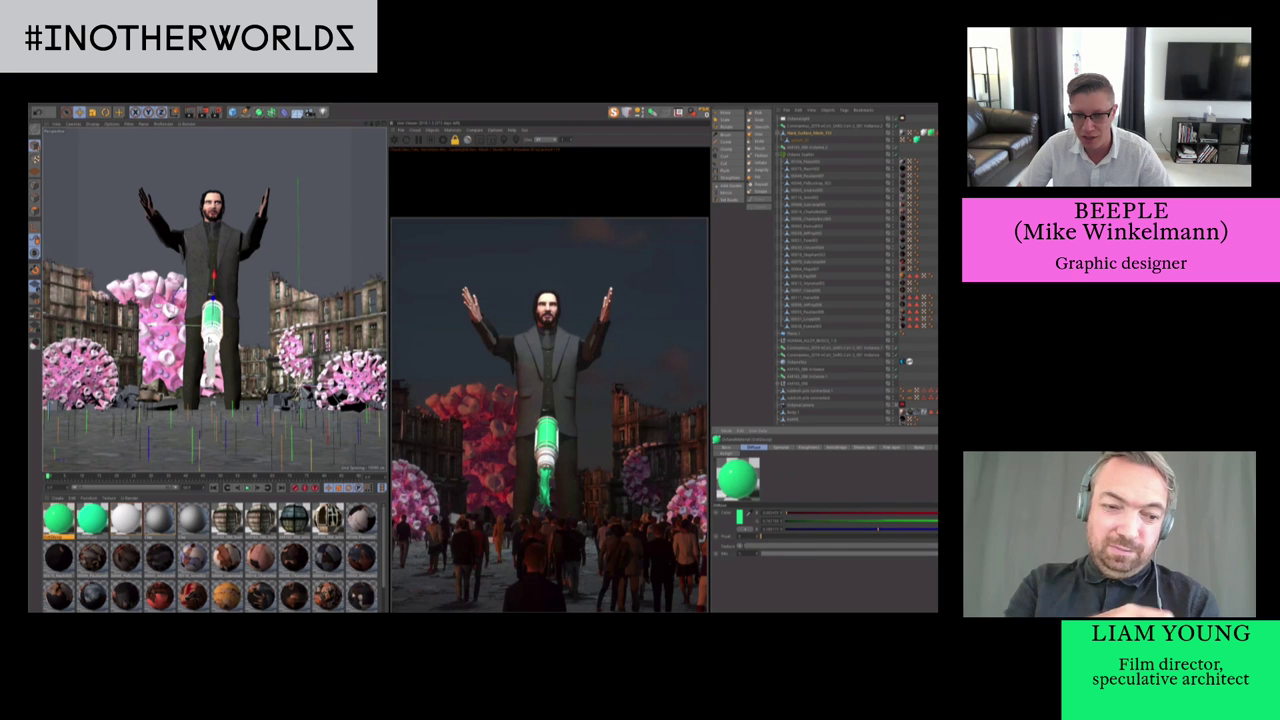
# Select the polygons around the lower nozzle end of the cylindrical mesh in polygon mode with Loop Selection
pyautogui.click(211, 341)
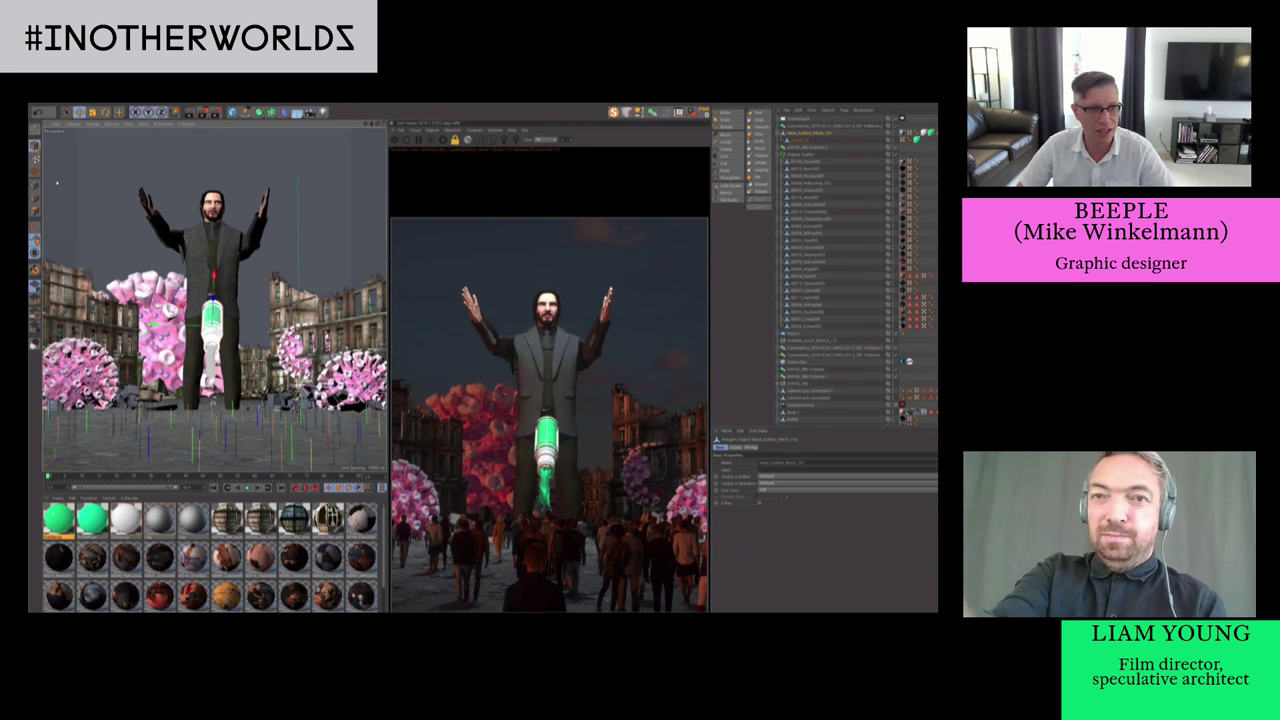
pyautogui.click(35, 158)
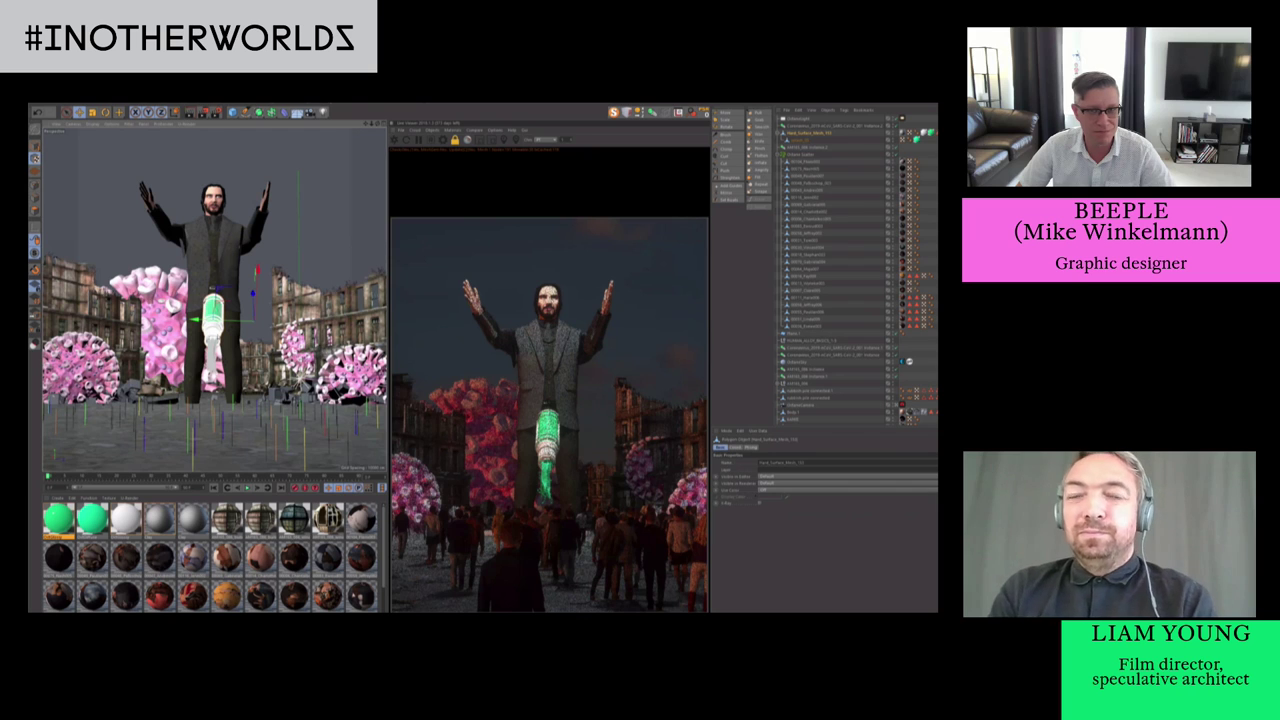
pyautogui.click(35, 210)
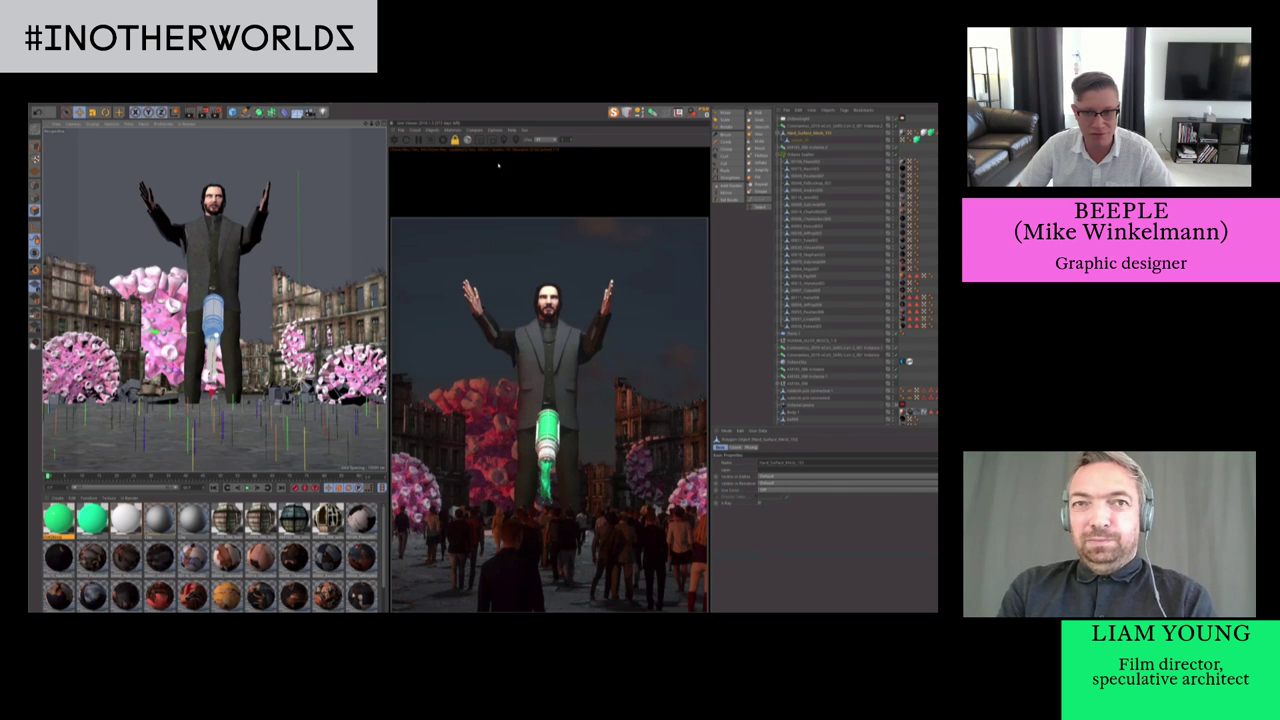
pyautogui.click(495, 130)
pyautogui.click(241, 326)
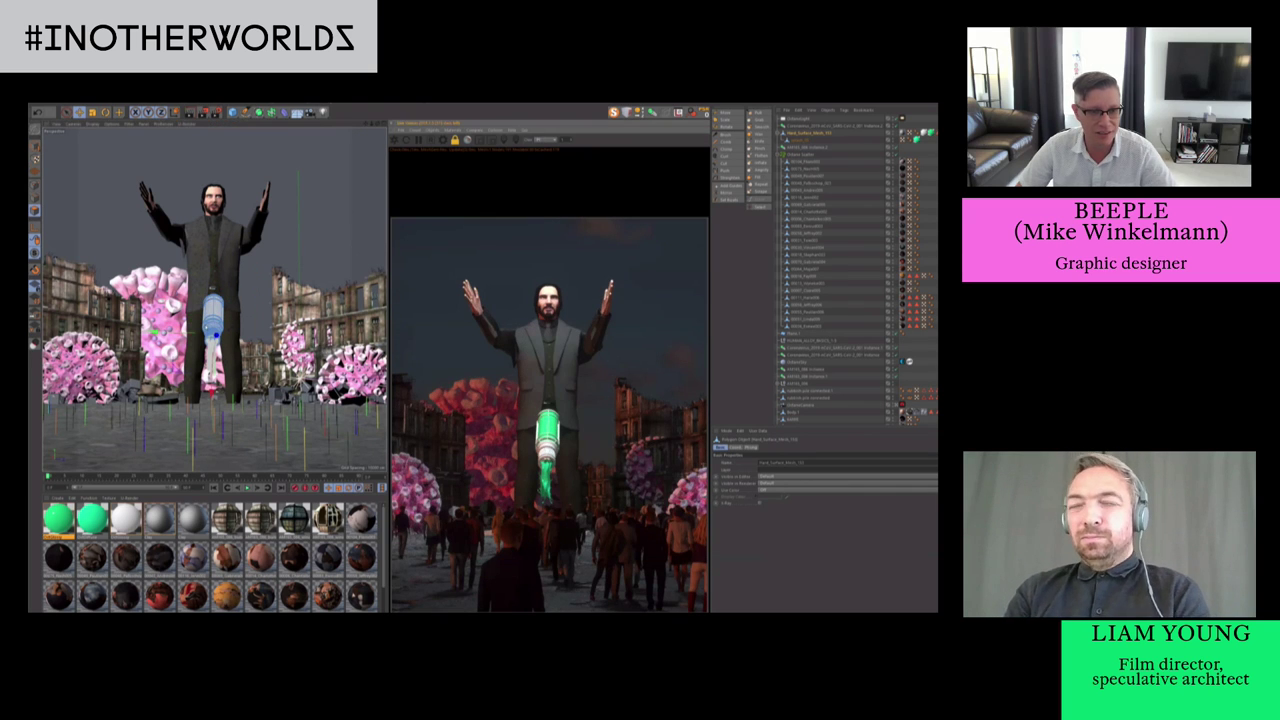
pyautogui.keyDown('alt'); pyautogui.moveTo(243, 325); pyautogui.dragTo(253, 321); pyautogui.keyUp('alt')
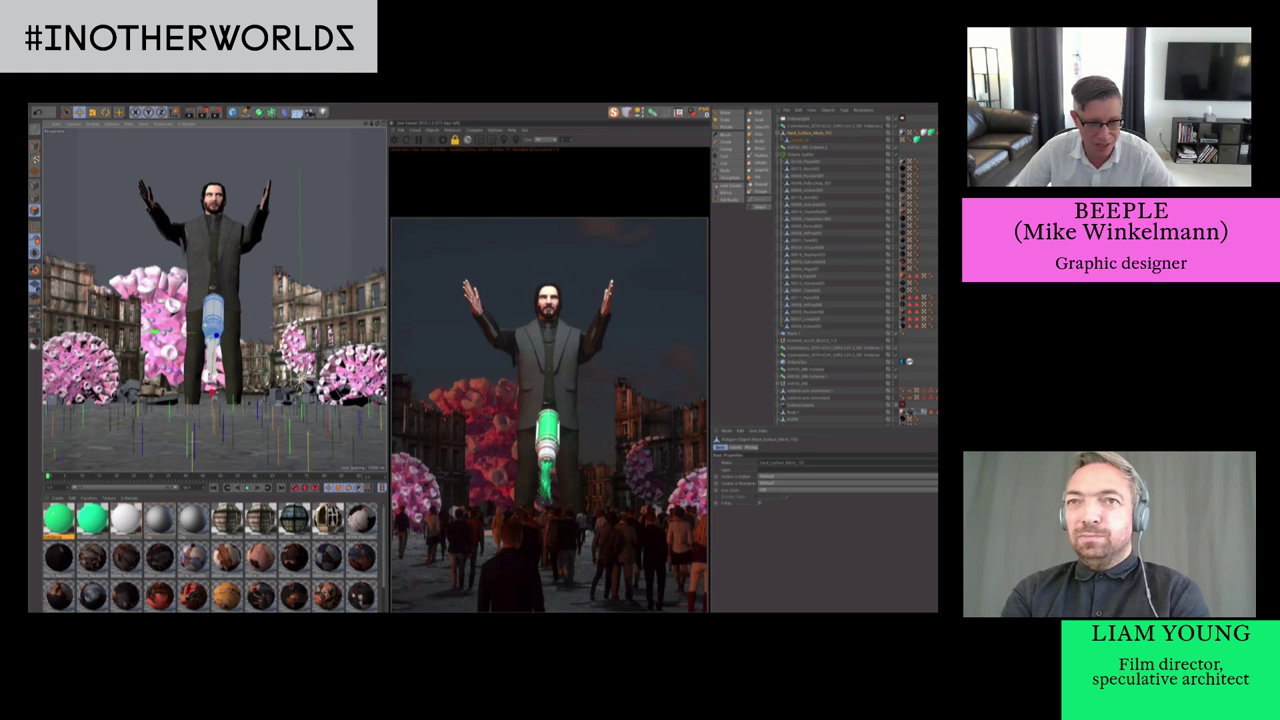
pyautogui.press('s')
pyautogui.keyDown('alt'); pyautogui.moveTo(260, 374); pyautogui.dragTo(254, 366); pyautogui.keyUp('alt')
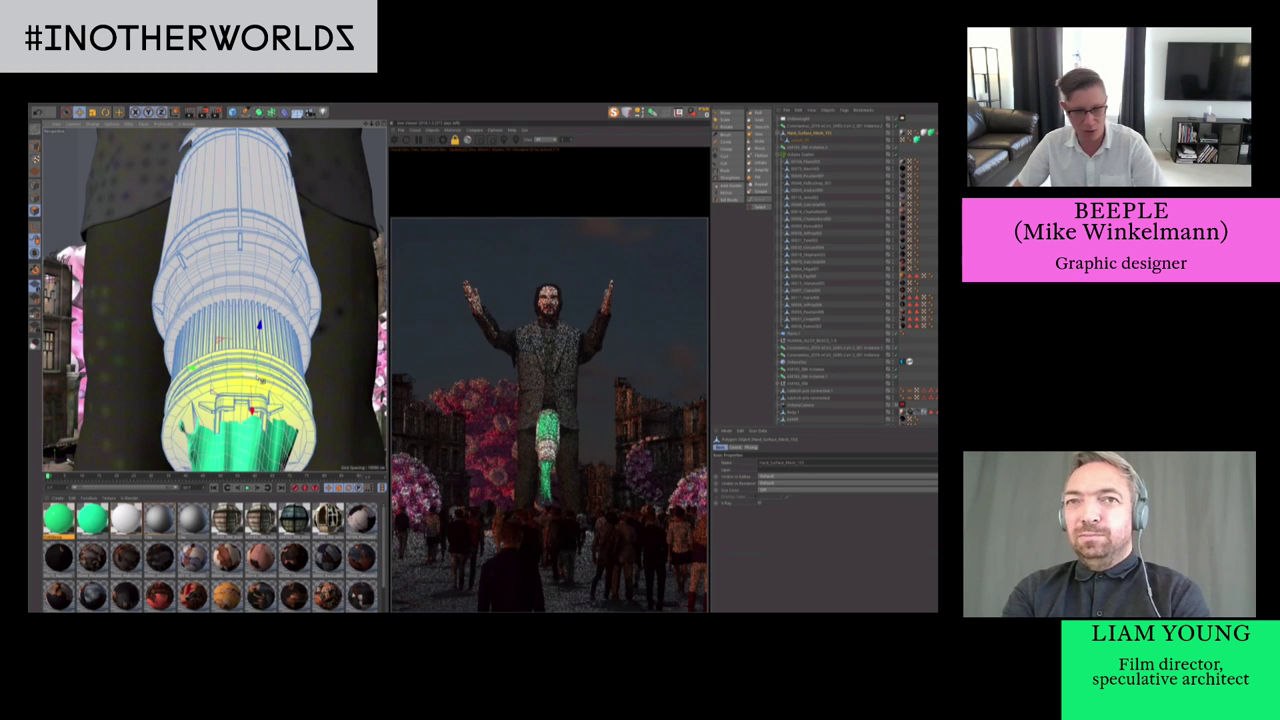
pyautogui.press('u')
pyautogui.press('l')
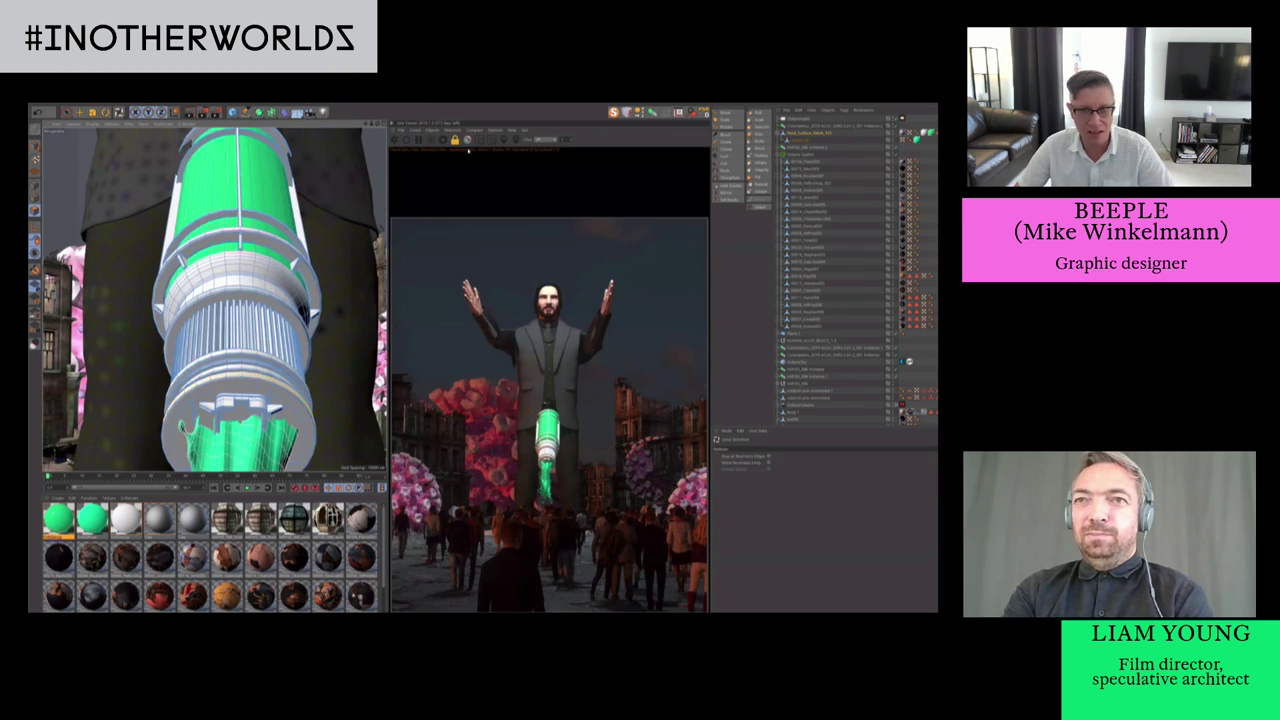
# Create an Octane diffuse material, apply it to the cylinder's selected nozzle polygons, and give it a blackbody emission
pyautogui.click(463, 133)
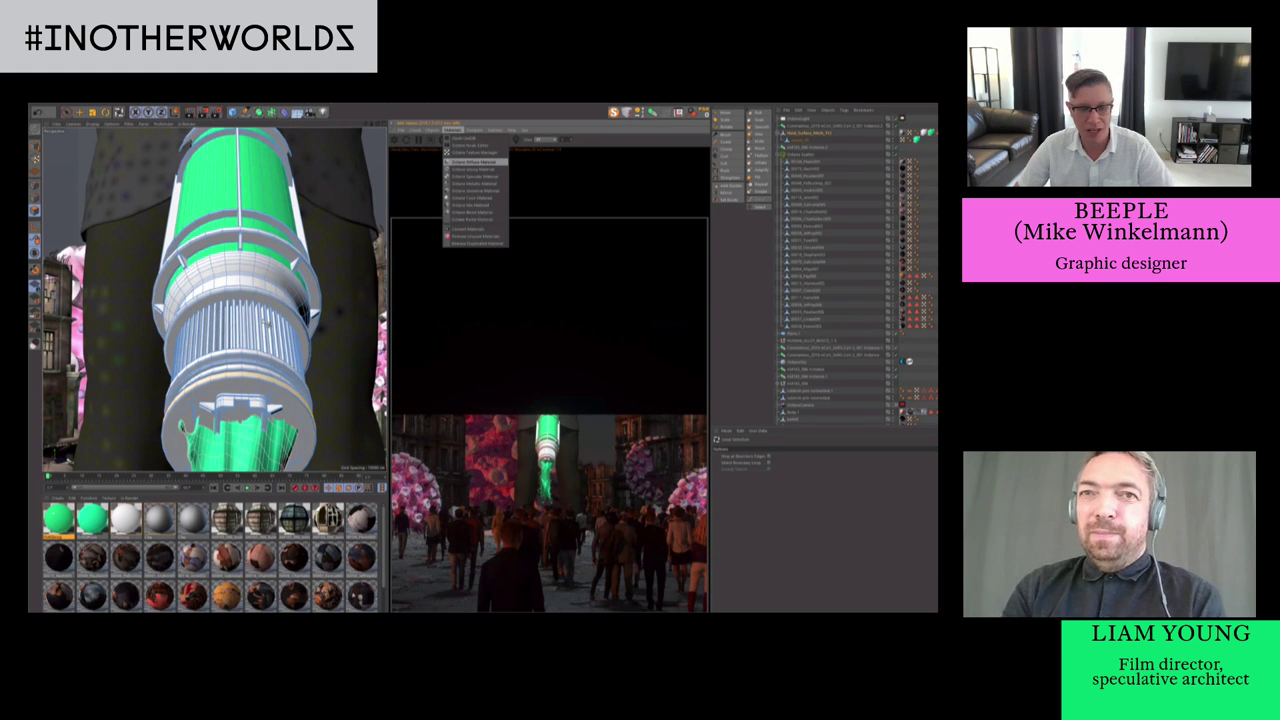
pyautogui.click(474, 161)
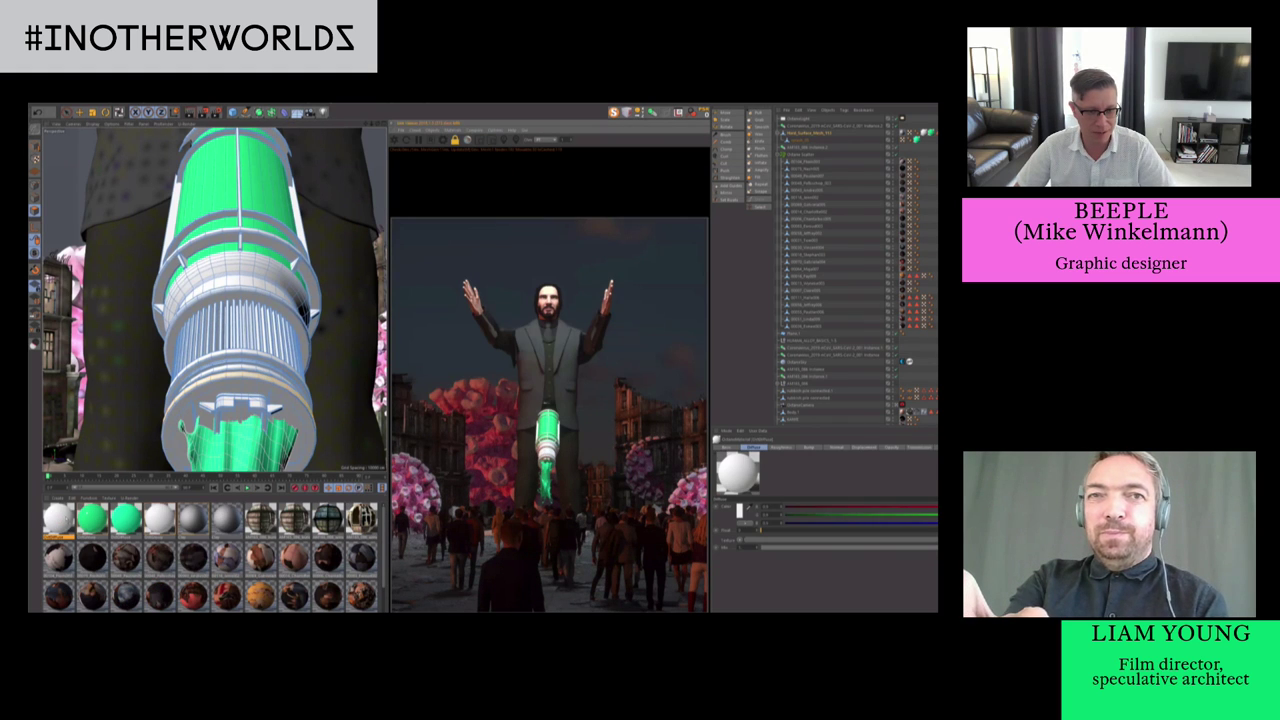
pyautogui.press('e')
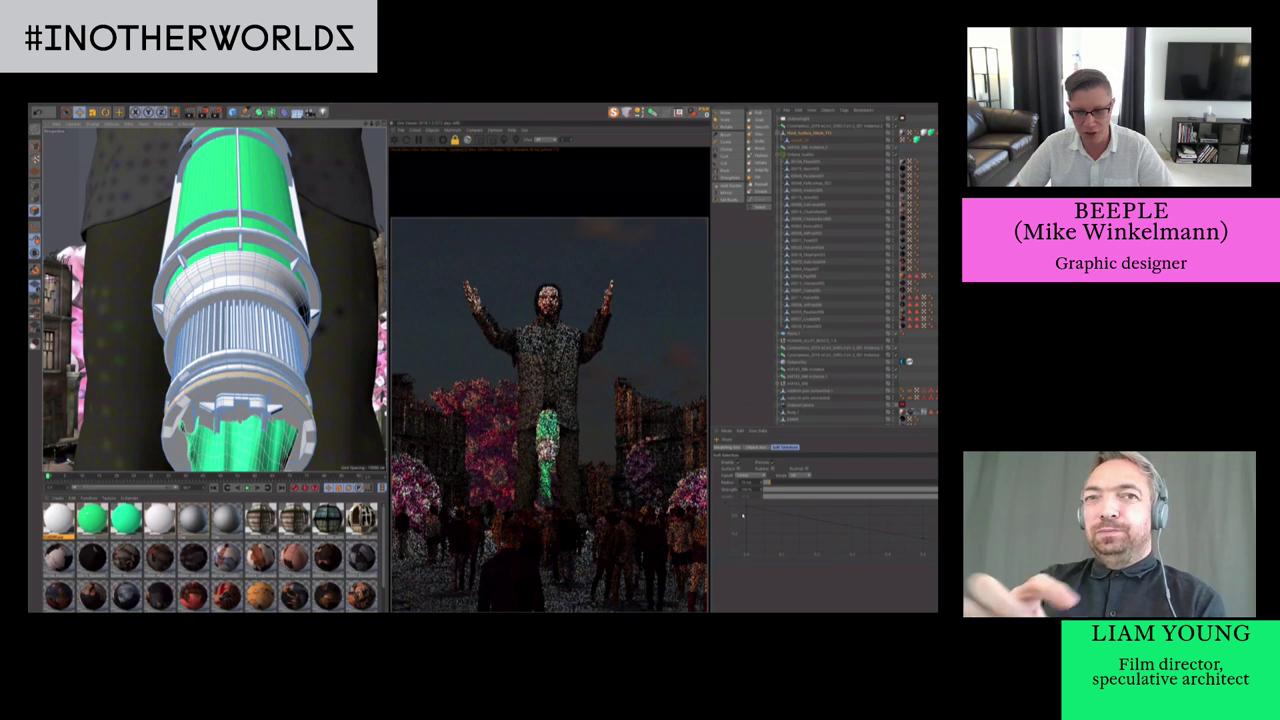
pyautogui.doubleClick(238, 432)
pyautogui.click(58, 520)
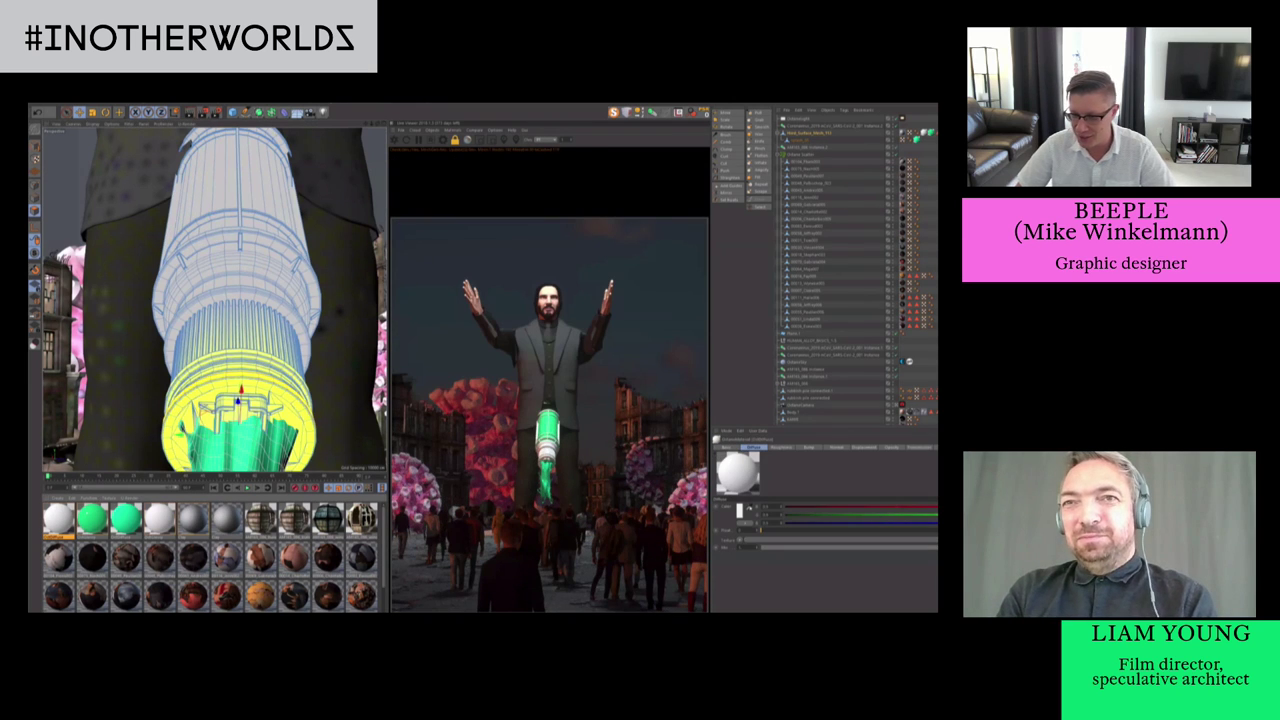
pyautogui.click(936, 447)
pyautogui.click(750, 507)
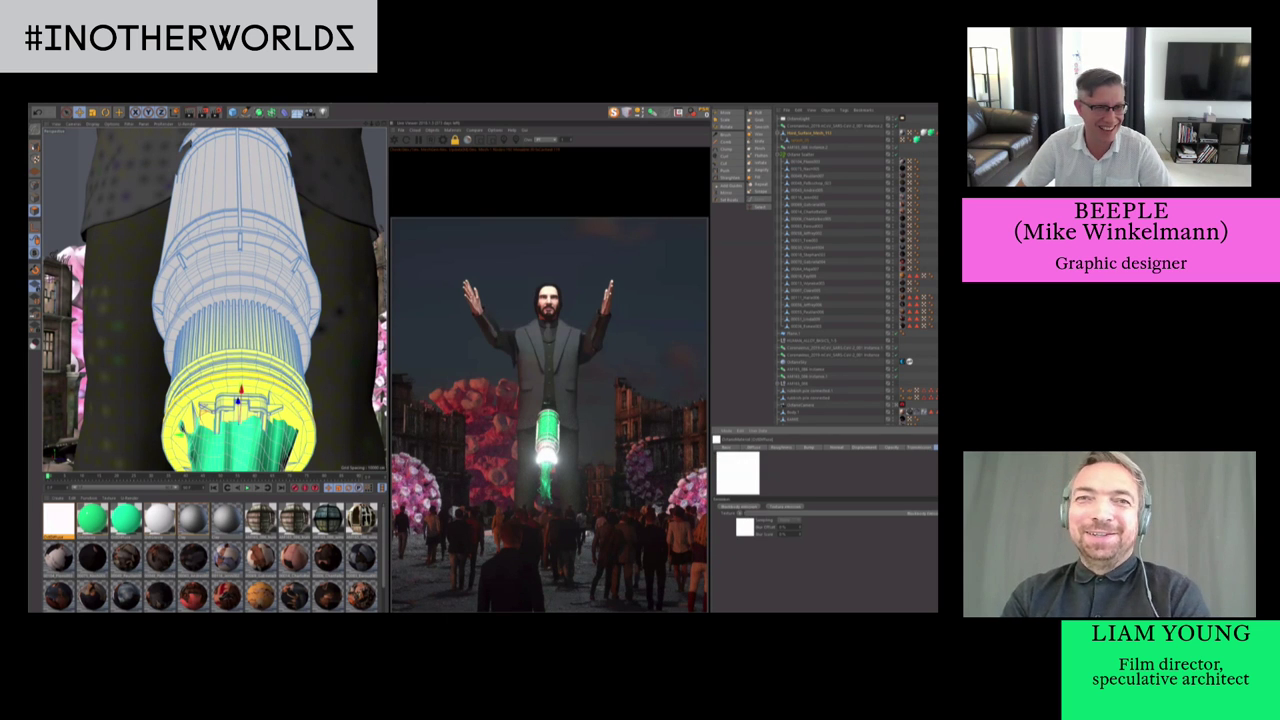
# Return to model mode and reduce the power of the new material's blackbody emission
pyautogui.click(35, 146)
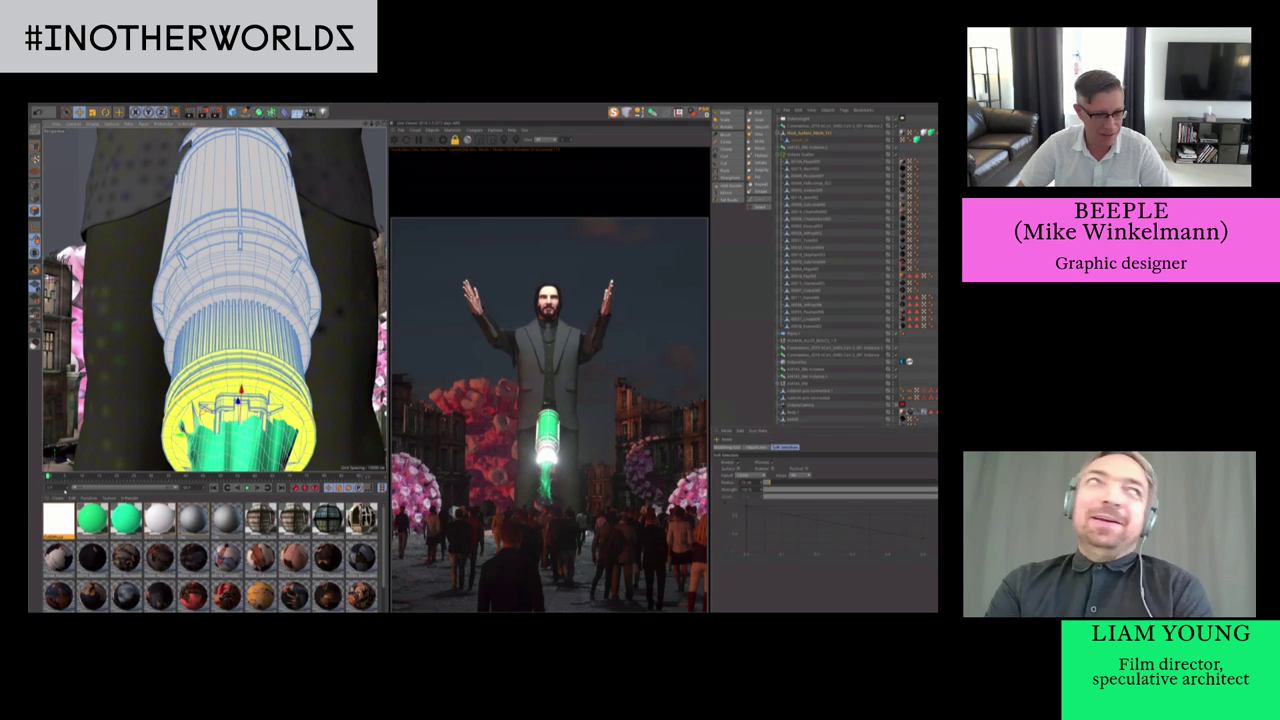
pyautogui.click(58, 520)
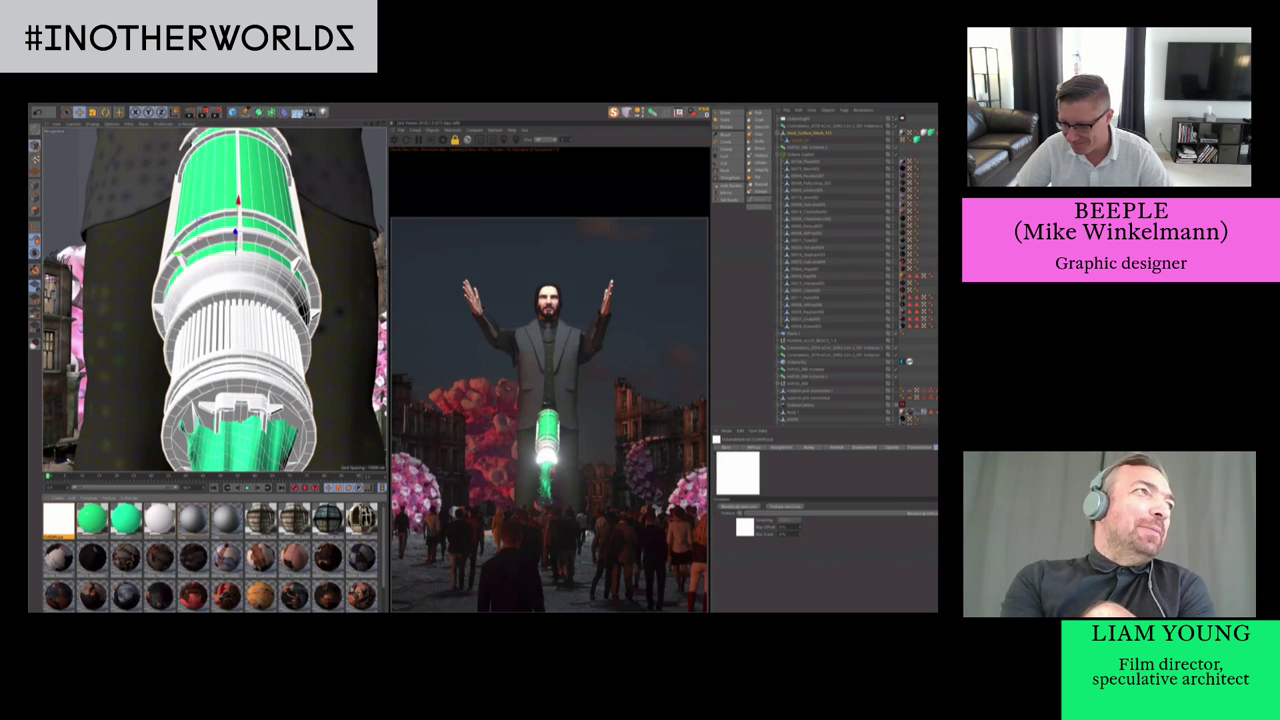
pyautogui.click(748, 525)
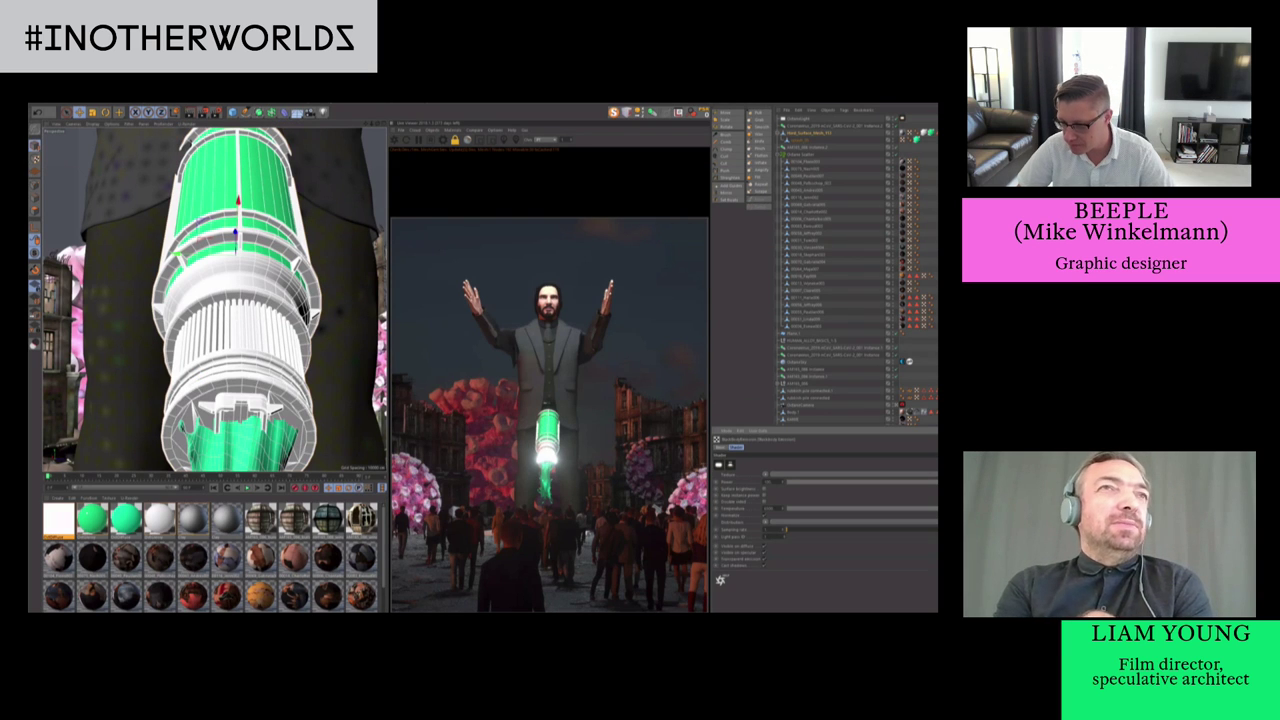
pyautogui.moveTo(784, 509); pyautogui.dragTo(791, 430)
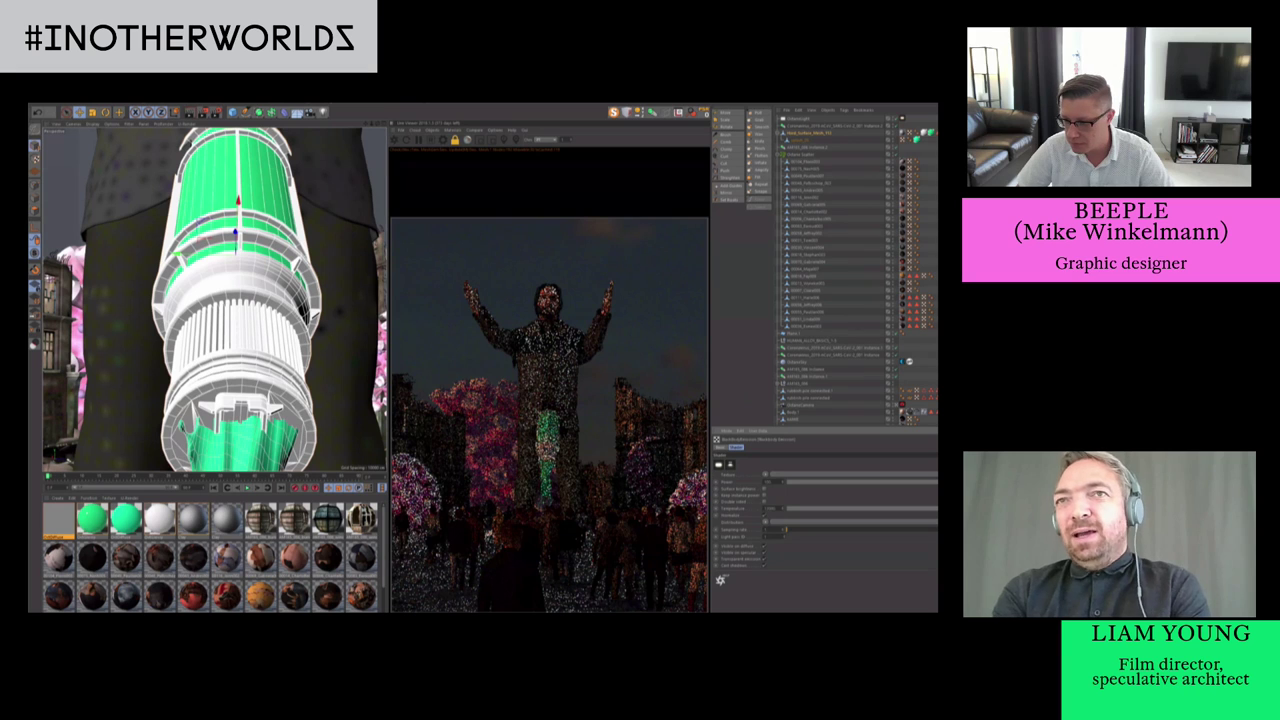
pyautogui.click(789, 482)
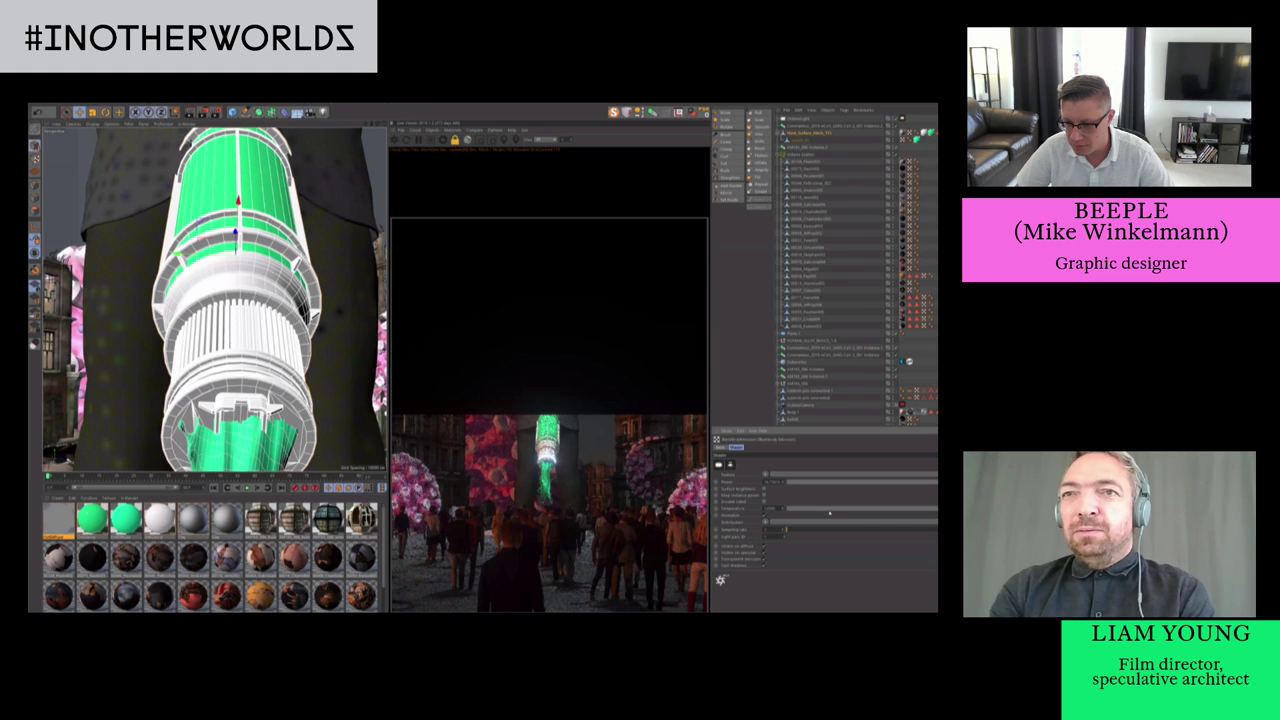
# Adjust the index of the cylinder's white glossy material to make it reflective, and return to the Move tool
pyautogui.click(159, 520)
pyautogui.moveTo(773, 513); pyautogui.dragTo(935, 513)
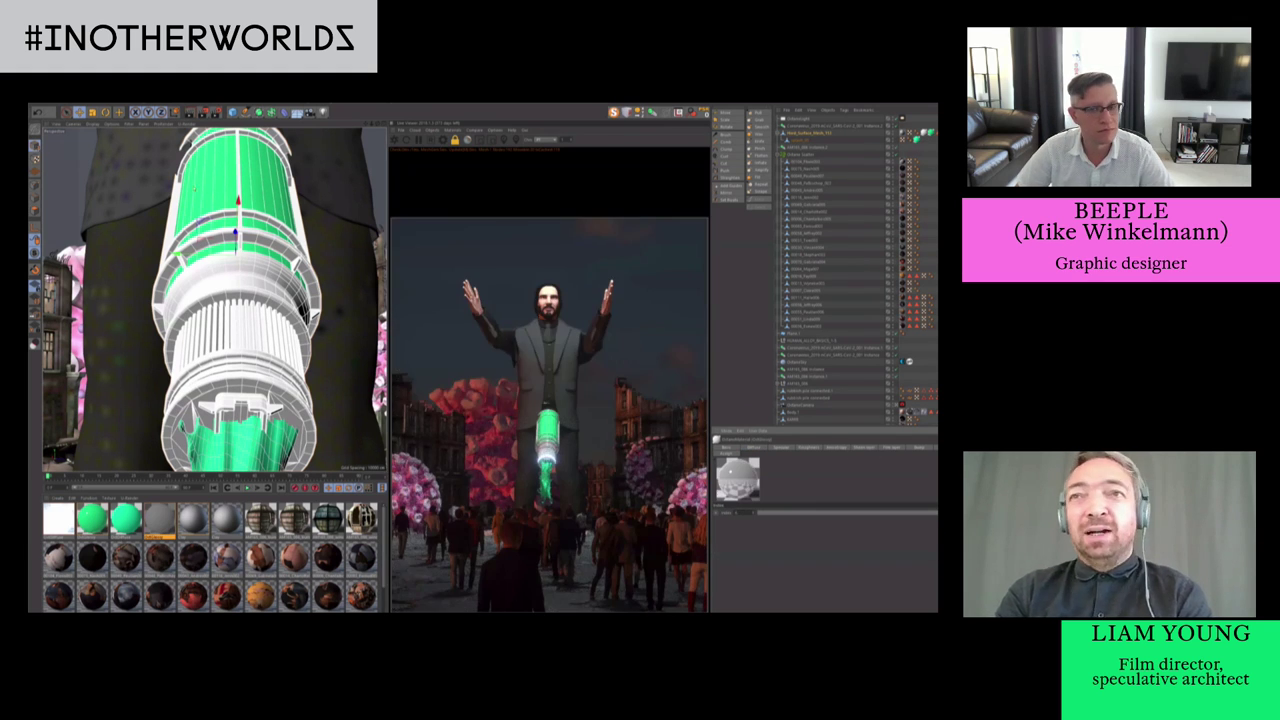
pyautogui.press('e')
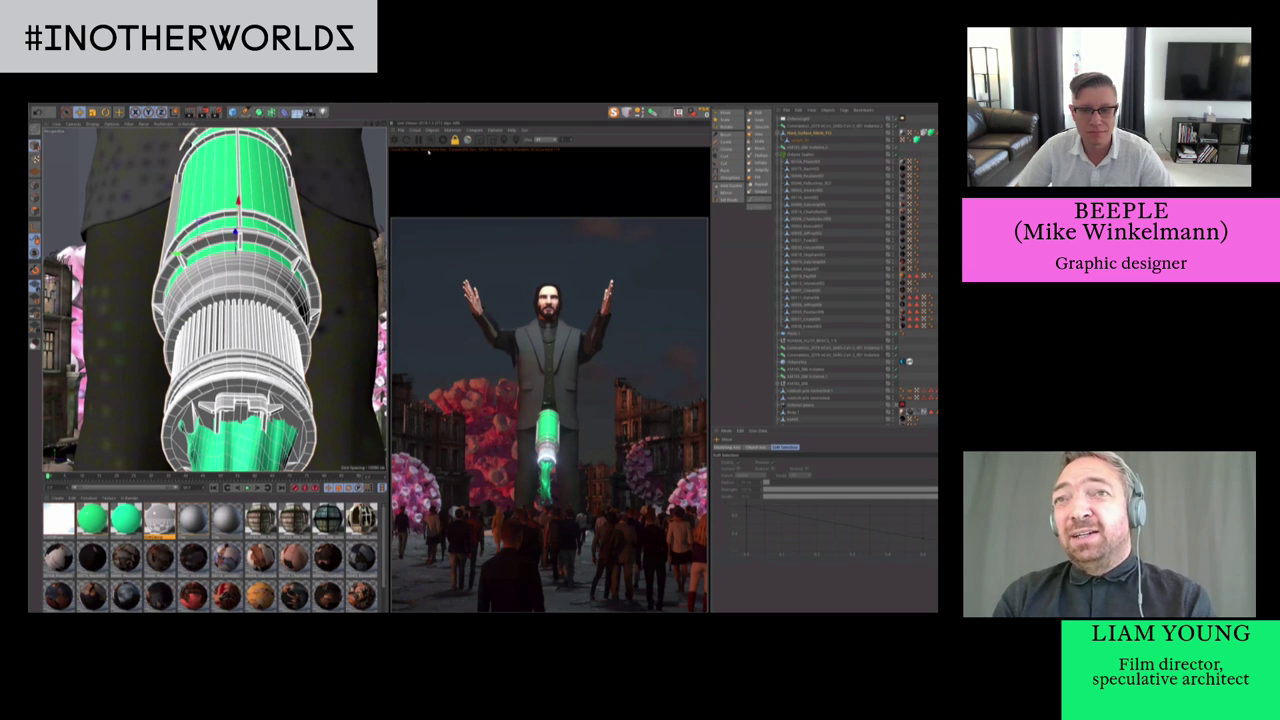
# Return the viewport to the camera view and open the animals folder in the Content Browser
pyautogui.click(895, 405)
pyautogui.click(408, 104)
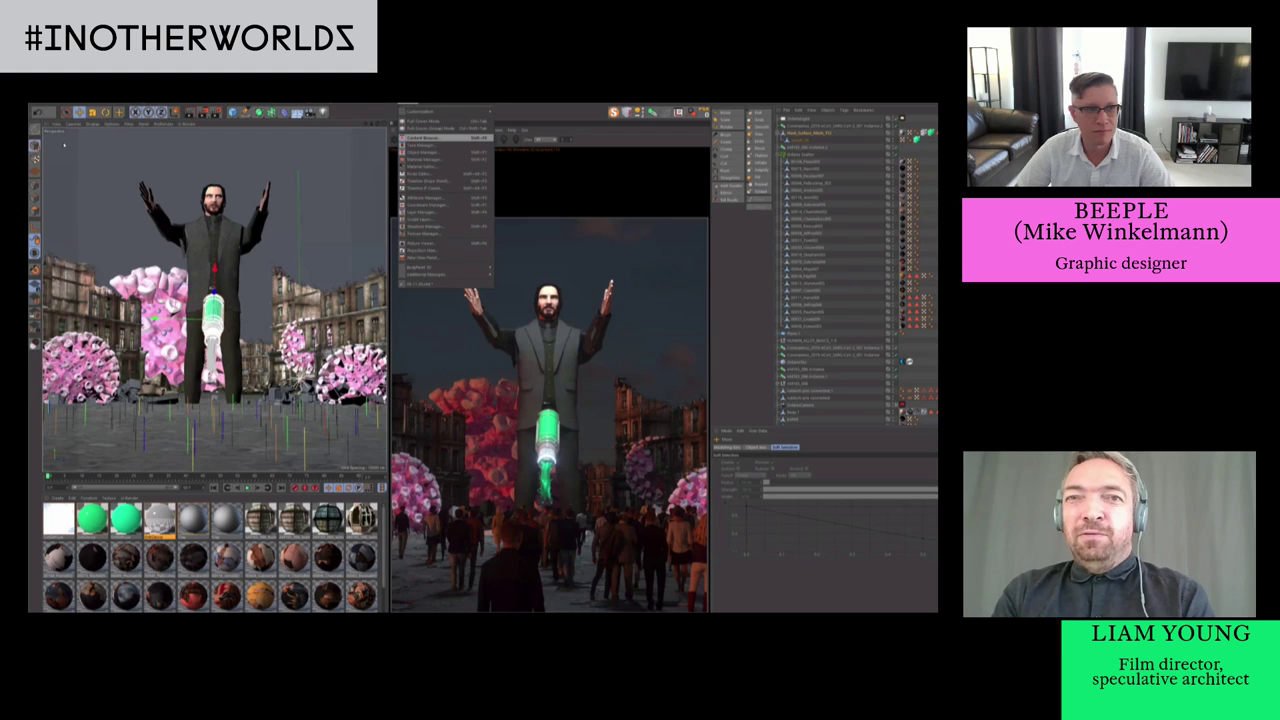
pyautogui.click(425, 138)
pyautogui.click(60, 155)
# Add the white duck model with outstretched wings from the animals folder to the scene and collapse its object hierarchy
pyautogui.scroll(-10, 715, 354)
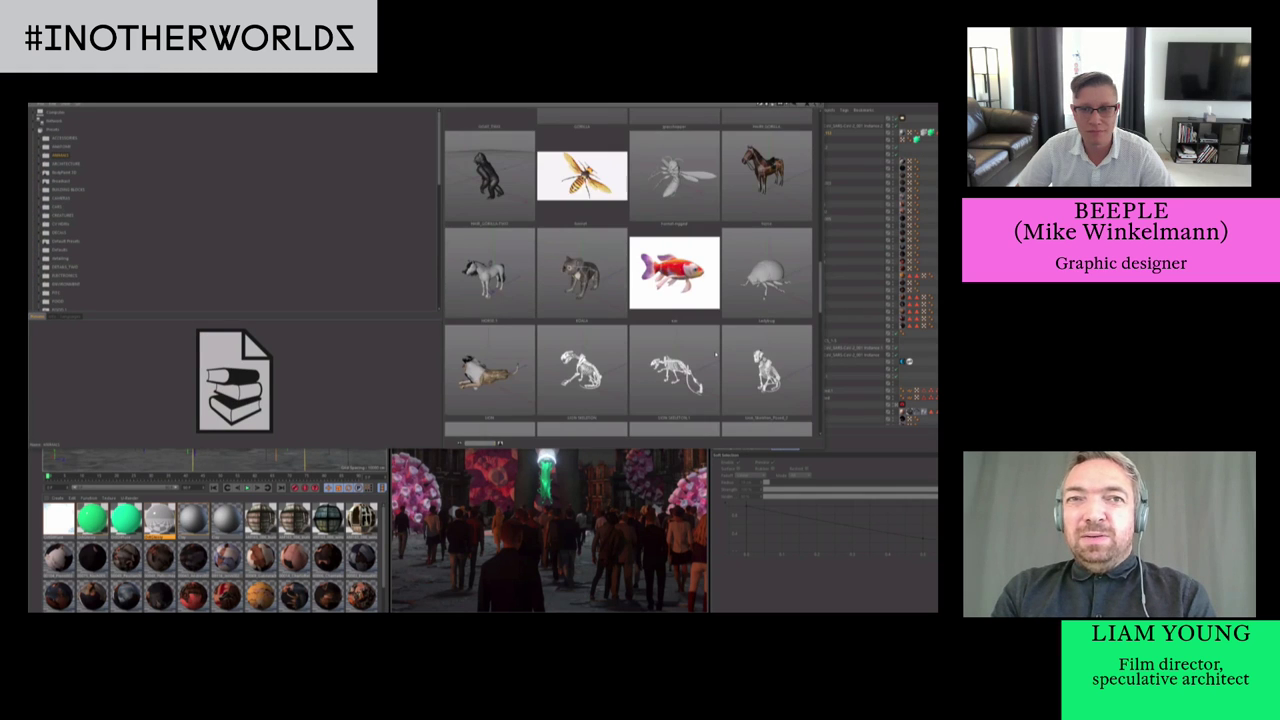
pyautogui.scroll(-15, 716, 353)
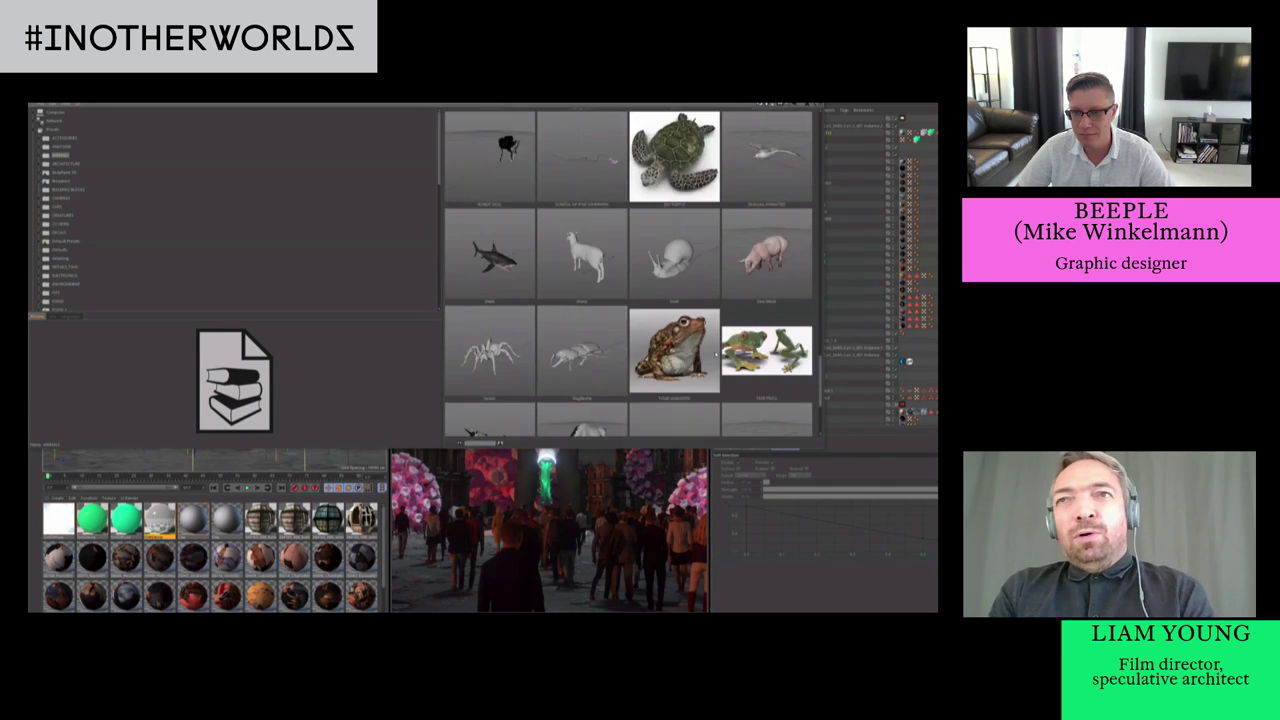
pyautogui.scroll(10, 716, 353)
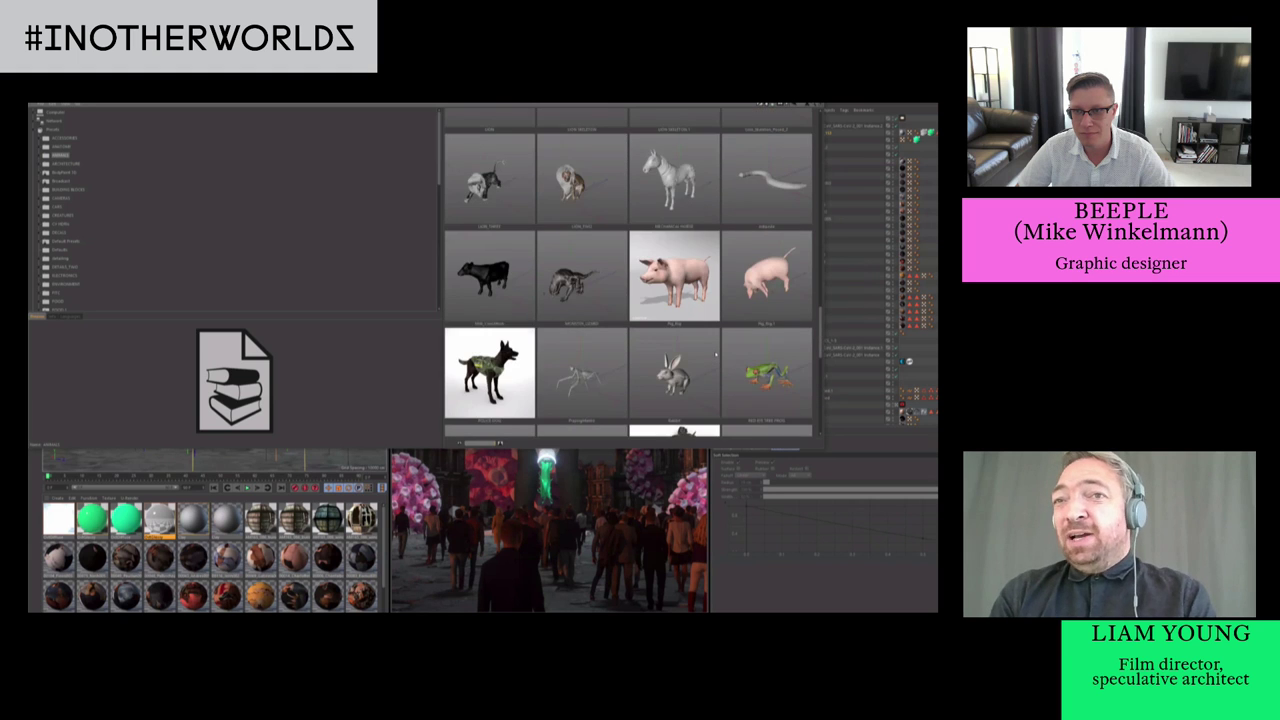
pyautogui.scroll(10, 716, 353)
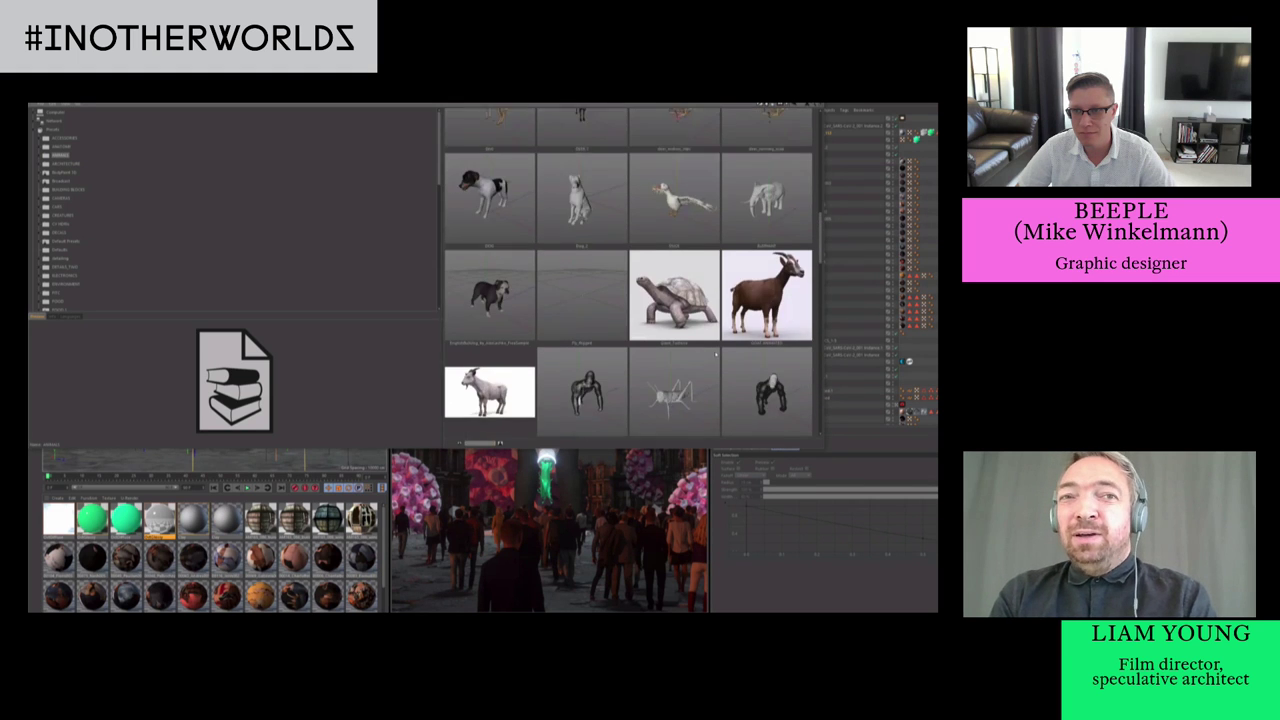
pyautogui.scroll(2, 716, 353)
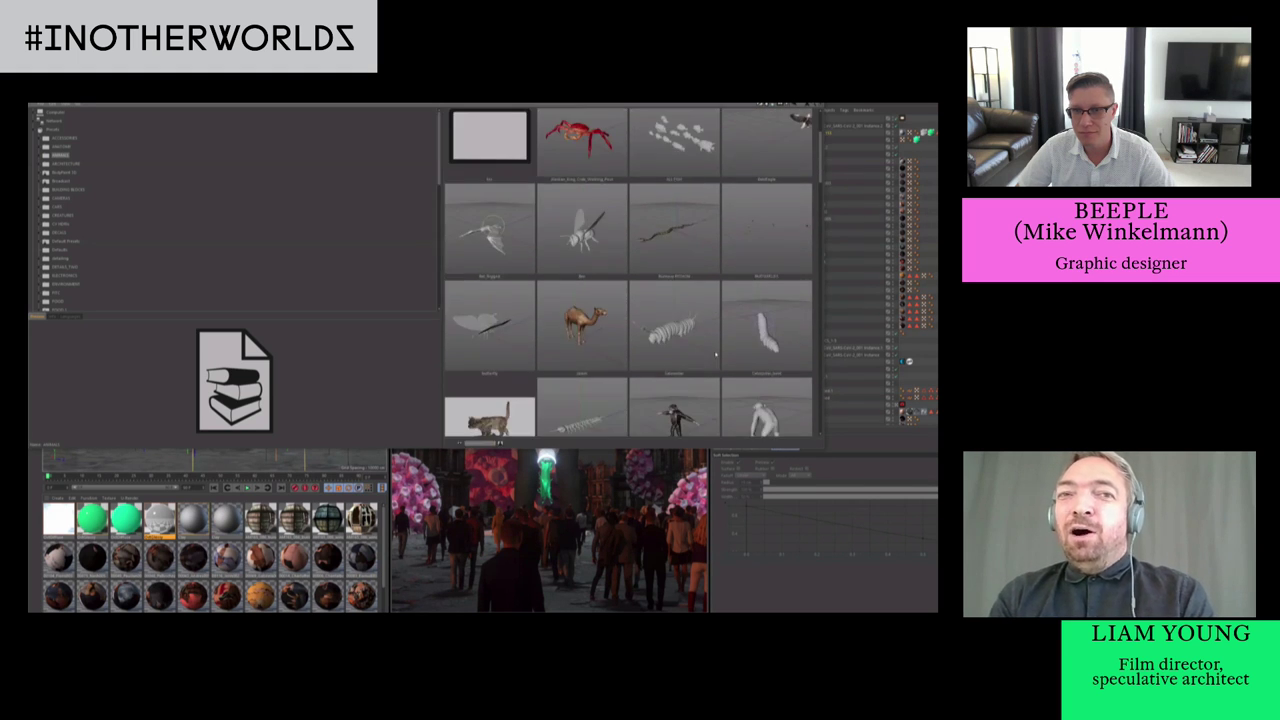
pyautogui.scroll(-10, 716, 353)
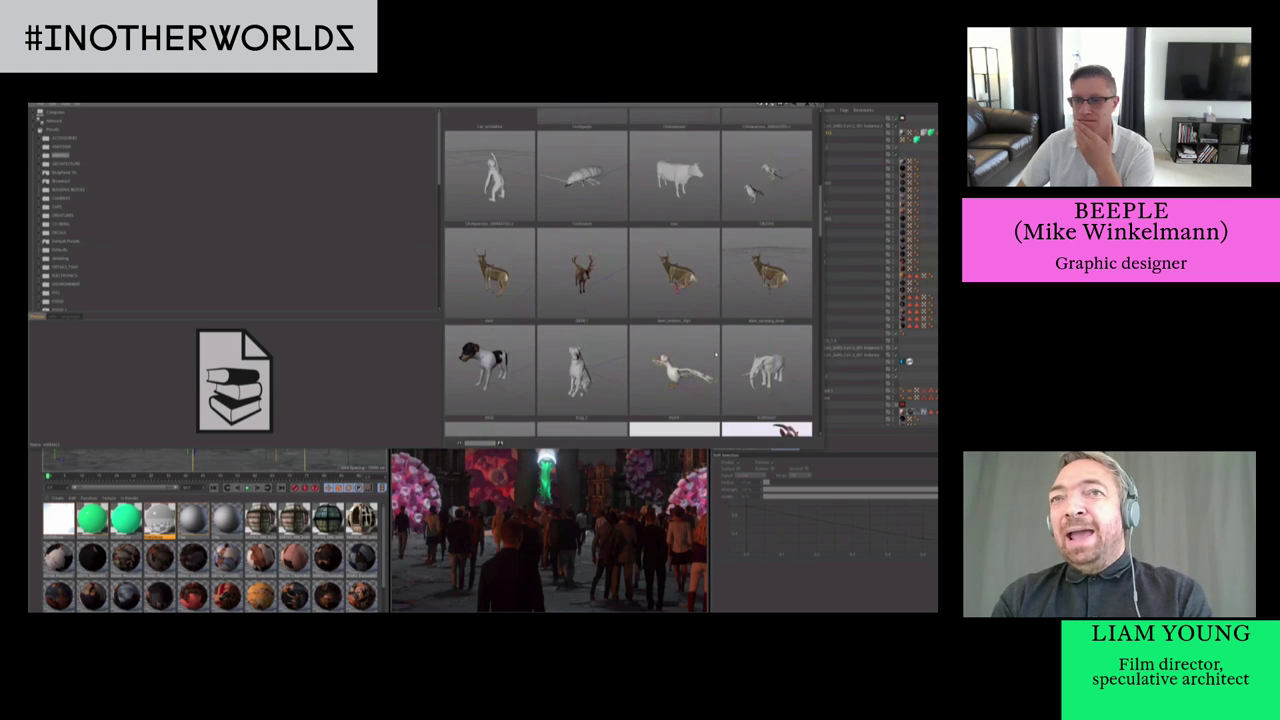
pyautogui.scroll(-10, 715, 355)
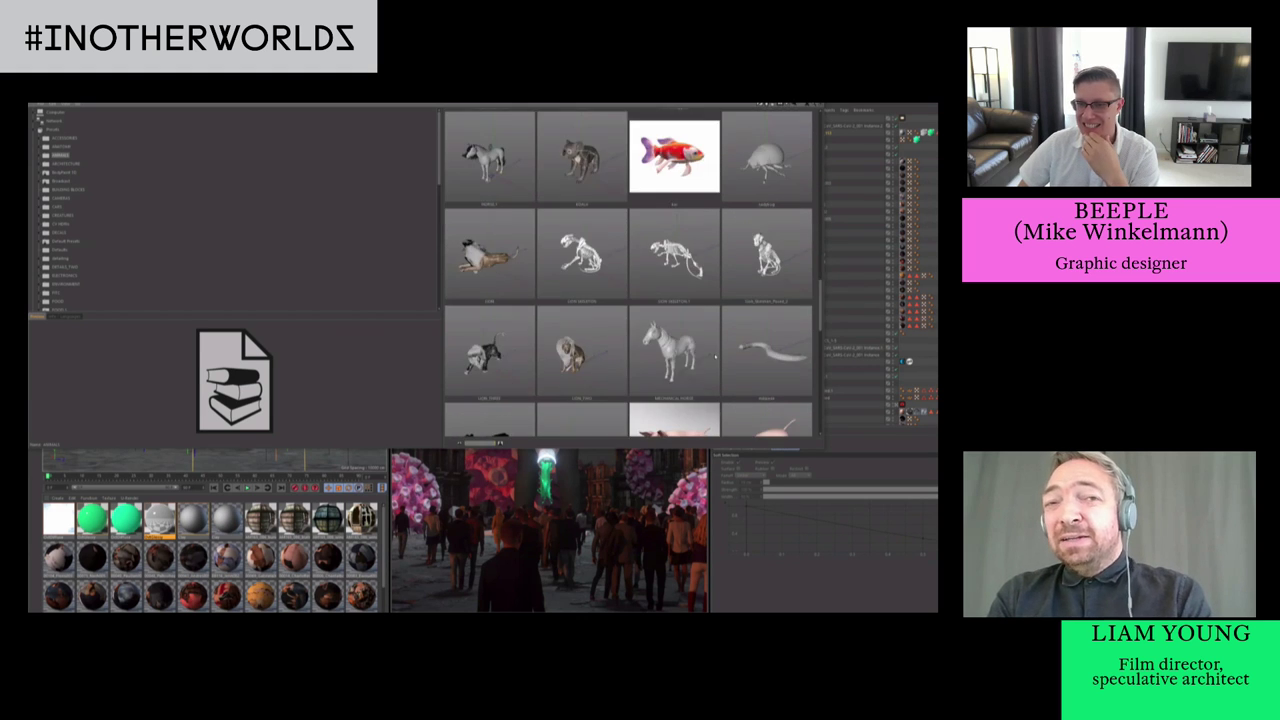
pyautogui.scroll(5, 712, 364)
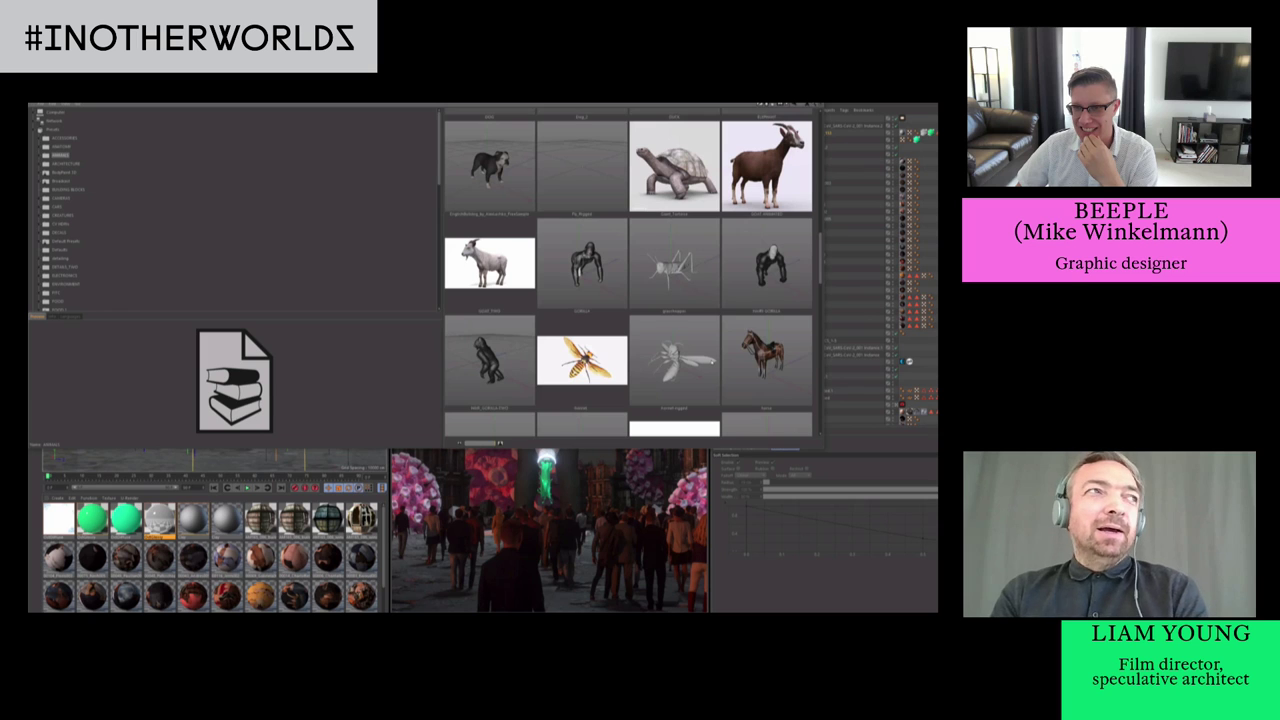
pyautogui.scroll(5, 712, 361)
pyautogui.moveTo(706, 352); pyautogui.dragTo(830, 135)
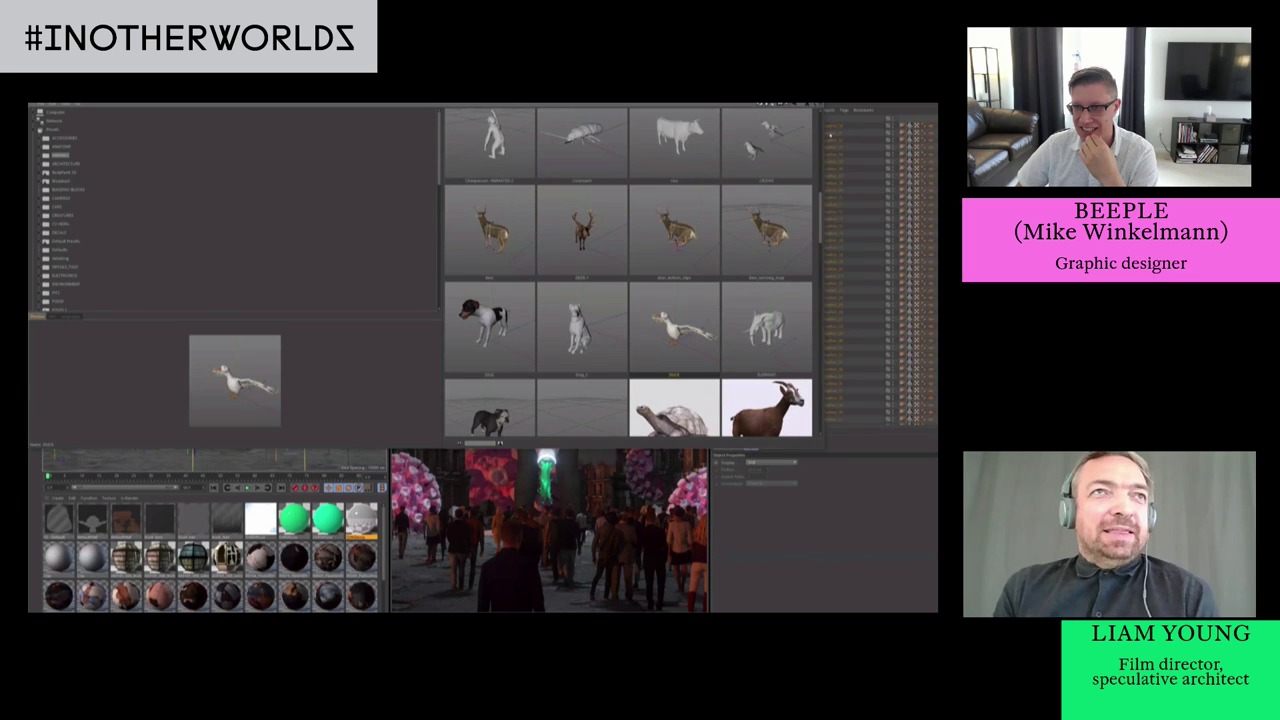
pyautogui.hotkey('shift', 'F8')
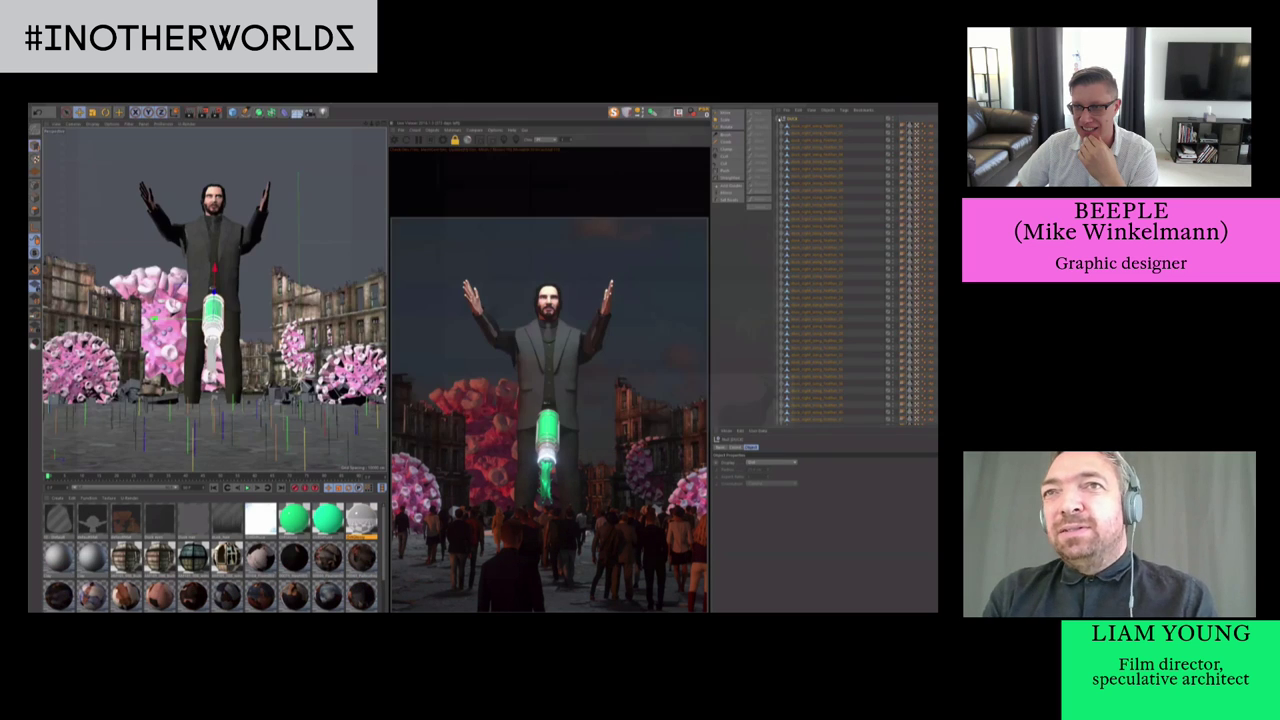
pyautogui.click(780, 119)
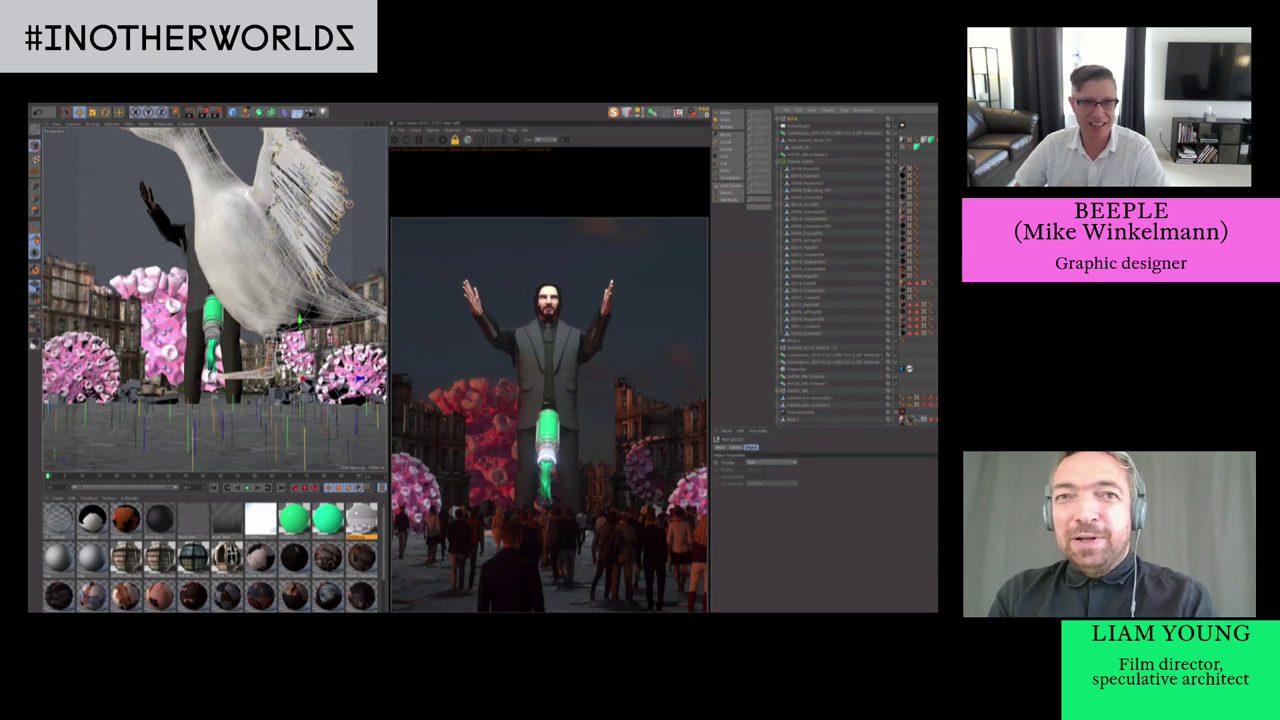
# Rotate the duck to face the camera and position it behind the giant man with its wings spreading on both sides
pyautogui.press('r')
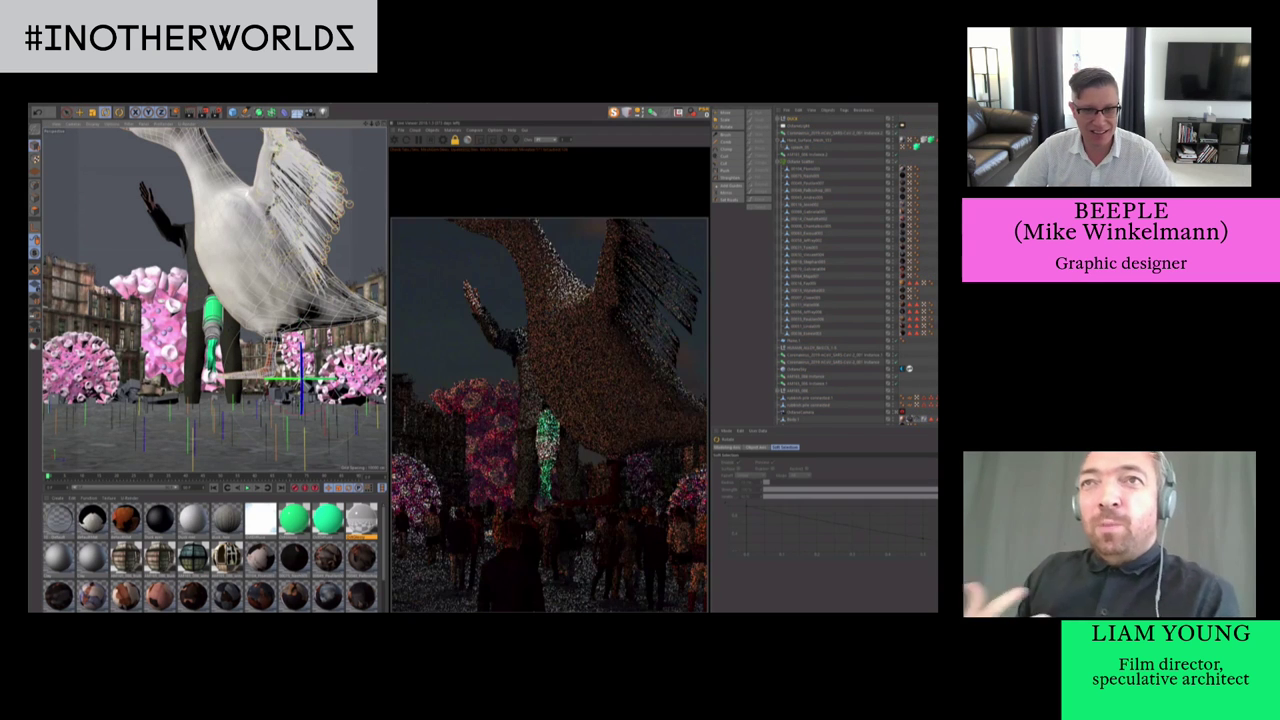
pyautogui.moveTo(290, 379)
pyautogui.mouseDown()
pyautogui.moveTo(275, 379)
pyautogui.moveTo(318, 379)
pyautogui.moveTo(300, 378)
pyautogui.mouseUp()
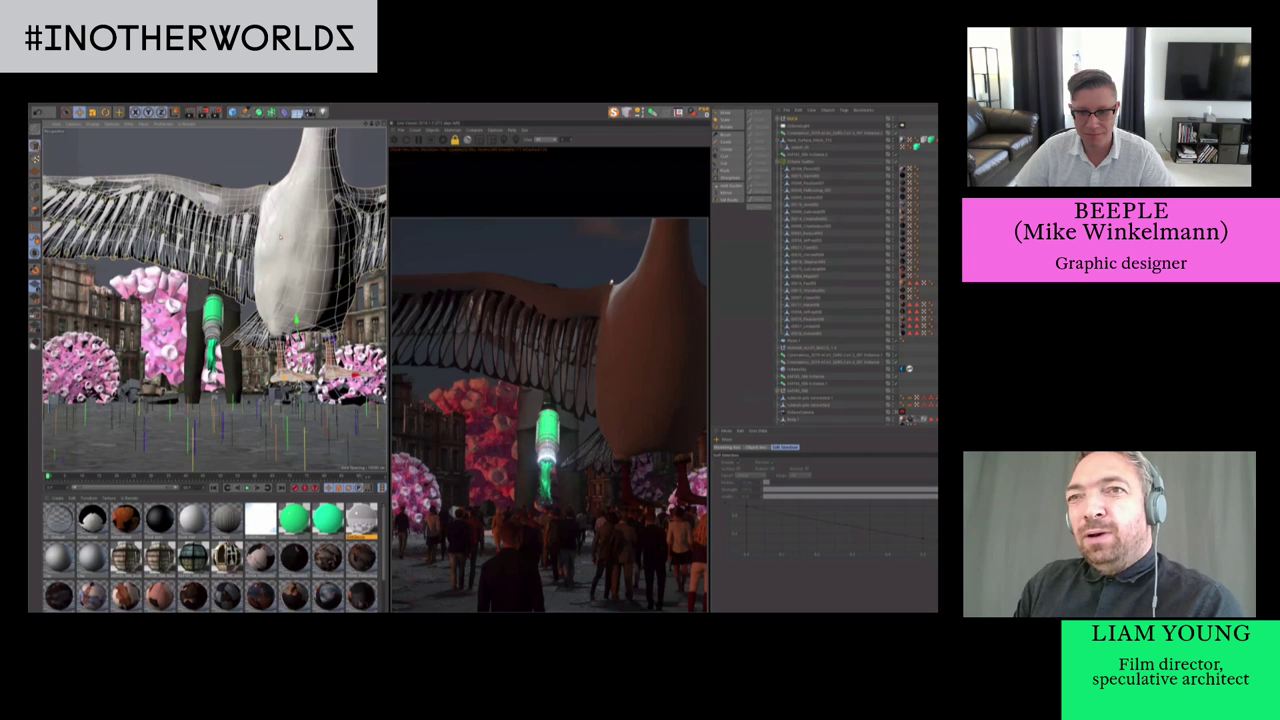
pyautogui.moveTo(280, 237); pyautogui.dragTo(308, 212)
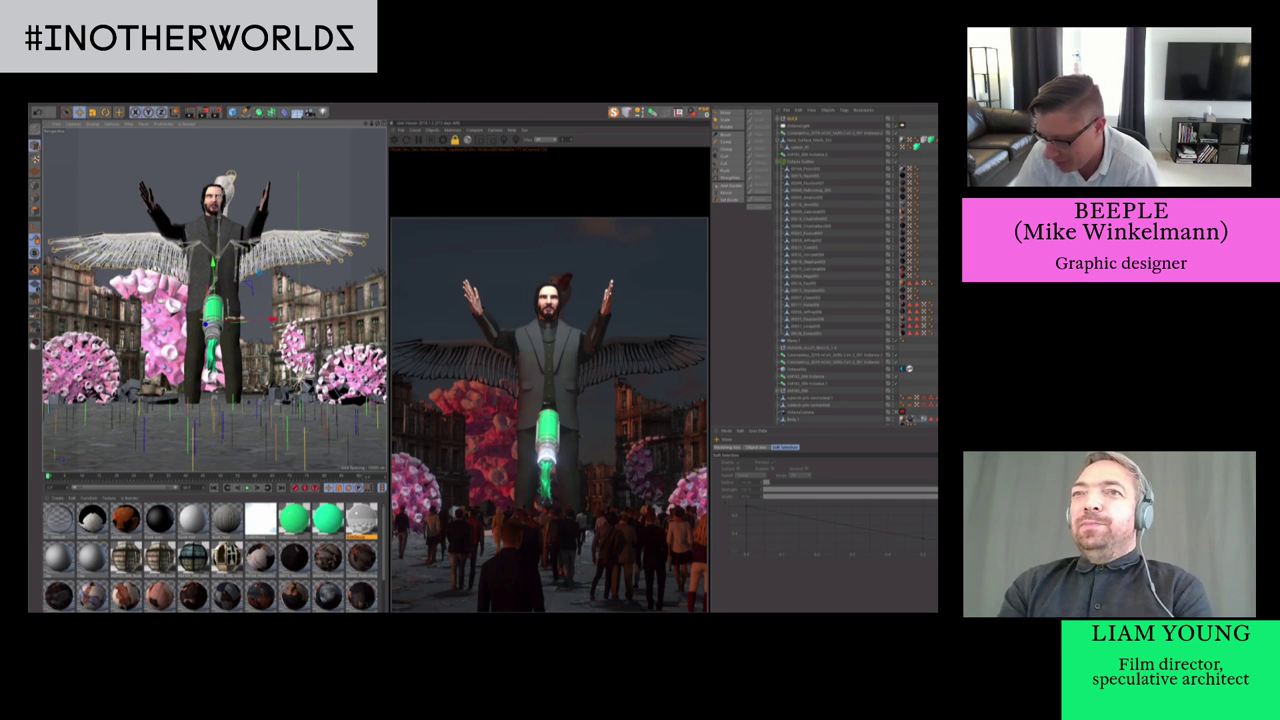
pyautogui.press('t')
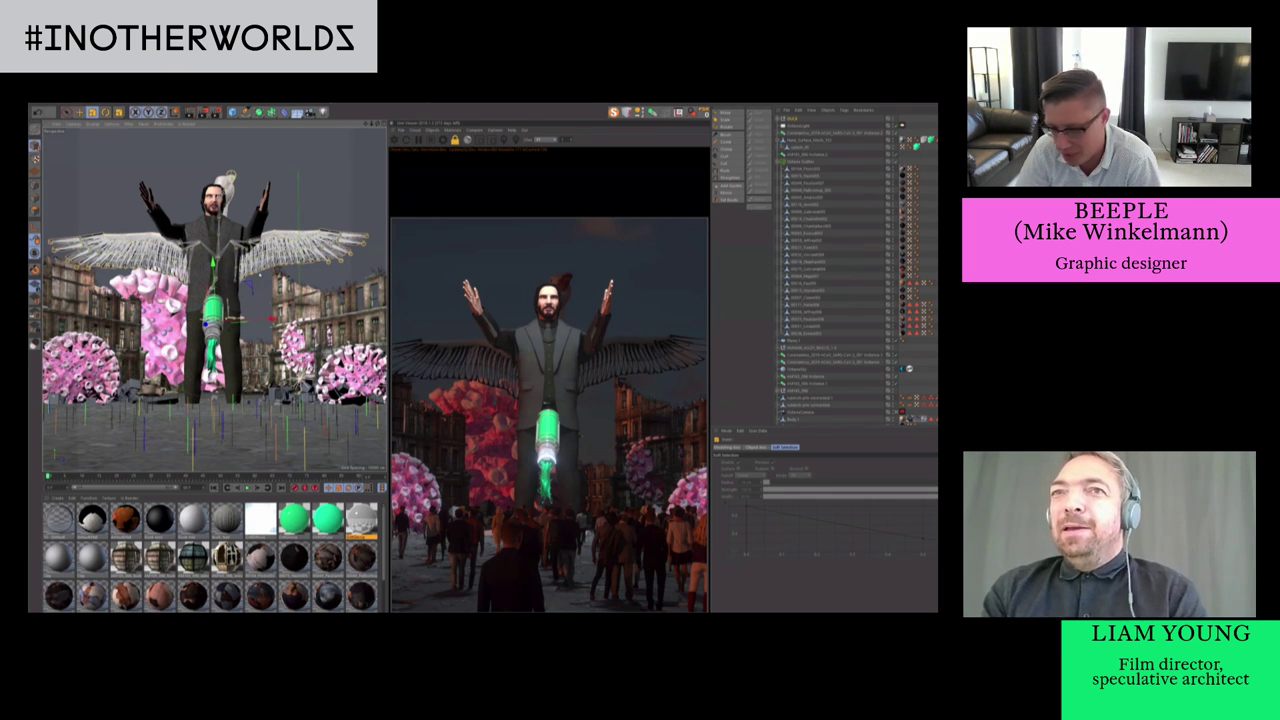
pyautogui.press('r')
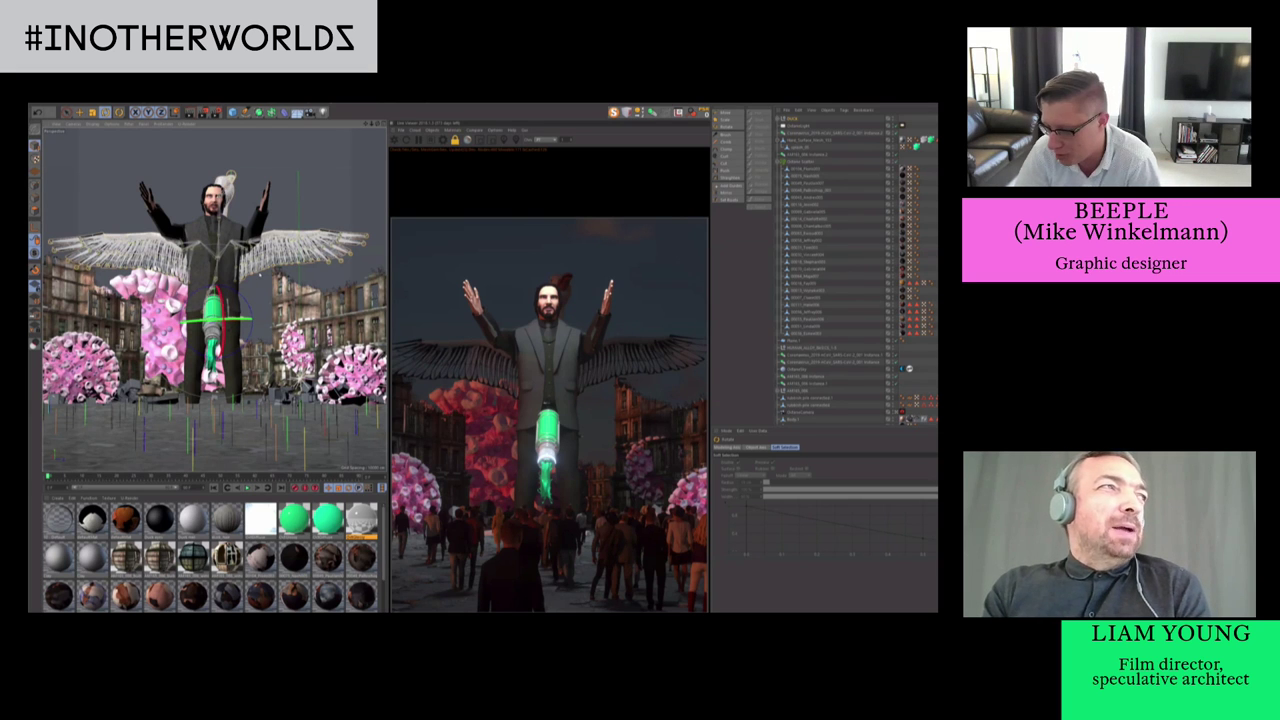